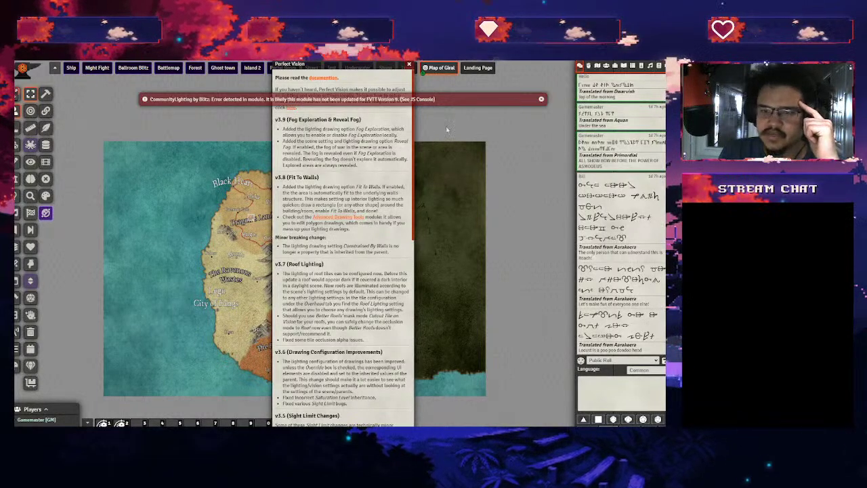
# Dismiss the CommunityLighting error notification, skim the Perfect Vision changelog and close it to return to the Map of Giral scene
pyautogui.click(541, 99)
pyautogui.scroll(-8, 342, 257)
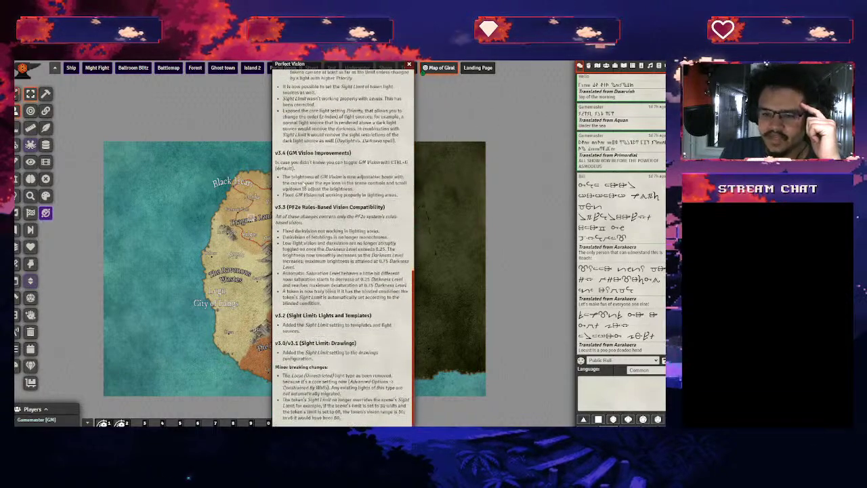
pyautogui.press('Escape')
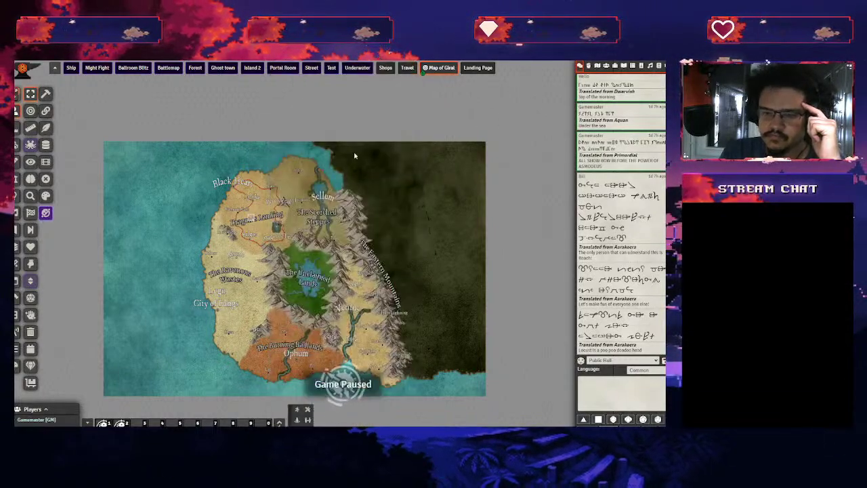
pyautogui.scroll(5, 354, 145)
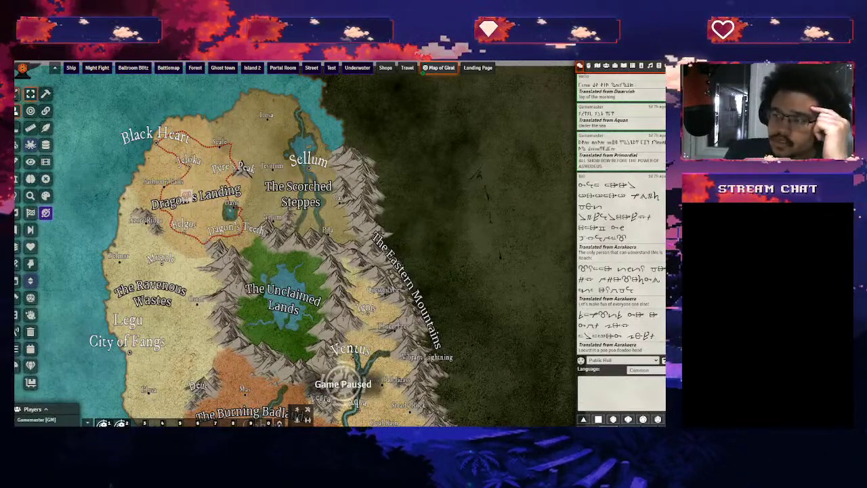
# Open the module management list, look through all installed modules, and close it without changing anything
pyautogui.click(658, 66)
pyautogui.click(628, 193)
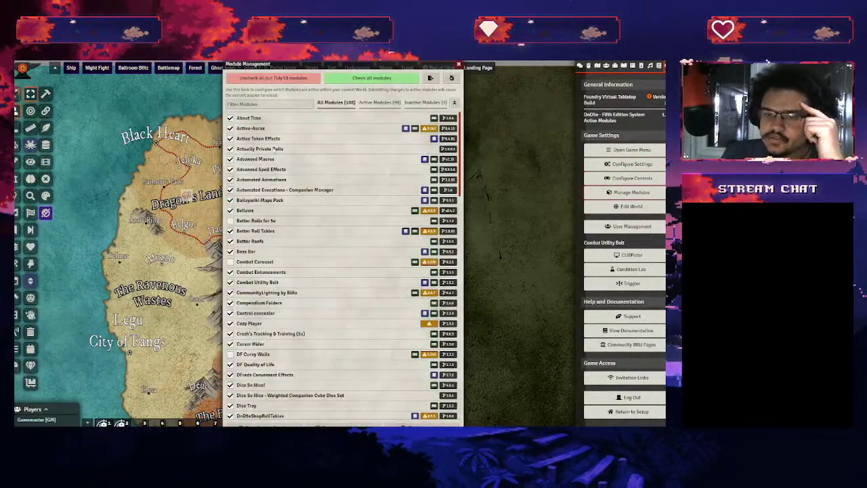
pyautogui.scroll(-10, 304, 176)
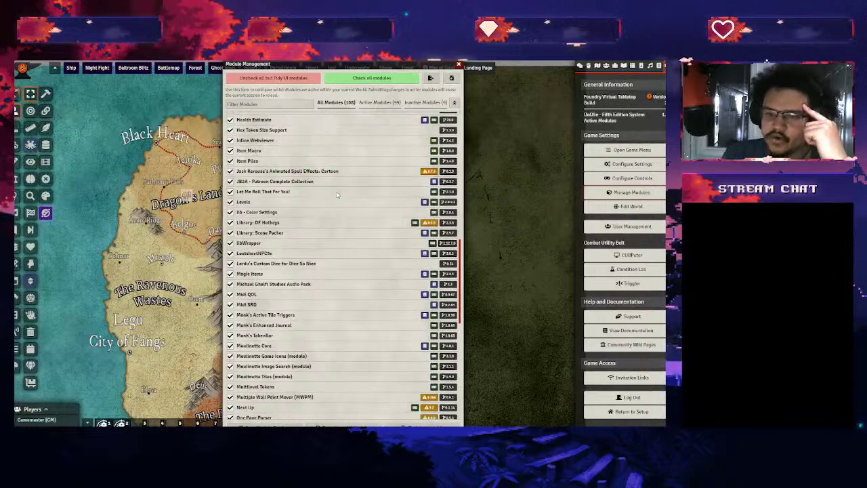
pyautogui.scroll(-10, 338, 195)
pyautogui.scroll(-8, 250, 175)
pyautogui.scroll(20, 349, 210)
pyautogui.scroll(5, 350, 211)
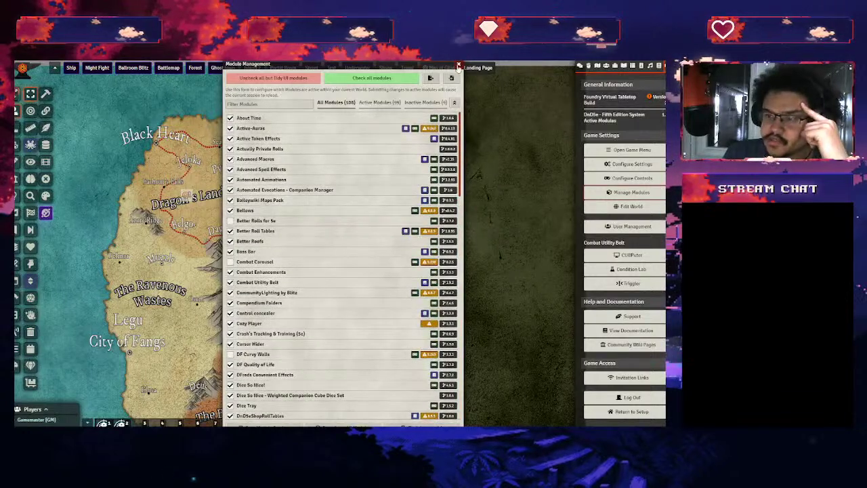
pyautogui.press('Escape')
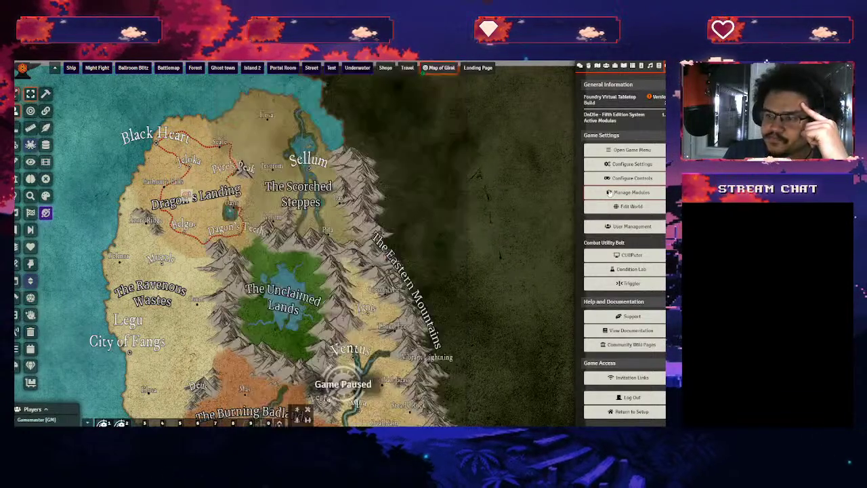
# Open the game's module settings and examine the options of the About Time module
pyautogui.click(632, 163)
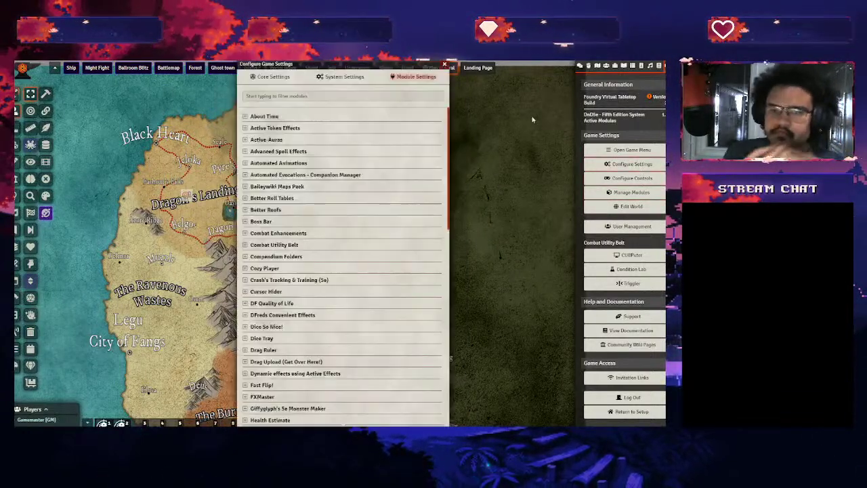
pyautogui.click(247, 118)
pyautogui.click(251, 116)
pyautogui.click(263, 116)
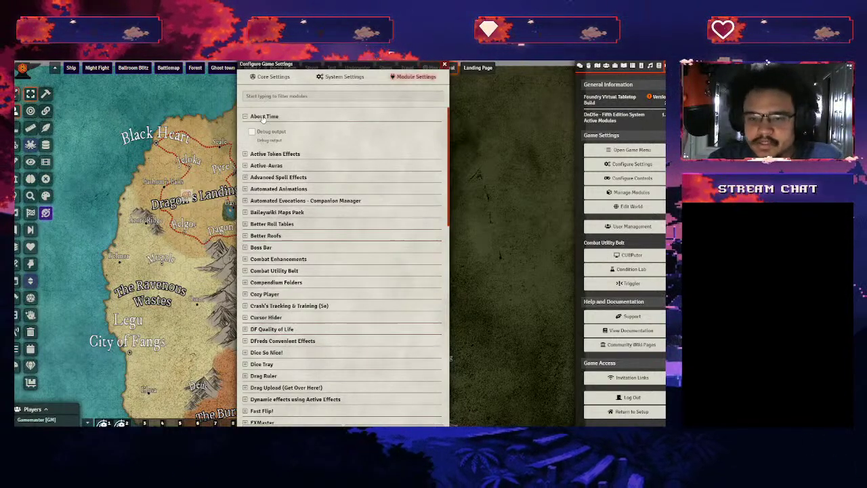
pyautogui.click(263, 117)
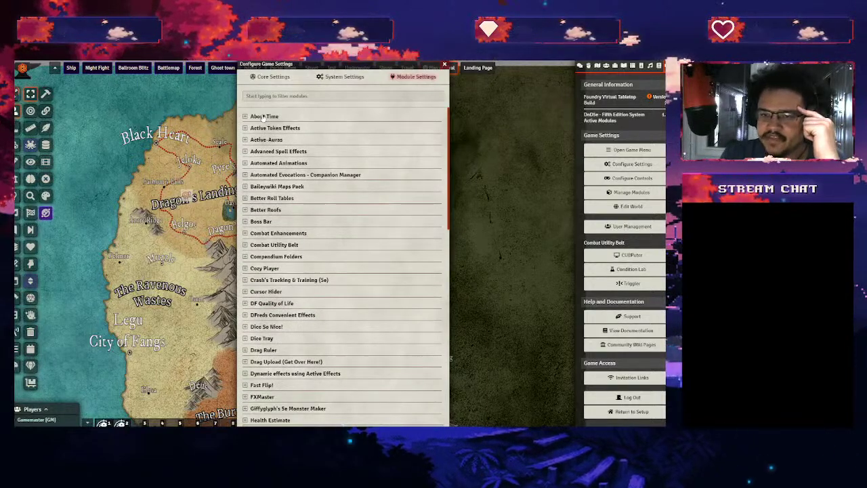
pyautogui.click(279, 119)
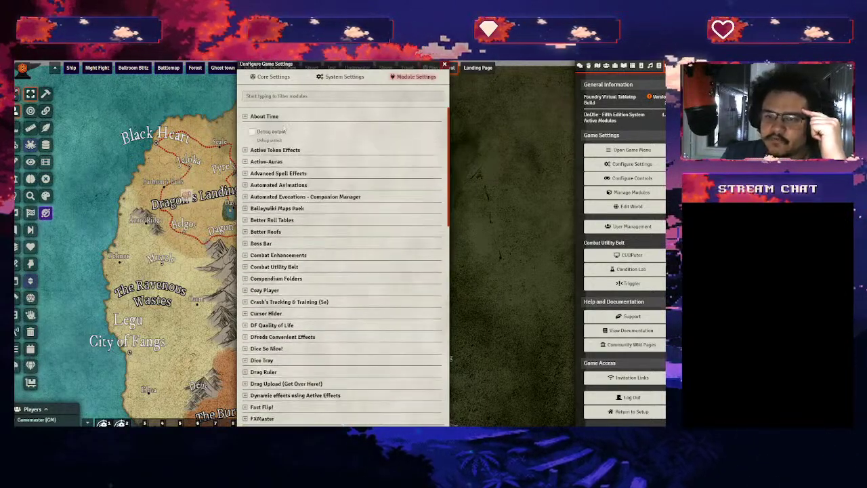
# Examine the Midi QOL module's settings, then collapse both its section and the About Time section
pyautogui.scroll(-10, 357, 175)
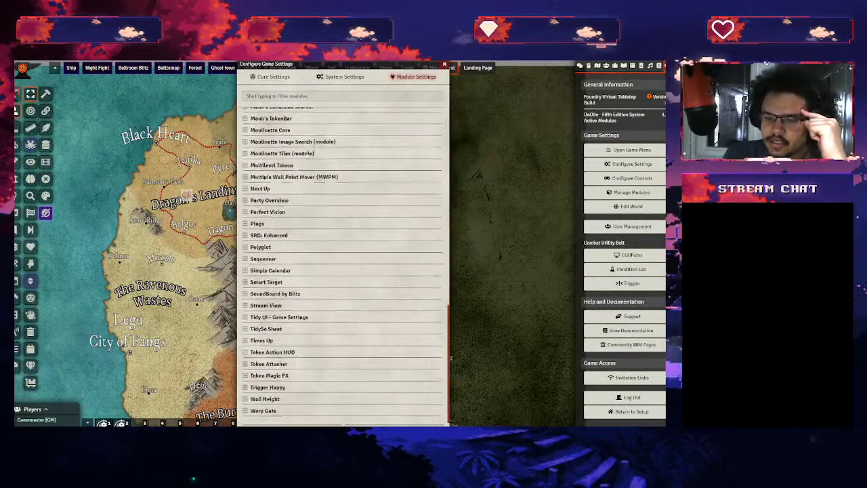
pyautogui.scroll(3, 274, 153)
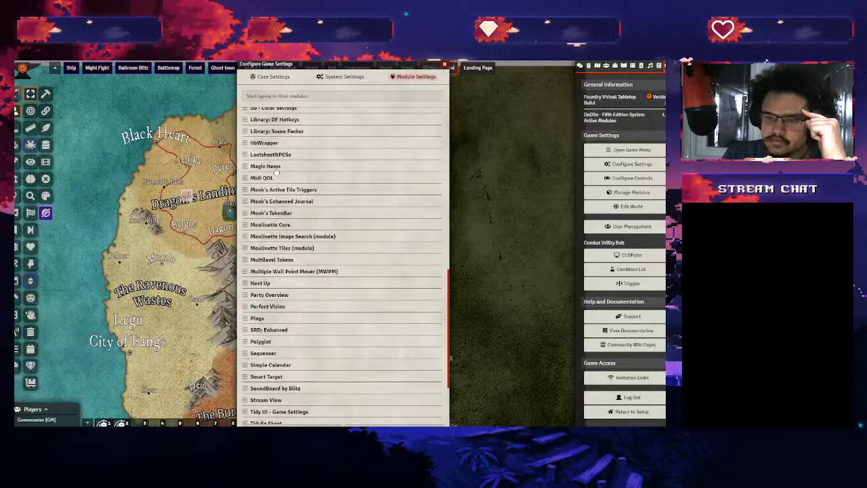
pyautogui.click(262, 178)
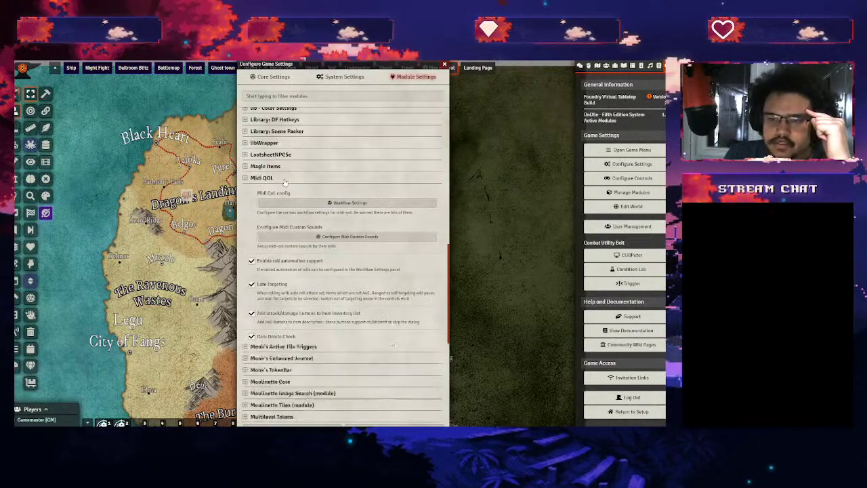
pyautogui.click(262, 178)
pyautogui.scroll(9, 288, 183)
pyautogui.scroll(5, 271, 150)
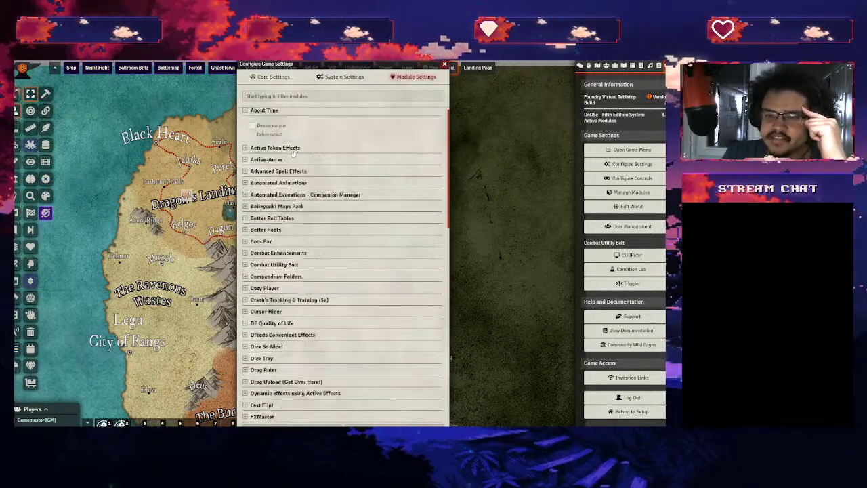
pyautogui.click(264, 117)
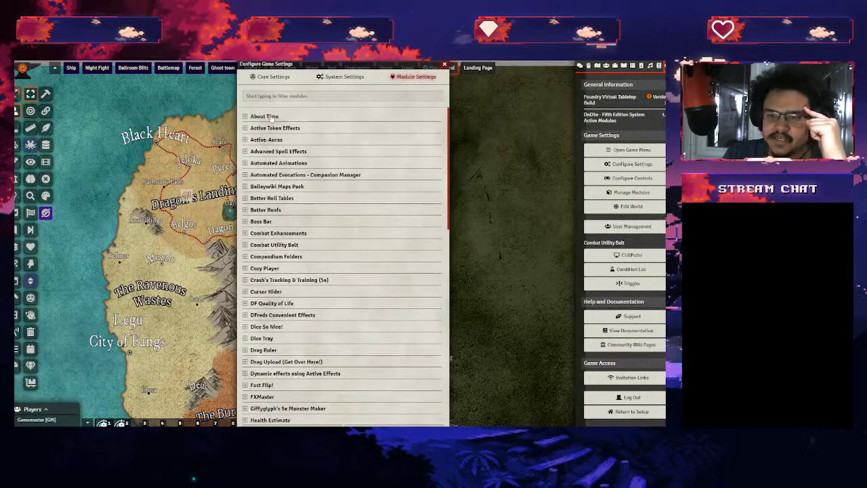
# Look through the list of configurable modules and expand the Tidy UI - Game Settings section to view its options
pyautogui.scroll(-11, 317, 182)
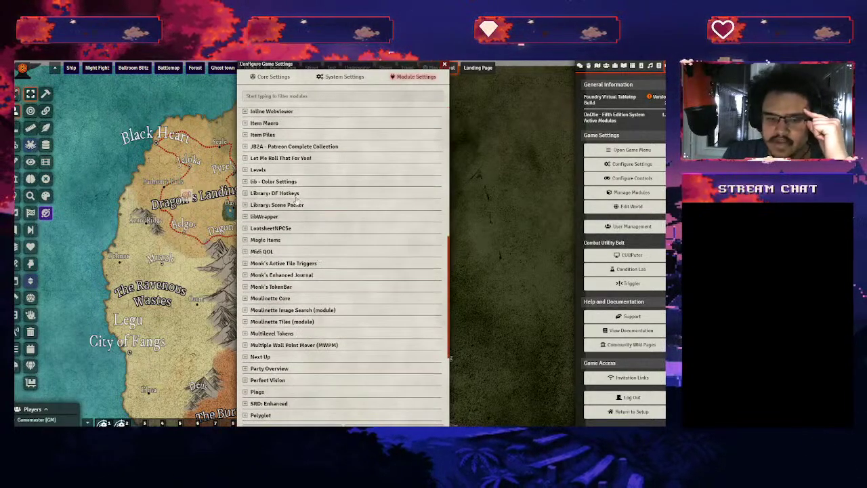
pyautogui.scroll(-5, 326, 311)
pyautogui.scroll(15, 339, 349)
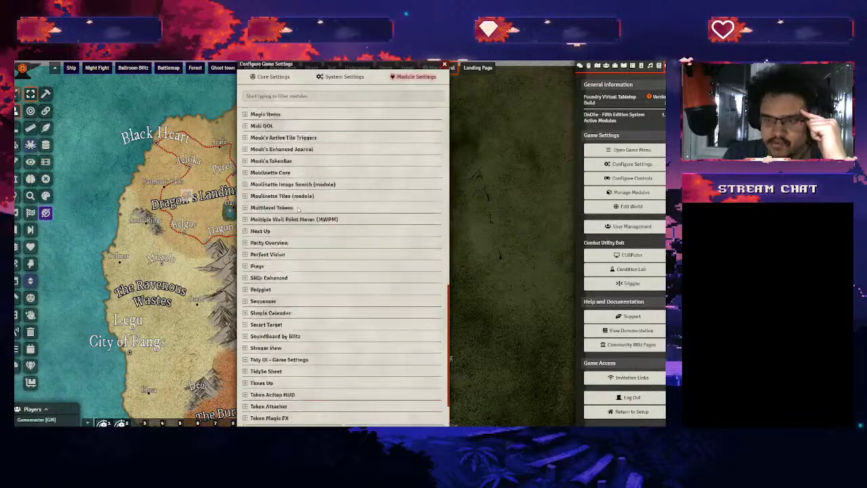
pyautogui.scroll(-15, 257, 178)
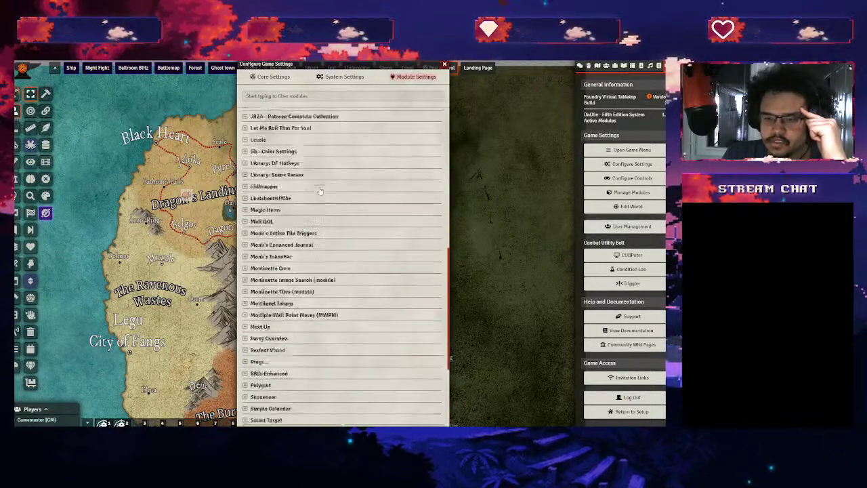
pyautogui.scroll(3, 285, 203)
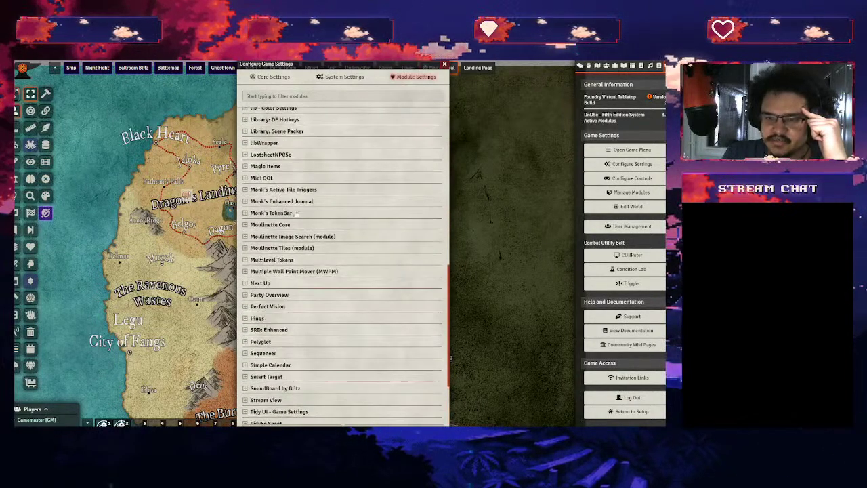
pyautogui.scroll(-3, 285, 285)
pyautogui.click(257, 319)
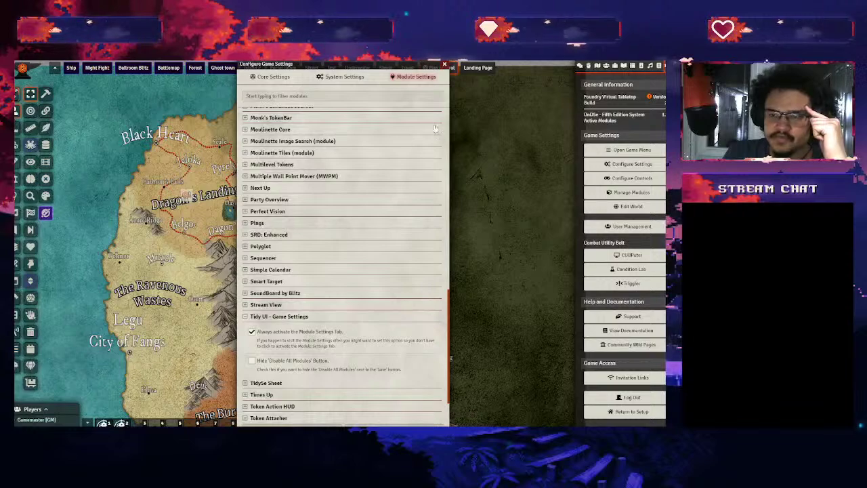
pyautogui.scroll(5, 330, 203)
pyautogui.scroll(-6, 298, 230)
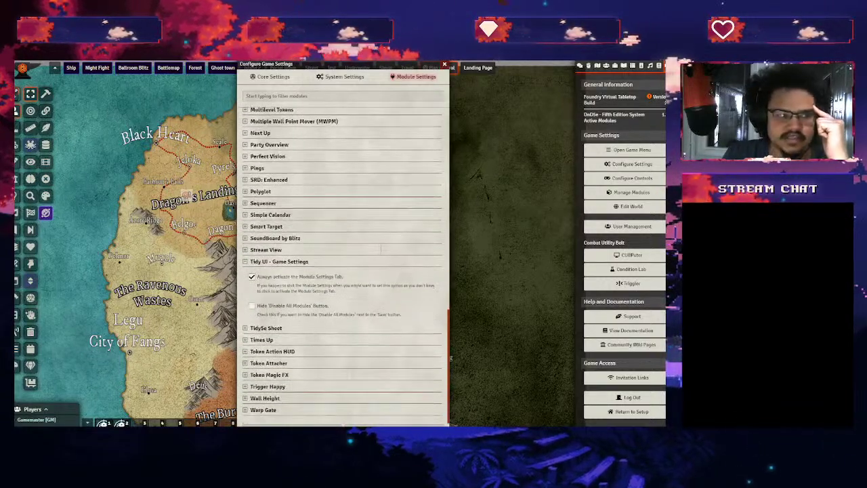
# View the Active Token Effects module's options, then close the game settings without saving
pyautogui.scroll(15, 339, 264)
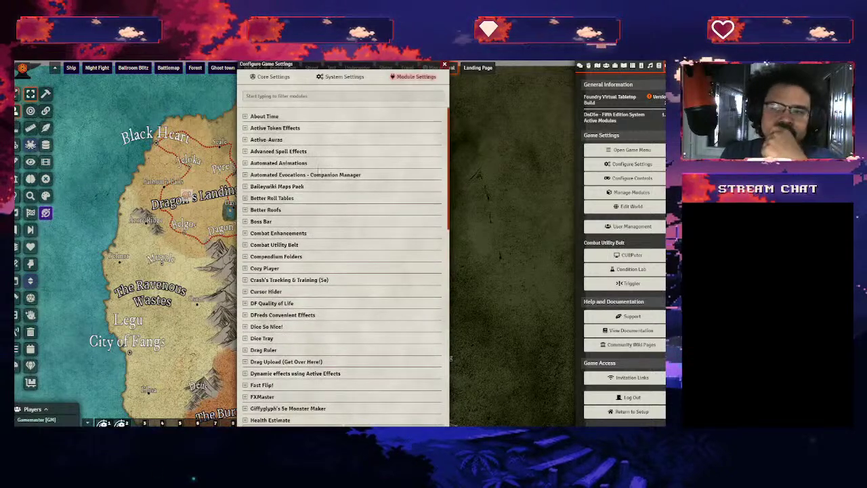
pyautogui.click(305, 128)
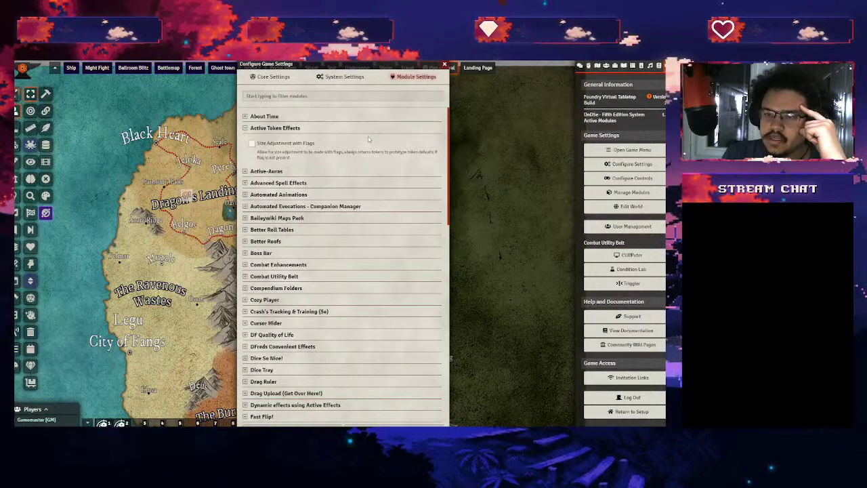
pyautogui.click(445, 66)
pyautogui.scroll(3, 263, 267)
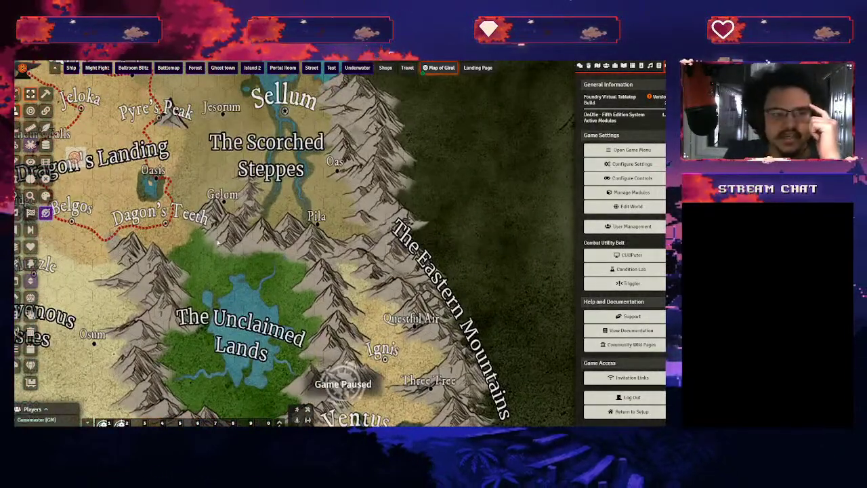
pyautogui.scroll(-3, 339, 254)
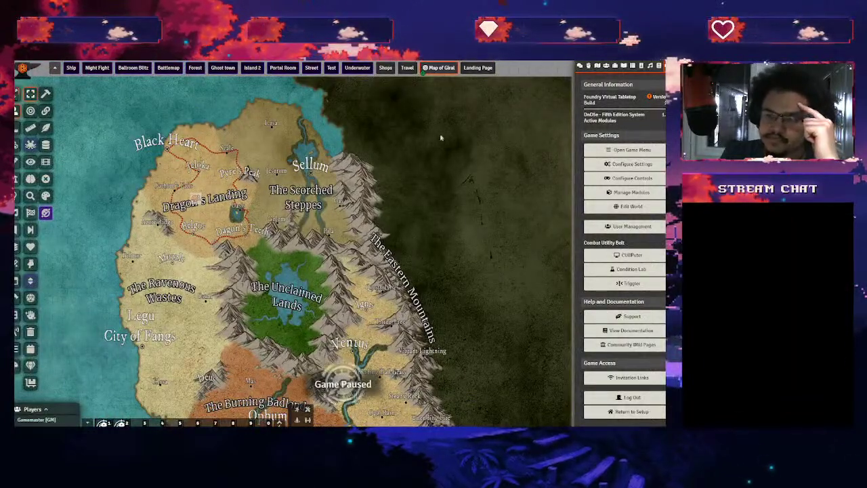
pyautogui.scroll(2, 326, 229)
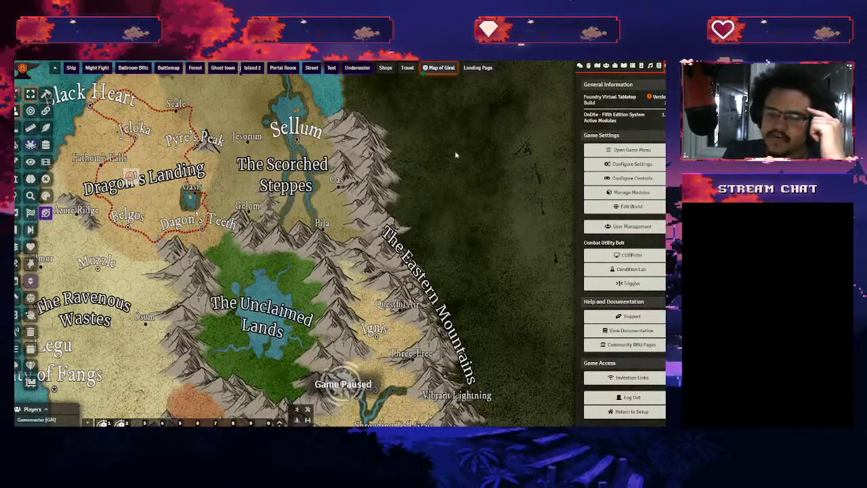
pyautogui.scroll(1, 386, 178)
pyautogui.scroll(-3, 406, 169)
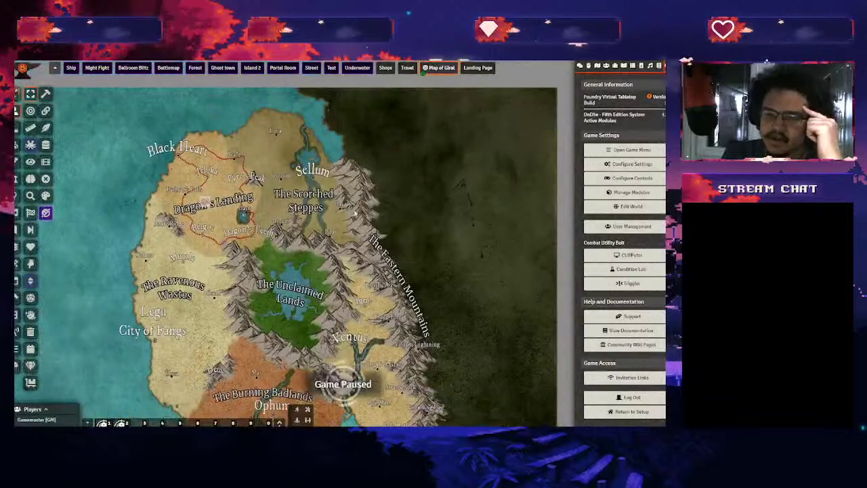
pyautogui.scroll(3, 542, 136)
# Reopen the module settings, collapse Active Token Effects, examine the Active-Auras options, and close the settings unchanged
pyautogui.click(659, 66)
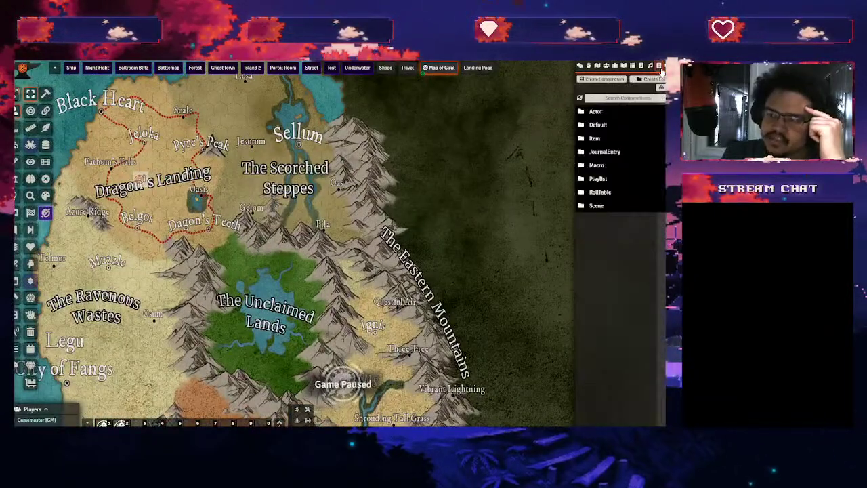
pyautogui.click(659, 66)
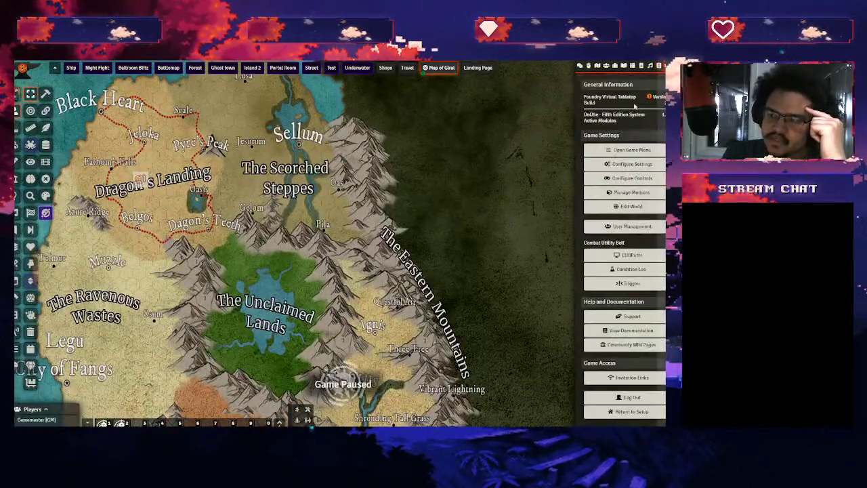
pyautogui.click(630, 165)
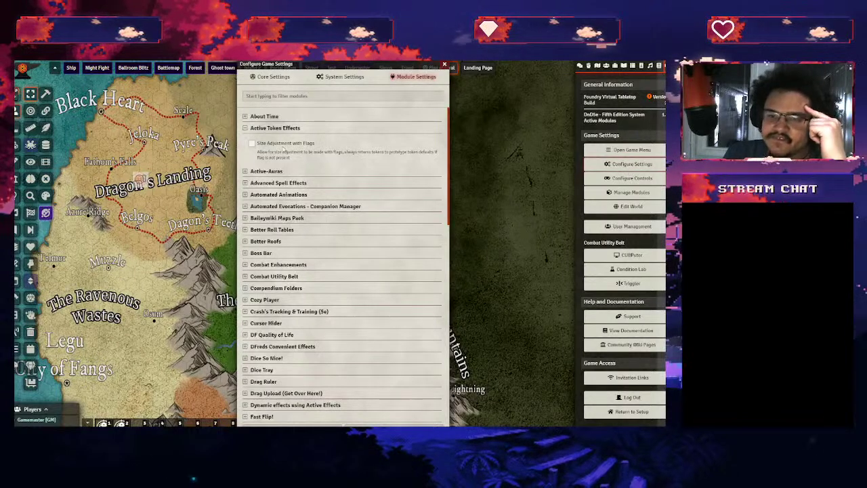
pyautogui.click(275, 128)
pyautogui.click(274, 129)
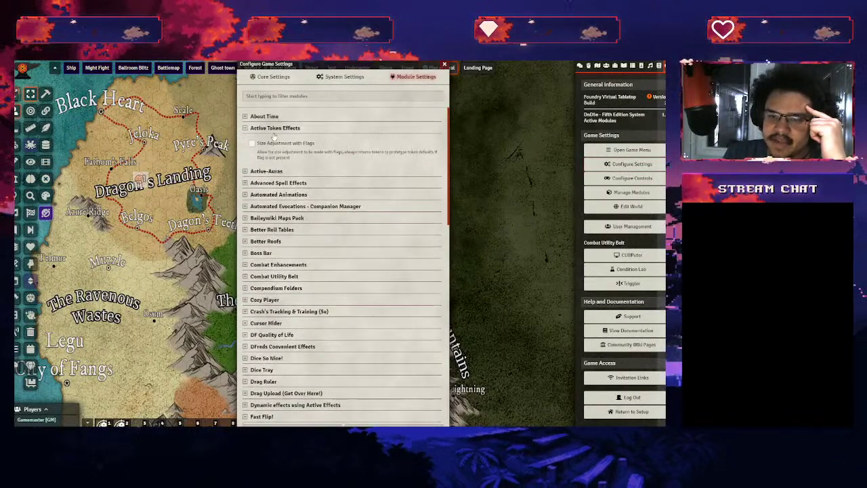
pyautogui.click(276, 129)
pyautogui.click(284, 139)
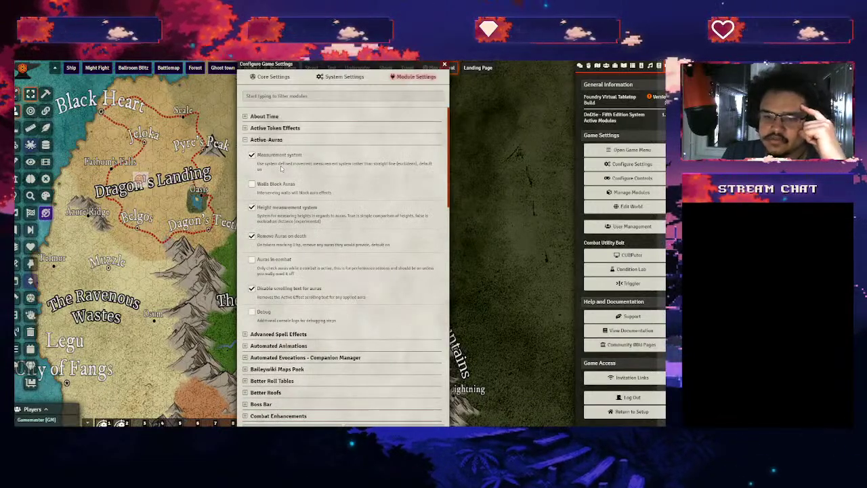
pyautogui.click(270, 140)
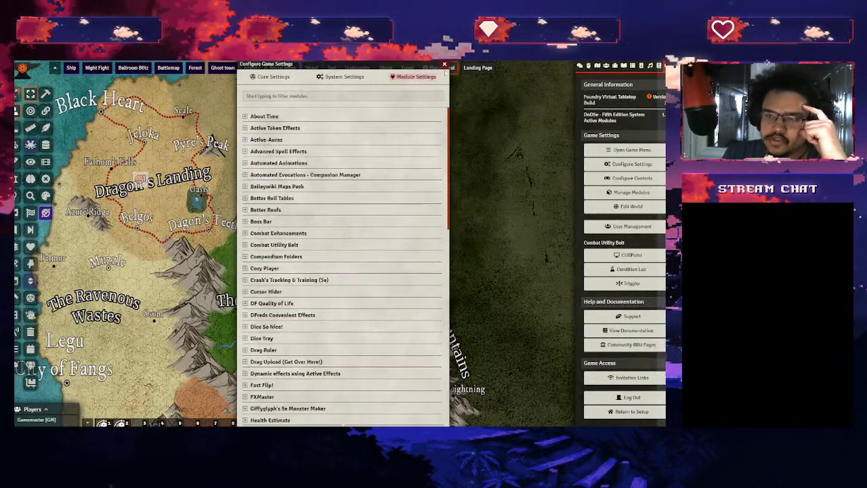
pyautogui.click(445, 66)
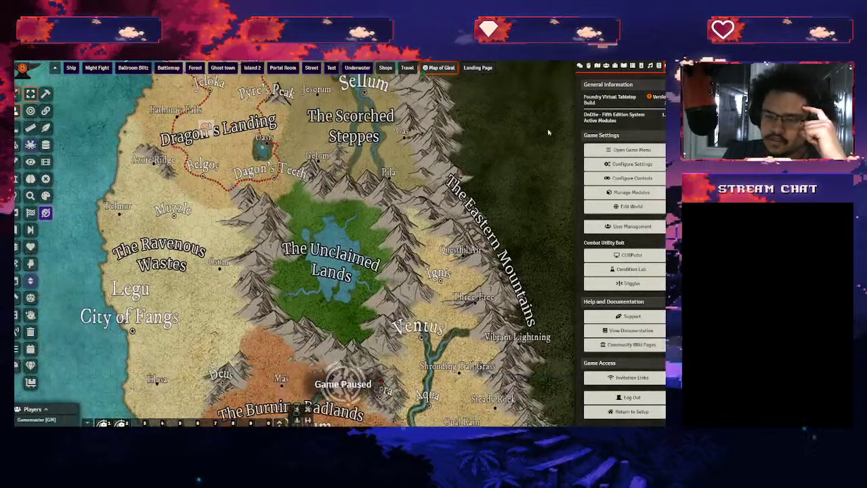
# Place the Artoria token from the Servants folder onto The Unclaimed Lands and open its character sheet
pyautogui.click(605, 65)
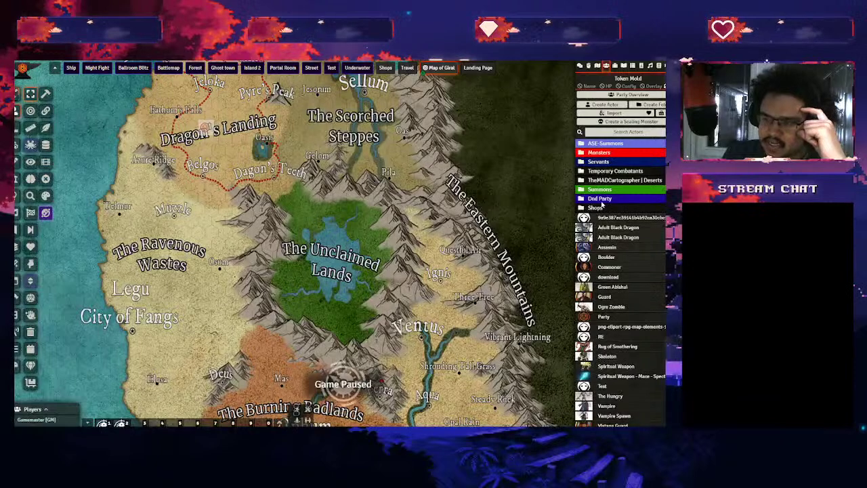
pyautogui.click(599, 161)
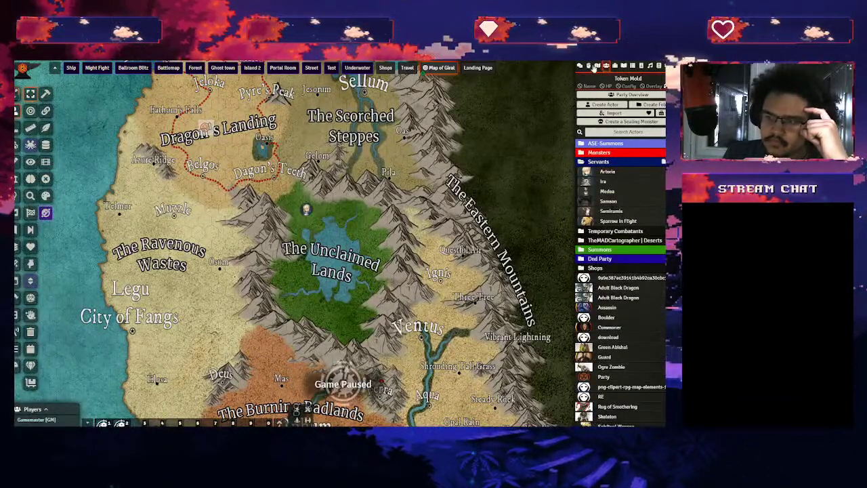
pyautogui.doubleClick(307, 210)
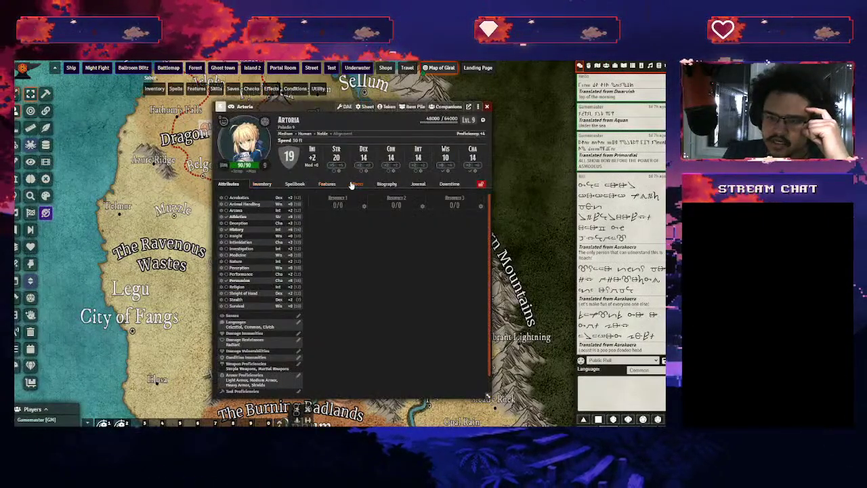
# Enable the inactive Aura of Protection effect on Artoria's sheet, then get the sheet out of the way
pyautogui.click(355, 184)
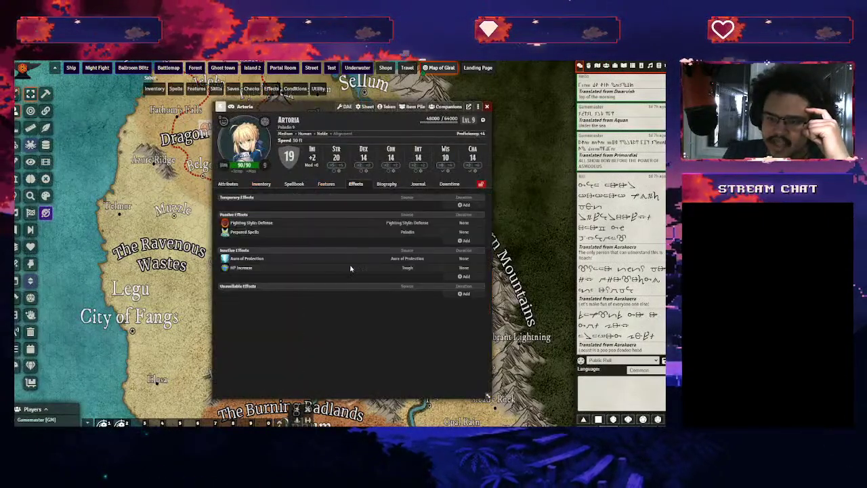
pyautogui.rightClick(240, 262)
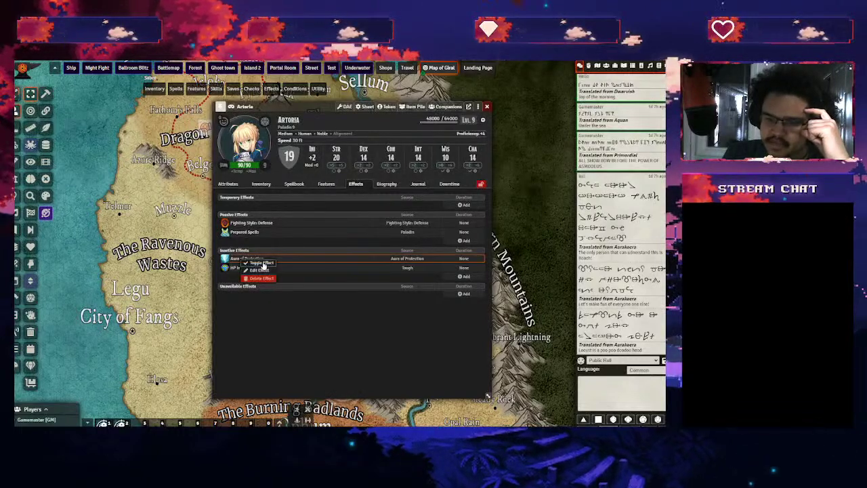
pyautogui.click(250, 274)
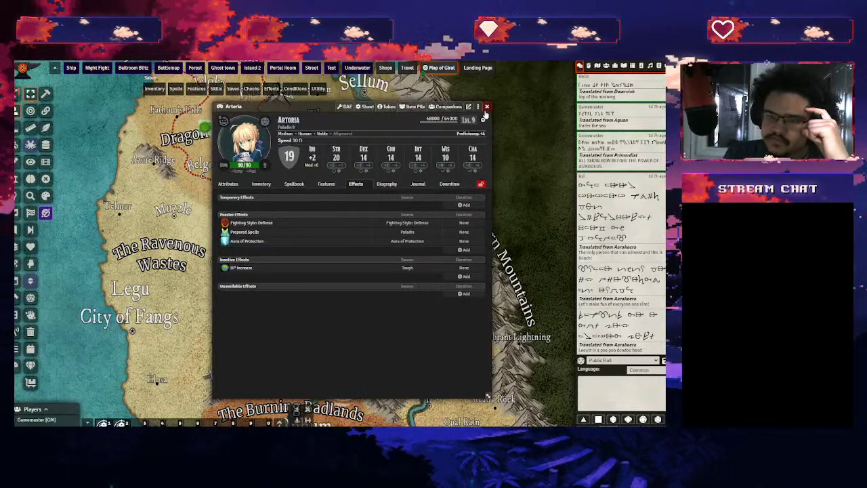
pyautogui.click(488, 107)
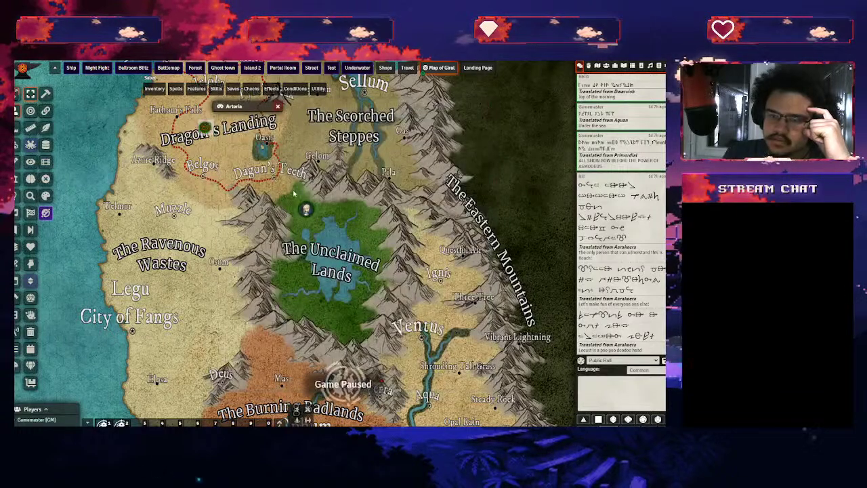
# Activate the Battlemap scene and place the Artoria and Ira tokens near each other on the open grid
pyautogui.scroll(2, 294, 195)
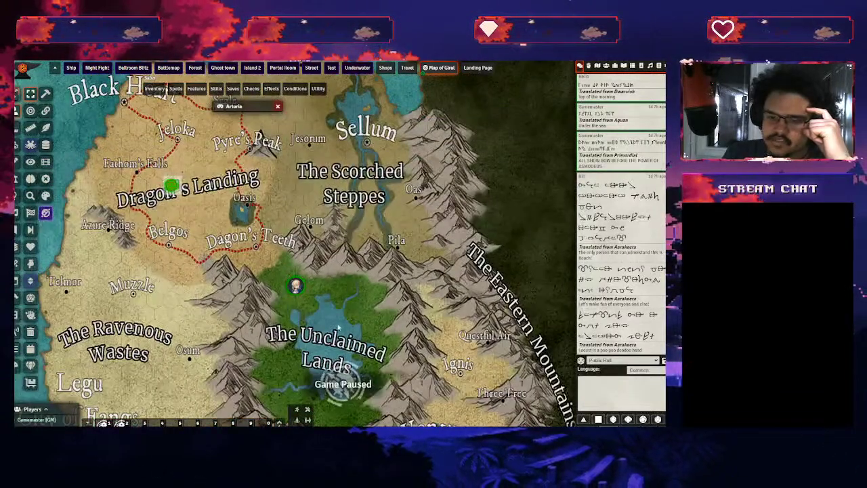
pyautogui.rightClick(168, 68)
pyautogui.click(171, 81)
pyautogui.scroll(-5, 380, 184)
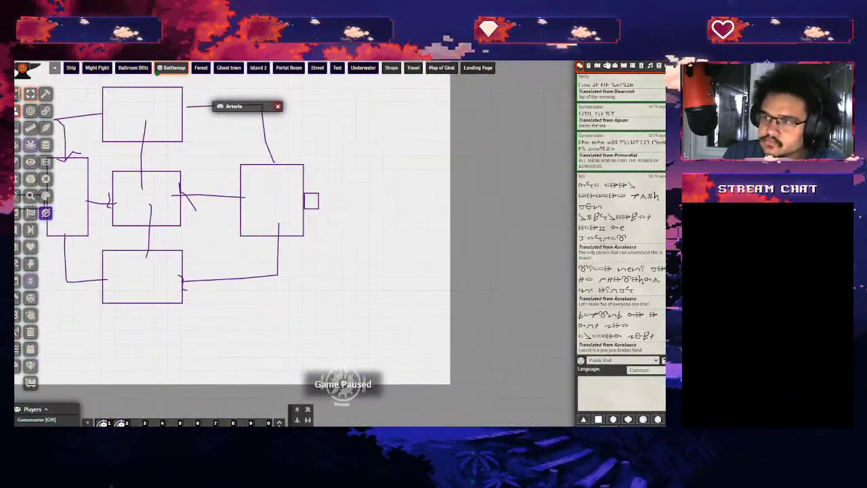
pyautogui.click(605, 65)
pyautogui.moveTo(380, 239); pyautogui.dragTo(364, 242)
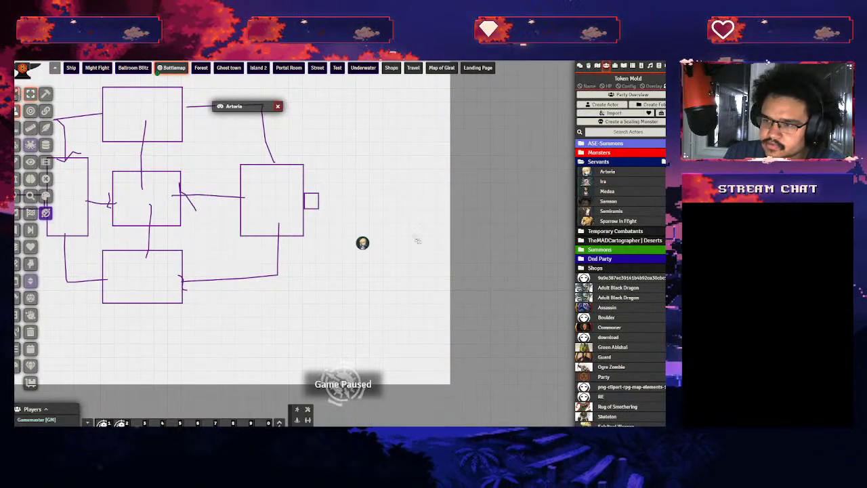
pyautogui.moveTo(335, 264); pyautogui.dragTo(335, 265)
pyautogui.scroll(3, 335, 264)
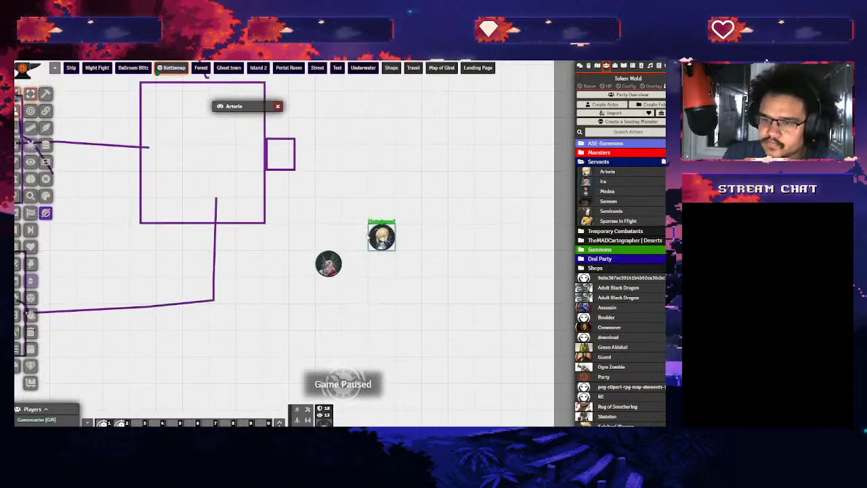
# Toggle Artoria's Aura of Protection effect off and back on, then close the character sheet
pyautogui.click(378, 242)
pyautogui.doubleClick(377, 242)
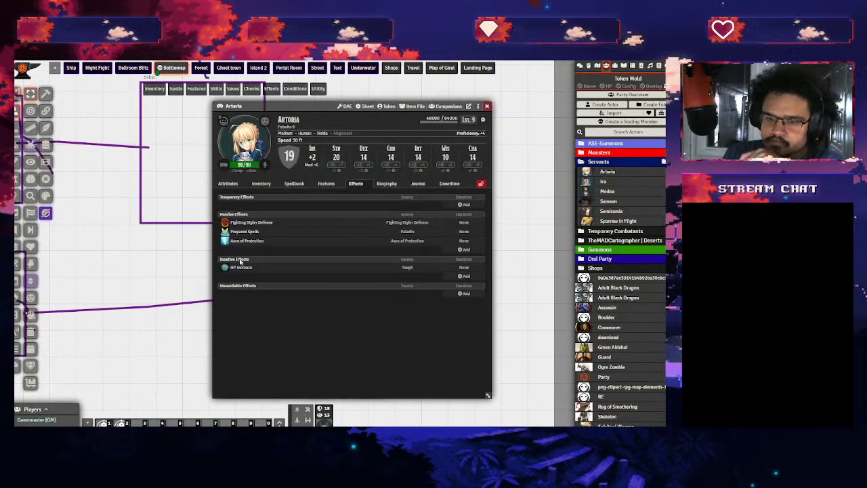
pyautogui.rightClick(253, 242)
pyautogui.click(256, 244)
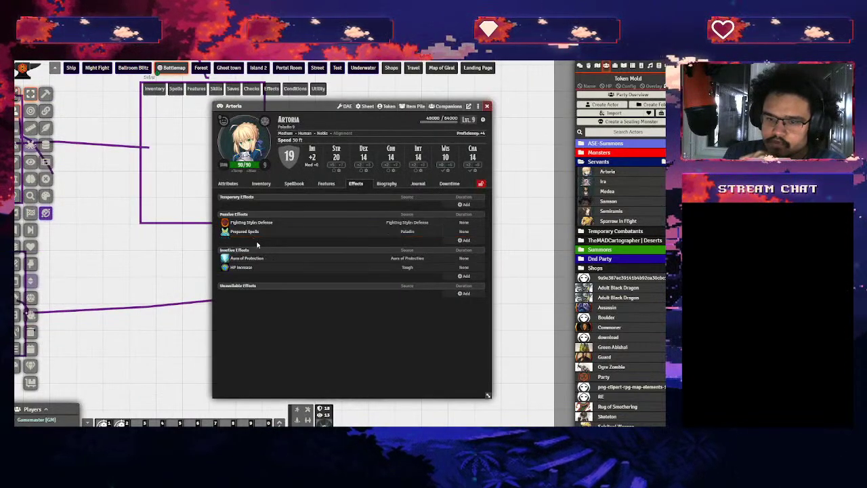
pyautogui.rightClick(245, 258)
pyautogui.click(258, 266)
pyautogui.click(487, 106)
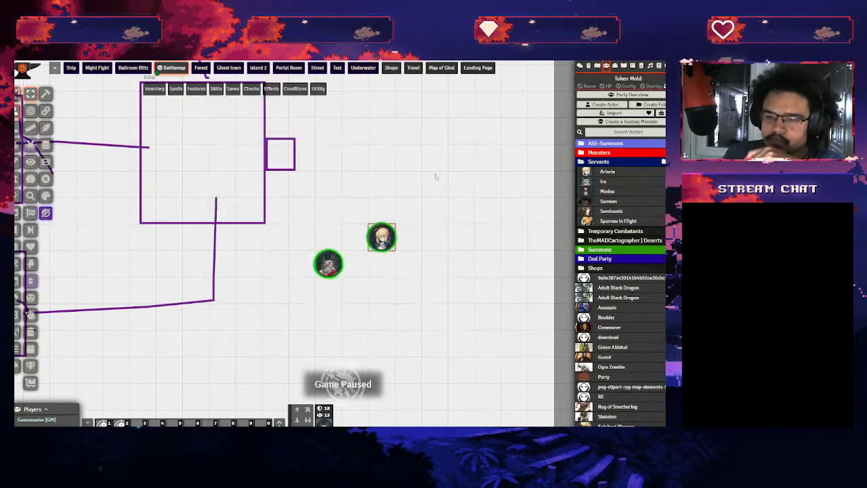
# With Ira's sheet open beside the tokens, move Ira one square away and back to compare the saving throws, then close the sheet
pyautogui.moveTo(286, 106); pyautogui.dragTo(78, 131)
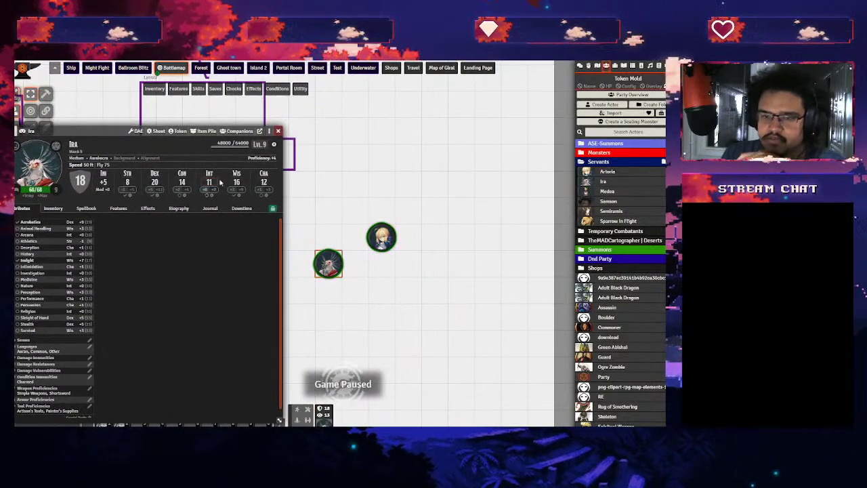
pyautogui.press('Left')
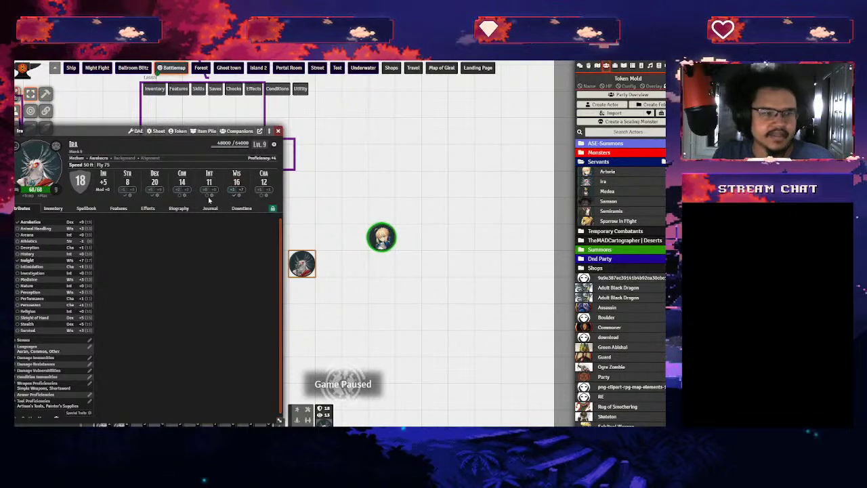
pyautogui.moveTo(212, 192)
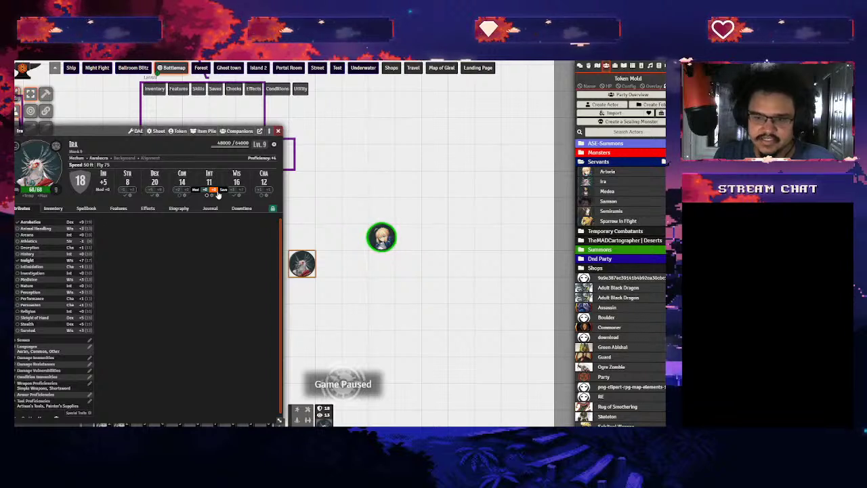
pyautogui.press('Right')
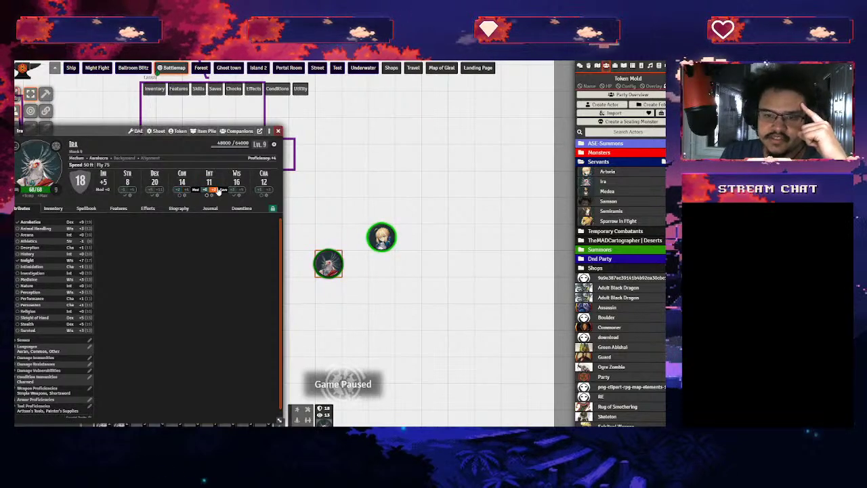
pyautogui.click(315, 193)
pyautogui.click(278, 131)
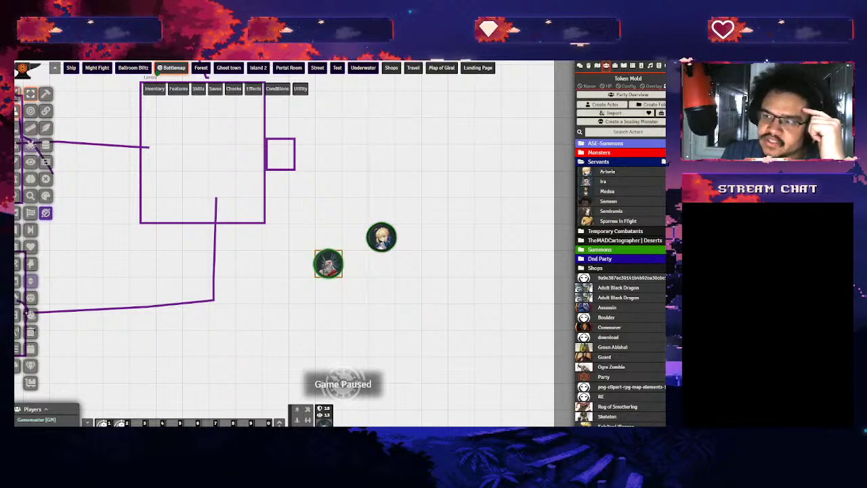
# Reopen the module settings, examine the Advanced Spell Effects options, and collapse that section again
pyautogui.click(659, 65)
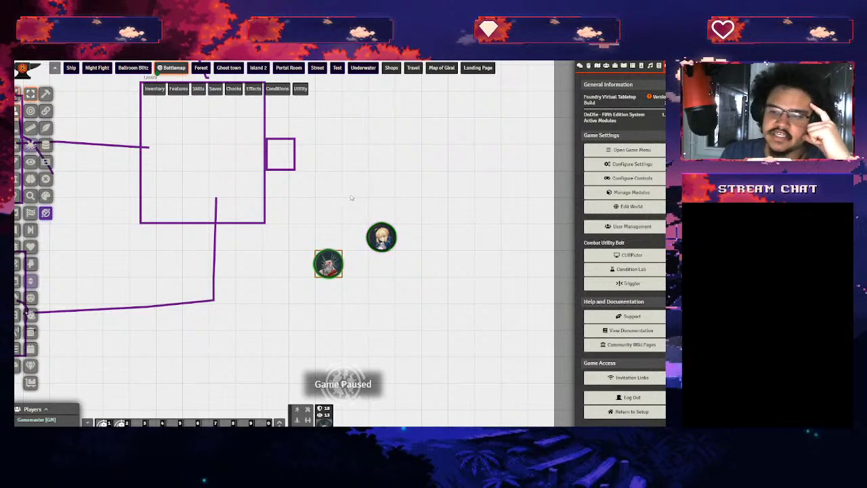
pyautogui.click(650, 65)
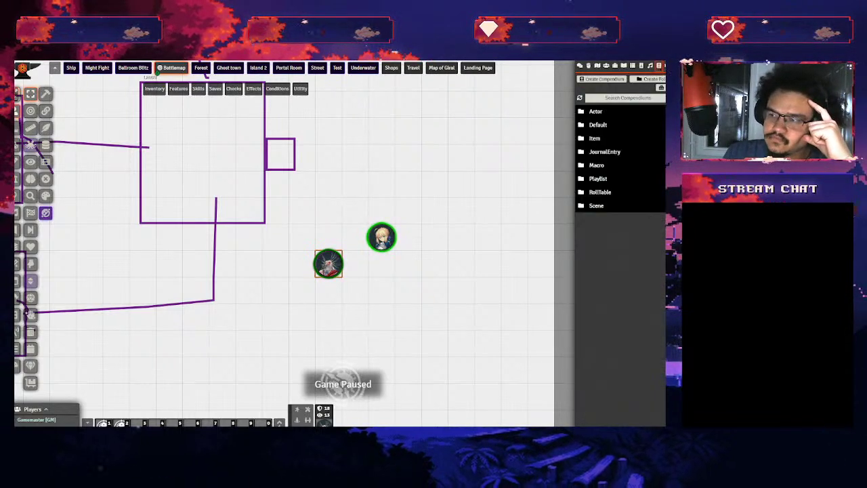
pyautogui.click(659, 65)
pyautogui.click(632, 164)
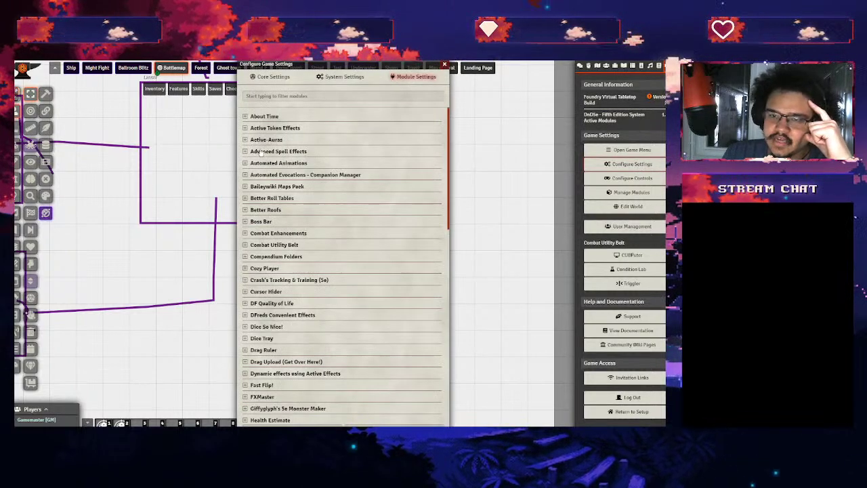
pyautogui.click(280, 152)
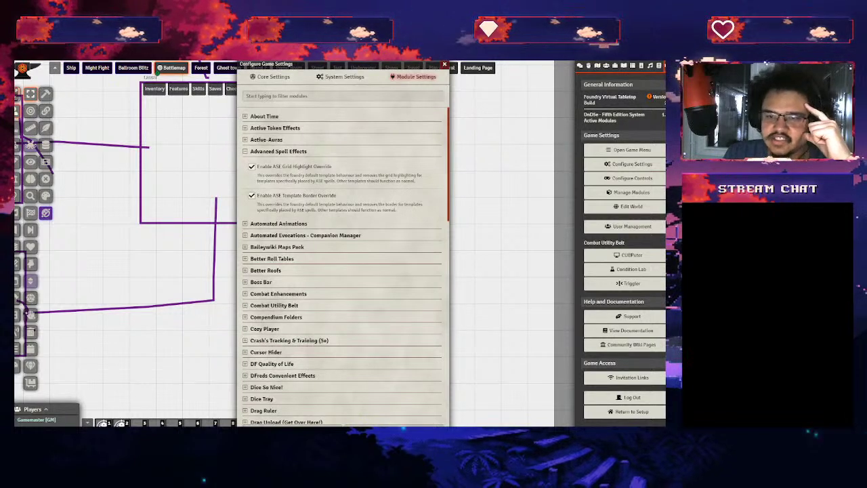
pyautogui.click(292, 152)
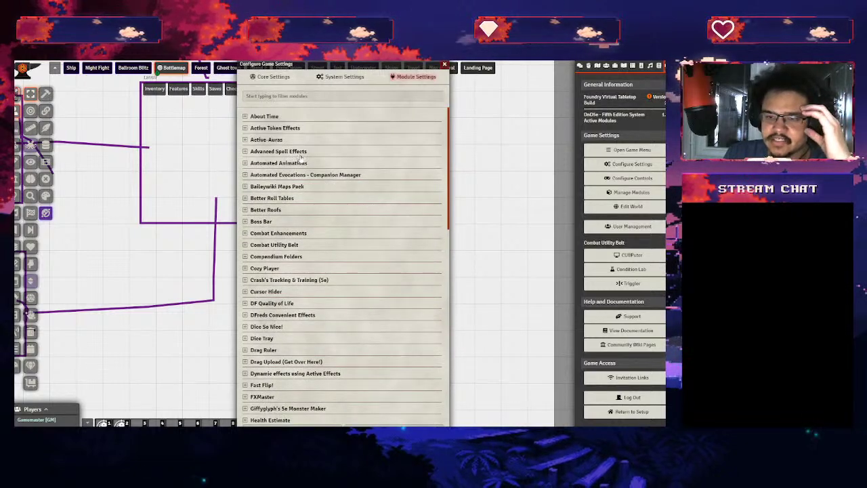
pyautogui.click(295, 154)
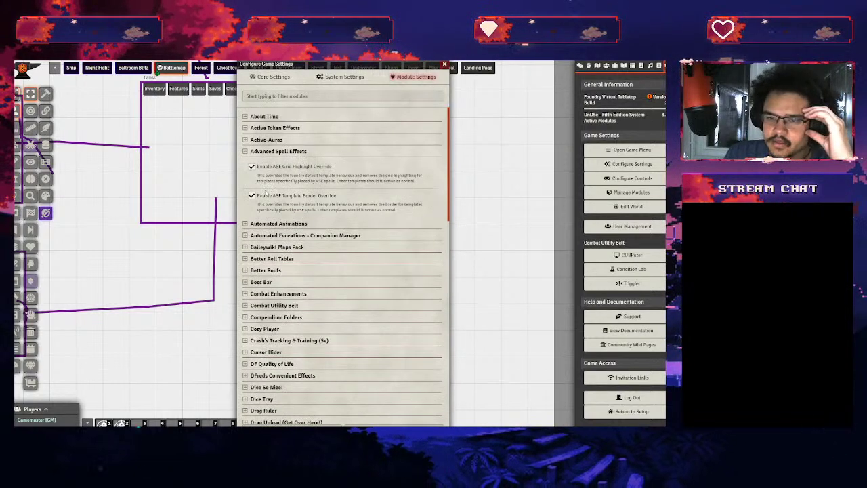
pyautogui.click(283, 153)
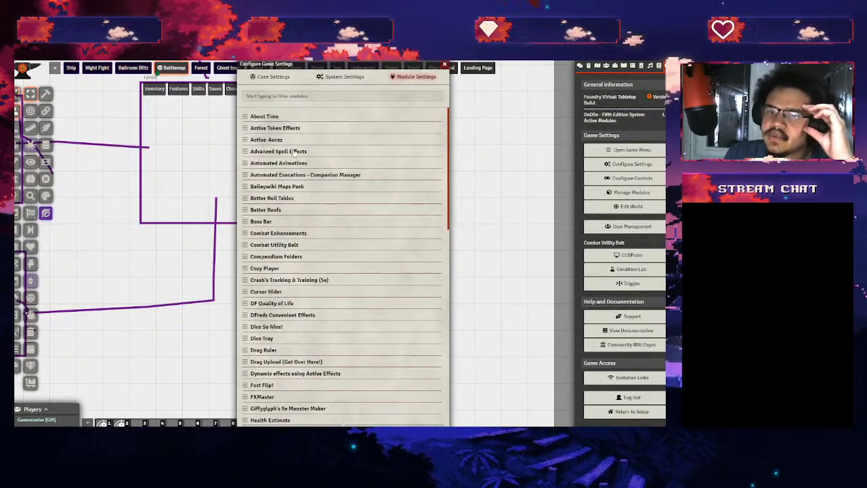
# Look through the list of configurable modules, then expand Automated Animations and examine its options
pyautogui.scroll(-8, 305, 204)
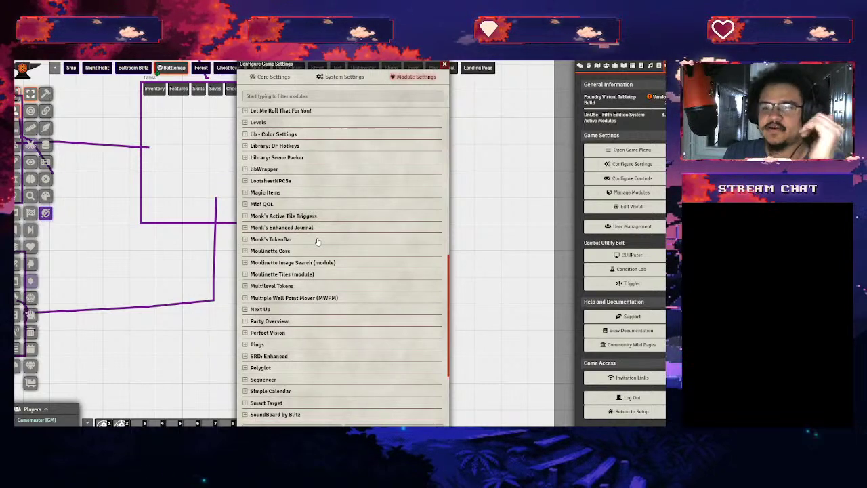
pyautogui.scroll(-3, 317, 242)
pyautogui.scroll(11, 317, 241)
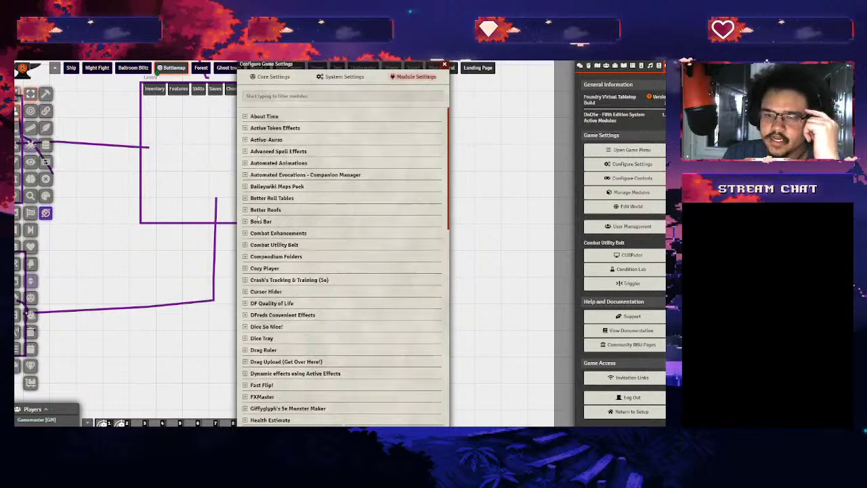
pyautogui.click(280, 166)
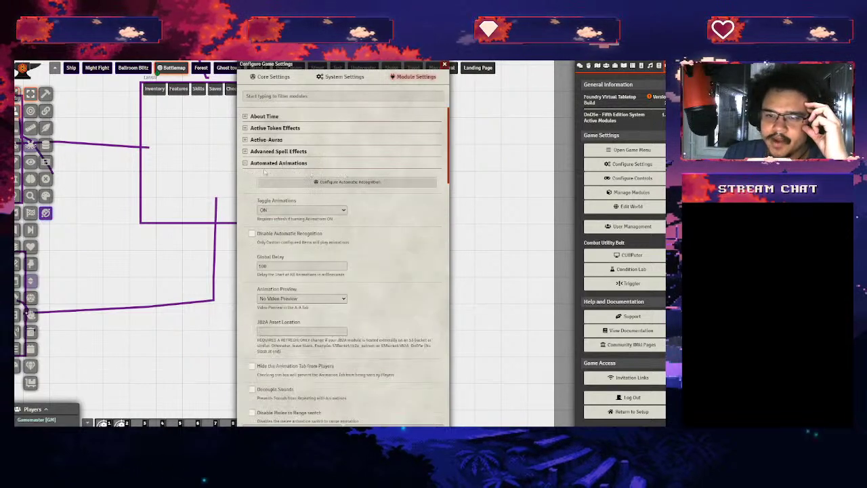
pyautogui.scroll(-5, 400, 290)
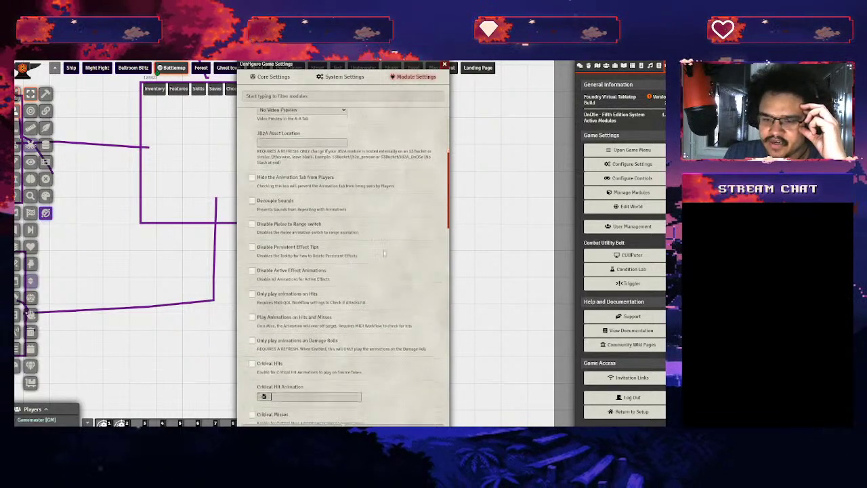
pyautogui.scroll(4, 322, 203)
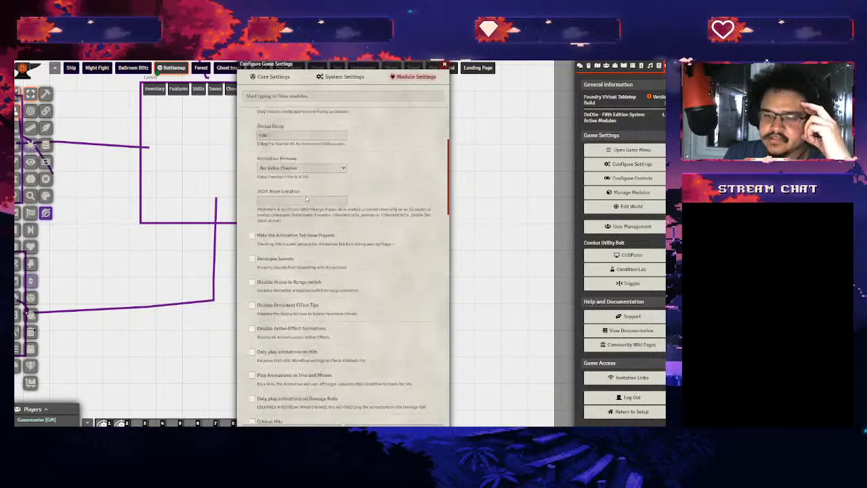
pyautogui.scroll(1, 385, 197)
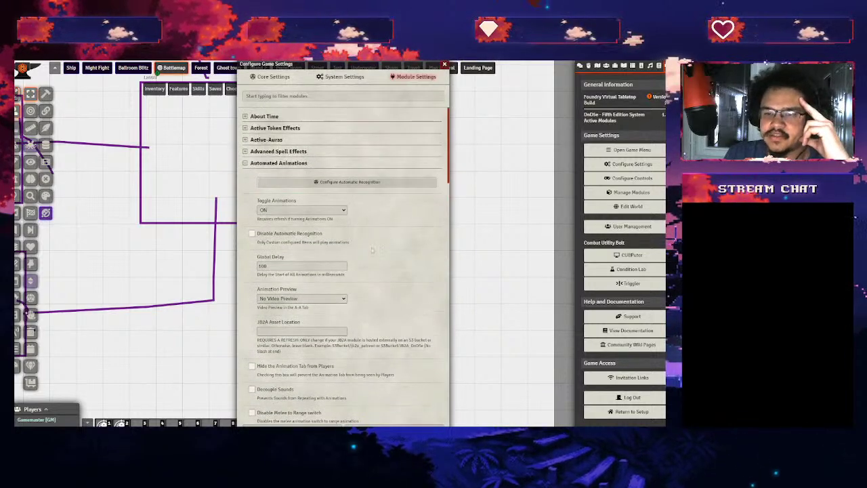
# Open the automatic recognition configuration of Automated Animations, browse the melee entries, and view the Aura entries
pyautogui.click(359, 182)
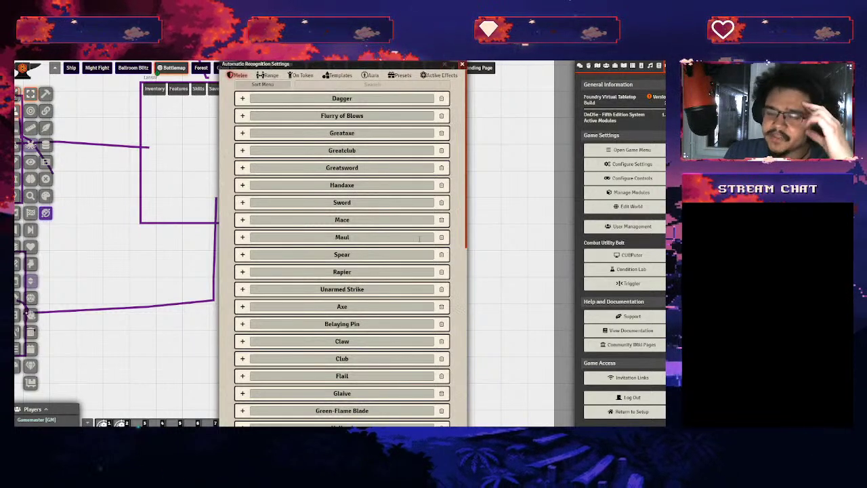
pyautogui.scroll(-8, 386, 263)
pyautogui.scroll(8, 387, 263)
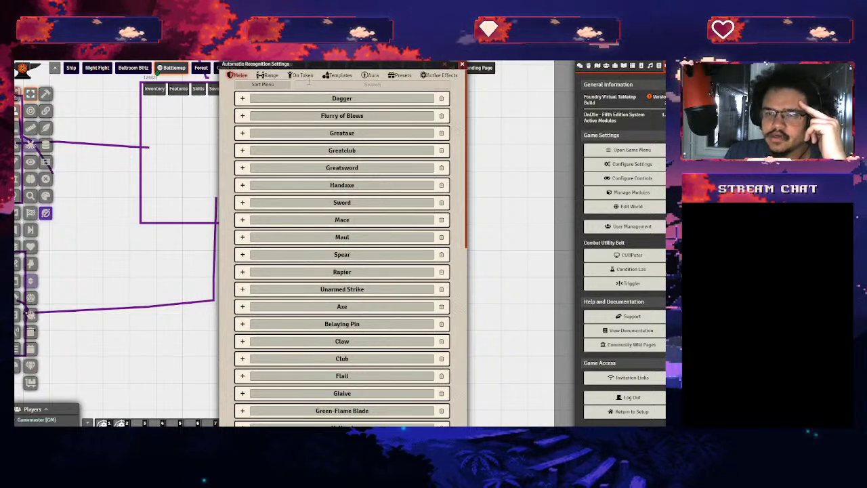
pyautogui.click(369, 76)
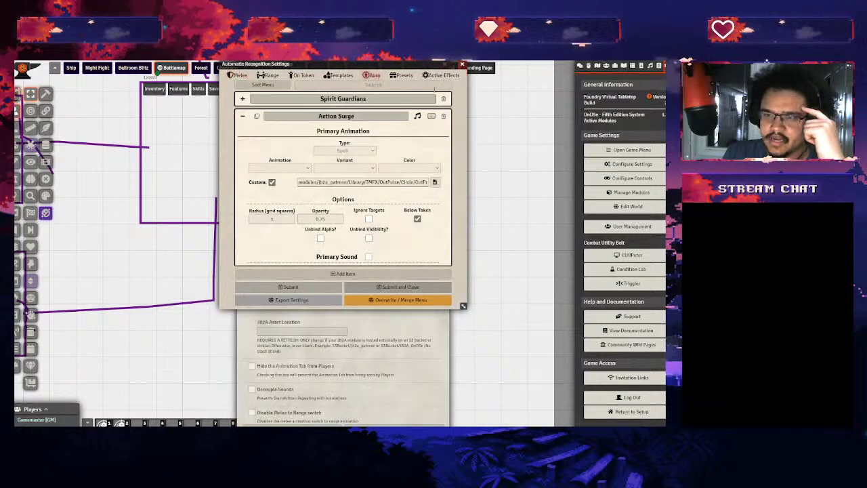
# Browse the Active Effects and Templates entries of the automatic recognition settings, and minimise that window
pyautogui.click(401, 75)
pyautogui.click(301, 75)
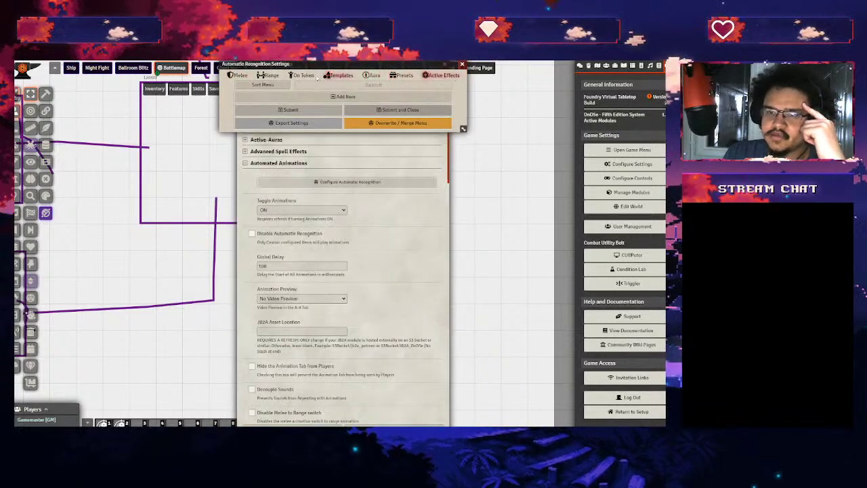
pyautogui.scroll(-10, 233, 278)
pyautogui.scroll(5, 234, 278)
pyautogui.scroll(-1, 234, 278)
pyautogui.press('Escape')
# Close the module settings and place Fathom Aquasson from the Dnd Party actor folder on the map, west of the other two tokens
pyautogui.click(607, 66)
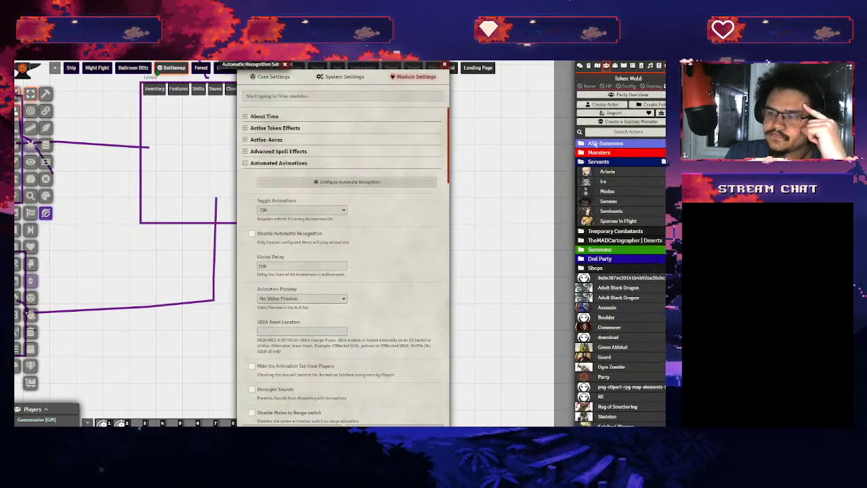
pyautogui.click(445, 65)
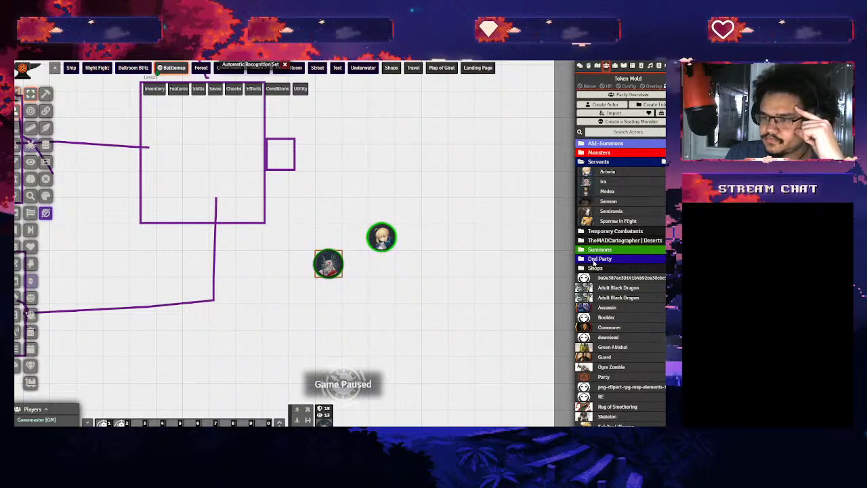
pyautogui.click(599, 260)
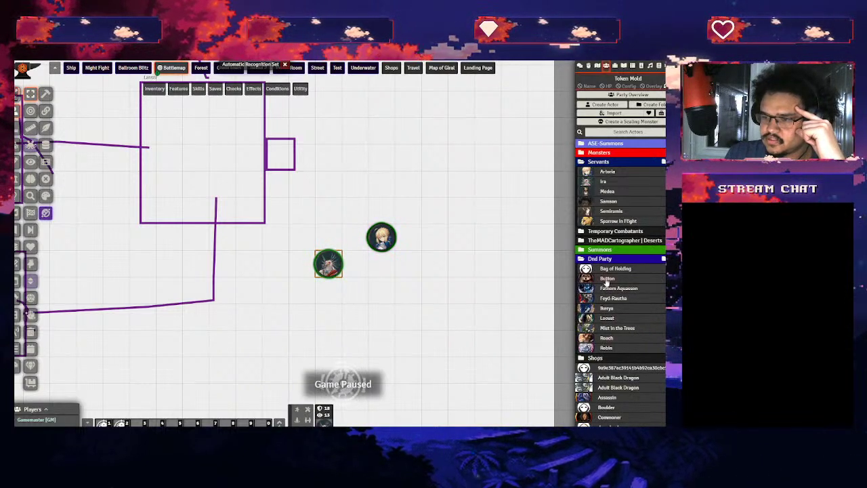
pyautogui.moveTo(609, 288); pyautogui.dragTo(116, 239)
# Open Fathom Aquasson's sheet and look up Mass Cure Wounds among the 5th-level spells in the spellbook
pyautogui.doubleClick(116, 238)
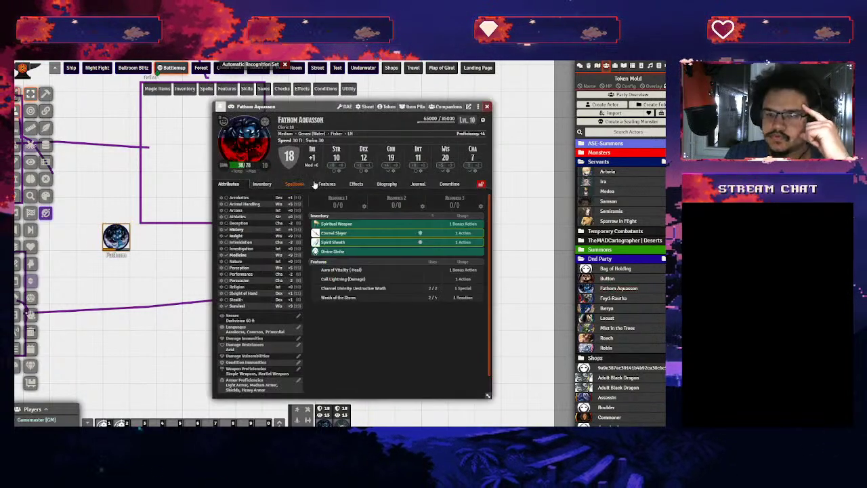
pyautogui.click(296, 185)
pyautogui.scroll(-10, 281, 279)
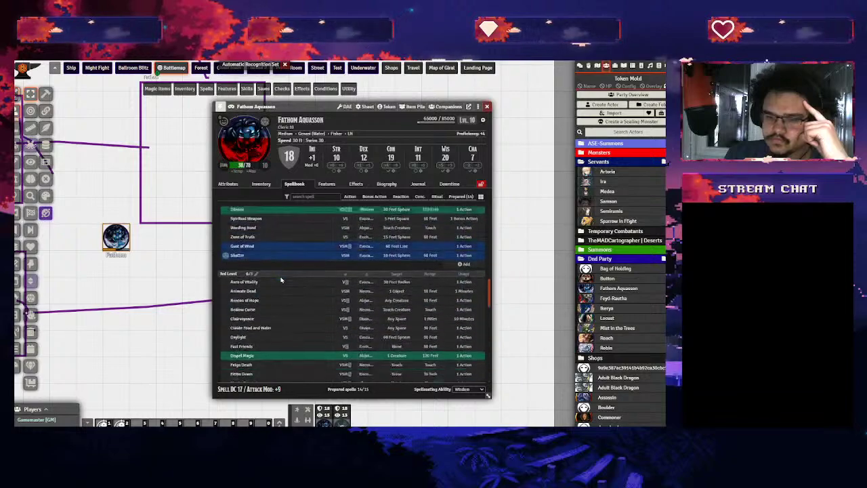
pyautogui.scroll(-10, 281, 280)
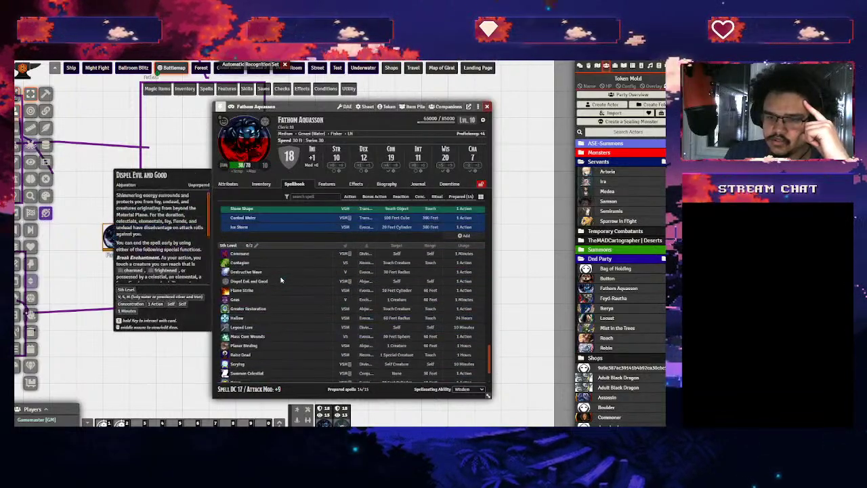
pyautogui.scroll(2, 279, 265)
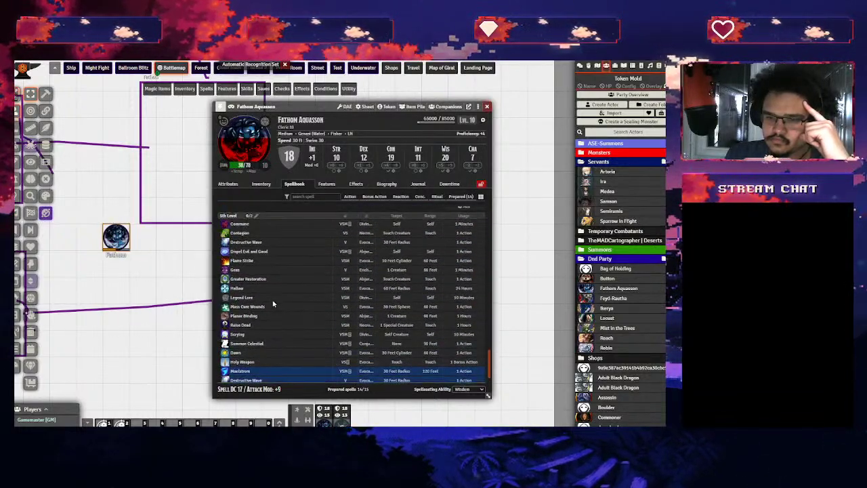
pyautogui.moveTo(236, 311)
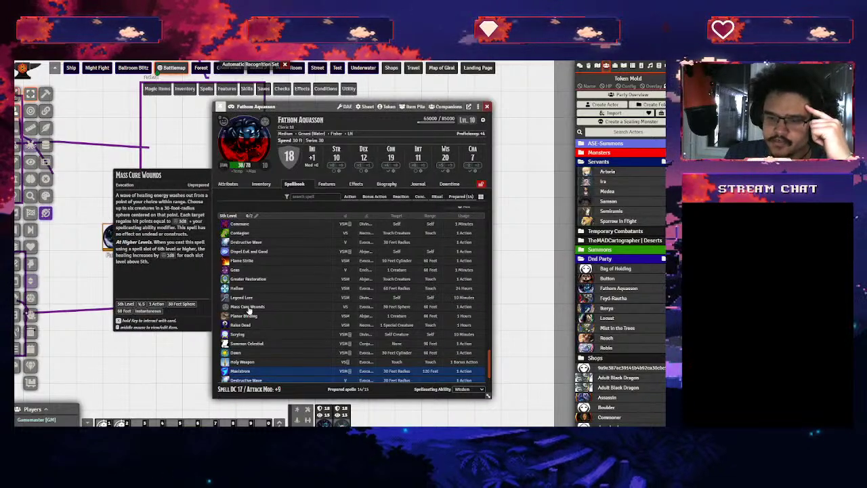
# Restore the automatic recognition settings and search the On Token entries for "mass"
pyautogui.doubleClick(243, 65)
pyautogui.scroll(2, 302, 124)
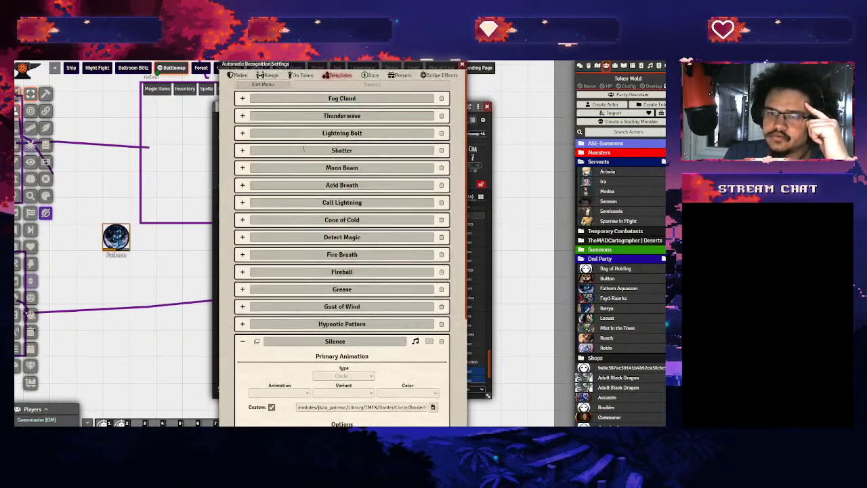
pyautogui.click(298, 75)
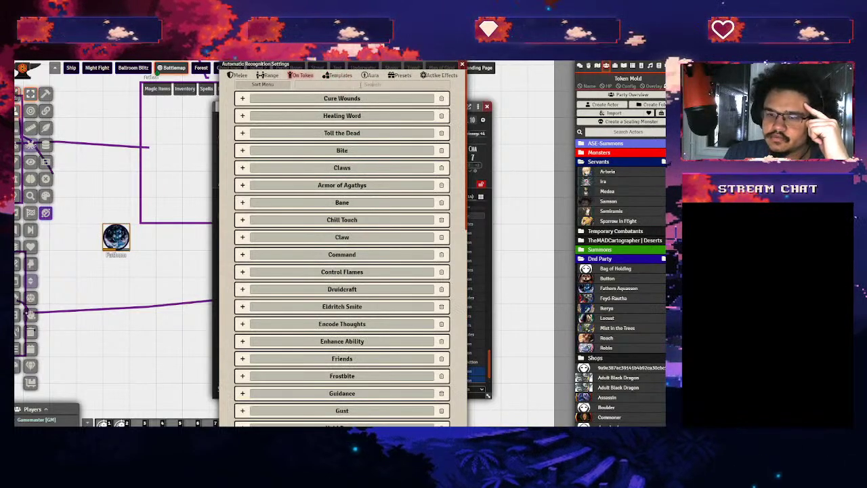
pyautogui.click(361, 84)
pyautogui.write('mass')
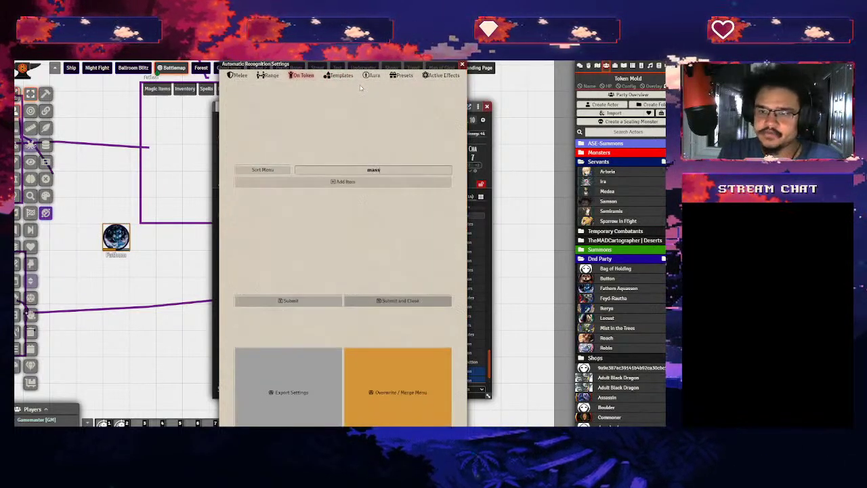
# Add a new On Token animation entry and name it "Mass Cure Wounds"
pyautogui.click(341, 181)
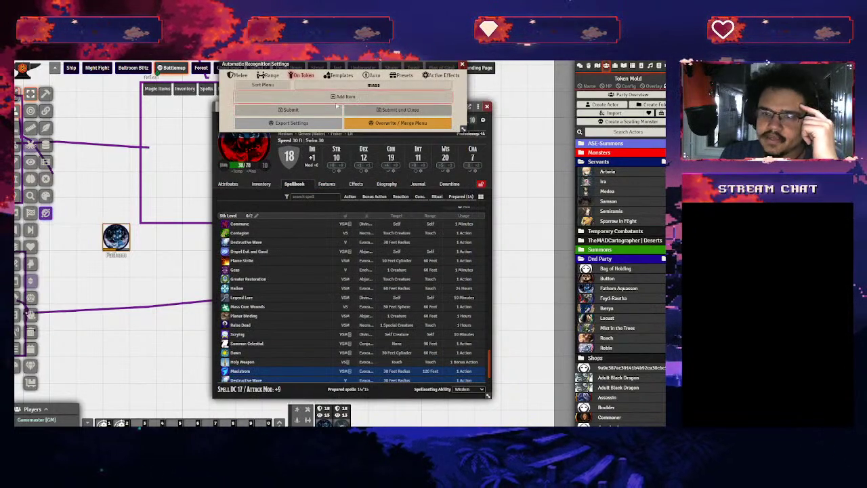
pyautogui.scroll(-5, 375, 94)
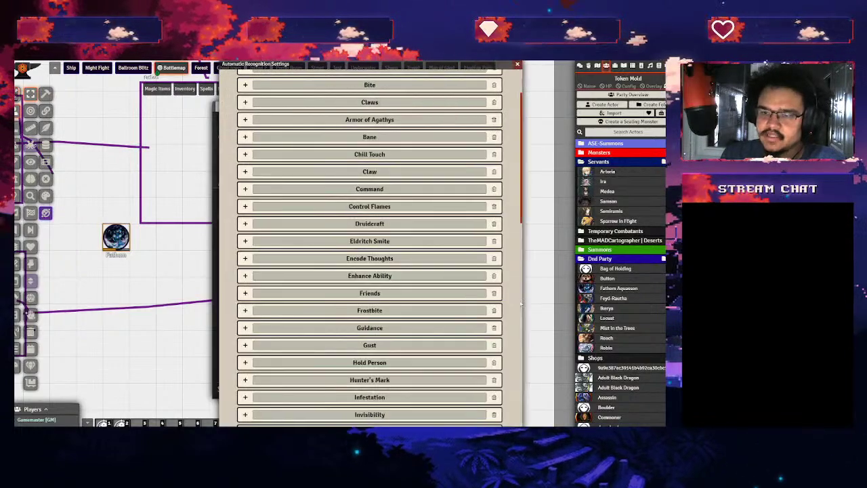
pyautogui.scroll(-10, 450, 284)
pyautogui.scroll(-1, 449, 285)
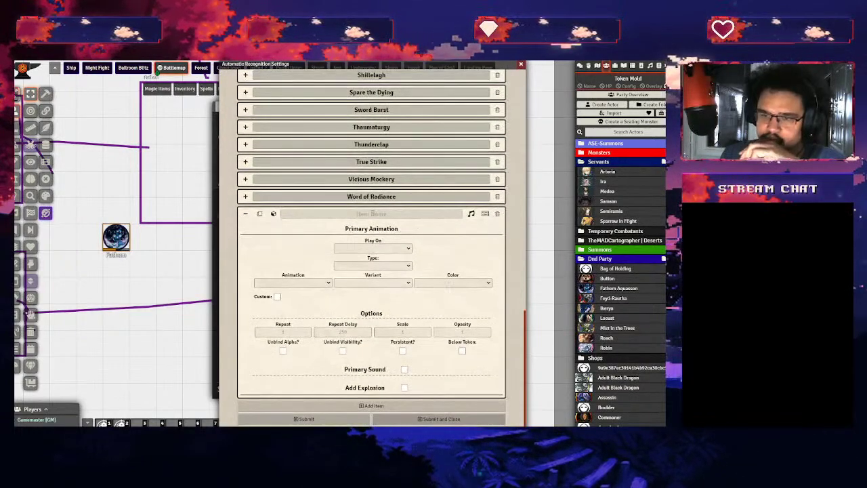
pyautogui.click(374, 213)
pyautogui.write('Mass')
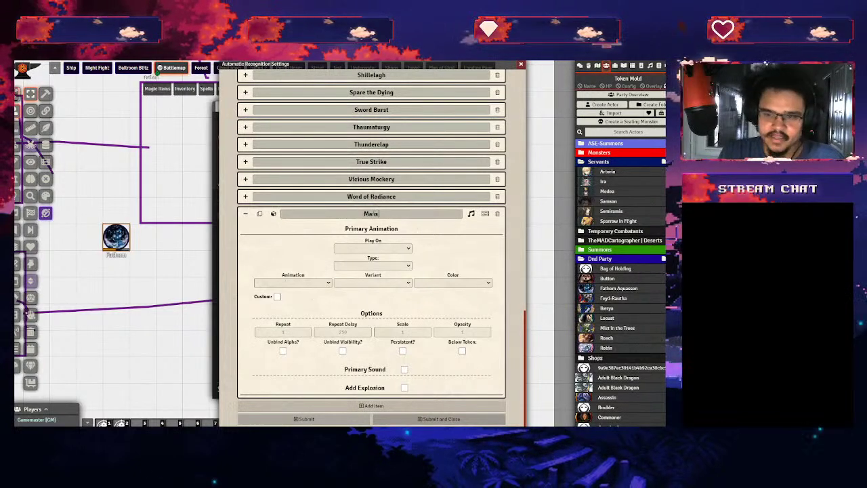
pyautogui.write(' Cure Wounds')
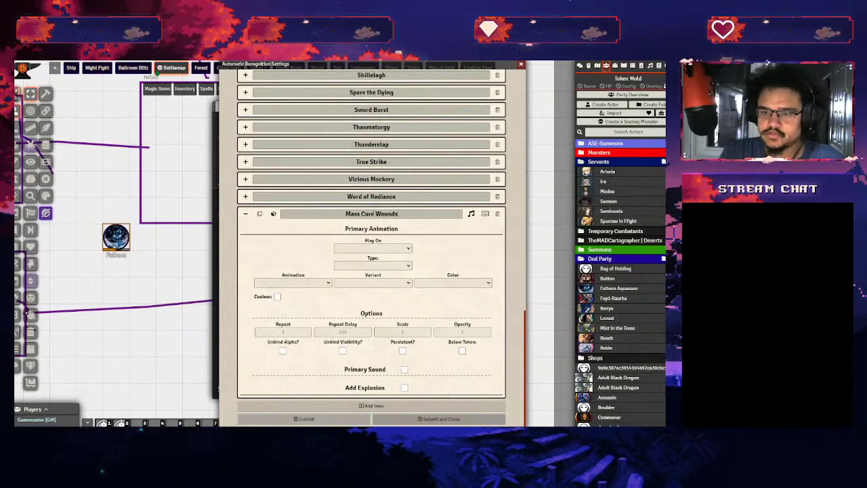
# Set the Mass Cure Wounds primary animation to play on Target with the type Spell
pyautogui.click(388, 248)
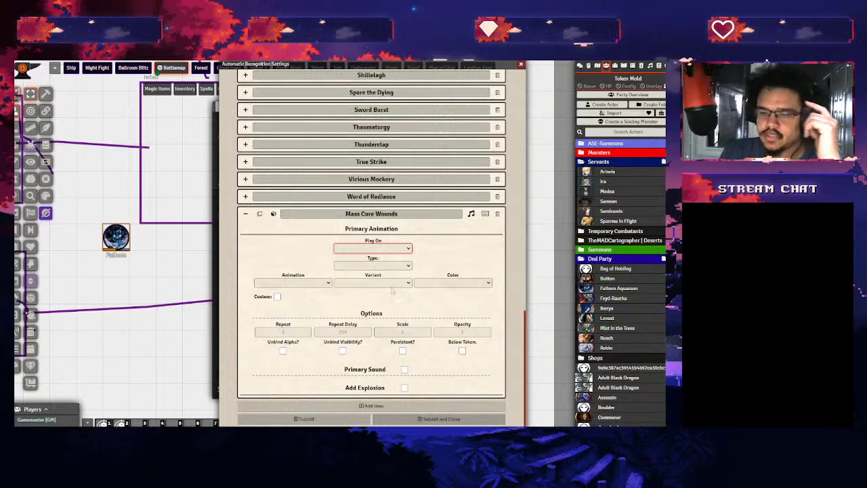
pyautogui.click(383, 278)
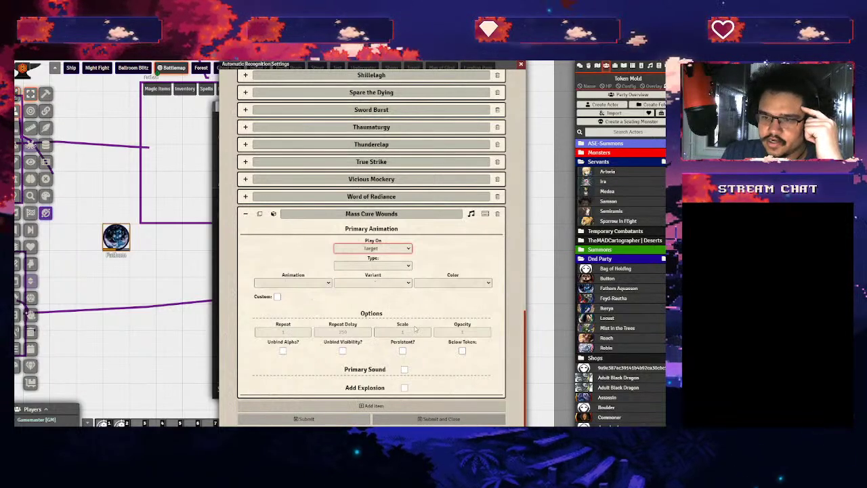
pyautogui.click(410, 266)
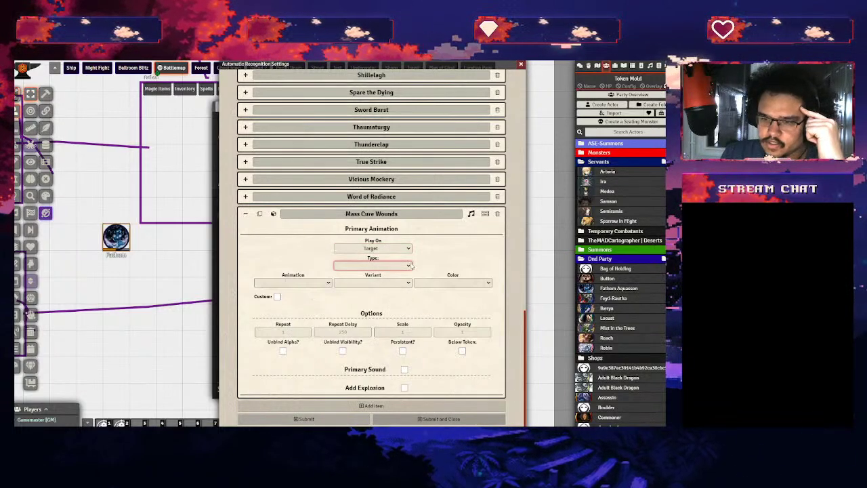
pyautogui.click(381, 313)
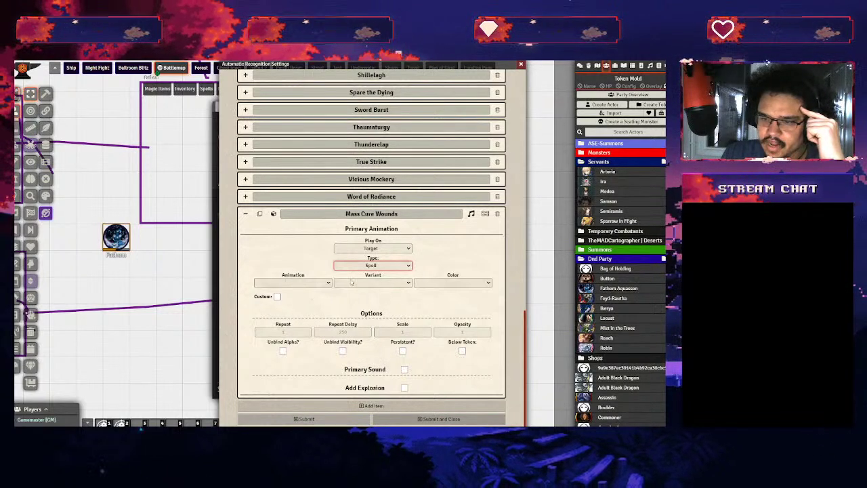
pyautogui.click(308, 285)
pyautogui.hotkey('shift', 'Tab')
pyautogui.press('f')
pyautogui.press('Tab')
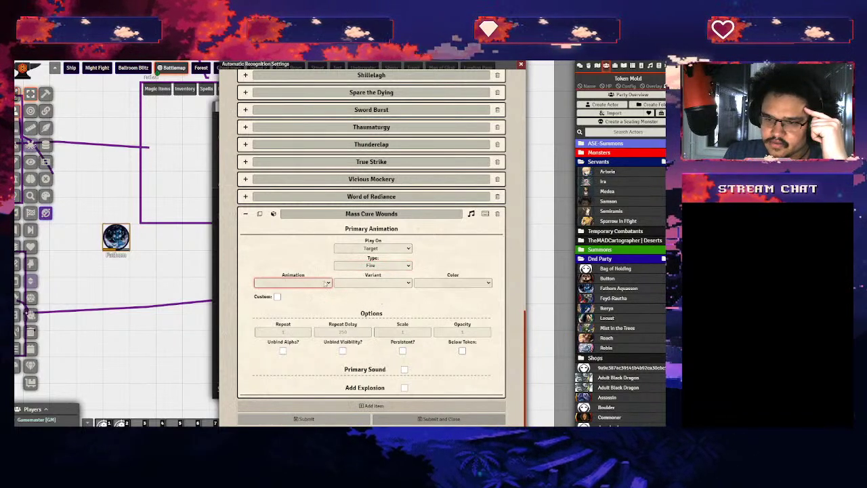
pyautogui.hotkey('shift', 'Tab')
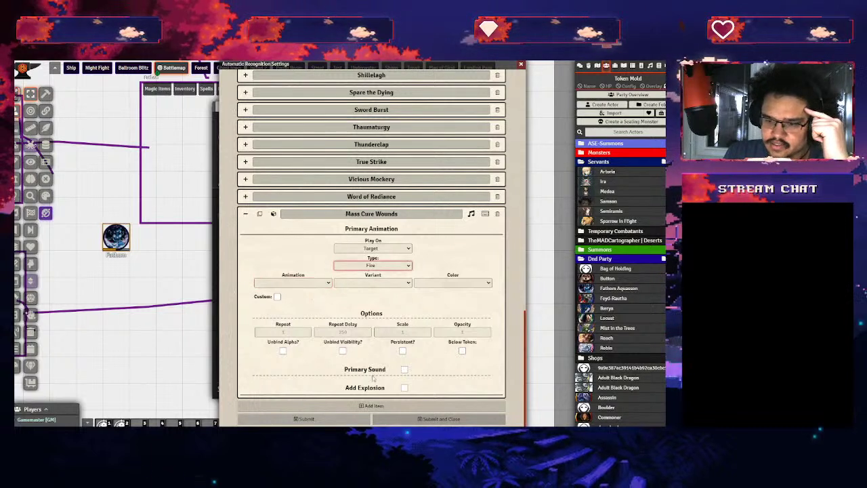
pyautogui.press('s')
pyautogui.press('Tab')
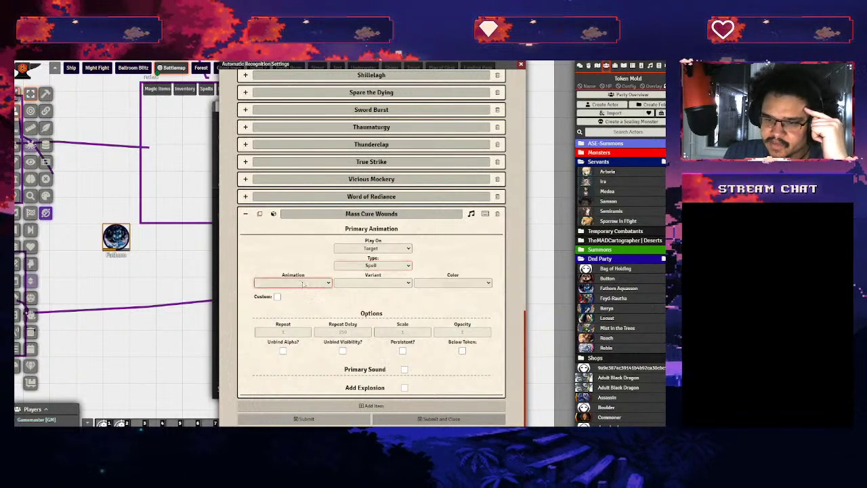
pyautogui.click(275, 309)
pyautogui.click(277, 297)
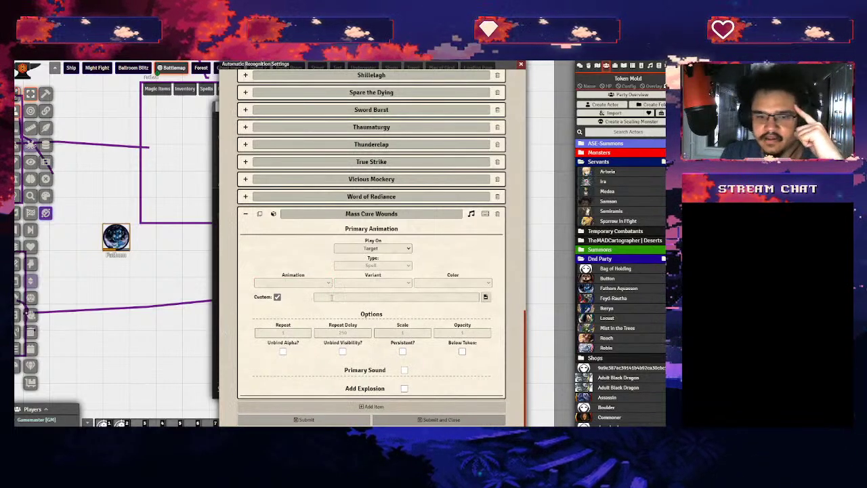
pyautogui.click(375, 295)
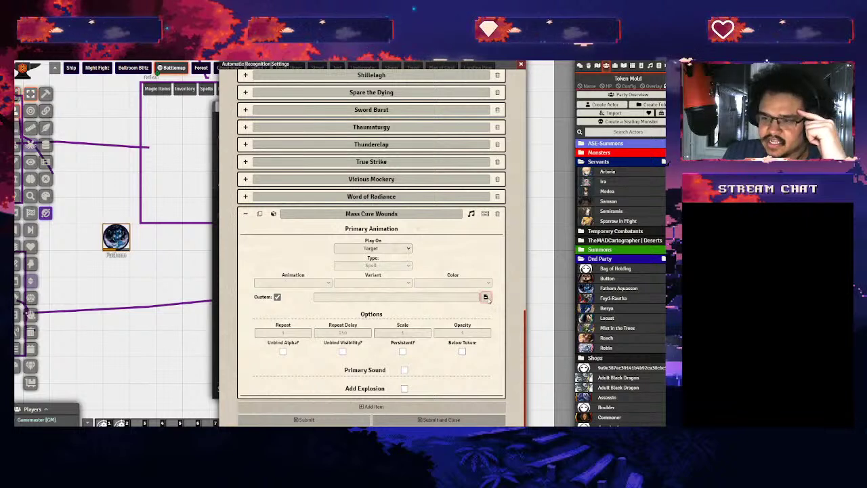
pyautogui.click(277, 297)
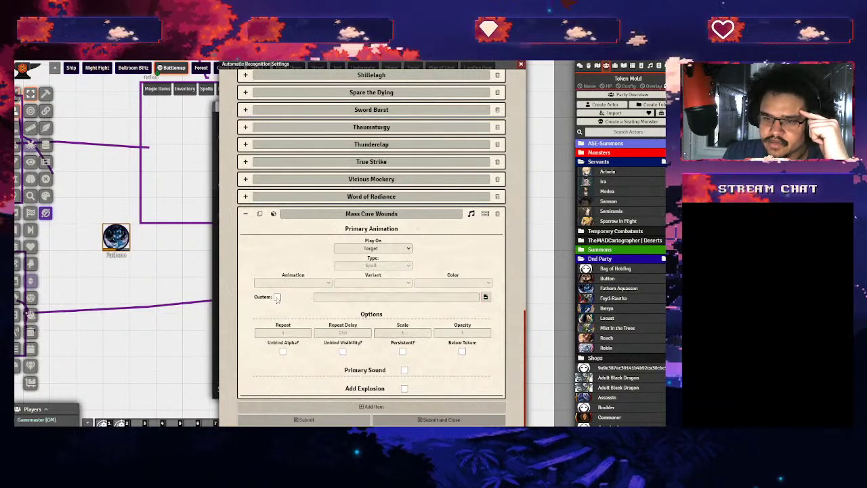
# Choose Bardic Inspiration as the Mass Cure Wounds animation and close the automatic recognition settings without submitting
pyautogui.click(315, 284)
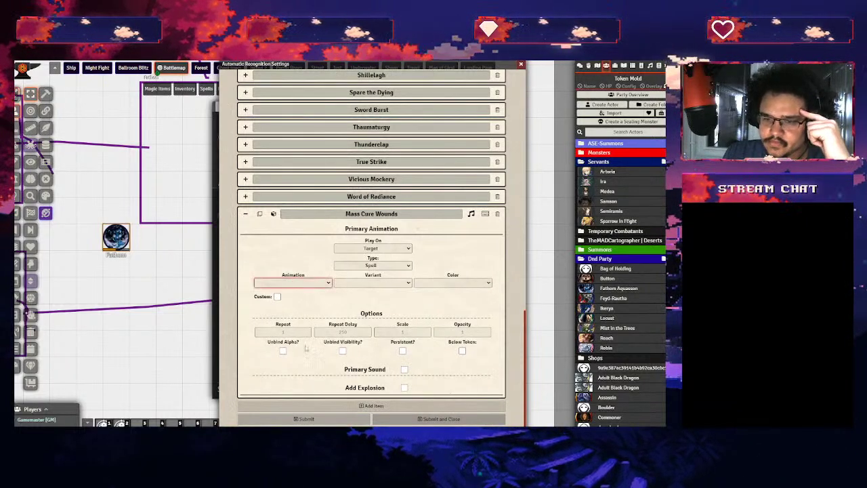
pyautogui.click(309, 314)
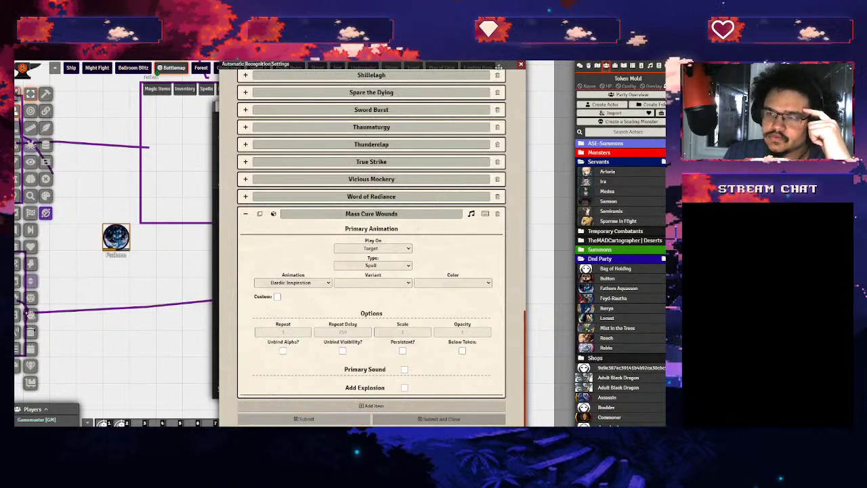
pyautogui.click(521, 65)
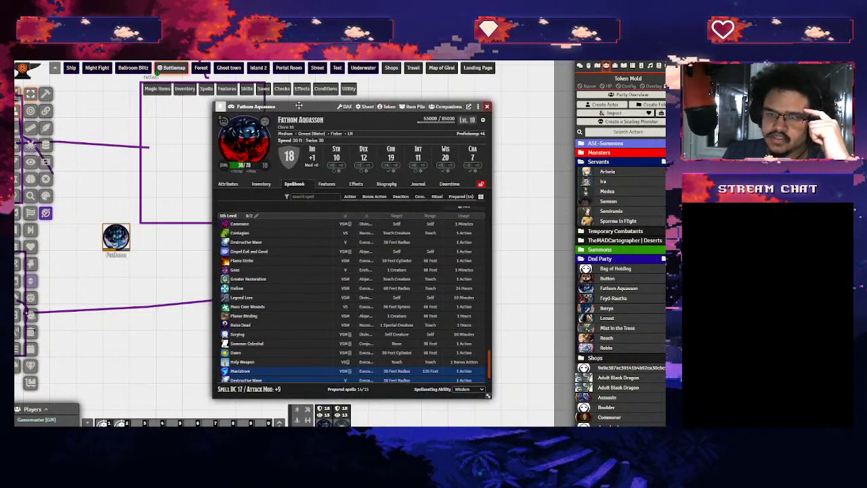
# Cast Mass Cure Wounds from Fathom's sheet without consuming a spell slot, placing its measured template around the Ira and Artoria tokens
pyautogui.moveTo(298, 103); pyautogui.dragTo(467, 92)
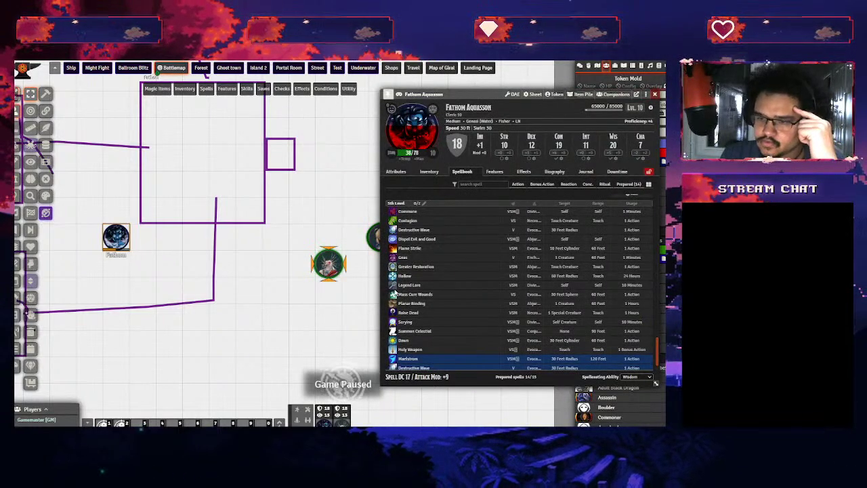
pyautogui.click(394, 296)
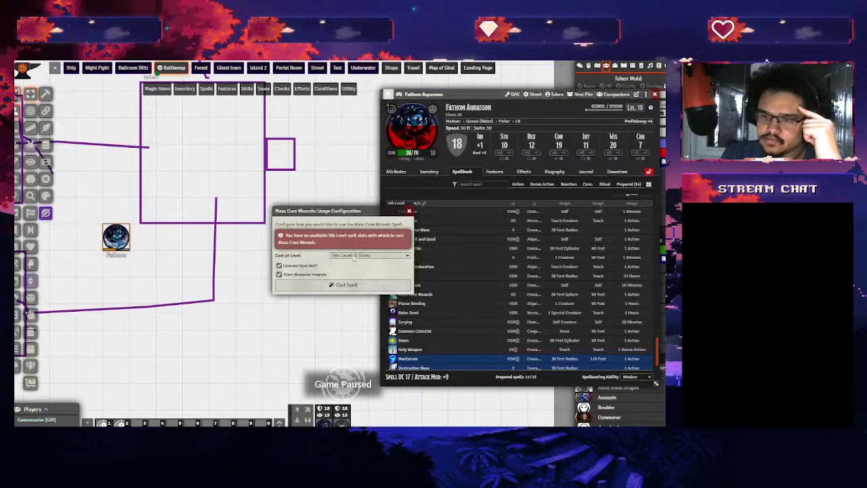
pyautogui.click(278, 265)
pyautogui.click(279, 274)
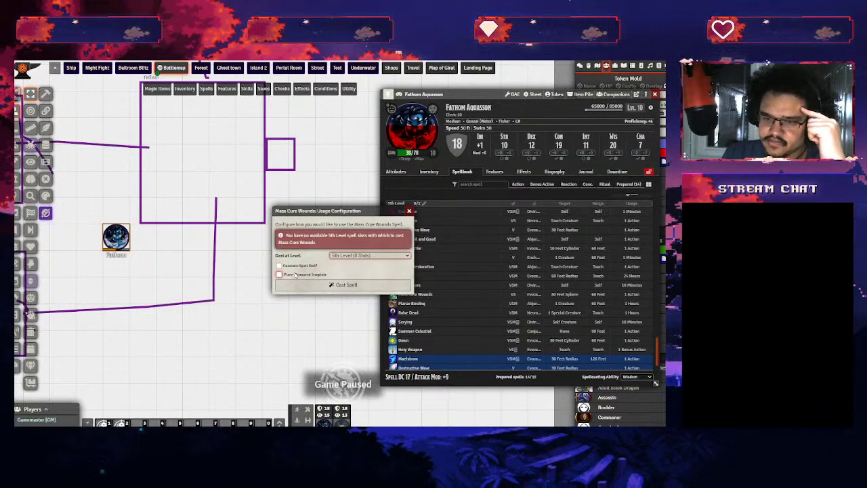
pyautogui.click(294, 274)
pyautogui.click(290, 284)
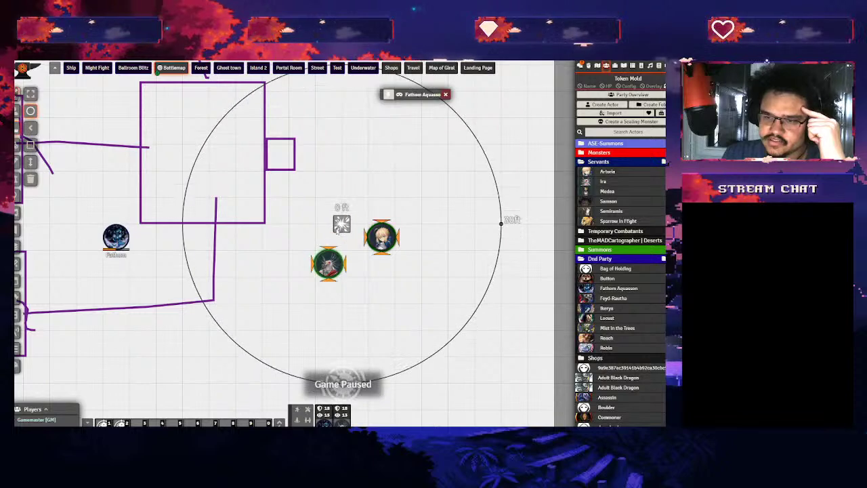
pyautogui.doubleClick(416, 94)
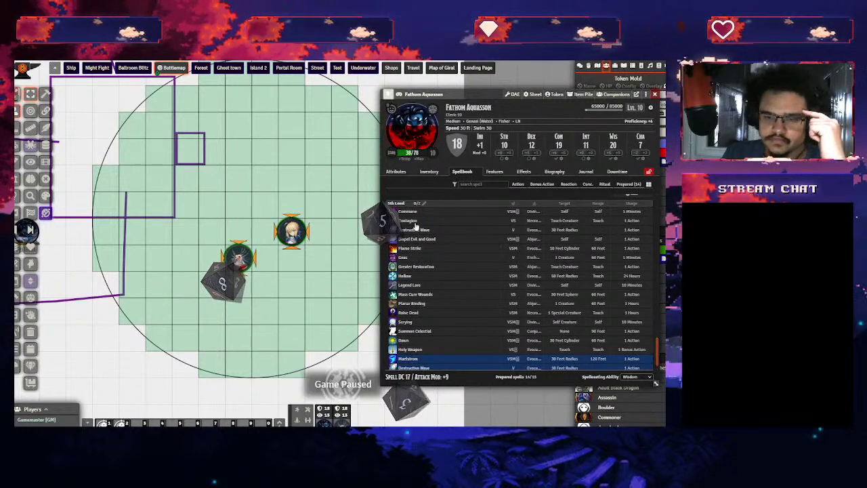
# Close Fathom's character sheet and delete the 30 ft circular measured template around the Ira and Artoria tokens
pyautogui.moveTo(491, 98); pyautogui.dragTo(328, 107)
pyautogui.click(494, 104)
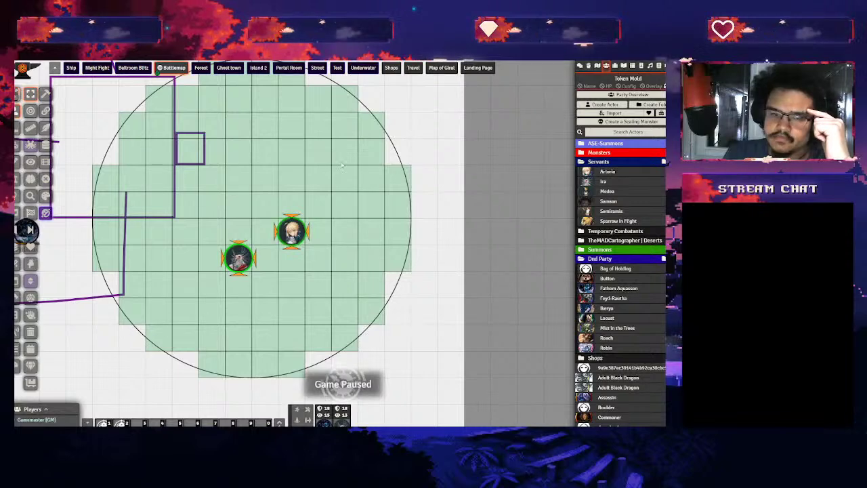
pyautogui.click(17, 128)
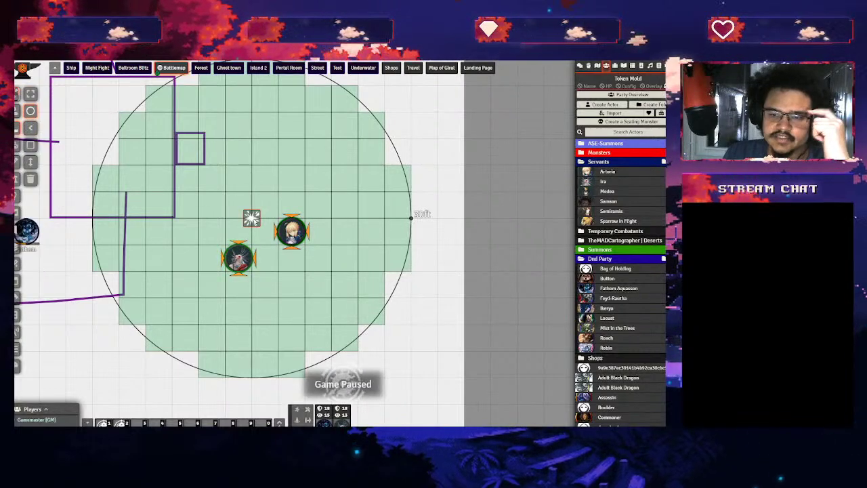
pyautogui.press('Delete')
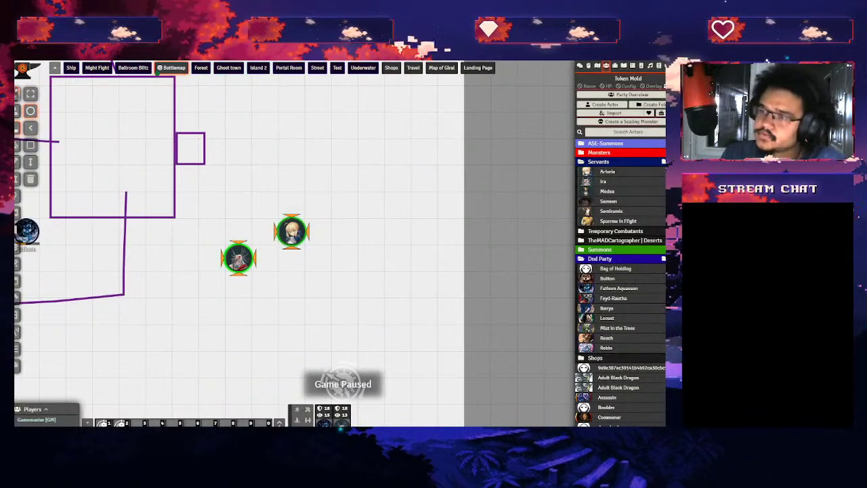
# Open the Automated Animations automatic recognition settings and delete the unnamed entry from the Melee list
pyautogui.click(660, 66)
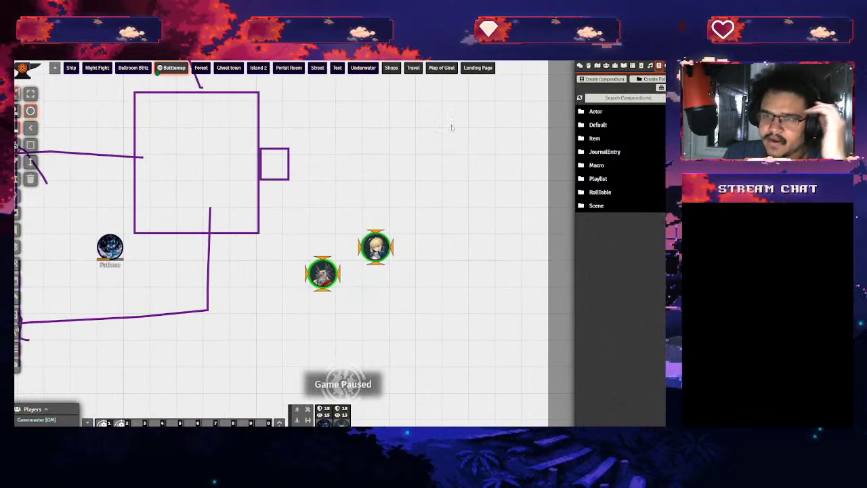
pyautogui.click(659, 65)
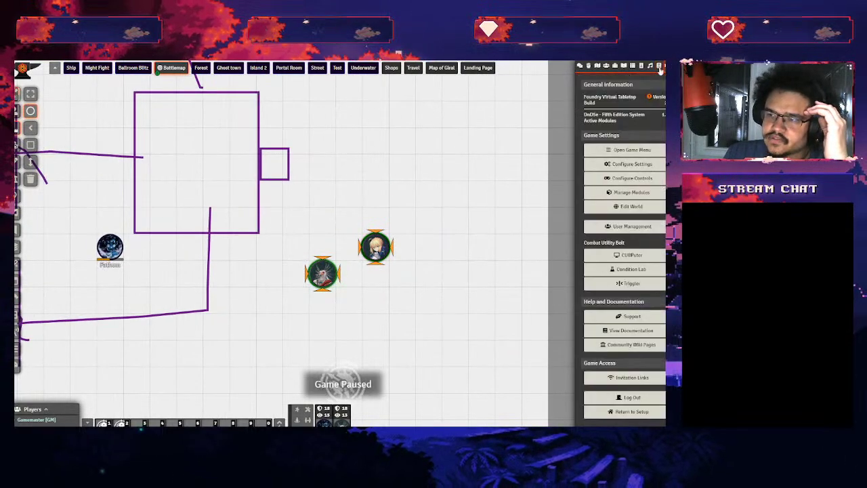
pyautogui.click(632, 163)
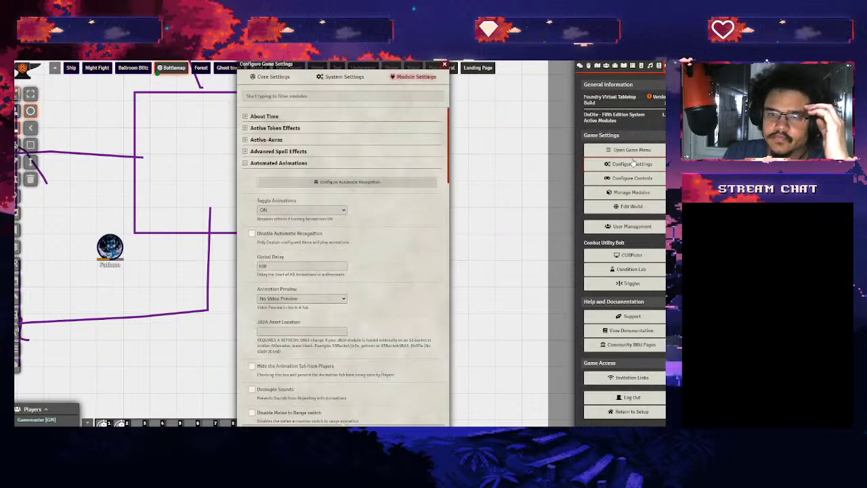
pyautogui.click(335, 180)
pyautogui.scroll(-10, 335, 114)
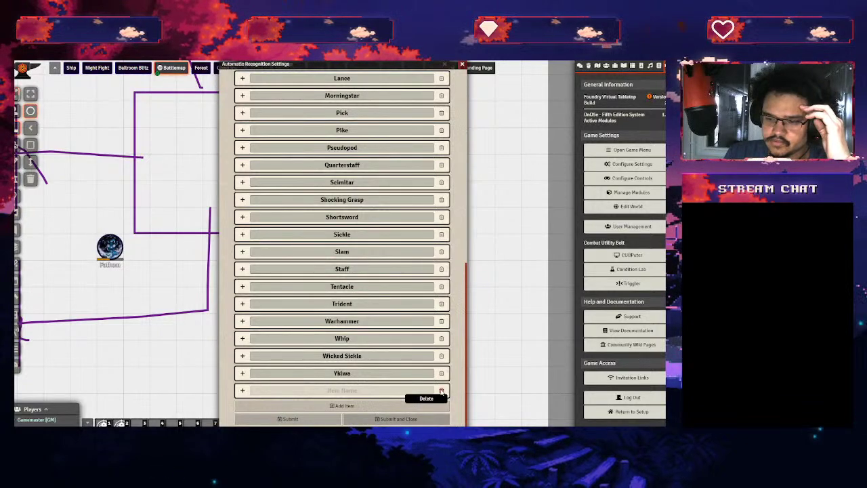
pyautogui.click(441, 392)
# Examine the Scimitar entry's animation and sound settings in the Melee list, then collapse it
pyautogui.scroll(5, 391, 314)
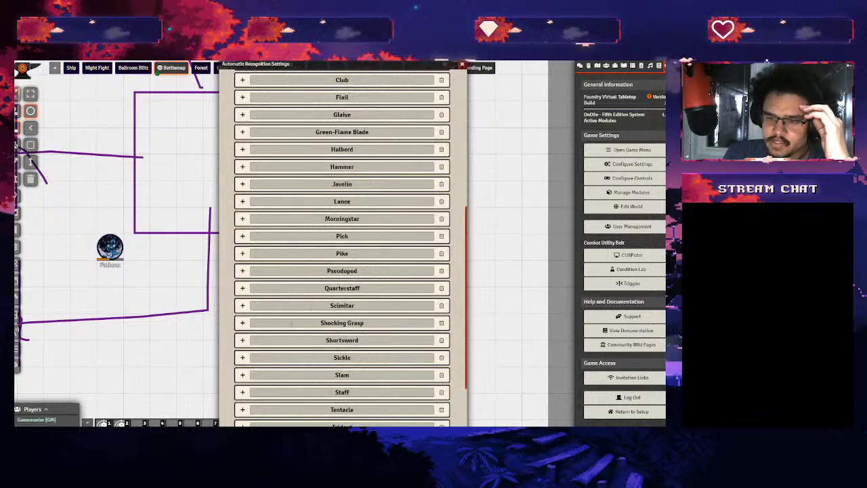
pyautogui.scroll(-3, 257, 249)
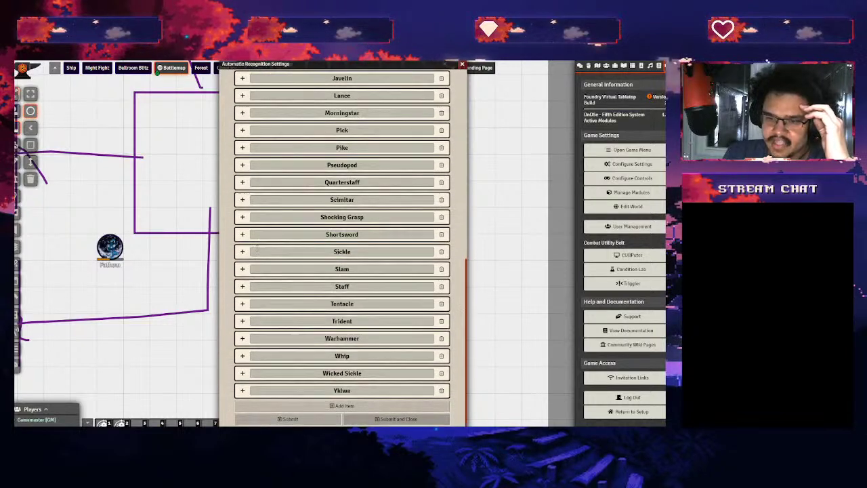
pyautogui.click(242, 199)
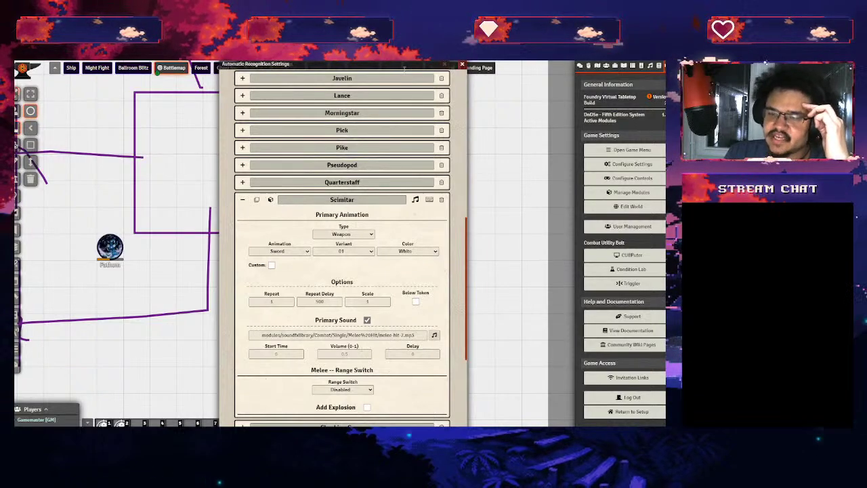
pyautogui.scroll(10, 380, 95)
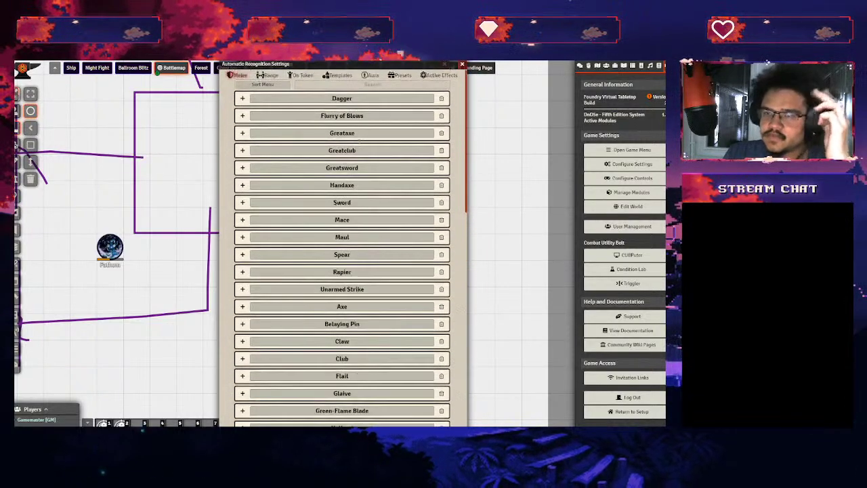
pyautogui.scroll(-10, 258, 118)
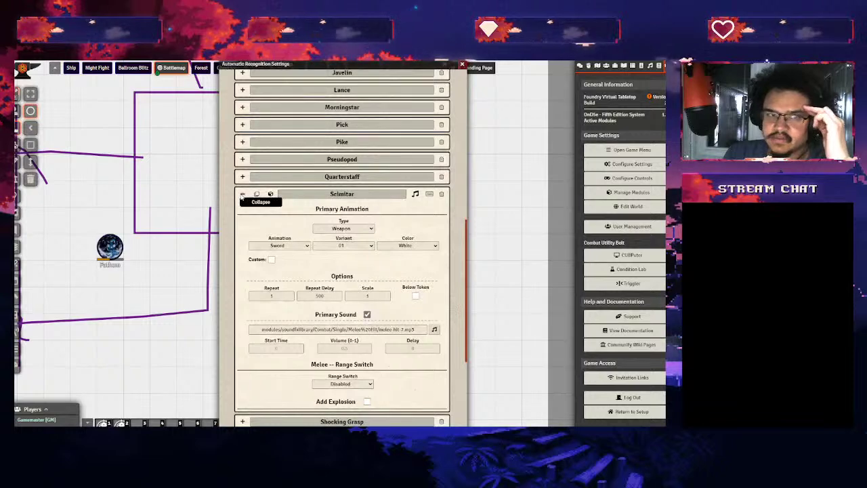
pyautogui.click(243, 195)
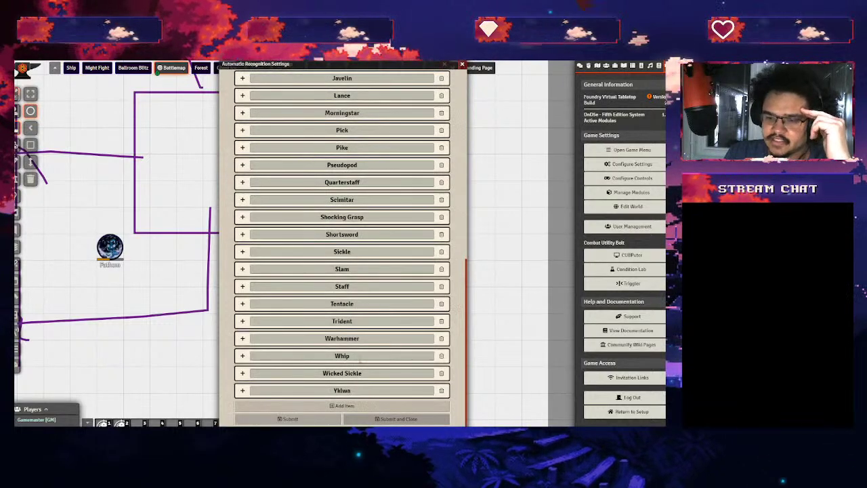
pyautogui.scroll(10, 403, 241)
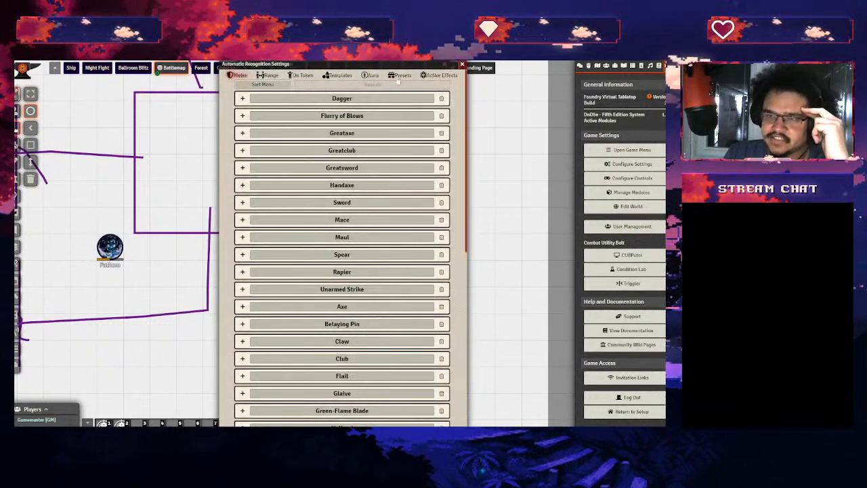
# Look through the Range animation entries, dismiss the overwrite/merge dialog and close the automatic recognition settings without submitting
pyautogui.click(269, 76)
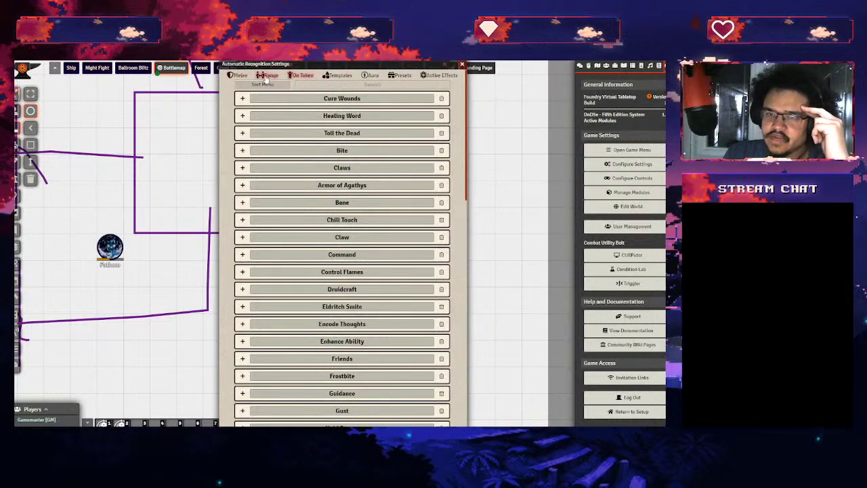
pyautogui.scroll(-10, 266, 78)
pyautogui.scroll(-5, 342, 257)
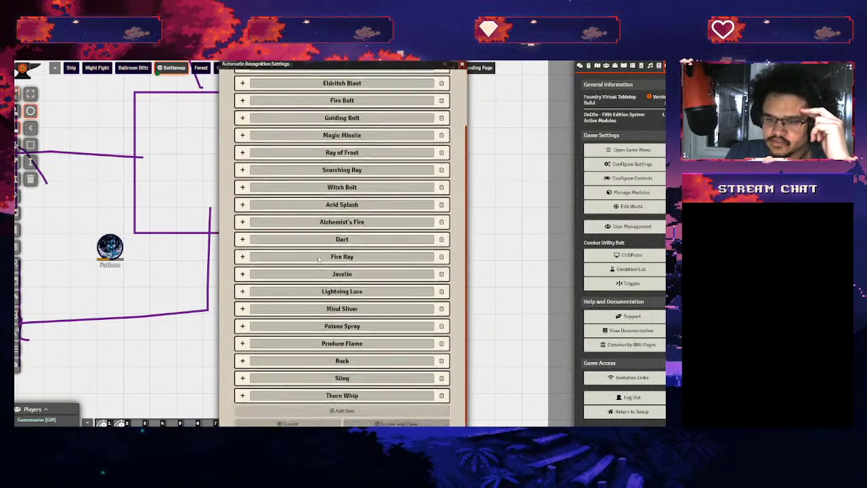
pyautogui.scroll(5, 342, 257)
pyautogui.scroll(-3, 332, 210)
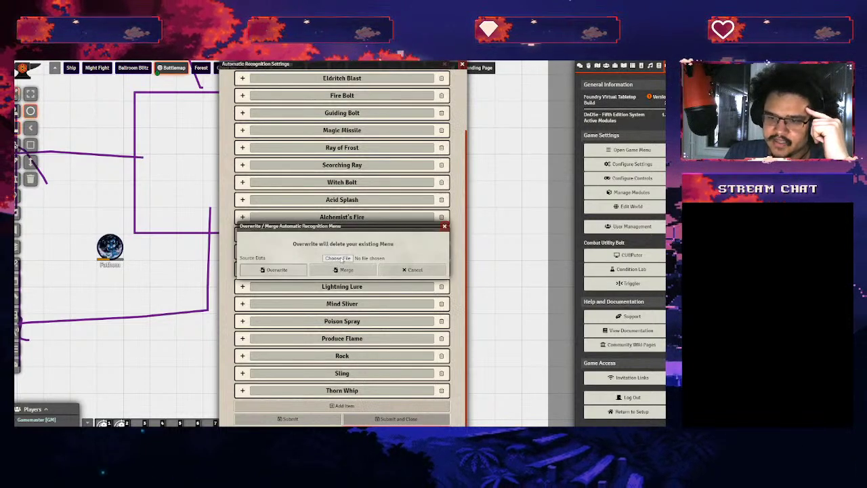
pyautogui.click(444, 226)
pyautogui.click(462, 65)
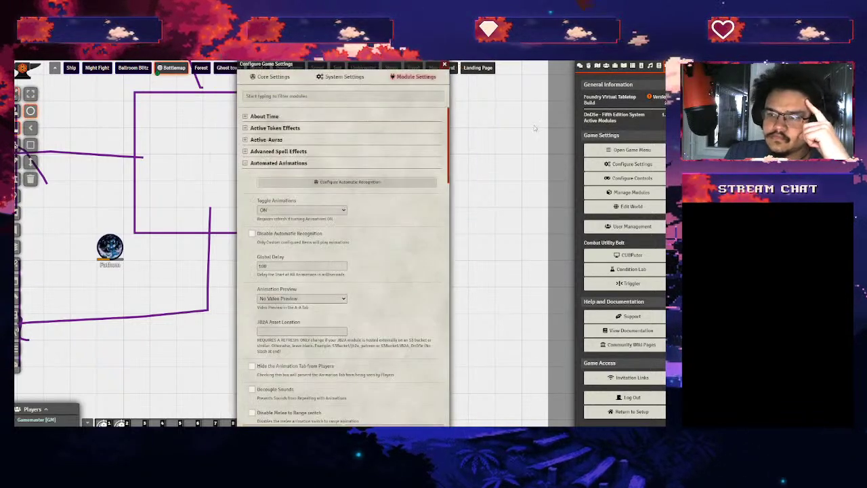
# Collapse the Automated Animations settings, review the Automated Evocations - Companion Manager options and close the game settings
pyautogui.click(271, 164)
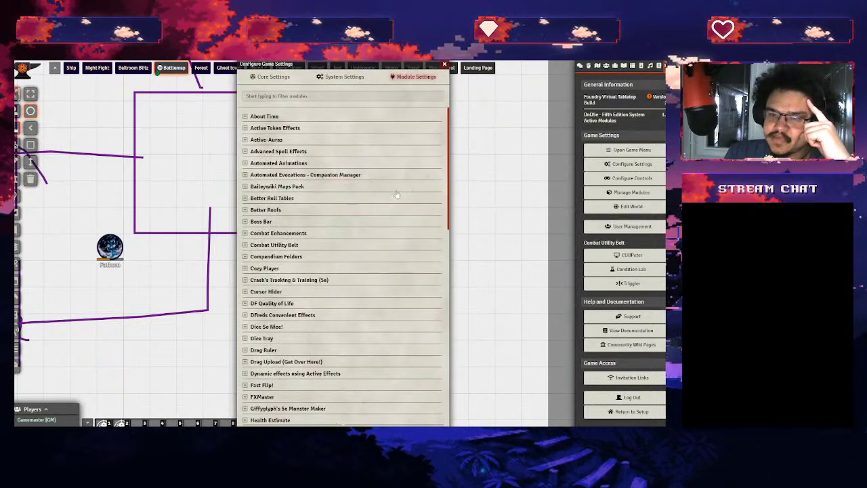
pyautogui.click(280, 175)
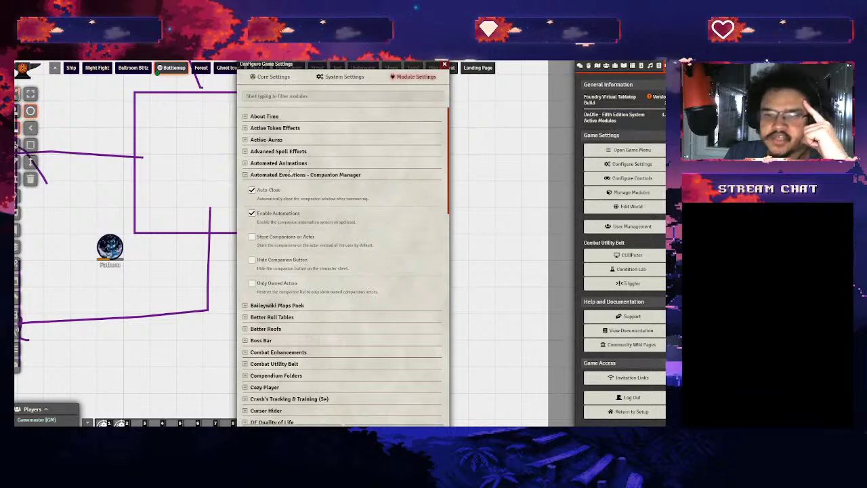
pyautogui.click(303, 175)
pyautogui.click(445, 65)
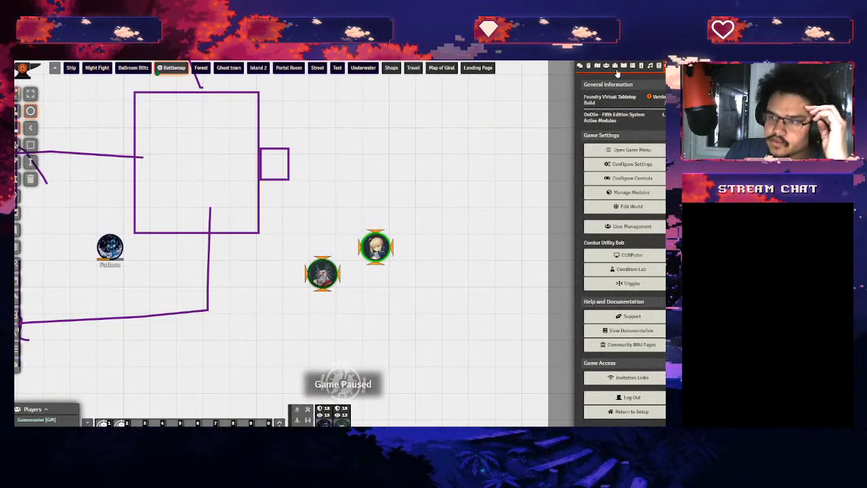
# Place the Locust actor's token on the Battlemap above and beside Fathom, and open Locust's character sheet
pyautogui.click(606, 66)
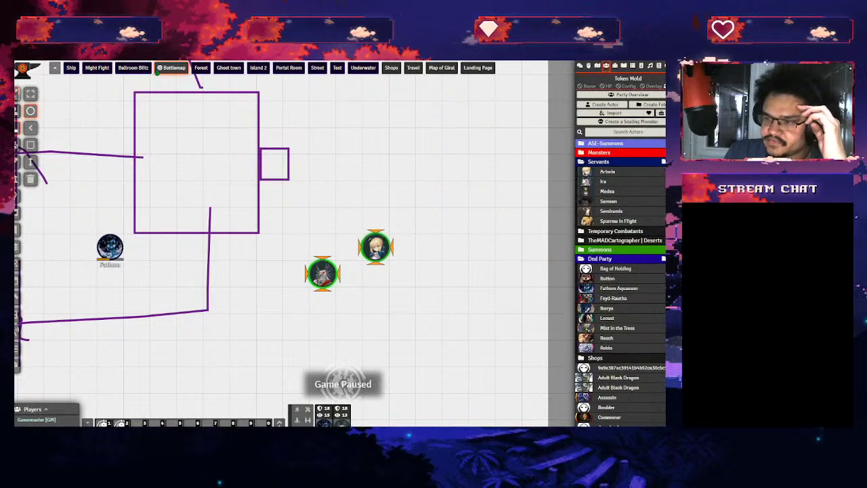
pyautogui.moveTo(300, 278); pyautogui.dragTo(190, 194)
pyautogui.doubleClick(189, 194)
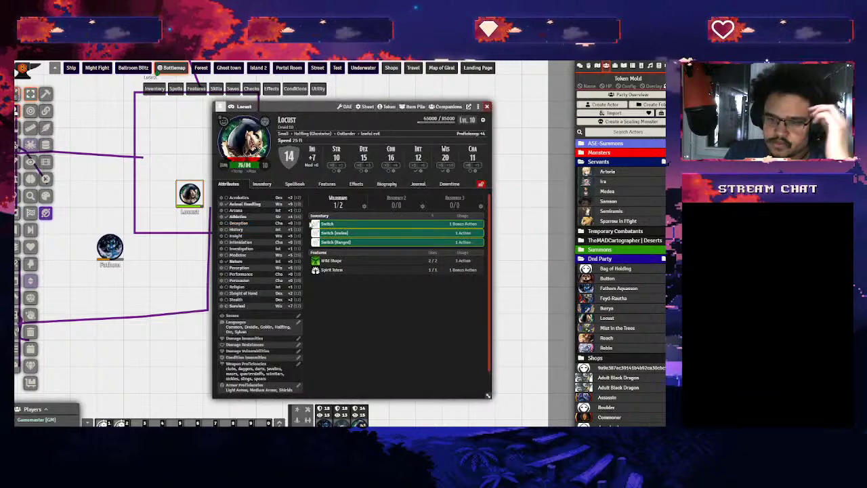
# Cast Conjure Animals at 3rd level from Locust's spellbook, consuming a spell slot
pyautogui.click(295, 185)
pyautogui.scroll(-10, 307, 306)
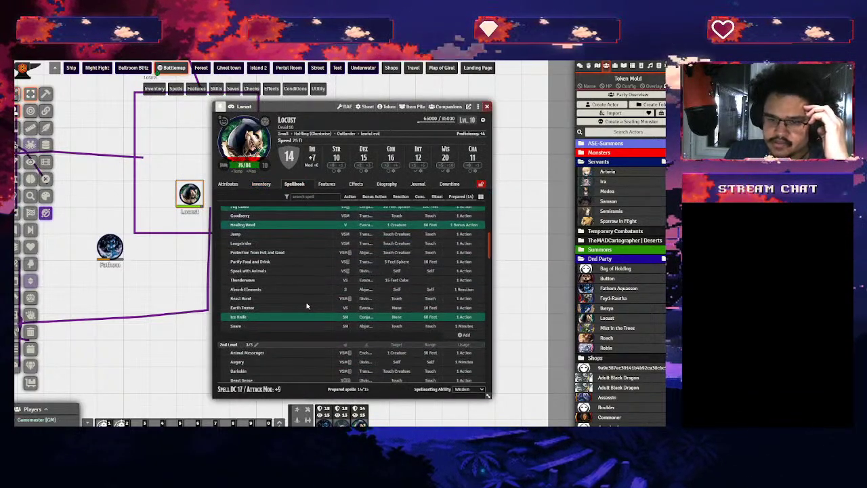
pyautogui.scroll(-5, 302, 291)
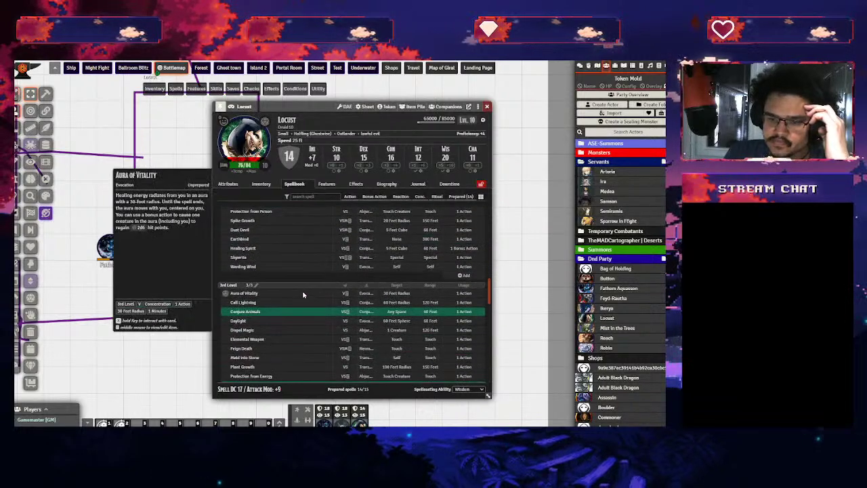
pyautogui.scroll(-3, 285, 274)
pyautogui.click(227, 232)
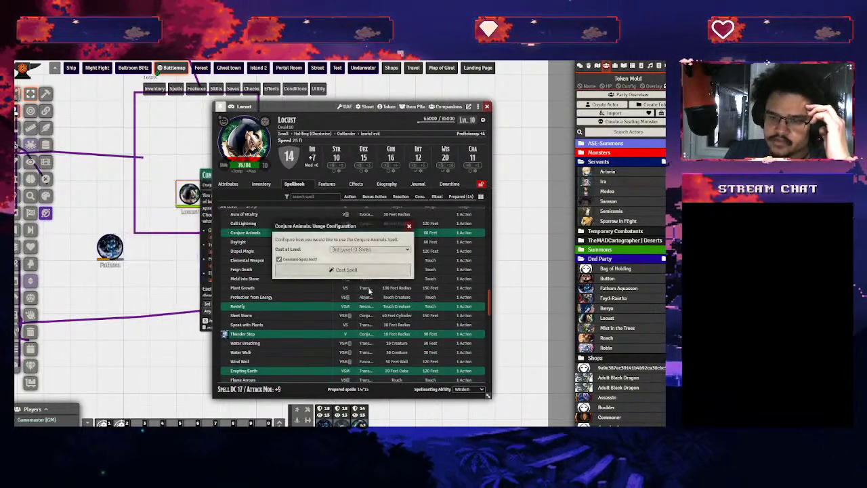
pyautogui.click(325, 269)
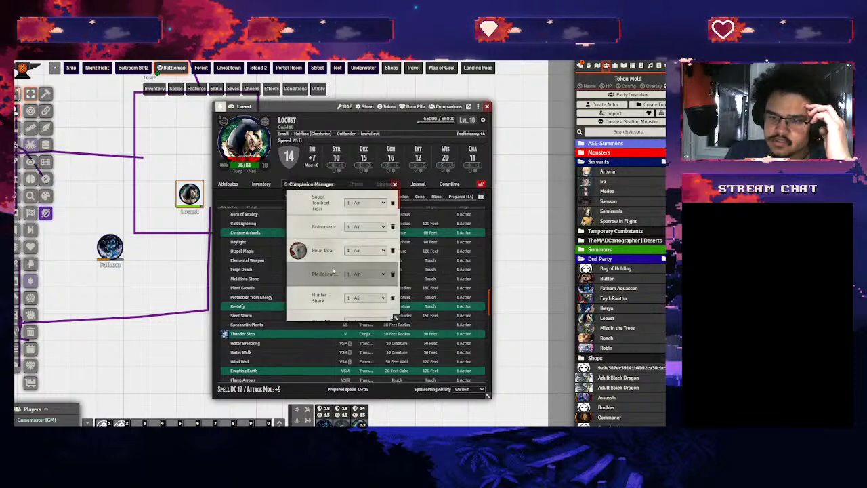
# Look through the Companion Manager's beasts and summon a Constrictor Snake with the Air animation onto the map near Locust
pyautogui.scroll(-2, 325, 230)
pyautogui.scroll(-5, 330, 242)
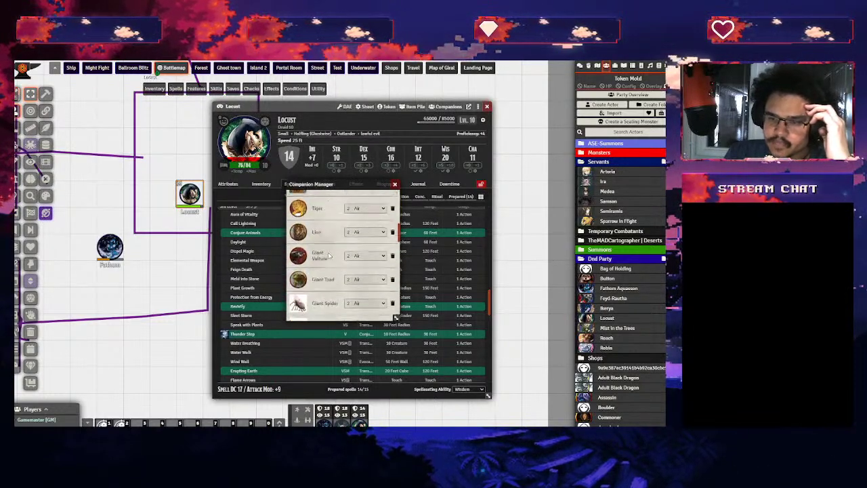
pyautogui.scroll(-8, 329, 271)
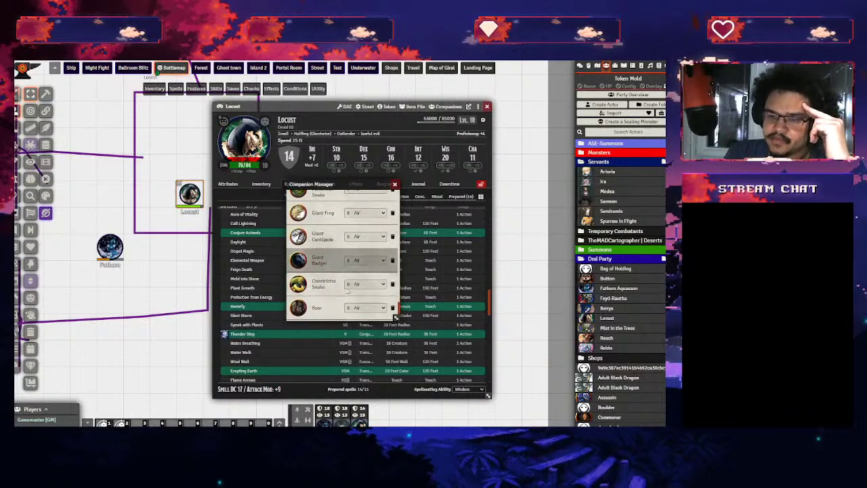
pyautogui.scroll(3, 317, 301)
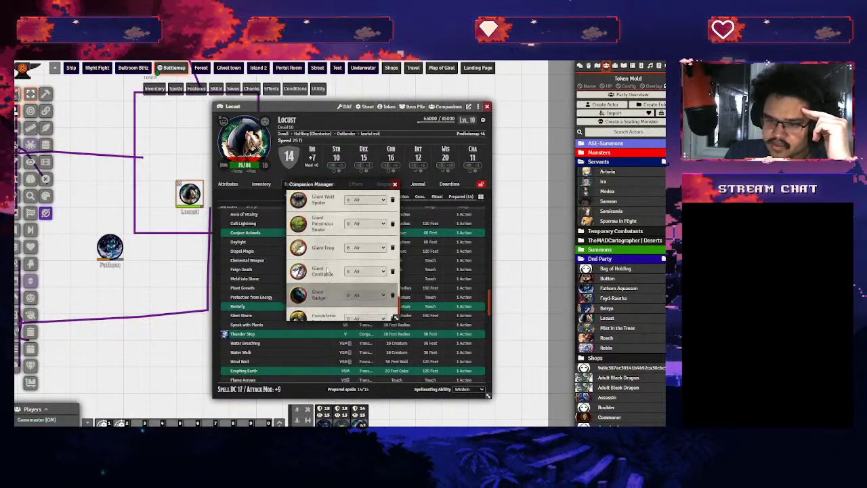
pyautogui.scroll(-3, 316, 293)
pyautogui.click(30, 111)
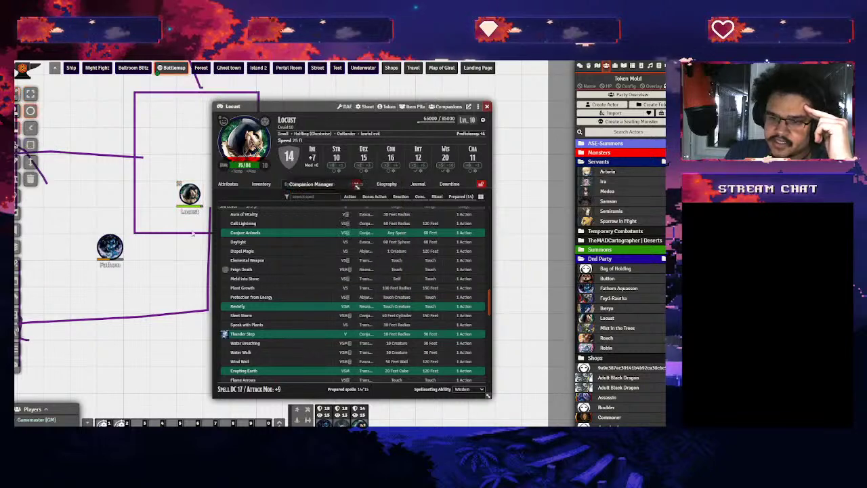
pyautogui.click(123, 128)
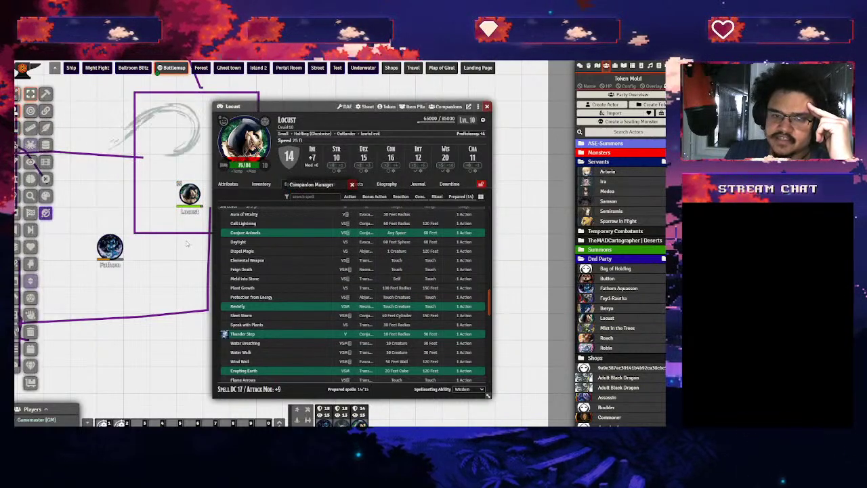
pyautogui.click(146, 184)
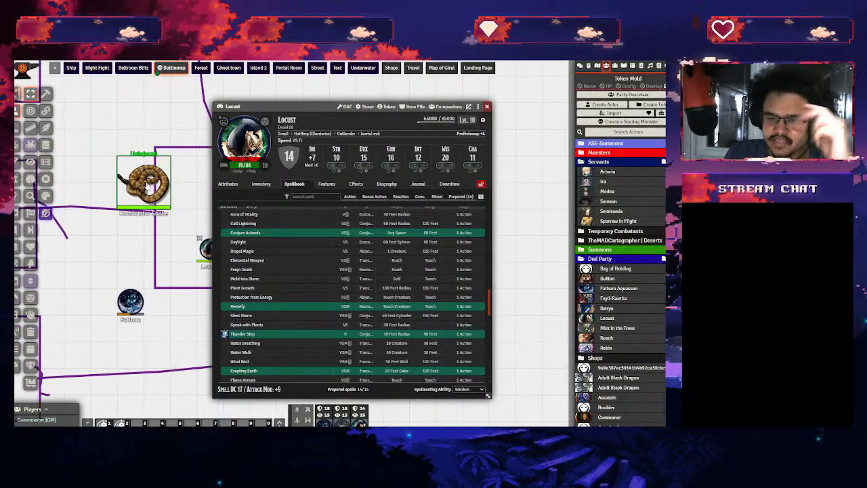
# Delete the Constrictor Snake token and recast Conjure Animals at 3rd level, ending the current concentration and consuming a spell slot
pyautogui.press('Delete')
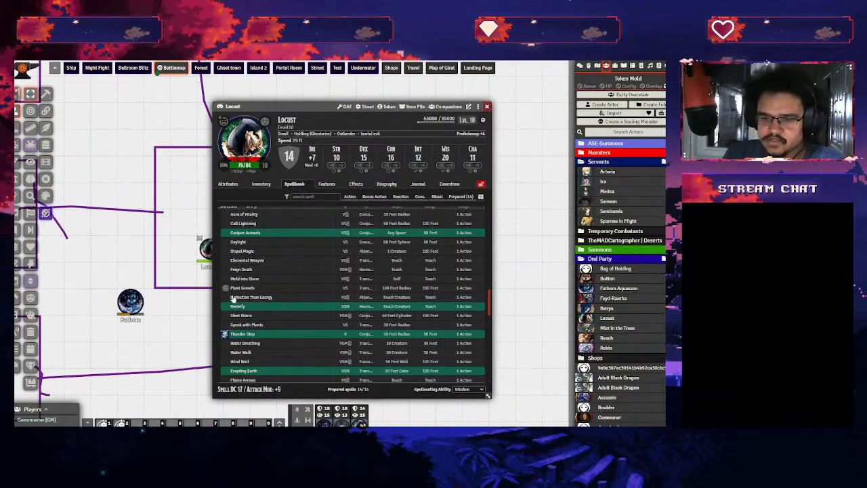
pyautogui.click(225, 234)
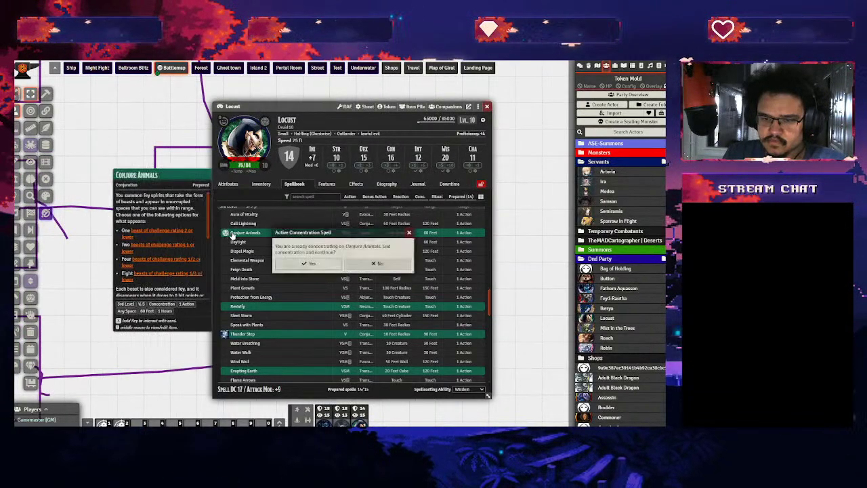
pyautogui.click(331, 268)
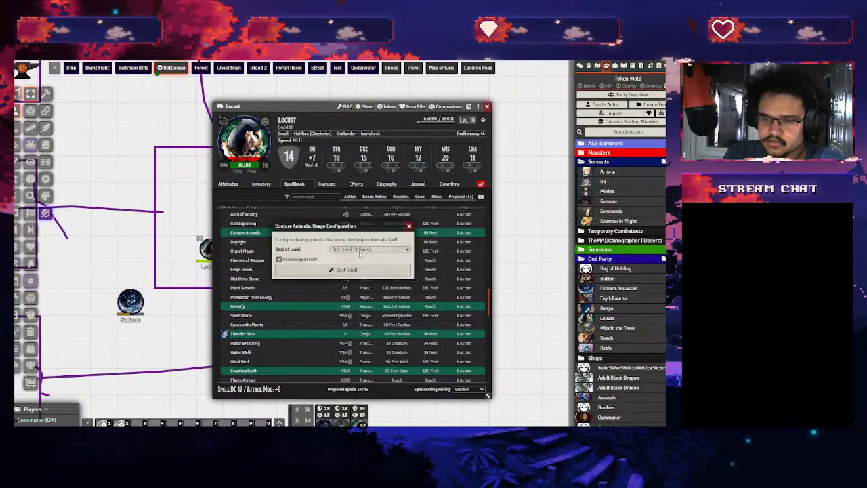
pyautogui.click(324, 268)
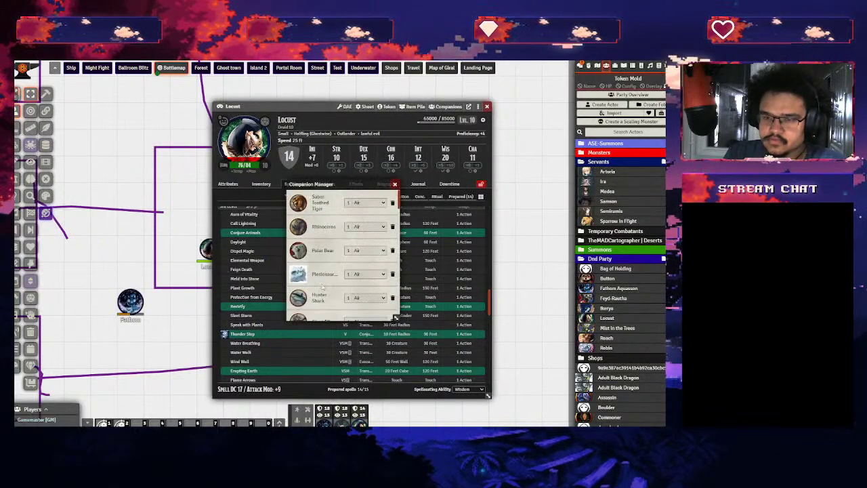
# Summon the group of eight Constrictor Snakes with the Air animation from the Companion Manager onto the map beside Locust
pyautogui.scroll(-5, 329, 285)
pyautogui.scroll(-2, 327, 286)
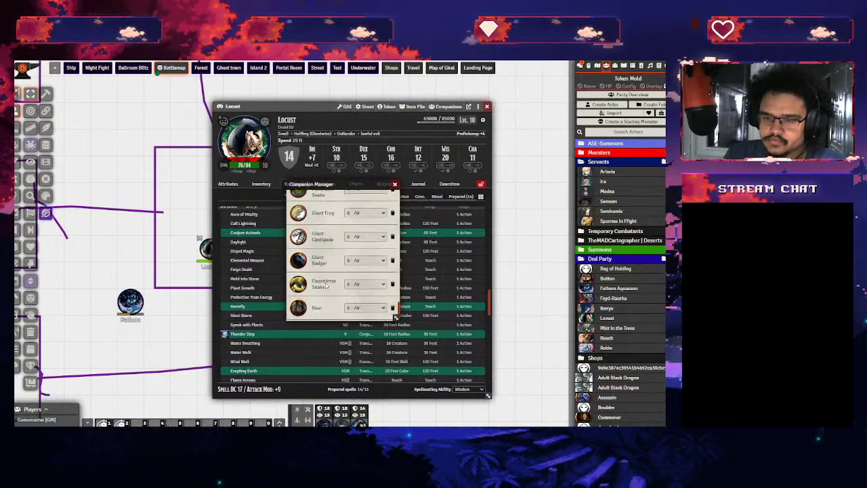
pyautogui.click(323, 286)
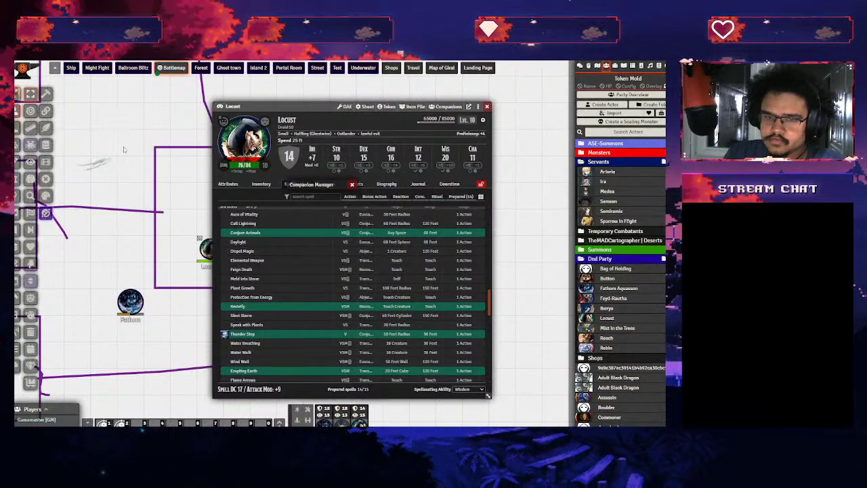
pyautogui.click(183, 237)
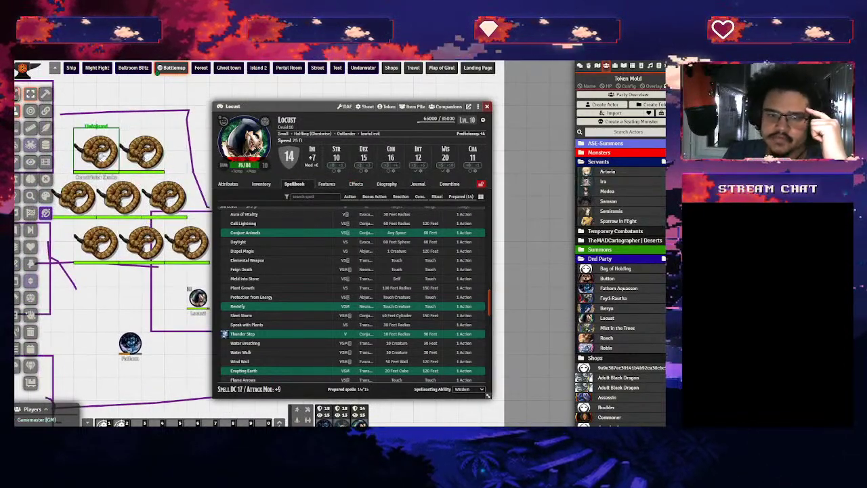
# Select all the summoned Constrictor Snake tokens on the Battlemap and delete them
pyautogui.click(144, 147)
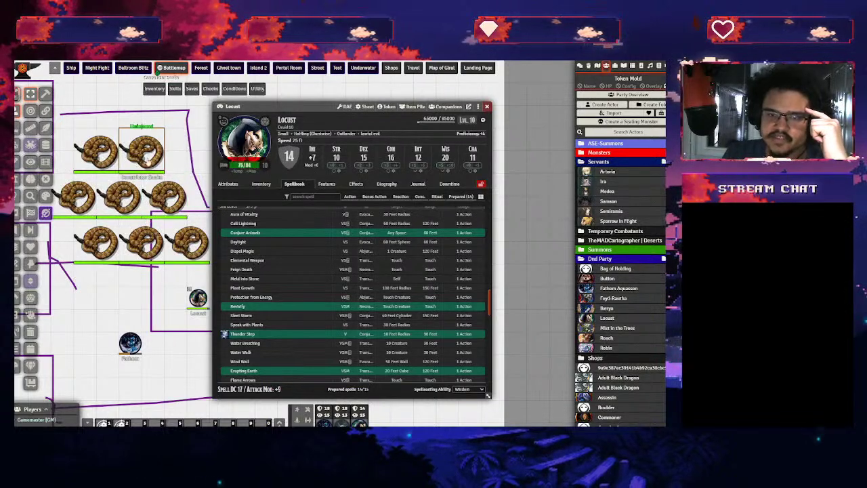
pyautogui.moveTo(171, 122); pyautogui.dragTo(82, 278)
pyautogui.press('Delete')
pyautogui.click(190, 242)
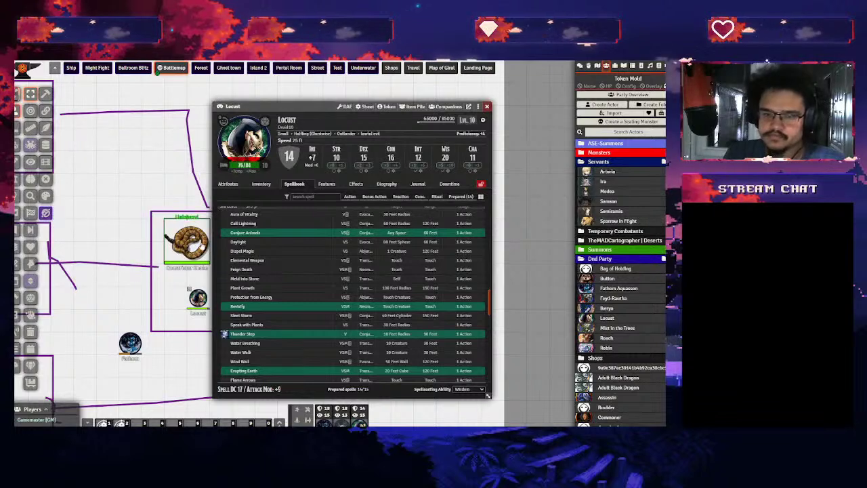
pyautogui.press('Delete')
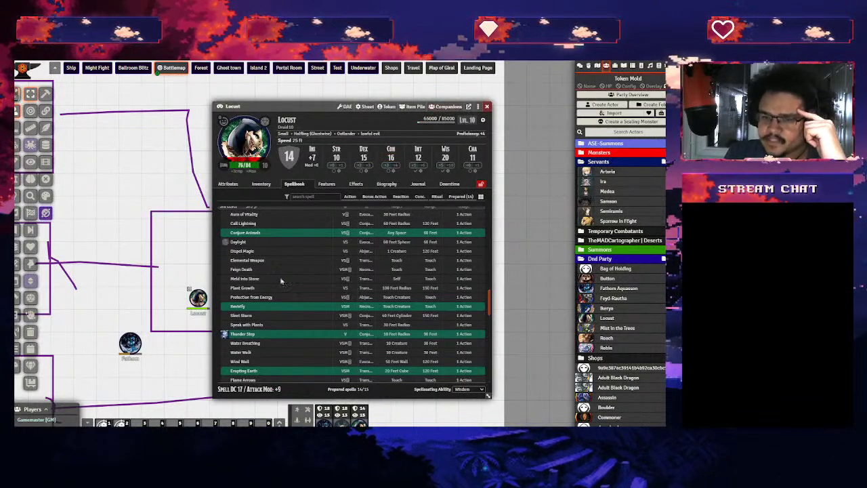
# Cast Giant Insect from Locust's 4th-level spells, ending concentration on Conjure Animals, and close the Companion Manager after viewing its companions
pyautogui.scroll(-5, 290, 270)
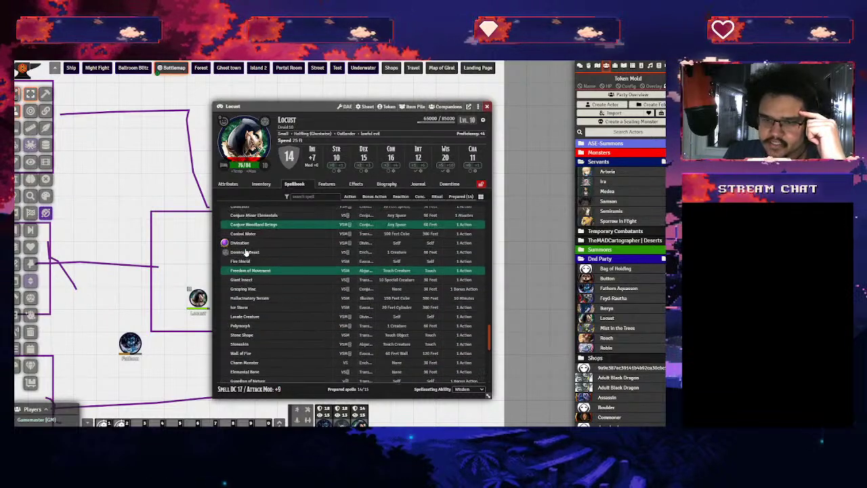
pyautogui.scroll(1, 248, 260)
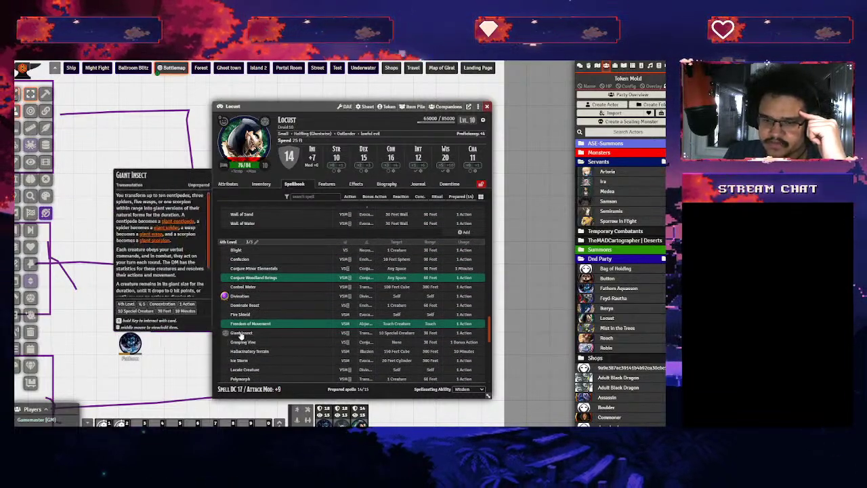
pyautogui.click(240, 334)
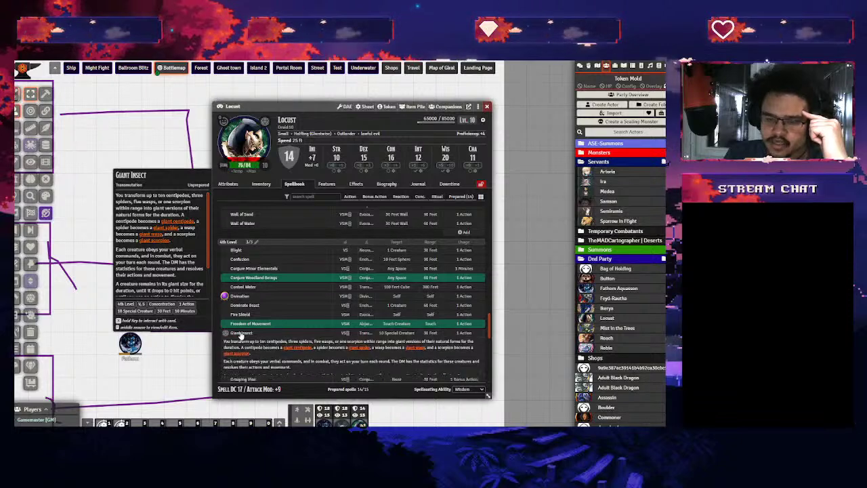
pyautogui.click(237, 334)
pyautogui.click(227, 333)
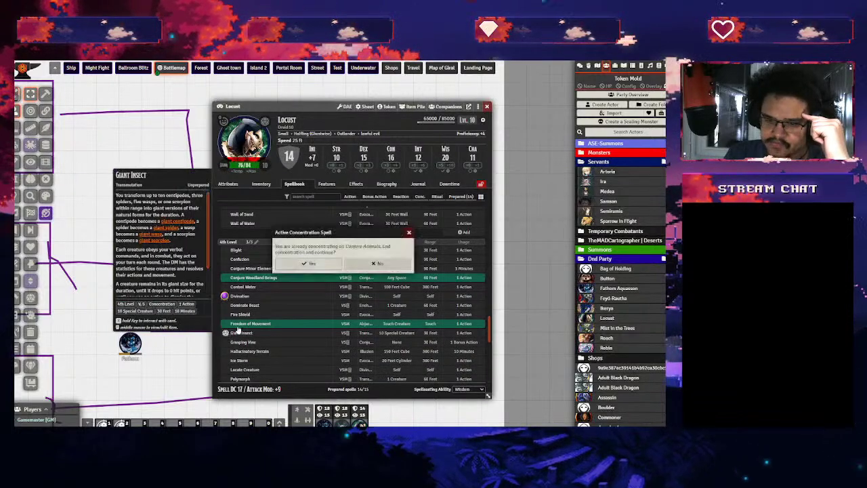
pyautogui.click(339, 270)
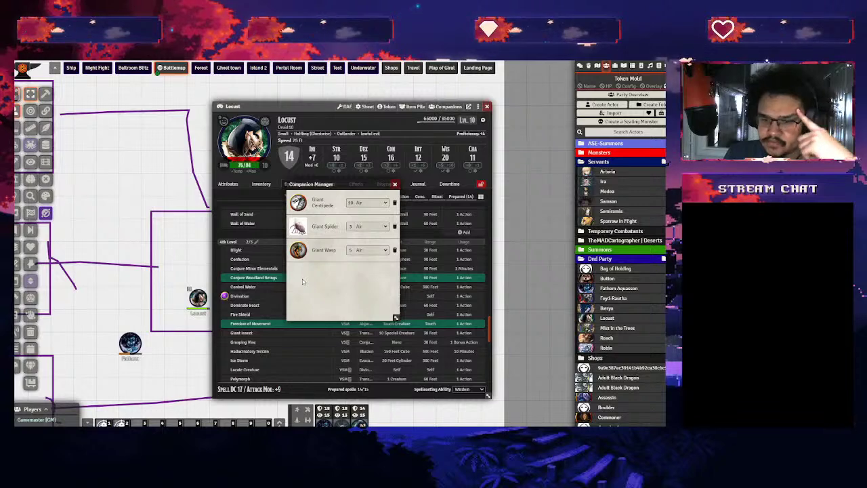
pyautogui.click(395, 186)
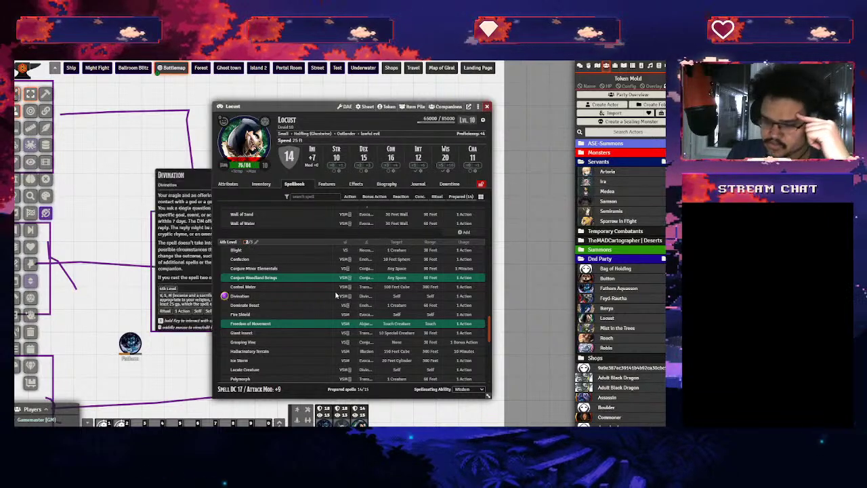
# Look over the other 4th-level spells in Locust's spellbook and close the character sheet
pyautogui.moveTo(238, 316)
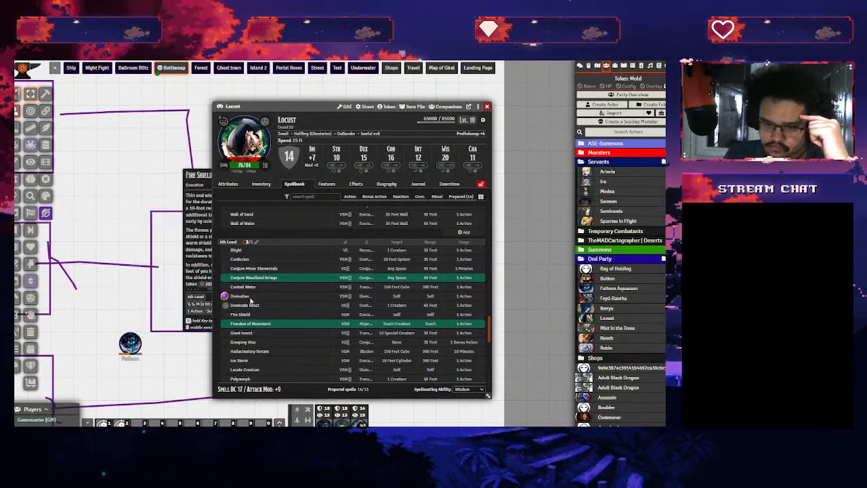
pyautogui.moveTo(239, 333)
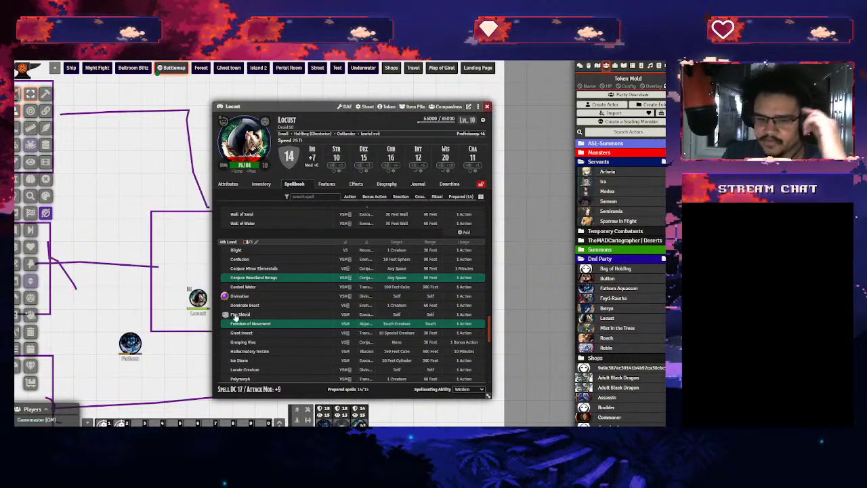
pyautogui.scroll(-3, 330, 335)
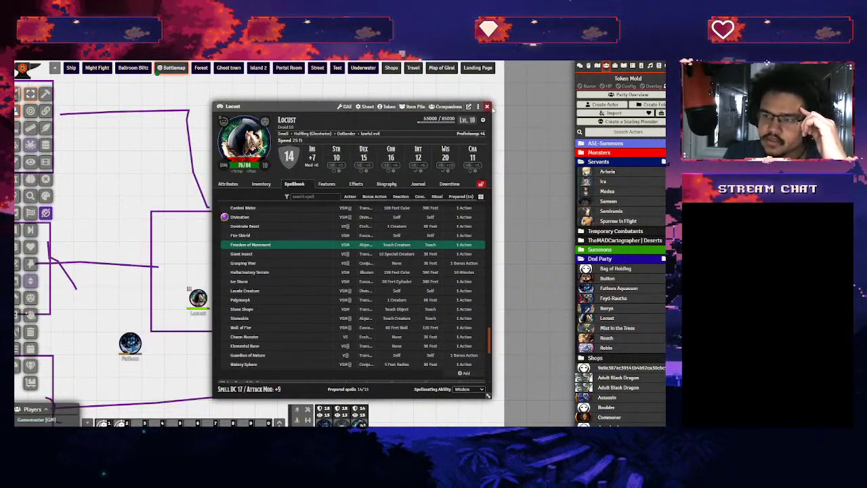
pyautogui.click(487, 107)
# Review the Baileywiki Maps Pack GM menu and the Better Roll Tables options in the module settings, and close the settings
pyautogui.click(650, 65)
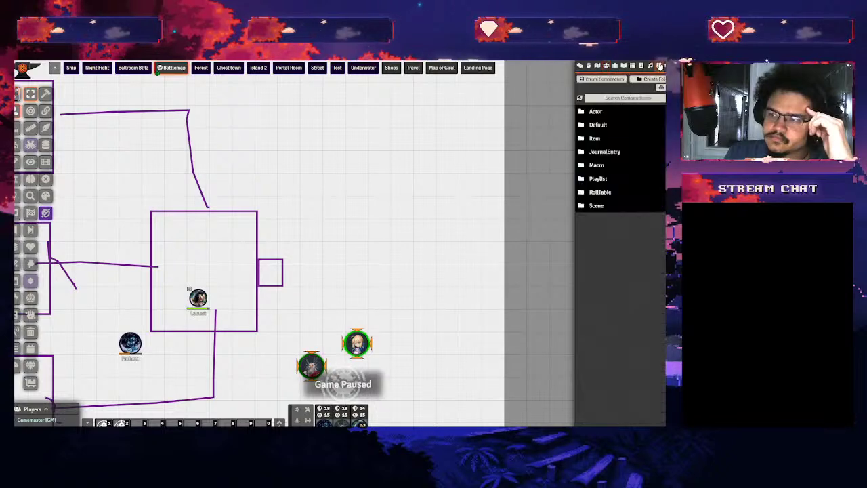
pyautogui.click(659, 65)
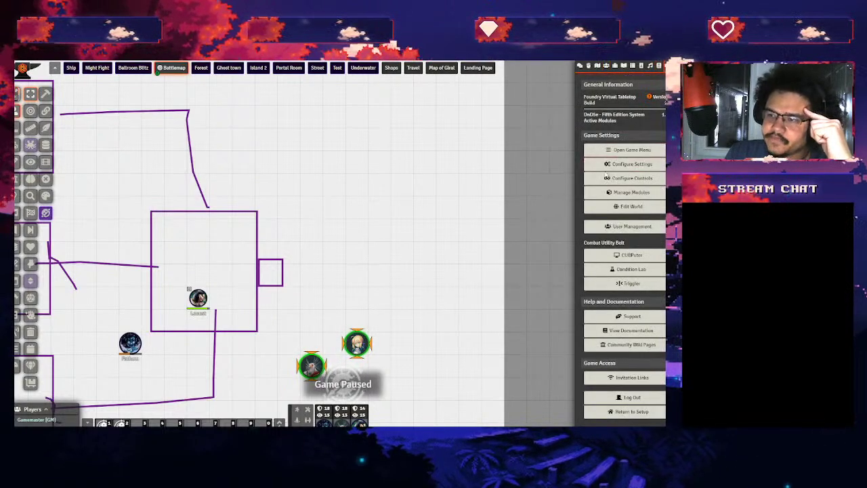
pyautogui.click(624, 168)
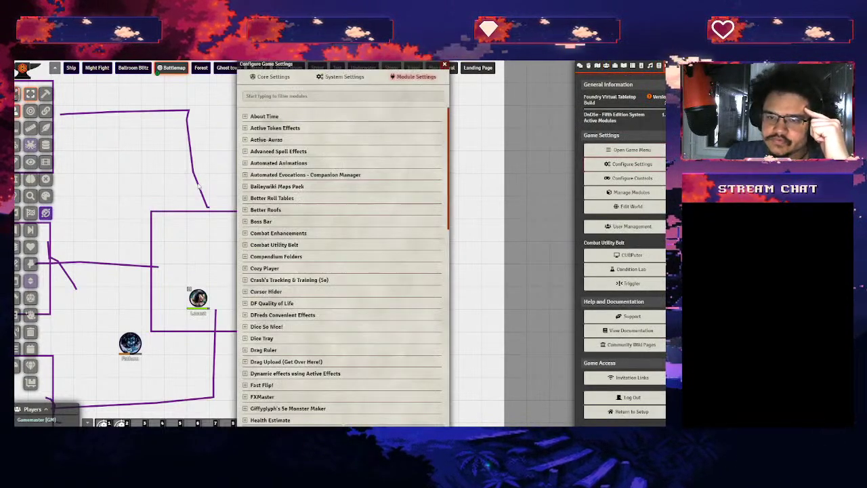
pyautogui.click(292, 187)
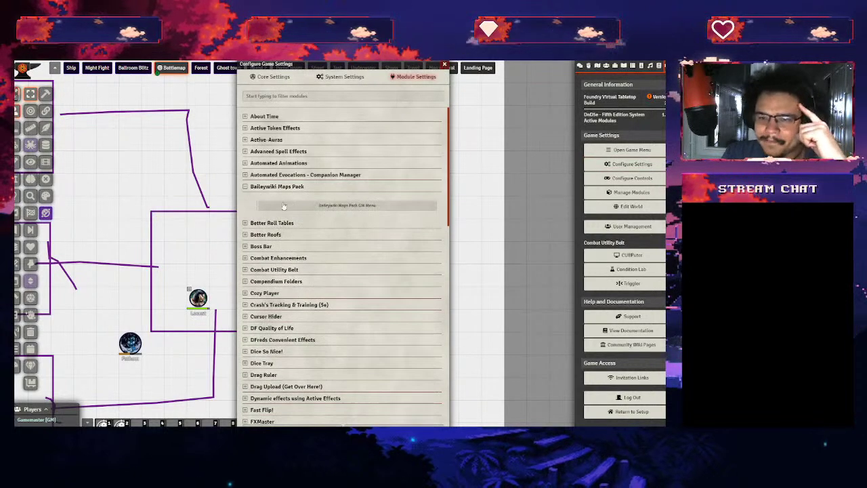
pyautogui.click(284, 206)
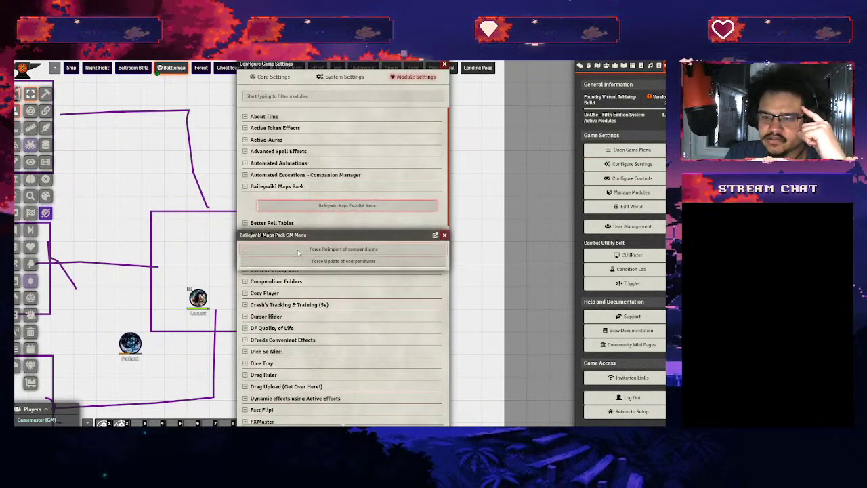
pyautogui.click(444, 235)
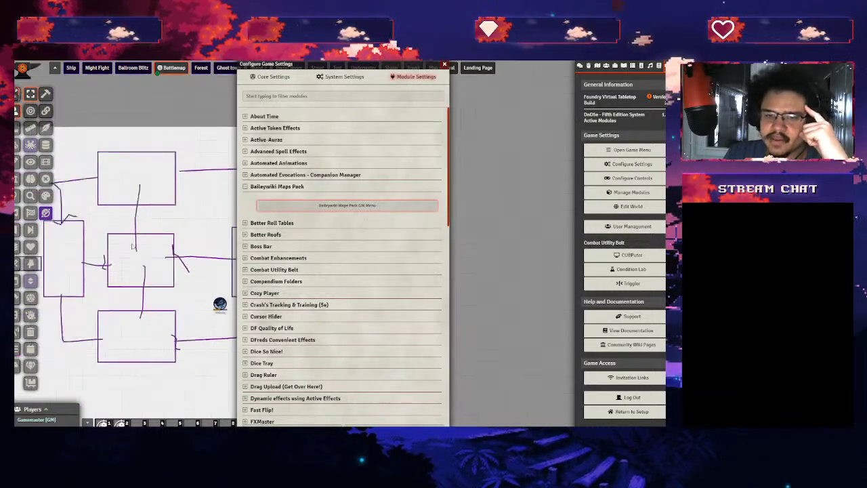
pyautogui.click(267, 187)
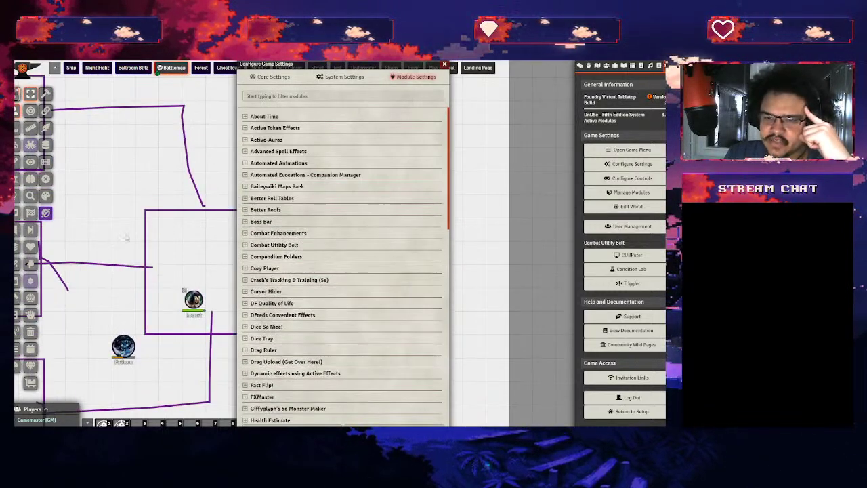
pyautogui.click(272, 197)
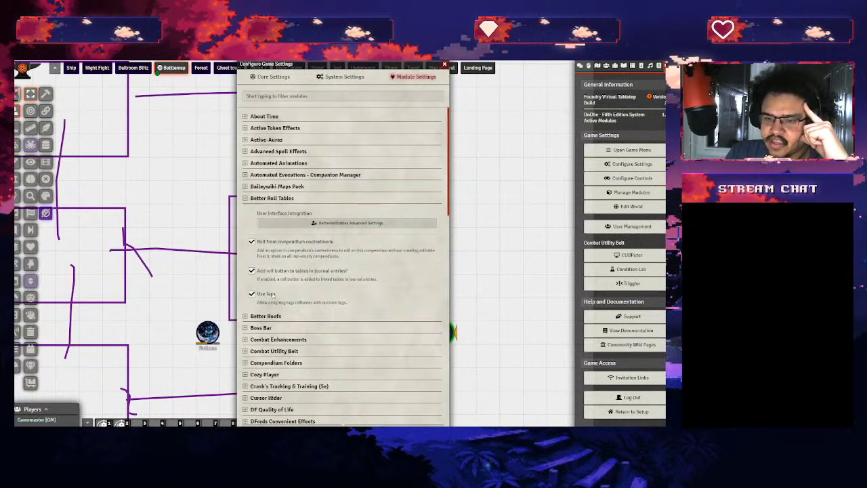
pyautogui.click(444, 66)
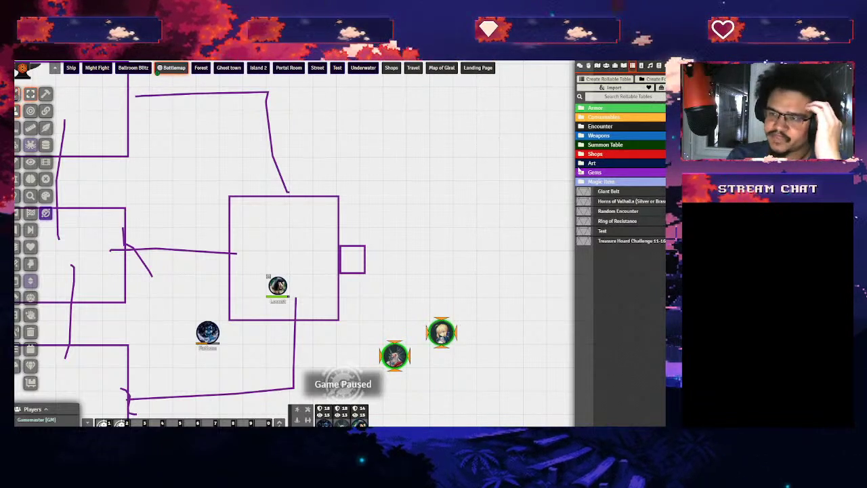
# Look through the Magic Item table folder and the Treasure Hoard Challenge 11-16 table, and roll that table's loot into the chat log
pyautogui.click(605, 181)
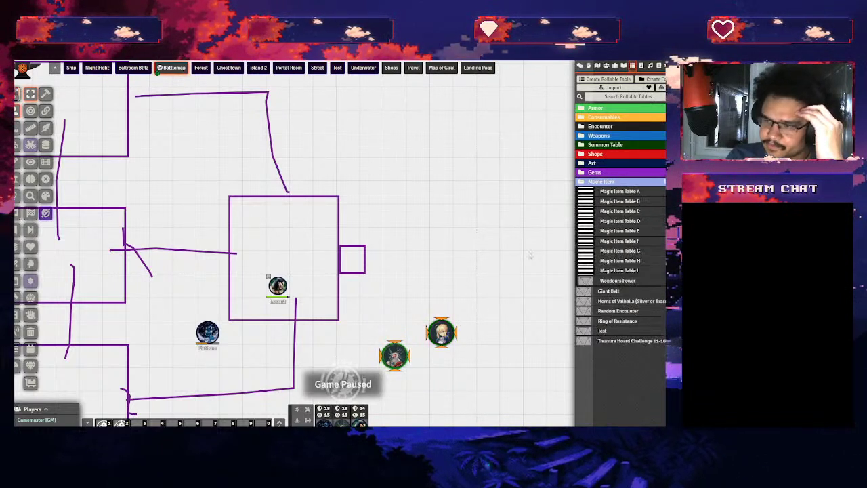
pyautogui.click(605, 182)
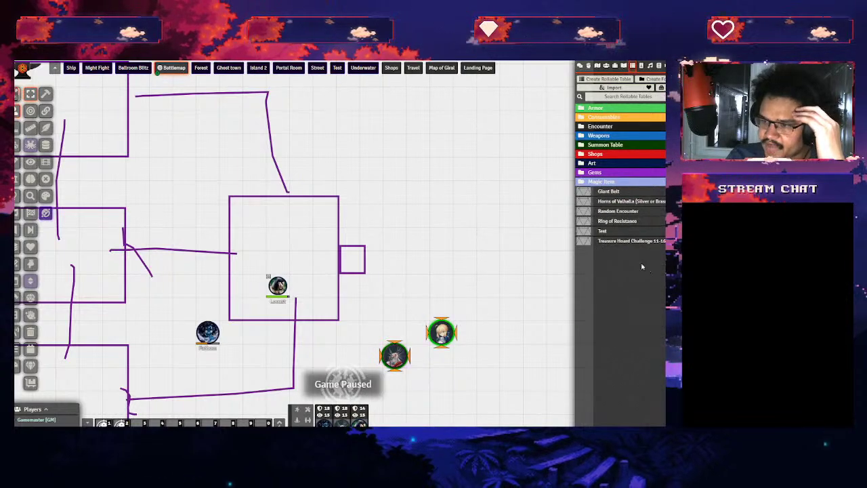
pyautogui.click(625, 241)
pyautogui.scroll(-20, 353, 256)
pyautogui.scroll(20, 341, 214)
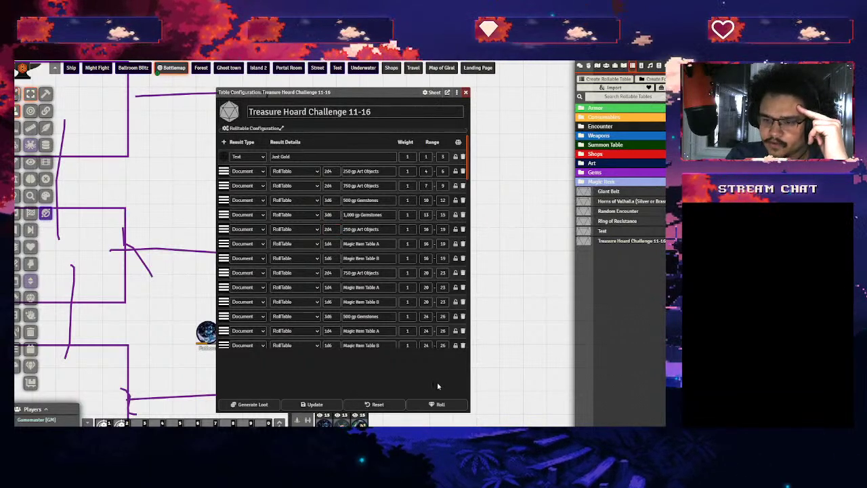
pyautogui.click(580, 65)
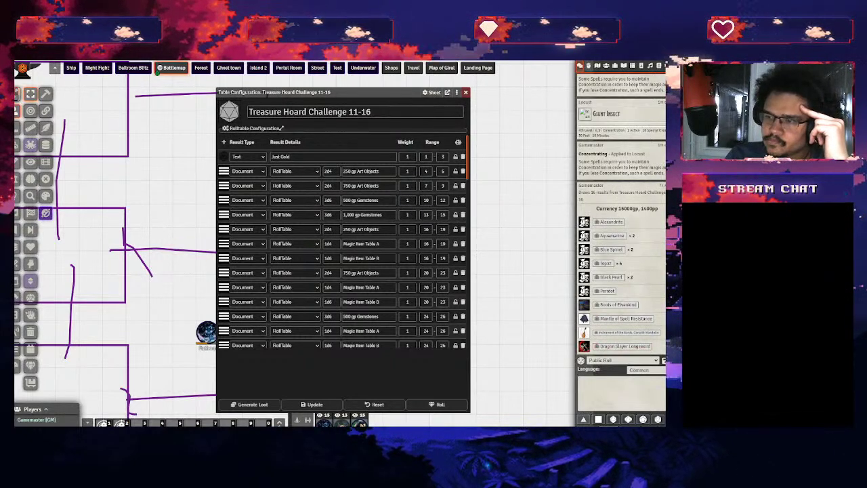
pyautogui.click(466, 94)
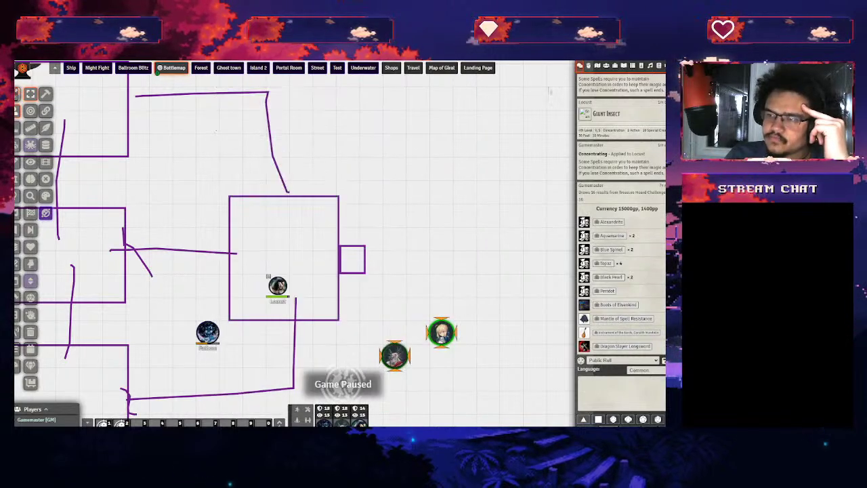
# Roll the Dragon's Landing table from the Encounter folder of rollable tables and bring up its result in the chat log
pyautogui.click(633, 65)
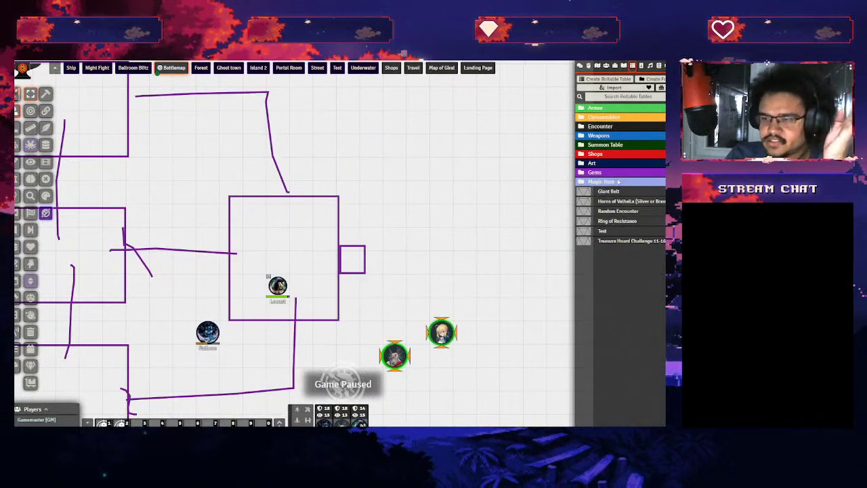
pyautogui.click(601, 126)
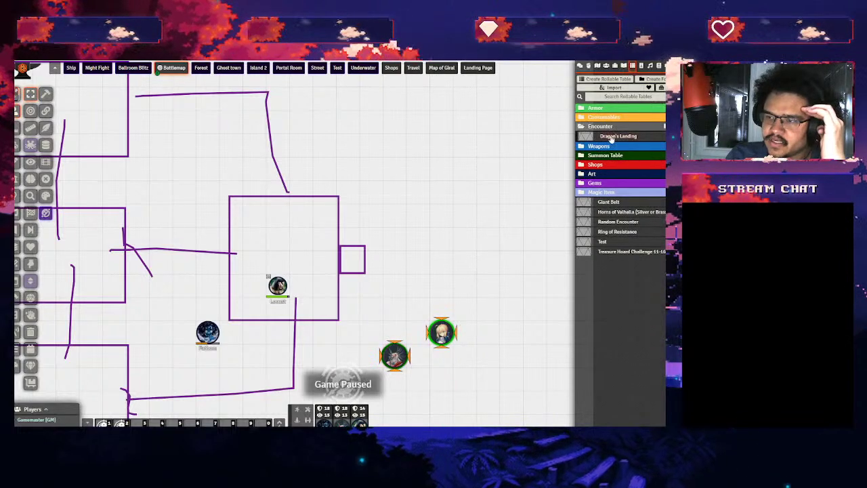
pyautogui.click(615, 137)
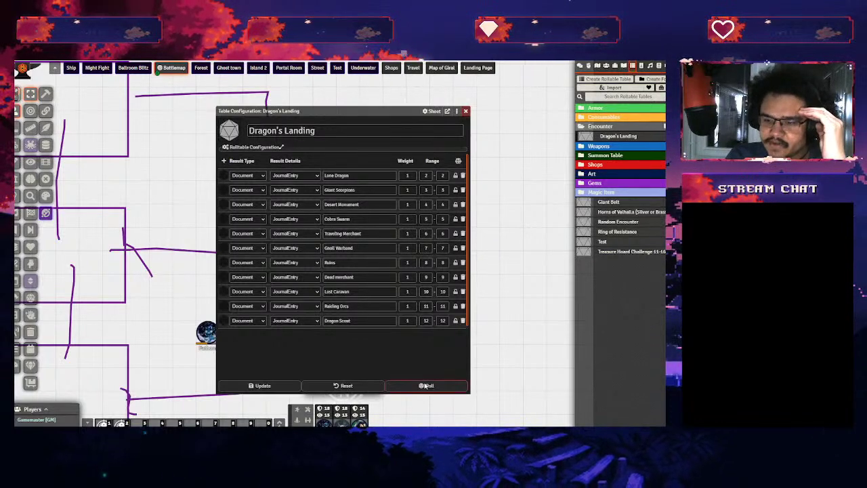
pyautogui.click(580, 65)
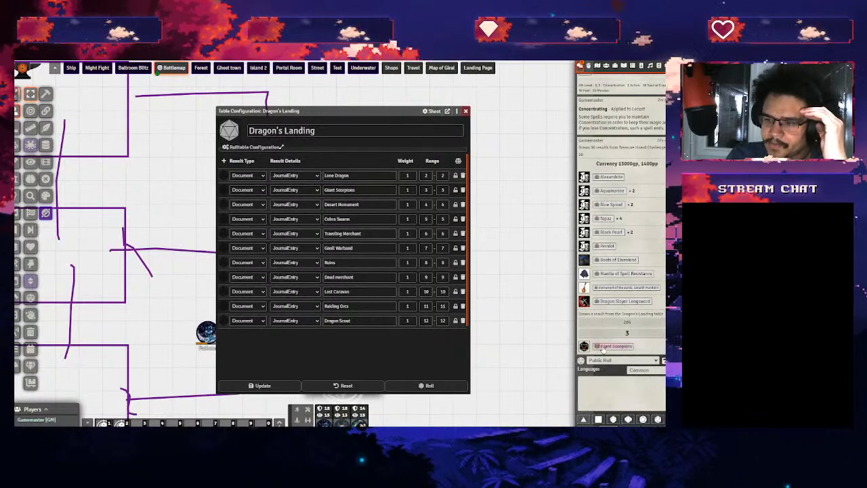
# Look through the Description, Monsters and Loot sections of the rolled Giant Scorpions journal entry, and close the entry and the Dragon's Landing table
pyautogui.click(603, 346)
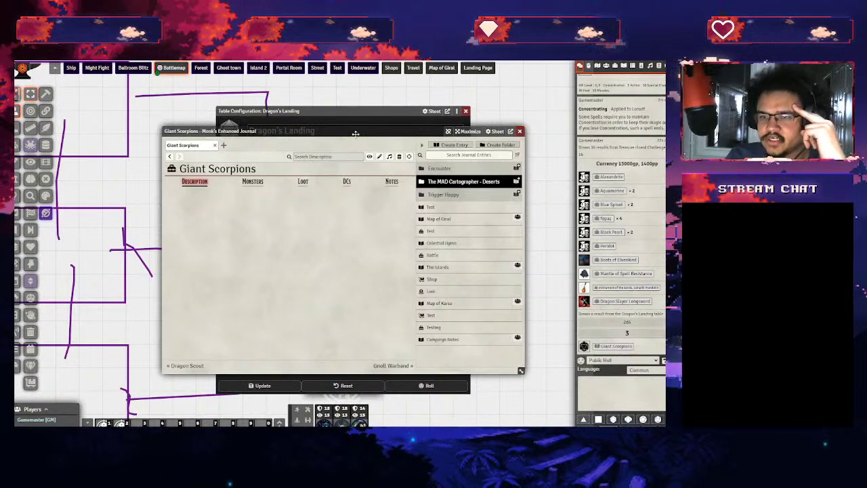
pyautogui.click(252, 182)
pyautogui.click(195, 182)
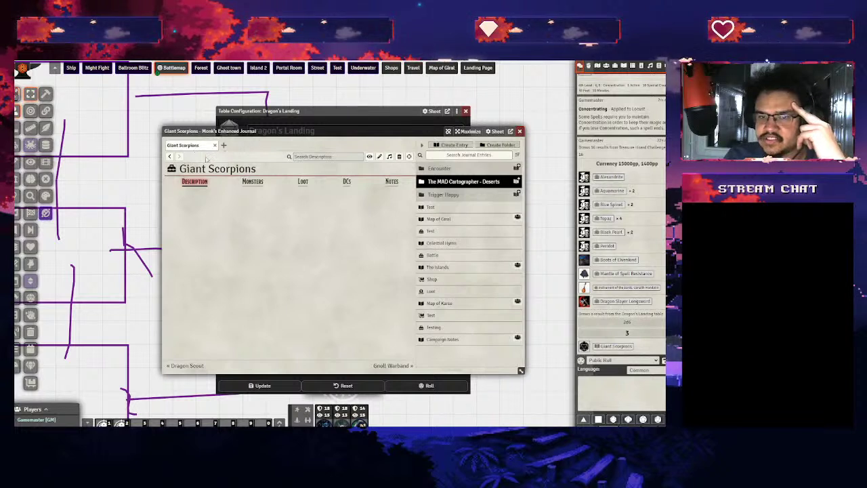
pyautogui.click(252, 182)
pyautogui.click(303, 182)
pyautogui.click(252, 181)
pyautogui.click(195, 182)
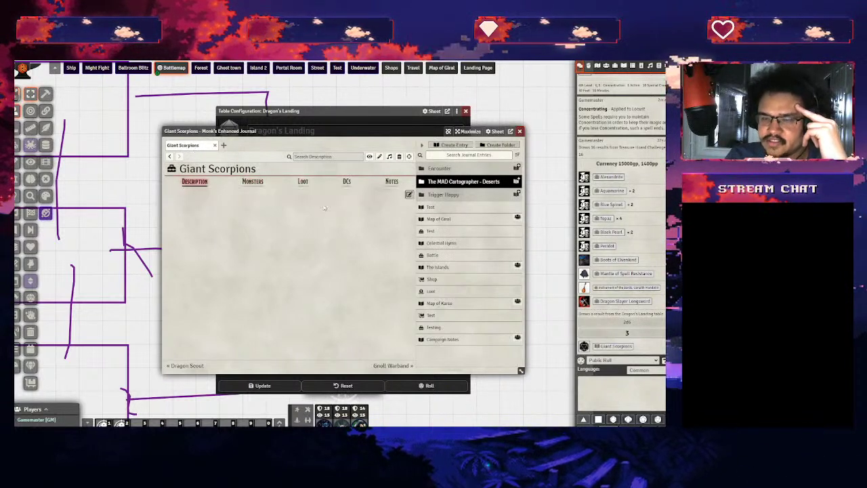
pyautogui.press('Escape')
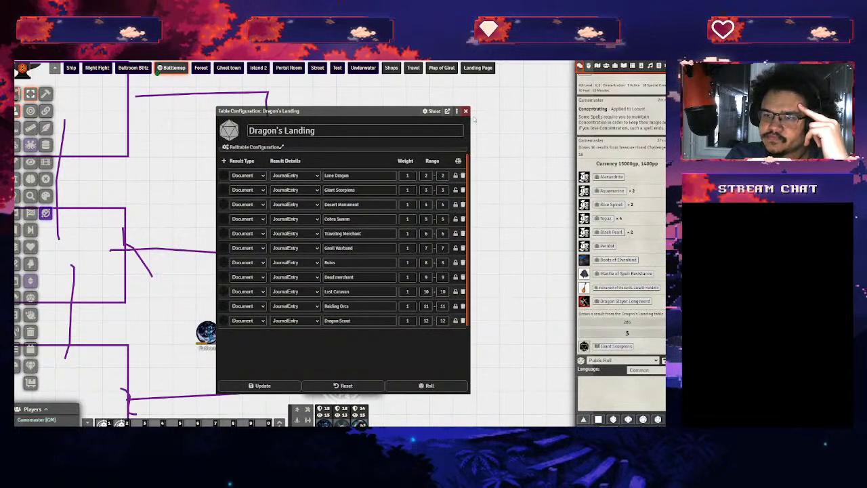
pyautogui.click(465, 111)
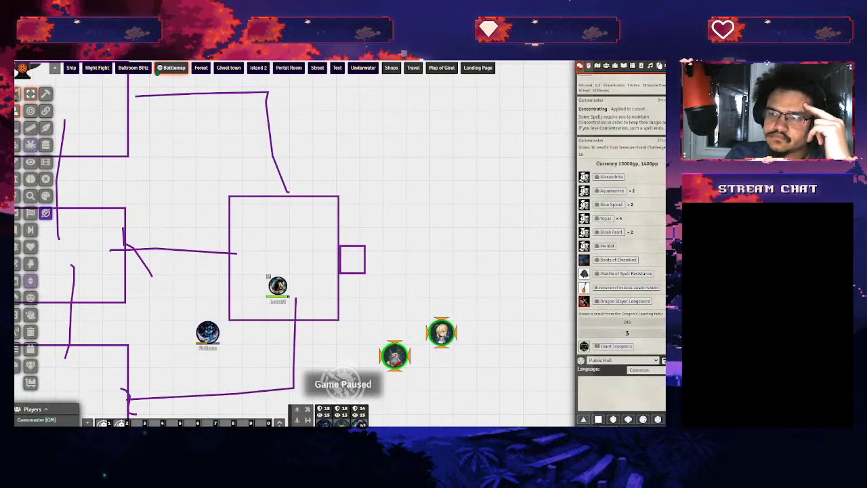
# Review the Better Roofs options in the module settings, collapsing the Better Roll Tables section, and close the settings
pyautogui.click(650, 65)
pyautogui.click(658, 65)
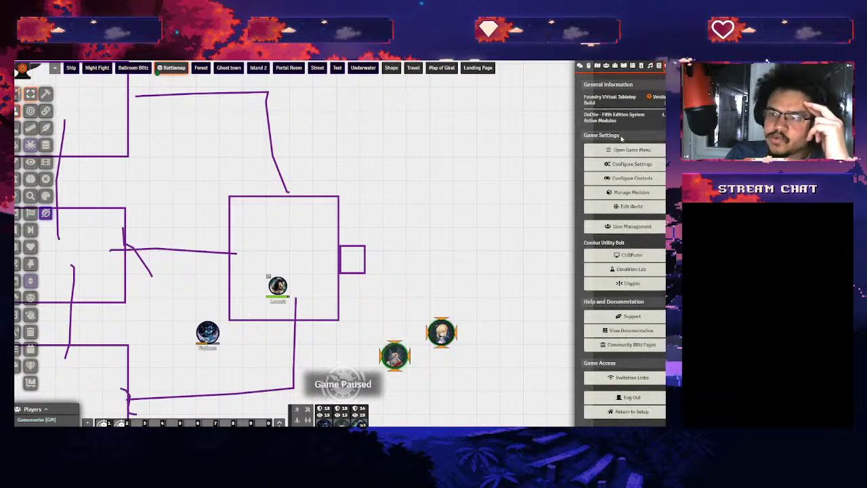
pyautogui.click(599, 170)
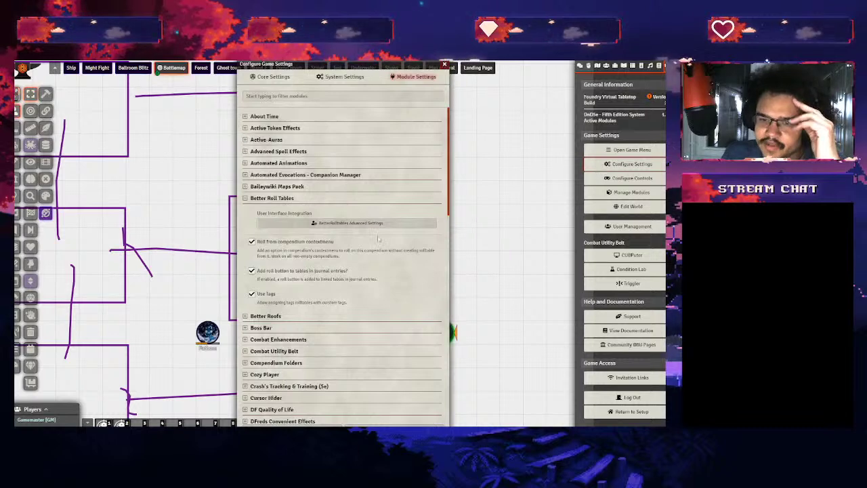
pyautogui.click(272, 198)
pyautogui.click(266, 210)
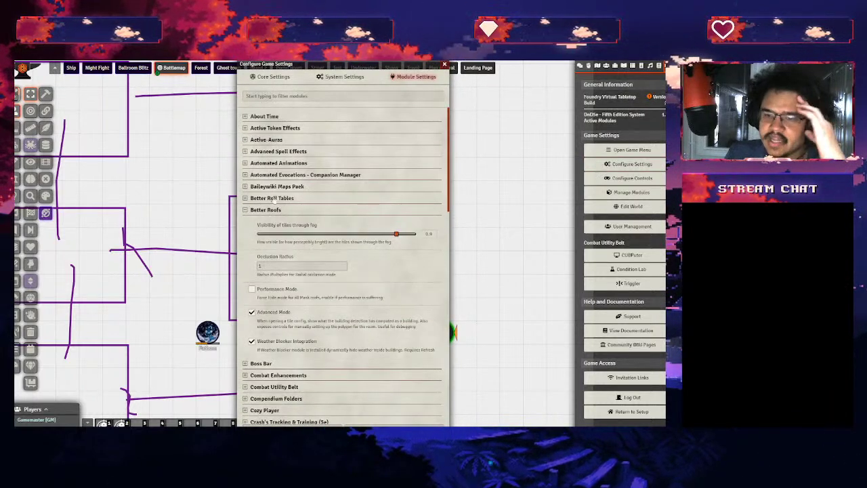
pyautogui.click(261, 210)
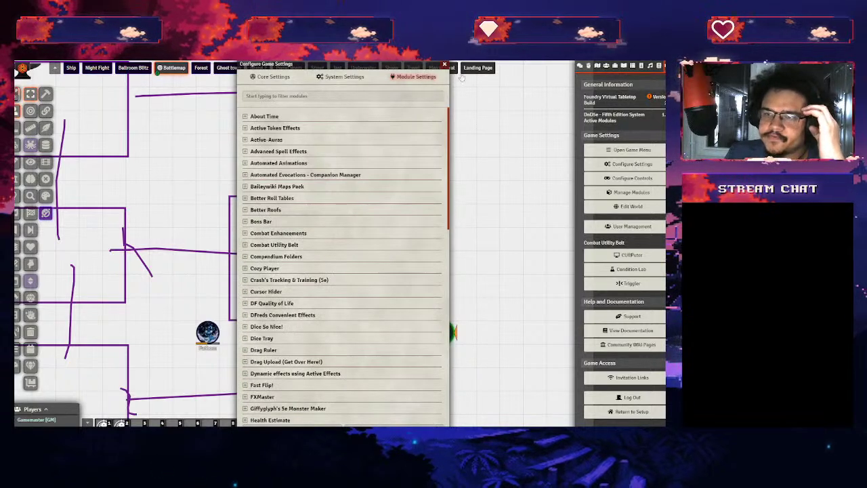
pyautogui.click(444, 65)
# Expand The MAD Cartographer - Deserts scene folder with its Desert Bazaar and Desert Oasis subfolders, and view the 12. Desert Oasis scene
pyautogui.click(597, 65)
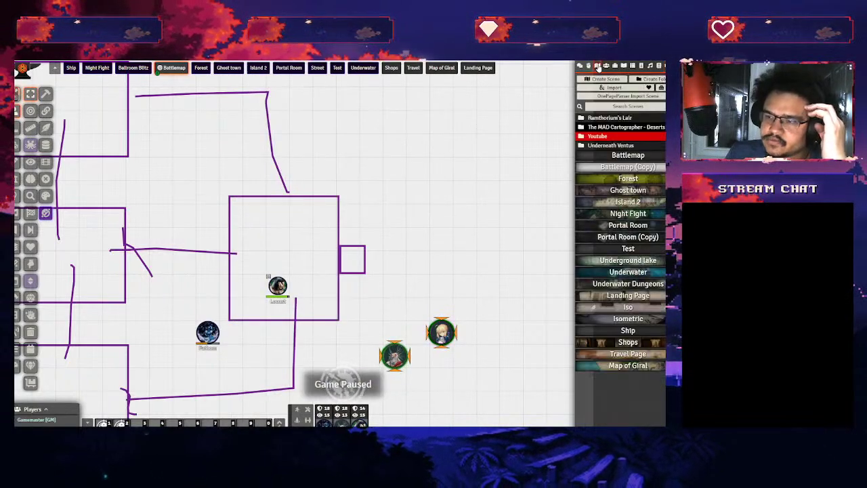
pyautogui.click(622, 127)
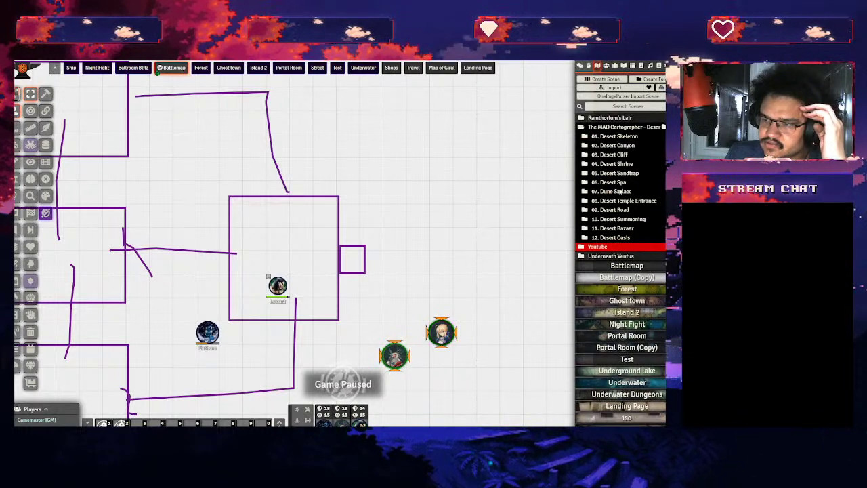
pyautogui.click(623, 164)
pyautogui.click(625, 164)
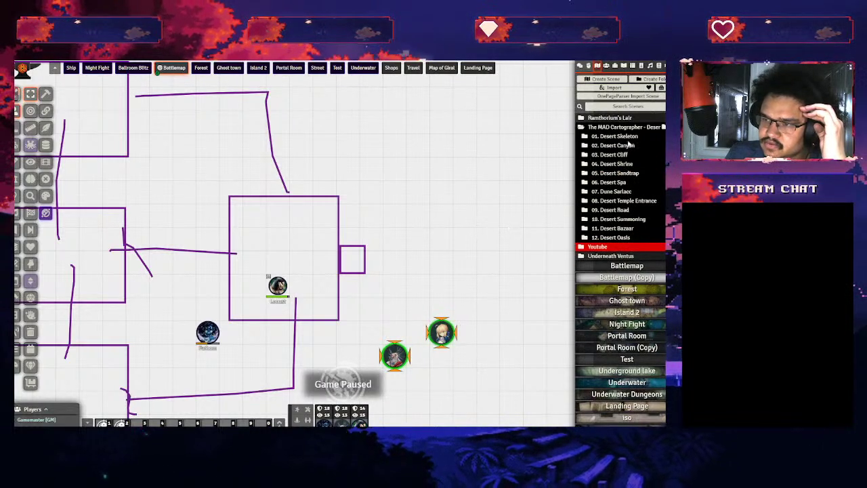
pyautogui.click(615, 229)
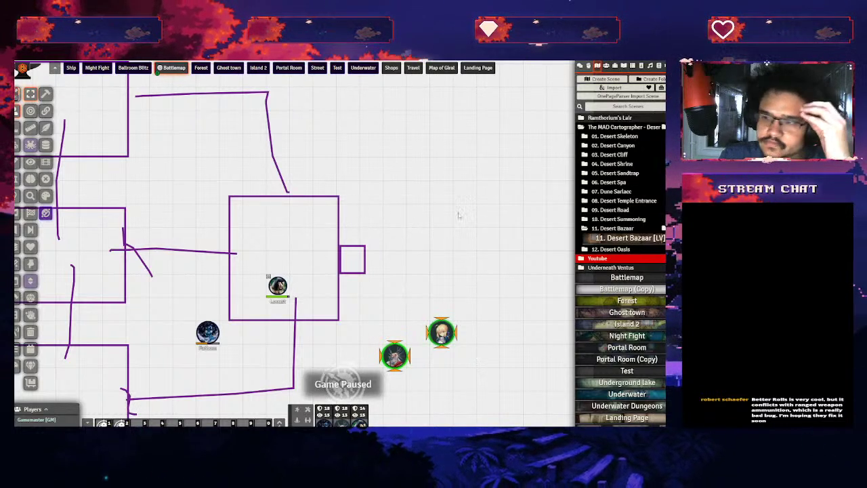
pyautogui.click(619, 249)
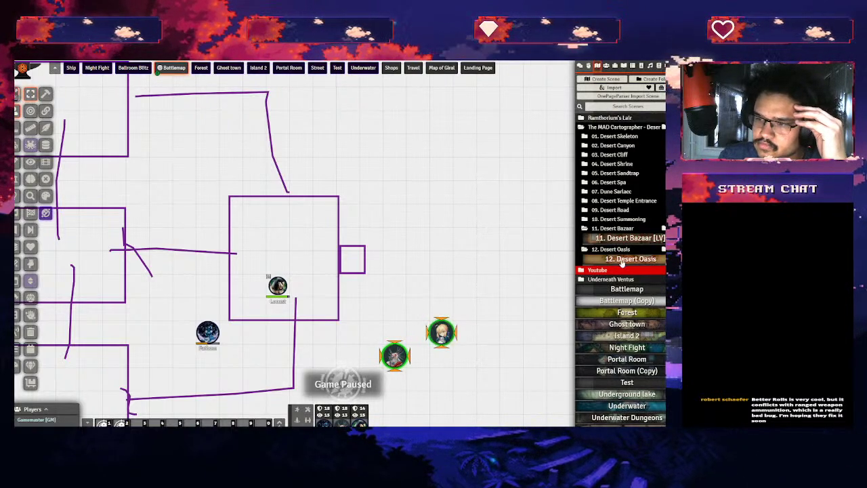
pyautogui.click(621, 261)
pyautogui.click(438, 176)
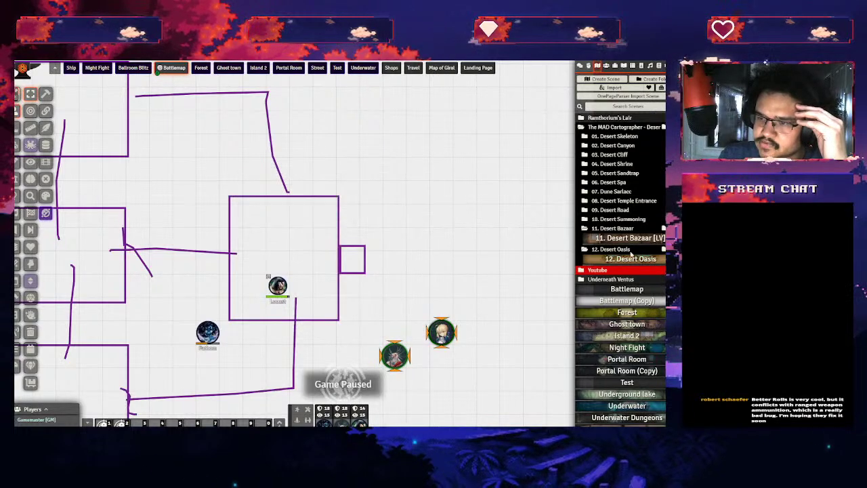
pyautogui.rightClick(620, 260)
pyautogui.click(605, 271)
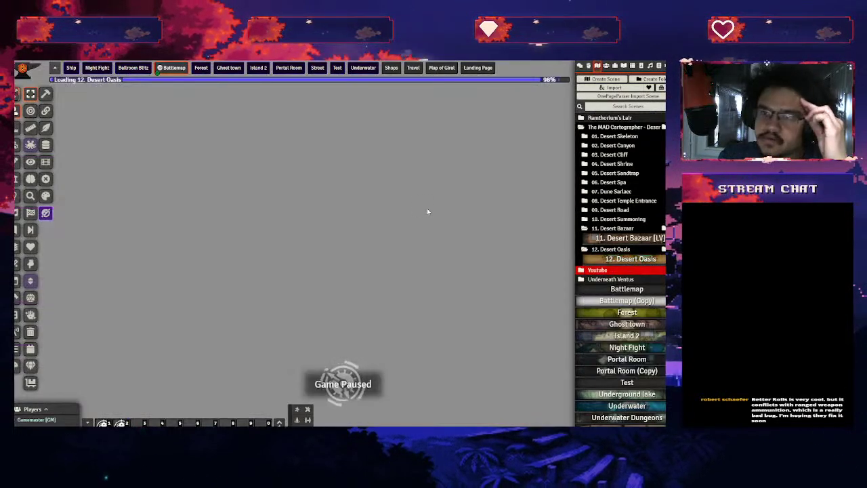
pyautogui.scroll(-5, 310, 218)
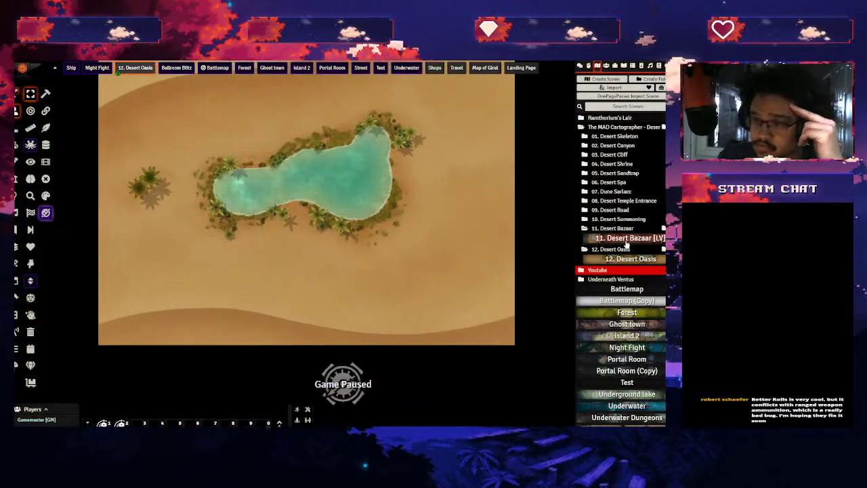
# Expand the desert scene subfolders from 10. Desert Summoning up to 01. Desert Skeleton, and view the 01. Desert Skeleton scene
pyautogui.click(622, 218)
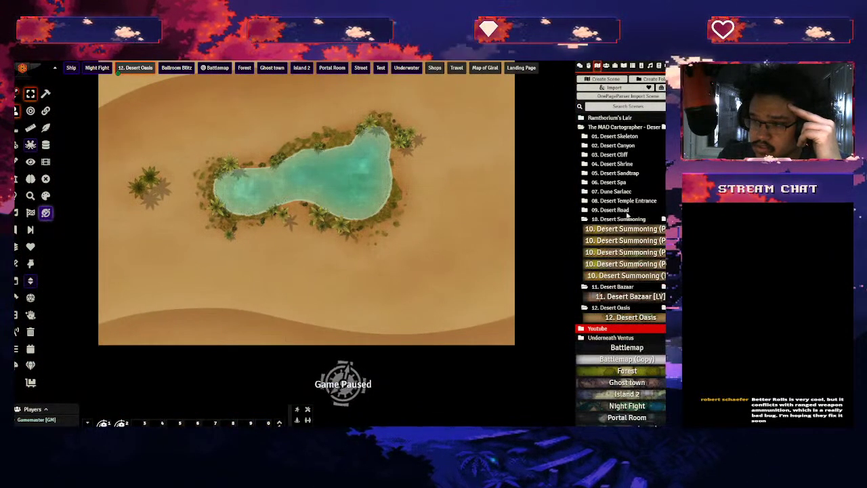
pyautogui.click(623, 210)
pyautogui.click(626, 201)
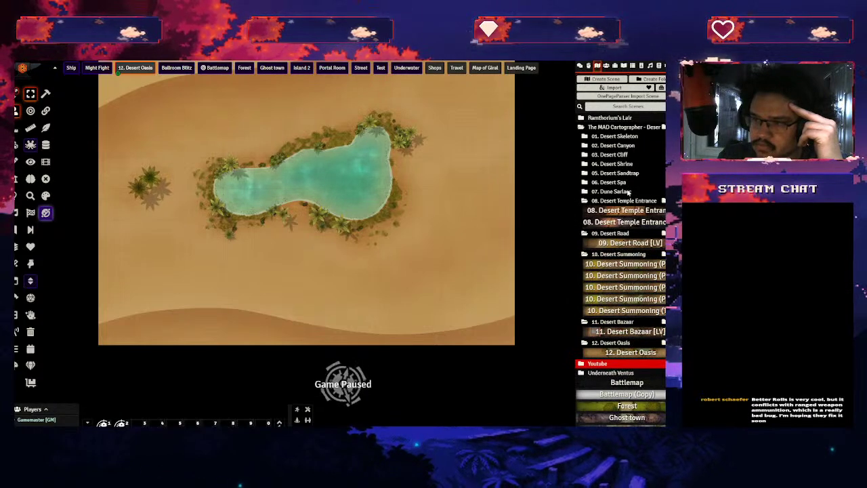
pyautogui.click(623, 191)
pyautogui.click(622, 182)
pyautogui.click(632, 174)
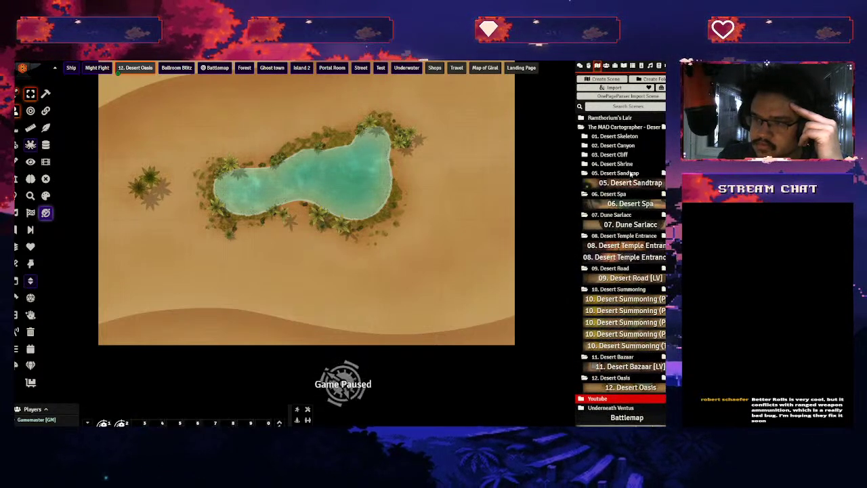
pyautogui.click(628, 165)
pyautogui.click(613, 155)
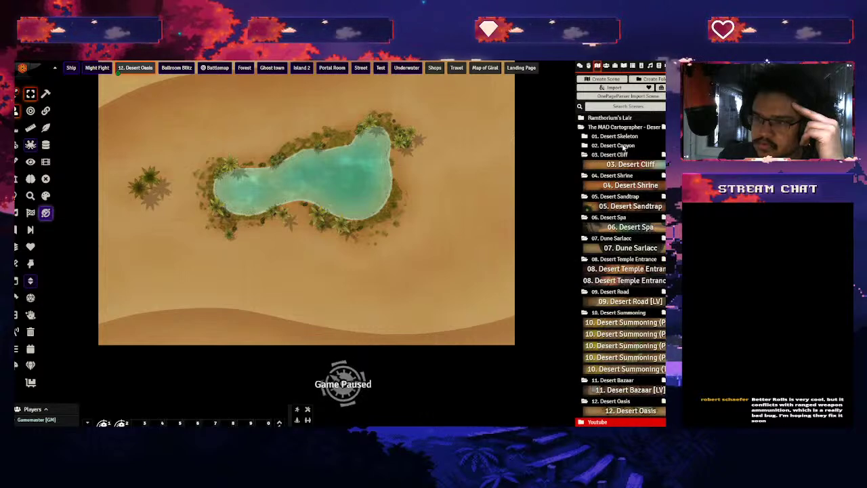
pyautogui.click(623, 146)
pyautogui.click(628, 136)
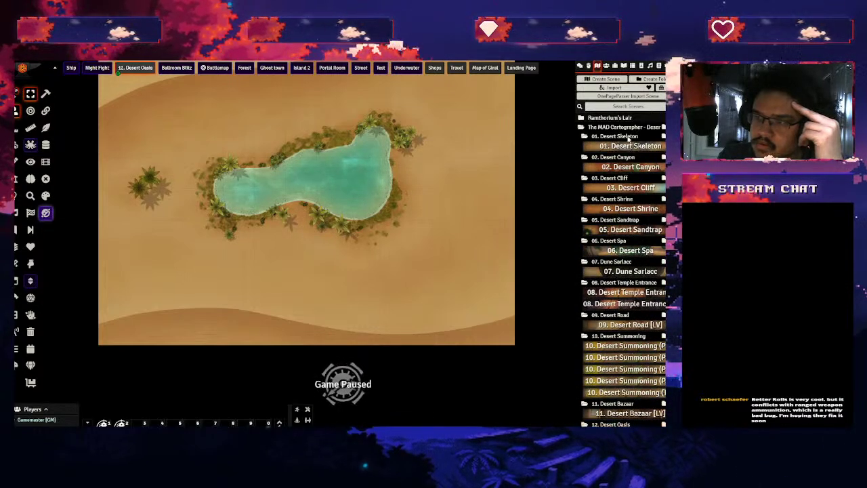
pyautogui.rightClick(628, 144)
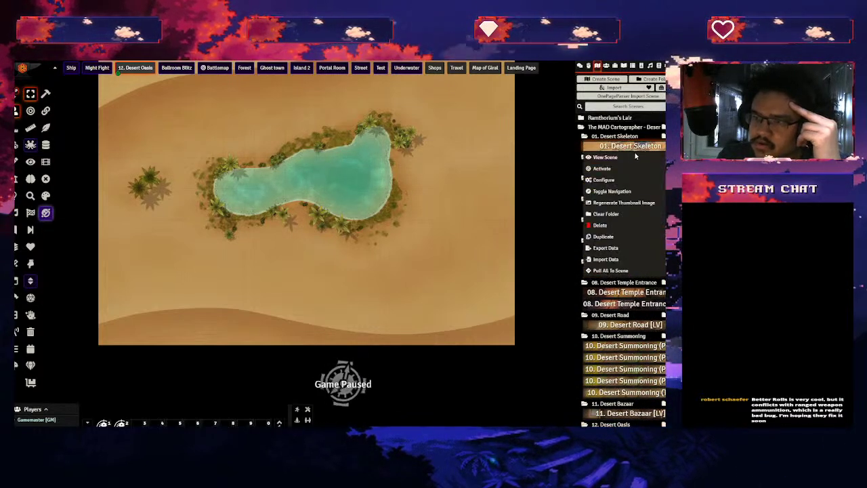
pyautogui.click(613, 155)
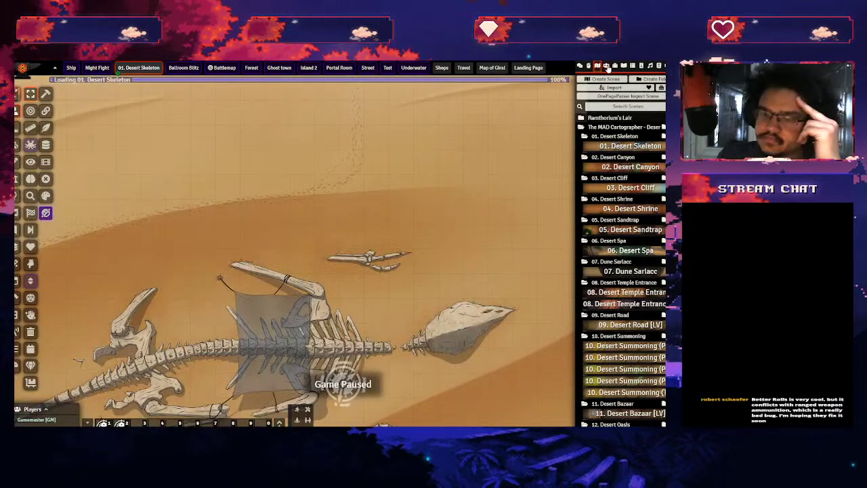
# Place Artoria's token from the Servants folder above the skeleton, and move it under the blue canopy and back out on the west side
pyautogui.click(606, 66)
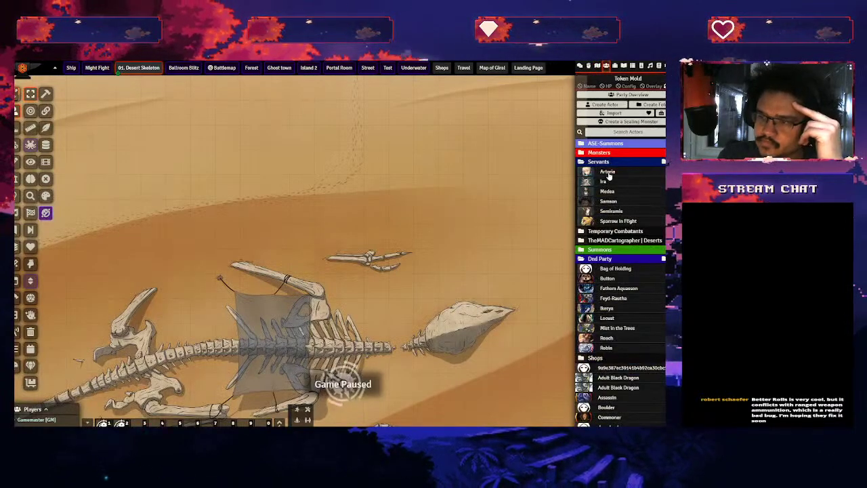
pyautogui.moveTo(607, 172); pyautogui.dragTo(228, 236)
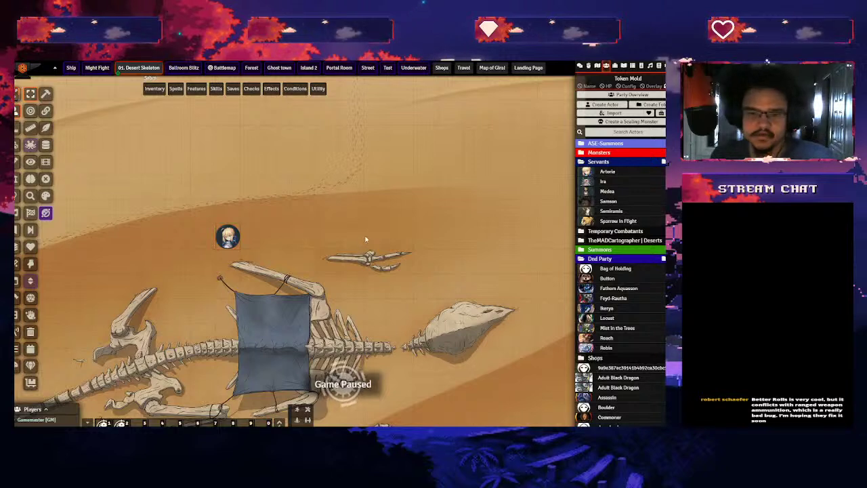
pyautogui.press('Left')
pyautogui.press('Down')
pyautogui.press('Right')
pyautogui.press('Down')
pyautogui.press('Right')
pyautogui.press('Right')
pyautogui.press('Down')
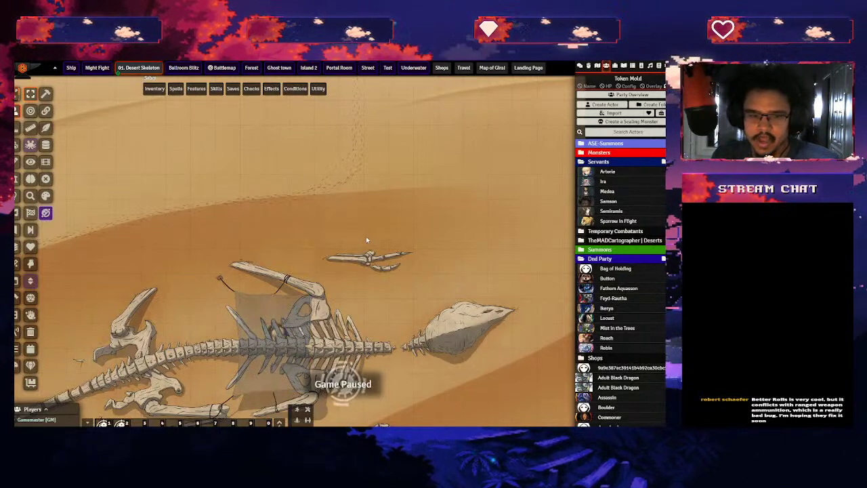
pyautogui.press('Left')
pyautogui.press('Left')
pyautogui.press('Left')
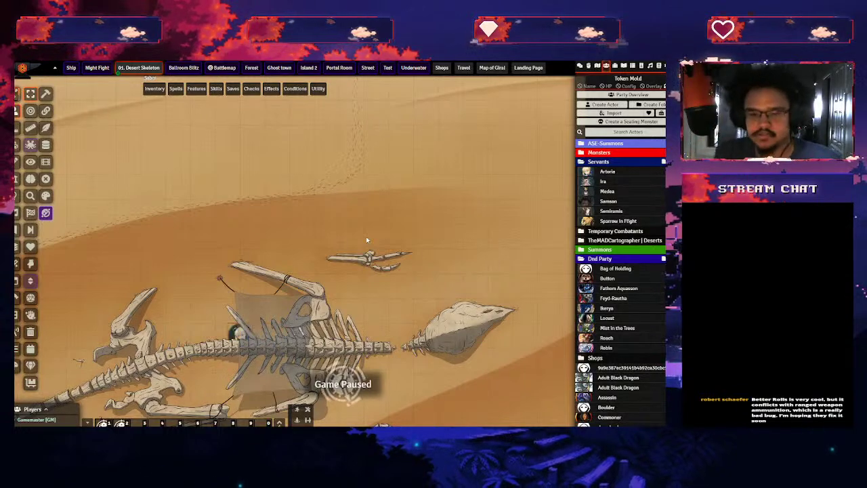
pyautogui.press('Up')
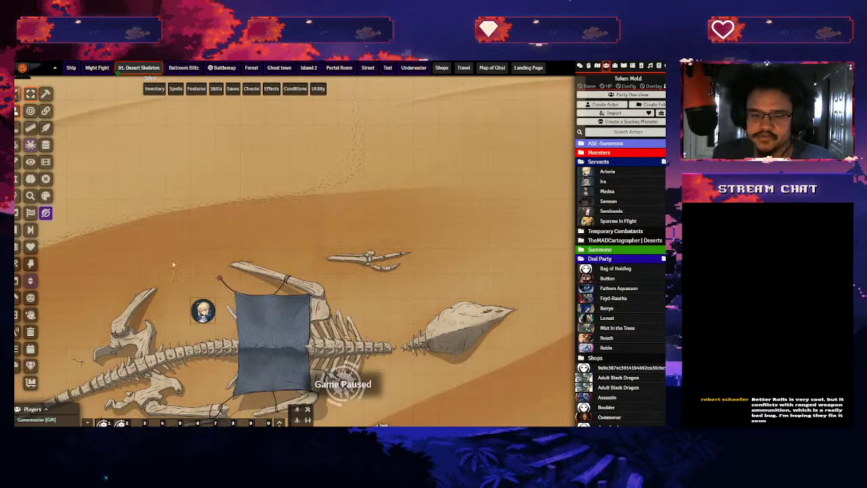
# Move Artoria's token past the canopy to the east, and walk it back and forth underneath to demonstrate the roof fading
pyautogui.press('Right')
pyautogui.press('Right')
pyautogui.press('Right')
pyautogui.press('Right')
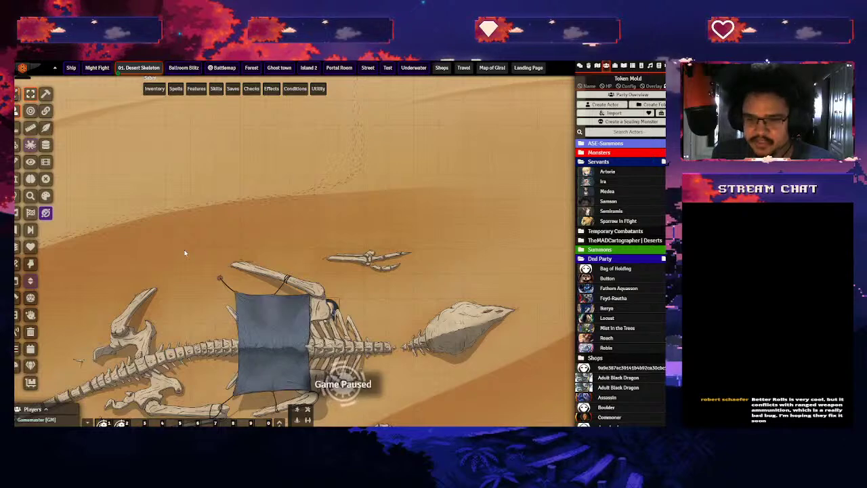
pyautogui.press('Down')
pyautogui.press('Left')
pyautogui.press('Left')
pyautogui.press('Left')
pyautogui.press('Up')
pyautogui.press('Left')
pyautogui.press('Right')
pyautogui.press('Right')
pyautogui.press('Down')
pyautogui.press('Left')
pyautogui.press('Up')
pyautogui.press('Left')
pyautogui.press('Right')
pyautogui.press('Right')
pyautogui.press('Right')
pyautogui.press('Right')
pyautogui.press('Right')
pyautogui.press('Down')
pyautogui.press('Left')
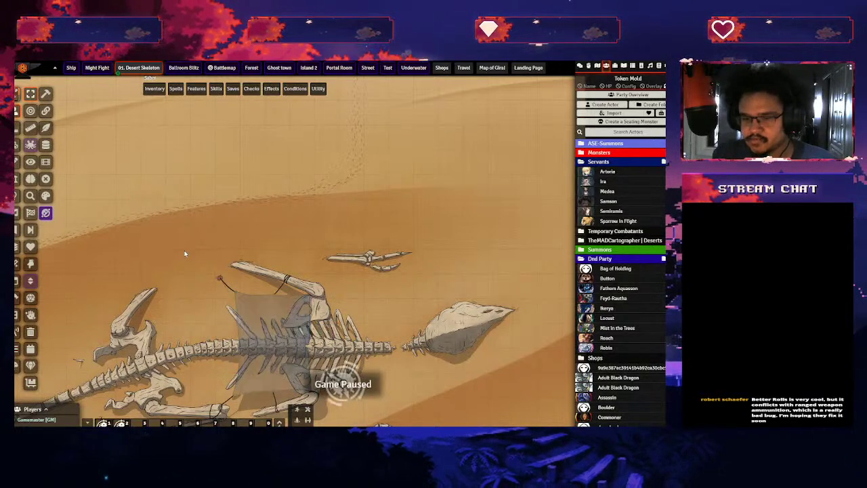
# Walk Artoria's token west under the blue canopy and out again to open sand northwest of it, demonstrating the roof fading
pyautogui.press('Left')
pyautogui.press('Left')
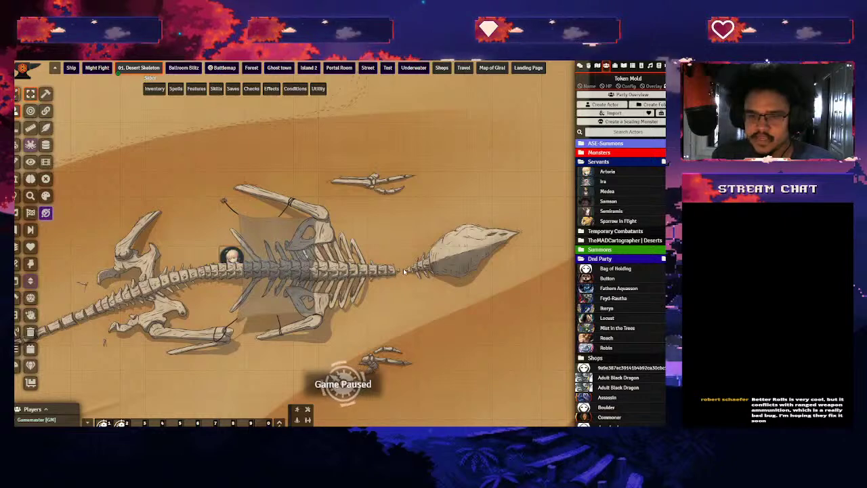
pyautogui.press('Right')
pyautogui.press('Left')
pyautogui.press('Left')
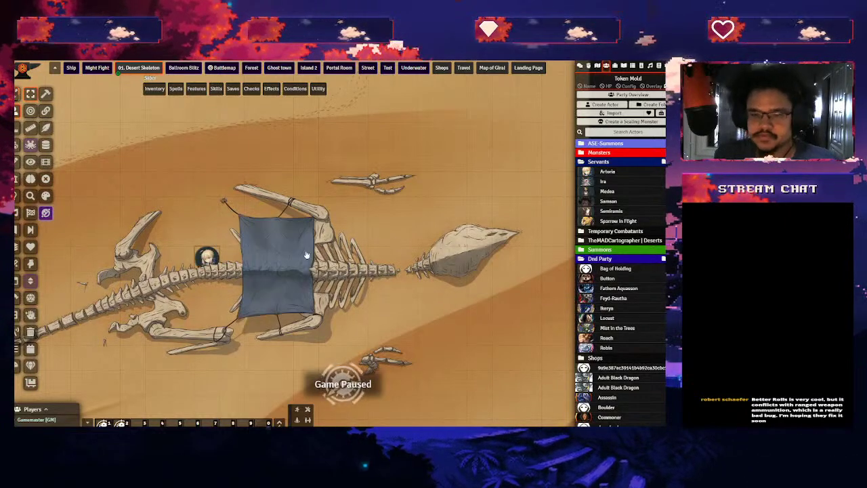
pyautogui.press('Up')
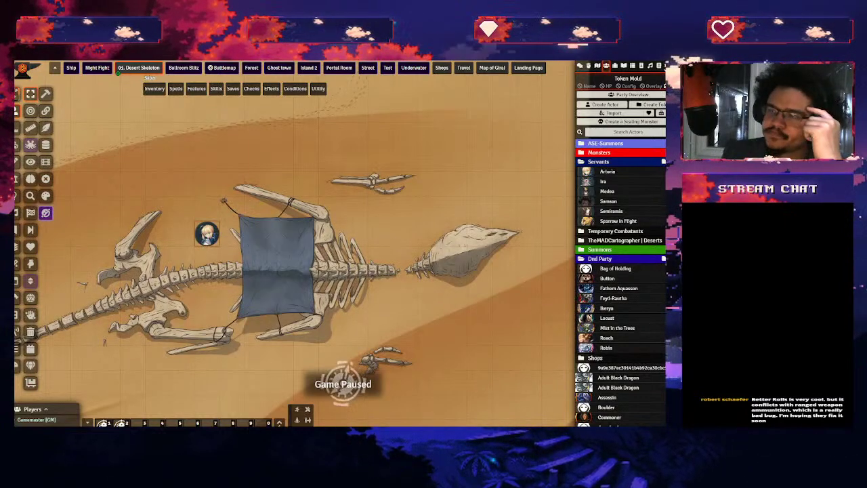
# Review the Boss Bar settings in the module settings, from healthbar color down to the foreground image, and close the settings
pyautogui.click(658, 65)
pyautogui.click(633, 164)
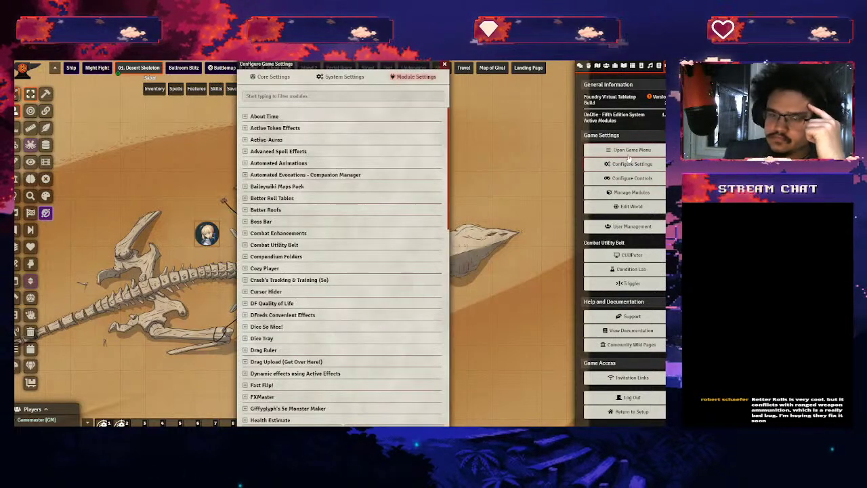
pyautogui.click(261, 220)
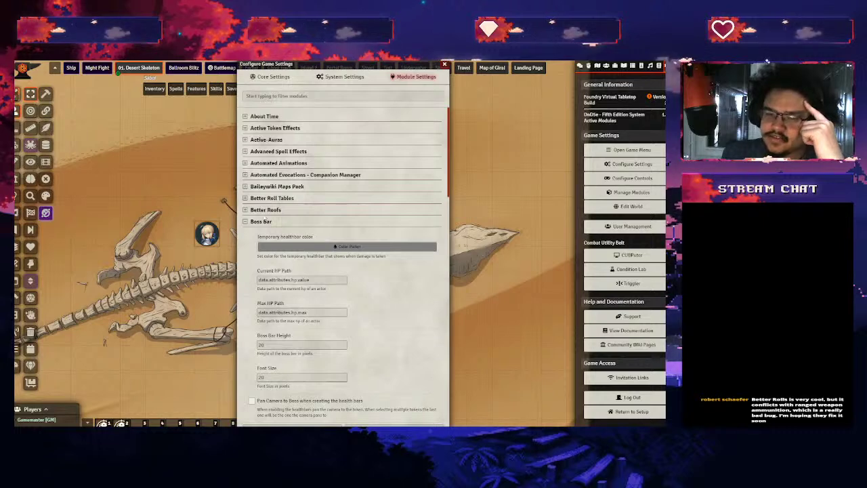
pyautogui.click(262, 222)
pyautogui.click(262, 222)
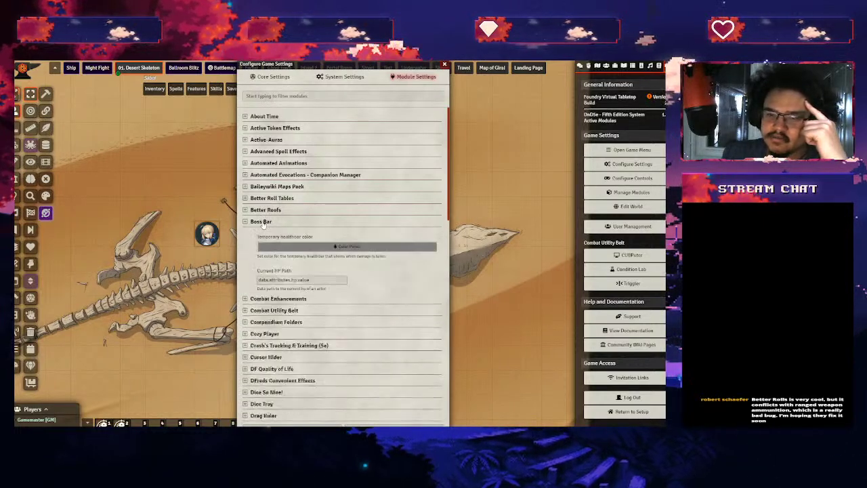
pyautogui.scroll(-3, 331, 274)
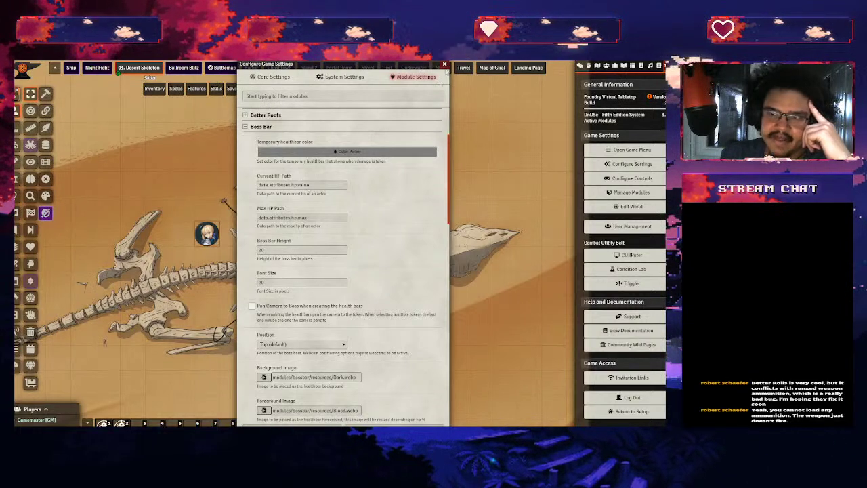
pyautogui.click(446, 66)
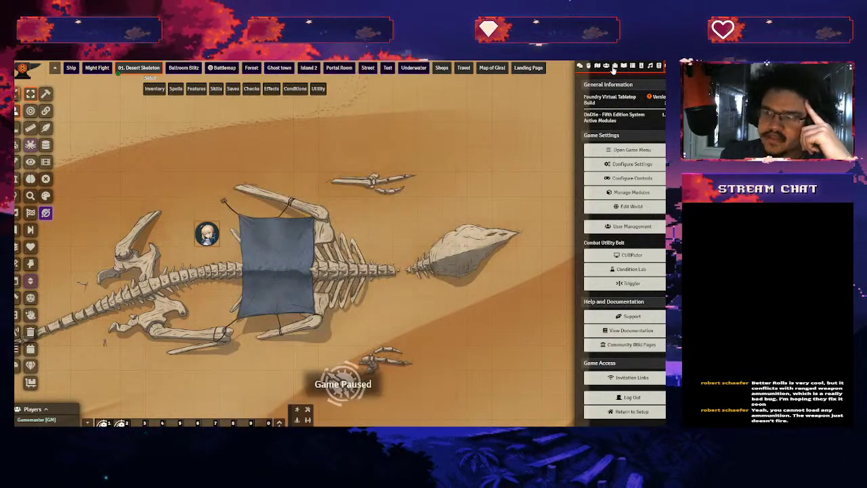
pyautogui.click(606, 66)
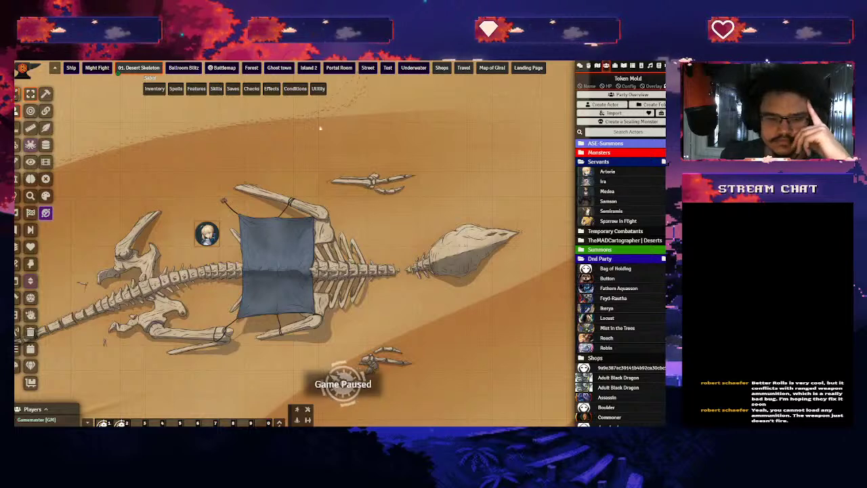
pyautogui.click(659, 66)
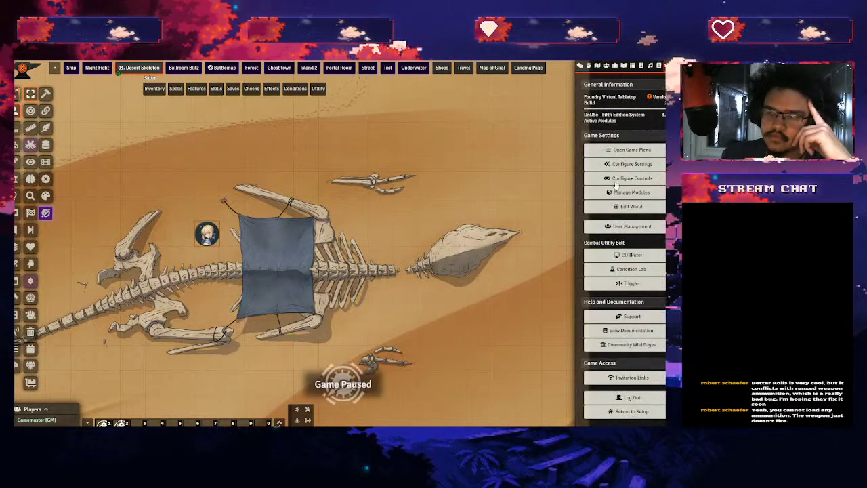
pyautogui.click(632, 178)
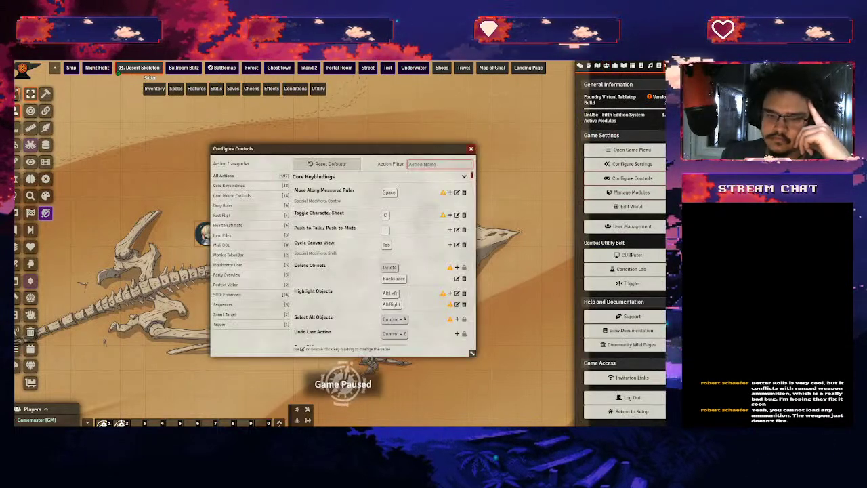
pyautogui.press('Escape')
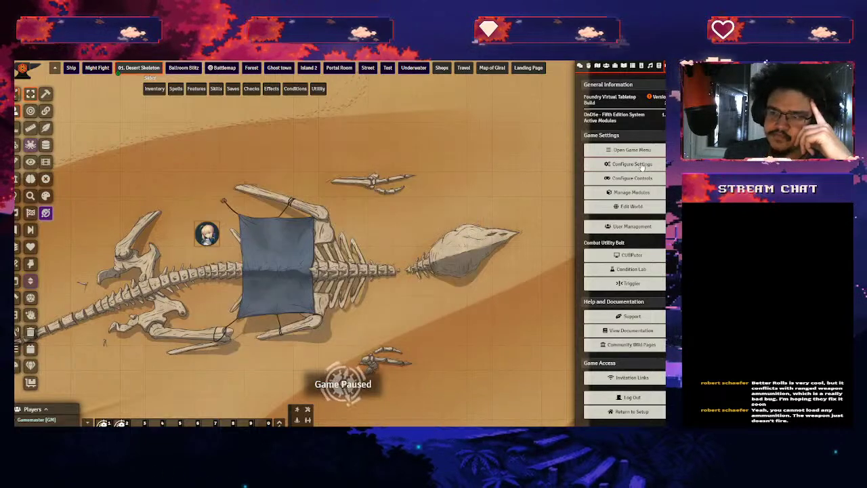
pyautogui.click(633, 164)
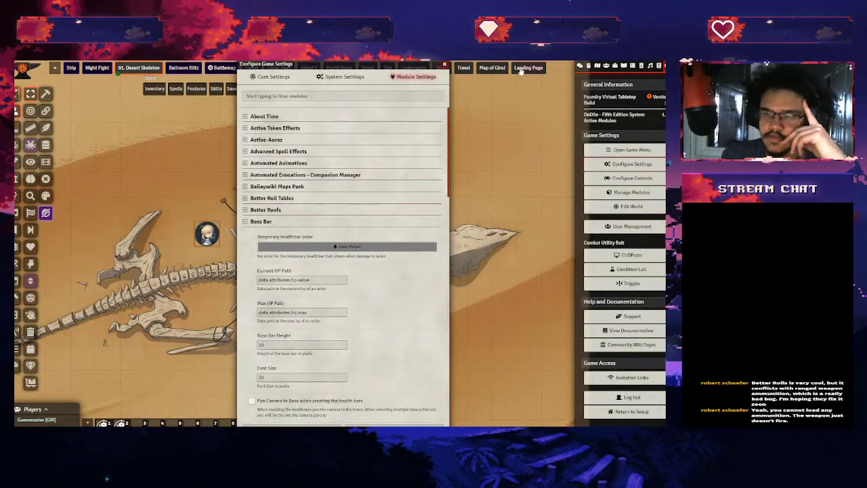
pyautogui.click(445, 66)
# Place an Adult Black Dragon token from the Shops actor folder on the scene, and move it to the sand above the skeleton
pyautogui.click(602, 68)
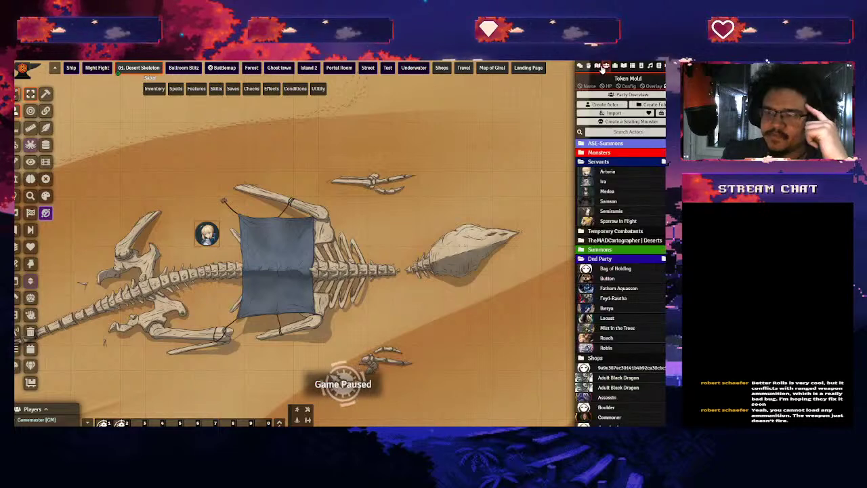
pyautogui.scroll(-5, 601, 256)
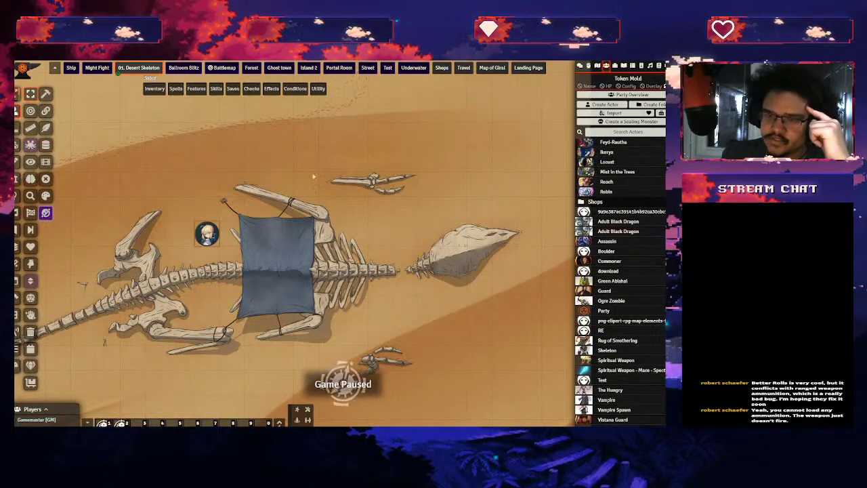
pyautogui.moveTo(322, 180); pyautogui.dragTo(322, 181)
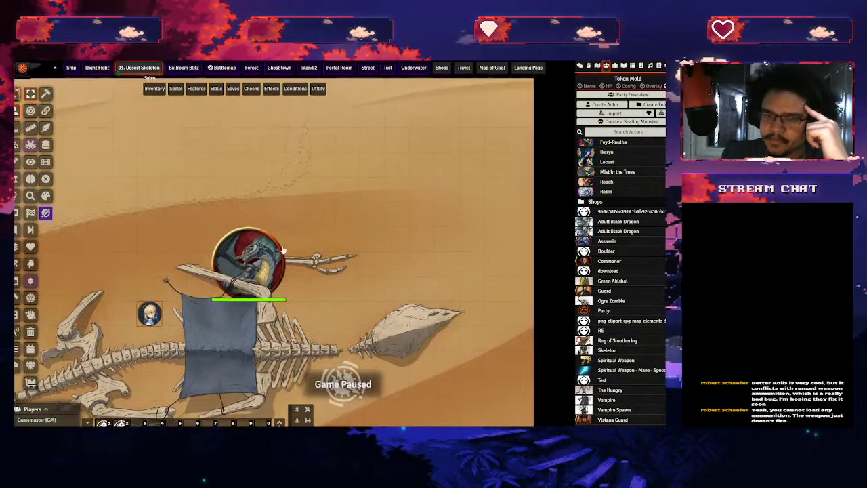
pyautogui.moveTo(261, 264); pyautogui.dragTo(318, 198)
# Create a boss health bar for the selected Adult Black Dragon, and move the token action bar down so it clears the health bar
pyautogui.rightClick(324, 221)
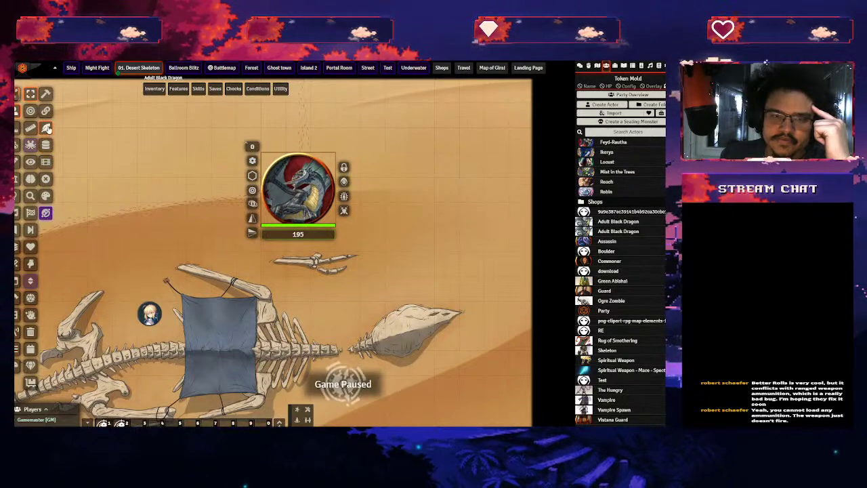
pyautogui.click(31, 145)
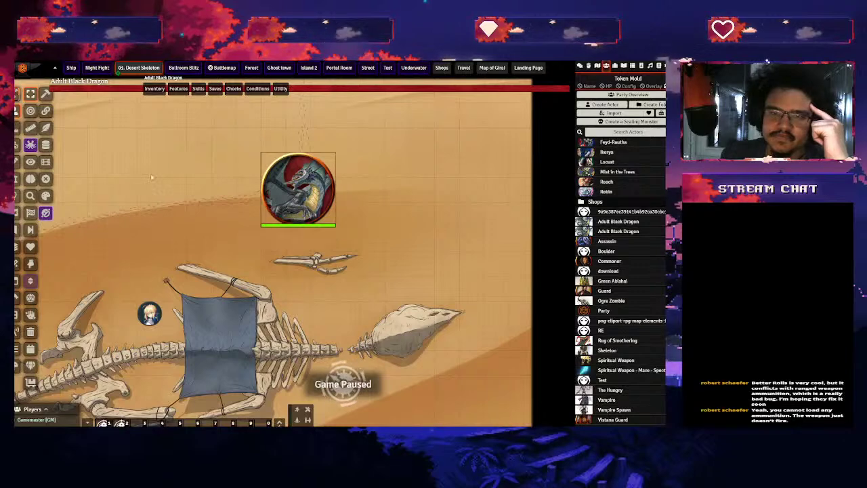
pyautogui.moveTo(131, 99); pyautogui.dragTo(110, 192)
# Reduce the Adult Black Dragon's hit points by 50 to 145, and reduce them a second time to demonstrate the boss bar
pyautogui.rightClick(305, 198)
pyautogui.click(303, 252)
pyautogui.rightClick(303, 203)
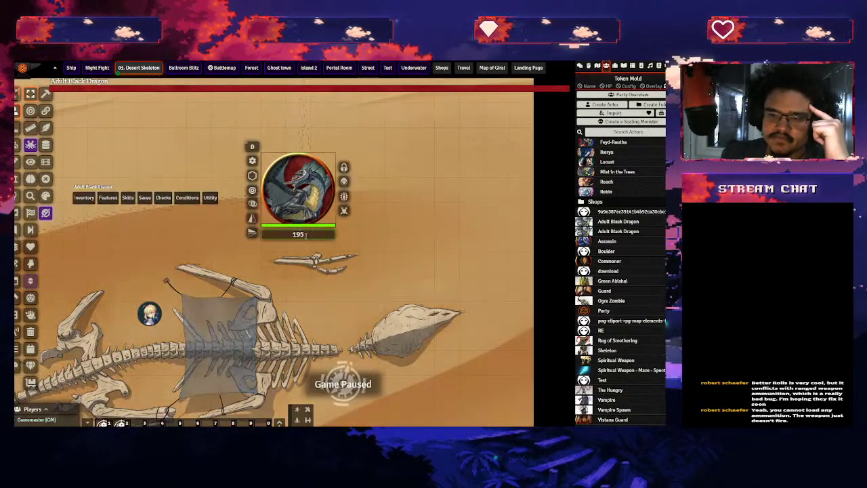
pyautogui.write('-5')
pyautogui.press('Return')
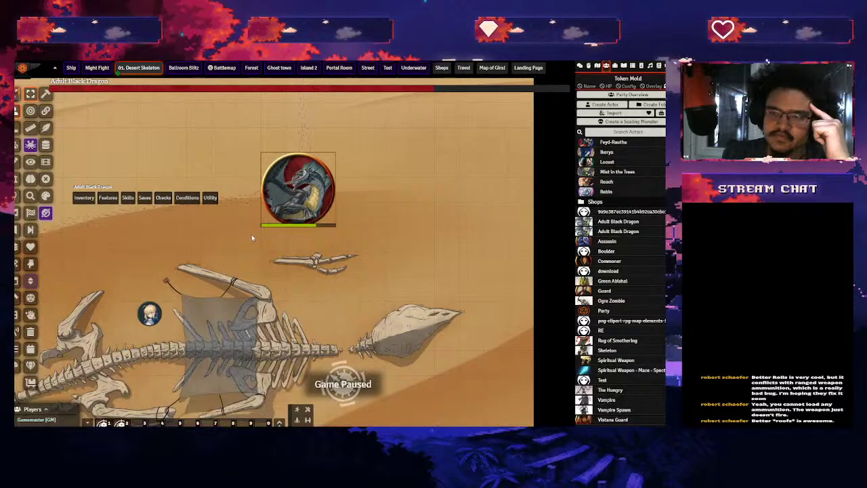
pyautogui.rightClick(281, 215)
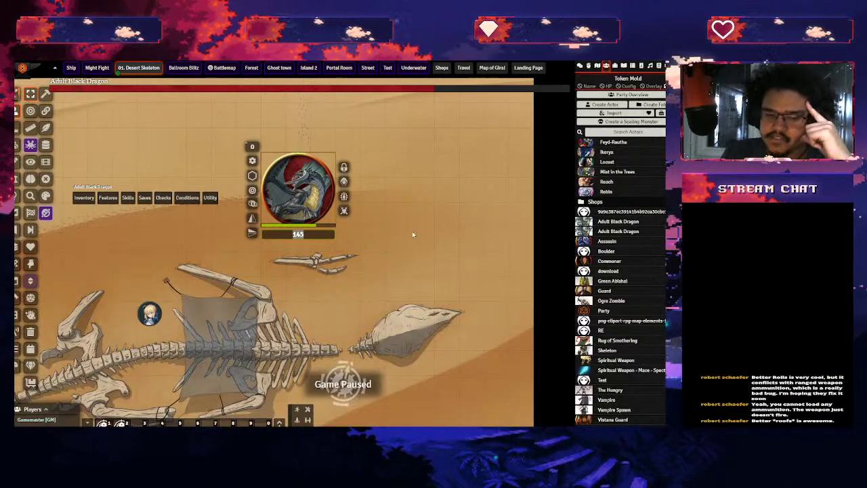
pyautogui.press('Return')
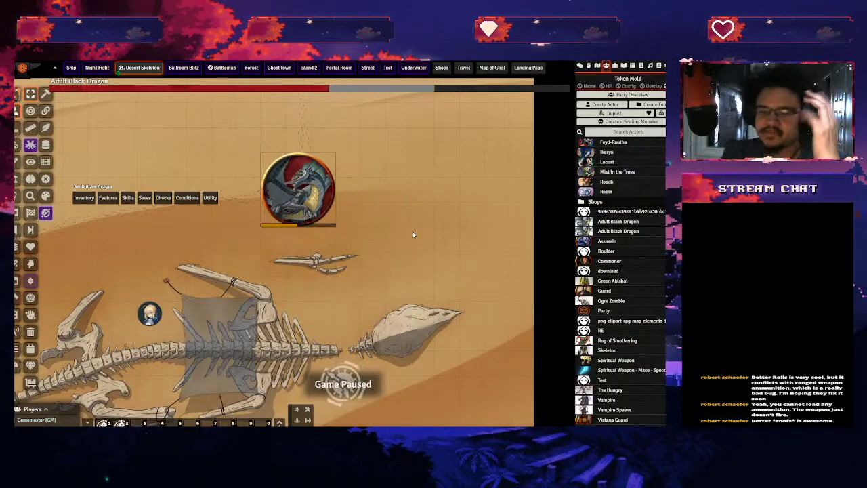
# Collapse all the desert scene subfolders in The MAD Cartographer folder, from 01. Desert Skeleton to 12. Desert Oasis
pyautogui.scroll(-3, 412, 235)
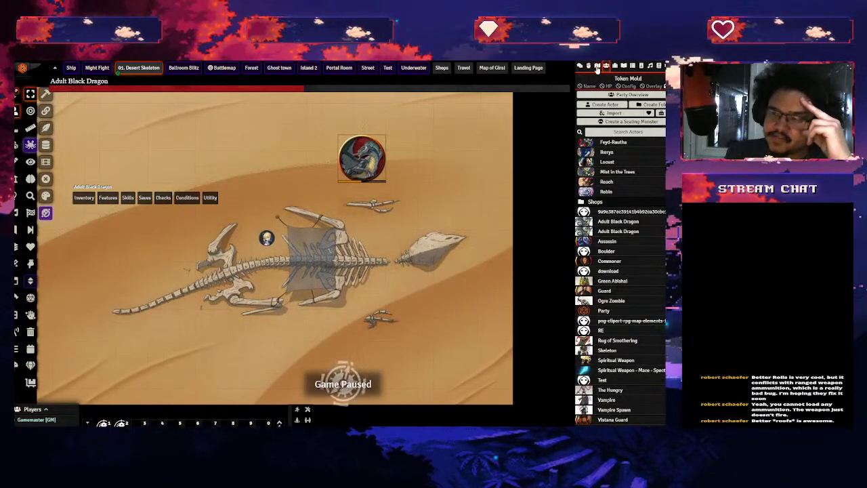
pyautogui.click(597, 67)
pyautogui.click(606, 136)
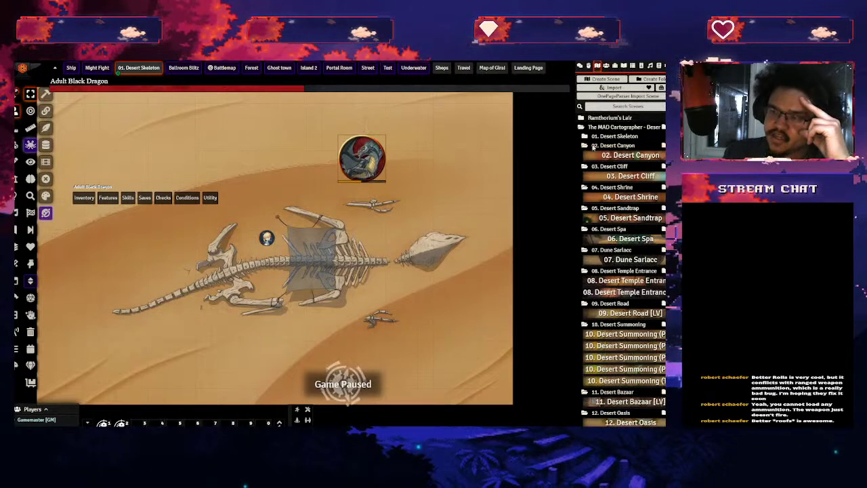
pyautogui.click(606, 145)
pyautogui.click(606, 155)
pyautogui.click(609, 164)
pyautogui.click(603, 173)
pyautogui.click(599, 183)
pyautogui.click(587, 192)
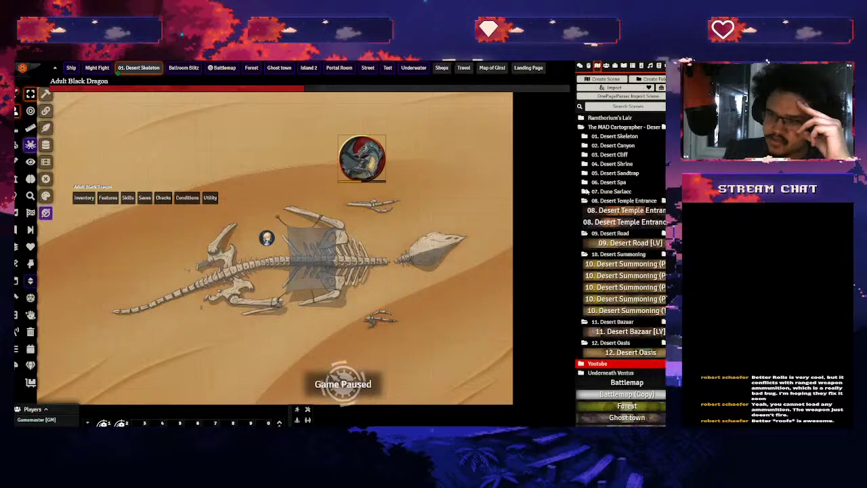
pyautogui.click(603, 201)
pyautogui.click(605, 210)
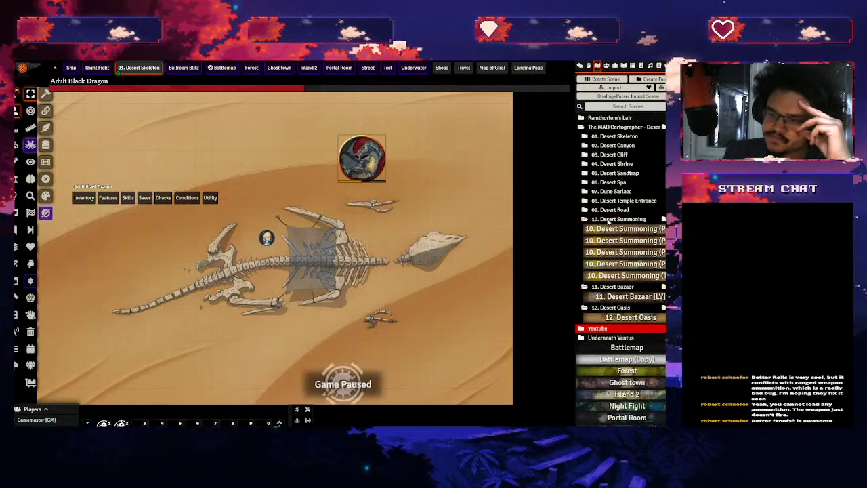
pyautogui.click(608, 220)
pyautogui.click(595, 229)
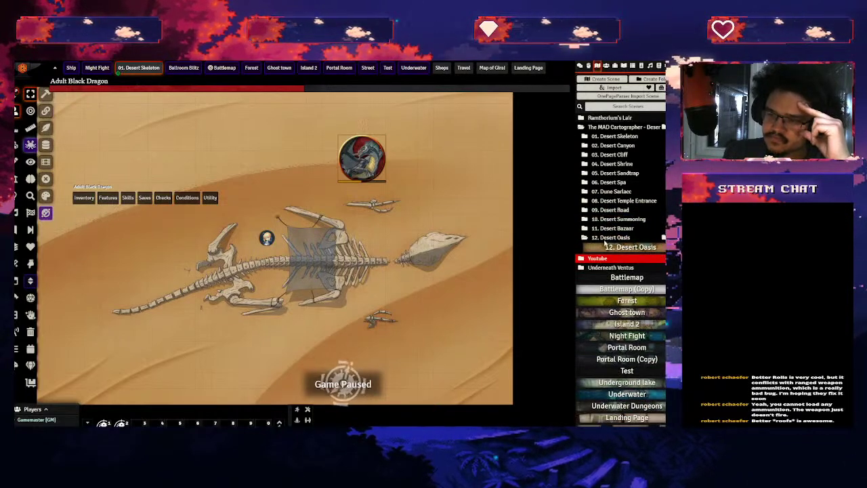
pyautogui.click(603, 239)
# Move the dragon's token down beside the skeleton's ribs and slightly back up, and lower its hit points once more
pyautogui.moveTo(361, 162); pyautogui.dragTo(377, 257)
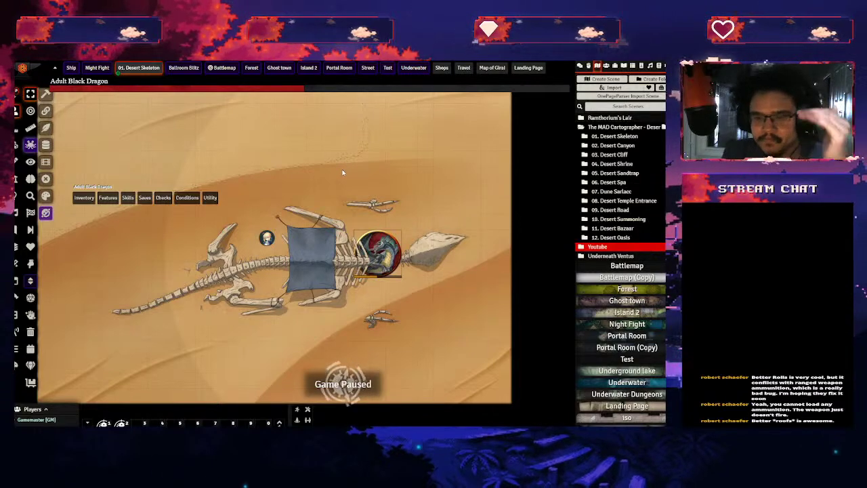
pyautogui.click(267, 238)
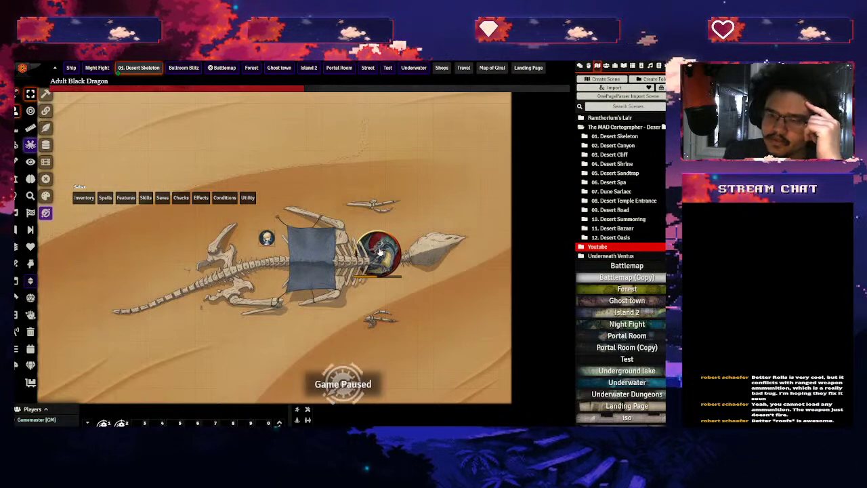
pyautogui.click(396, 264)
pyautogui.moveTo(395, 264); pyautogui.dragTo(384, 240)
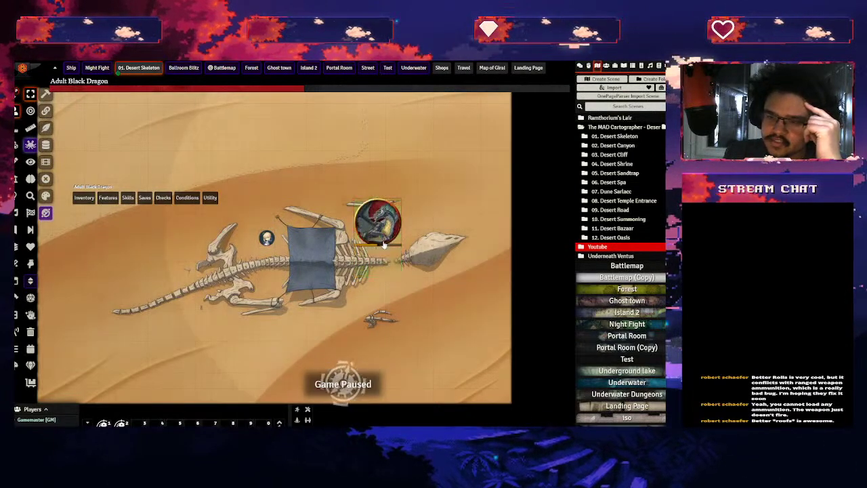
pyautogui.rightClick(383, 231)
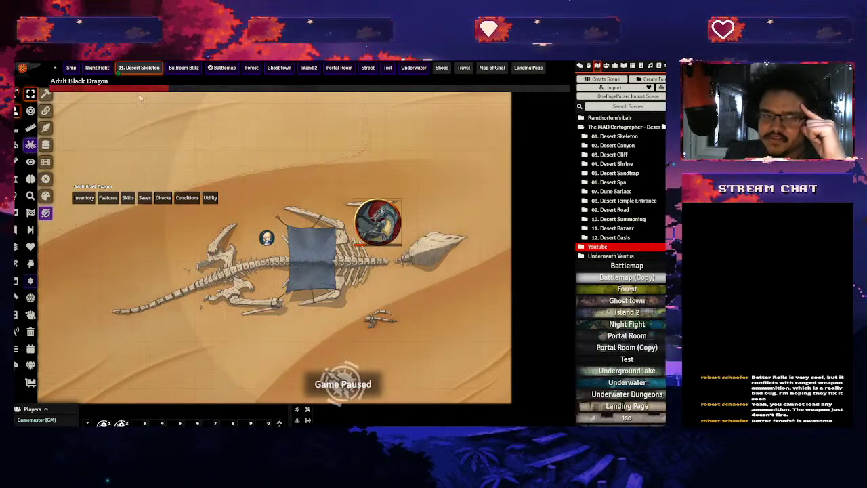
# Collapse the Boss Bar section in the module settings, and expand Combat Enhancements to review its options
pyautogui.click(659, 65)
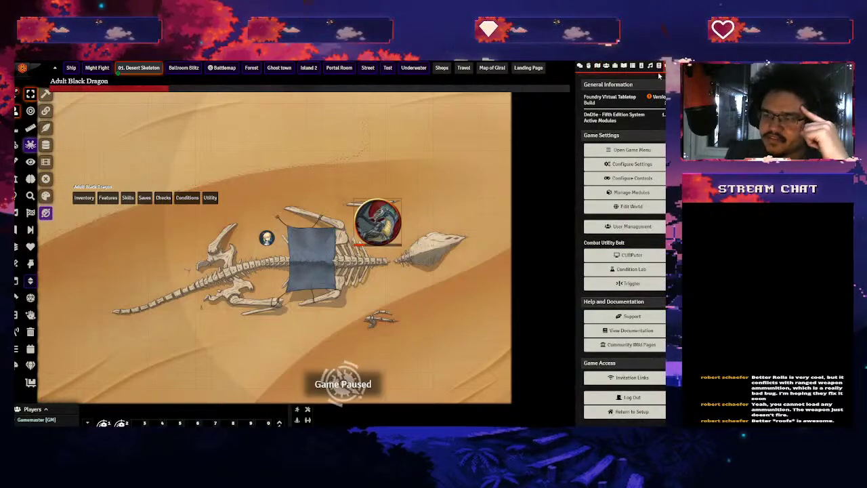
pyautogui.click(632, 164)
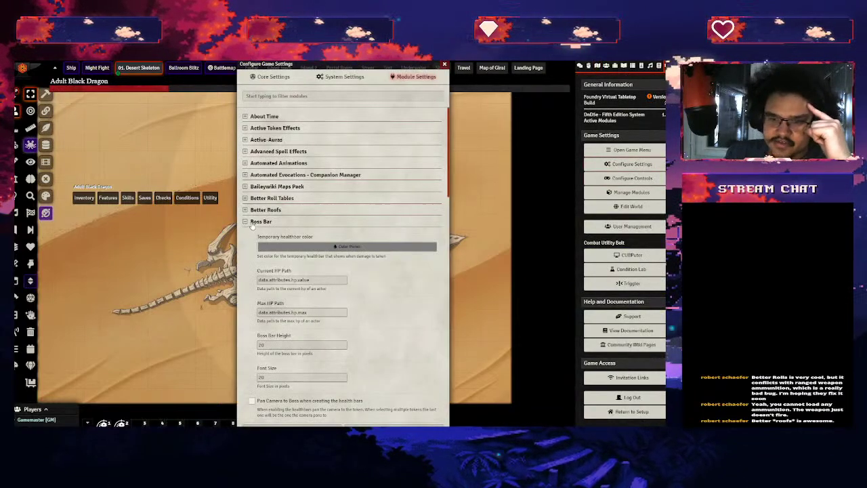
pyautogui.click(257, 221)
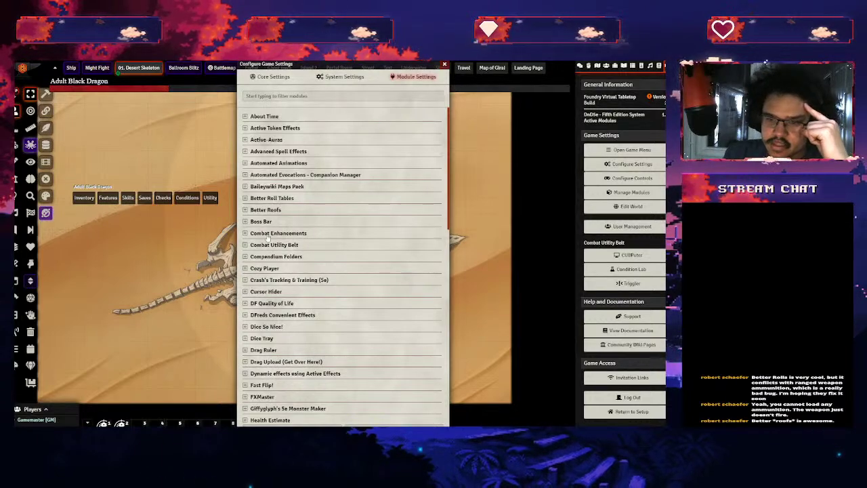
pyautogui.click(321, 233)
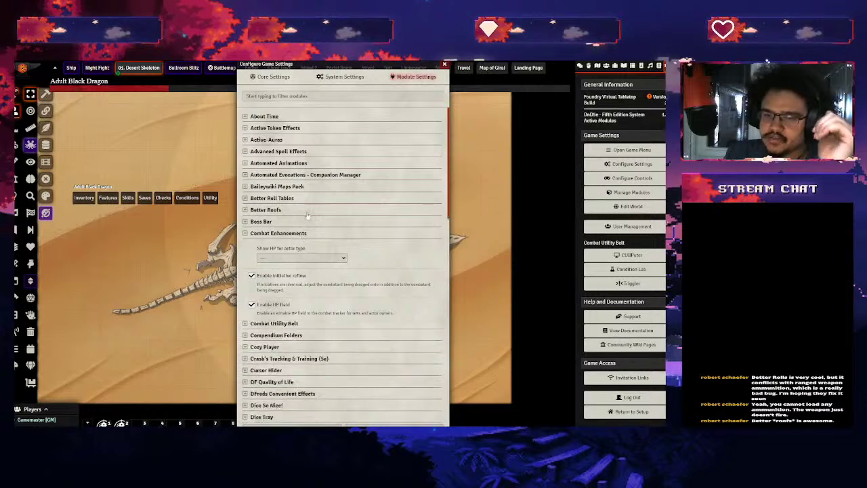
# Finish reviewing the Combat Enhancements options, show the combat tracker, and close the game settings
pyautogui.click(292, 236)
pyautogui.click(276, 234)
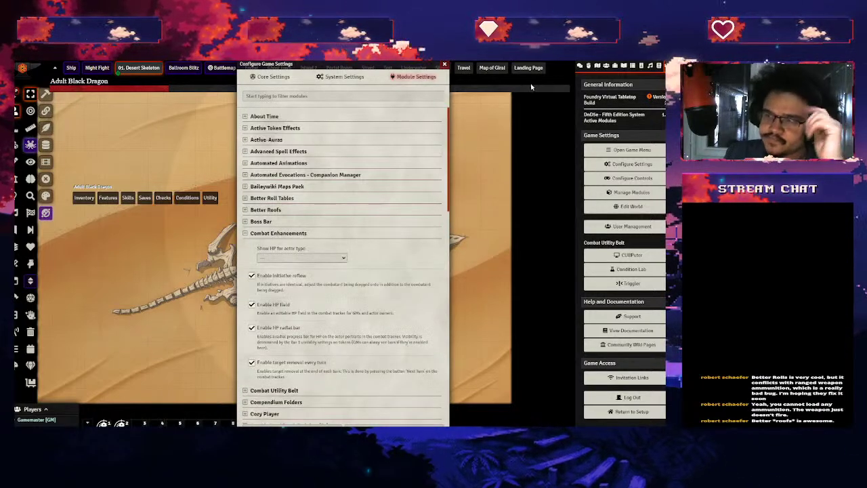
pyautogui.click(590, 67)
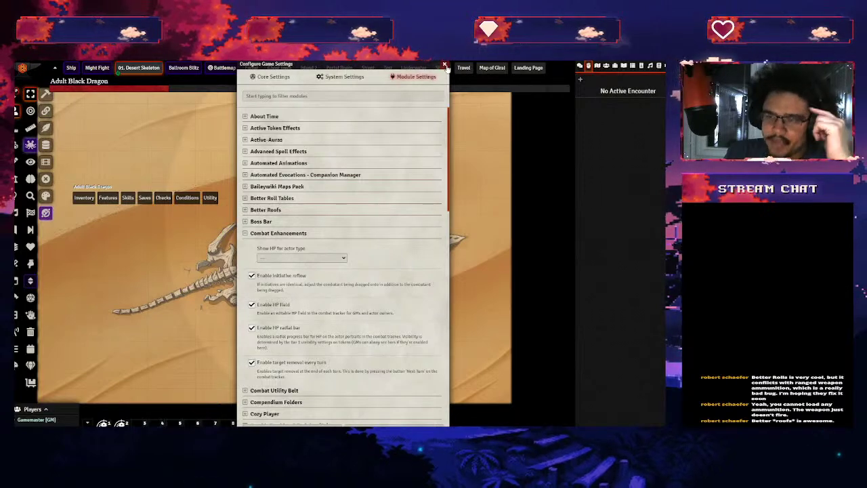
pyautogui.press('Escape')
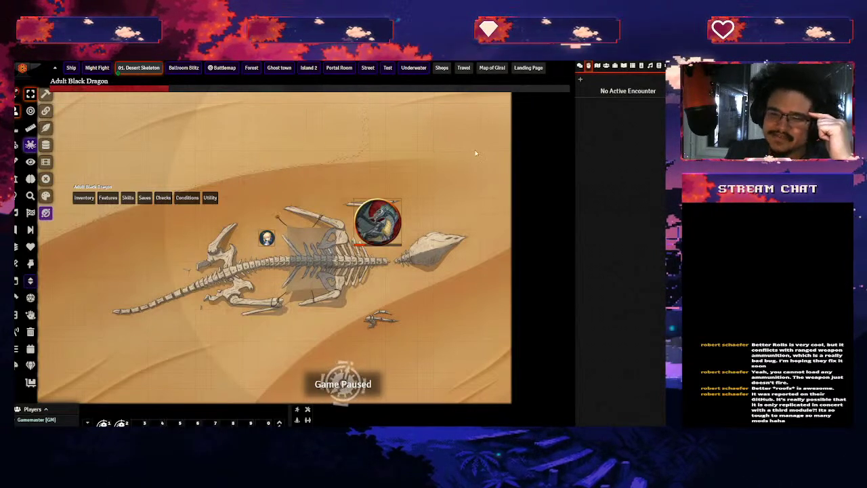
# Try adding the tokens to an encounter and rolling initiative, and clear all the combatants again
pyautogui.rightClick(391, 215)
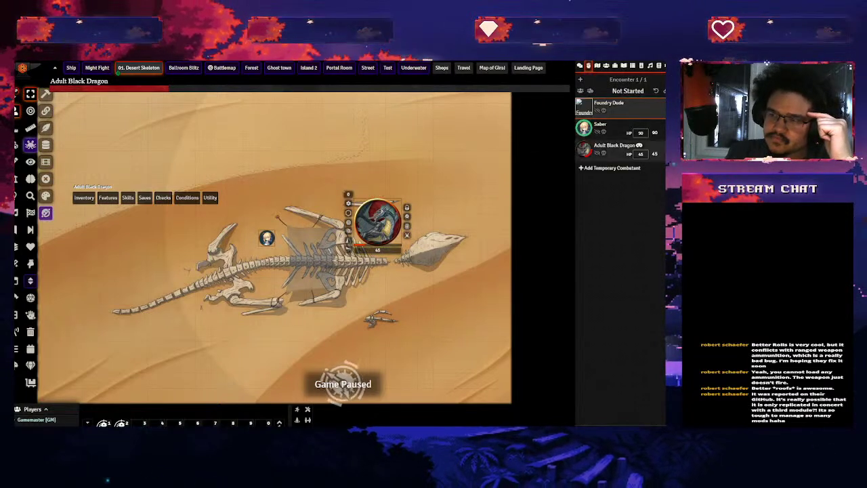
pyautogui.click(663, 149)
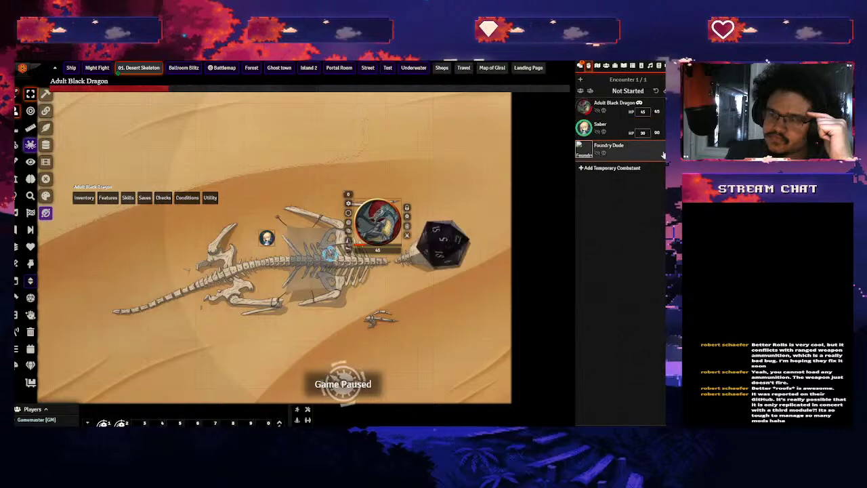
pyautogui.rightClick(614, 154)
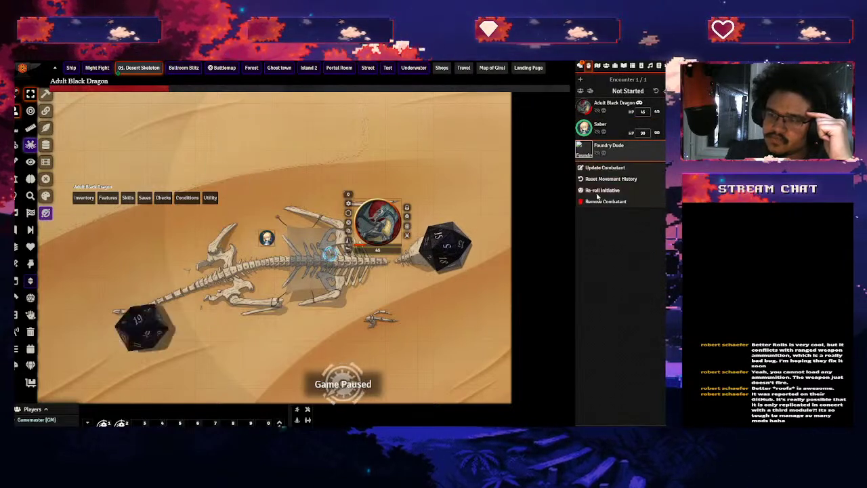
pyautogui.click(607, 201)
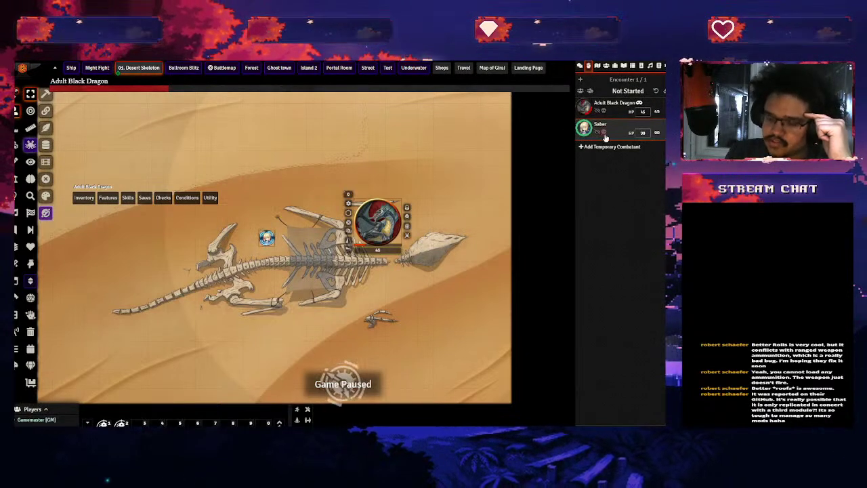
pyautogui.press('Delete')
pyautogui.hotkey('ctrl', 'z')
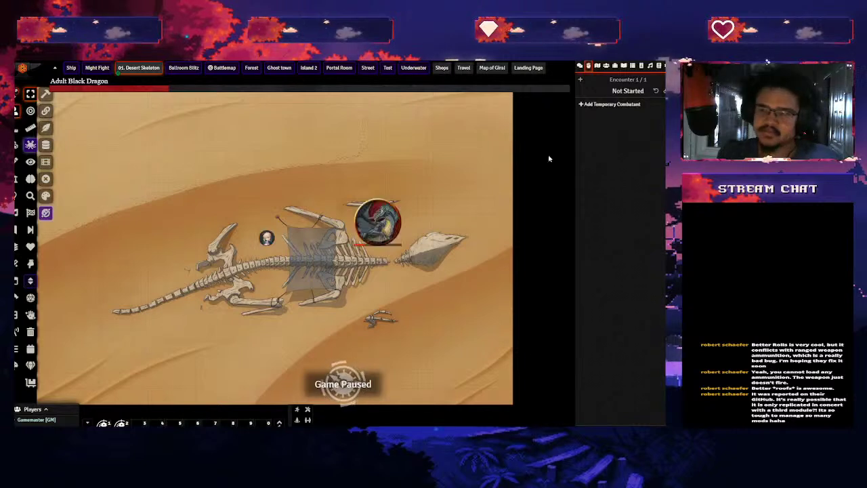
# Add the Adult Black Dragon and the scene's other tokens back into the encounter
pyautogui.click(378, 222)
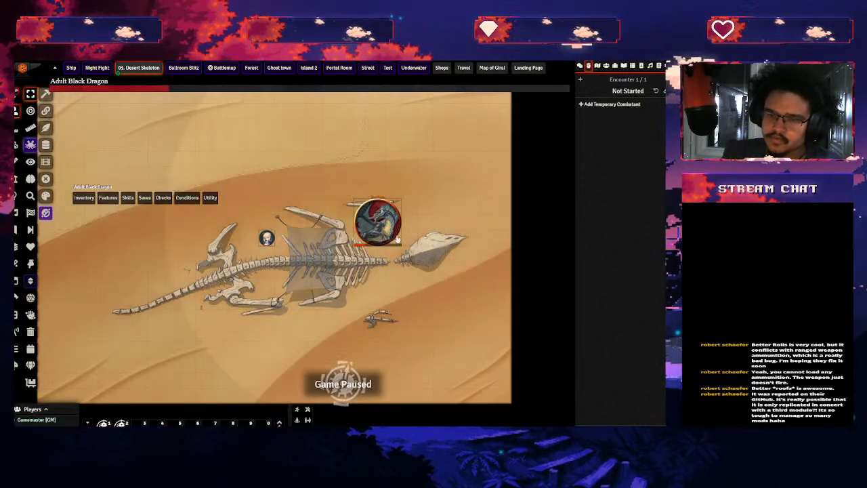
pyautogui.rightClick(395, 227)
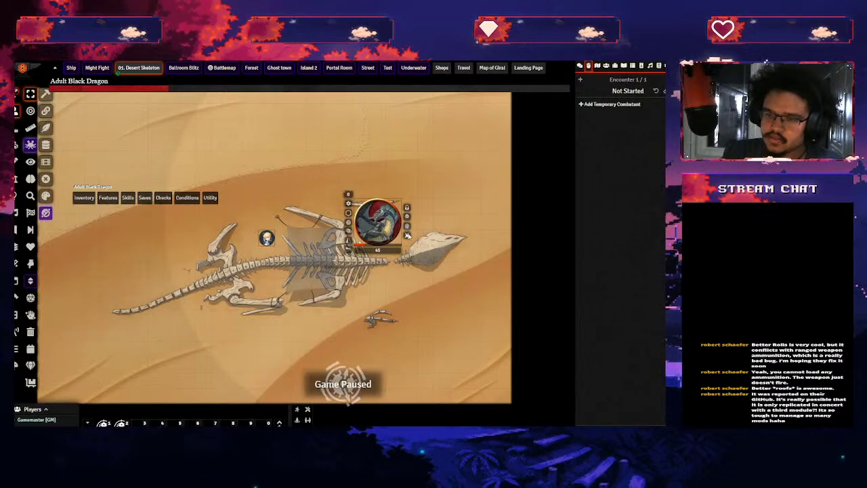
pyautogui.click(406, 234)
# Remove Foundry Dude from the encounter, and set the Adult Black Dragon's hit points to 95 in the combat tracker
pyautogui.rightClick(609, 147)
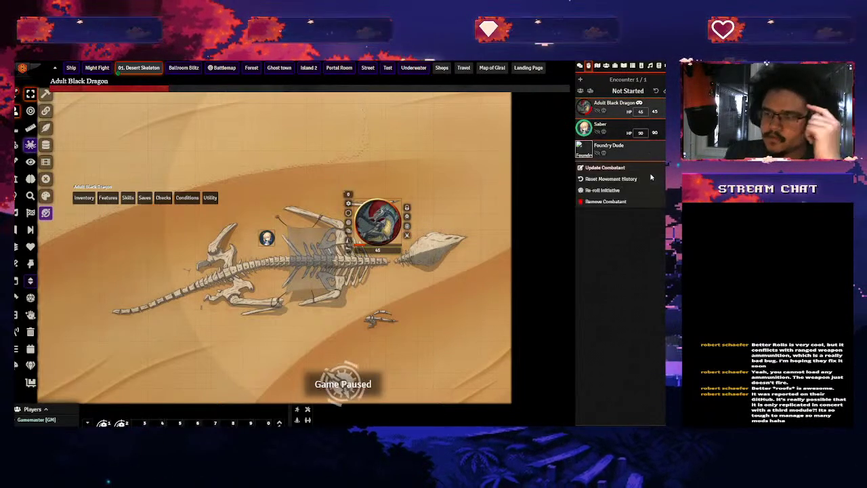
pyautogui.click(601, 202)
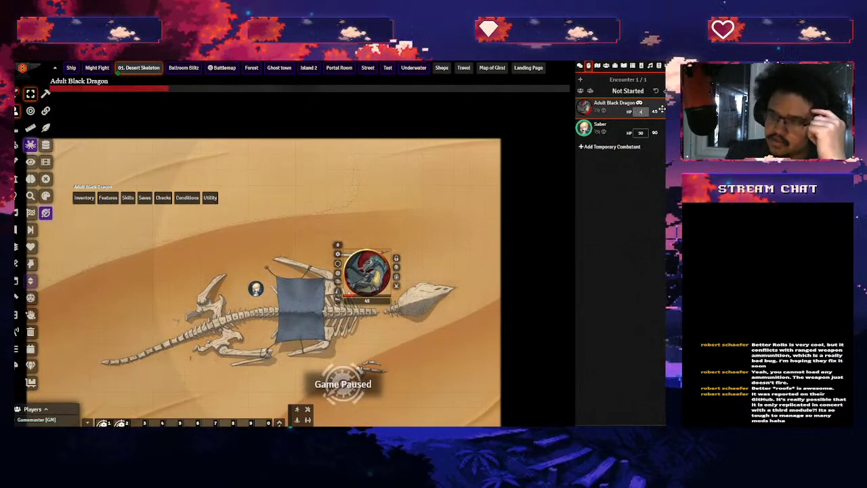
pyautogui.press('Return')
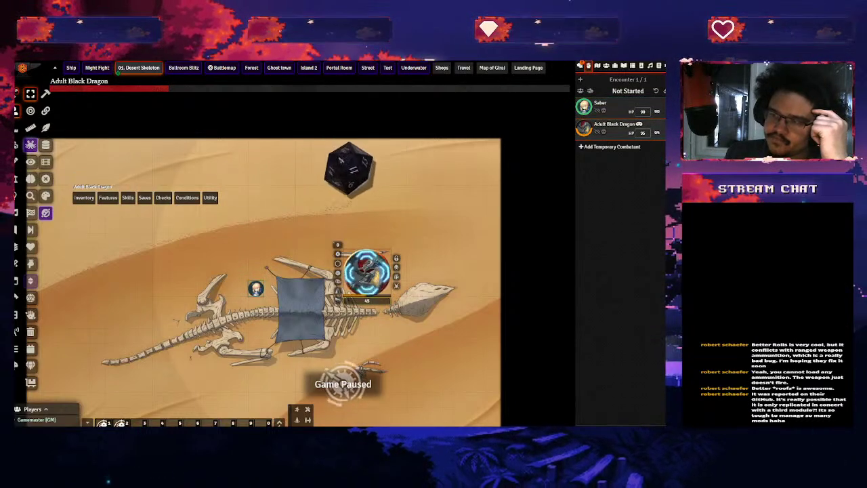
# Check Saber's character sheet and combatant details, and move the Adult Black Dragon above Saber in the turn order
pyautogui.click(600, 105)
pyautogui.doubleClick(599, 105)
pyautogui.rightClick(600, 106)
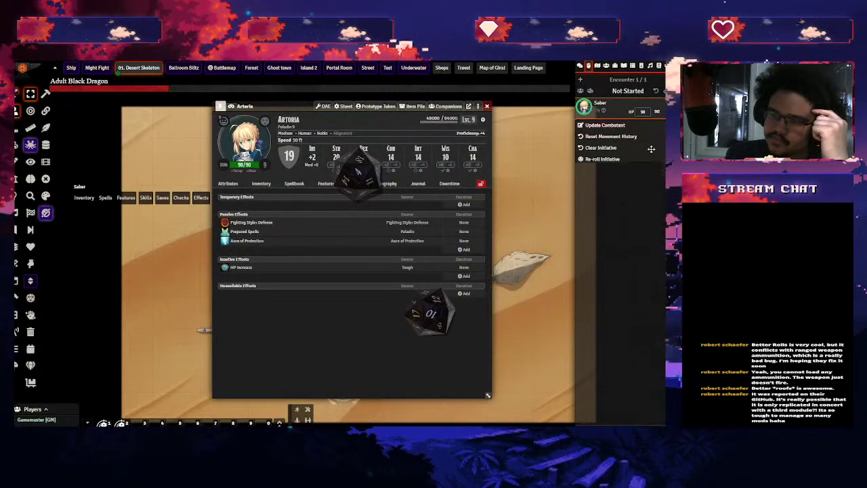
pyautogui.click(610, 126)
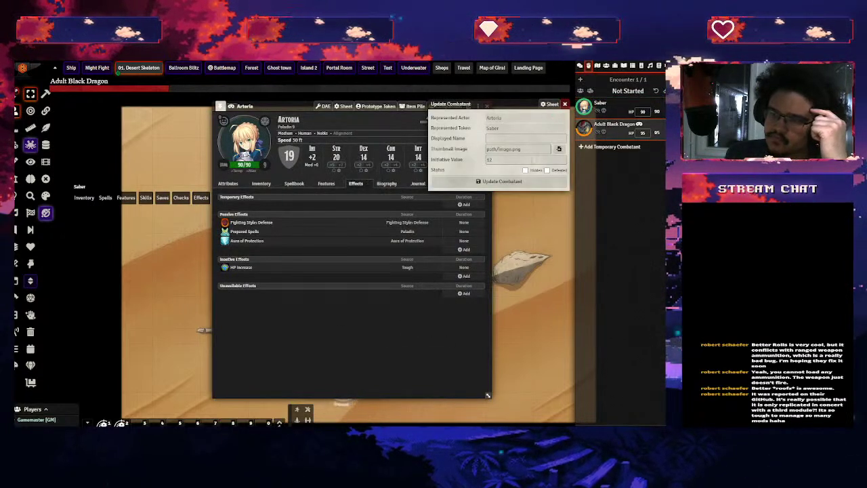
pyautogui.click(565, 104)
pyautogui.click(487, 106)
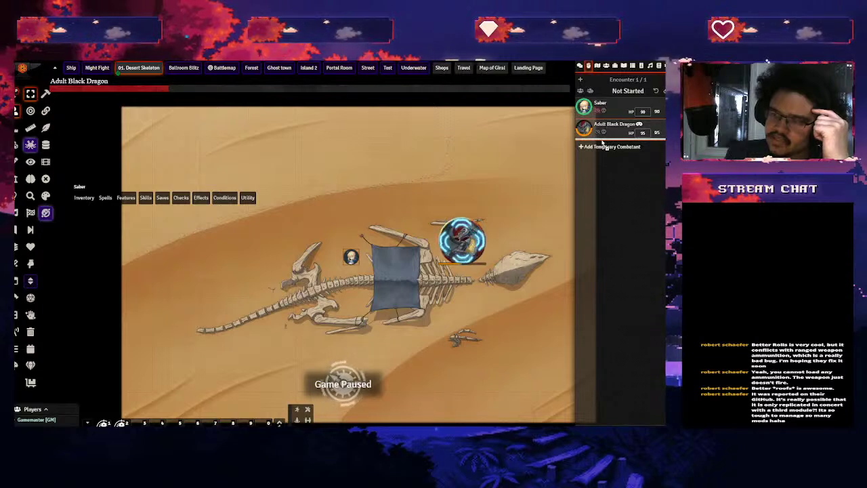
pyautogui.moveTo(603, 128); pyautogui.dragTo(592, 102)
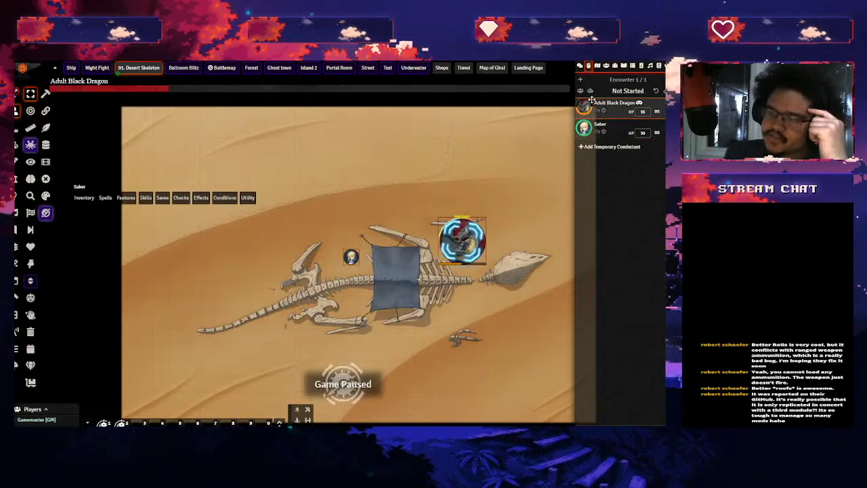
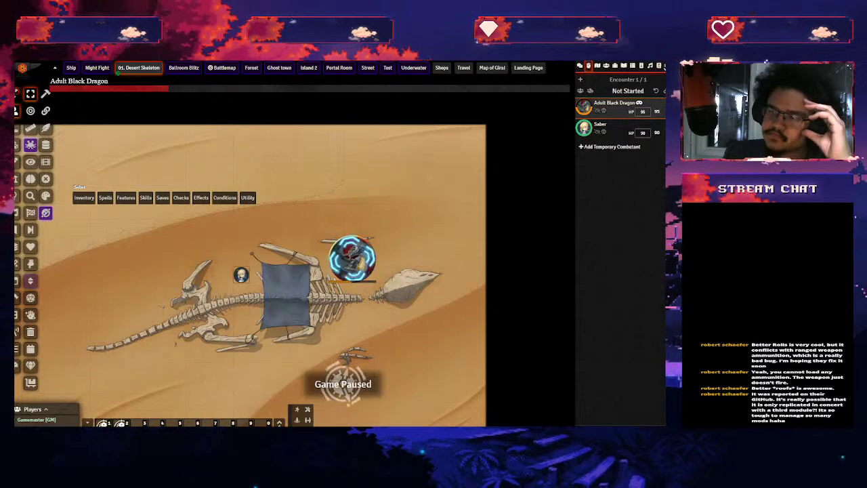
# Reopen the module settings, collapse Combat Enhancements, and expand Combat Utility Belt to review its options
pyautogui.click(662, 65)
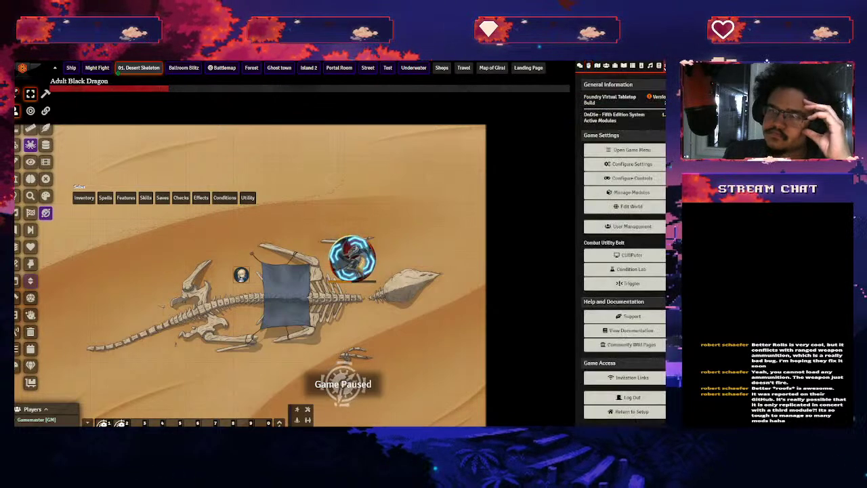
pyautogui.click(646, 164)
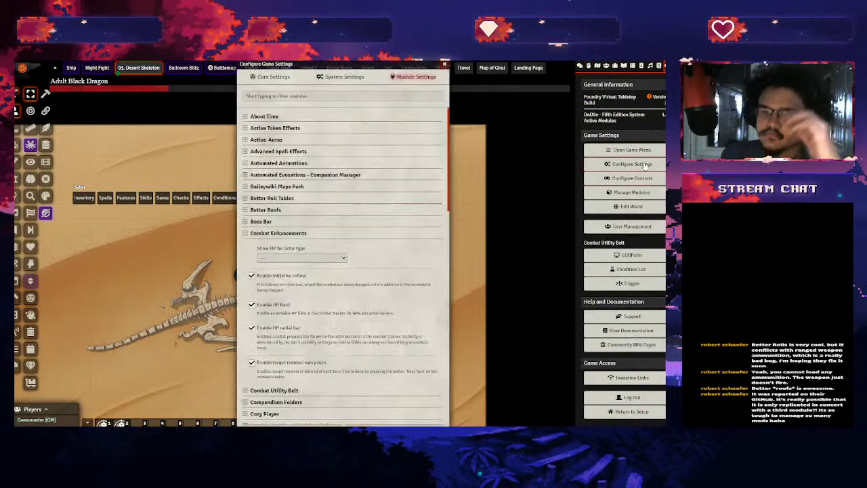
pyautogui.click(272, 232)
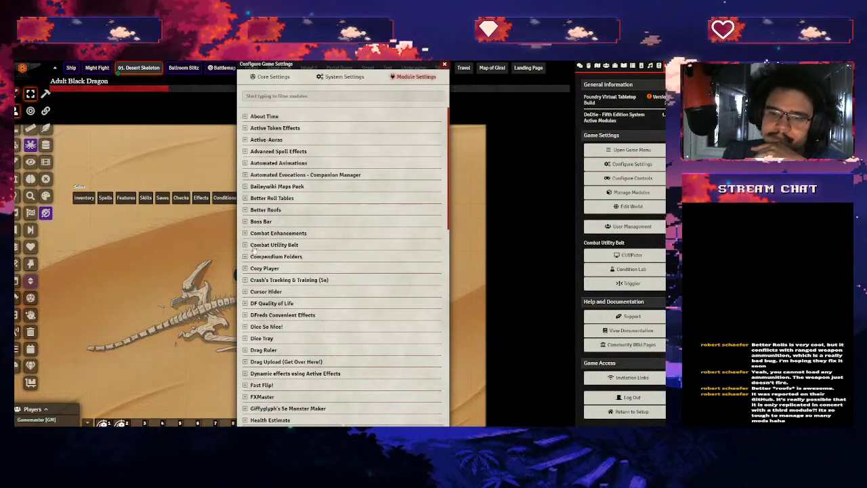
pyautogui.click(276, 245)
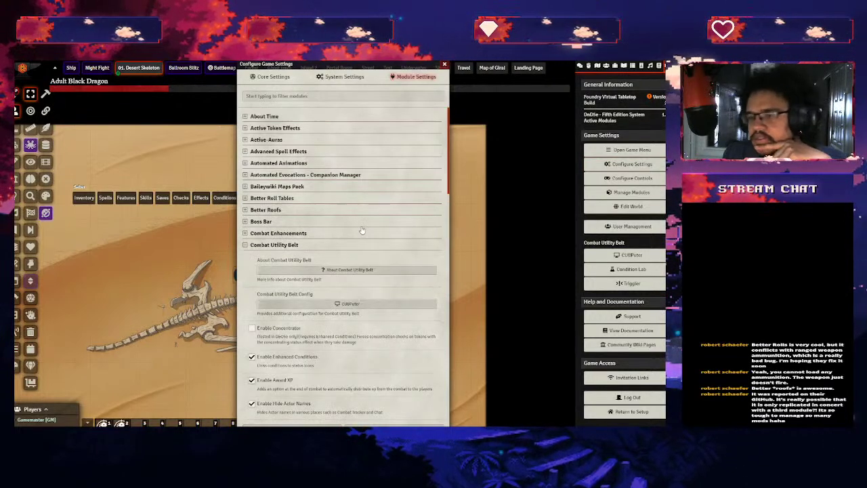
pyautogui.scroll(-5, 353, 252)
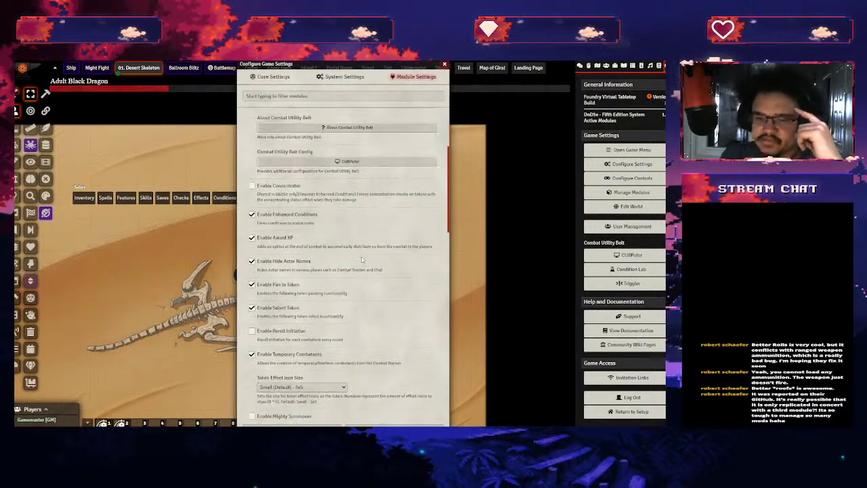
pyautogui.scroll(5, 362, 260)
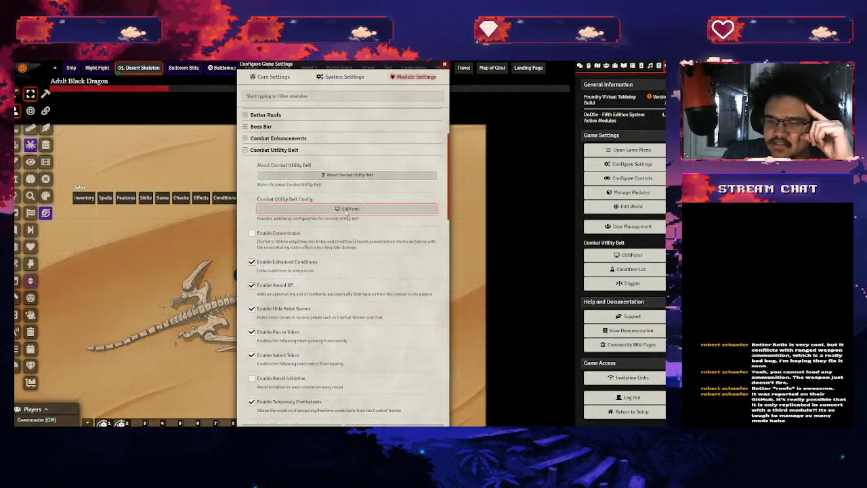
# Open the CUBPuter configuration and examine the Enhanced Conditions and Concentrator gadget settings
pyautogui.click(347, 210)
pyautogui.click(159, 167)
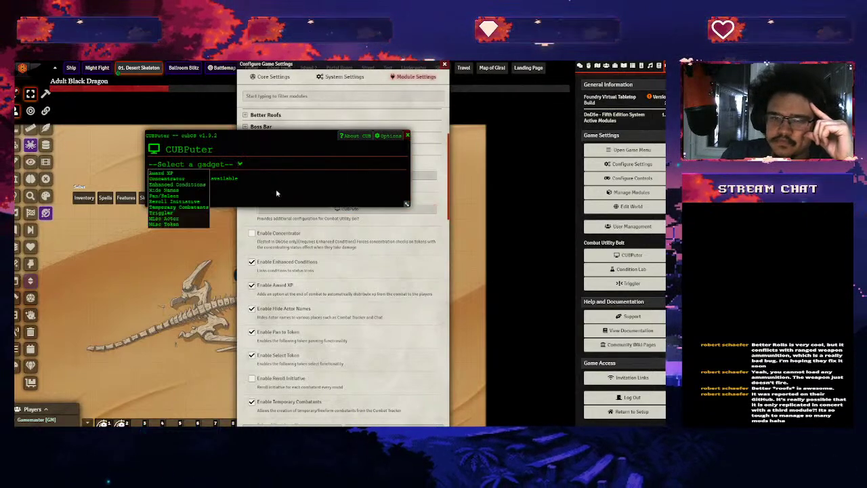
pyautogui.click(195, 183)
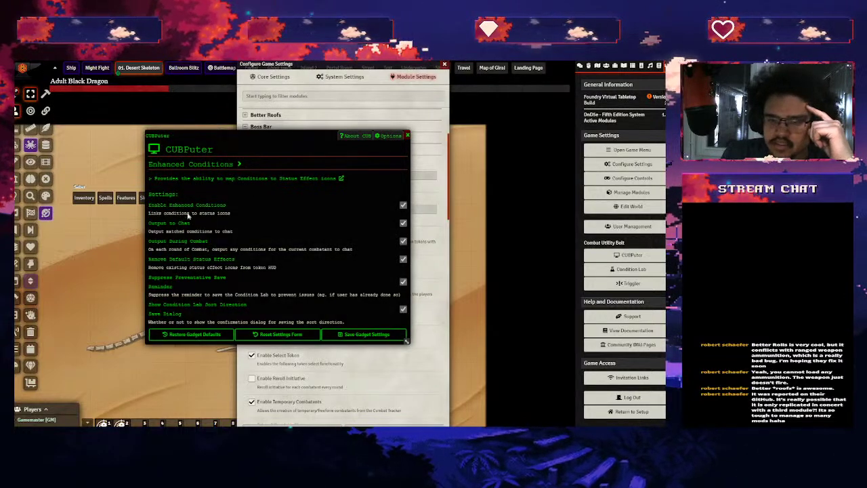
pyautogui.click(207, 165)
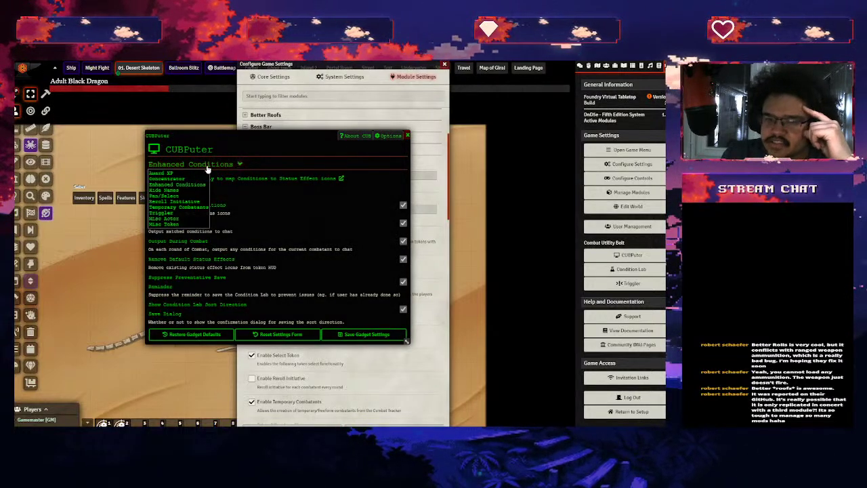
pyautogui.click(165, 178)
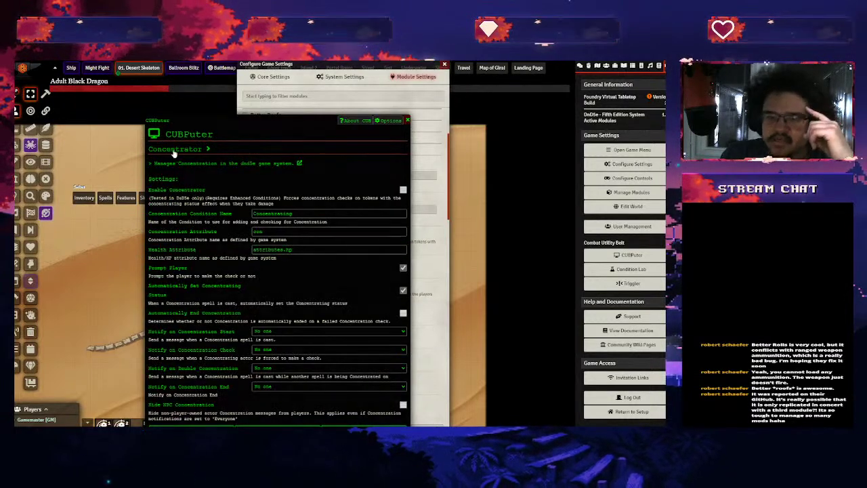
# Examine the Award XP gadget in CUBPuter, and return to the Concentrator gadget's settings
pyautogui.click(175, 150)
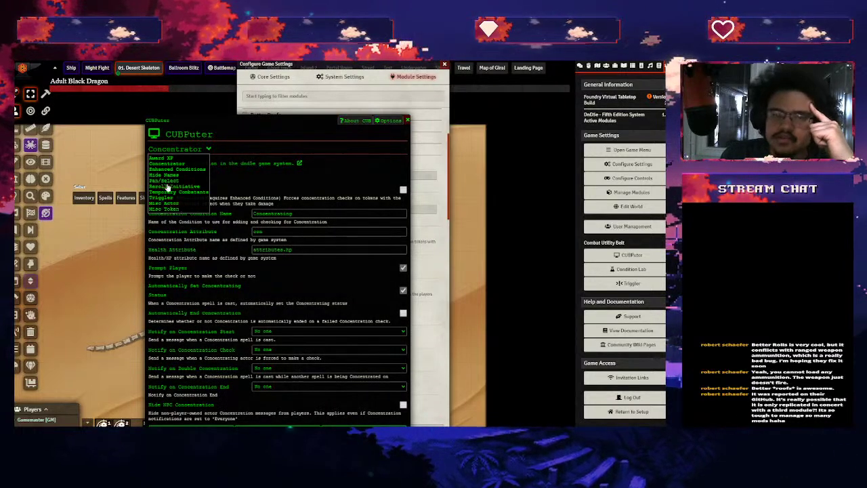
pyautogui.click(163, 159)
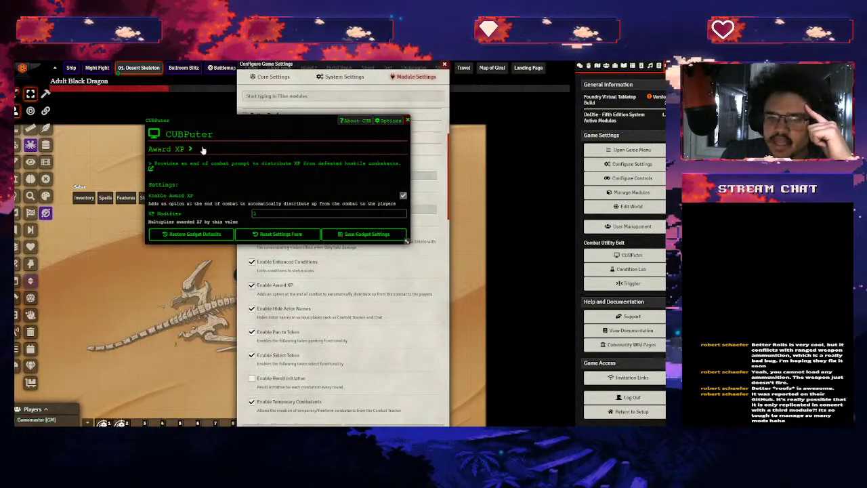
pyautogui.click(176, 151)
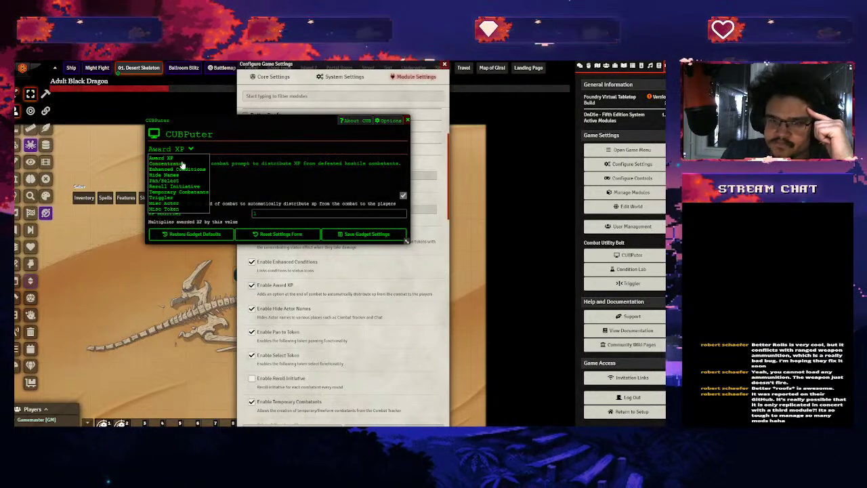
pyautogui.click(182, 164)
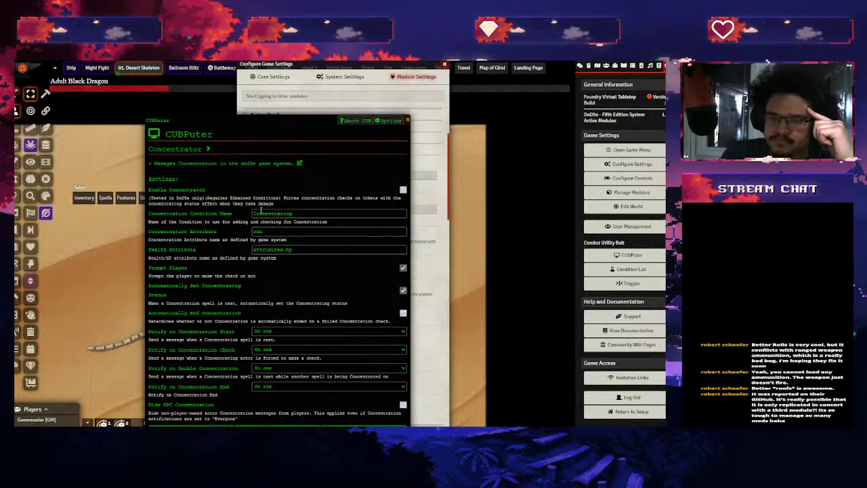
# Show the Enhanced Conditions gadget again, and bring the Combat Utility Belt module settings back to the front
pyautogui.click(191, 152)
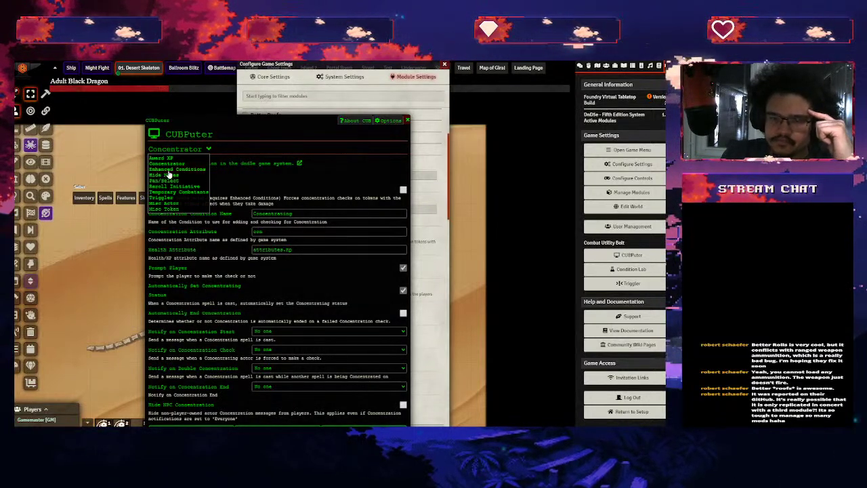
pyautogui.click(169, 172)
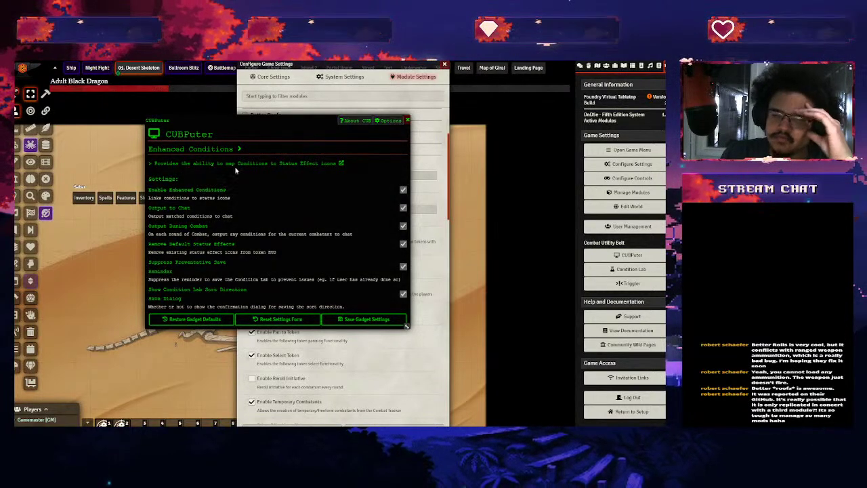
pyautogui.click(444, 163)
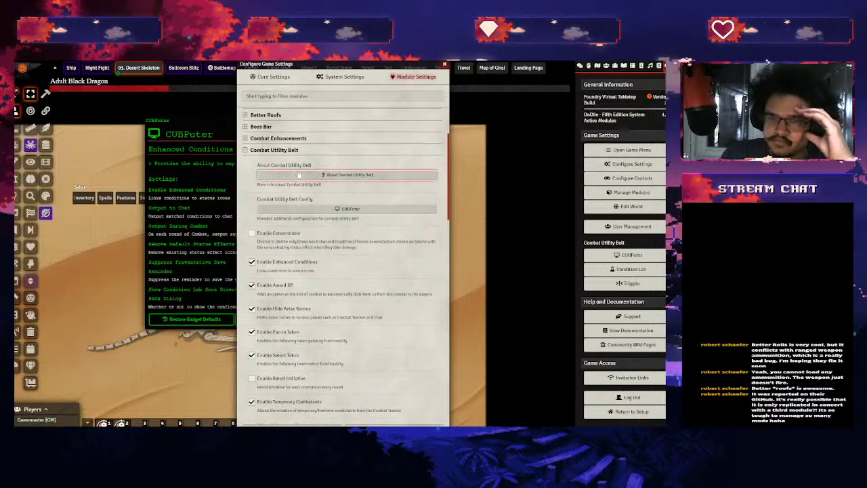
# Collapse the Combat Utility Belt module settings and close the CUBPuter configuration window
pyautogui.click(270, 150)
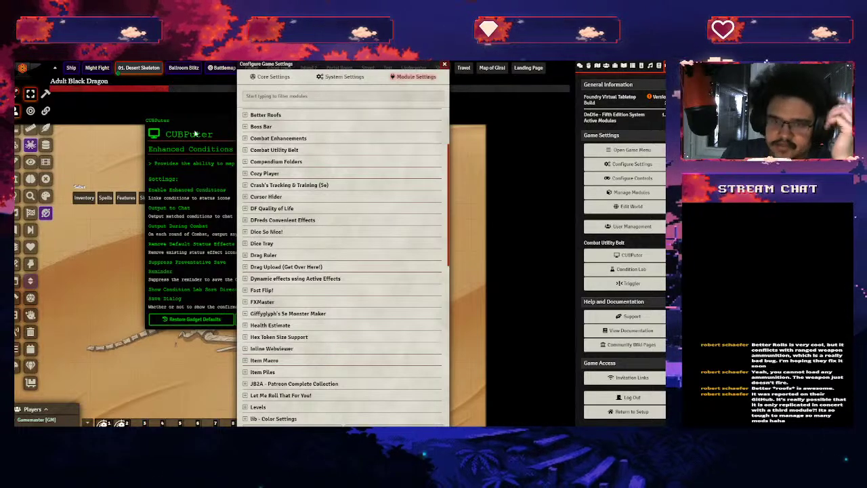
pyautogui.click(238, 119)
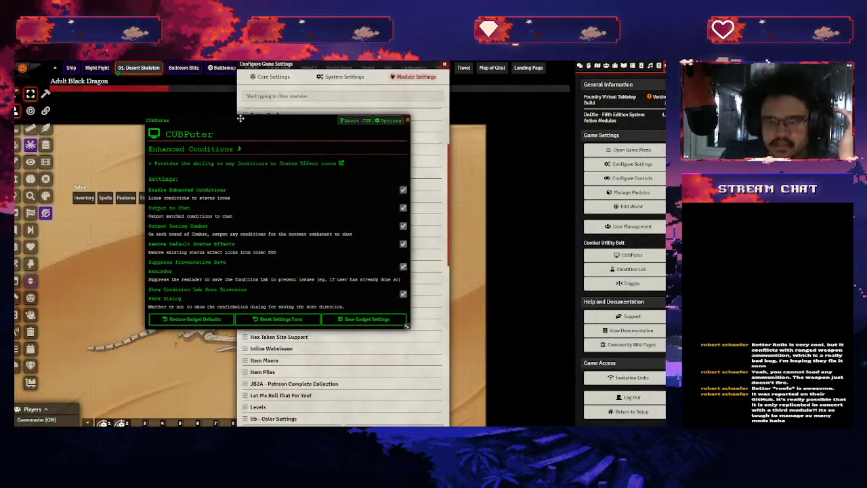
pyautogui.click(408, 120)
pyautogui.scroll(3, 342, 271)
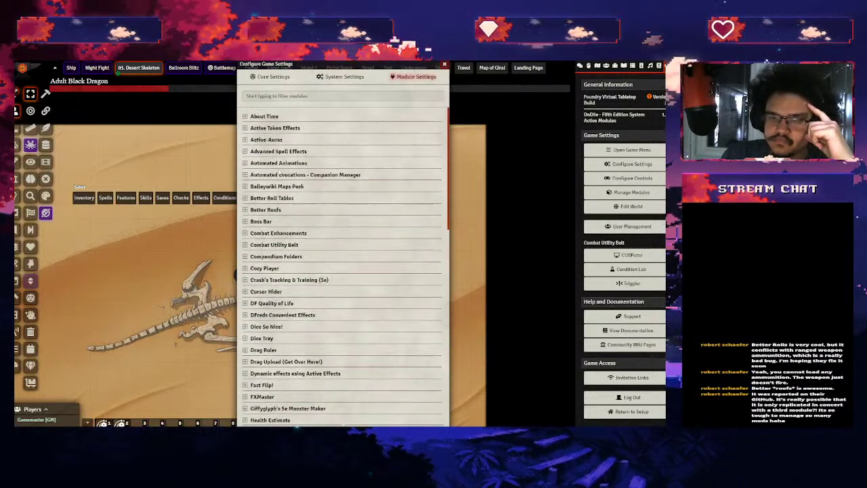
# Show the Combat Enhancements options again, collapse them, and expand the Compendium Folders settings
pyautogui.click(278, 234)
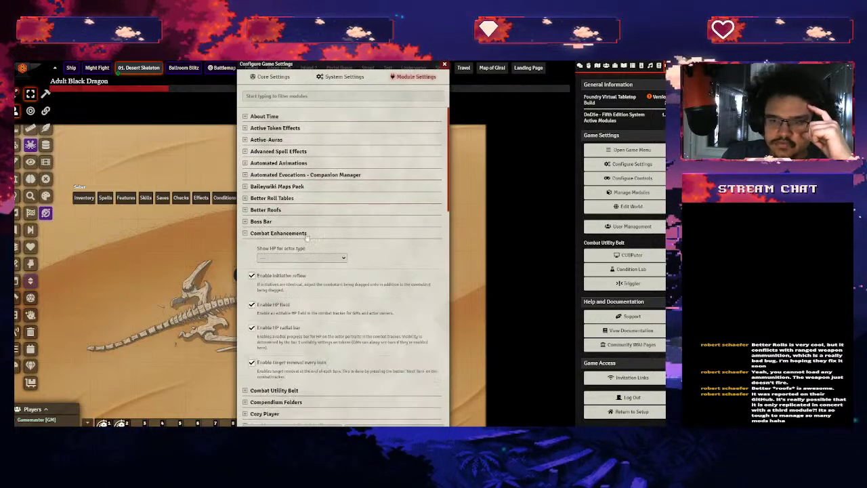
pyautogui.click(287, 235)
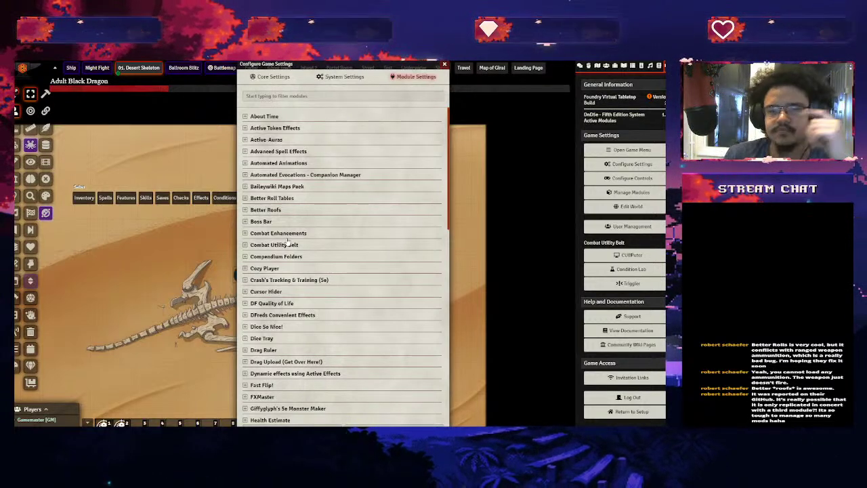
pyautogui.click(281, 259)
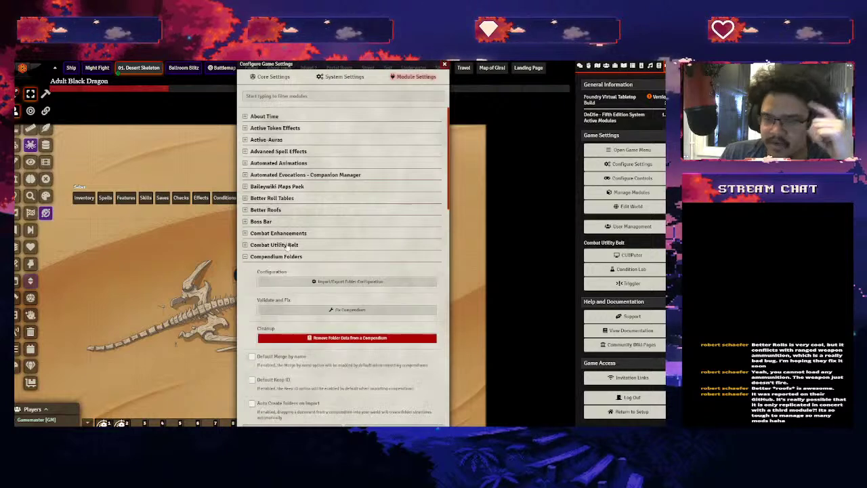
# Open the compendium directory and look inside the Actor and Playlist folders, collapsing each one again
pyautogui.click(659, 66)
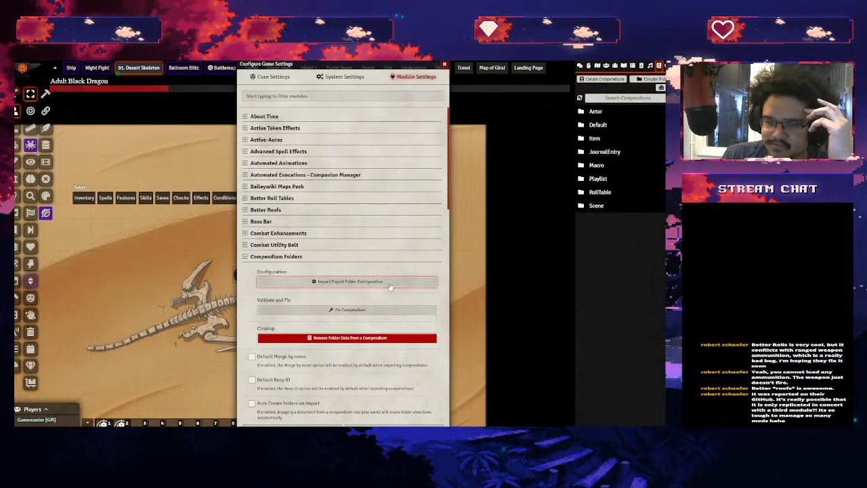
pyautogui.scroll(-3, 372, 329)
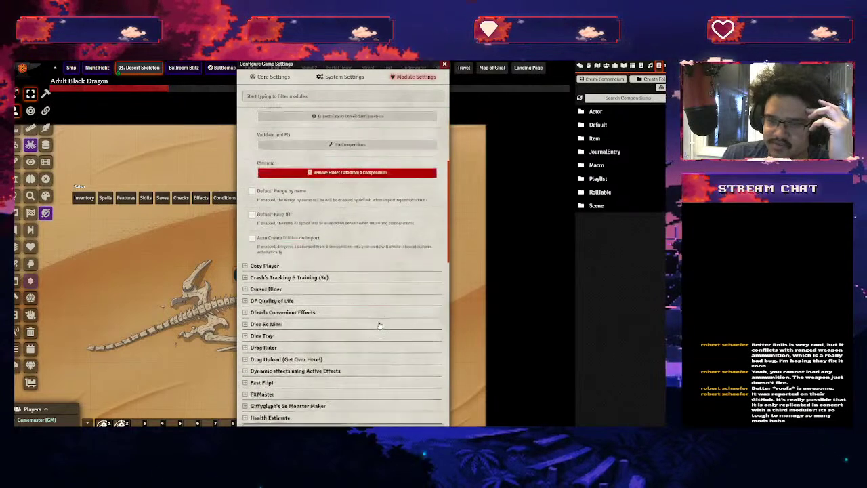
pyautogui.click(618, 113)
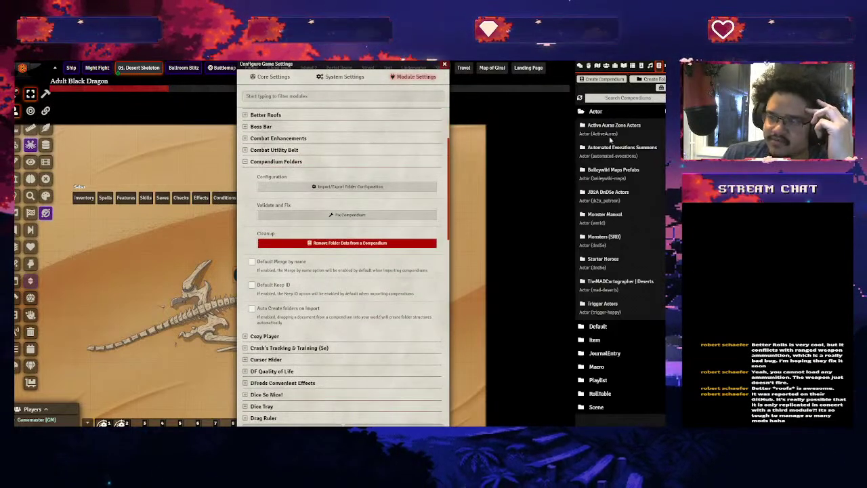
pyautogui.click(620, 110)
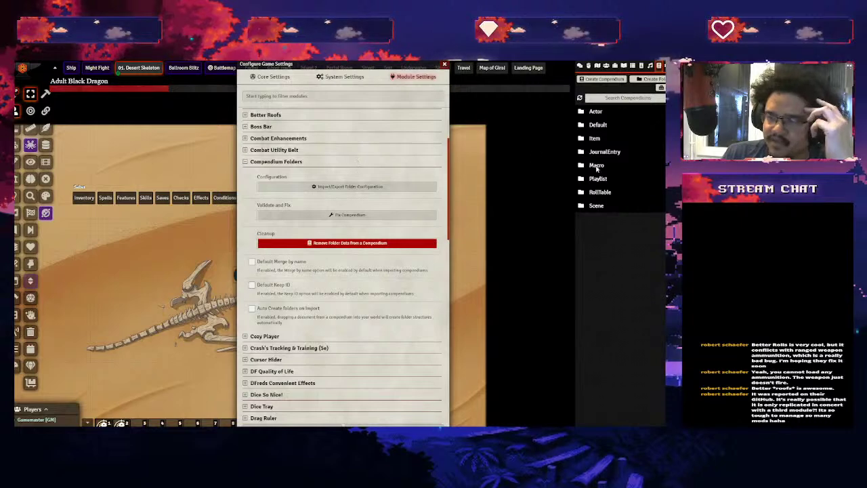
pyautogui.click(599, 179)
pyautogui.click(597, 229)
pyautogui.click(597, 244)
pyautogui.click(597, 244)
pyautogui.click(596, 228)
pyautogui.click(598, 178)
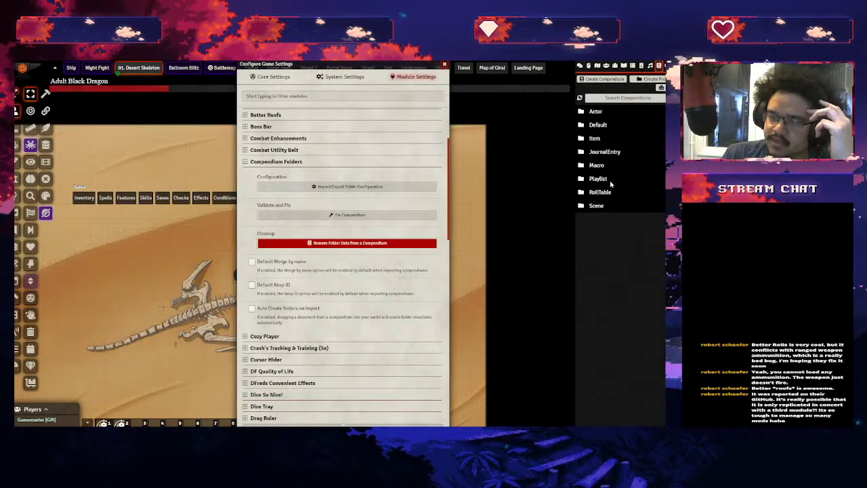
# Collapse the Compendium Folders settings and expand Cozy Player to look over its options
pyautogui.click(265, 162)
pyautogui.click(264, 173)
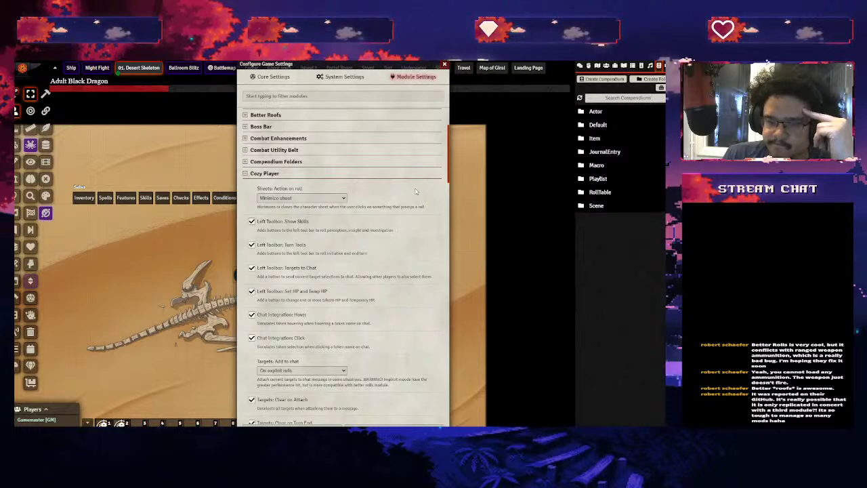
pyautogui.scroll(-3, 380, 222)
pyautogui.scroll(6, 381, 222)
# Show the Saber token's HUD and move the overlapping Inventory and Spells action bar up above the token
pyautogui.rightClick(84, 198)
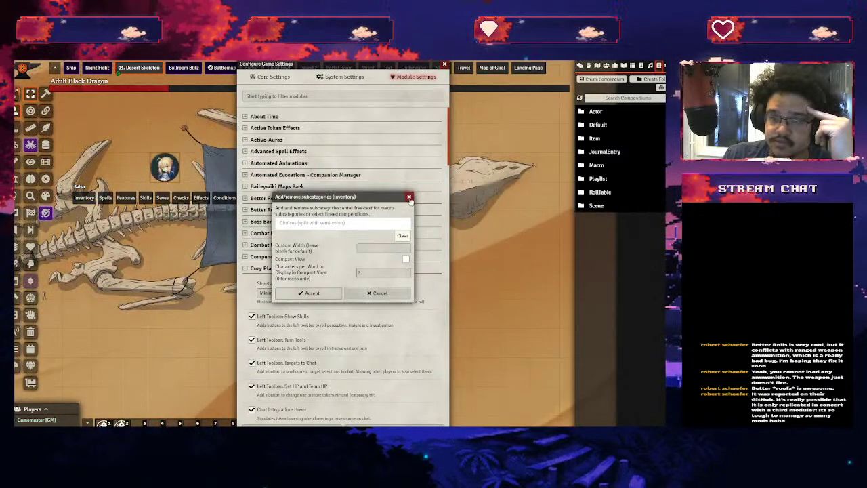
pyautogui.click(410, 198)
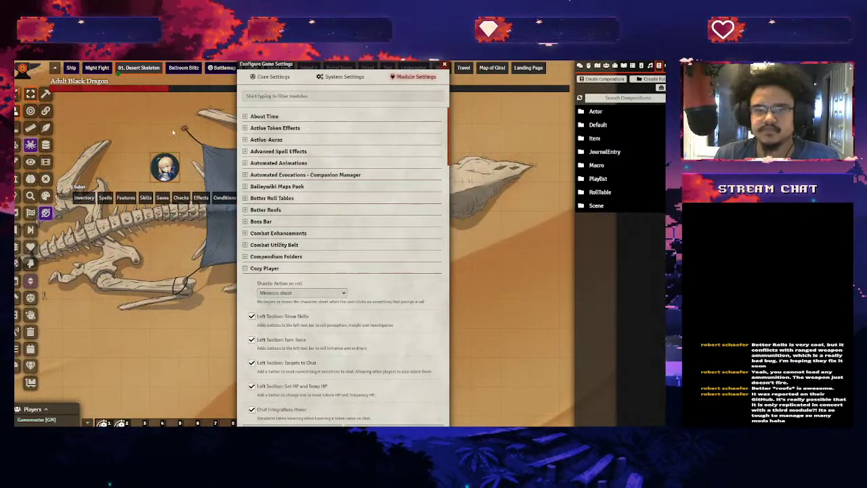
pyautogui.rightClick(162, 166)
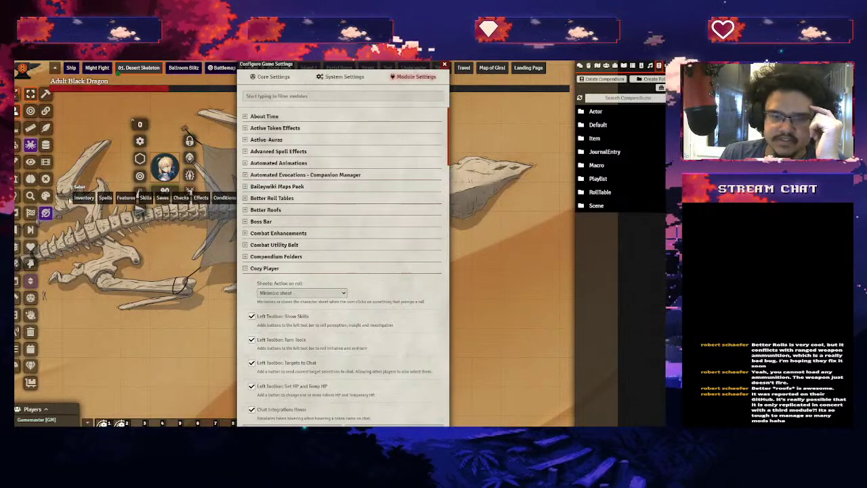
pyautogui.moveTo(74, 199)
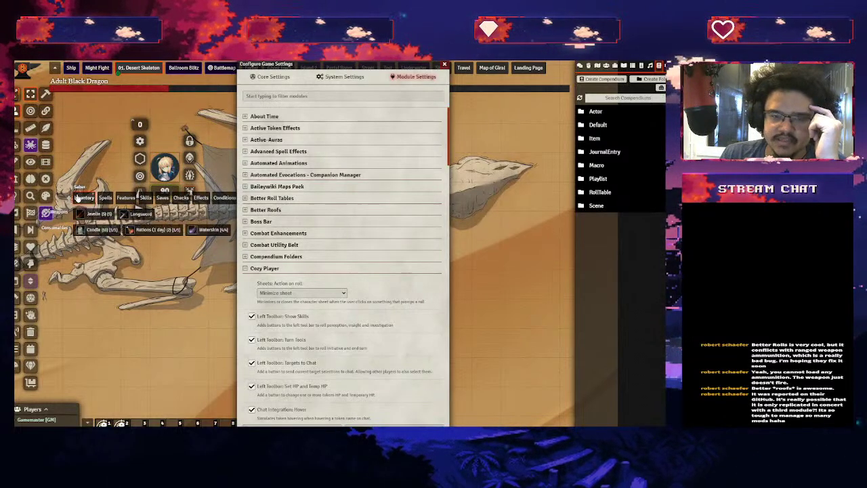
pyautogui.moveTo(74, 198); pyautogui.dragTo(72, 106)
# Examine the Cozy Player toolbar, token tooltip, hotkey and Sheets: Action on roll settings, and collapse the section
pyautogui.scroll(-4, 334, 318)
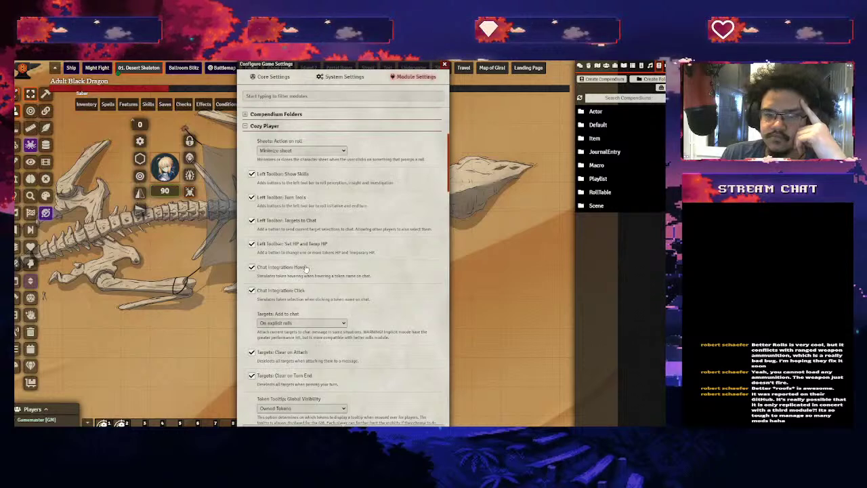
pyautogui.scroll(-5, 306, 268)
pyautogui.scroll(-5, 413, 271)
pyautogui.scroll(-6, 413, 271)
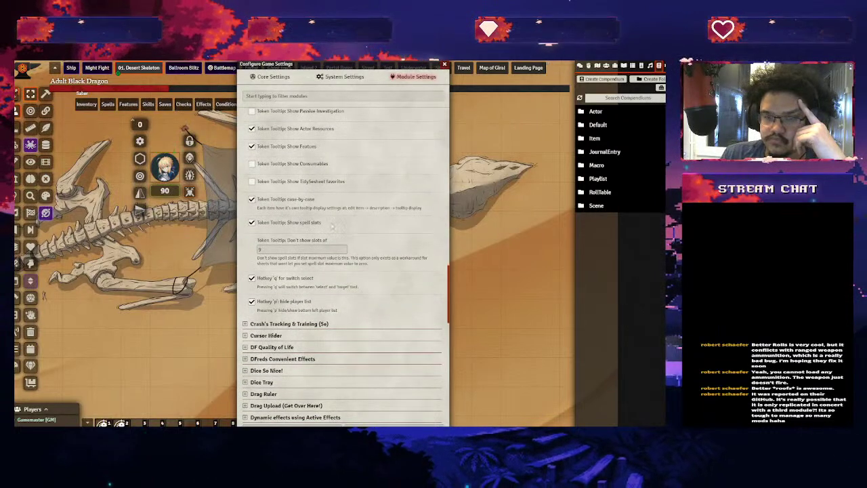
pyautogui.scroll(8, 369, 239)
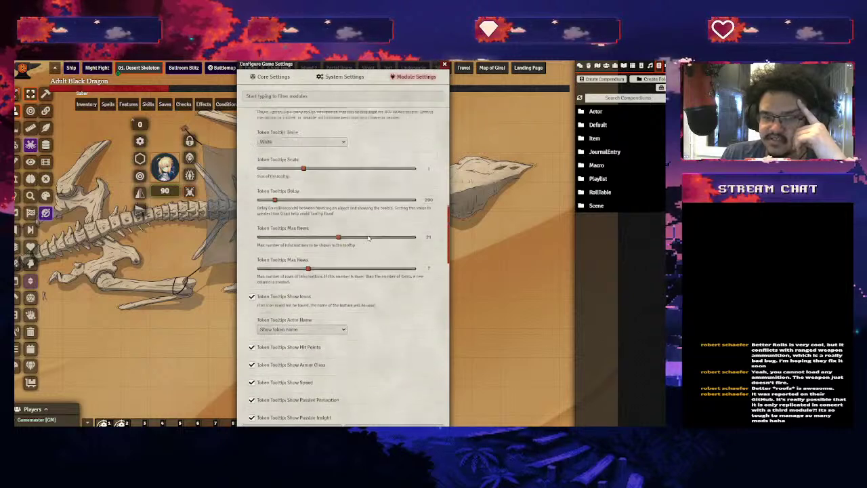
pyautogui.scroll(5, 369, 239)
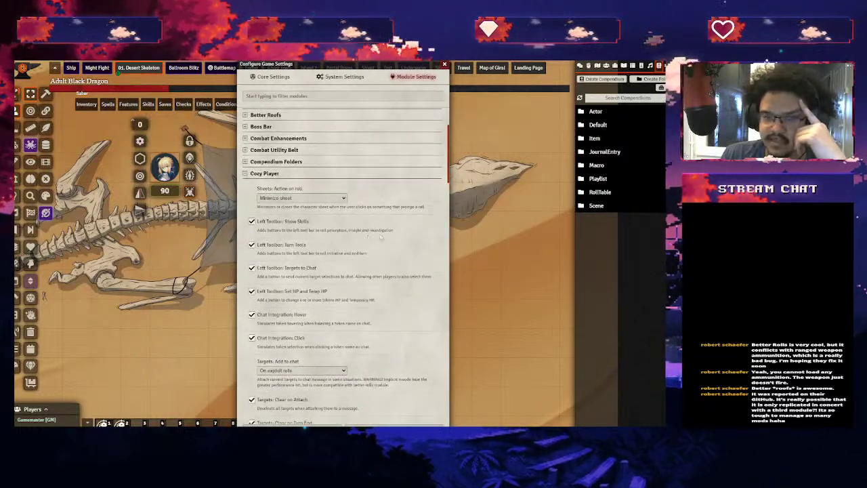
pyautogui.click(290, 198)
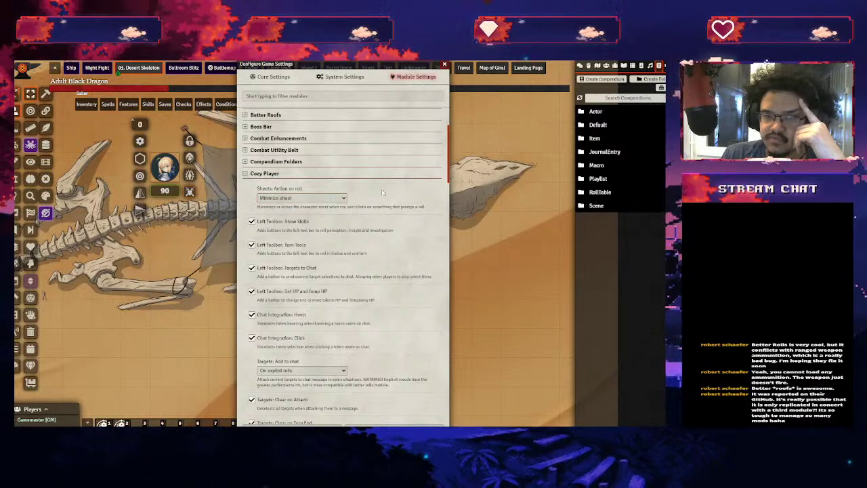
pyautogui.click(293, 205)
pyautogui.click(268, 174)
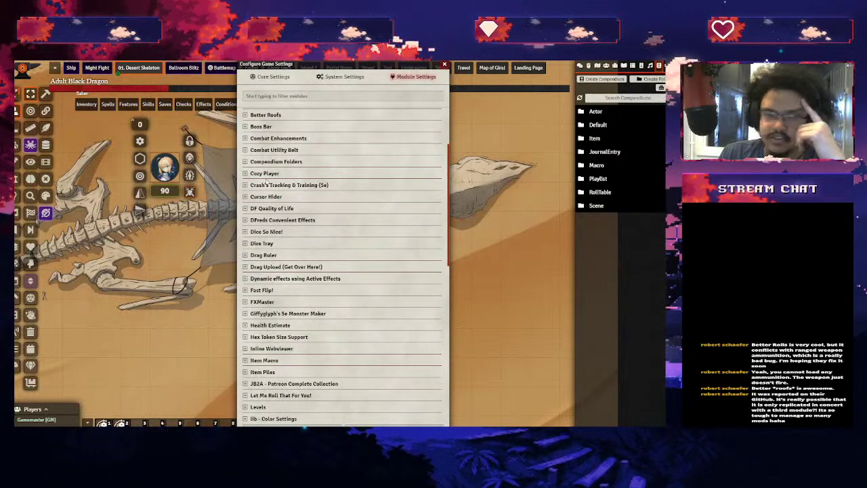
# Expand the Crash's Tracking & Training (5e) settings and open the Saber token's character sheet at its Downtime section
pyautogui.click(286, 186)
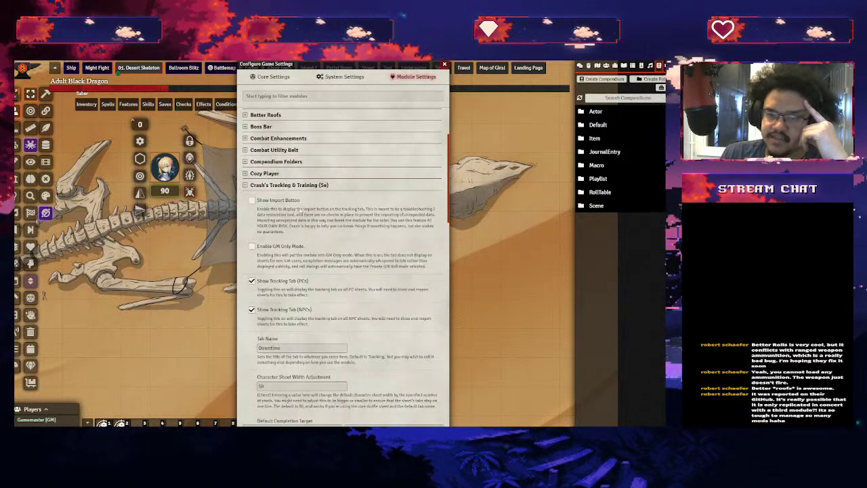
pyautogui.doubleClick(165, 168)
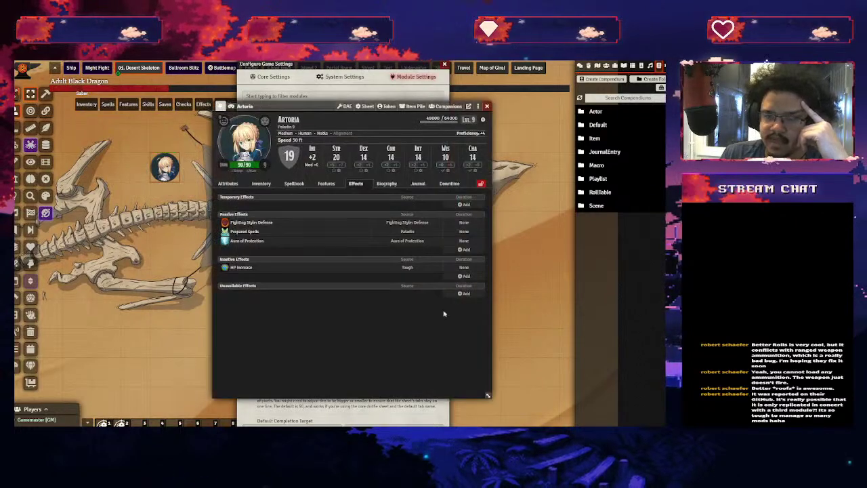
pyautogui.click(449, 183)
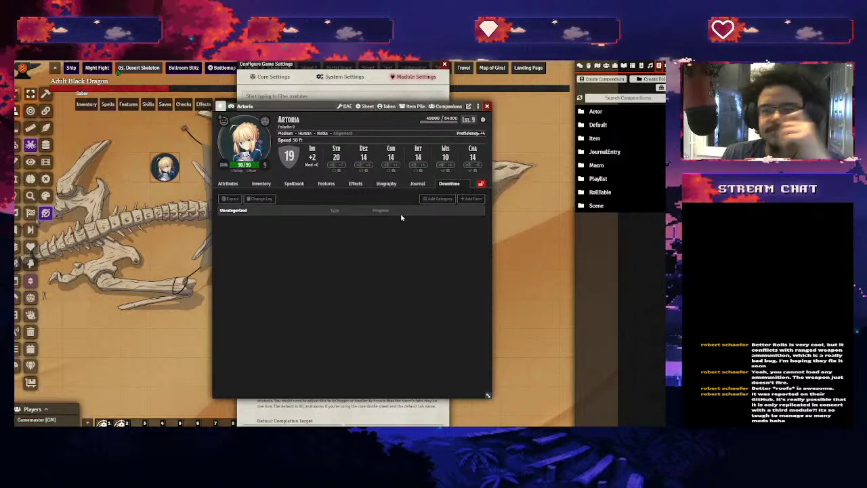
# Add a downtime item named New Item with an Intelligence ability check and a completion target of 300, and roll progress for it
pyautogui.click(470, 199)
pyautogui.click(377, 196)
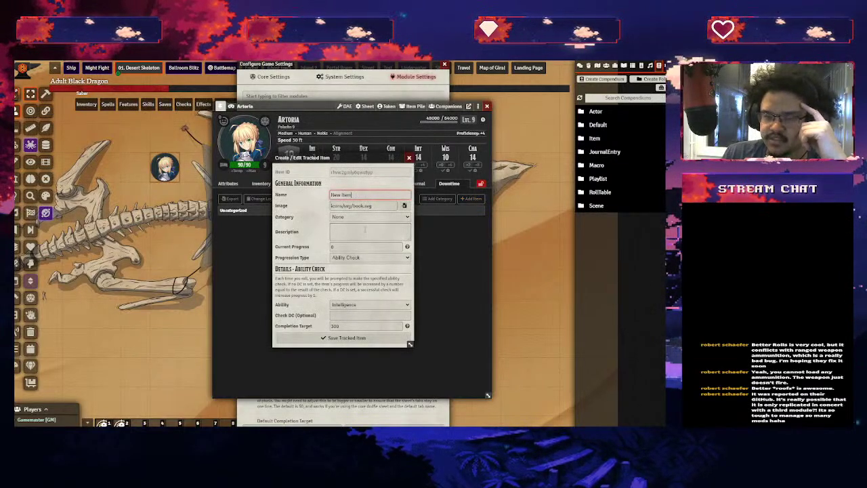
pyautogui.click(365, 230)
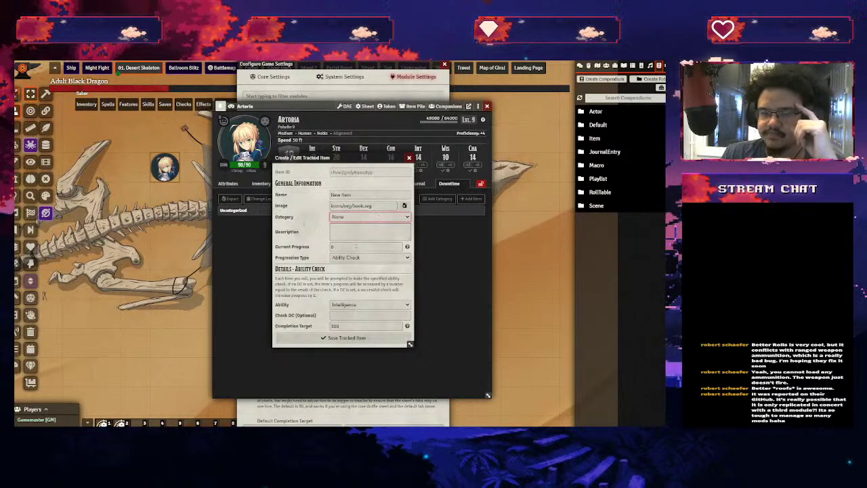
pyautogui.click(353, 248)
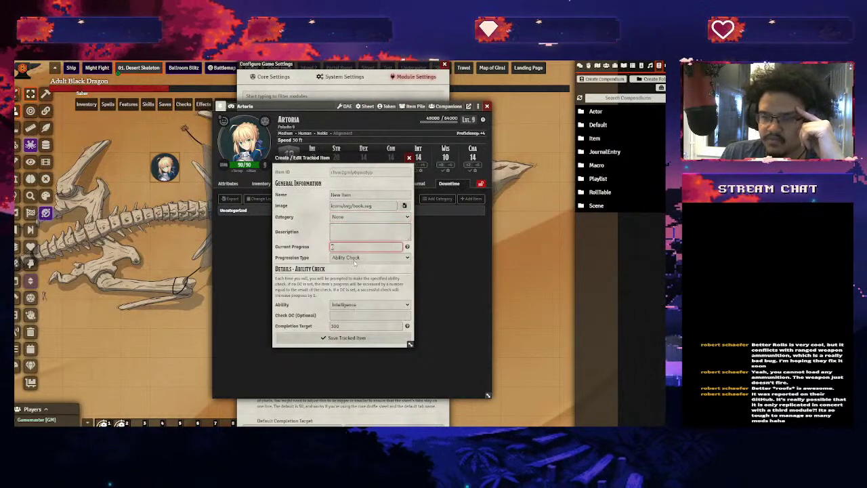
pyautogui.click(391, 258)
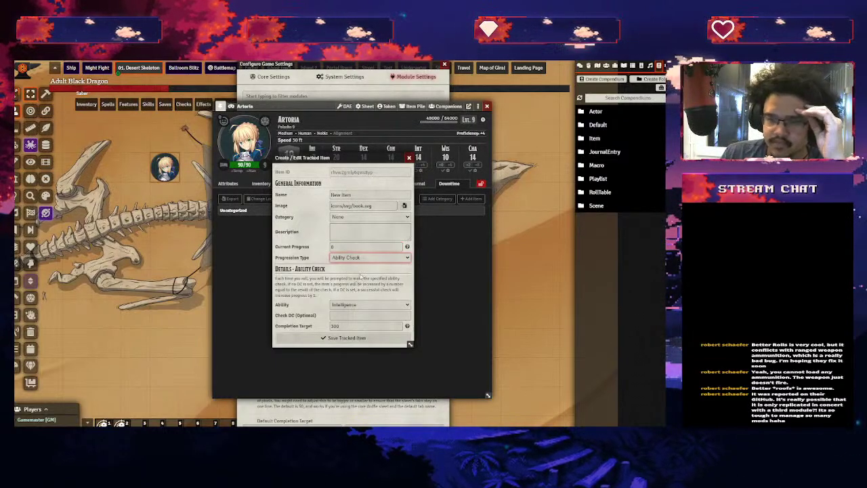
pyautogui.click(339, 292)
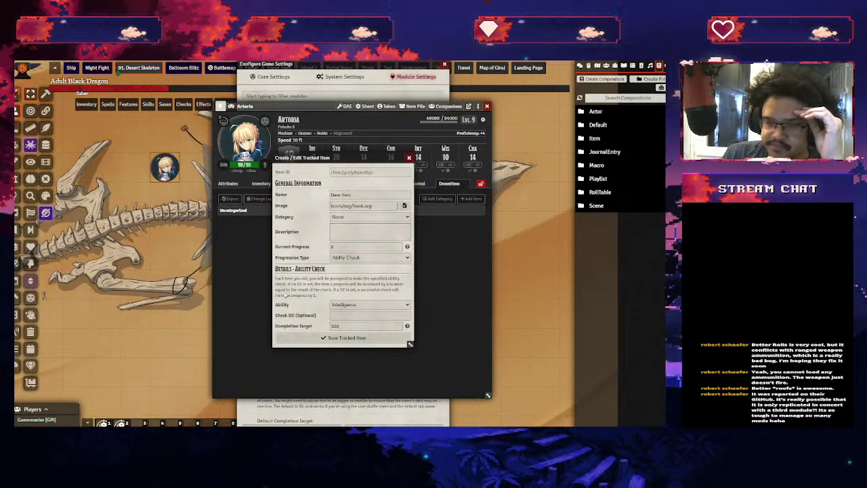
pyautogui.click(363, 305)
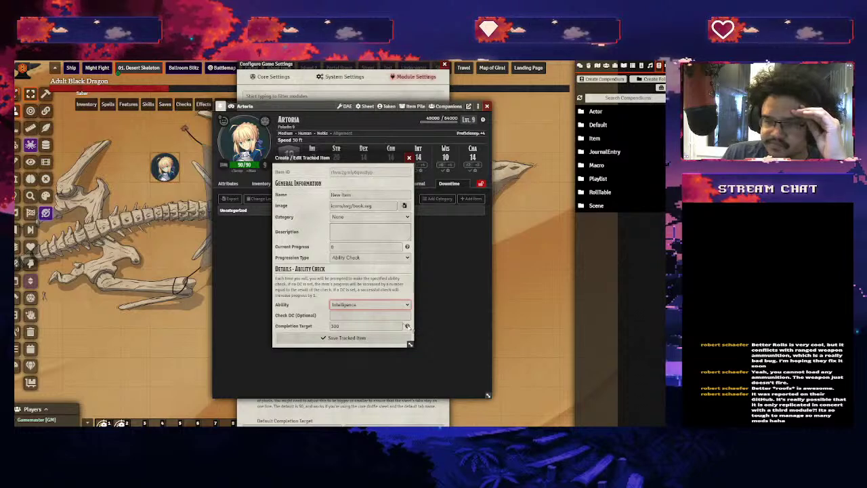
pyautogui.moveTo(407, 326)
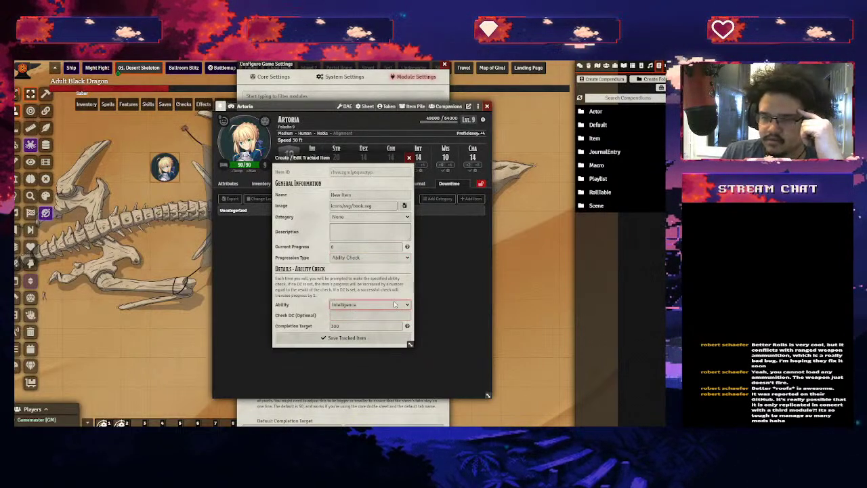
pyautogui.doubleClick(339, 326)
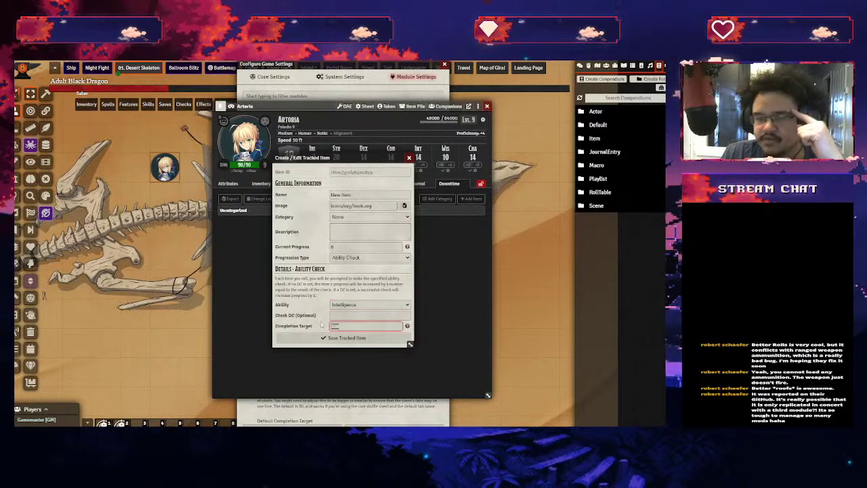
pyautogui.click(347, 338)
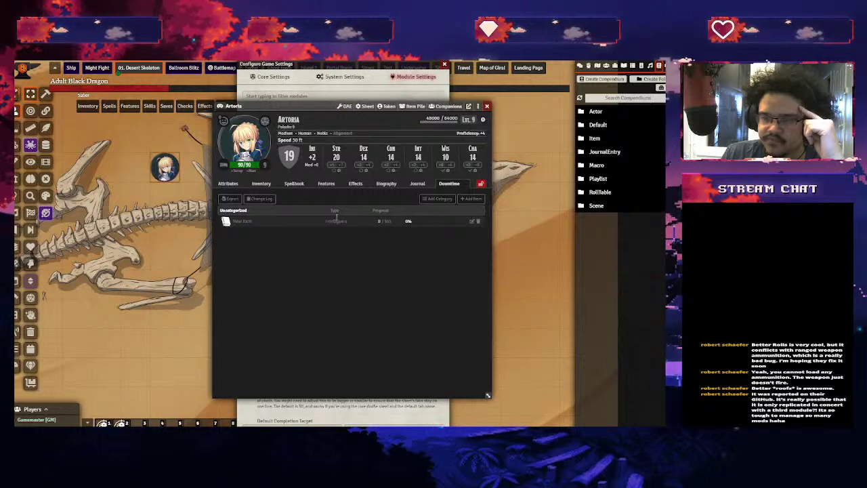
pyautogui.click(226, 222)
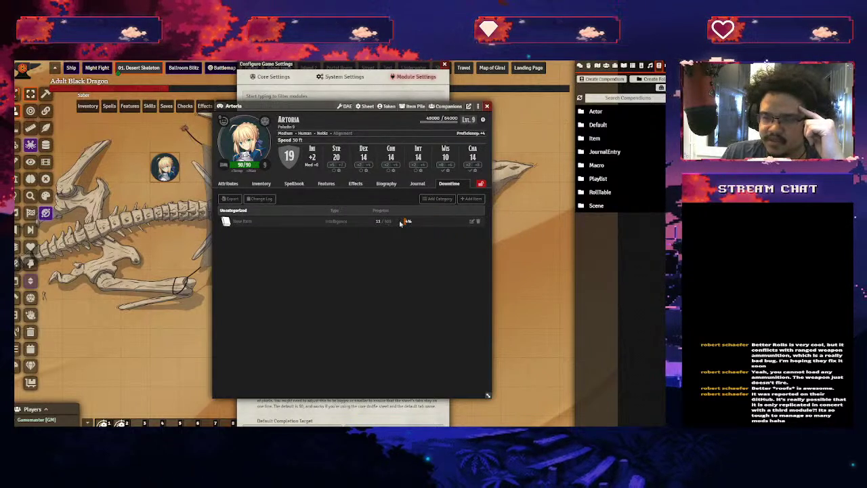
# Delete the New Item entry from the character's Downtime list and close the character sheet
pyautogui.click(478, 222)
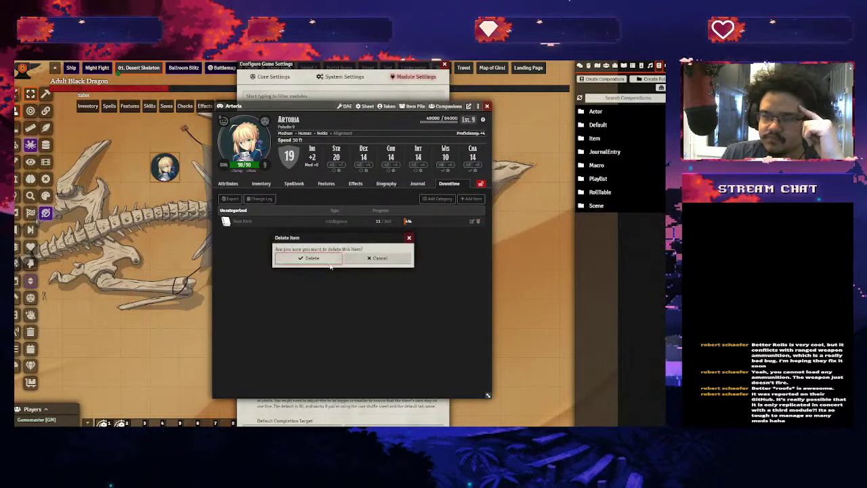
pyautogui.click(320, 259)
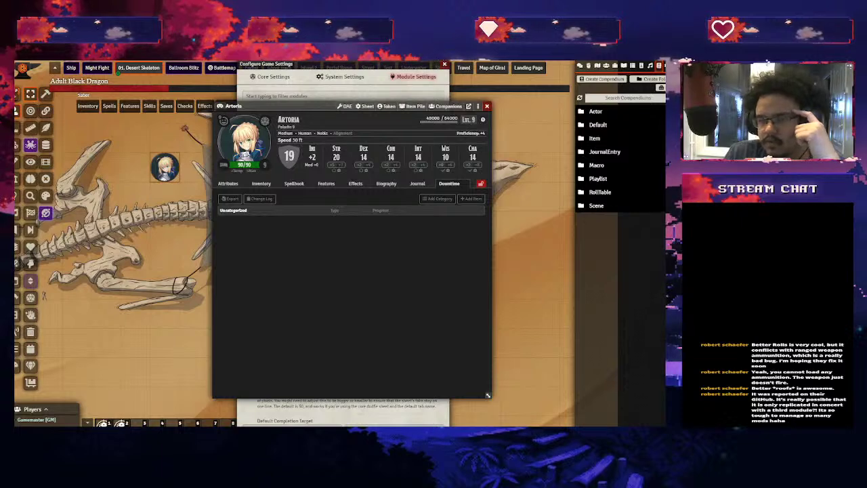
pyautogui.press('Escape')
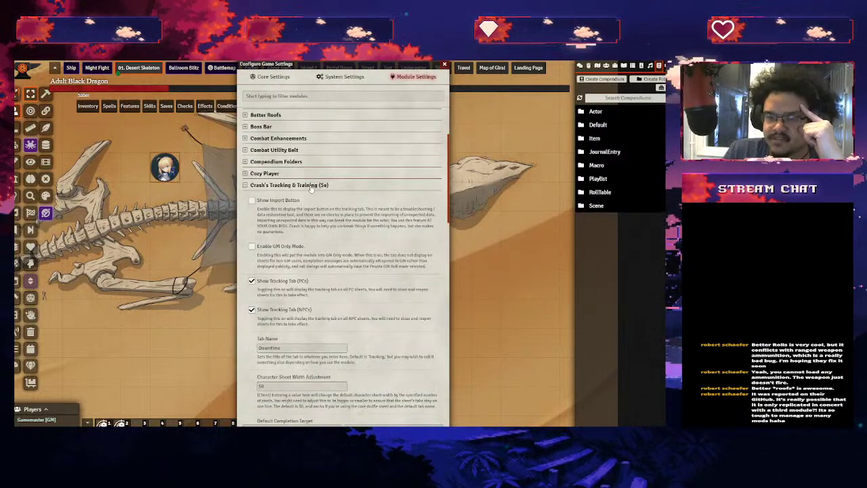
# Collapse the Crash's Tracking & Training (5e) settings and examine the Cursor Hider permission, toggle key and Hide by Default options
pyautogui.click(310, 187)
pyautogui.click(264, 196)
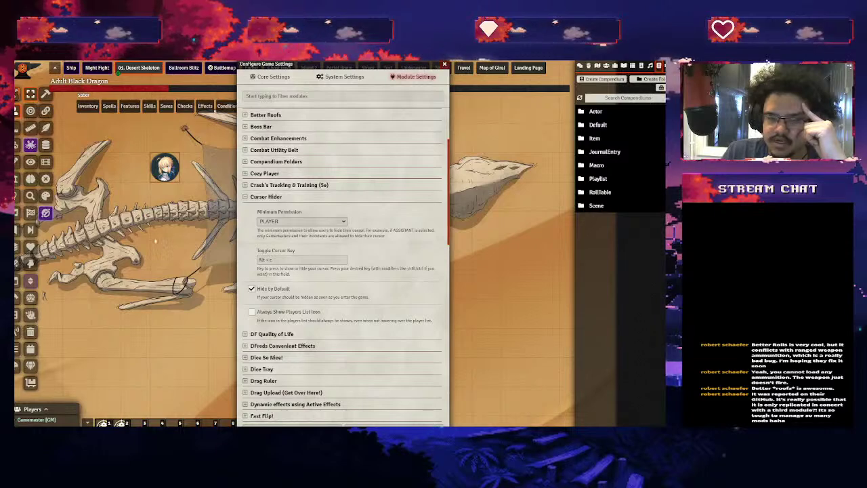
pyautogui.scroll(2, 162, 230)
pyautogui.scroll(-2, 169, 204)
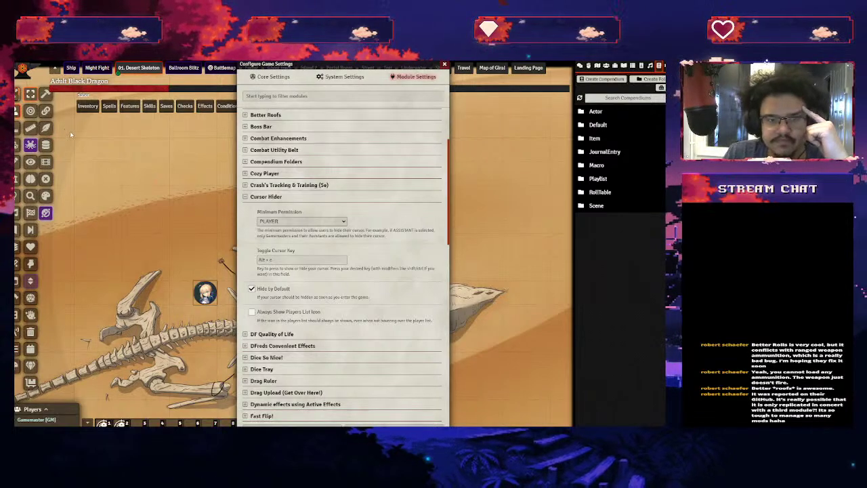
pyautogui.scroll(3, 135, 176)
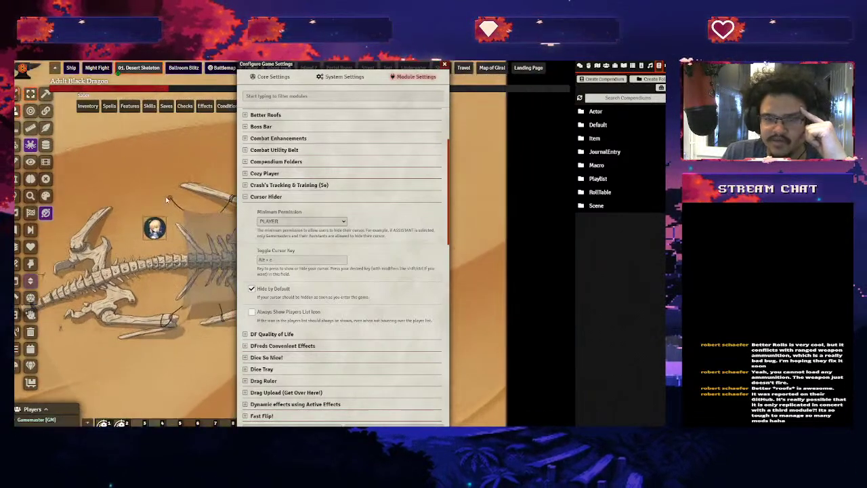
pyautogui.scroll(-3, 143, 183)
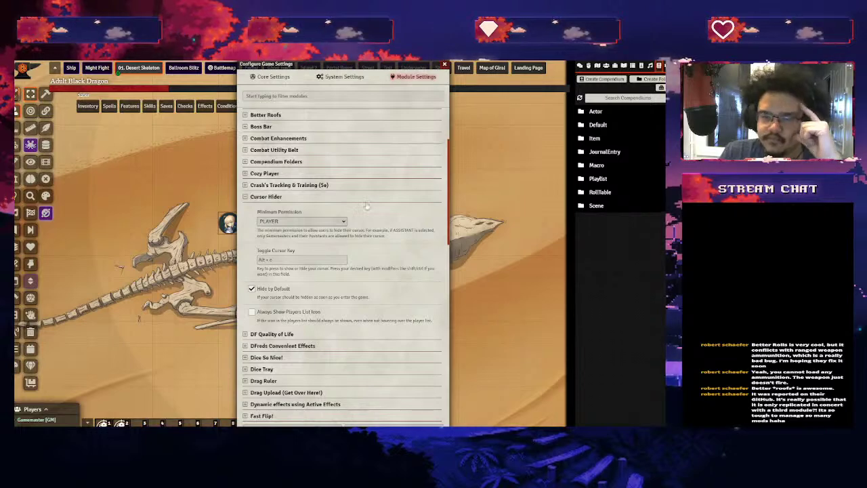
pyautogui.scroll(-2, 158, 215)
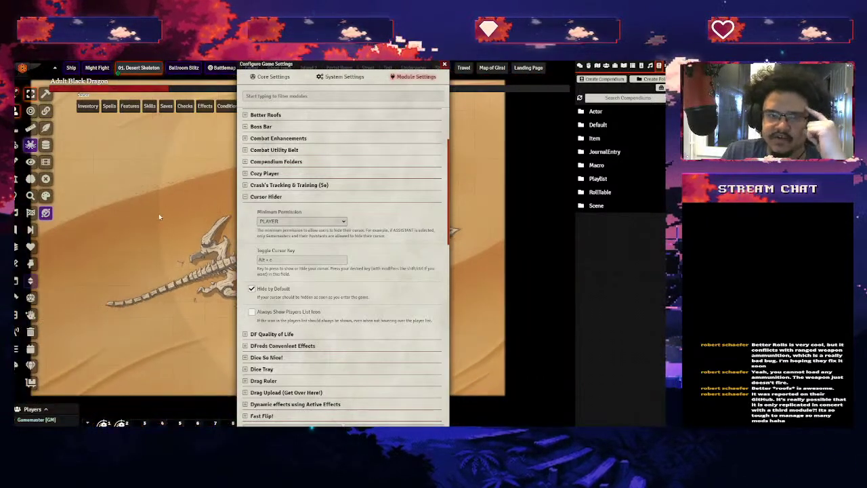
pyautogui.scroll(3, 157, 215)
pyautogui.scroll(-3, 158, 216)
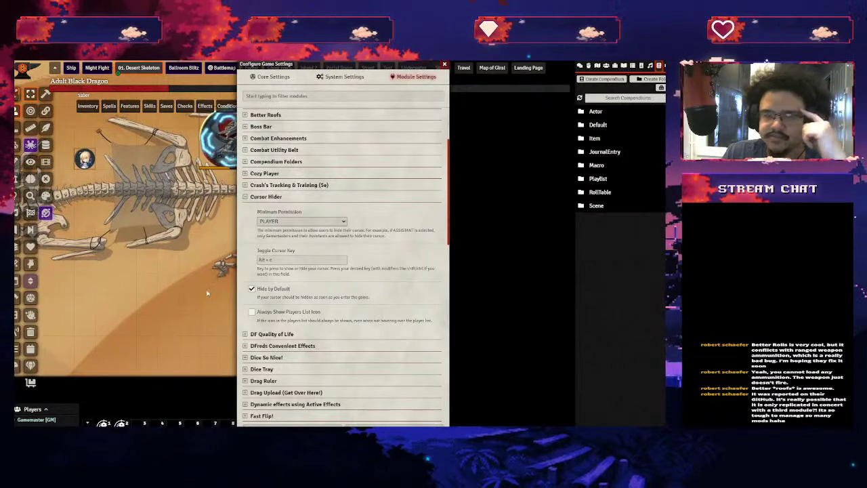
pyautogui.click(259, 197)
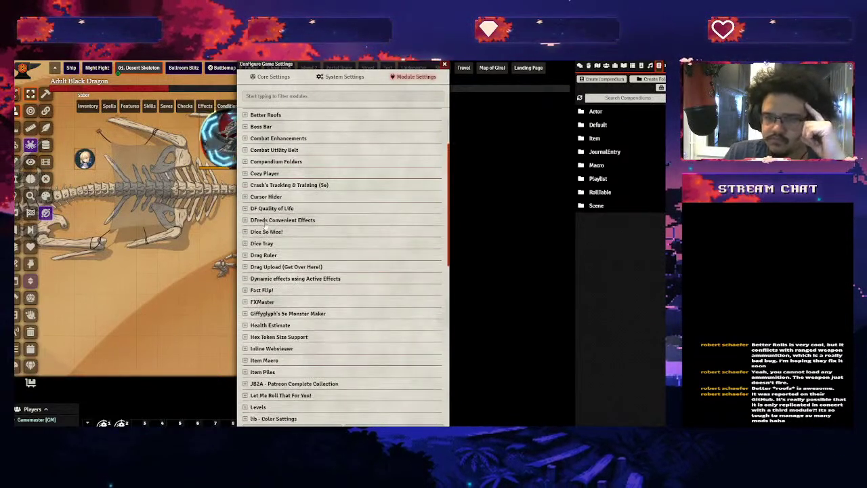
# Expand the DF Quality of Life settings and run the animated transition of the Desert Skeleton scene to night
pyautogui.click(277, 209)
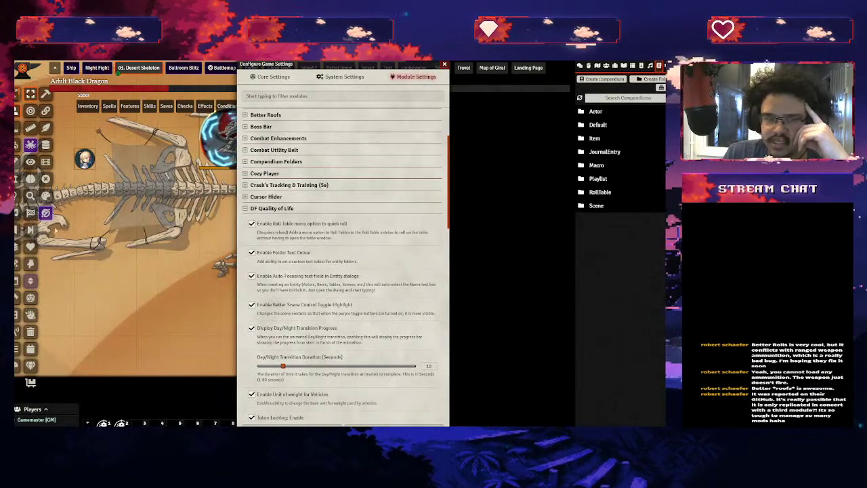
pyautogui.click(39, 215)
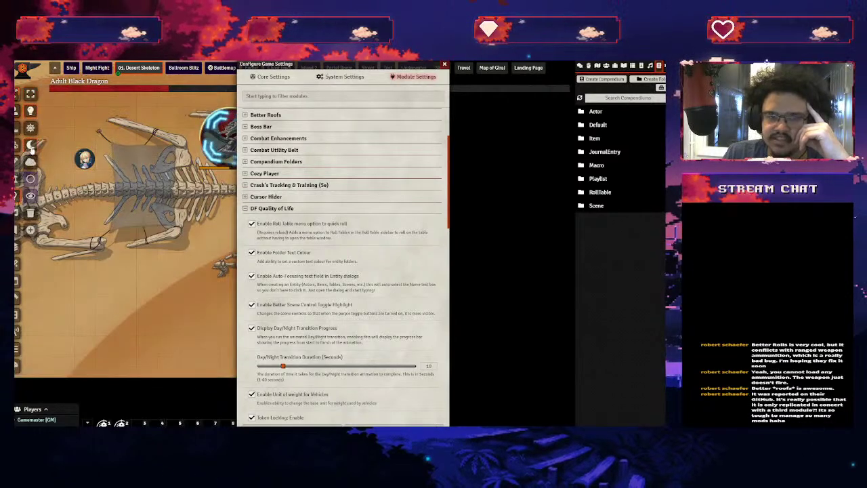
pyautogui.click(31, 145)
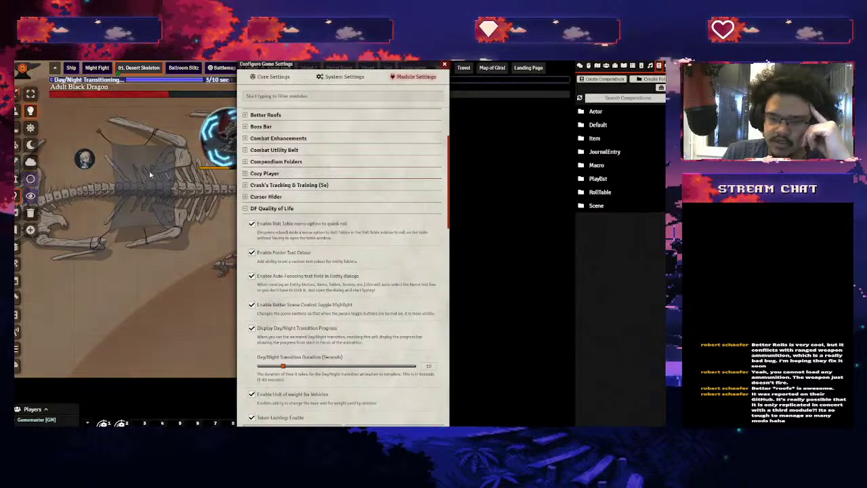
# Review the remaining DF Quality of Life options, collapse the section and transition the scene back to daylight
pyautogui.scroll(-3, 273, 315)
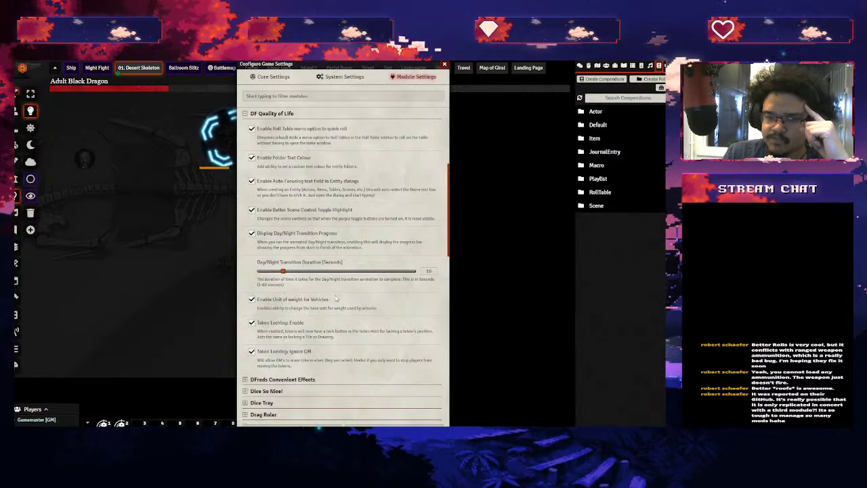
pyautogui.scroll(2, 340, 296)
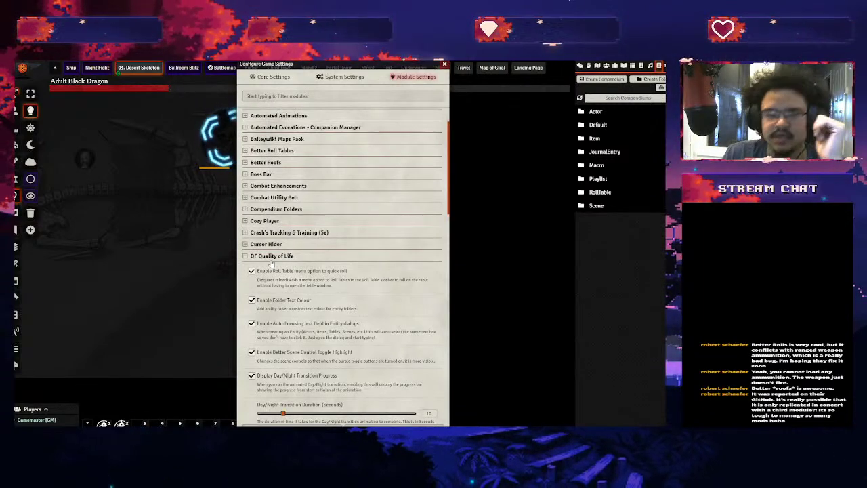
pyautogui.click(310, 256)
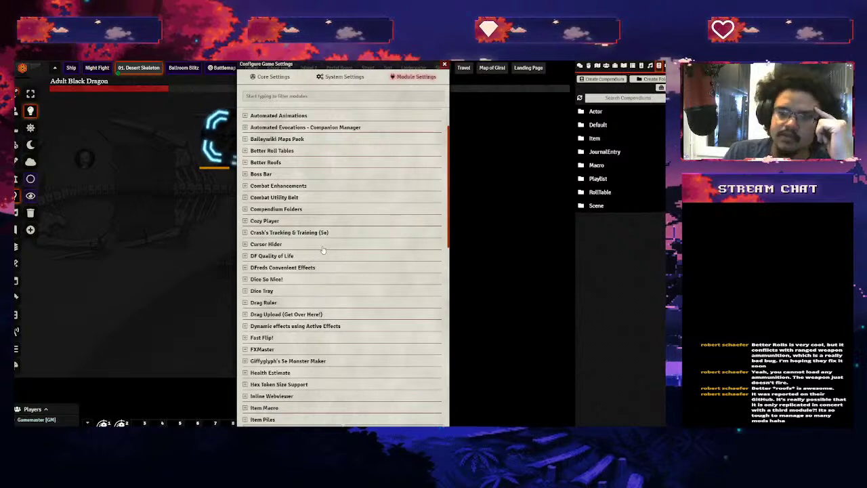
pyautogui.click(31, 161)
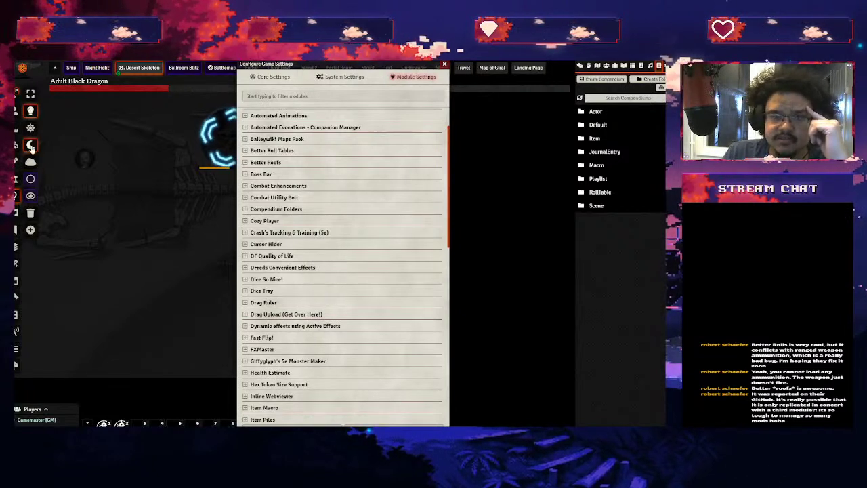
# Review the DFreds Convenient Effects permission, integration and status effect settings, and close the game settings
pyautogui.click(278, 268)
pyautogui.scroll(-2, 399, 294)
pyautogui.scroll(-1, 399, 294)
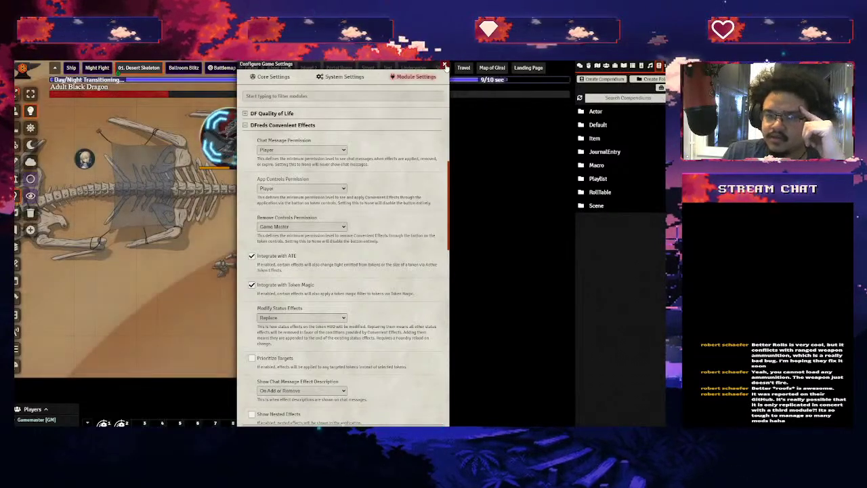
pyautogui.click(445, 65)
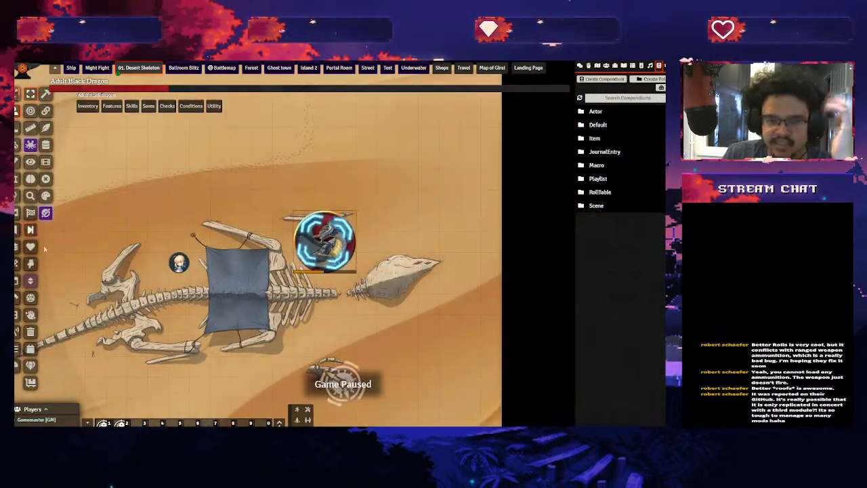
# Open and enlarge the Convenient Effects list, show the chat log and apply the Paralyzed condition to the Adult Black Dragon
pyautogui.click(30, 314)
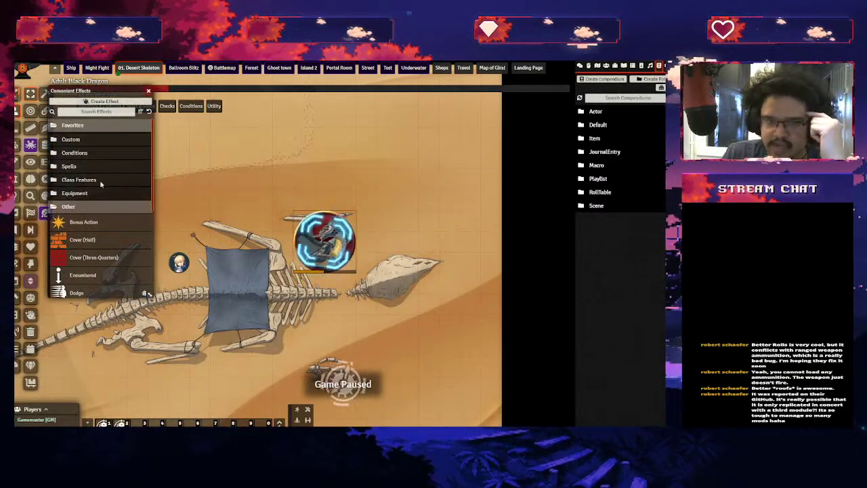
pyautogui.click(105, 207)
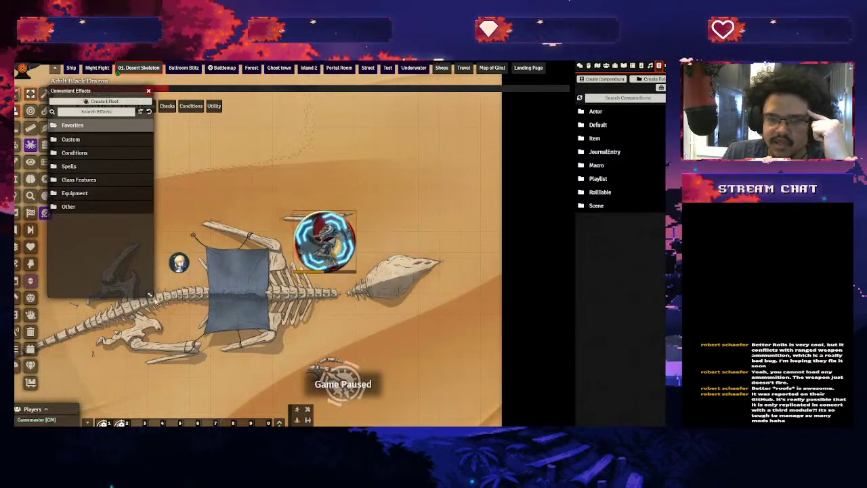
pyautogui.moveTo(150, 295); pyautogui.dragTo(207, 341)
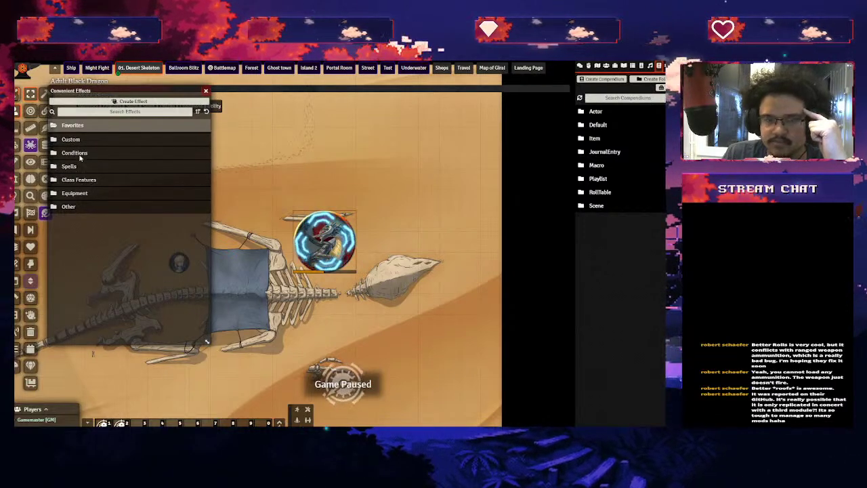
pyautogui.click(78, 154)
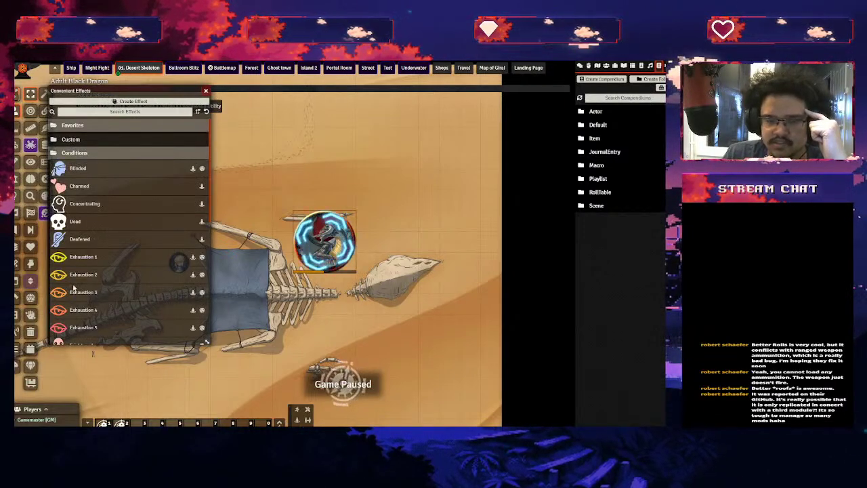
pyautogui.scroll(-5, 73, 288)
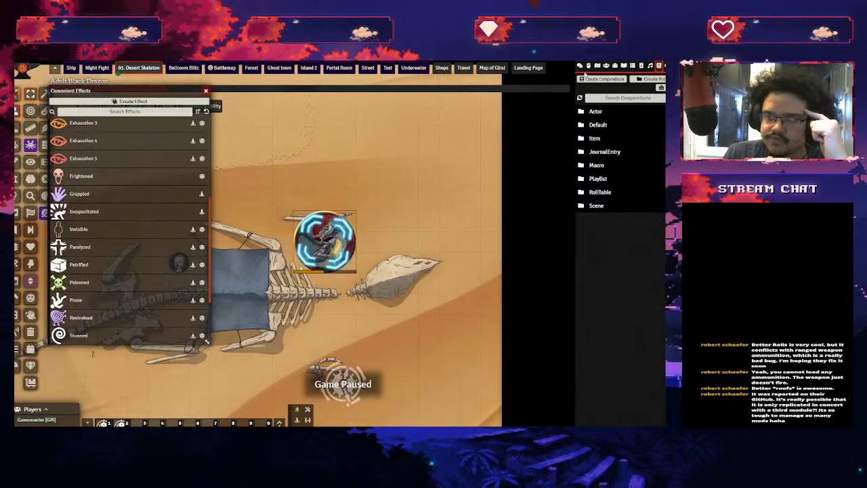
pyautogui.click(580, 67)
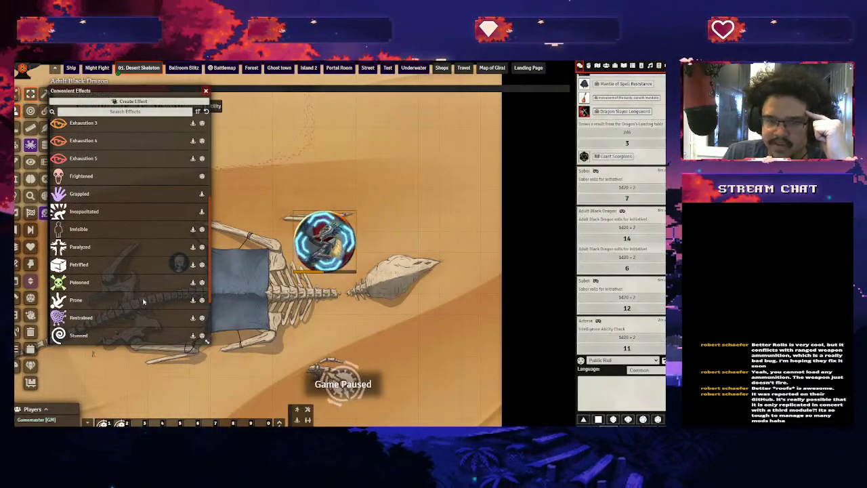
pyautogui.click(79, 248)
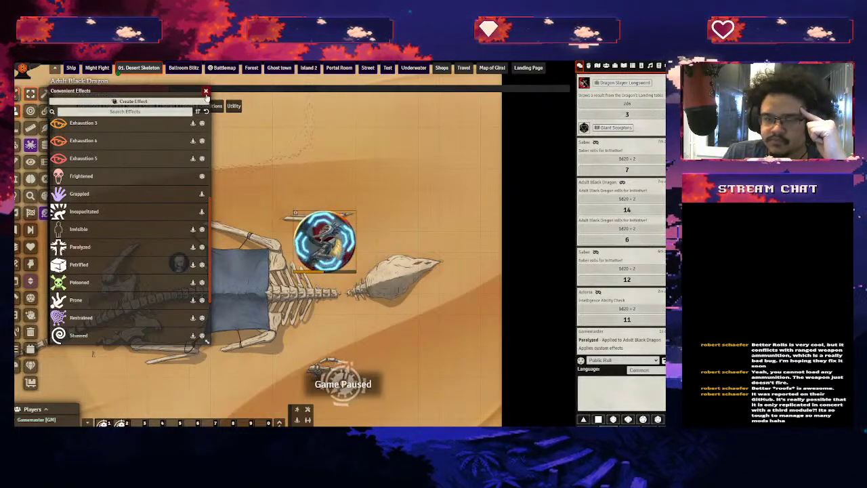
# Examine the attribute changes configured in the Paralyzed effect, and close its configuration and the Convenient Effects list
pyautogui.rightClick(89, 248)
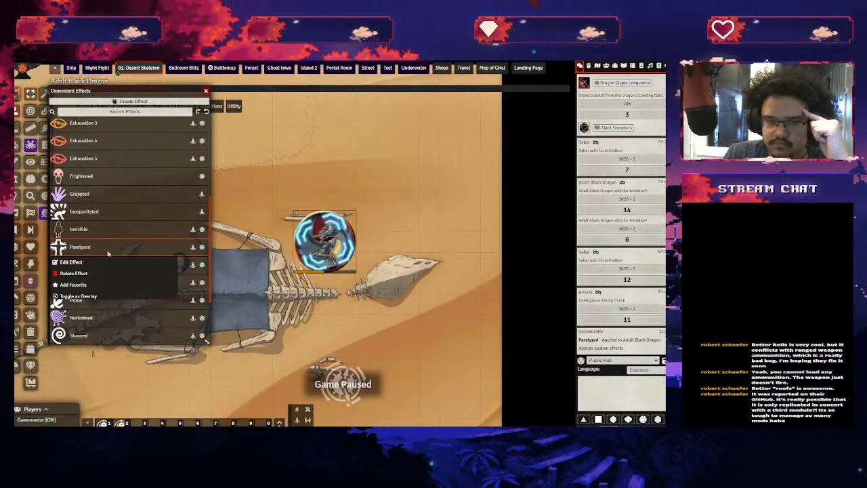
pyautogui.click(78, 262)
pyautogui.click(372, 234)
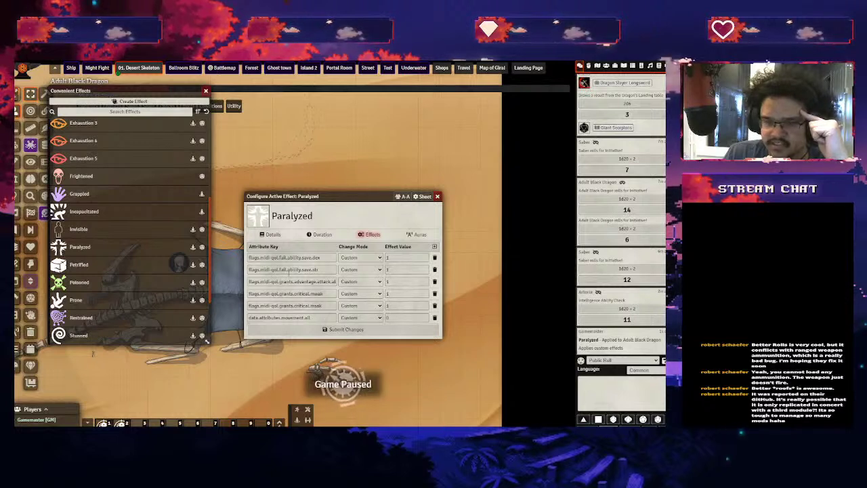
pyautogui.moveTo(260, 281); pyautogui.dragTo(319, 281)
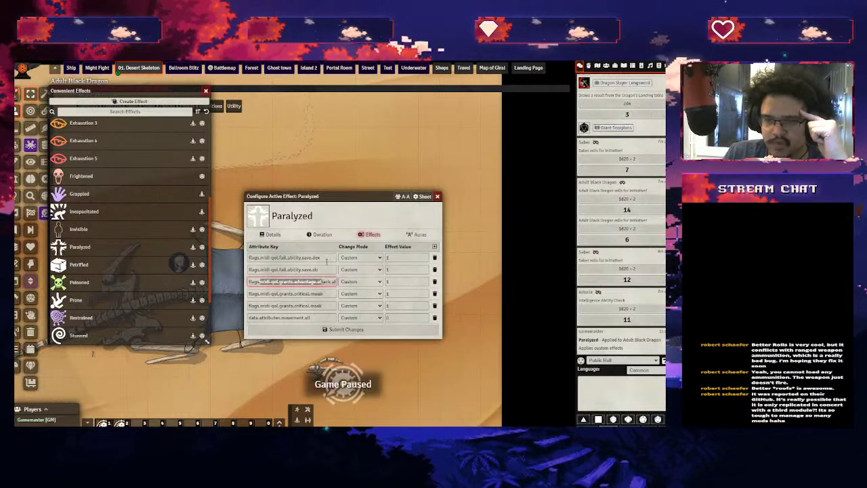
pyautogui.click(438, 196)
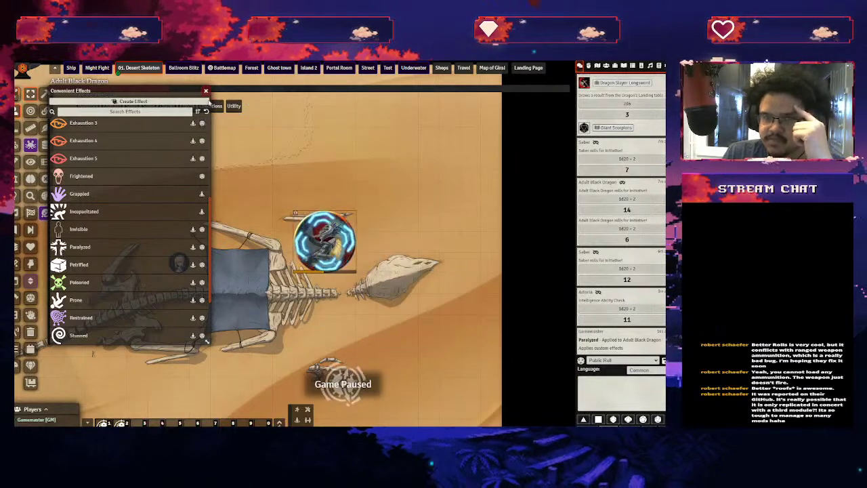
pyautogui.press('Escape')
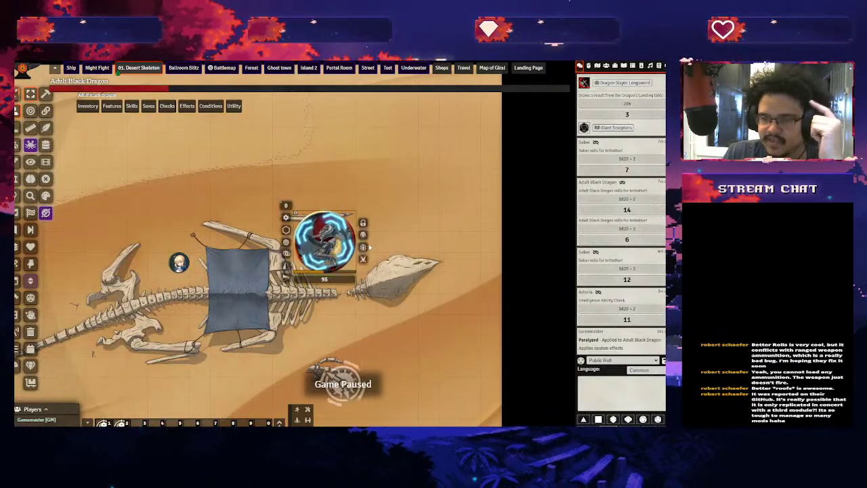
# Remove the Paralyzed condition from the Adult Black Dragon through its token's status effects and apply it again
pyautogui.click(364, 248)
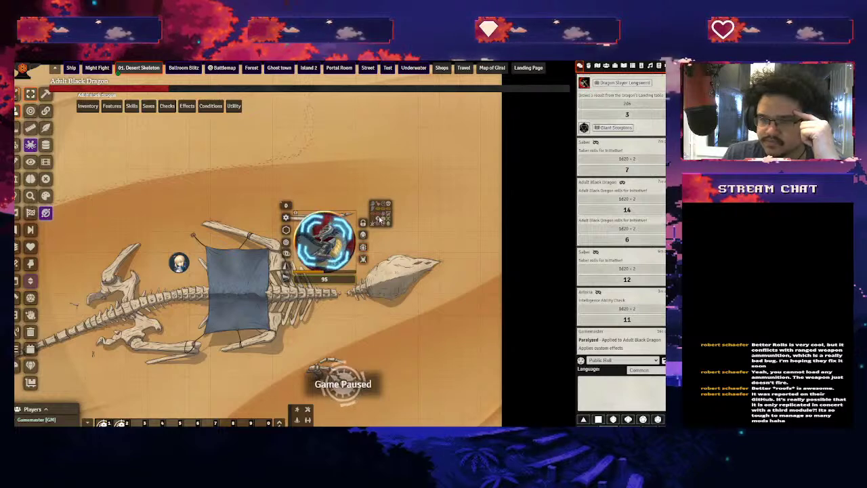
pyautogui.click(380, 219)
pyautogui.click(381, 219)
# Move the Saber token beside the Adult Black Dragon, attack it with the Longsword, and inspect the damage roll's dice in chat
pyautogui.moveTo(178, 263); pyautogui.dragTo(285, 222)
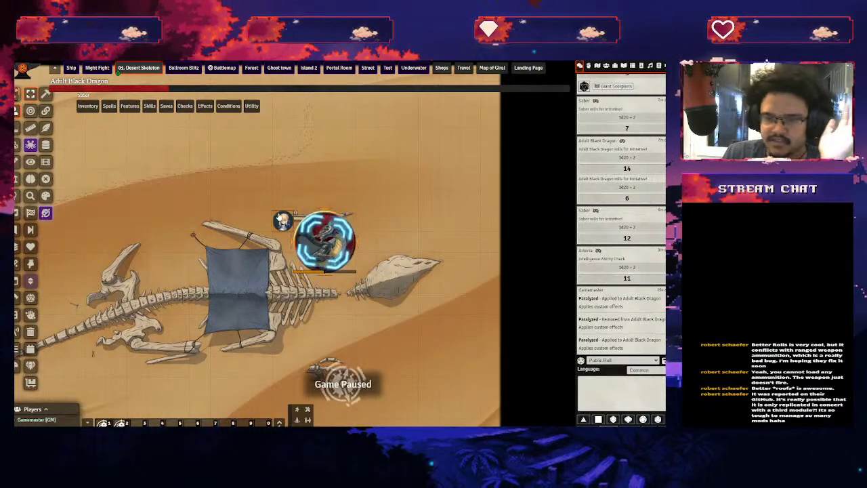
pyautogui.moveTo(76, 106)
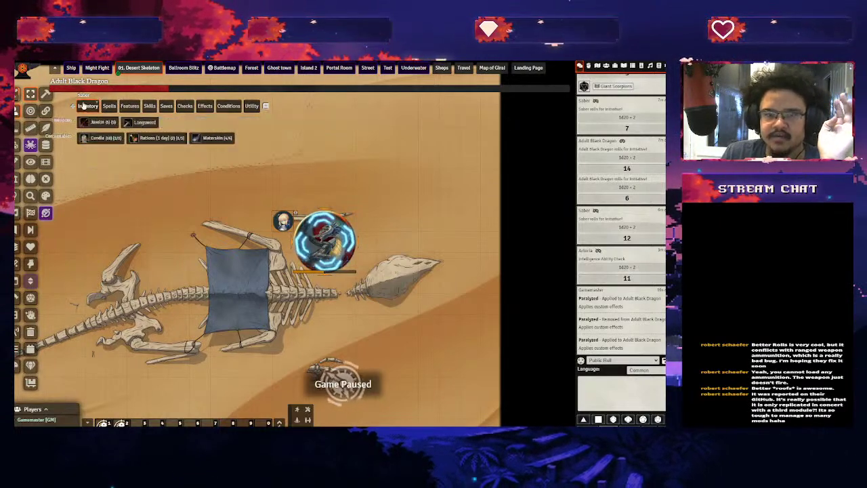
pyautogui.moveTo(130, 107)
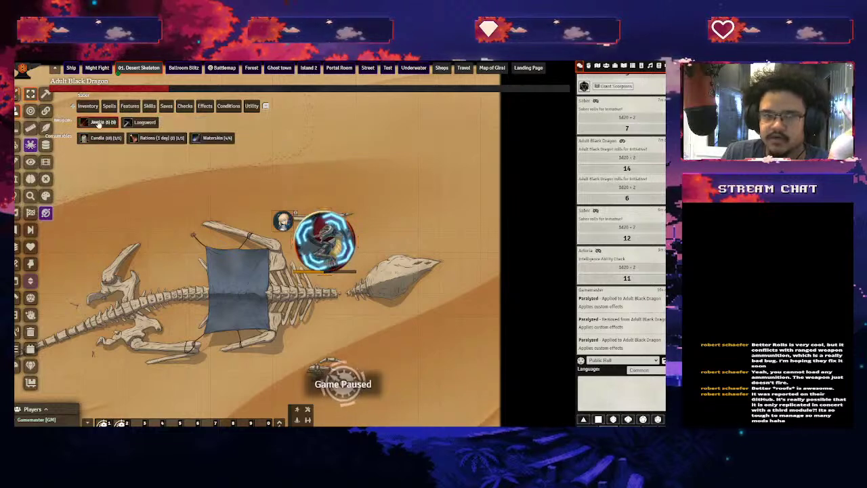
pyautogui.click(141, 125)
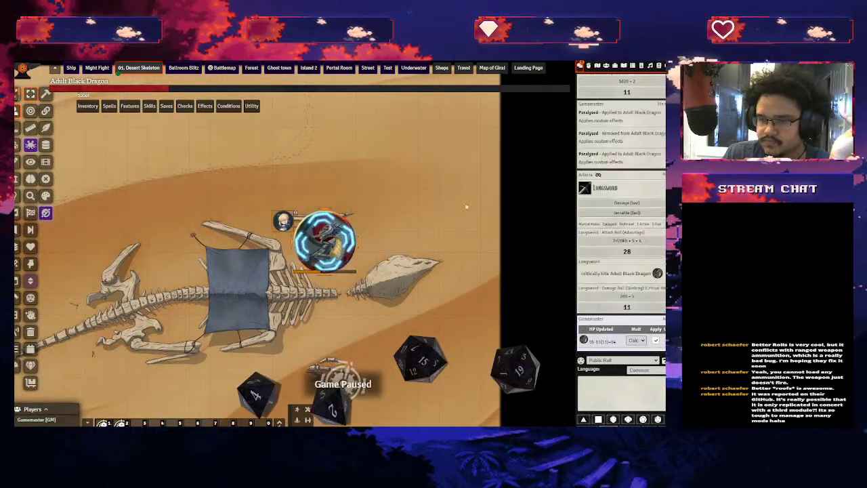
pyautogui.click(607, 303)
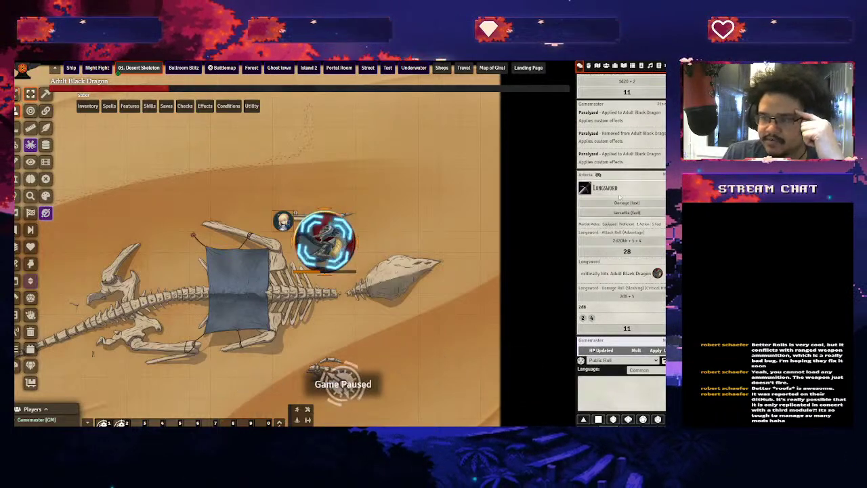
pyautogui.click(617, 299)
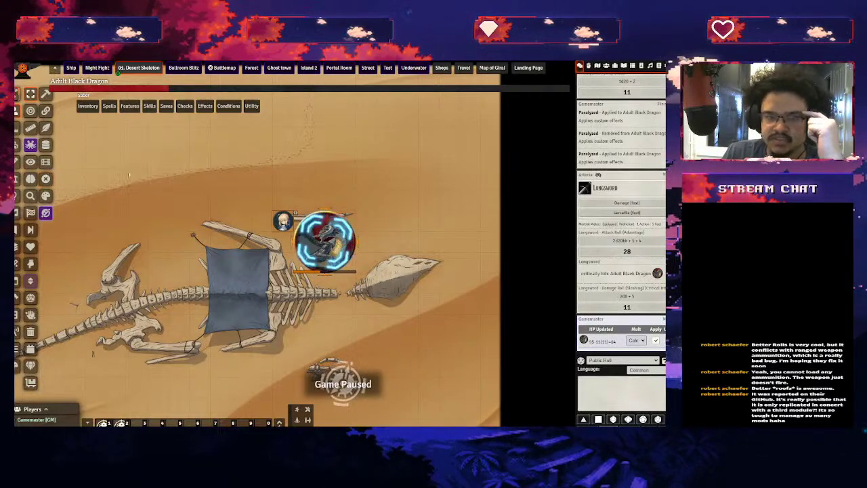
# Remove the Paralyzed condition from the Adult Black Dragon through its token's status effects and move the Saber token away from it
pyautogui.rightClick(324, 240)
pyautogui.click(363, 248)
pyautogui.click(376, 221)
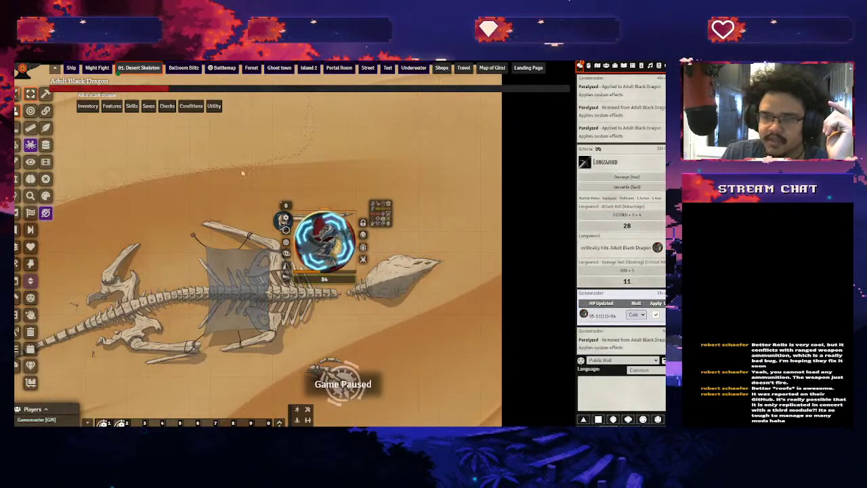
pyautogui.moveTo(282, 221); pyautogui.dragTo(198, 174)
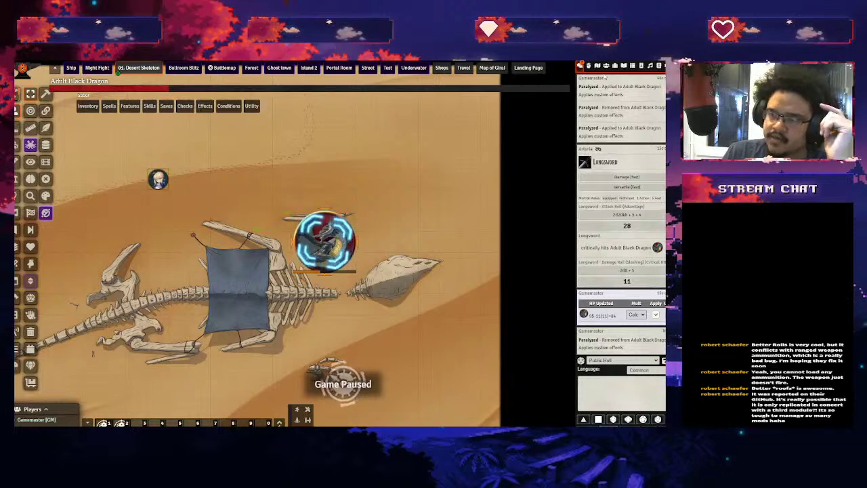
# Place the Locust actor's token on the scene above the dragon skeleton and open its character sheet at the first-level spells
pyautogui.click(606, 65)
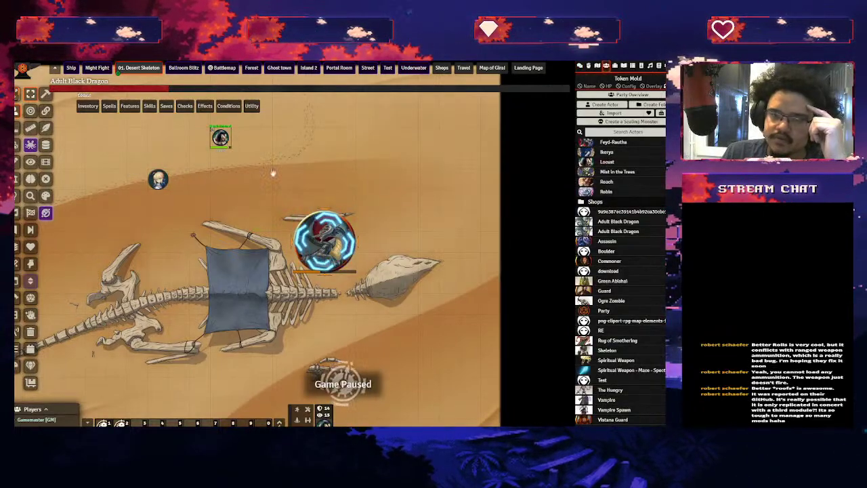
pyautogui.doubleClick(219, 136)
pyautogui.scroll(-2, 223, 299)
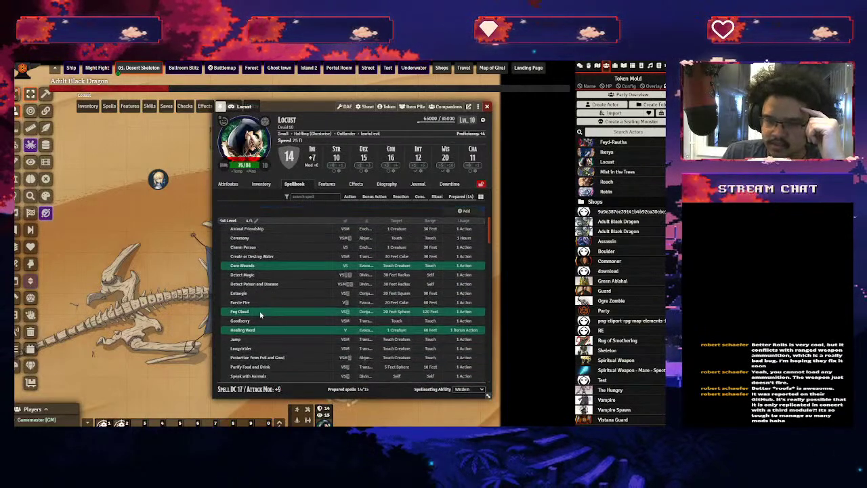
# Cast Locust's Faerie Fire without consuming a spell slot, ending existing concentration, place its template over the Adult Black Dragon, and review the chat log
pyautogui.click(226, 302)
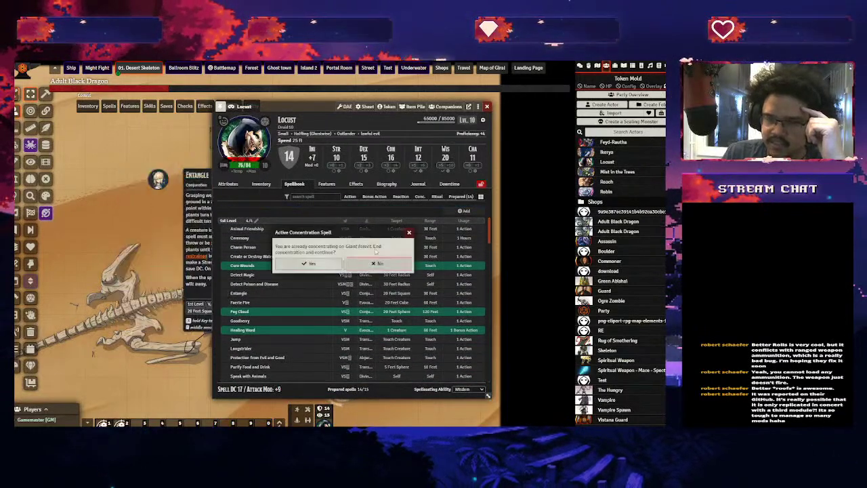
pyautogui.click(408, 233)
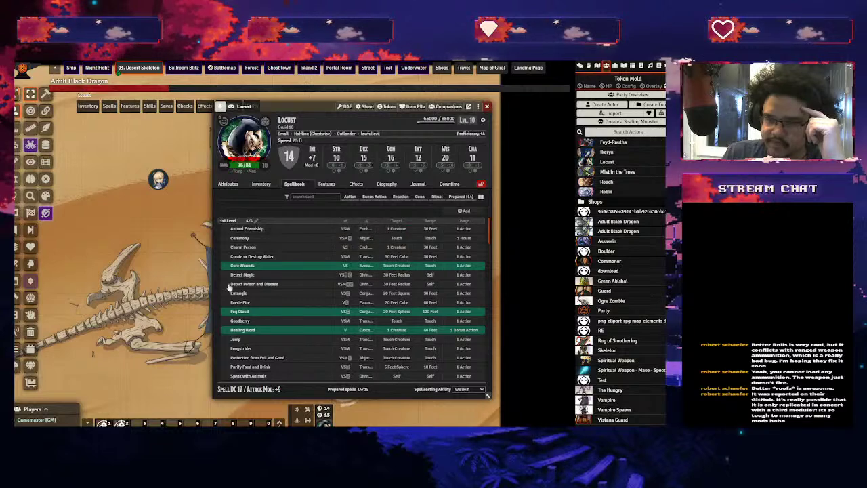
pyautogui.click(227, 301)
pyautogui.click(331, 270)
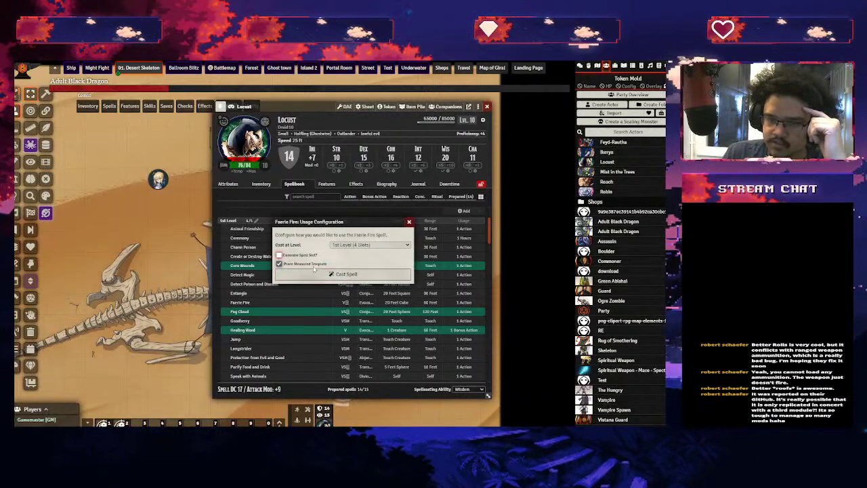
pyautogui.click(311, 274)
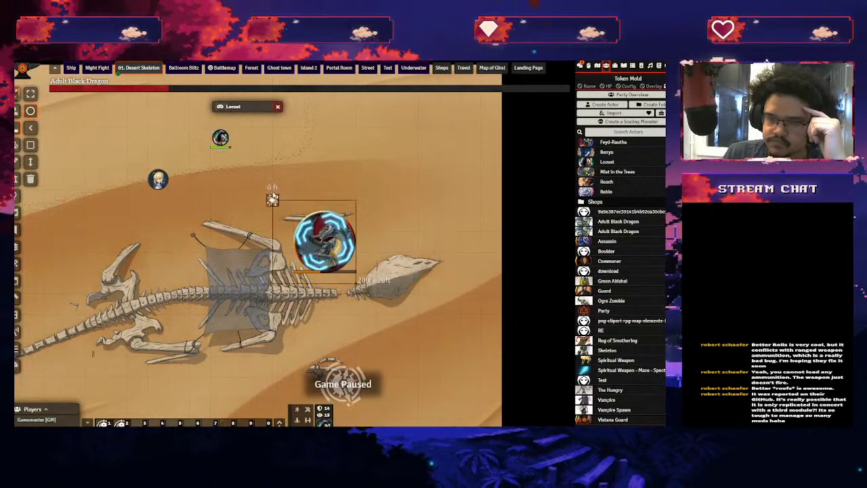
pyautogui.click(284, 191)
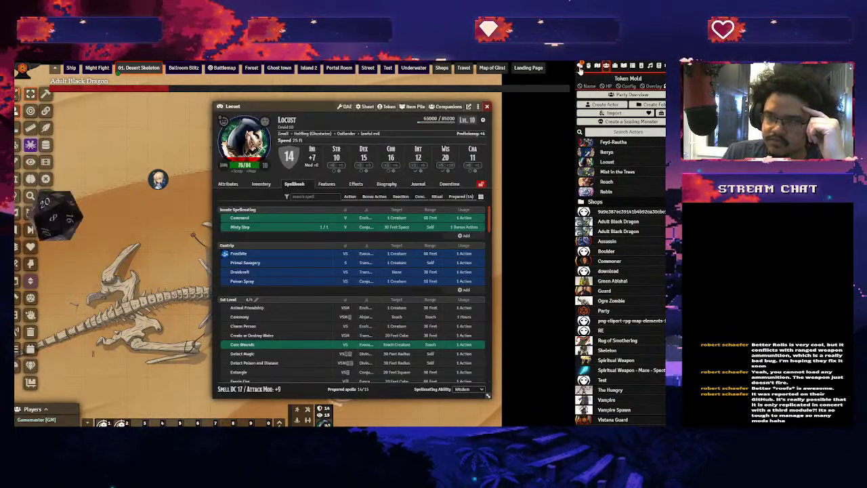
pyautogui.click(581, 66)
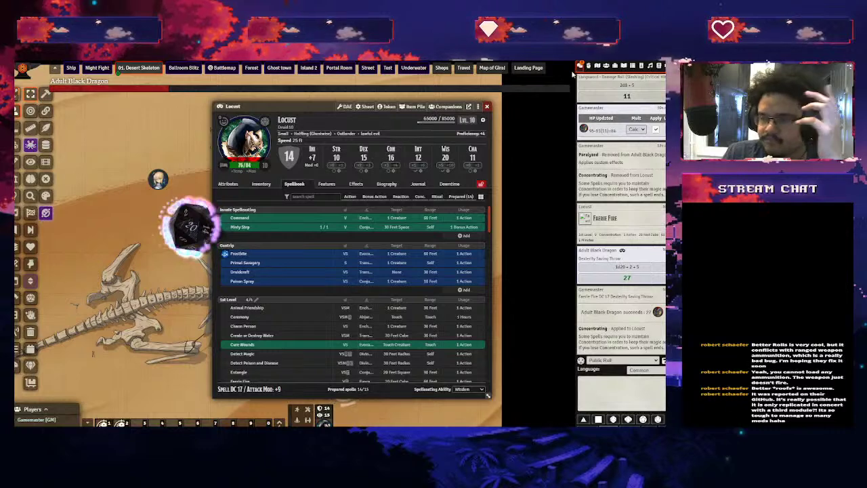
pyautogui.click(488, 107)
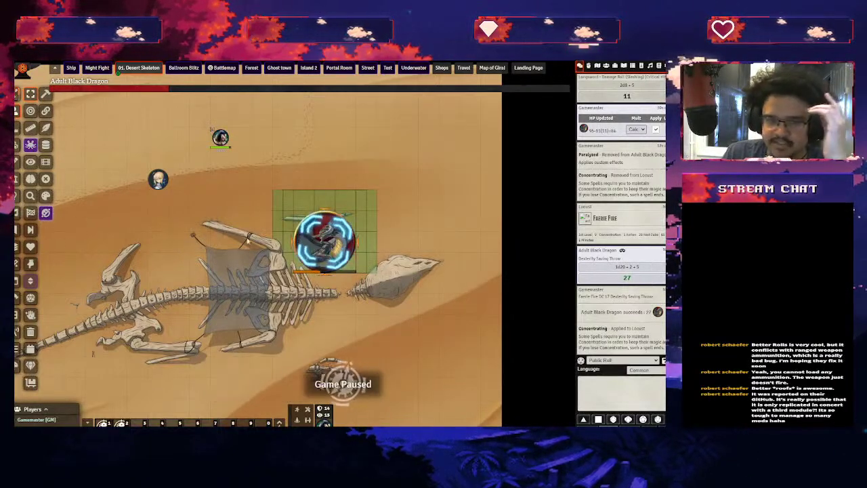
# Find Faerie Fire in the Convenient Effects list by searching "fae", apply it to the Adult Black Dragon, and close the list
pyautogui.click(302, 228)
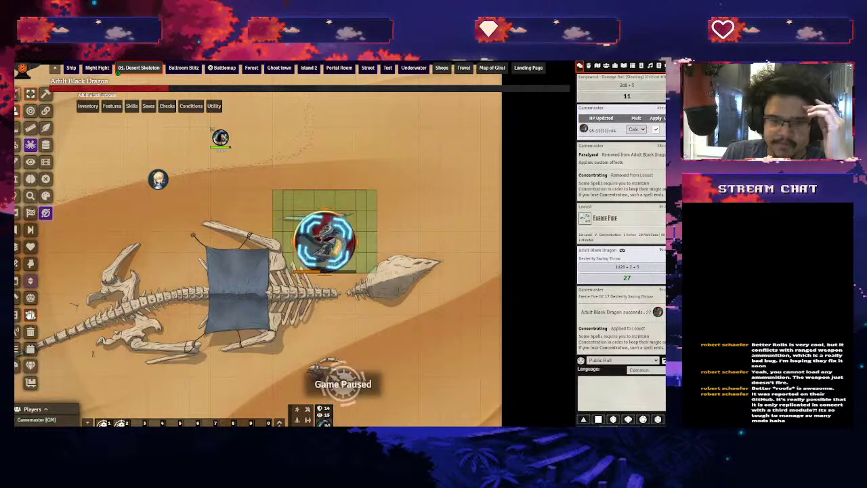
pyautogui.click(30, 315)
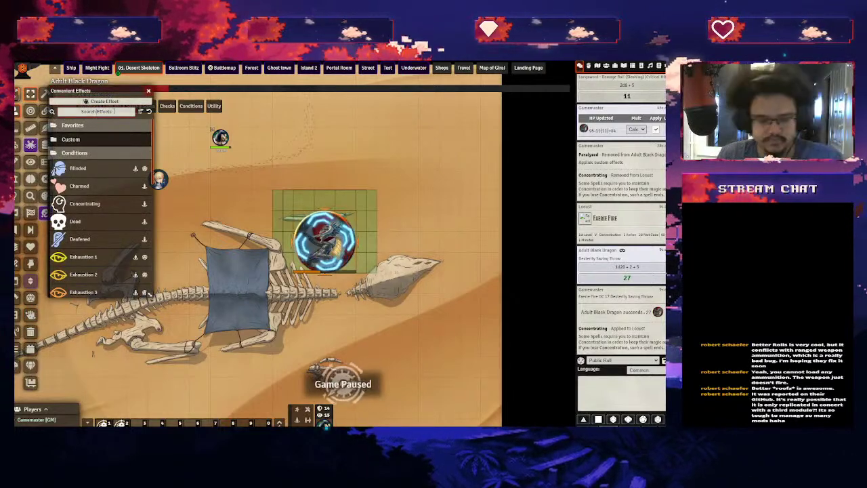
pyautogui.write('fae')
pyautogui.click(80, 142)
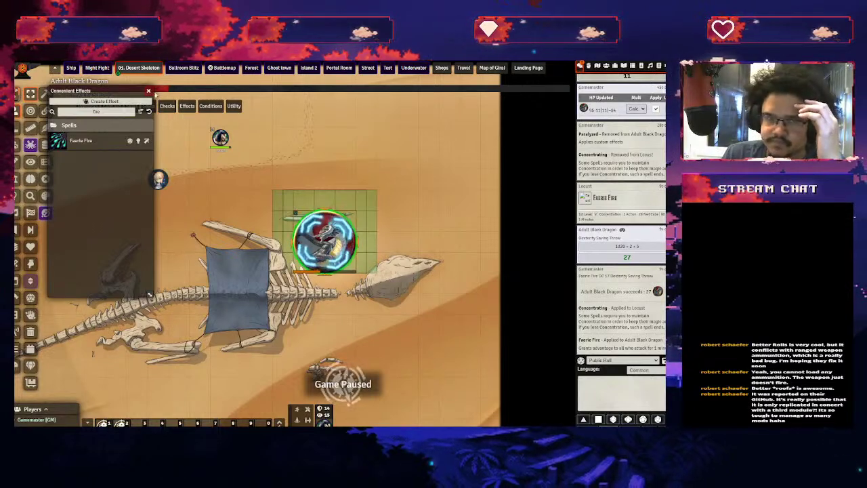
pyautogui.click(149, 90)
# Remove the Concentrating condition from Locust through its token's status effects and select the Adult Black Dragon
pyautogui.moveTo(252, 158); pyautogui.dragTo(227, 215)
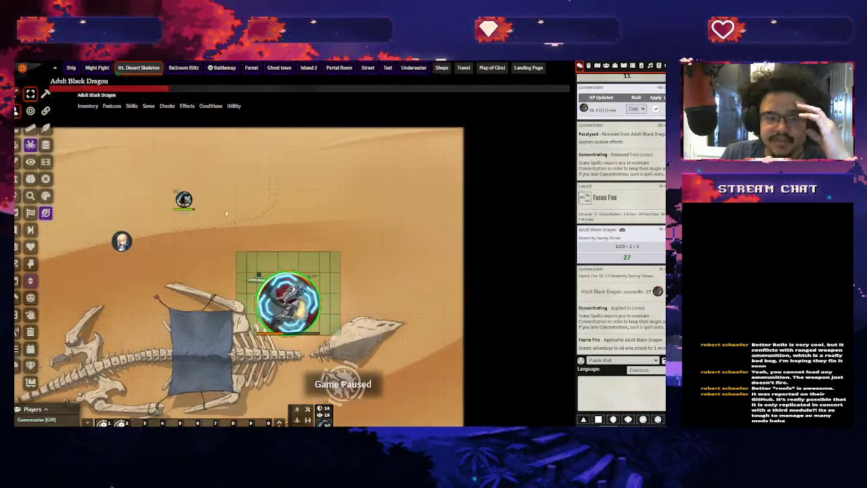
pyautogui.rightClick(183, 199)
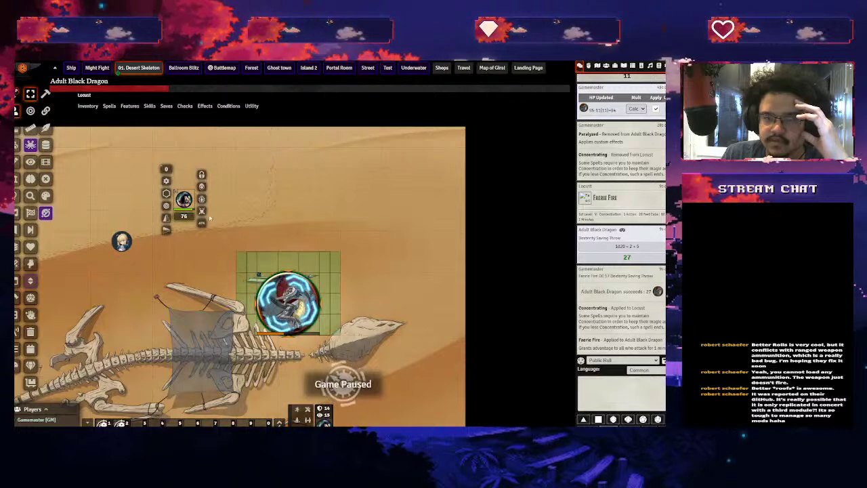
pyautogui.click(202, 199)
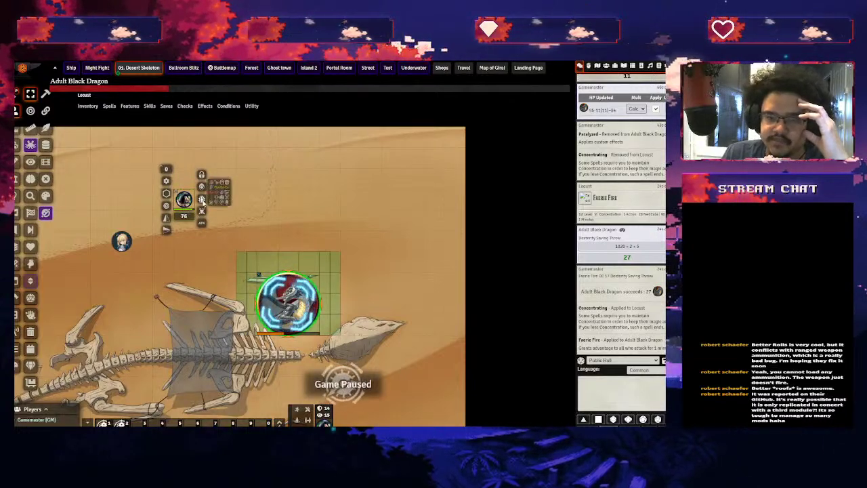
pyautogui.click(225, 185)
pyautogui.click(329, 240)
pyautogui.moveTo(282, 301); pyautogui.dragTo(259, 209)
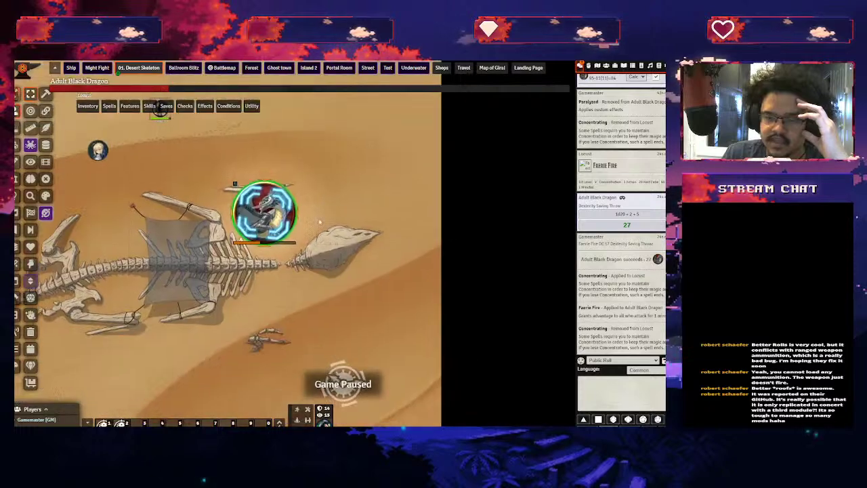
pyautogui.click(258, 208)
pyautogui.moveTo(222, 119); pyautogui.dragTo(269, 193)
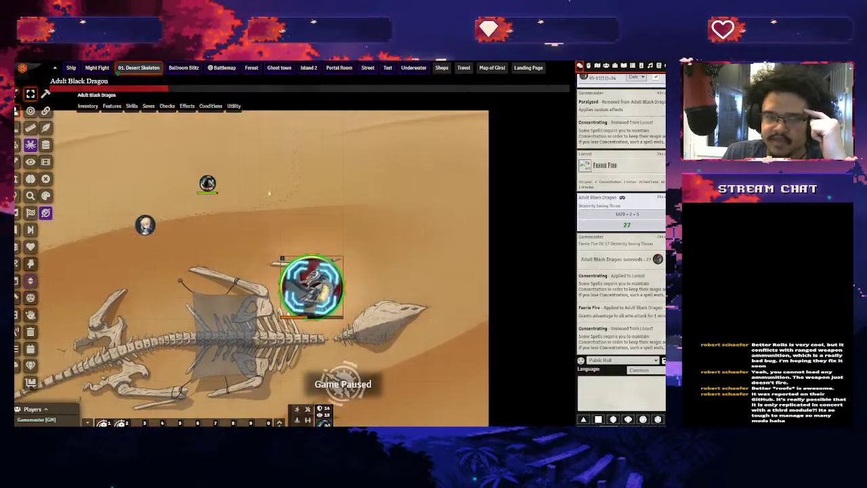
# Expand the Summons and Skeleton actor folders and place a Skeleton (Necromancer) token on the scene beside Locust
pyautogui.click(608, 67)
pyautogui.scroll(3, 596, 203)
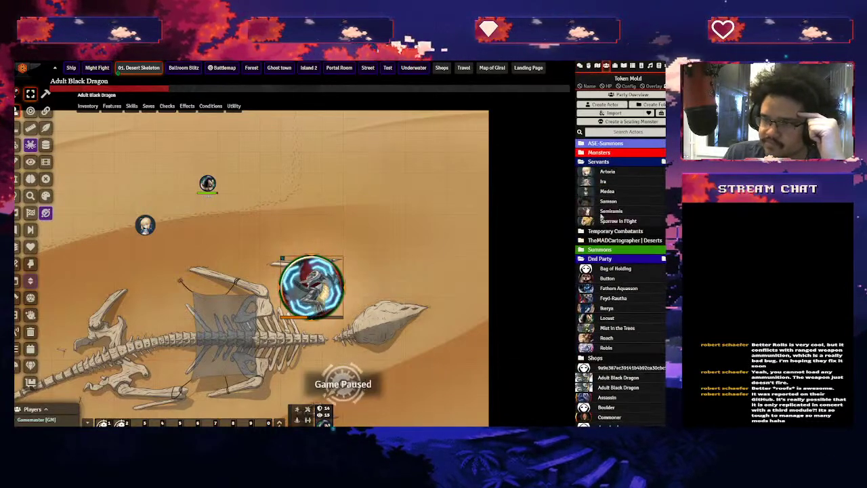
pyautogui.click(596, 250)
pyautogui.click(601, 268)
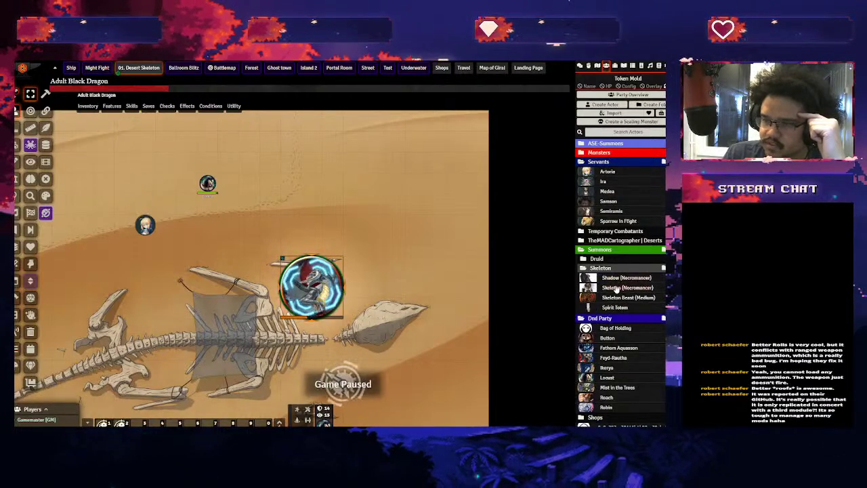
# Cast Locust's Faerie Fire at 1st level with its template centred on the skeleton token, close the sheet and show the chat log
pyautogui.doubleClick(208, 183)
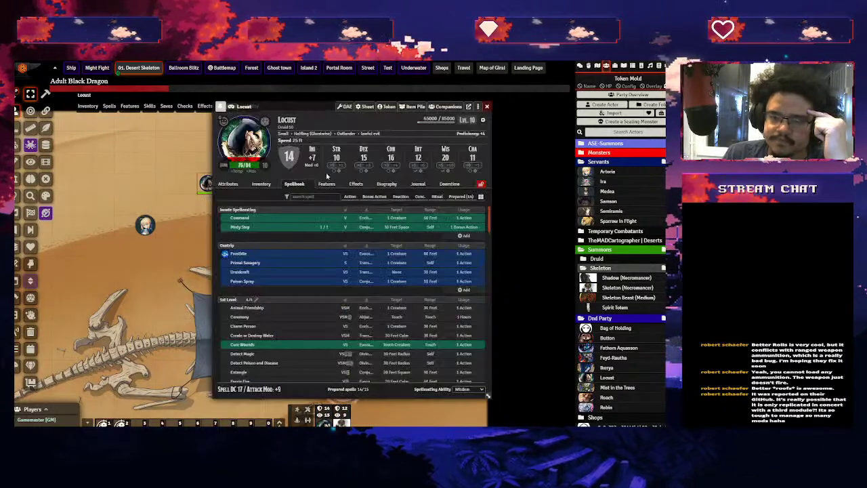
pyautogui.scroll(-3, 236, 331)
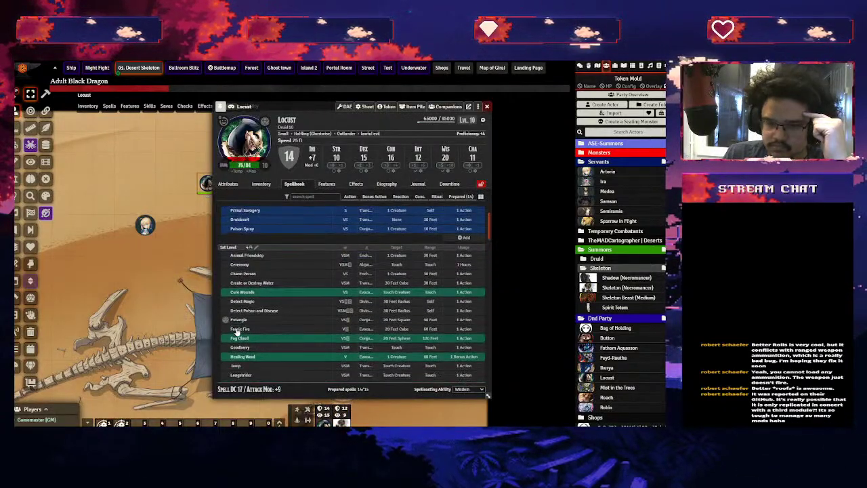
pyautogui.click(225, 303)
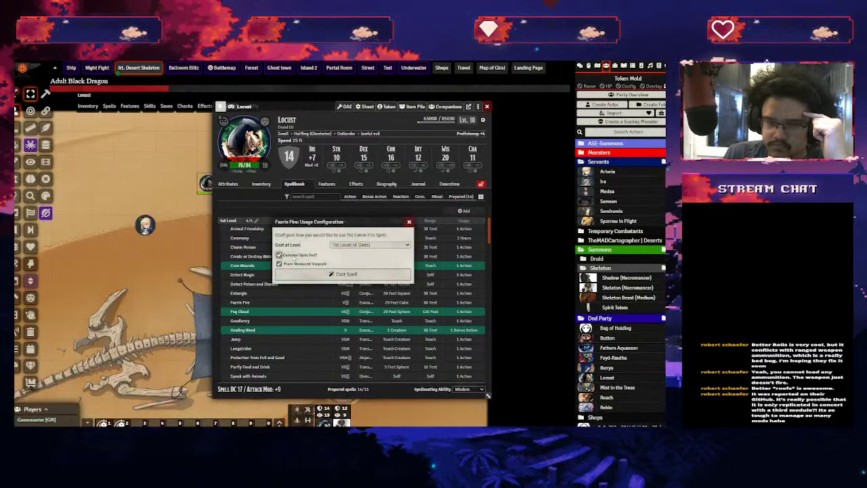
pyautogui.click(312, 275)
pyautogui.click(321, 189)
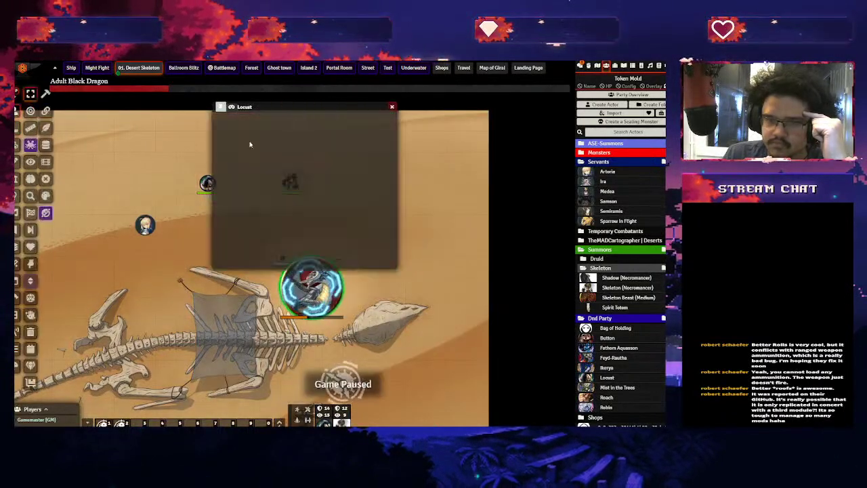
pyautogui.click(486, 106)
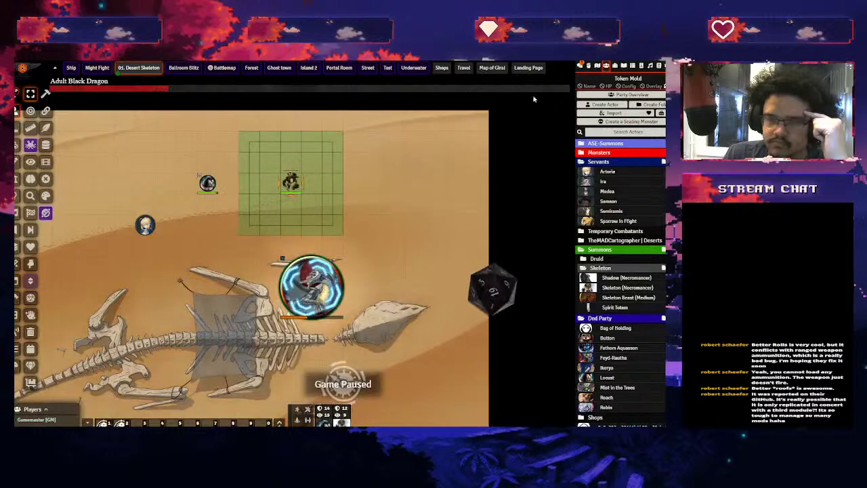
pyautogui.click(580, 66)
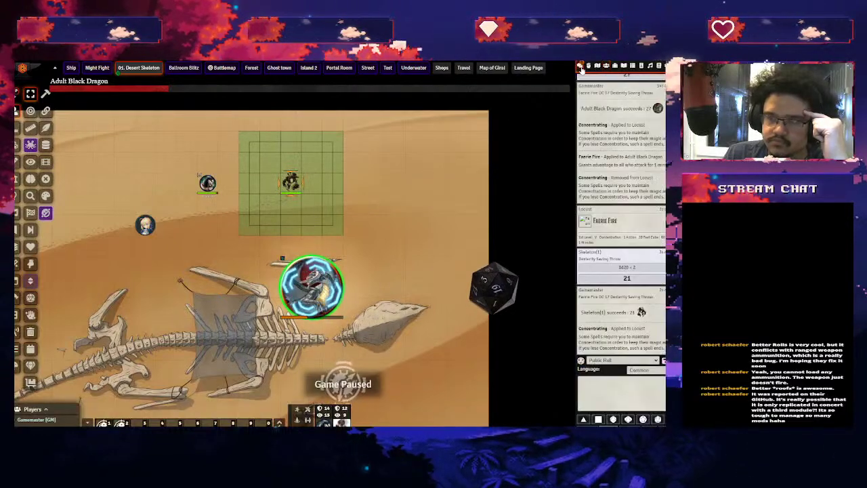
# Recast Locust's Faerie Fire at 1st level with its 20 ft template covering the skeleton token, then close the character sheet
pyautogui.doubleClick(208, 182)
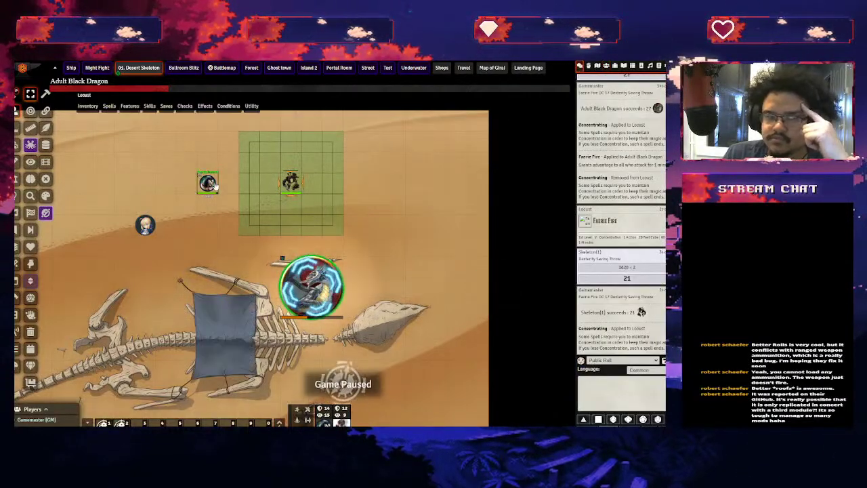
pyautogui.scroll(-1, 247, 366)
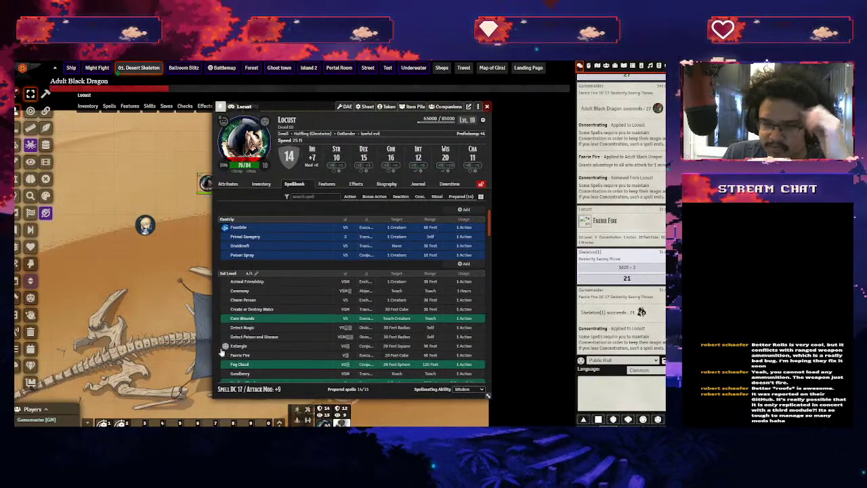
pyautogui.click(226, 357)
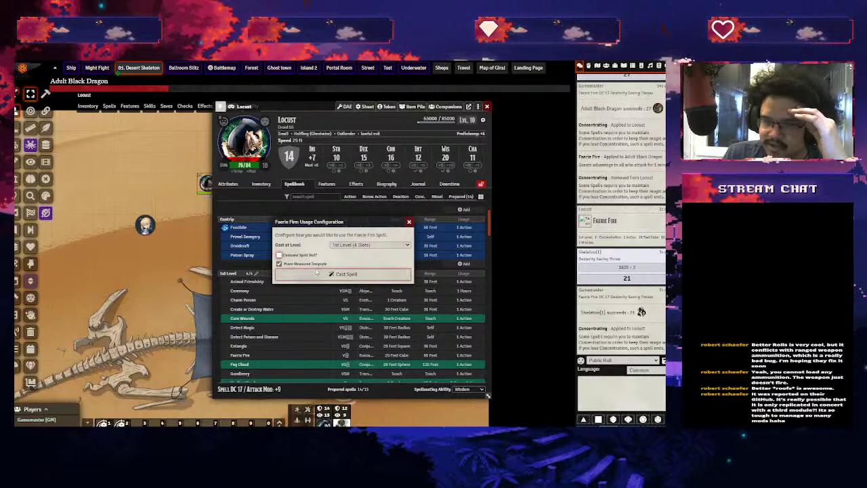
pyautogui.click(316, 272)
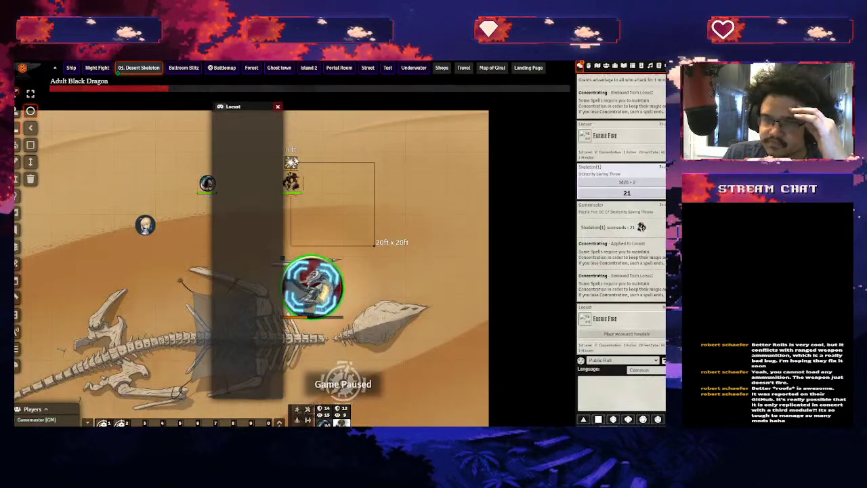
pyautogui.click(293, 161)
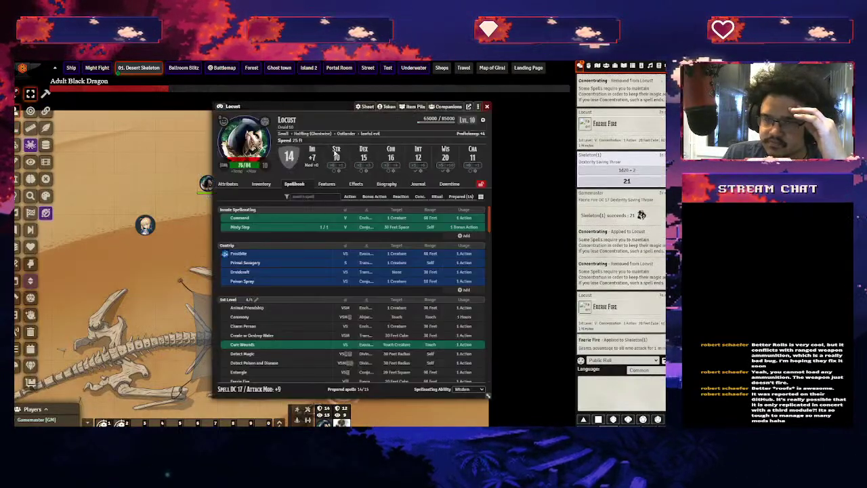
pyautogui.click(486, 107)
pyautogui.scroll(3, 321, 191)
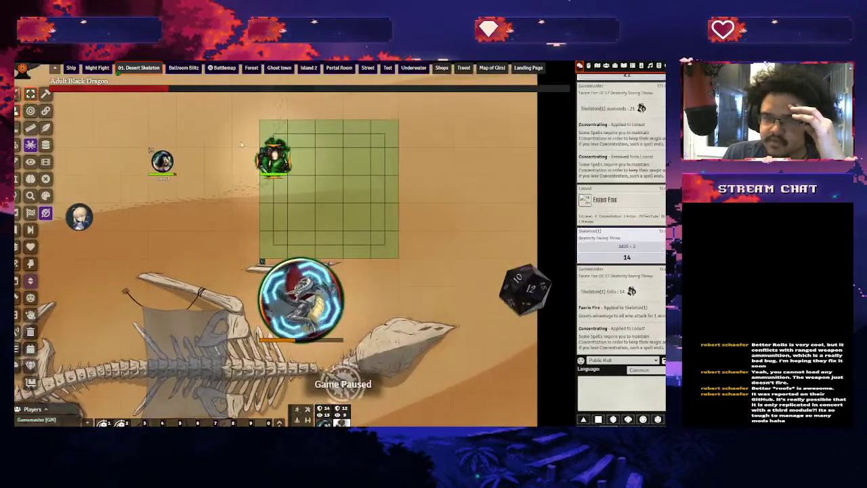
# Remove the Concentrating condition from Locust through its token's status effects and deselect the token
pyautogui.rightClick(152, 152)
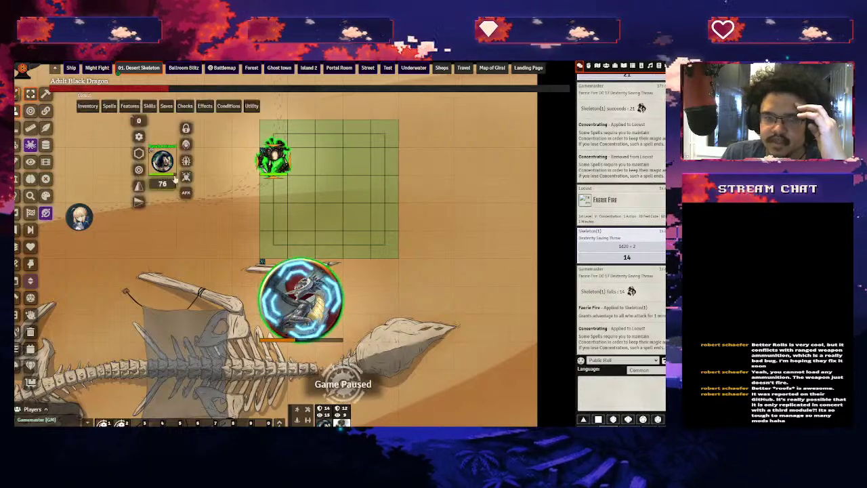
pyautogui.click(213, 140)
pyautogui.click(282, 223)
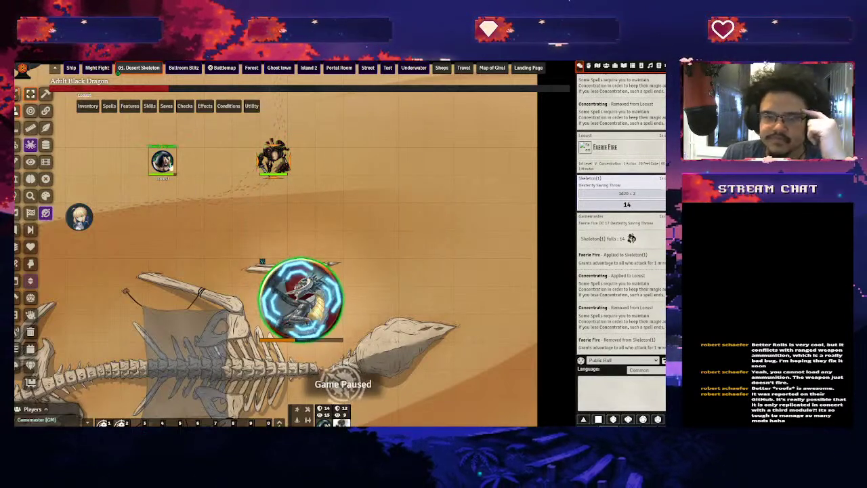
pyautogui.rightClick(172, 171)
pyautogui.press('Escape')
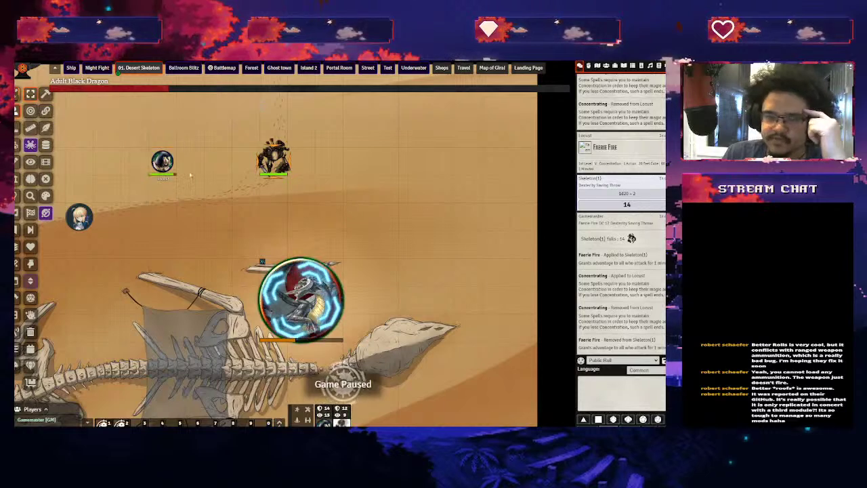
# Apply the Concentrating condition to Locust from its token's status effects
pyautogui.rightClick(166, 166)
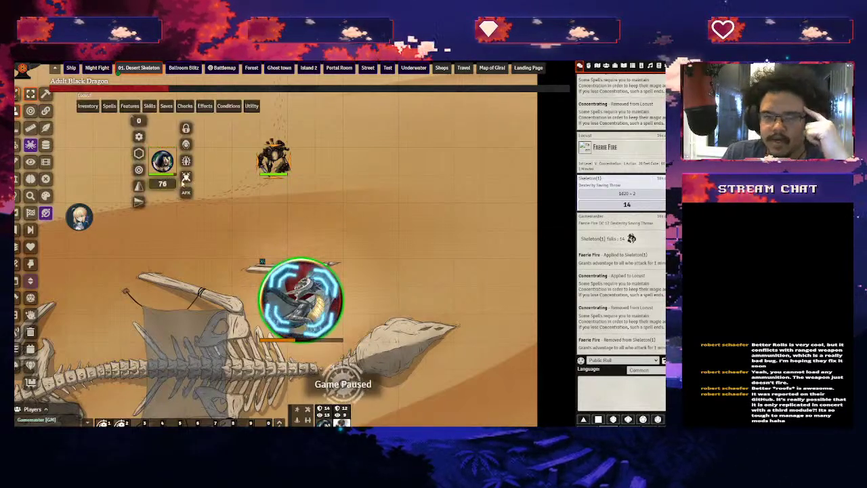
pyautogui.click(186, 161)
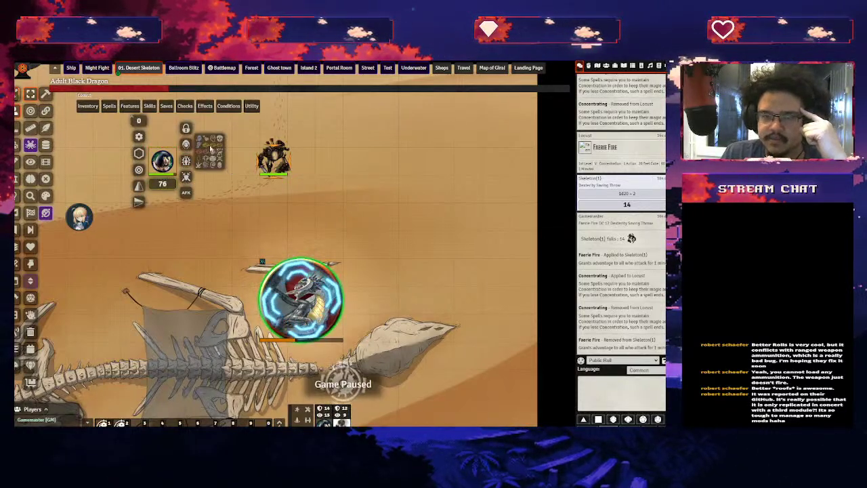
pyautogui.click(214, 138)
# Move the skeleton token next to Locust and attack Locust with the skeleton's Shortsword
pyautogui.moveTo(274, 159); pyautogui.dragTo(190, 167)
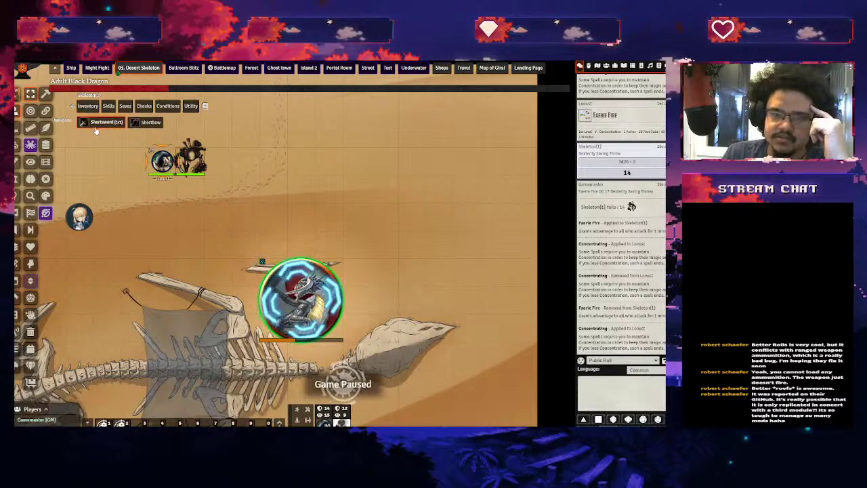
pyautogui.click(95, 122)
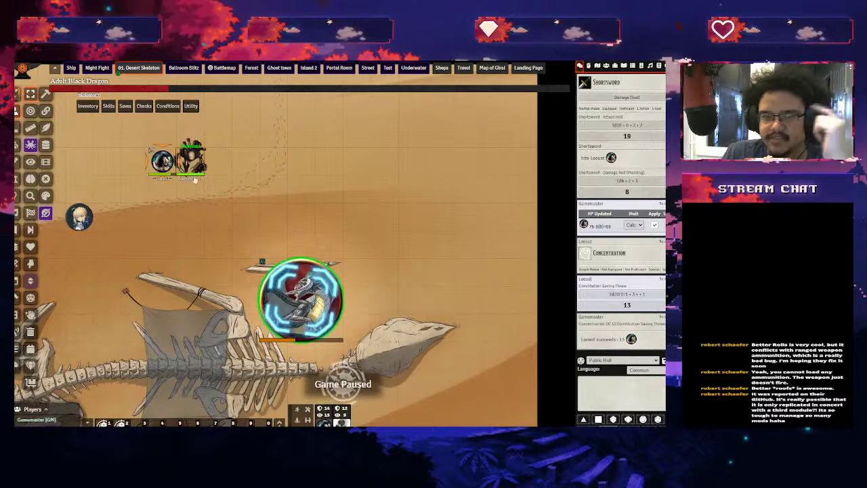
pyautogui.click(164, 161)
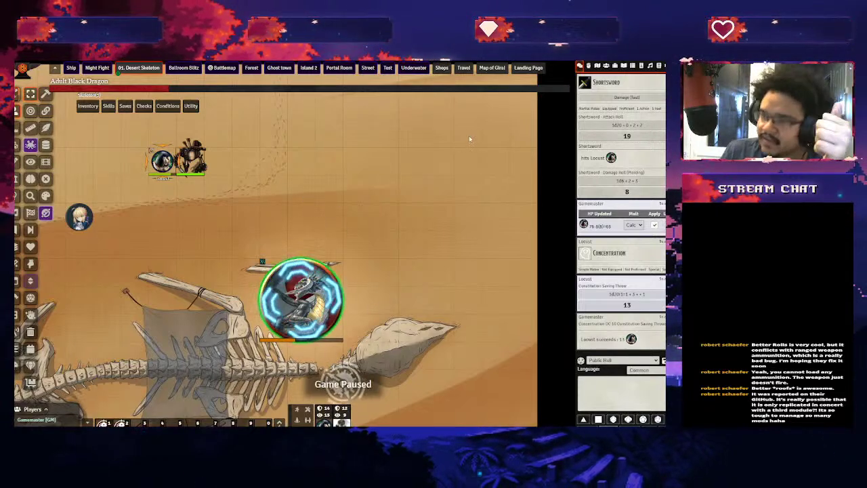
pyautogui.click(659, 65)
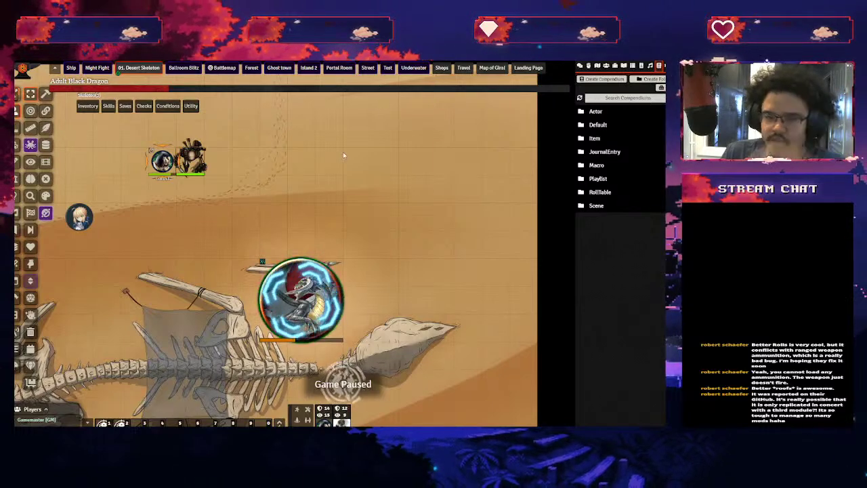
pyautogui.moveTo(399, 53)
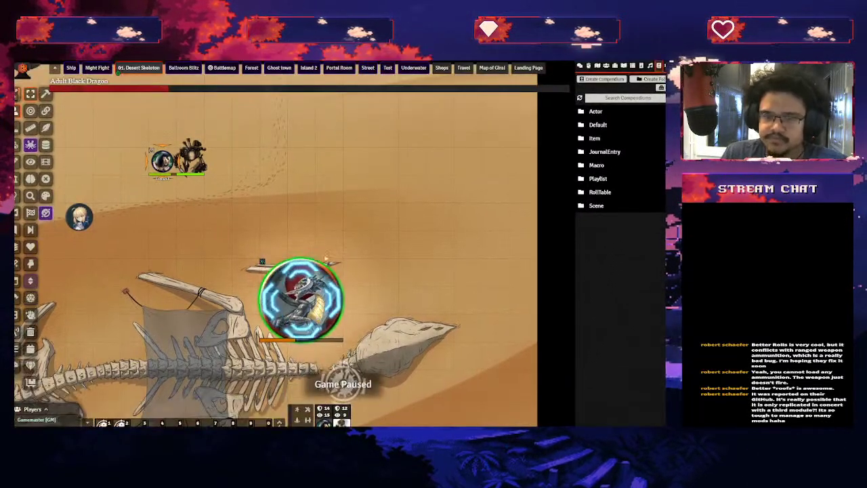
pyautogui.moveTo(300, 209); pyautogui.dragTo(367, 235)
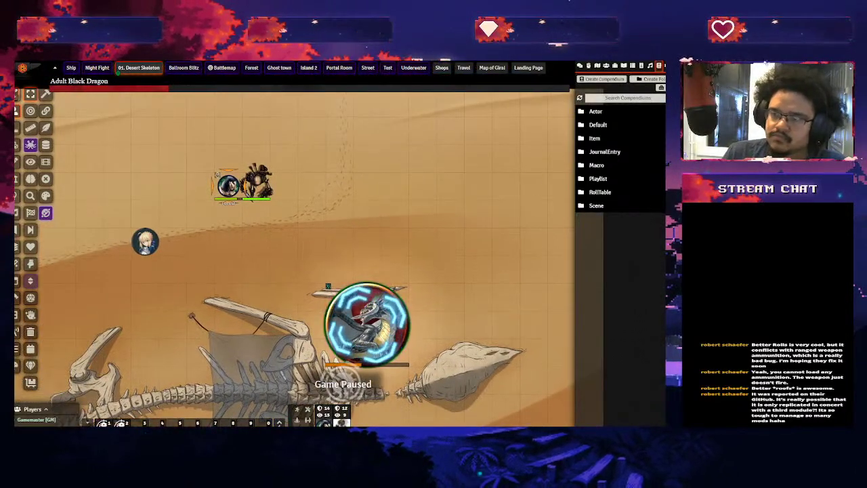
# Open the module settings in the game configuration and collapse the DFreds Convenient Effects section
pyautogui.click(661, 65)
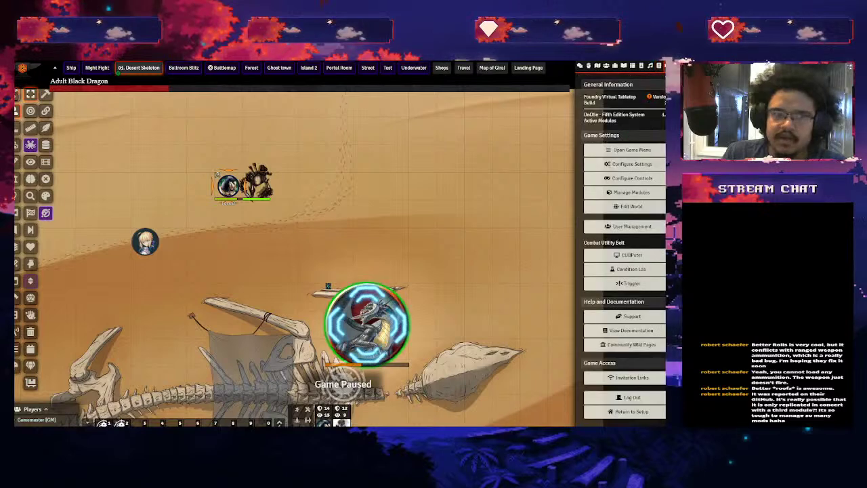
pyautogui.click(614, 166)
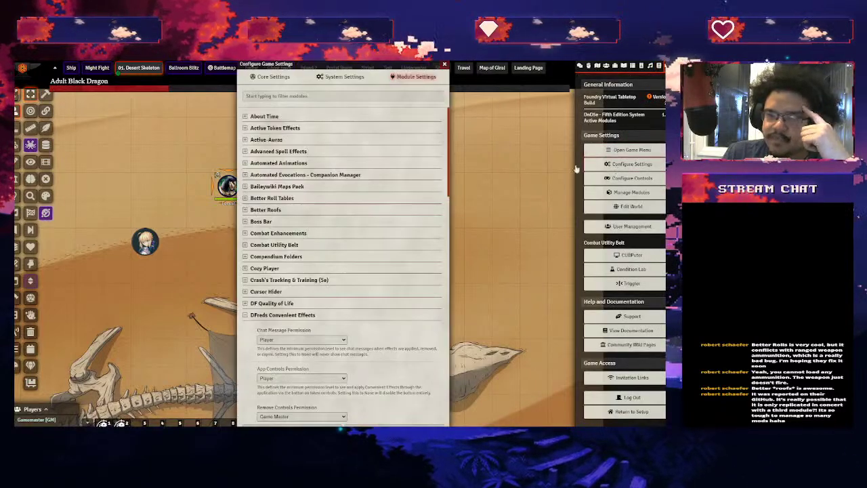
pyautogui.scroll(-3, 349, 327)
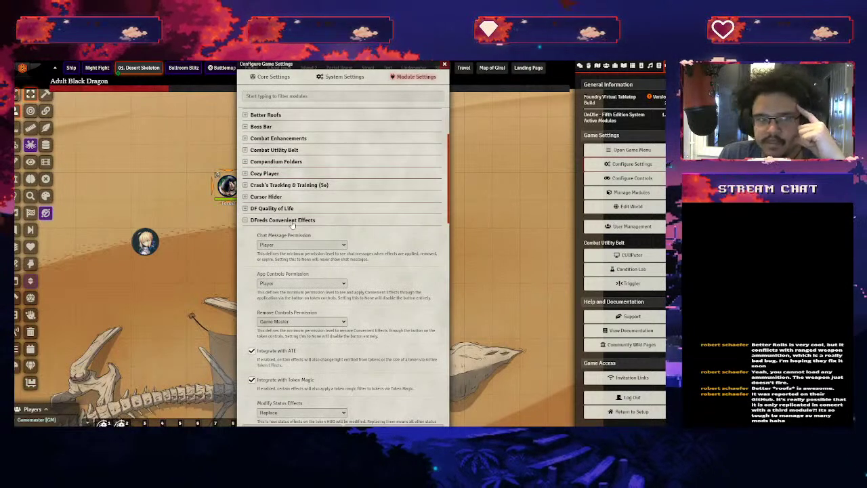
pyautogui.click(247, 221)
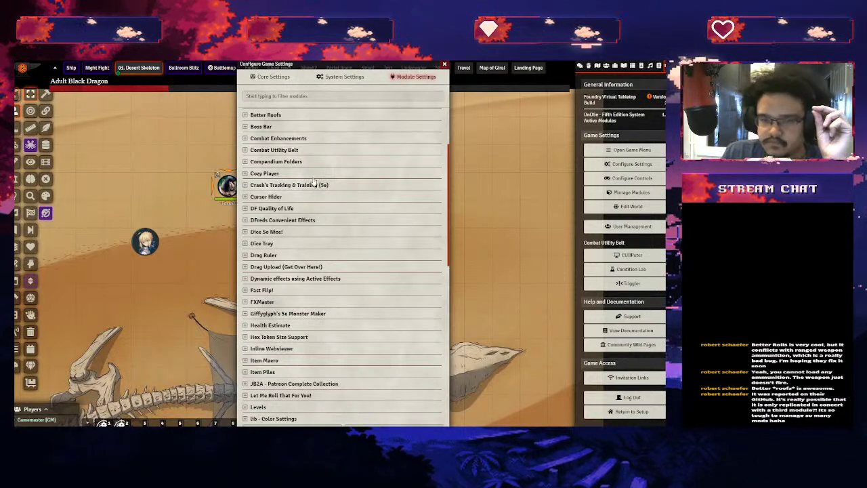
# Expand the Dice So Nice! section, look over its options, and open the personal 3D dice settings to examine the dice appearance
pyautogui.click(266, 232)
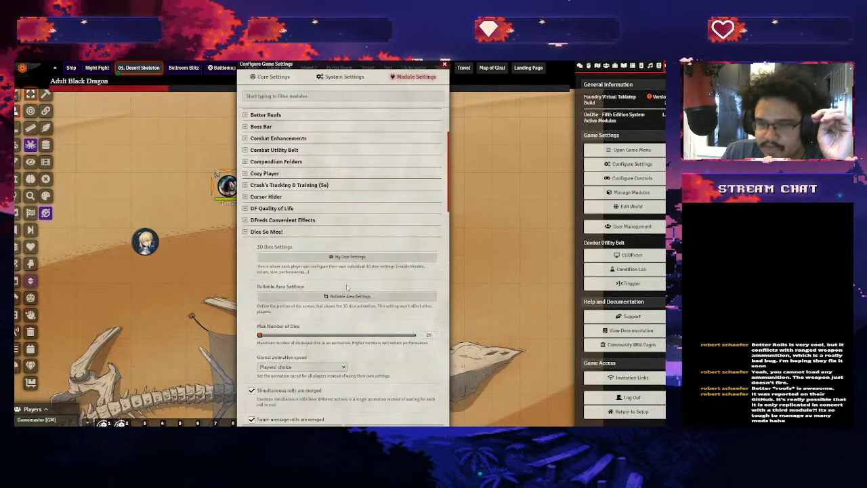
pyautogui.scroll(-3, 296, 240)
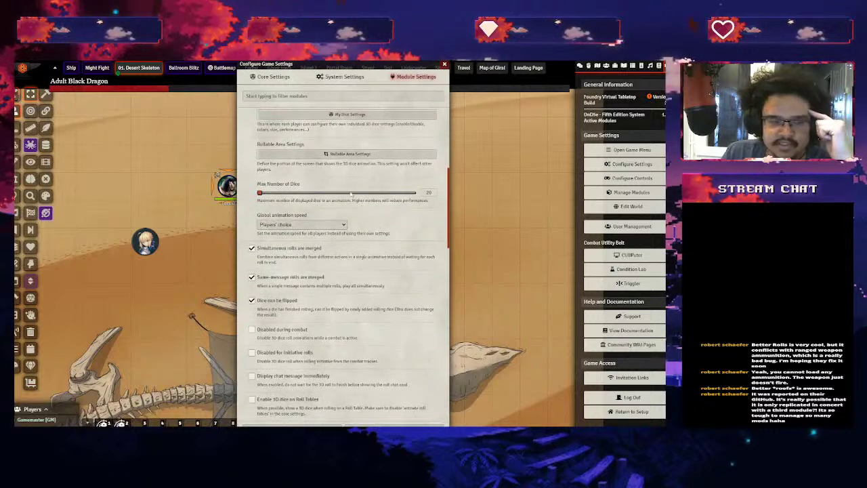
pyautogui.scroll(3, 342, 265)
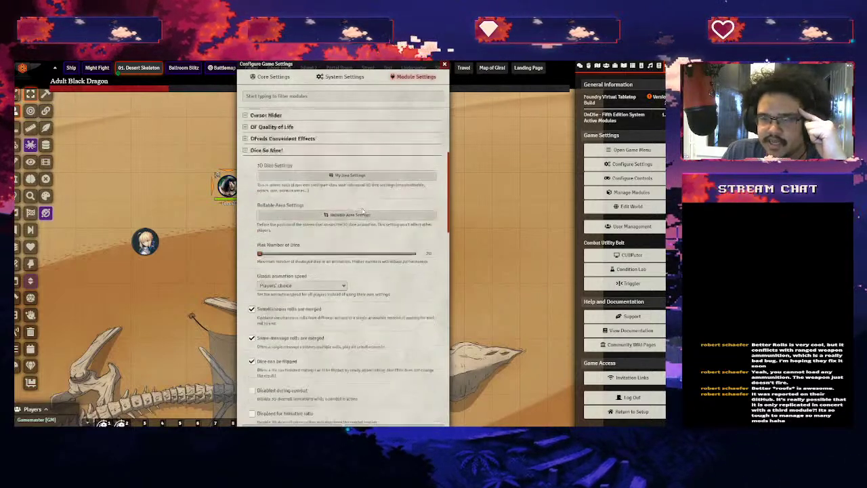
pyautogui.click(349, 257)
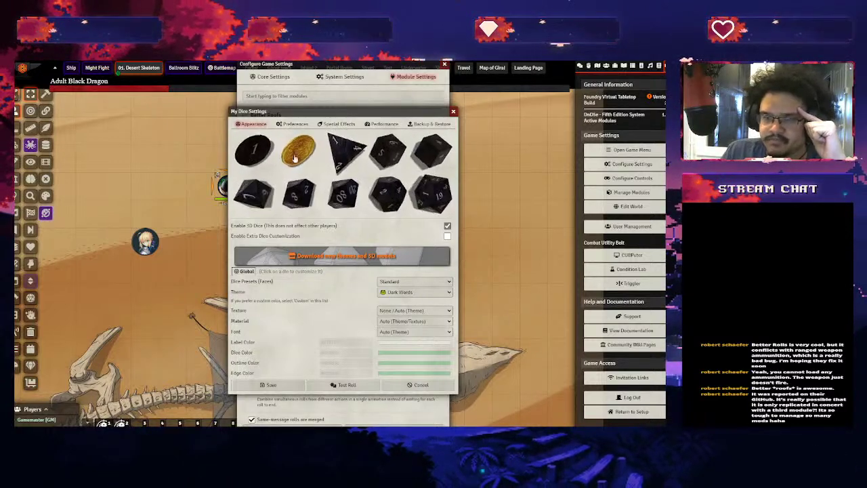
# Turn off showing other players' special effects in the personal dice settings, and close them without saving
pyautogui.click(338, 125)
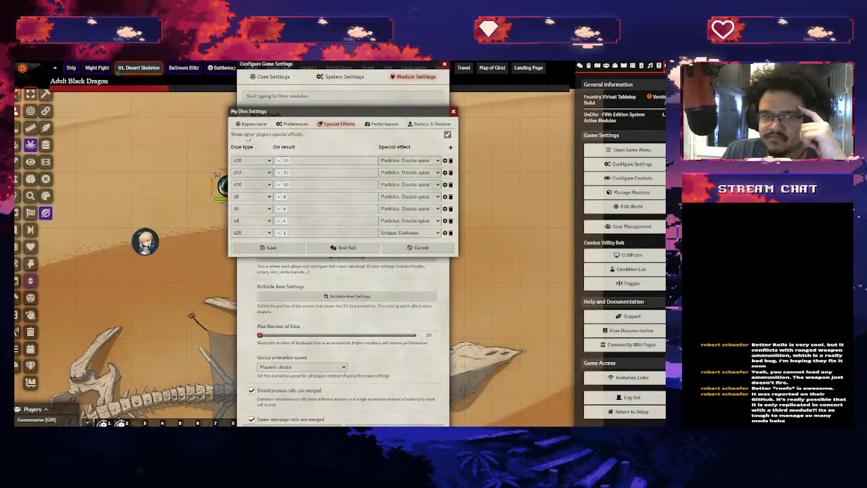
pyautogui.click(447, 134)
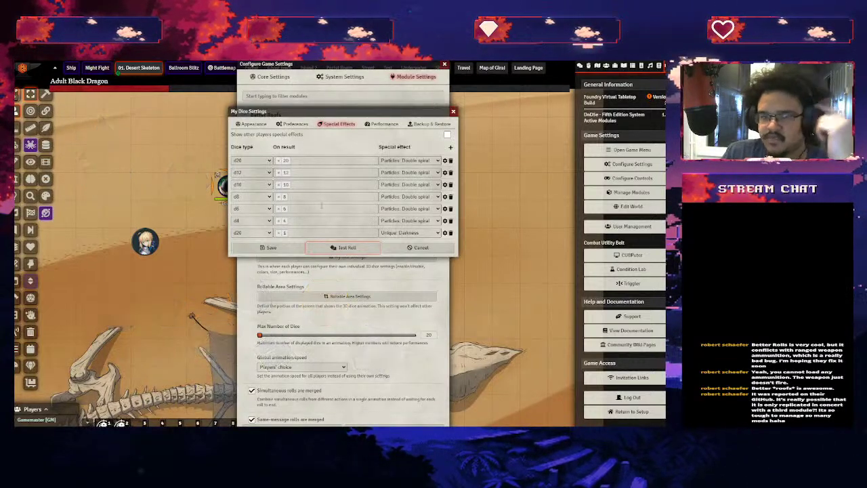
pyautogui.click(298, 223)
pyautogui.click(454, 112)
# Shrink the 3D dice rollable area to the lower-left part of the map, apply it, and test it by rolling a d20 in chat
pyautogui.scroll(-3, 376, 245)
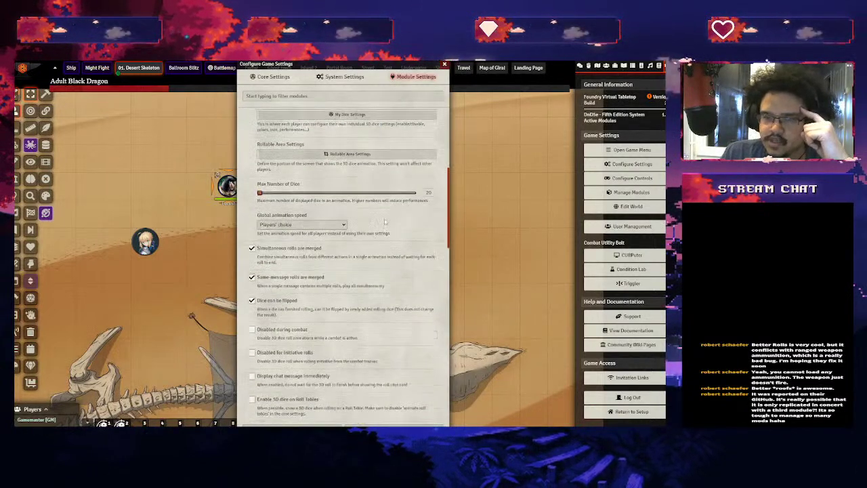
pyautogui.click(347, 154)
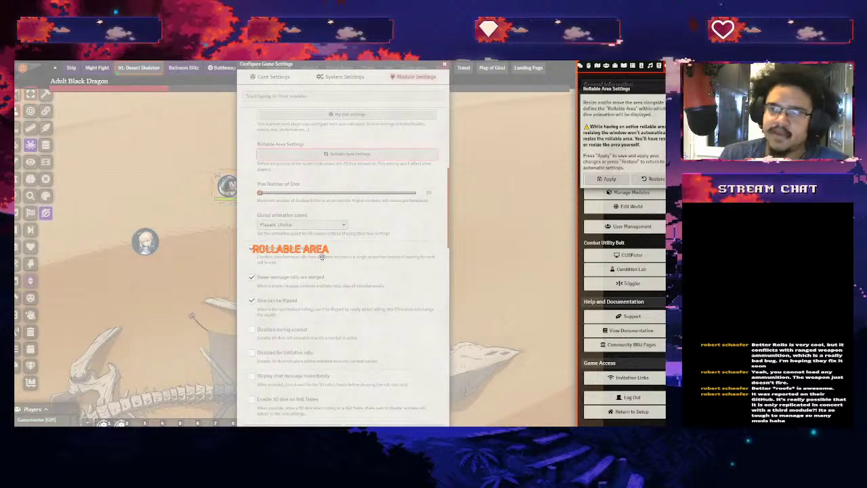
pyautogui.moveTo(278, 230); pyautogui.dragTo(136, 295)
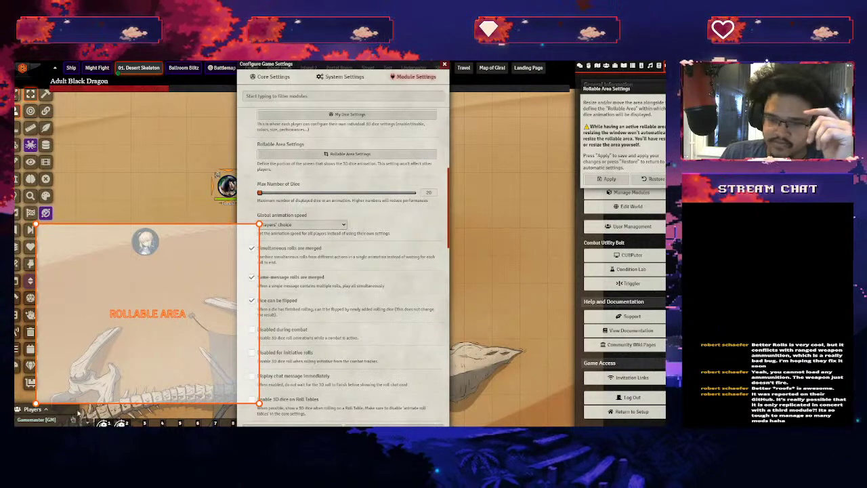
pyautogui.click(606, 66)
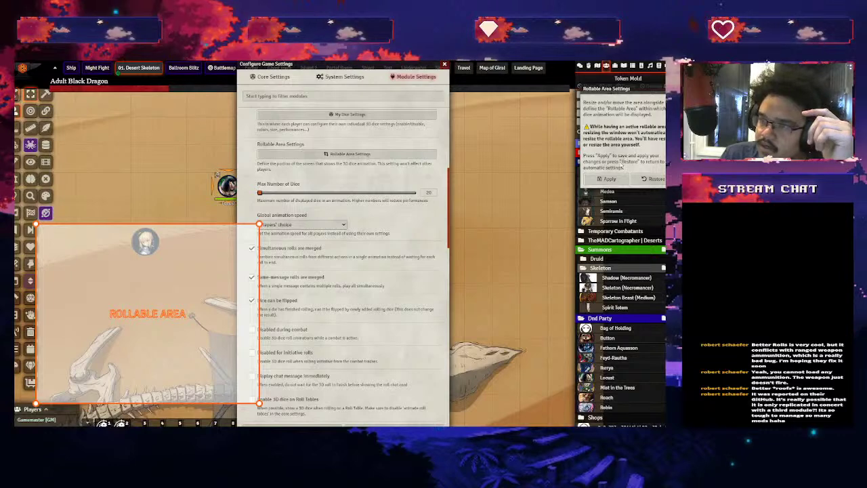
pyautogui.click(607, 179)
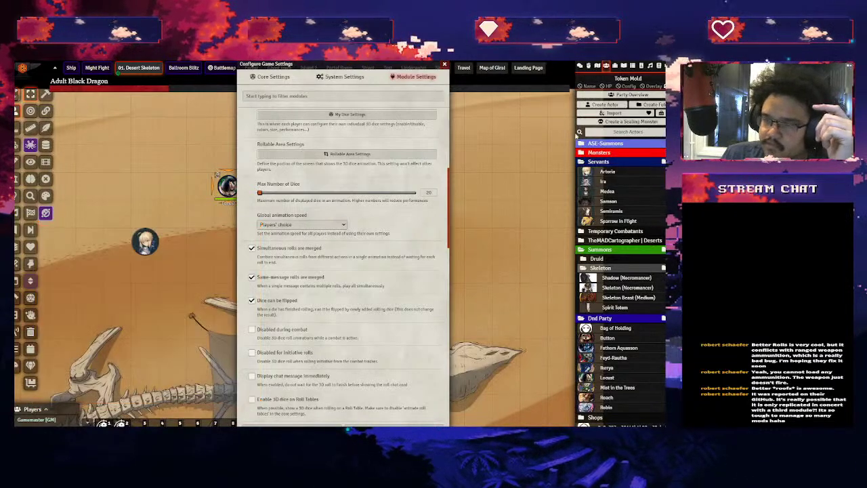
pyautogui.click(580, 66)
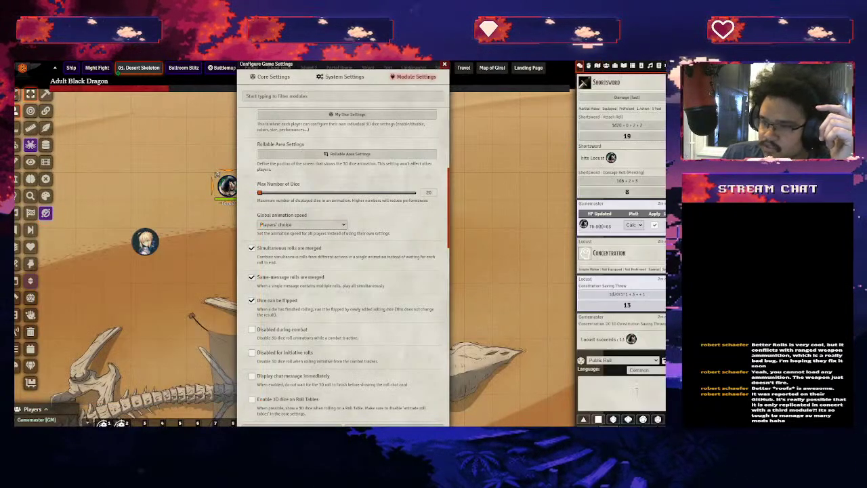
pyautogui.click(657, 419)
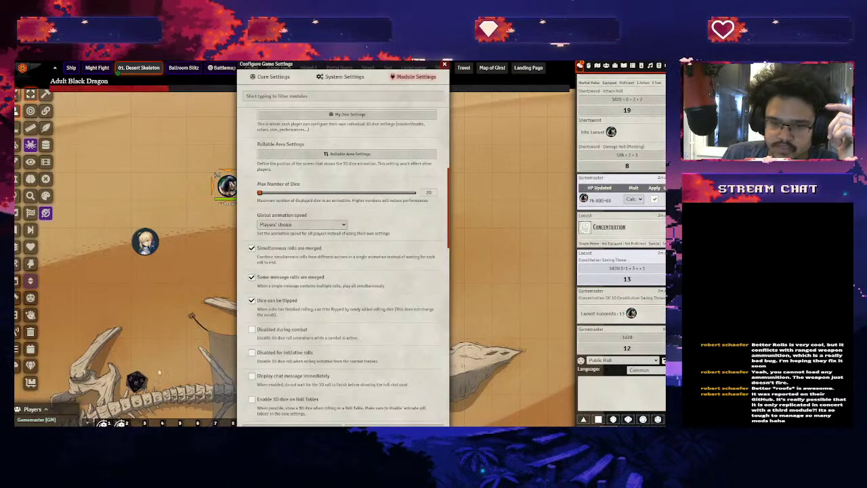
# Enlarge the rollable area back over the whole map and restore it to the automatic settings
pyautogui.click(350, 154)
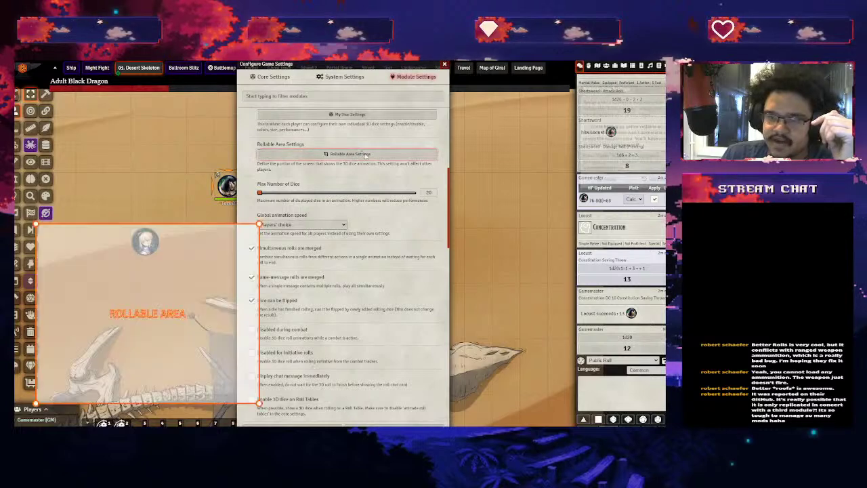
pyautogui.moveTo(135, 311); pyautogui.dragTo(276, 244)
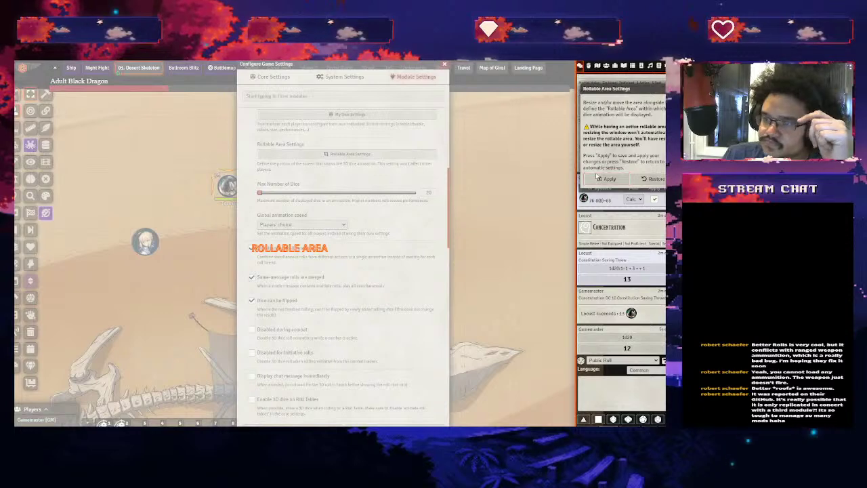
pyautogui.click(652, 180)
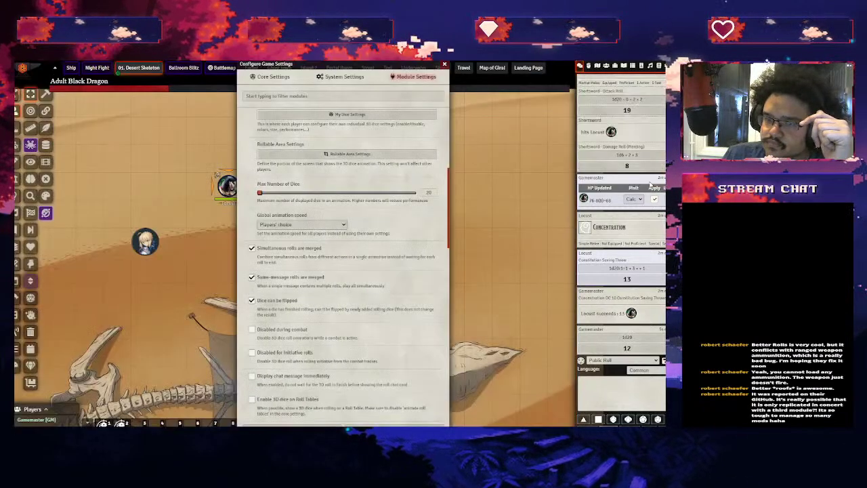
pyautogui.click(343, 156)
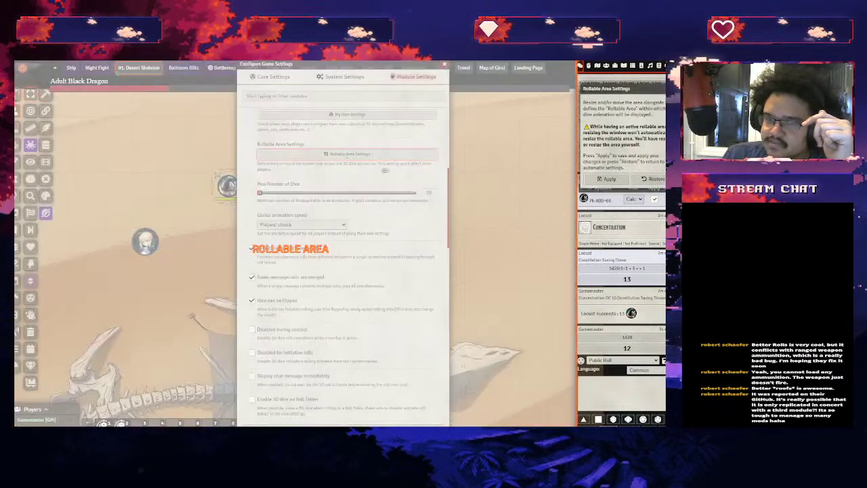
pyautogui.click(638, 179)
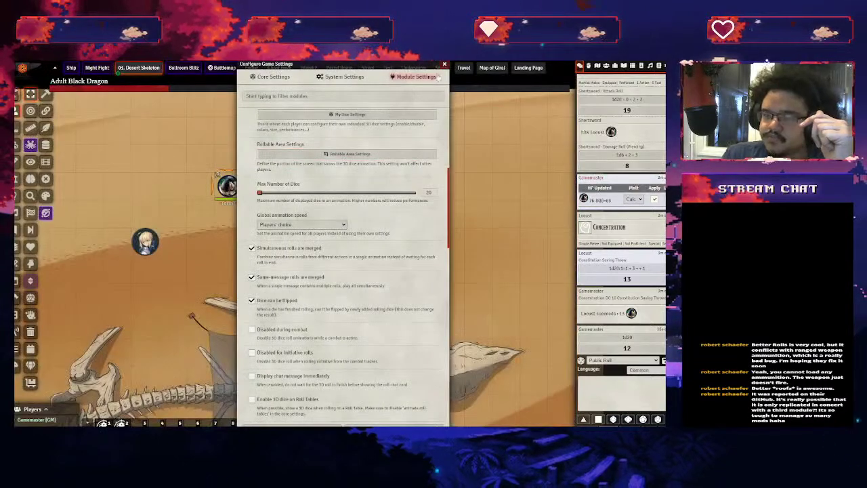
# Collapse the Dice So Nice! section in the module settings and close the game configuration
pyautogui.scroll(4, 298, 257)
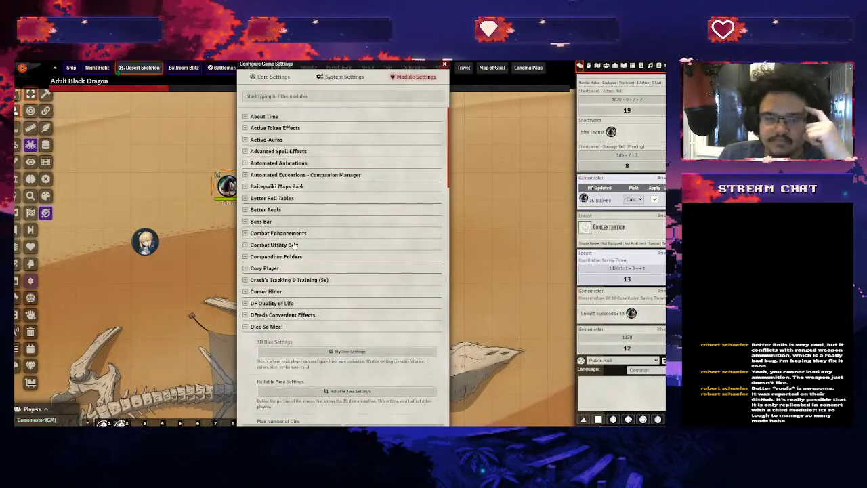
pyautogui.click(277, 328)
pyautogui.click(332, 326)
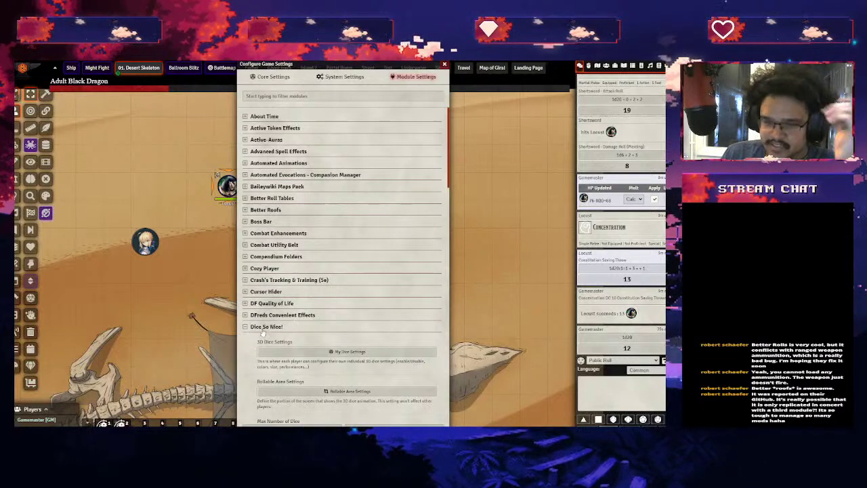
pyautogui.click(259, 327)
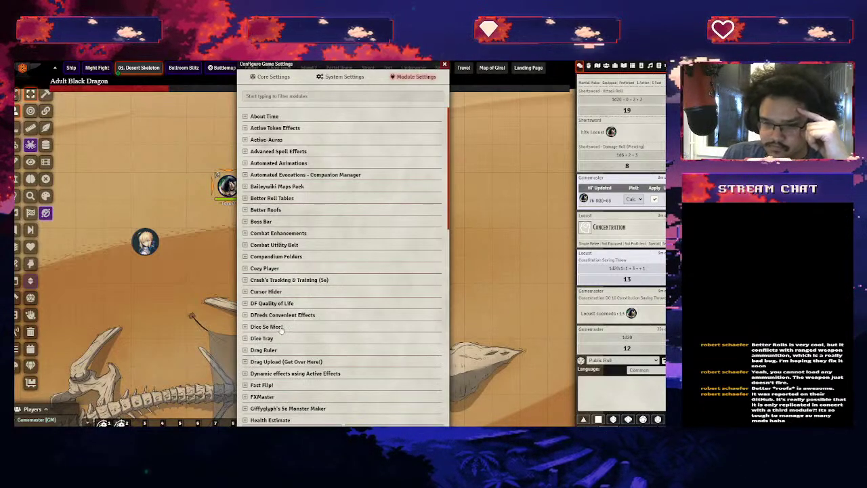
pyautogui.scroll(-2, 284, 327)
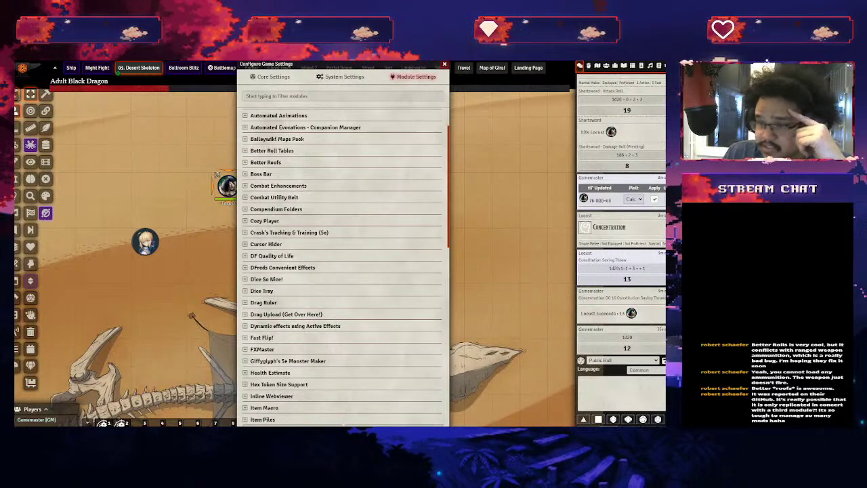
pyautogui.click(445, 66)
# Build a chat roll formula with one each of d20, d12, d10, d8, d6 and d4 from the dice tray, and clear the dice again
pyautogui.click(598, 419)
pyautogui.click(613, 418)
pyautogui.click(628, 419)
pyautogui.click(643, 418)
pyautogui.click(658, 419)
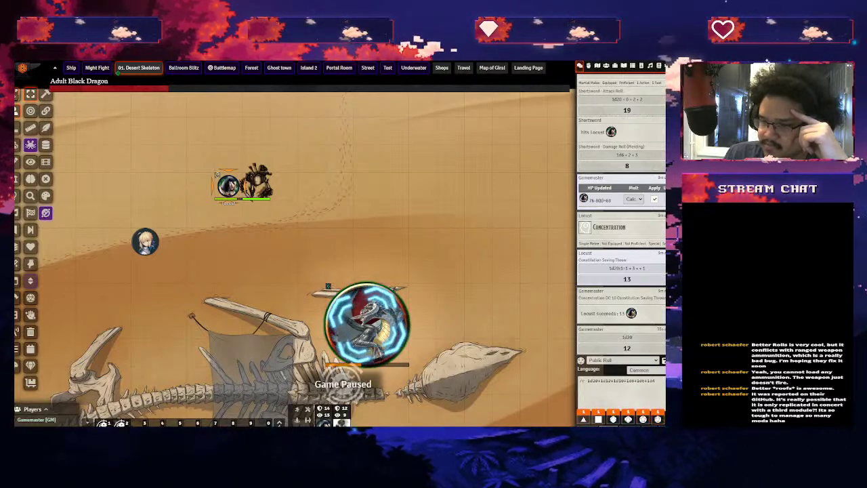
pyautogui.rightClick(628, 419)
pyautogui.rightClick(613, 418)
pyautogui.rightClick(599, 419)
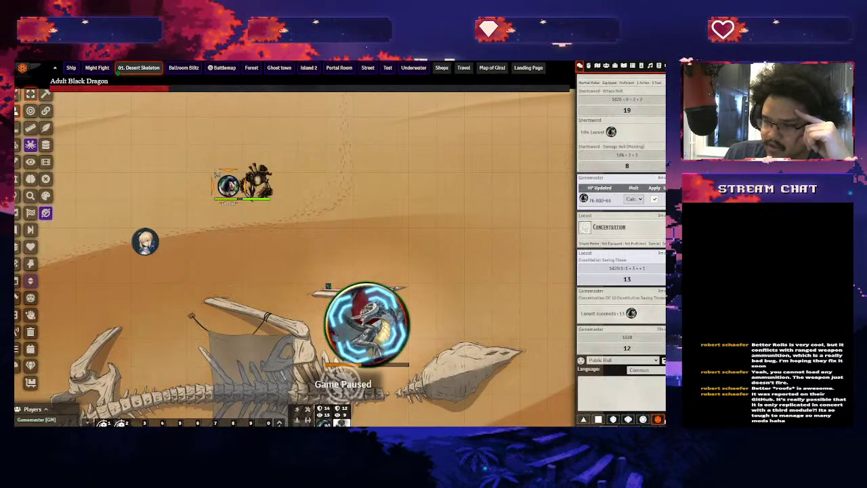
pyautogui.rightClick(658, 418)
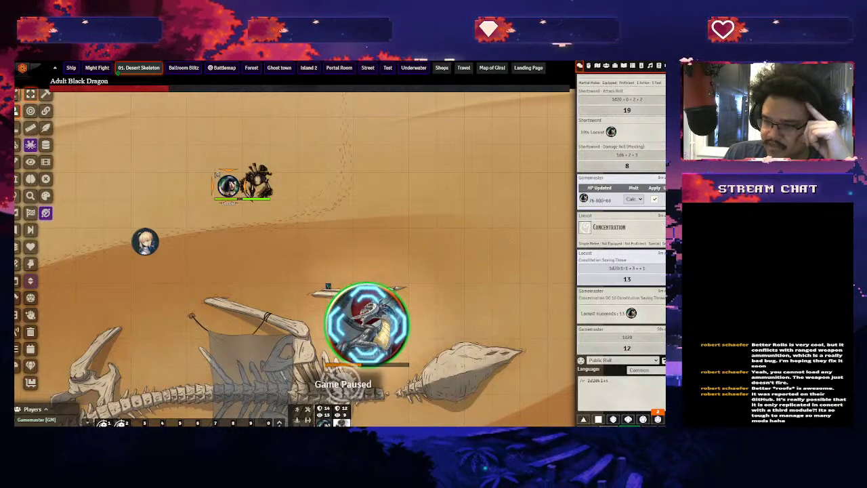
pyautogui.rightClick(658, 419)
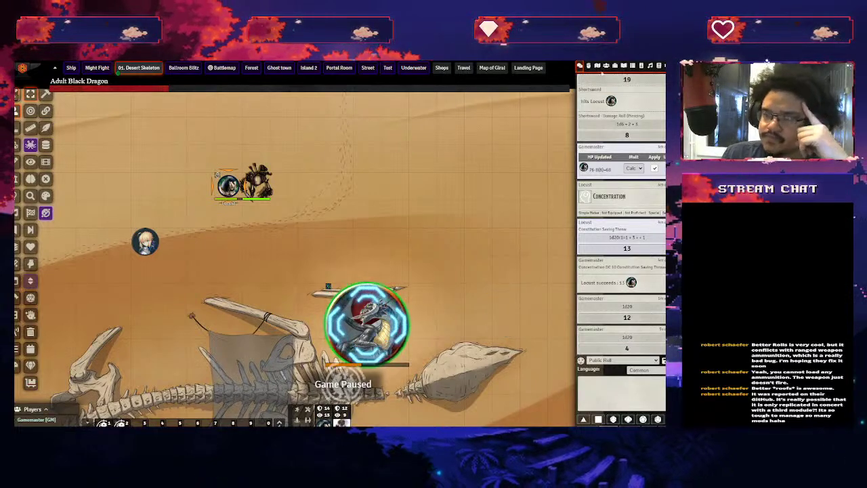
# Show the Drag Ruler options in the module settings, collapse them again and close the game configuration
pyautogui.click(661, 65)
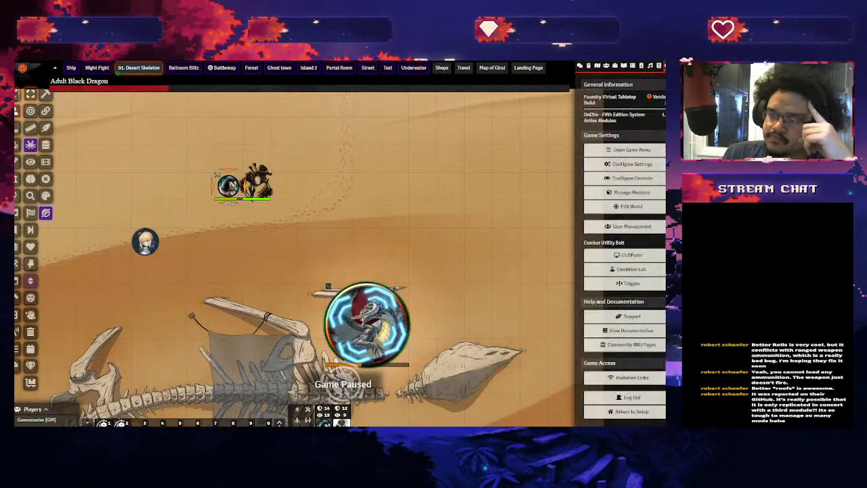
pyautogui.click(627, 165)
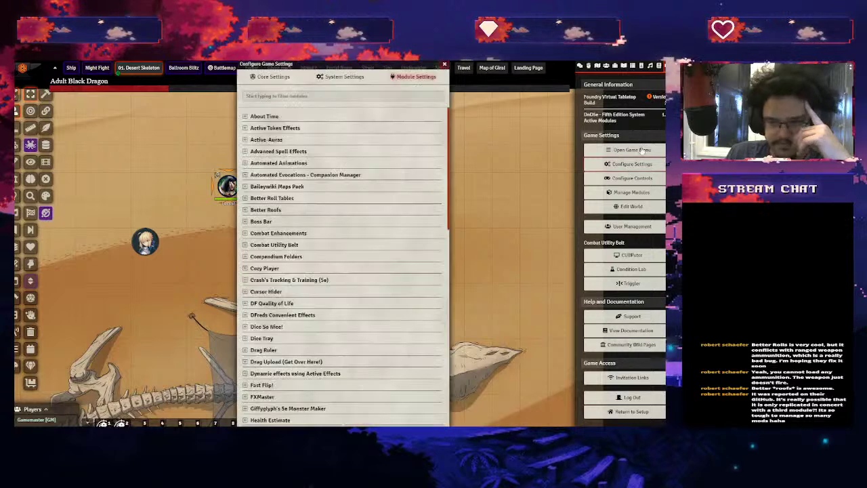
pyautogui.scroll(-3, 334, 230)
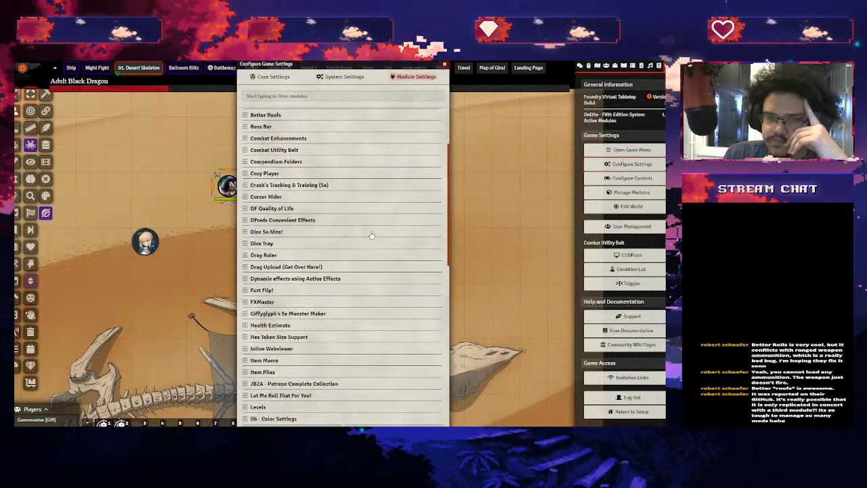
pyautogui.click(261, 256)
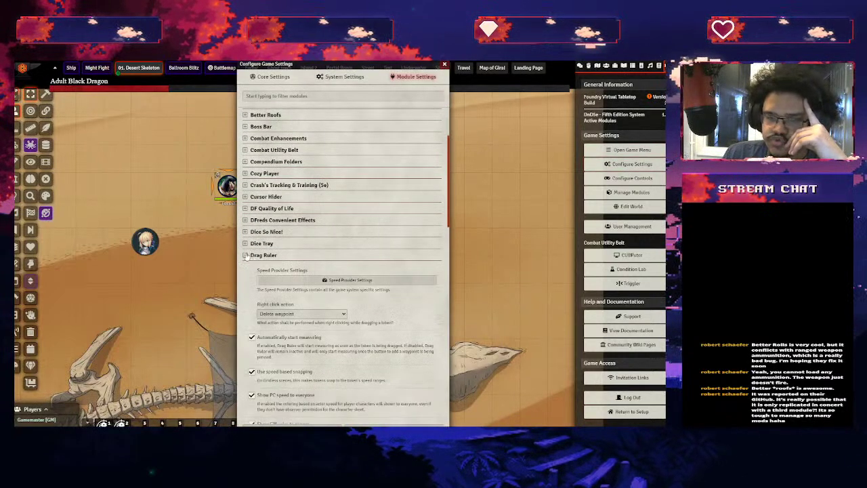
pyautogui.click(315, 254)
pyautogui.click(446, 66)
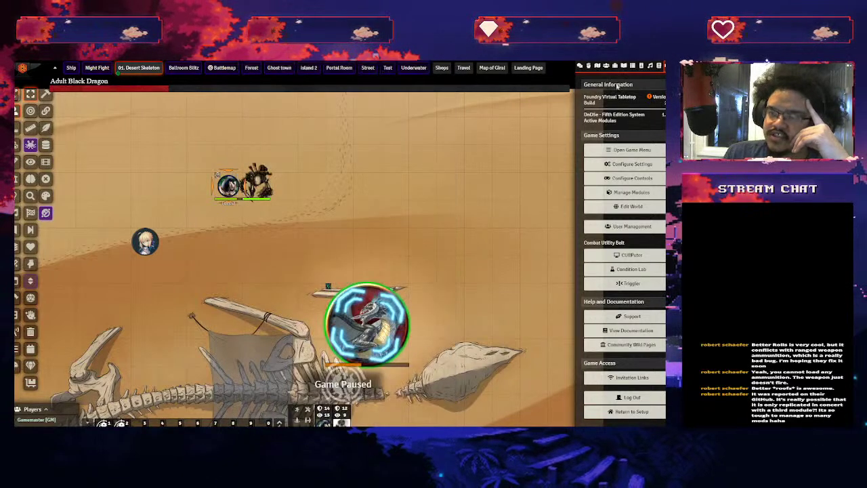
# Move the Saber token along a triangular path of three 30 ft legs with Drag Ruler waypoints, ending at its starting square
pyautogui.moveTo(266, 250); pyautogui.dragTo(351, 202)
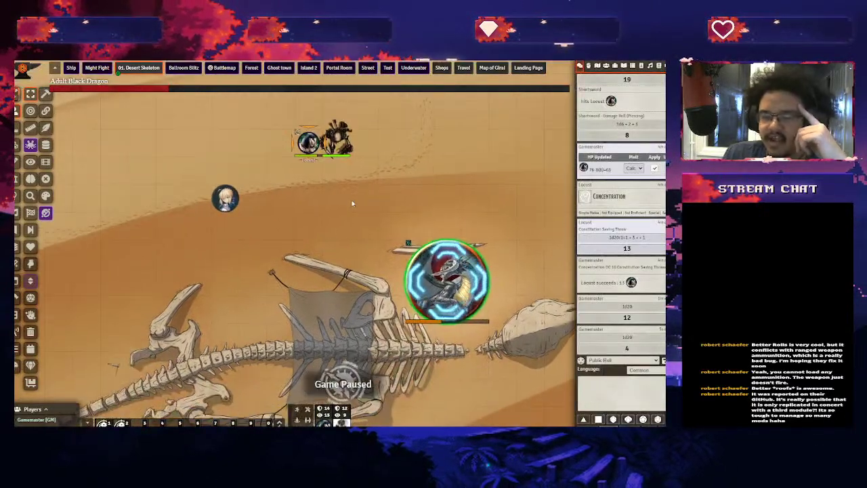
pyautogui.moveTo(225, 209); pyautogui.dragTo(145, 261)
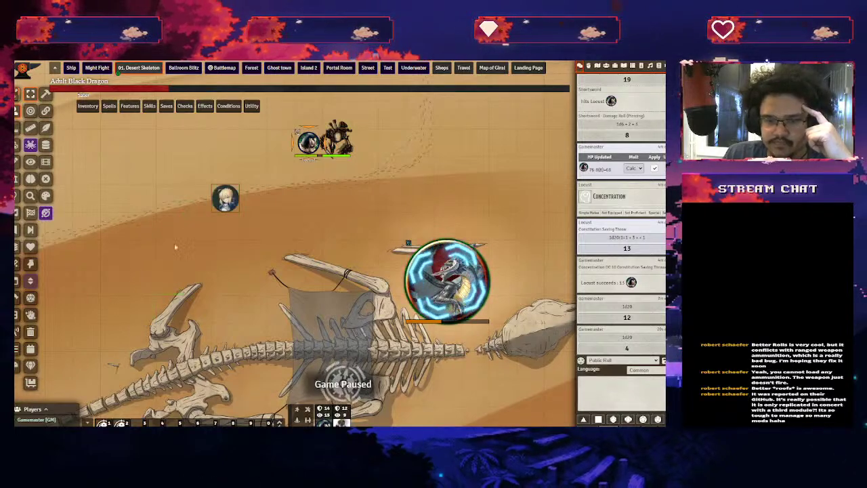
pyautogui.moveTo(227, 203)
pyautogui.mouseDown()
pyautogui.moveTo(166, 302)
pyautogui.moveTo(149, 294)
pyautogui.moveTo(131, 307)
pyautogui.moveTo(73, 373)
pyautogui.moveTo(75, 202)
pyautogui.moveTo(114, 155)
pyautogui.moveTo(146, 146)
pyautogui.moveTo(118, 156)
pyautogui.moveTo(139, 128)
pyautogui.moveTo(91, 161)
pyautogui.moveTo(124, 145)
pyautogui.moveTo(114, 133)
pyautogui.moveTo(60, 195)
pyautogui.moveTo(160, 208)
pyautogui.moveTo(219, 191)
pyautogui.moveTo(226, 198)
pyautogui.mouseUp()
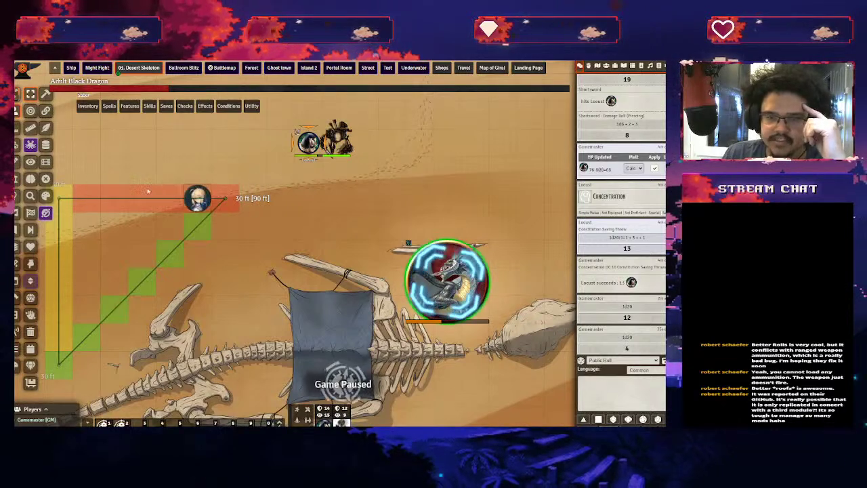
# Draw a circular measurement template about three grid squares in radius near the map's upper-left area and delete it
pyautogui.click(16, 147)
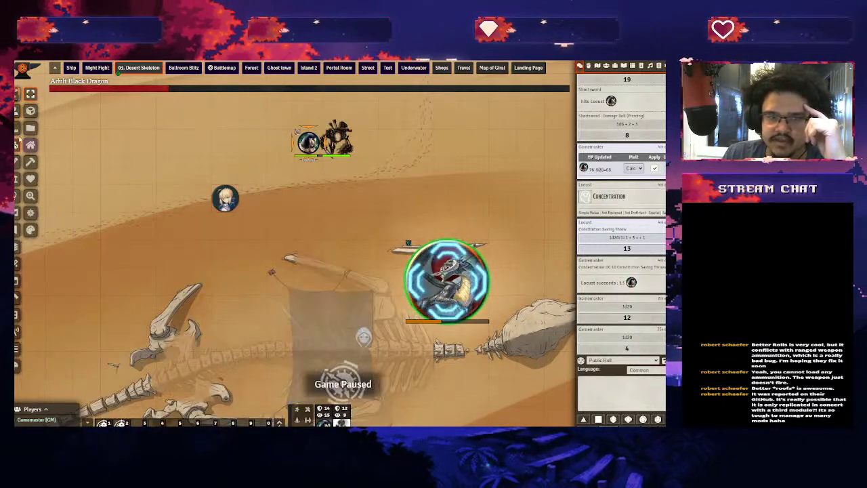
pyautogui.click(16, 111)
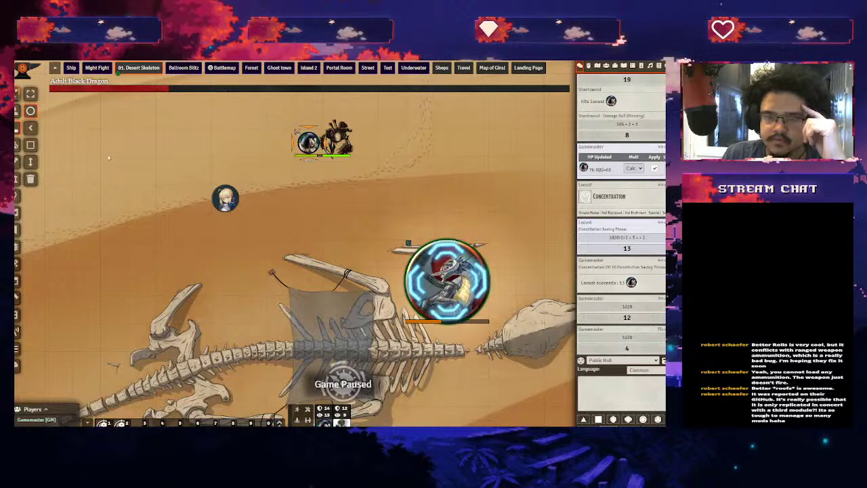
pyautogui.moveTo(76, 150)
pyautogui.mouseDown()
pyautogui.moveTo(163, 224)
pyautogui.moveTo(107, 187)
pyautogui.moveTo(135, 201)
pyautogui.mouseUp()
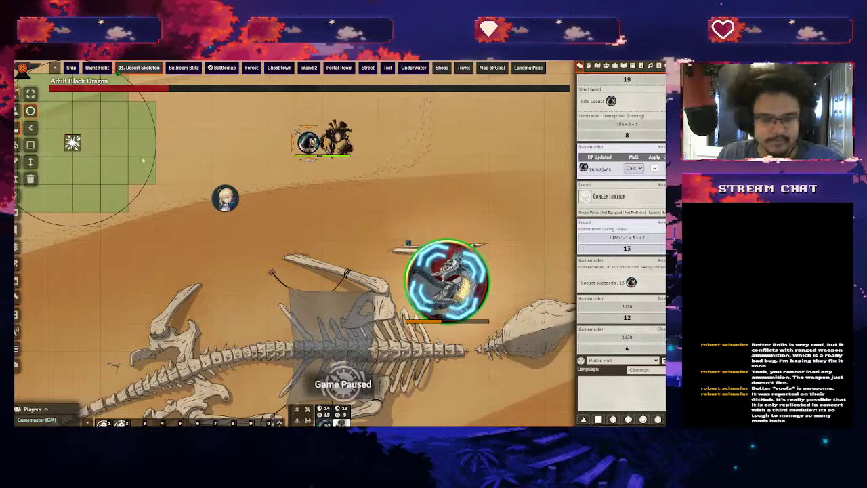
pyautogui.press('Delete')
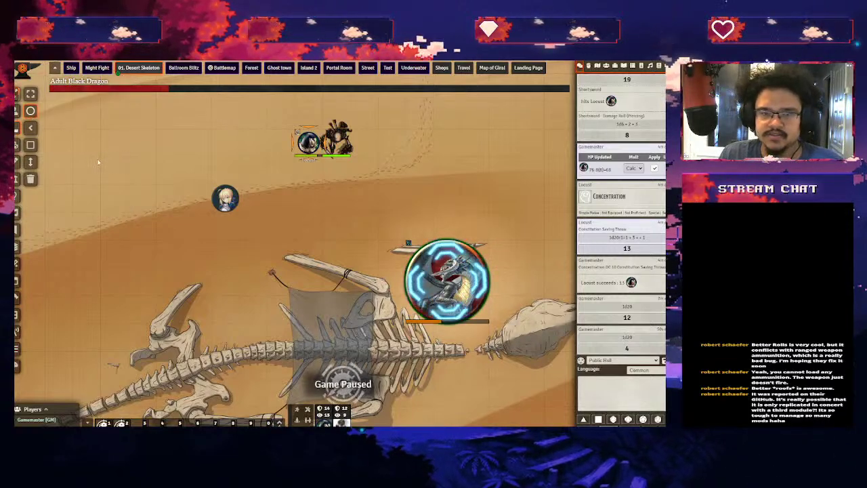
# Draw a circular template about one grid square in radius and move it around the map, ending one square right of its start
pyautogui.moveTo(114, 166)
pyautogui.mouseDown()
pyautogui.moveTo(129, 190)
pyautogui.moveTo(122, 178)
pyautogui.mouseUp()
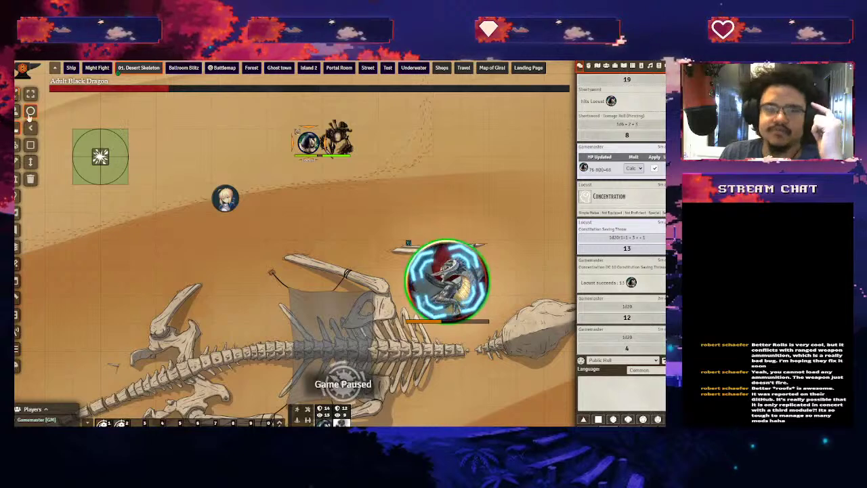
pyautogui.click(16, 95)
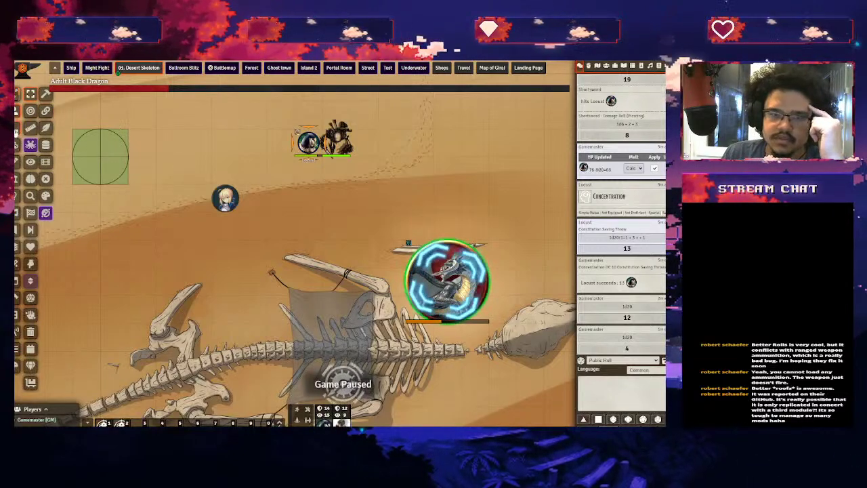
pyautogui.click(16, 112)
pyautogui.moveTo(122, 175); pyautogui.dragTo(129, 270)
pyautogui.moveTo(117, 241); pyautogui.dragTo(104, 322)
pyautogui.moveTo(100, 318); pyautogui.dragTo(156, 157)
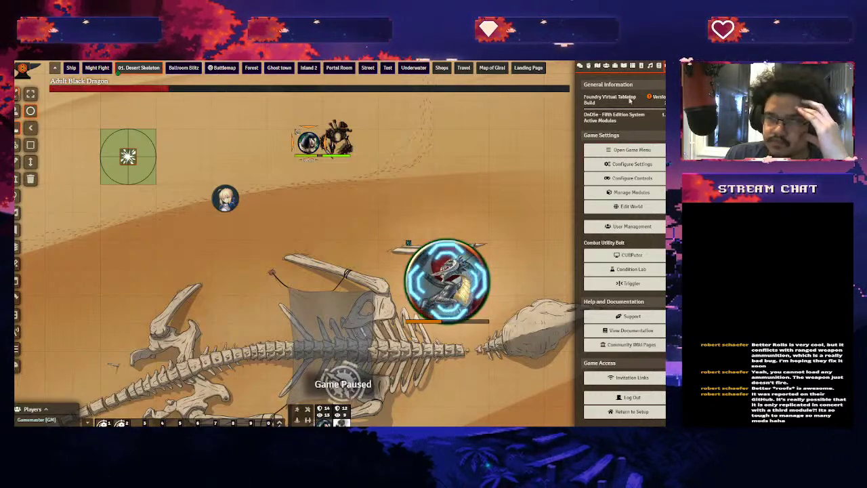
# Show the Drag Upload (Get Over Here!) upload path option in the module settings and collapse the section again
pyautogui.click(658, 67)
pyautogui.click(658, 65)
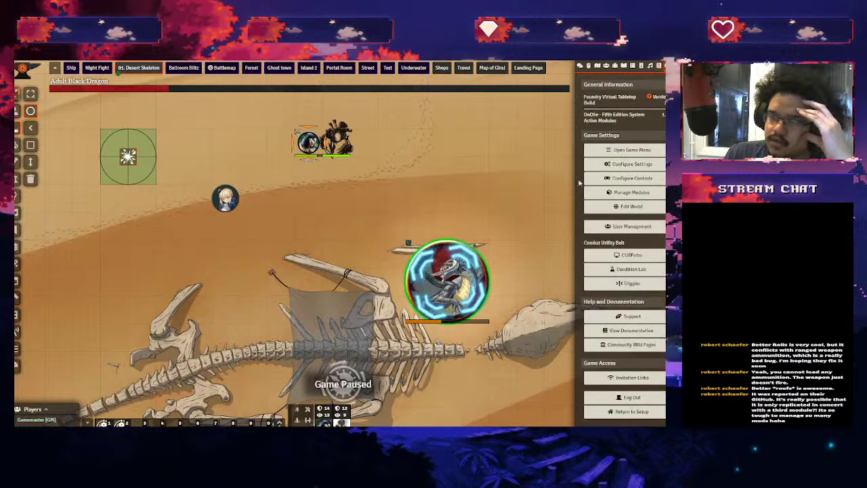
pyautogui.click(603, 168)
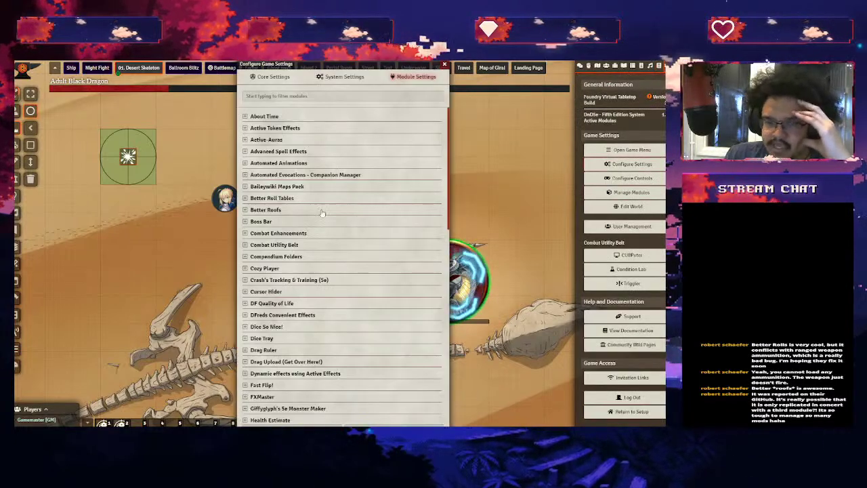
pyautogui.scroll(-5, 283, 275)
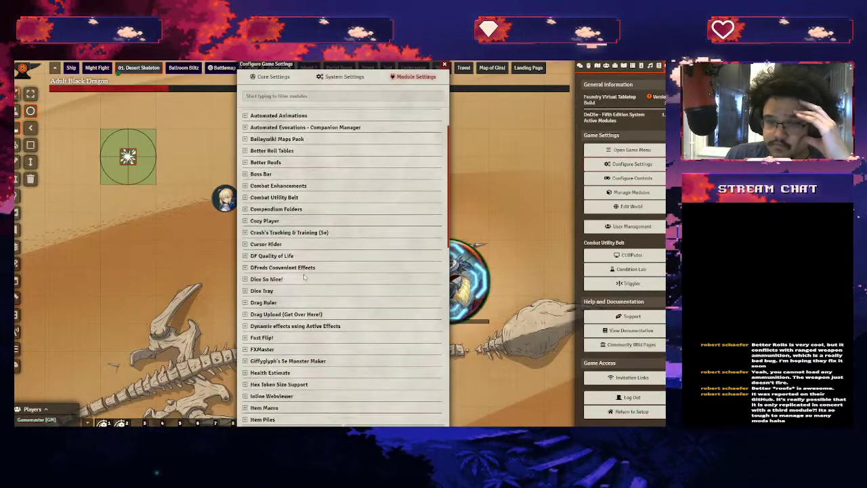
pyautogui.click(276, 220)
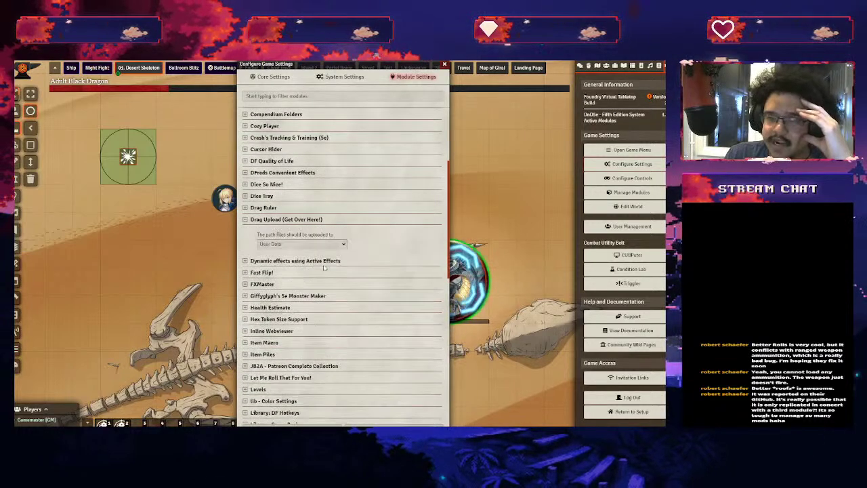
pyautogui.click(310, 219)
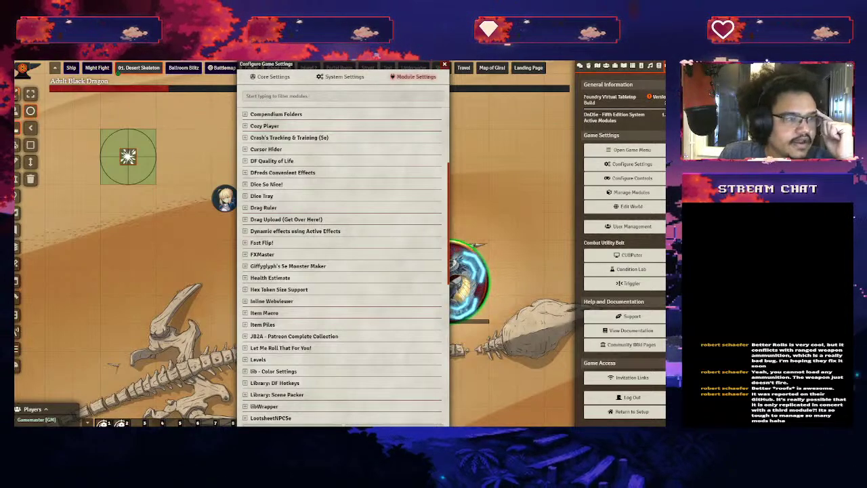
# Upload the image download.jpg onto the map as a tile and check the tile's configuration, closing the game configuration
pyautogui.moveTo(15, 250); pyautogui.dragTo(174, 208)
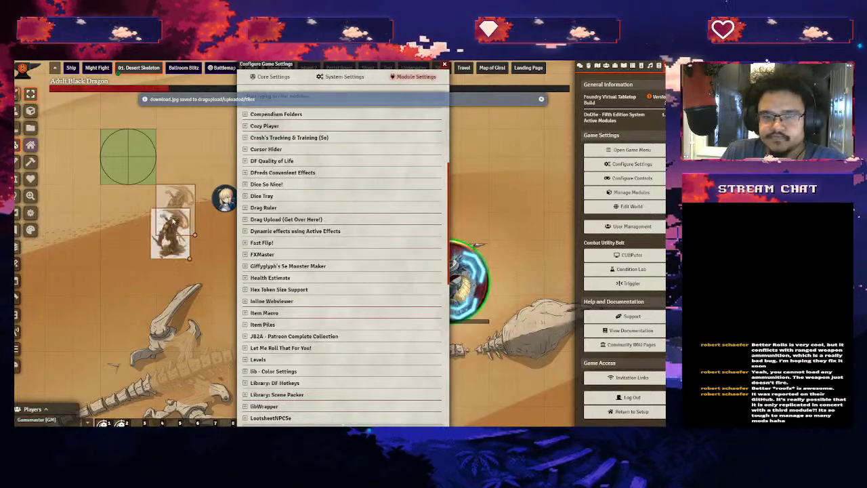
pyautogui.rightClick(175, 224)
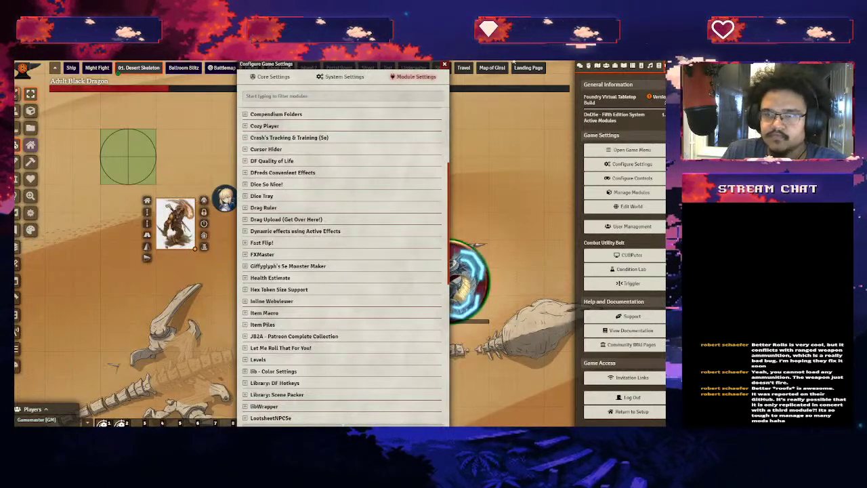
pyautogui.click(445, 66)
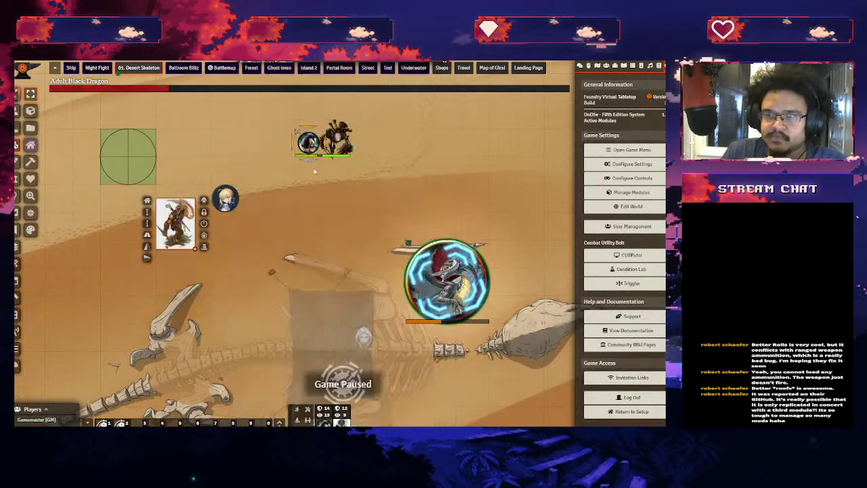
pyautogui.doubleClick(175, 224)
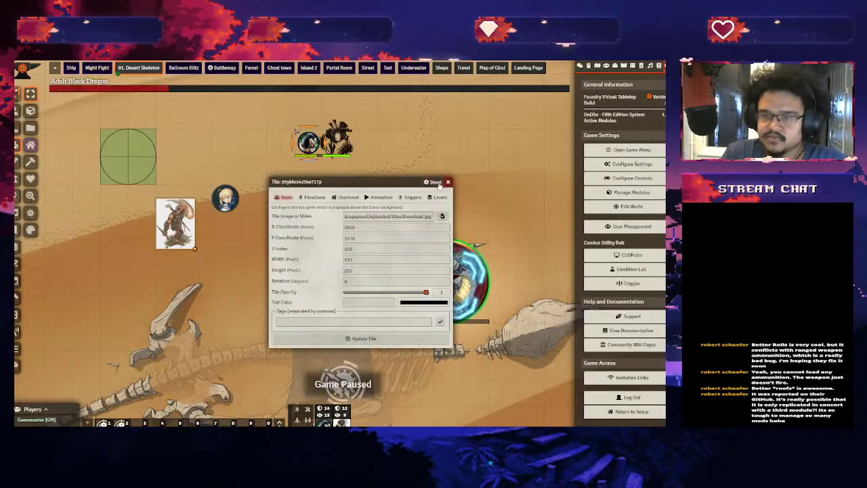
pyautogui.click(448, 181)
# Delete the uploaded tile, place download.jpg on the map once more below the Saber token, and remove it too
pyautogui.press('Delete')
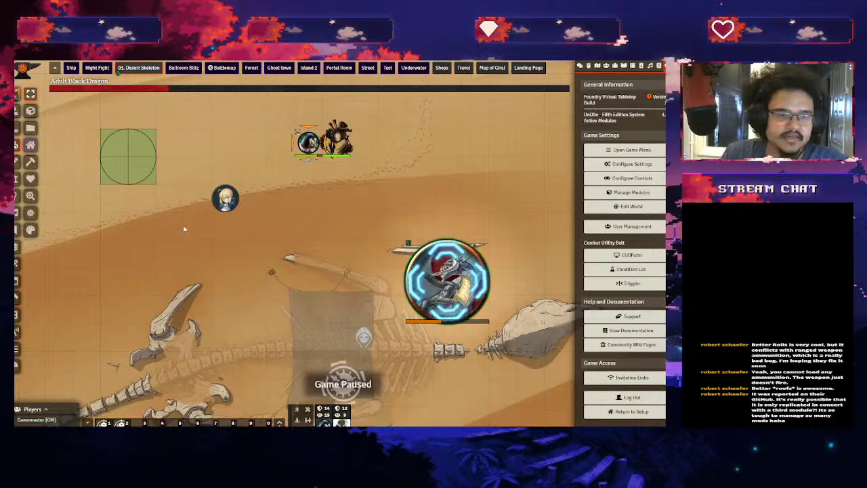
pyautogui.moveTo(185, 225); pyautogui.dragTo(191, 248)
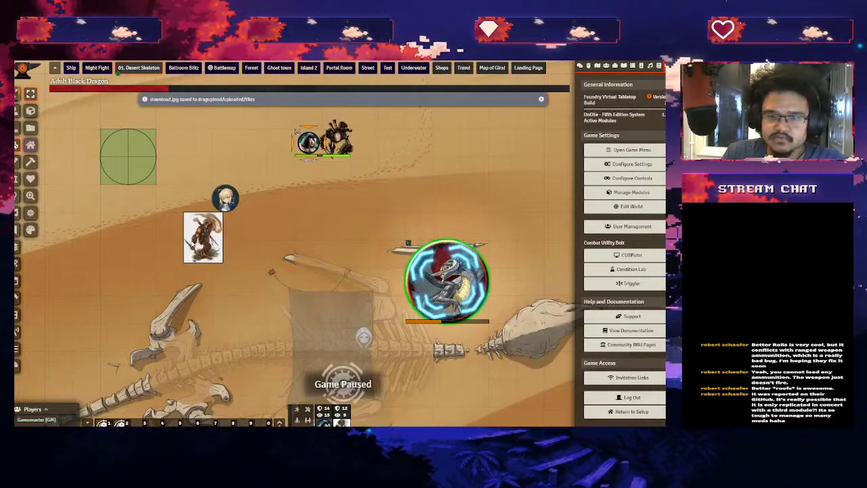
pyautogui.press('Delete')
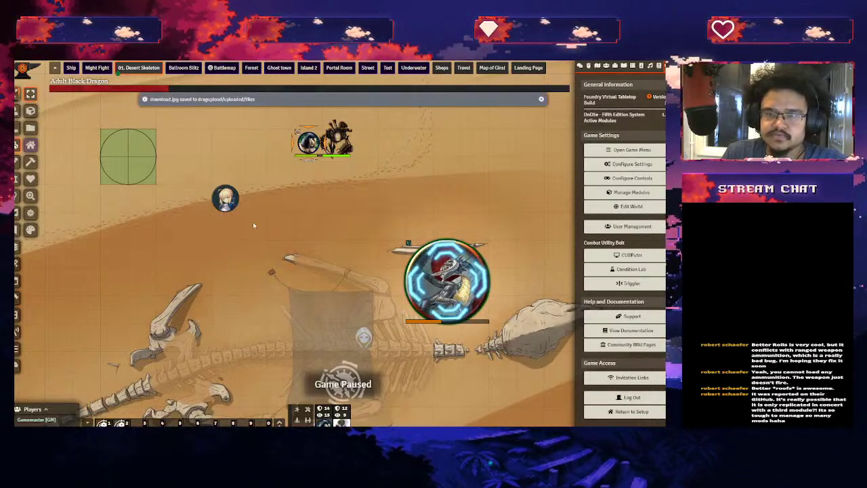
# Review the Dynamic effects using Active Effects options in the module settings and close the game configuration
pyautogui.click(633, 164)
pyautogui.scroll(-4, 289, 264)
pyautogui.scroll(-3, 289, 264)
pyautogui.scroll(10, 298, 257)
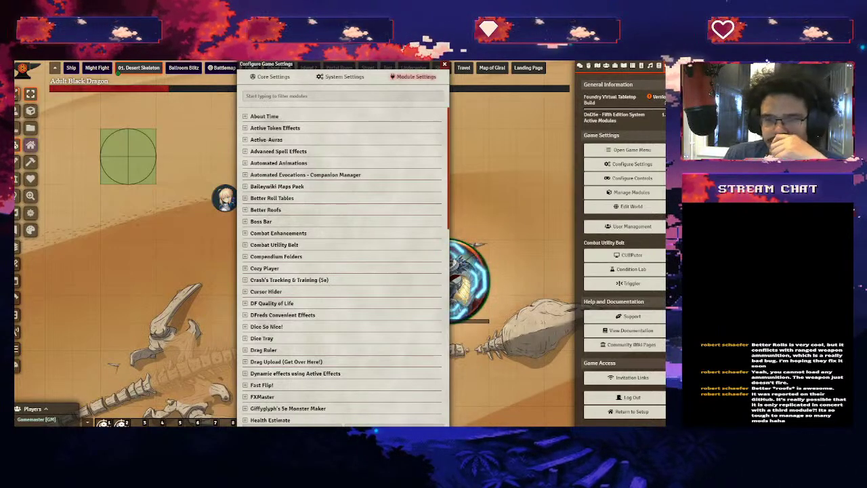
pyautogui.scroll(-3, 342, 264)
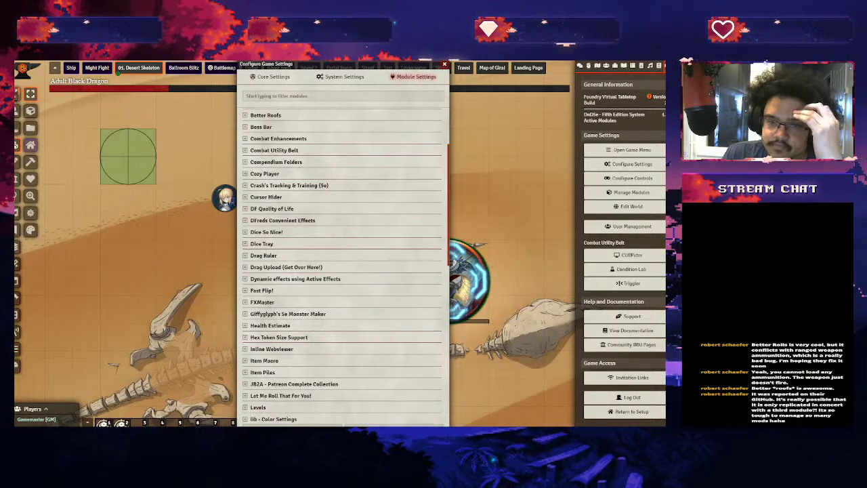
pyautogui.click(252, 279)
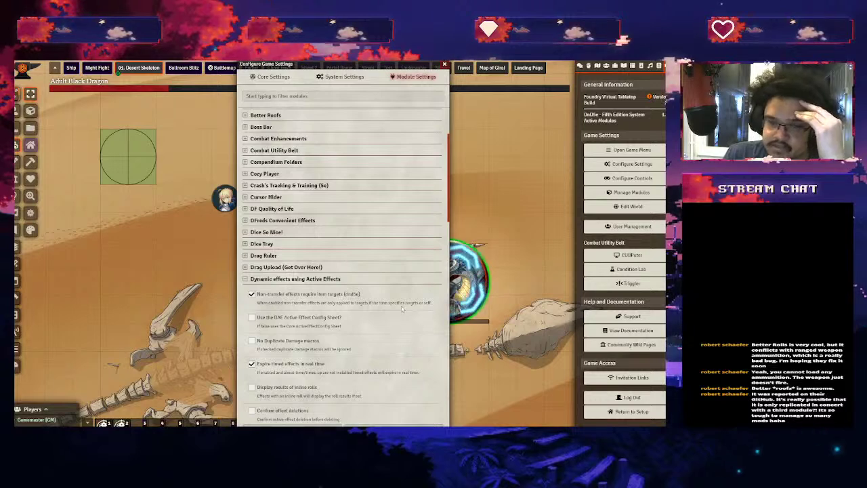
pyautogui.scroll(-2, 381, 290)
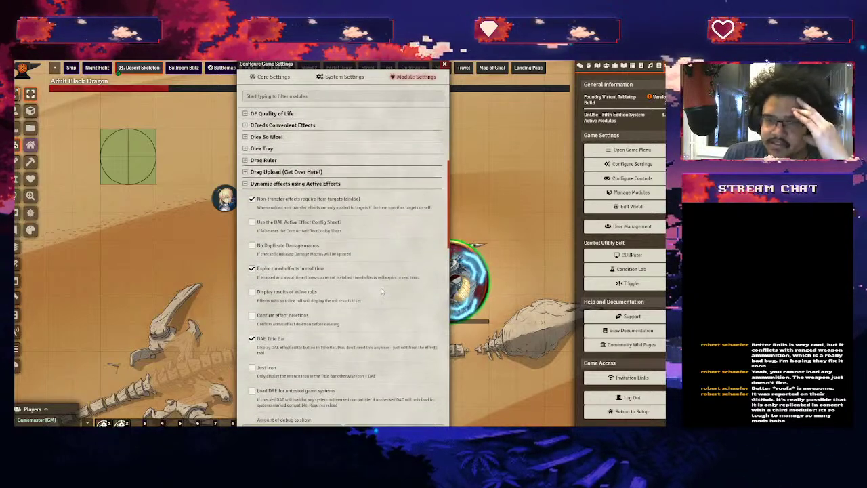
pyautogui.scroll(-3, 318, 206)
pyautogui.scroll(3, 313, 205)
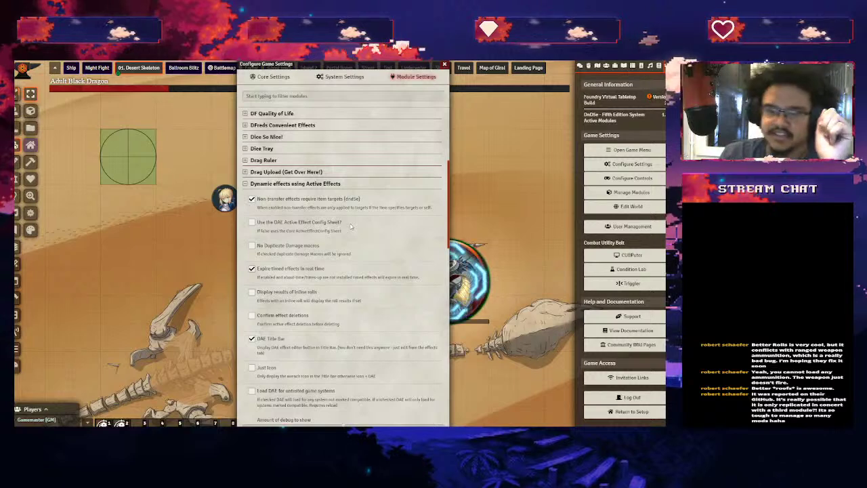
pyautogui.click(444, 65)
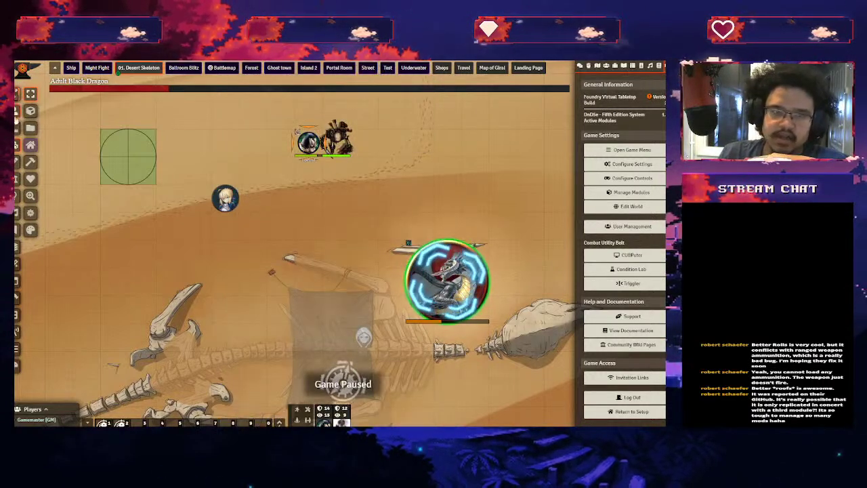
# Check the Saber token's configuration and review the effects on its Artoria character sheet, closing both windows
pyautogui.rightClick(226, 197)
pyautogui.rightClick(226, 197)
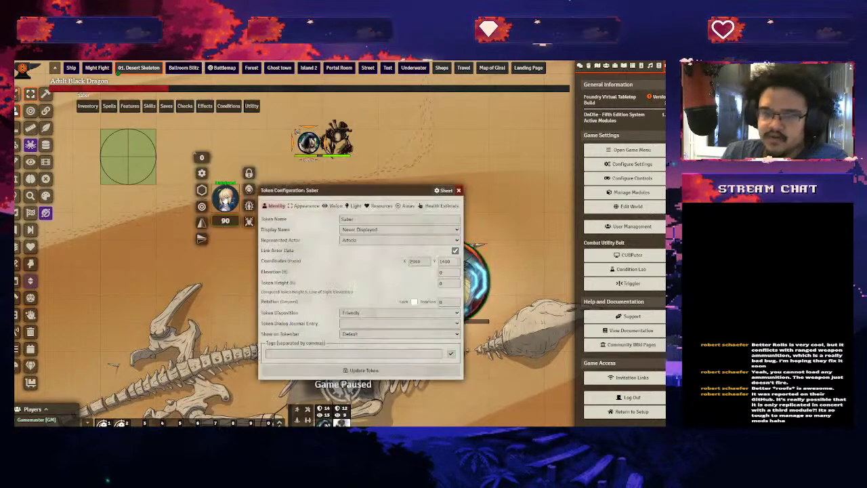
pyautogui.click(459, 192)
pyautogui.doubleClick(226, 198)
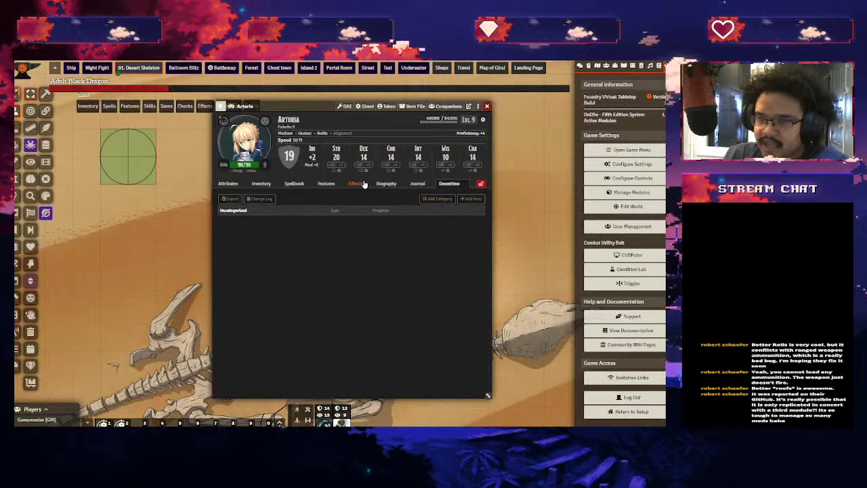
pyautogui.click(364, 184)
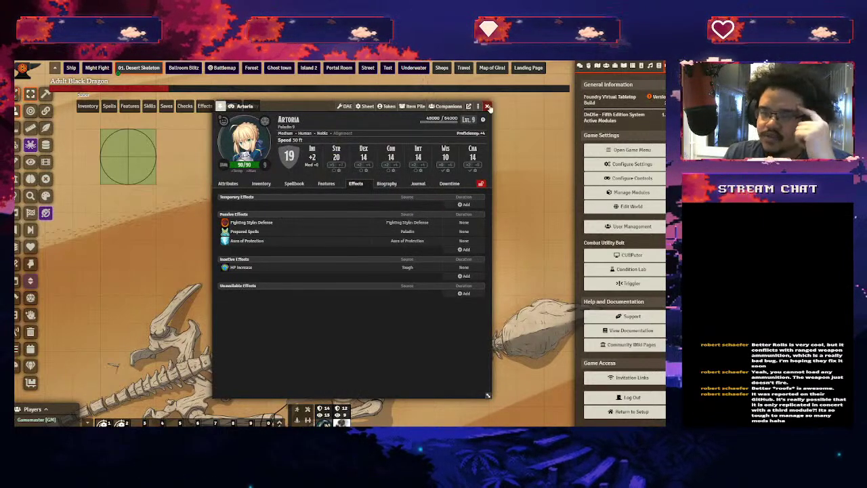
pyautogui.click(488, 107)
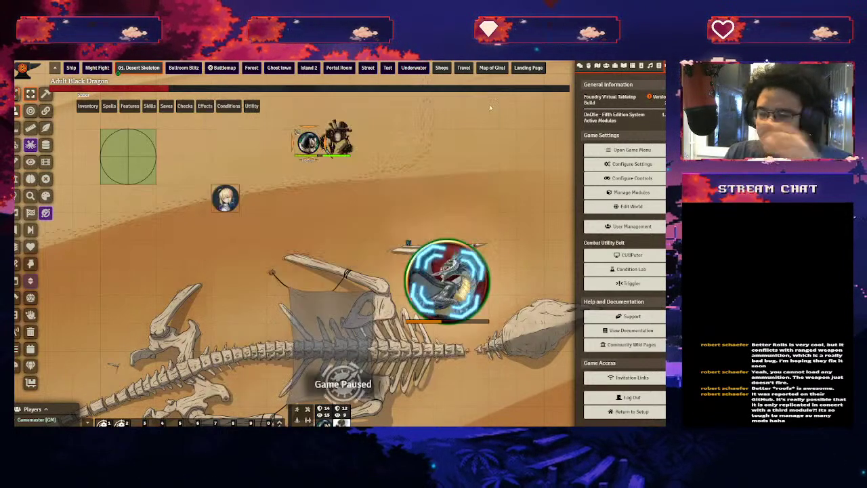
# Reopen the module settings, collapse Dynamic effects using Active Effects and show the Fast Flip! options
pyautogui.click(658, 65)
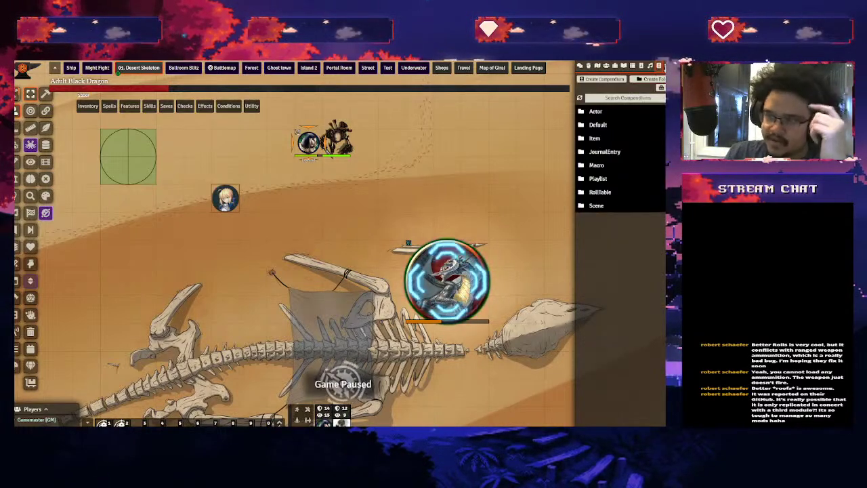
pyautogui.click(659, 65)
pyautogui.click(647, 170)
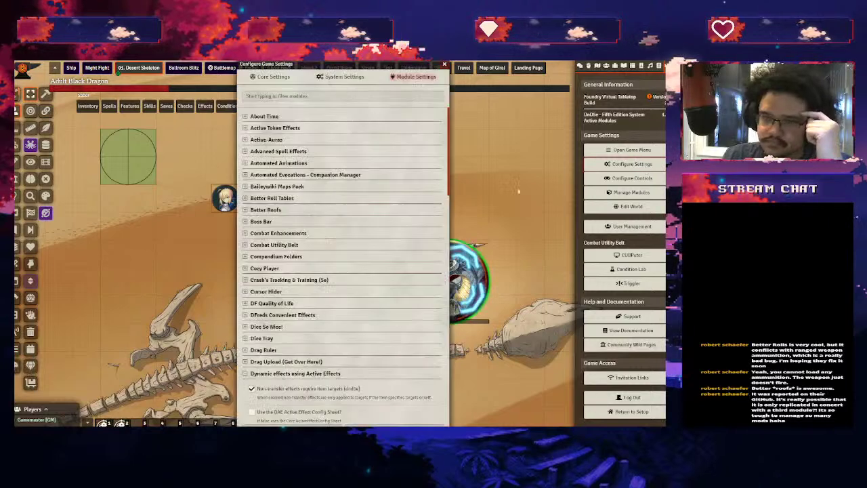
pyautogui.scroll(-3, 332, 219)
pyautogui.scroll(-2, 322, 203)
pyautogui.click(315, 184)
pyautogui.click(263, 197)
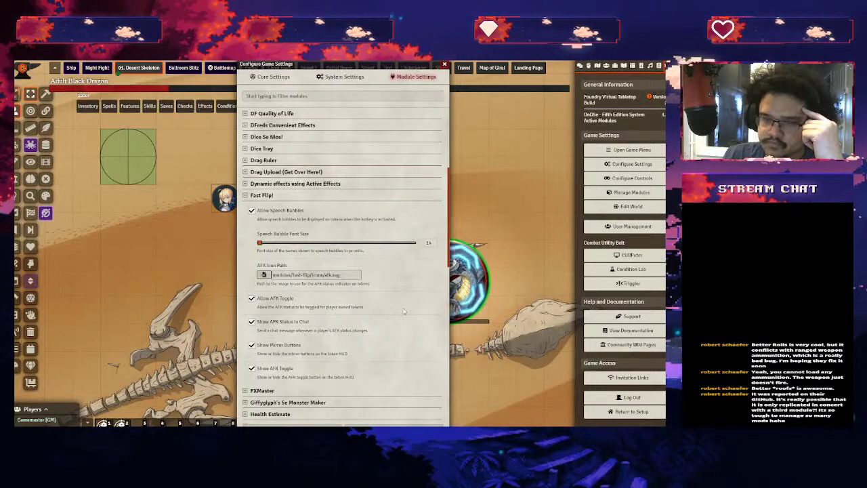
# Close the game configuration and show the mirror controls on the Saber token's HUD
pyautogui.click(444, 65)
pyautogui.rightClick(226, 196)
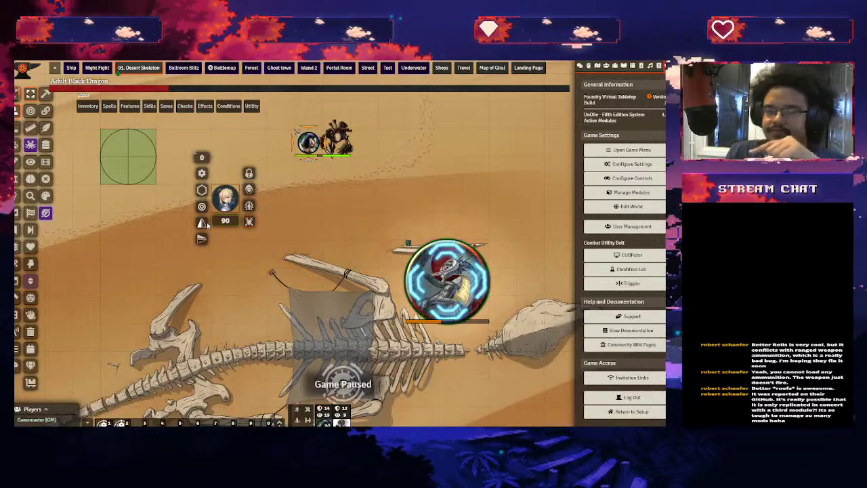
pyautogui.press('Escape')
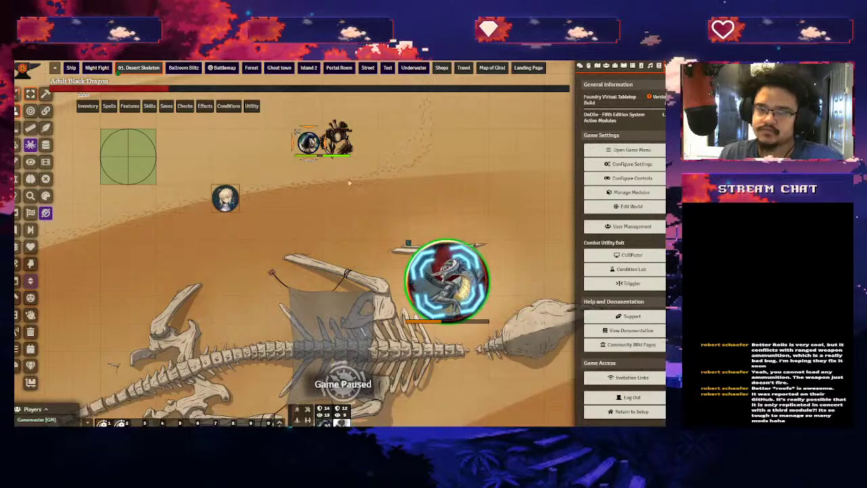
# Review the FXMaster options in the module settings and close the game configuration
pyautogui.click(633, 166)
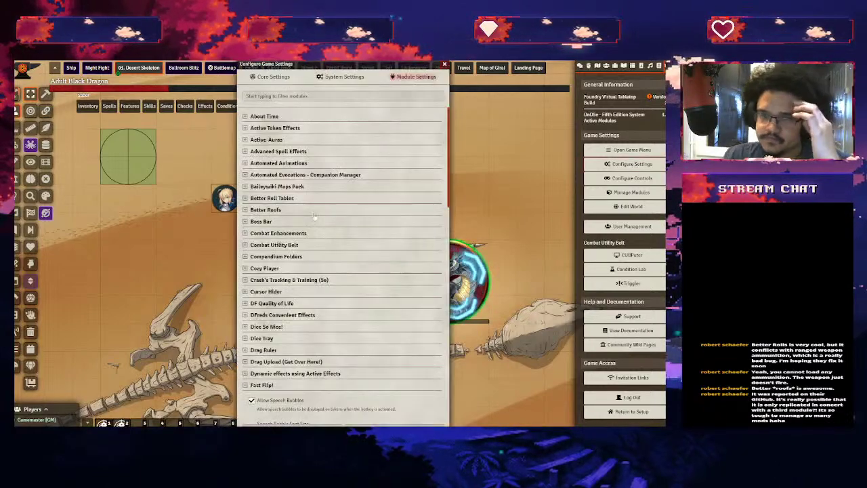
pyautogui.scroll(-10, 359, 273)
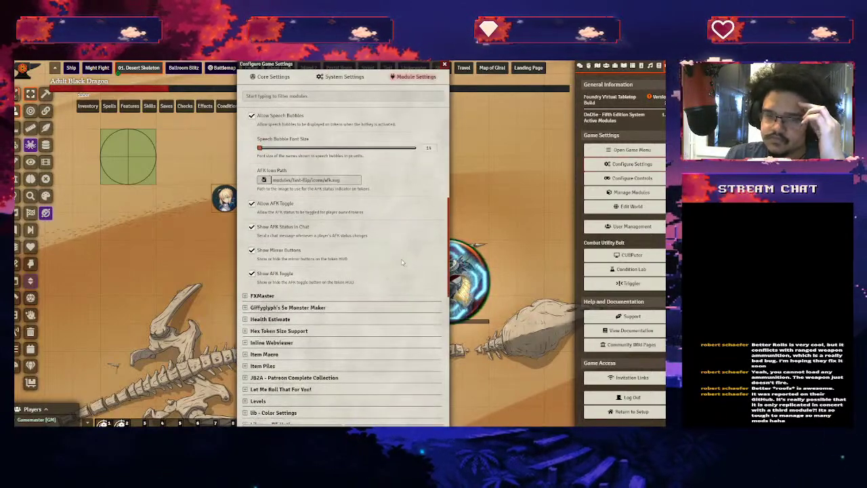
pyautogui.click(308, 155)
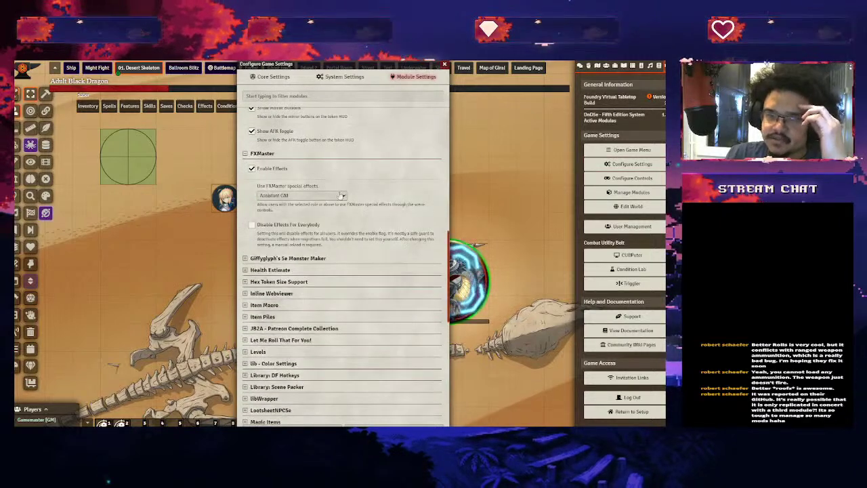
pyautogui.click(444, 66)
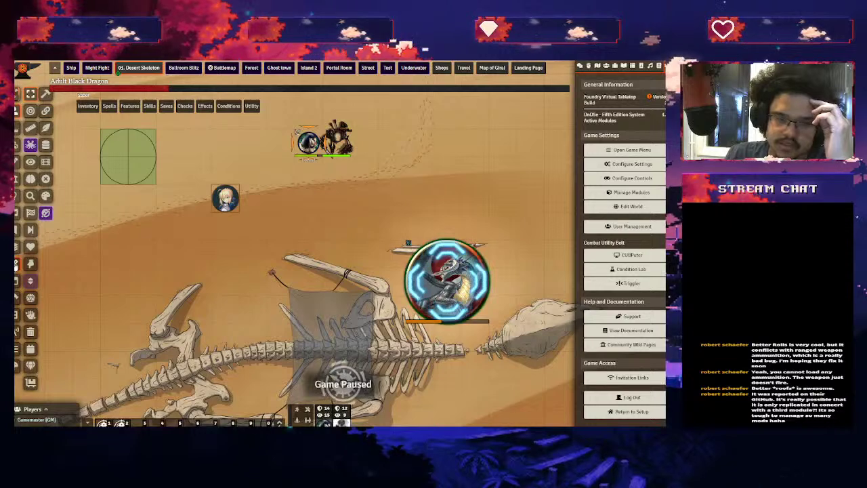
# Open FXMaster's weather effects management for the Desert Skeleton scene and enable the Snow and Rain Topdown effects
pyautogui.click(17, 263)
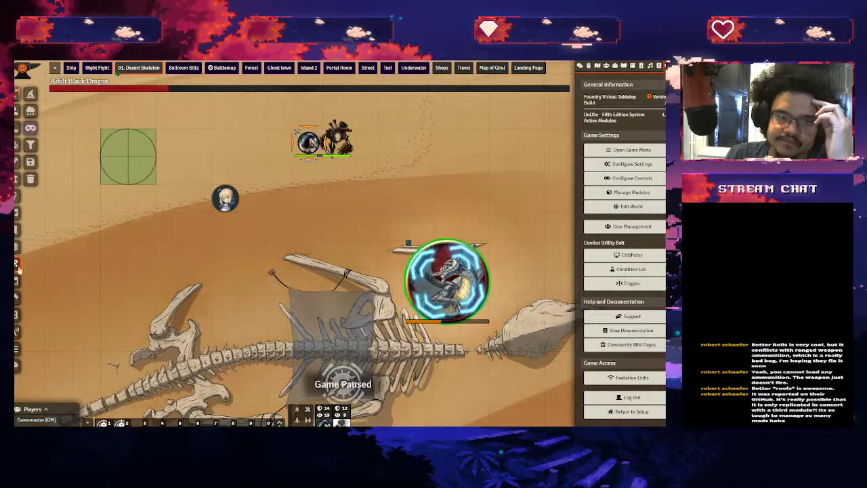
pyautogui.click(30, 111)
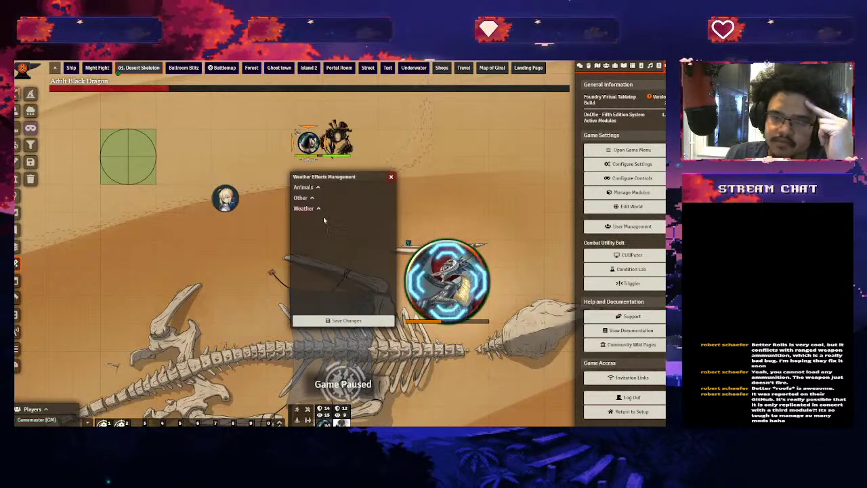
pyautogui.click(306, 209)
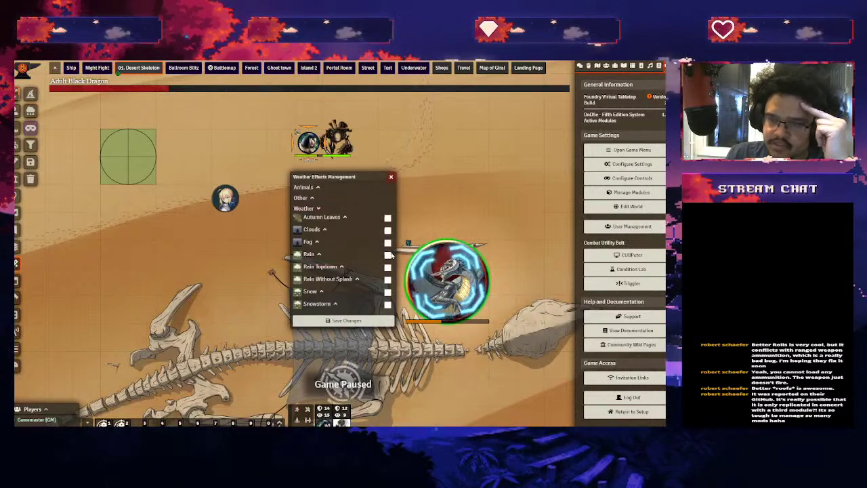
pyautogui.click(387, 255)
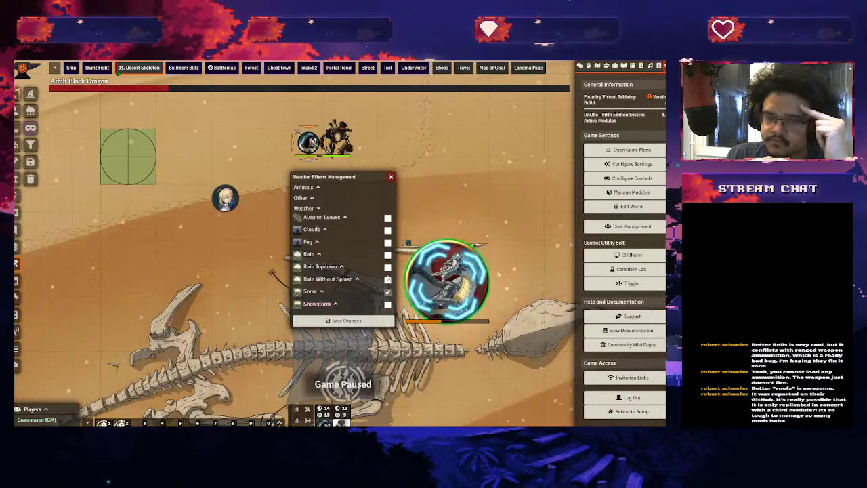
pyautogui.click(387, 267)
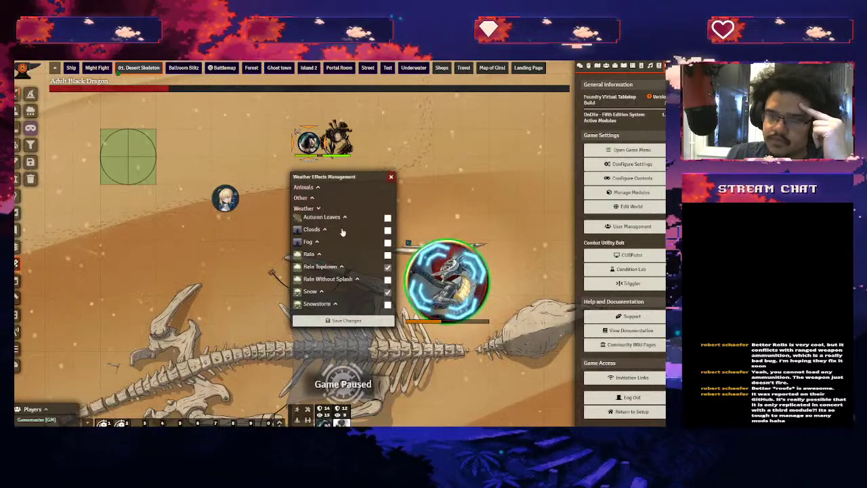
# Replace Rain Topdown and Snow with the Fog weather effect and save the changes to the scene
pyautogui.click(318, 254)
pyautogui.click(319, 254)
pyautogui.click(388, 242)
pyautogui.click(387, 267)
pyautogui.click(387, 291)
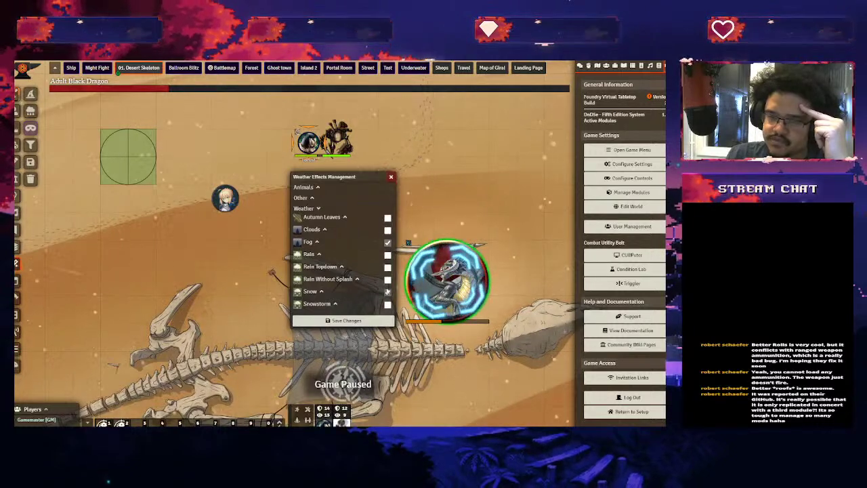
pyautogui.click(370, 320)
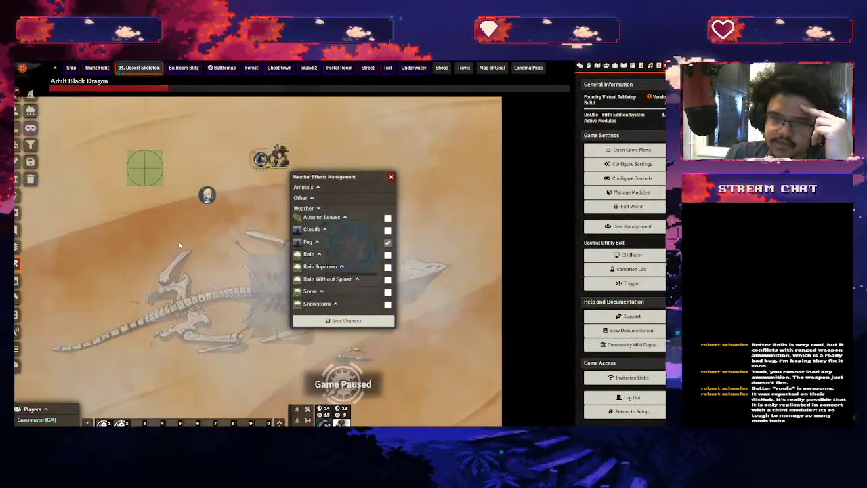
# Turn off Fog, apply the Bats animal effect, swap it for Birds and show the Birds parameters
pyautogui.click(303, 187)
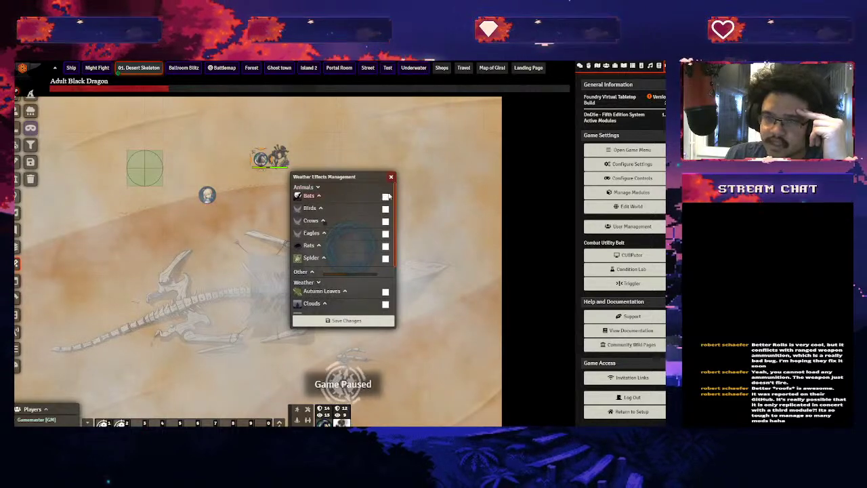
pyautogui.scroll(-2, 363, 230)
pyautogui.scroll(3, 386, 246)
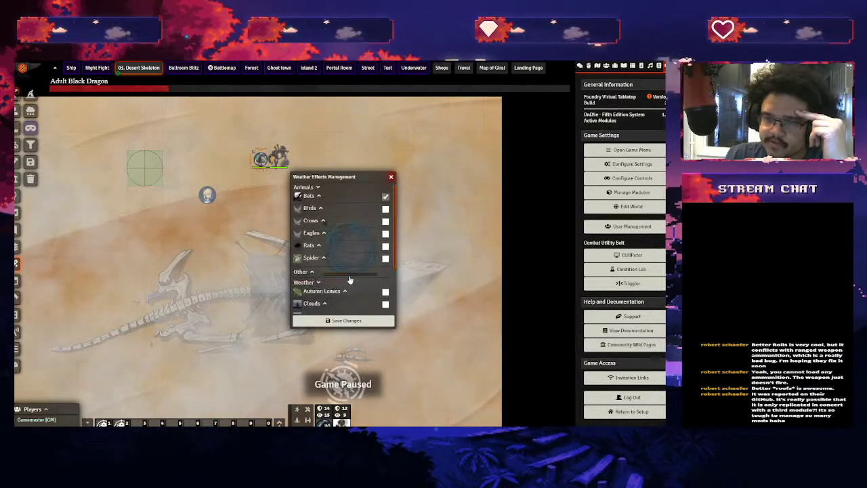
pyautogui.click(346, 322)
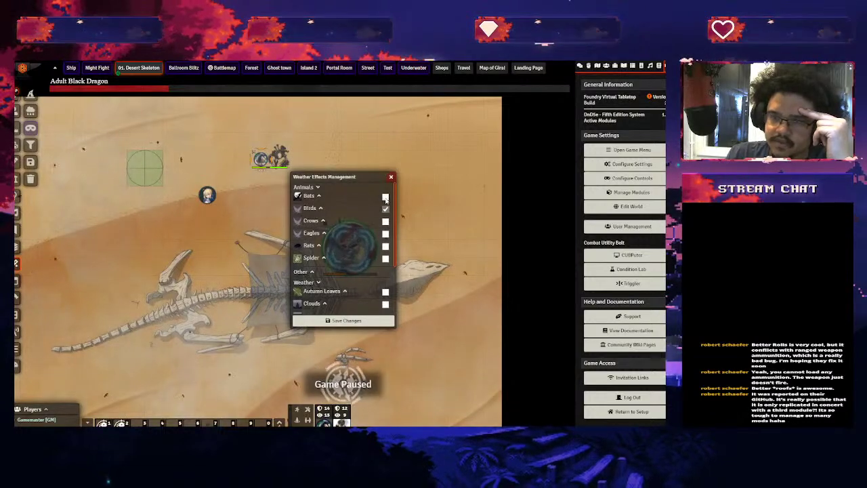
pyautogui.click(322, 210)
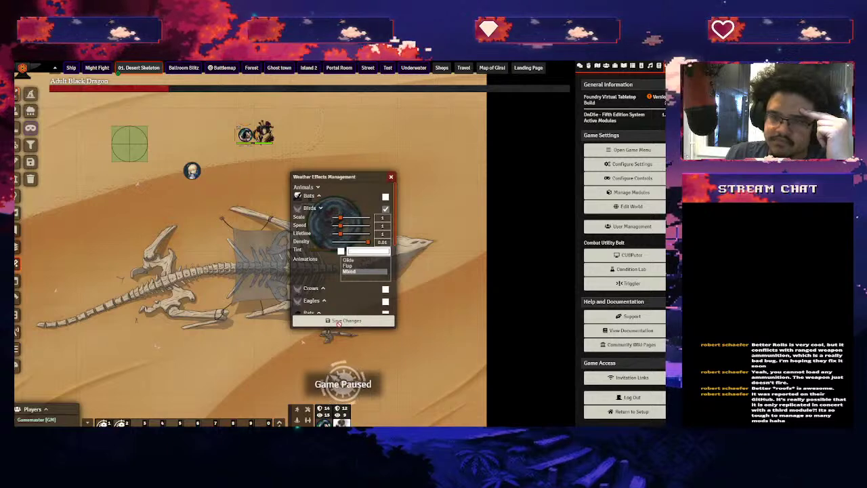
# Examine the Birds effect across the whole map, turn it off and close the weather effects management
pyautogui.scroll(-3, 167, 246)
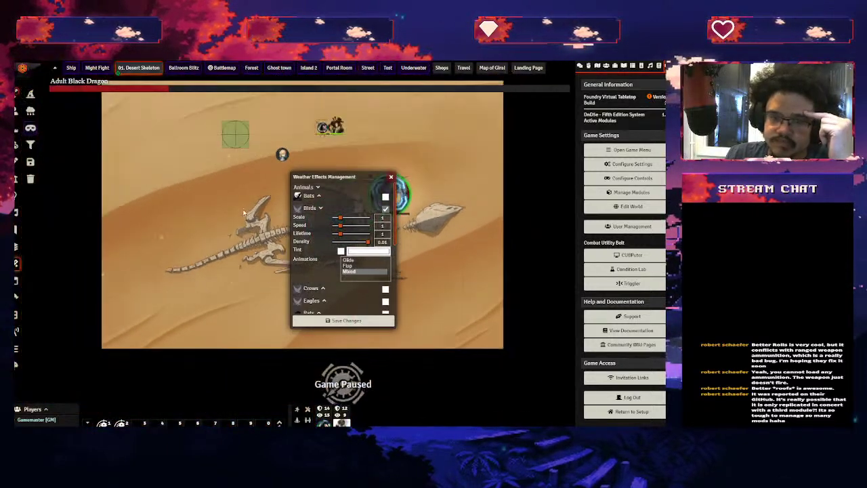
pyautogui.scroll(-1, 167, 247)
pyautogui.scroll(2, 167, 243)
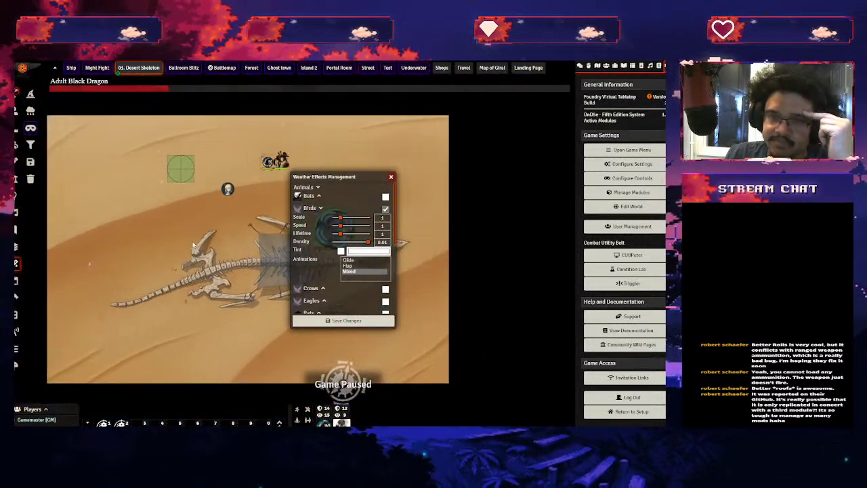
pyautogui.scroll(-1, 168, 239)
pyautogui.scroll(-1, 203, 204)
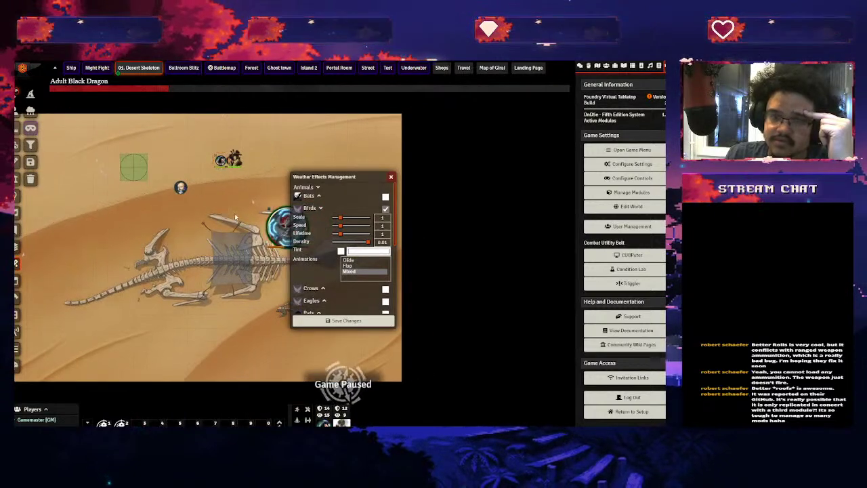
pyautogui.scroll(2, 229, 175)
pyautogui.scroll(1, 183, 250)
pyautogui.scroll(-1, 149, 298)
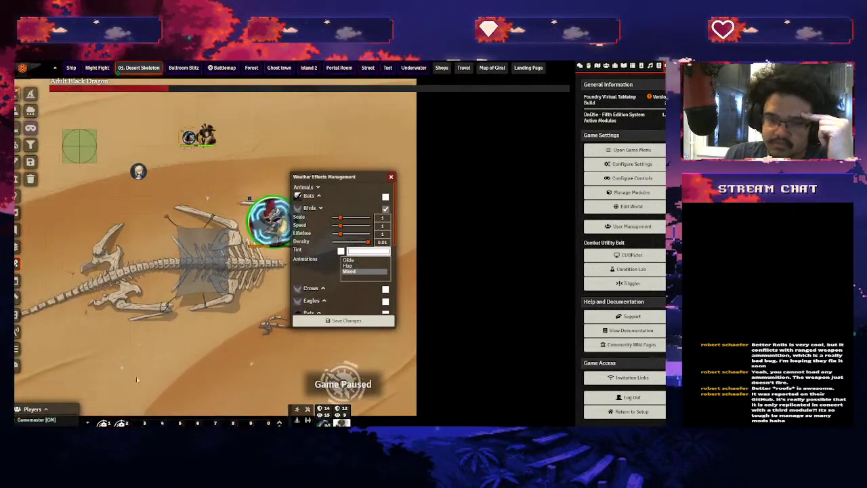
pyautogui.scroll(-1, 284, 271)
pyautogui.scroll(1, 445, 220)
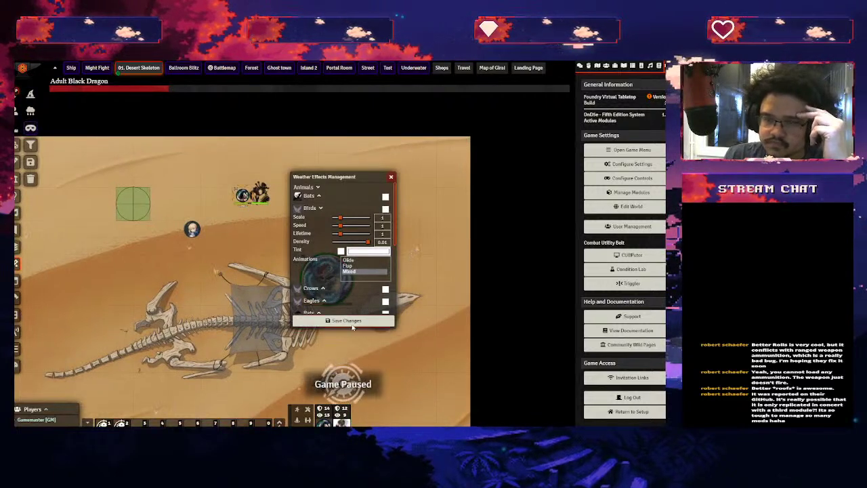
pyautogui.click(390, 179)
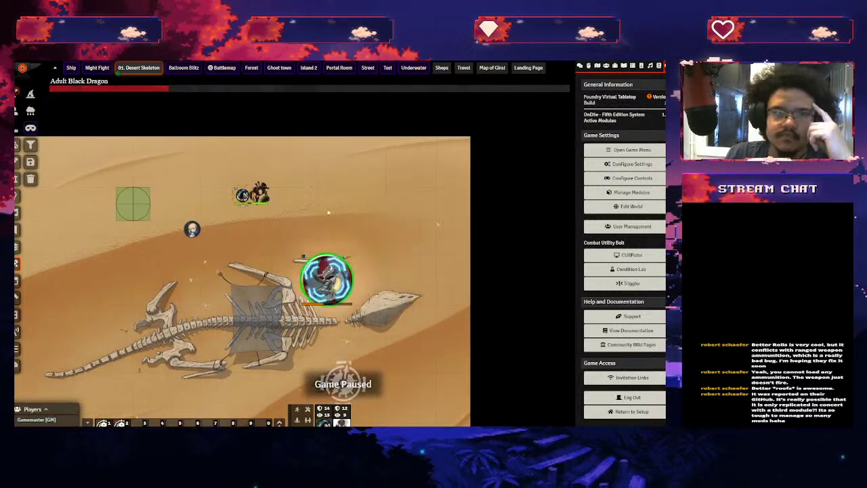
# Collapse The MAD Cartographer folder in the scene directory and view the Ship scene
pyautogui.click(605, 65)
pyautogui.click(597, 66)
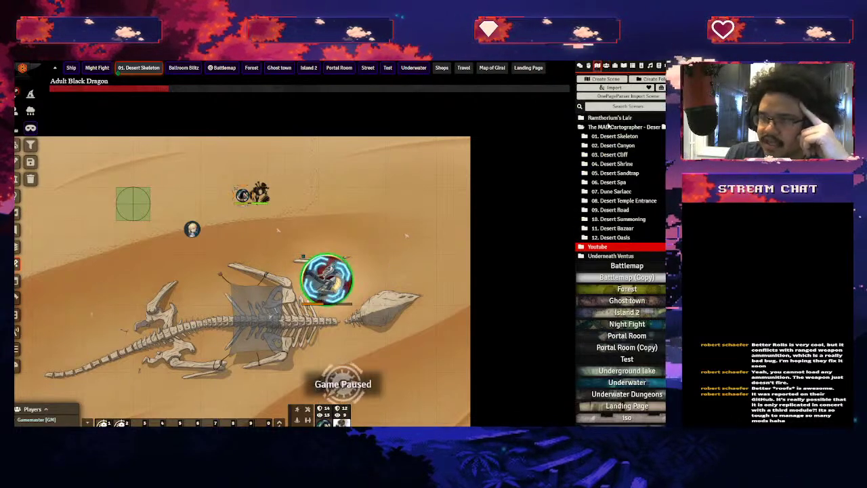
pyautogui.click(608, 127)
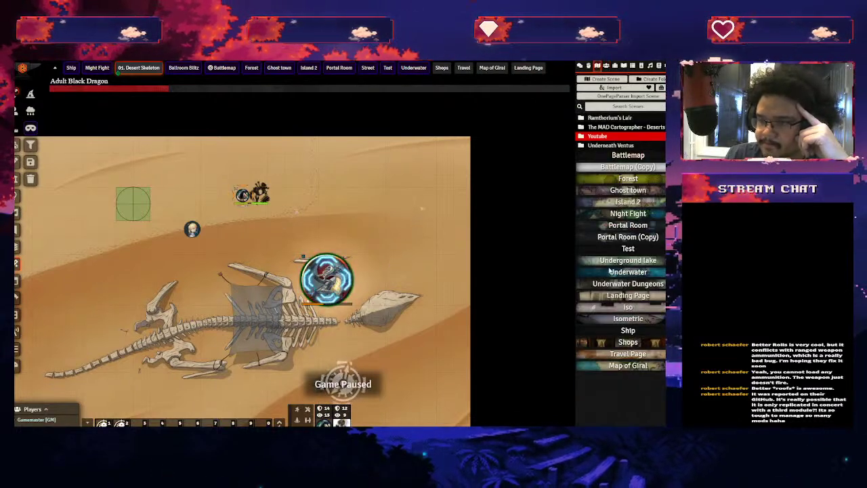
pyautogui.rightClick(611, 228)
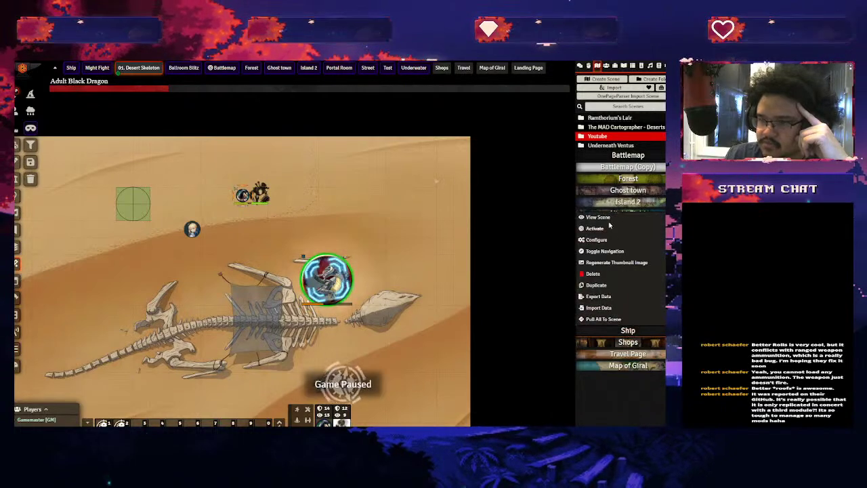
pyautogui.click(597, 217)
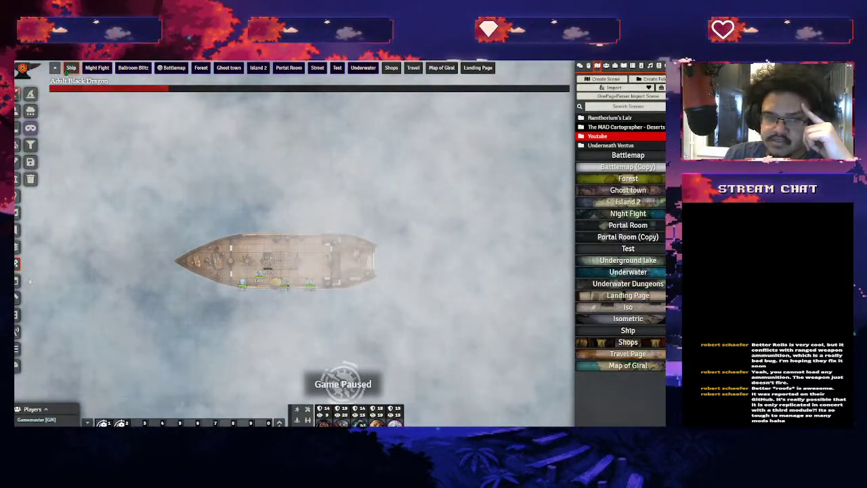
# Delete all weather and filter effects from the Ship scene, check the weather effects management and view the cleared map
pyautogui.click(32, 178)
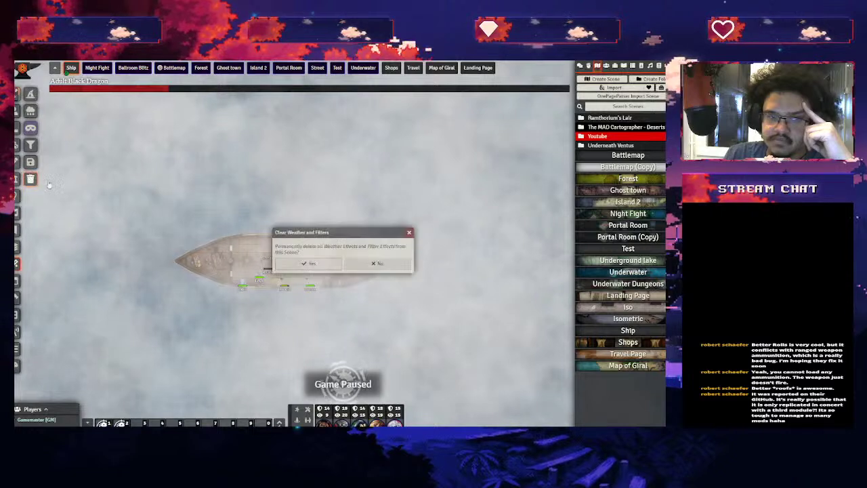
pyautogui.click(309, 263)
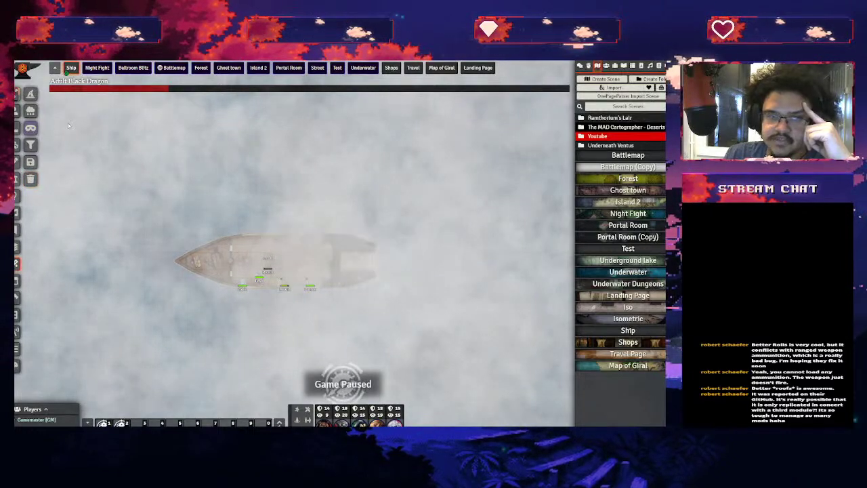
pyautogui.click(31, 111)
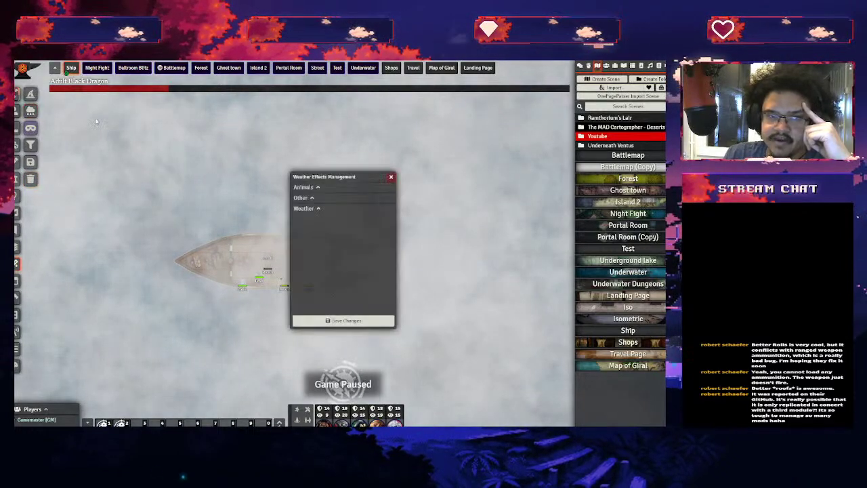
pyautogui.click(391, 178)
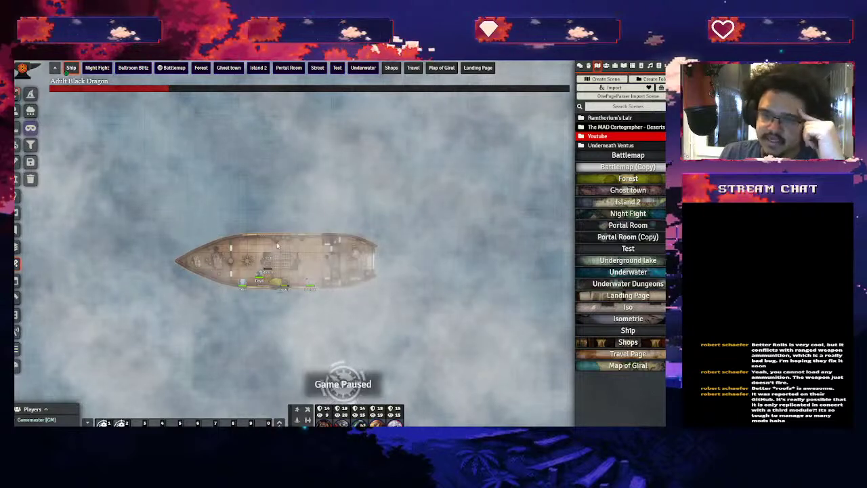
pyautogui.scroll(-2, 270, 241)
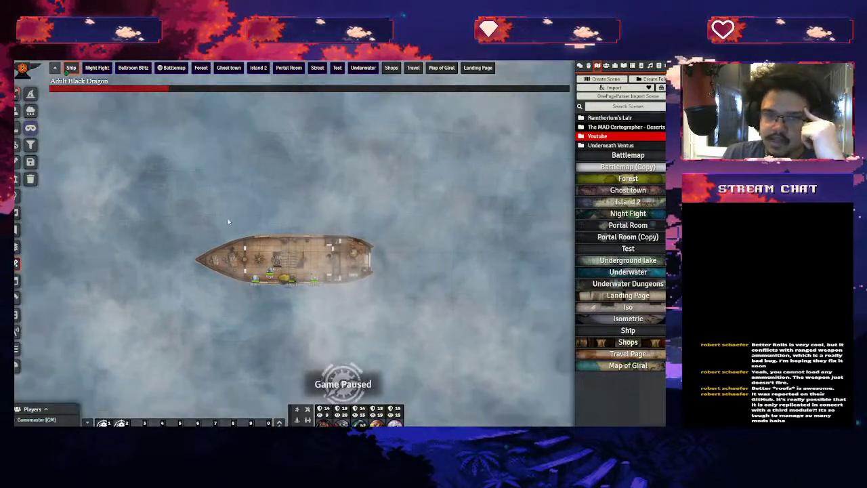
pyautogui.scroll(2, 269, 240)
pyautogui.scroll(-1, 292, 224)
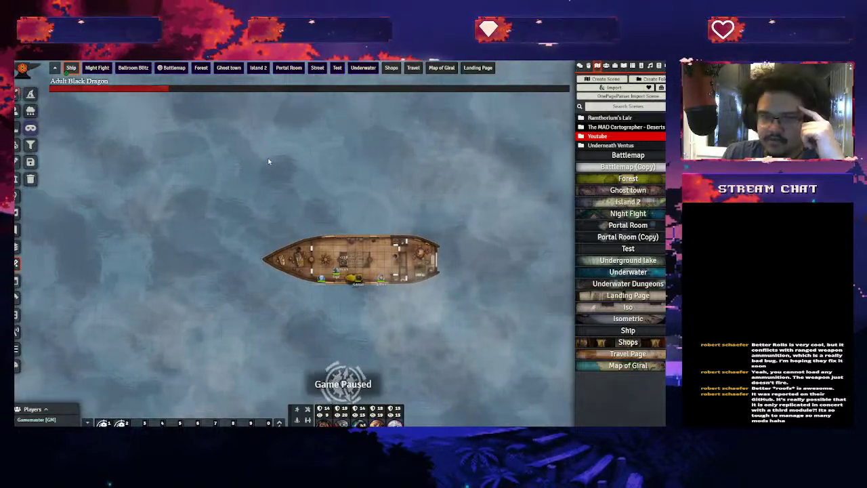
pyautogui.scroll(-2, 392, 165)
pyautogui.moveTo(392, 166); pyautogui.dragTo(278, 169)
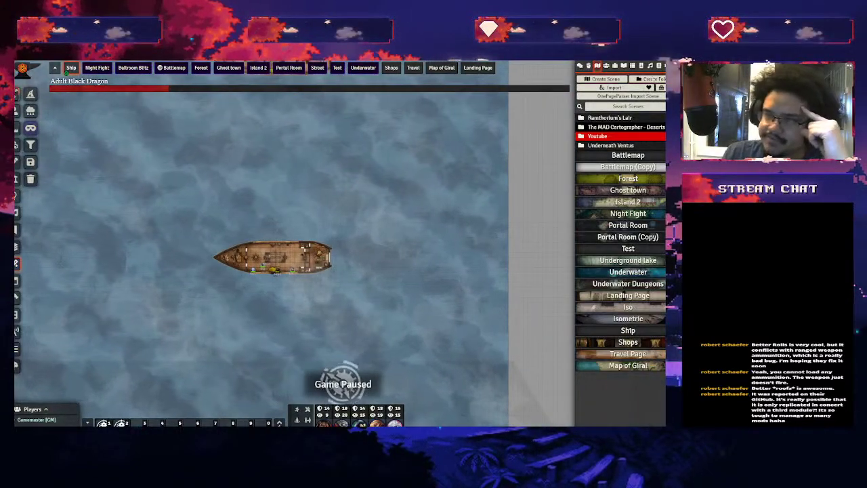
# Open the module settings and examine the Giffyglyph's 5e Monster Maker options
pyautogui.click(658, 65)
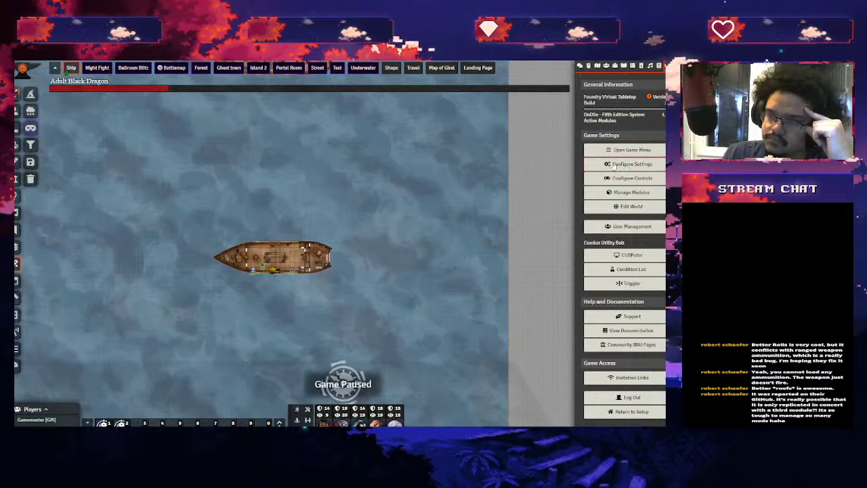
pyautogui.click(624, 164)
pyautogui.scroll(-10, 430, 187)
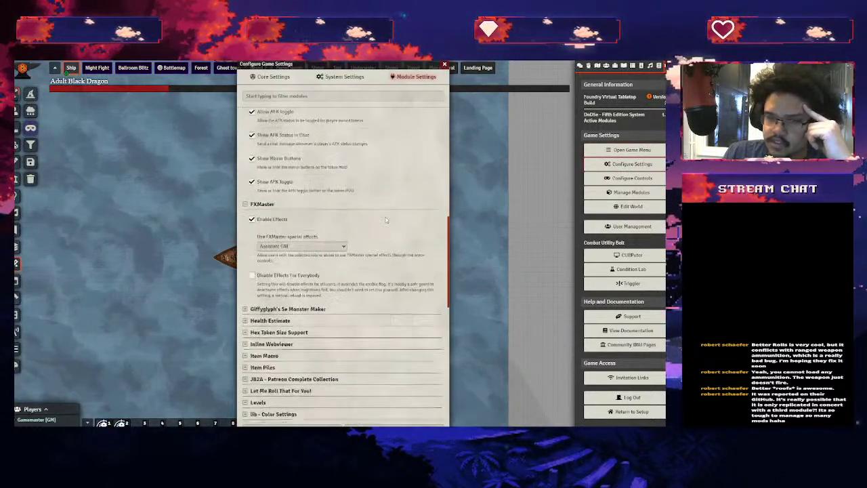
pyautogui.scroll(-2, 258, 219)
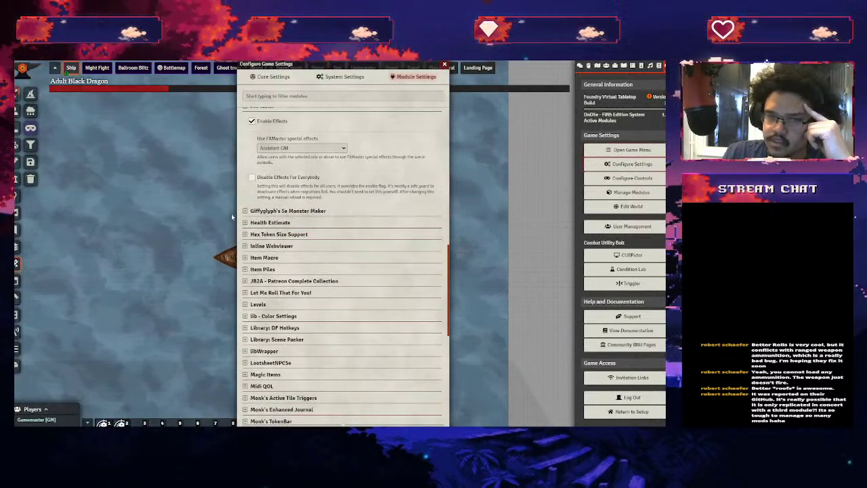
pyautogui.click(260, 211)
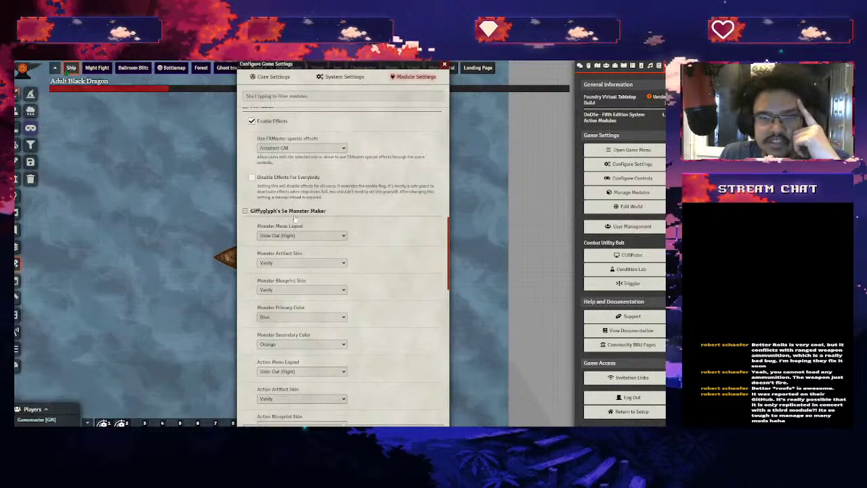
pyautogui.scroll(-6, 271, 271)
# Collapse the Fast Flip! and FXMaster sections in the module settings and close the game settings
pyautogui.scroll(8, 244, 295)
pyautogui.scroll(4, 339, 264)
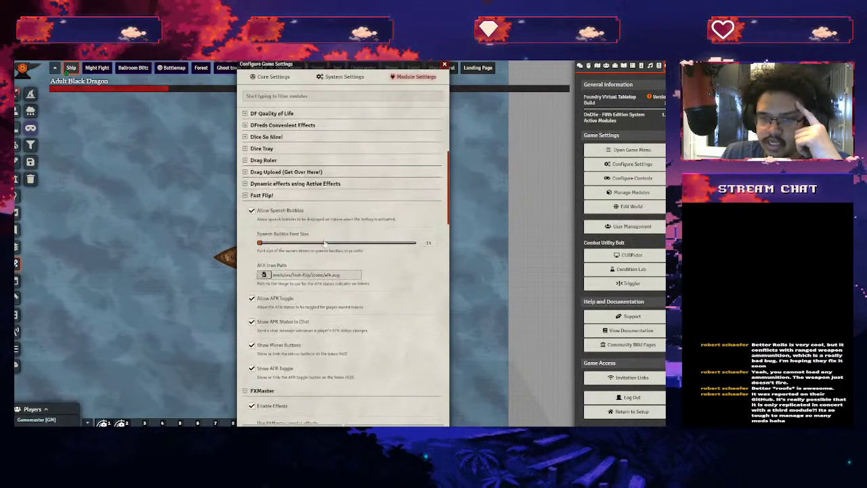
pyautogui.click(280, 196)
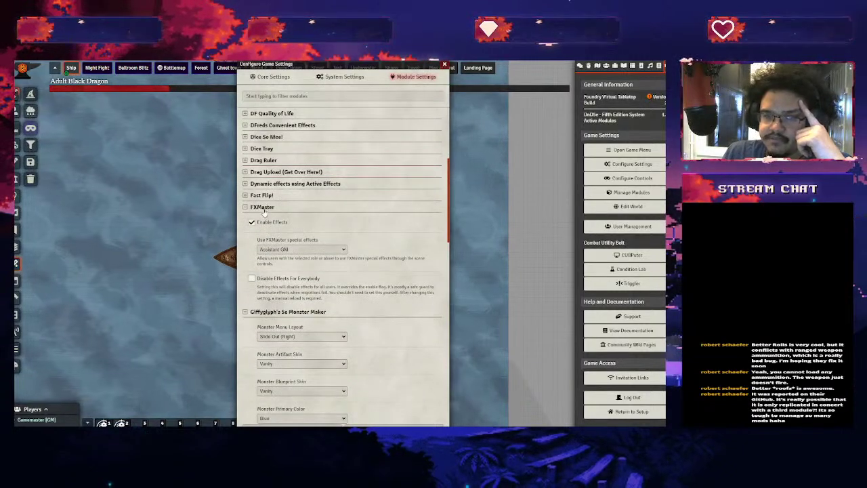
pyautogui.click(263, 207)
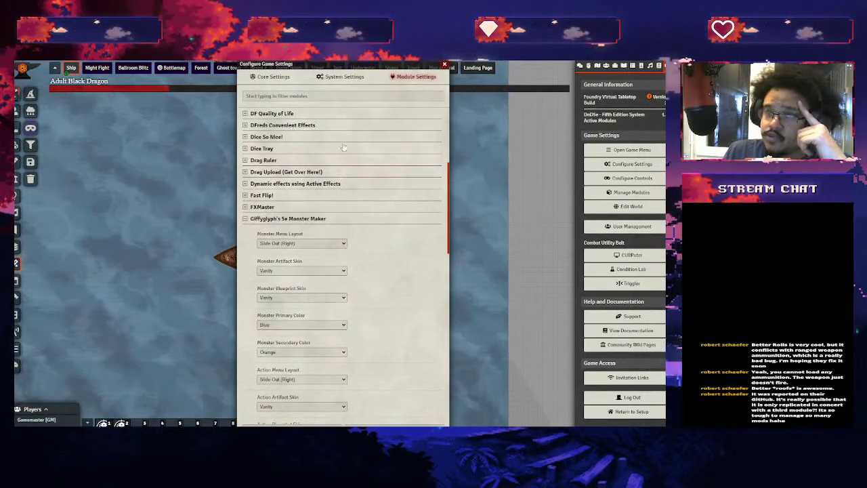
pyautogui.click(445, 65)
# Open the first New Scaling Monster in the actors directory and set its combat level to 10
pyautogui.click(606, 65)
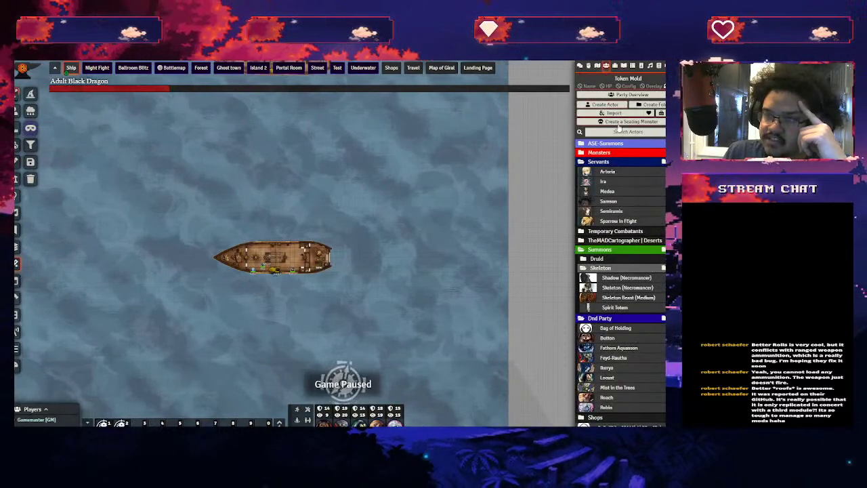
pyautogui.scroll(-5, 613, 406)
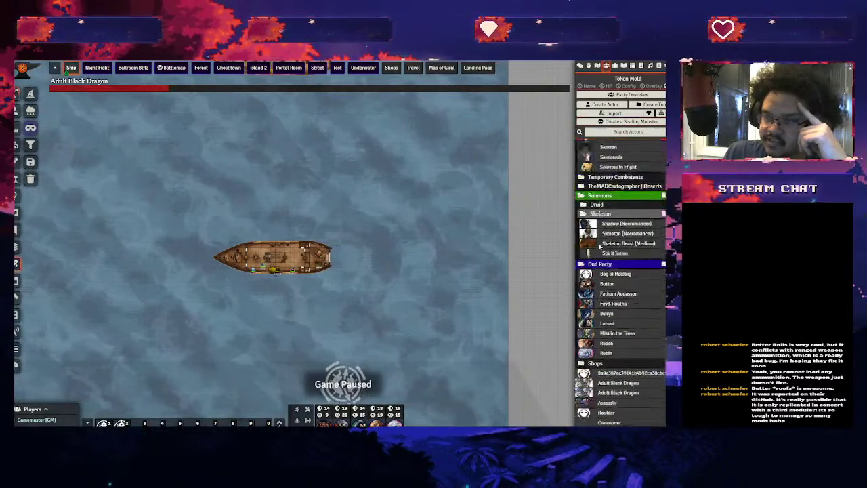
pyautogui.click(613, 409)
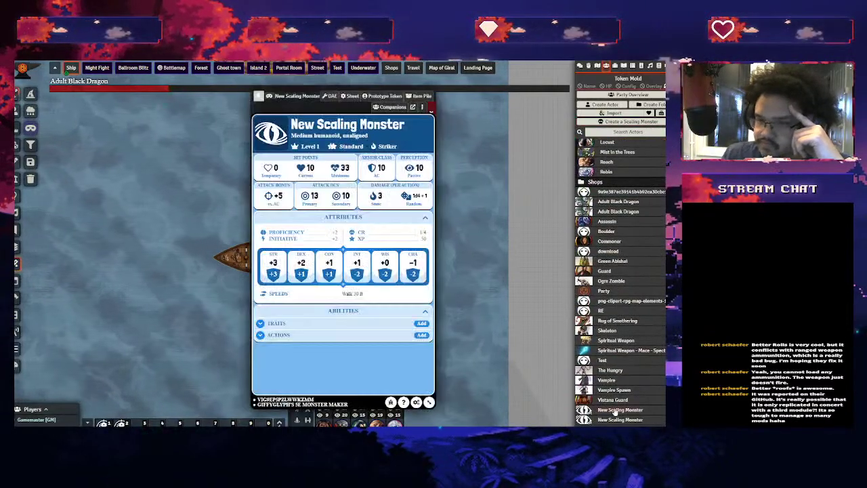
pyautogui.click(310, 146)
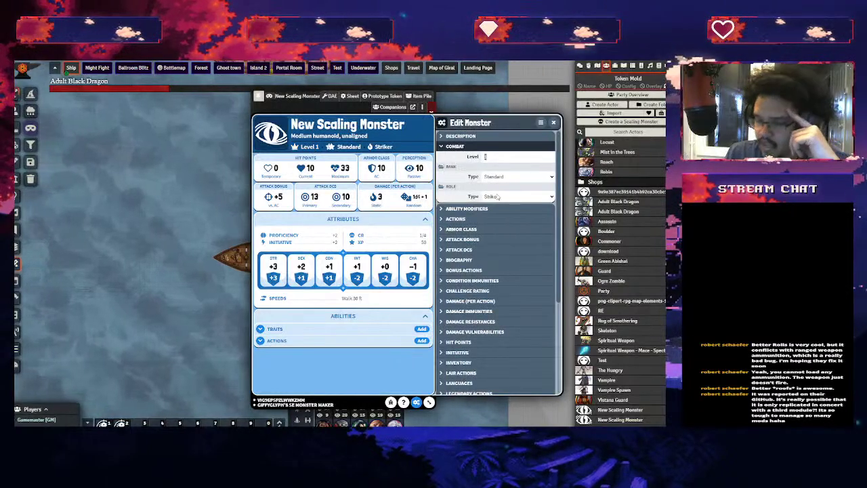
pyautogui.press('Return')
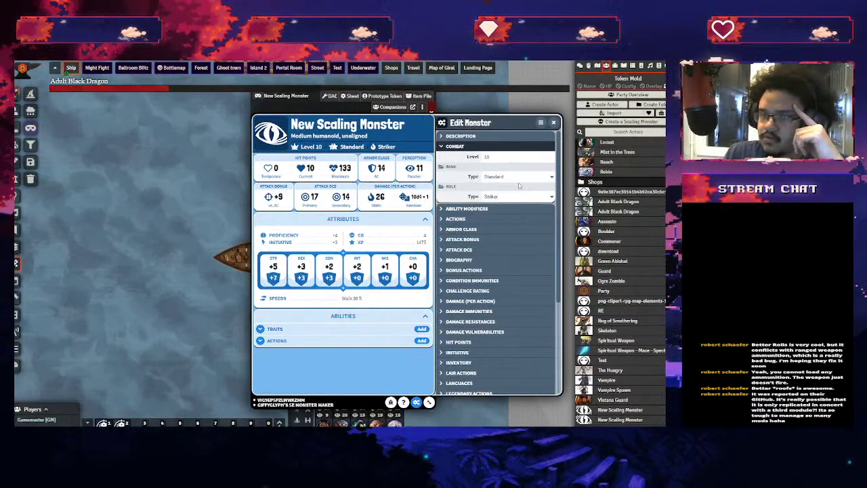
# Set the monster's rank to Solo for 6 players, at phase 1 of 3
pyautogui.click(494, 209)
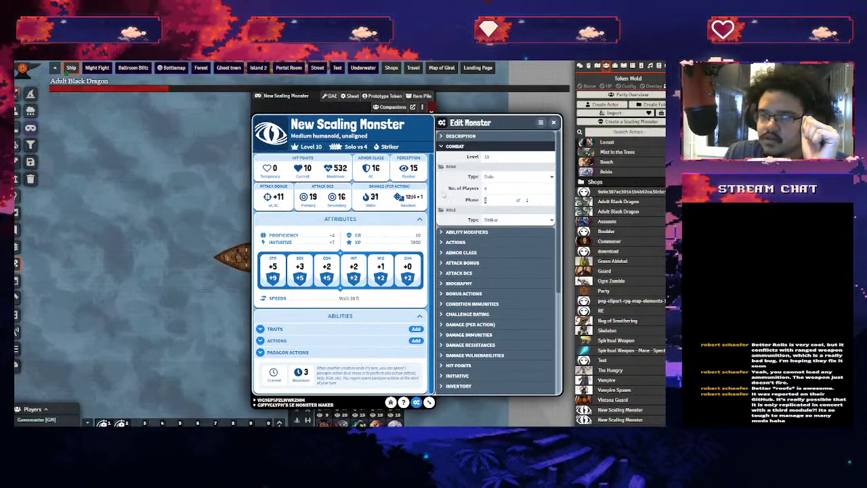
pyautogui.write('6')
pyautogui.press('Return')
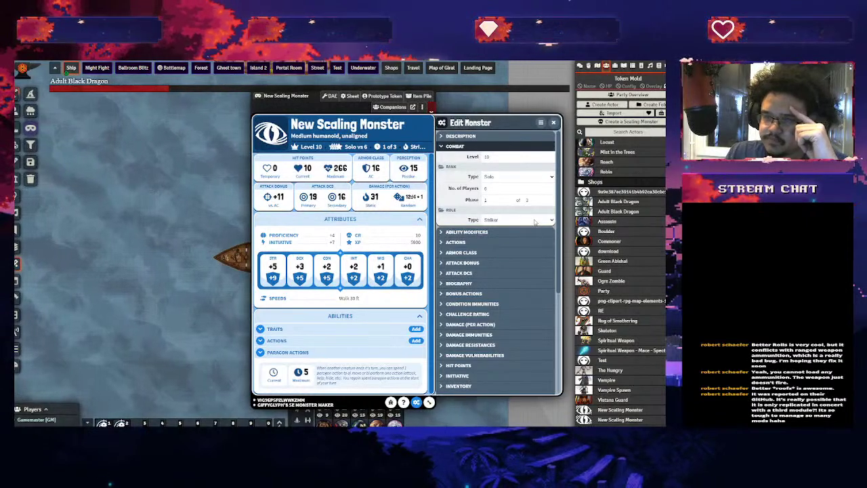
# Try the Controller and Lurker roles on the monster and settle on Supporter
pyautogui.click(507, 234)
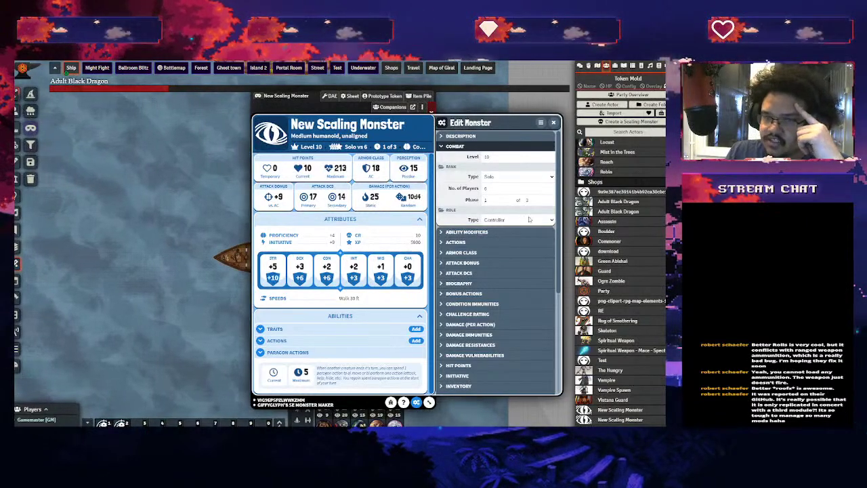
pyautogui.click(511, 221)
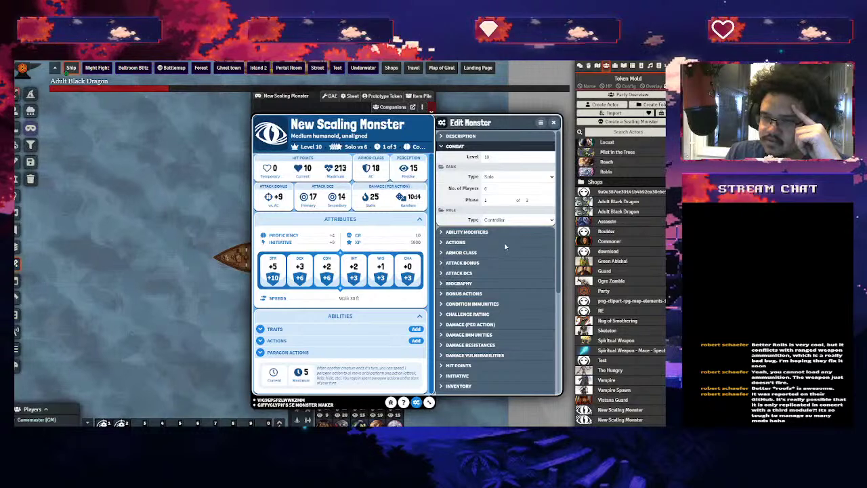
pyautogui.click(511, 244)
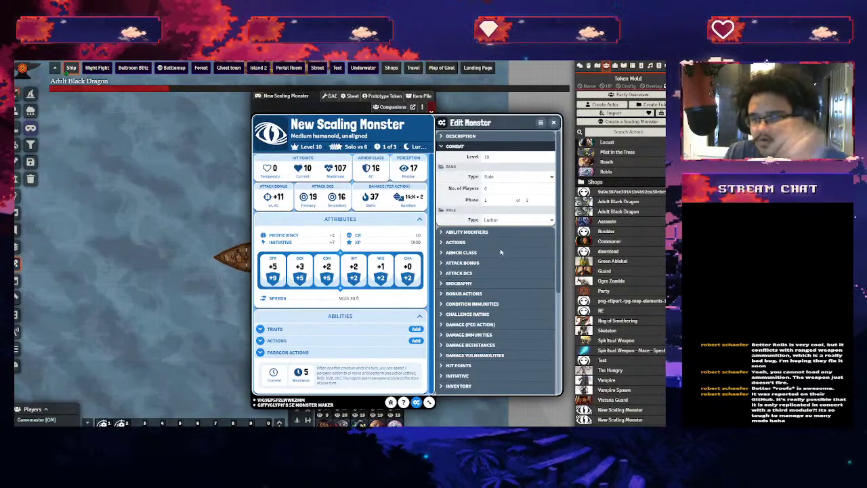
pyautogui.click(499, 270)
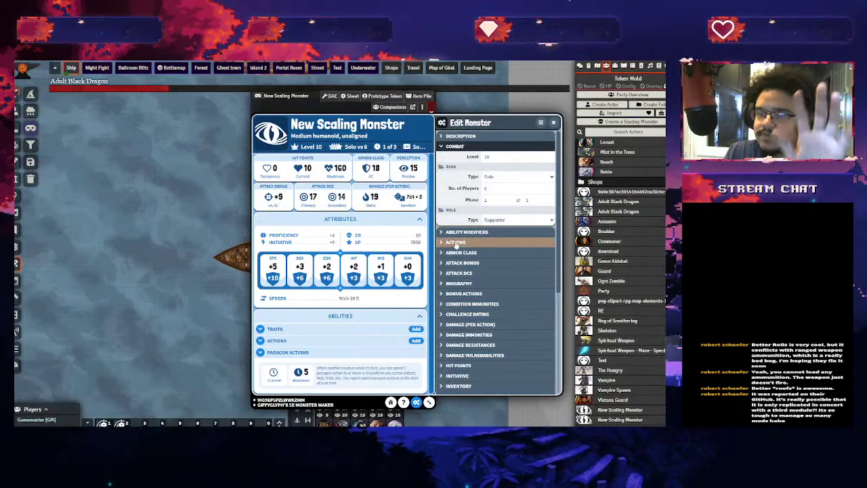
# Add a new action to the monster, open it for editing and set its rank requirement to Solo
pyautogui.click(495, 243)
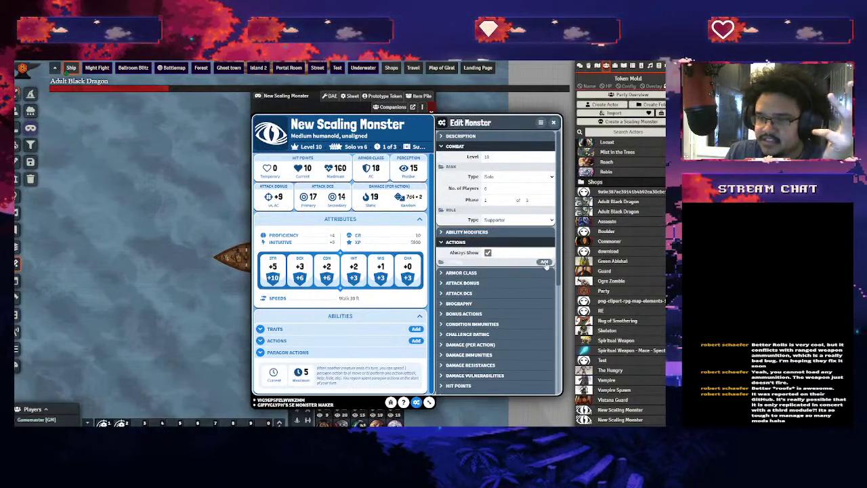
pyautogui.click(544, 263)
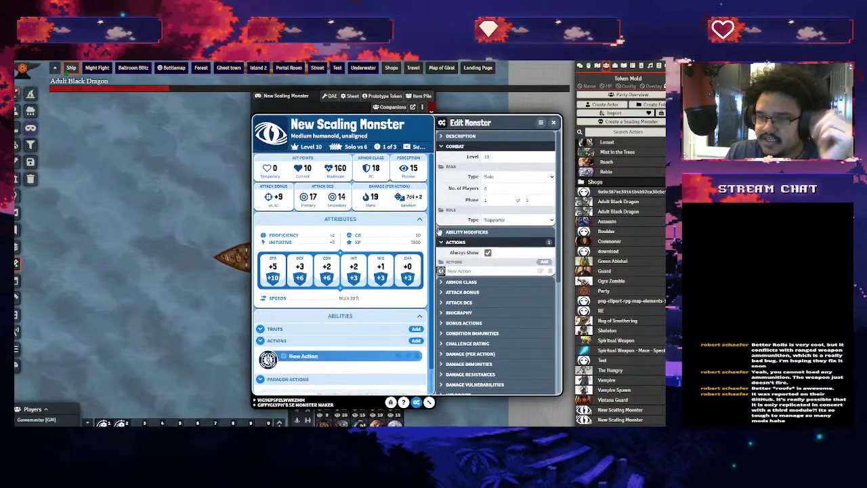
pyautogui.click(540, 272)
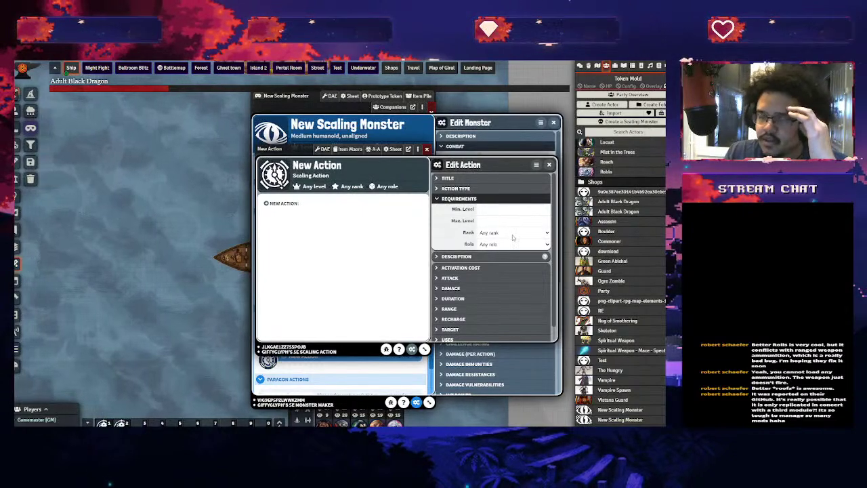
pyautogui.click(511, 267)
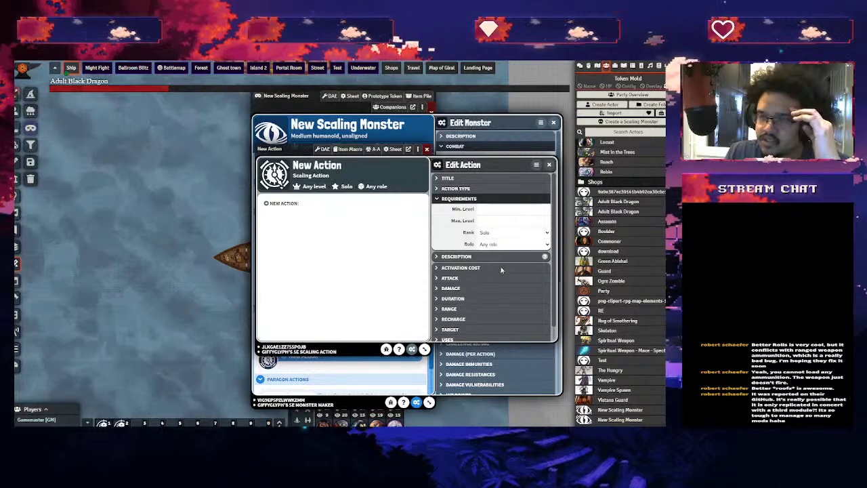
# Review the new action's title and type options, set its attack type to Melee weapon attack and close the action
pyautogui.click(278, 204)
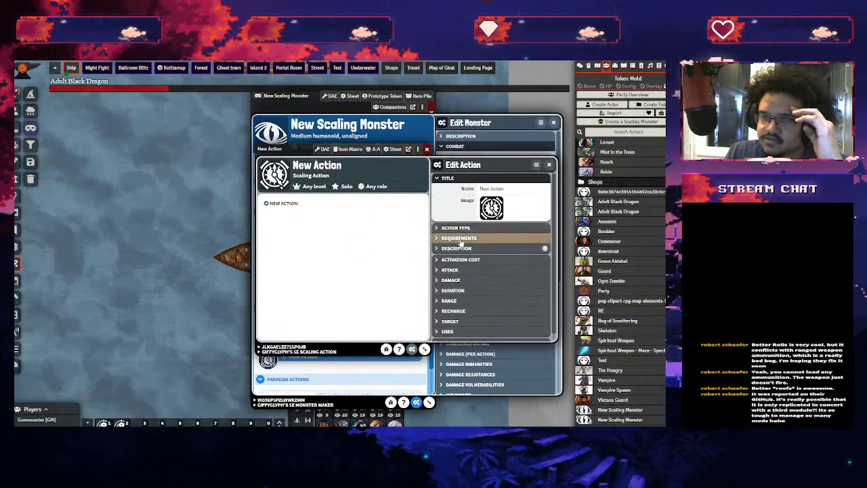
pyautogui.click(466, 229)
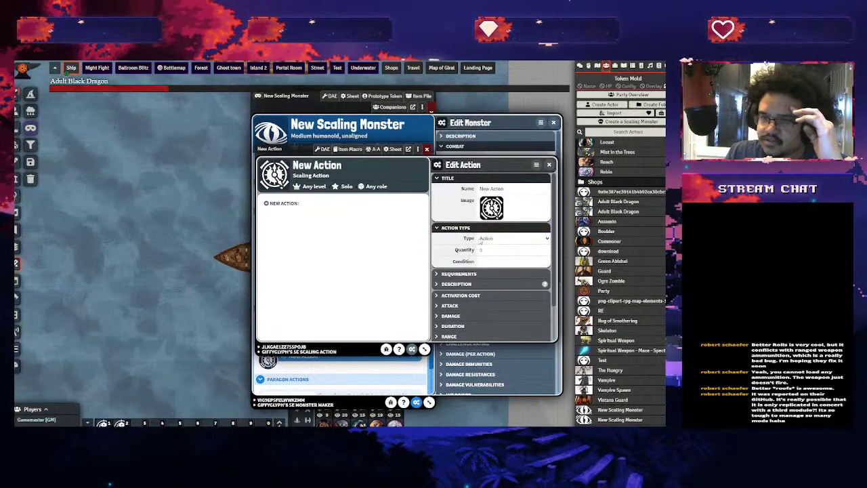
pyautogui.click(475, 227)
pyautogui.click(502, 270)
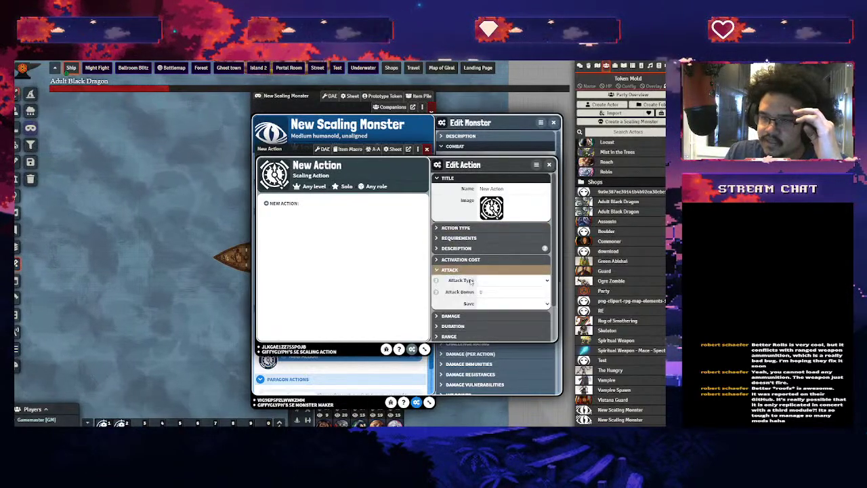
pyautogui.click(513, 289)
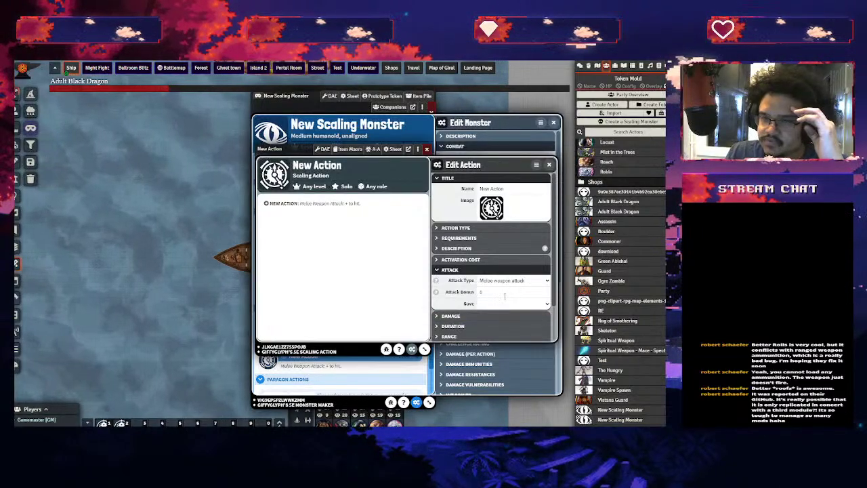
pyautogui.click(548, 164)
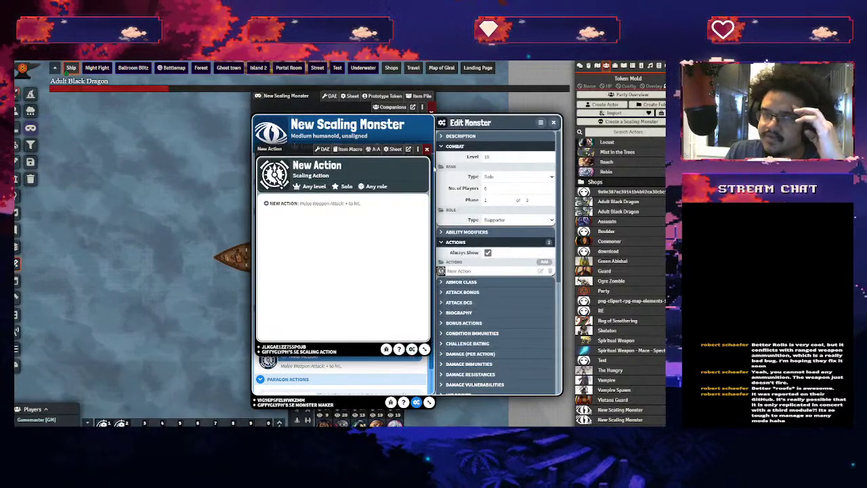
pyautogui.click(426, 149)
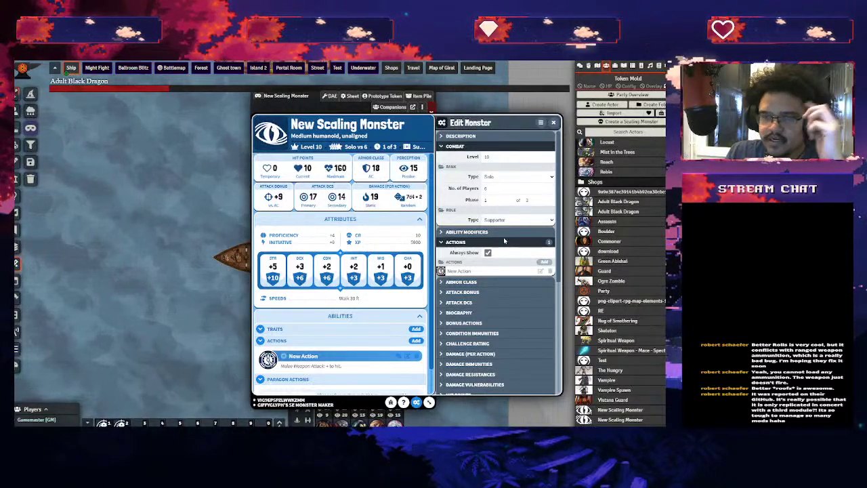
# Set the monster's role to Defender and its phase to 1 of 1
pyautogui.press('Up')
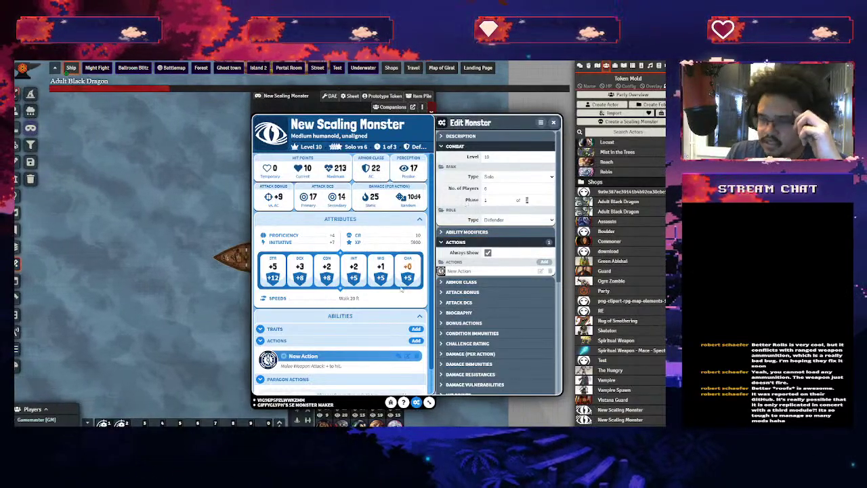
pyautogui.write('4')
pyautogui.press('BackSpace')
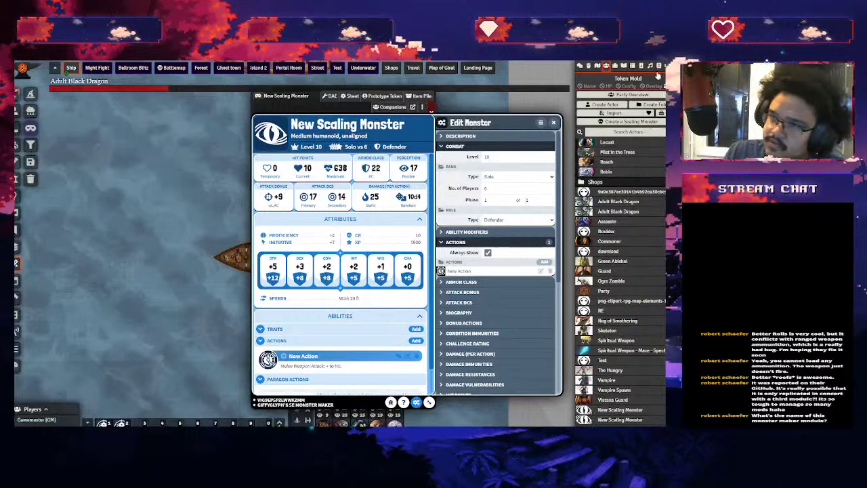
# Open the module settings and review the layout, skin and color options of Giffyglyph's 5e Monster Maker, closing the settings when done
pyautogui.click(649, 65)
pyautogui.click(658, 66)
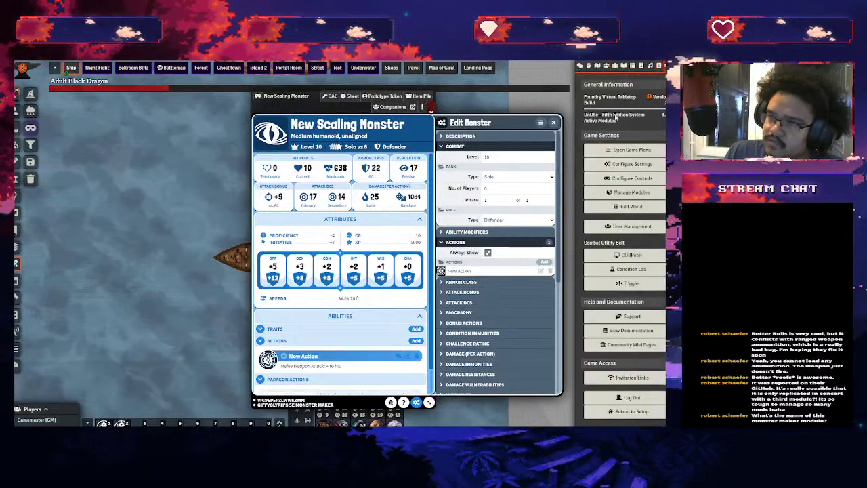
pyautogui.click(632, 164)
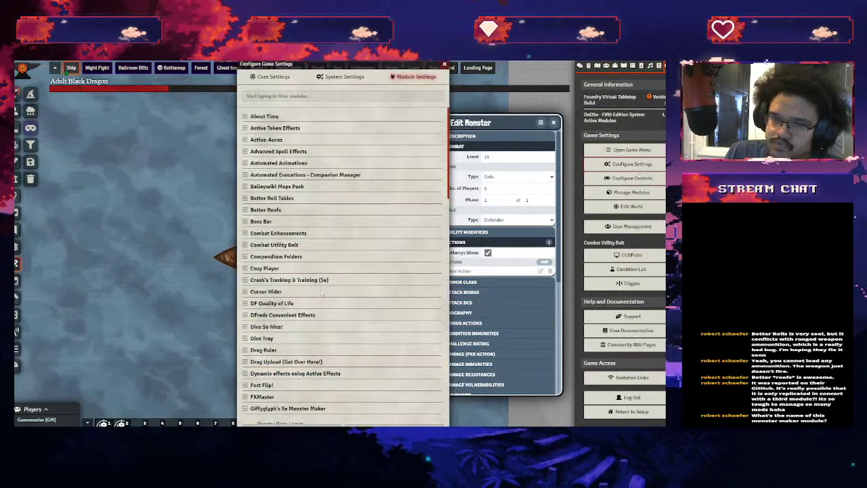
pyautogui.click(288, 407)
pyautogui.scroll(2, 330, 305)
pyautogui.scroll(1, 330, 305)
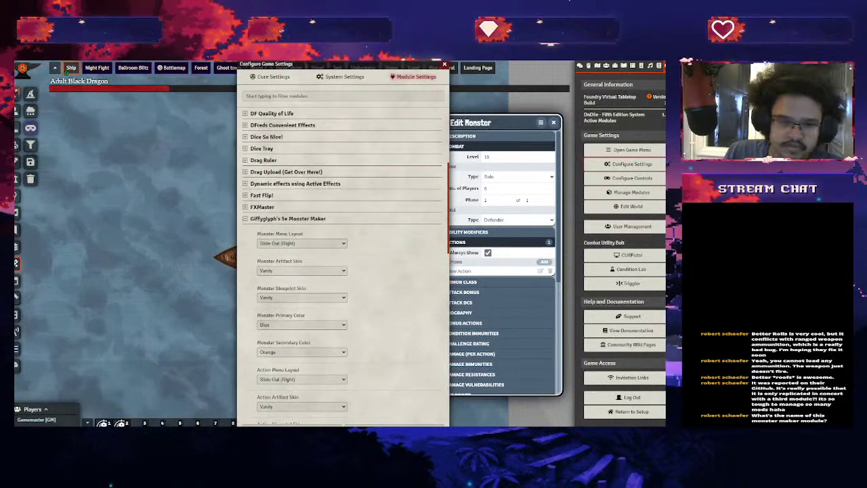
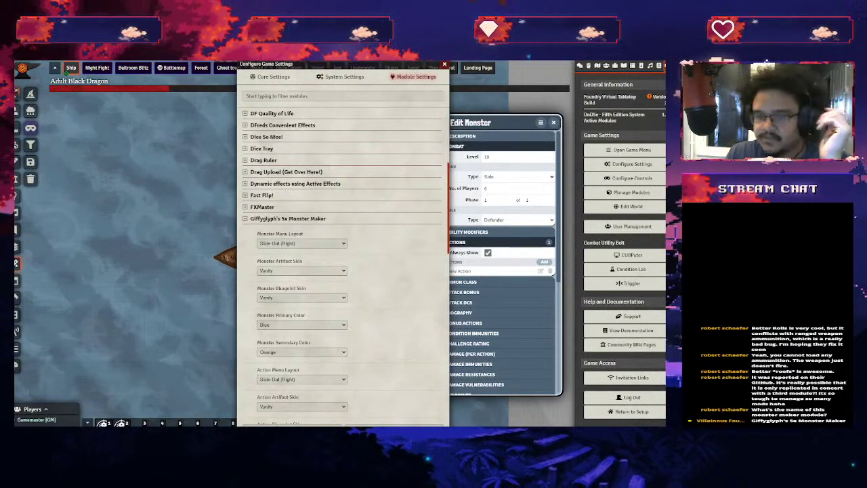
pyautogui.scroll(-5, 342, 257)
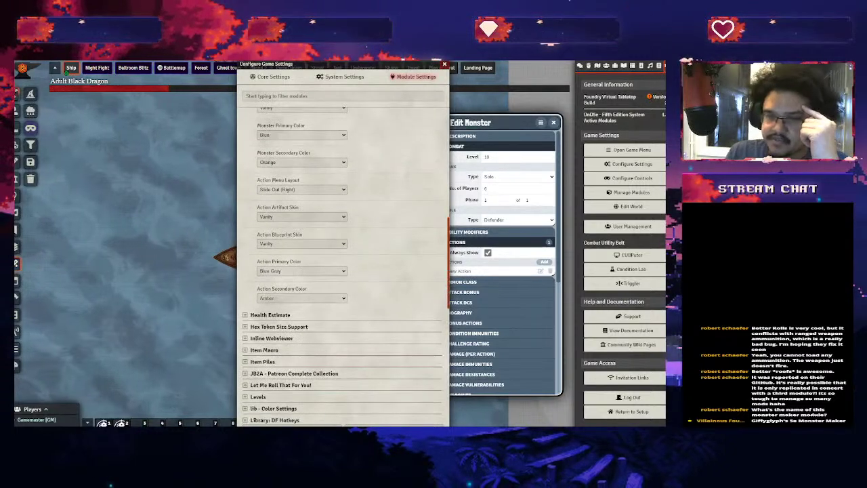
pyautogui.press('Escape')
# Look through the remaining Edit Monster sections and close the editor and the scaling monster's sheet
pyautogui.scroll(-5, 498, 257)
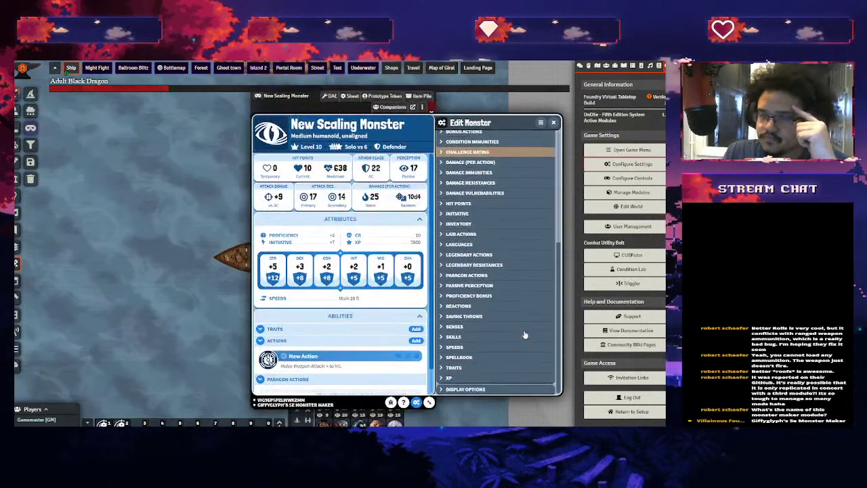
pyautogui.scroll(10, 490, 246)
pyautogui.click(467, 241)
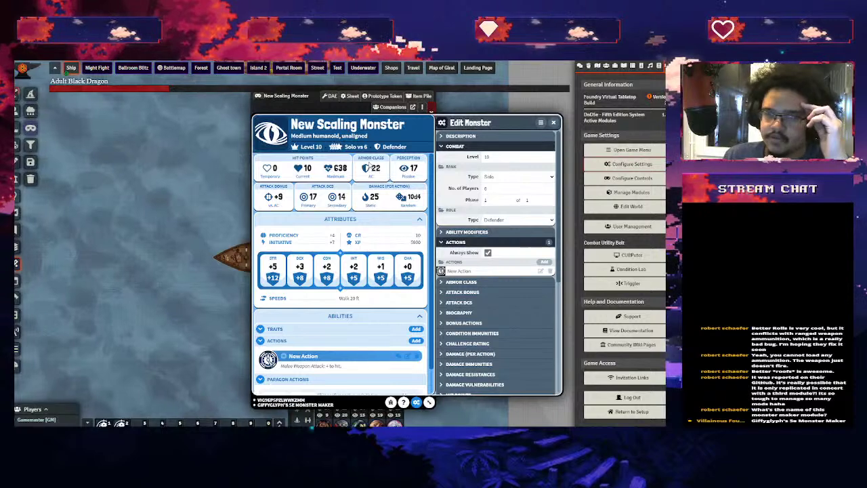
pyautogui.click(554, 122)
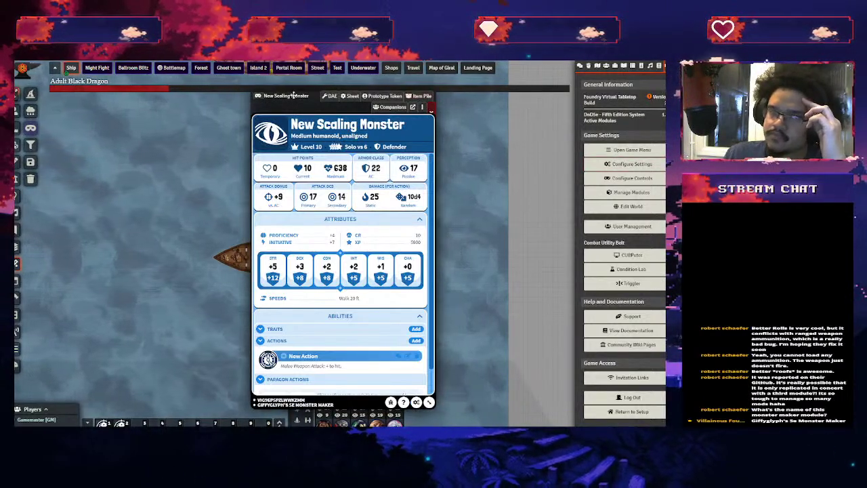
pyautogui.click(430, 107)
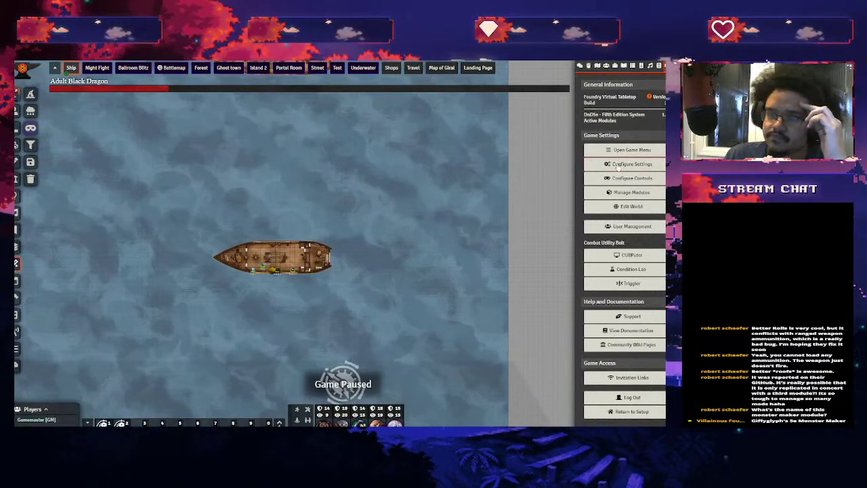
# Reopen the module settings, collapse Giffyglyph's 5e Monster Maker and glance at the Health Estimate section
pyautogui.click(616, 166)
pyautogui.scroll(-4, 334, 261)
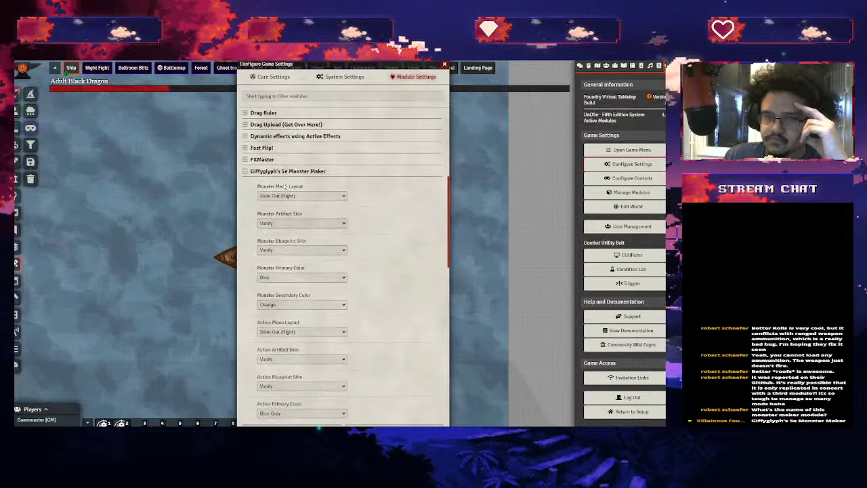
pyautogui.click(288, 265)
pyautogui.click(278, 183)
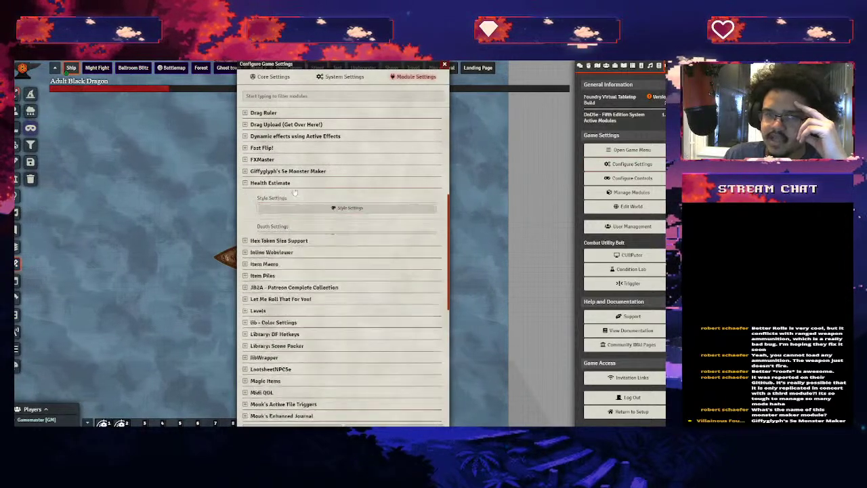
pyautogui.click(282, 184)
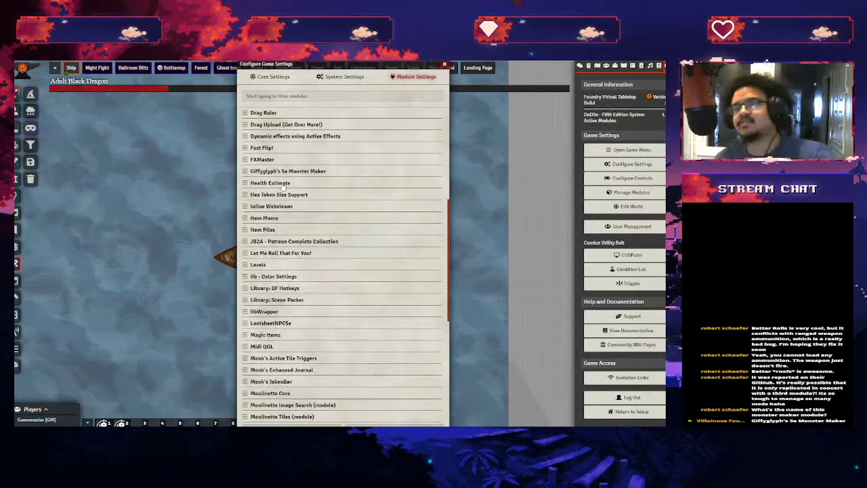
# Move the settings window aside, switch to the Battlemap scene and close the settings
pyautogui.moveTo(271, 63); pyautogui.dragTo(356, 64)
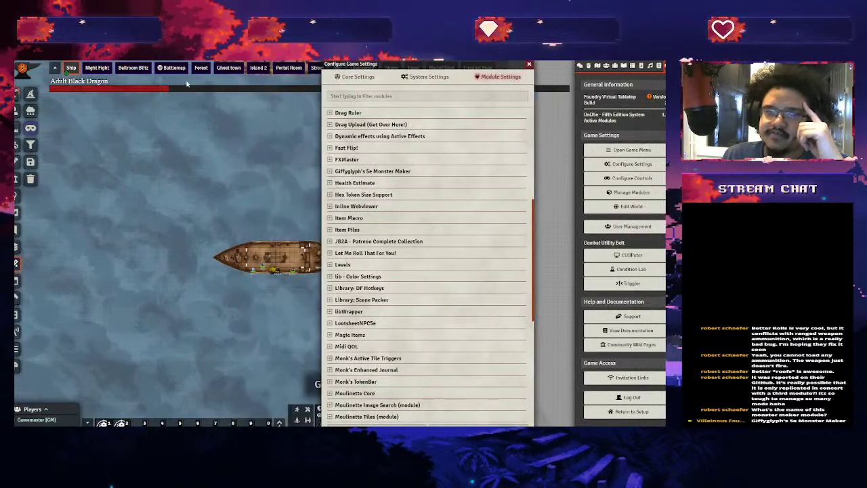
pyautogui.click(173, 68)
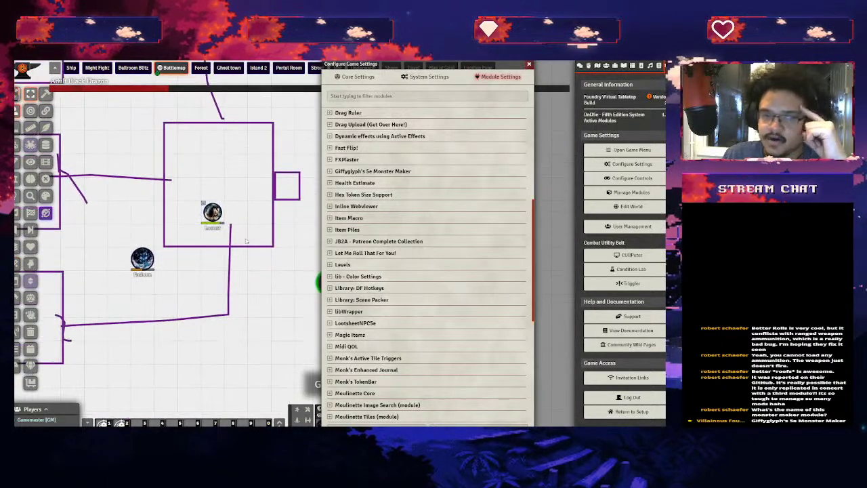
pyautogui.scroll(5, 267, 259)
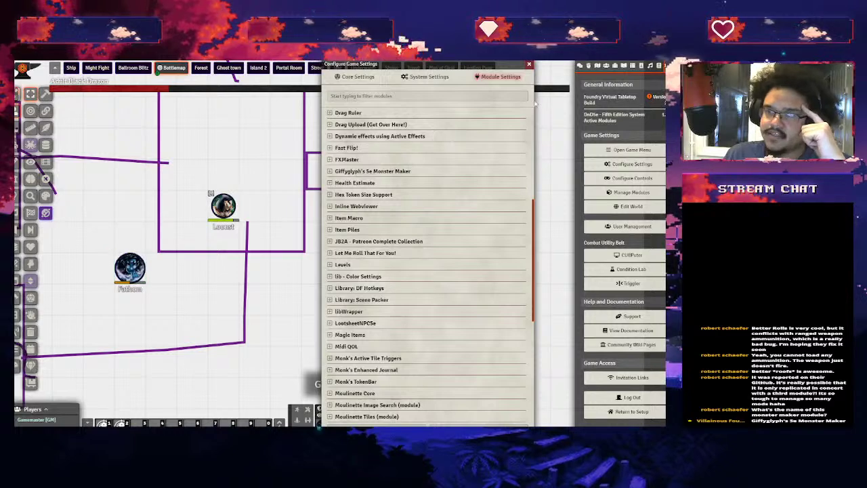
pyautogui.click(530, 66)
# Set the blond-haired token's hit points to 89 to demonstrate its health estimate
pyautogui.click(441, 267)
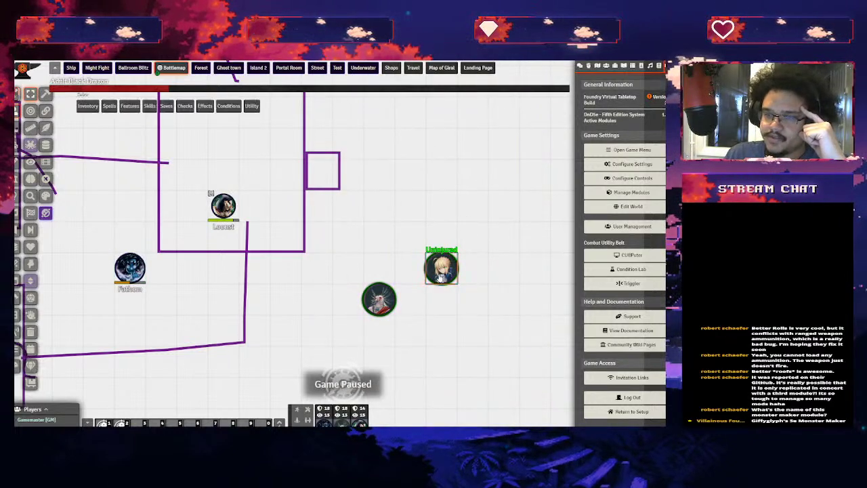
pyautogui.rightClick(441, 268)
pyautogui.click(441, 292)
pyautogui.press('BackSpace')
pyautogui.press('Return')
pyautogui.rightClick(441, 268)
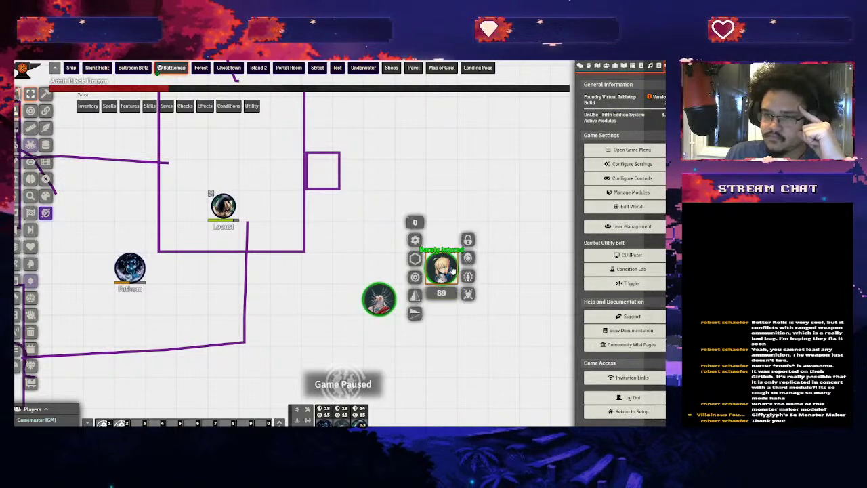
pyautogui.click(405, 299)
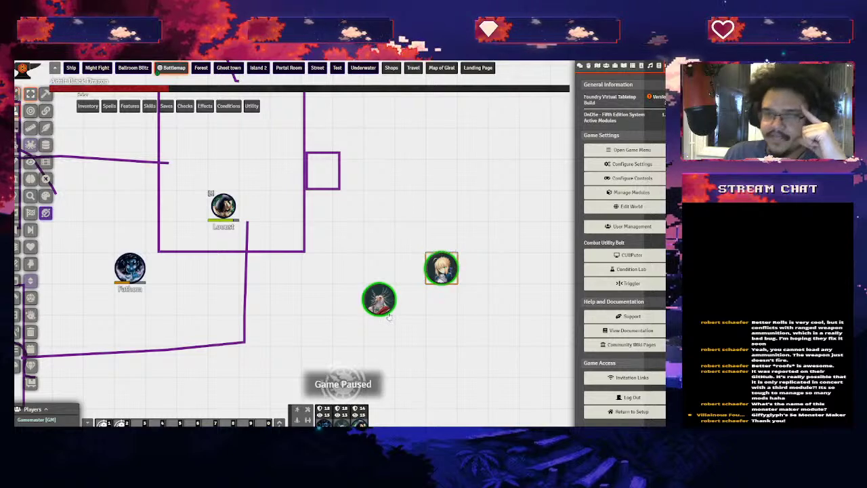
# Place the Roach actor on the Battlemap above the Fathom token and check its hit points on its character sheet
pyautogui.scroll(-5, 370, 222)
pyautogui.scroll(-3, 370, 222)
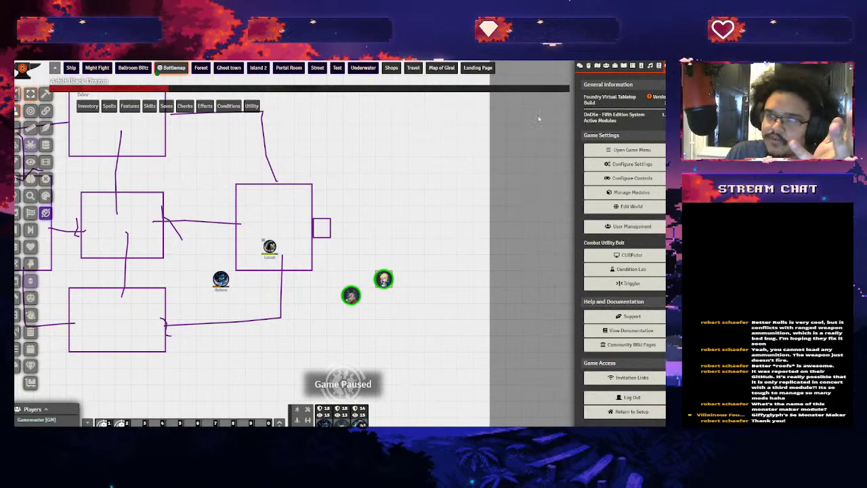
pyautogui.click(610, 66)
pyautogui.moveTo(608, 166); pyautogui.dragTo(204, 248)
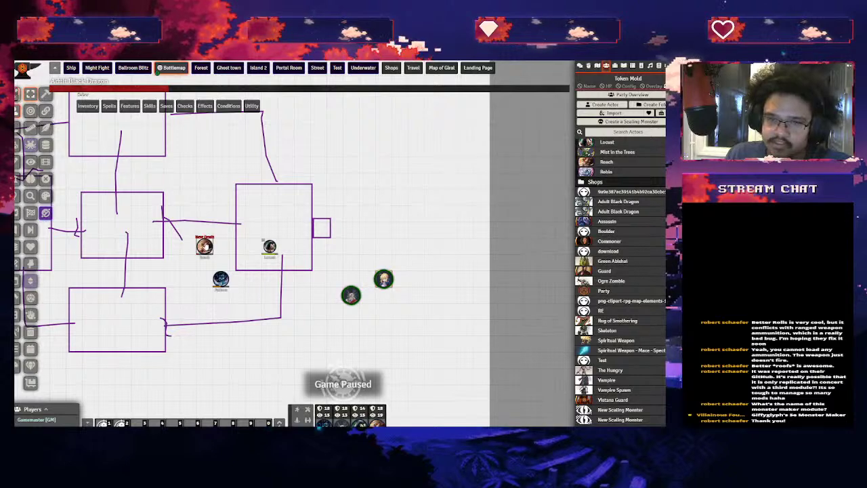
pyautogui.doubleClick(204, 246)
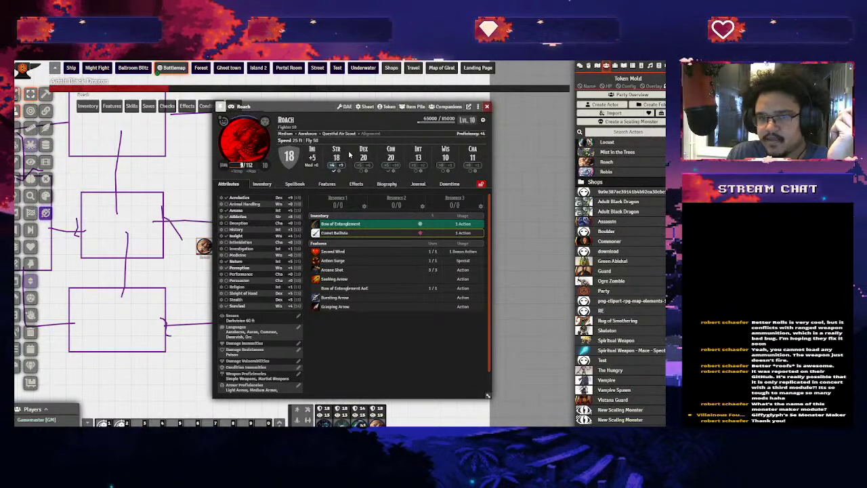
pyautogui.click(487, 107)
pyautogui.scroll(2, 201, 248)
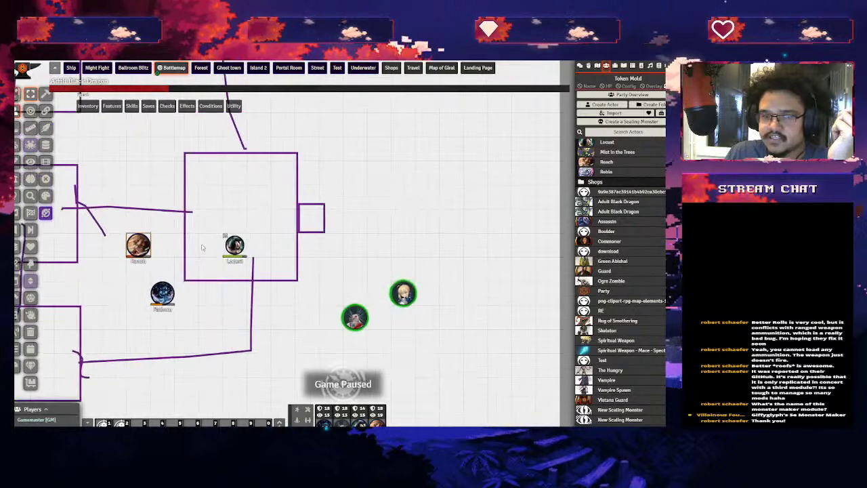
# View Roach's health estimate and check the hit points on the Fathom and Locust character sheets
pyautogui.moveTo(141, 248)
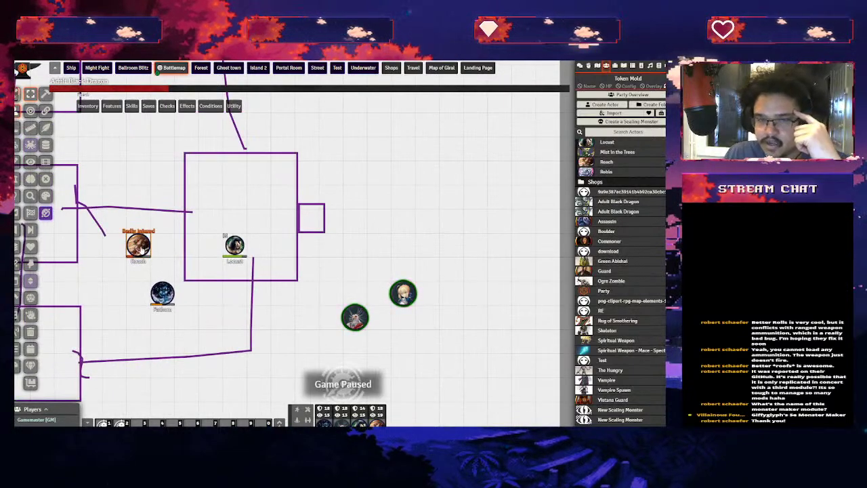
pyautogui.doubleClick(161, 293)
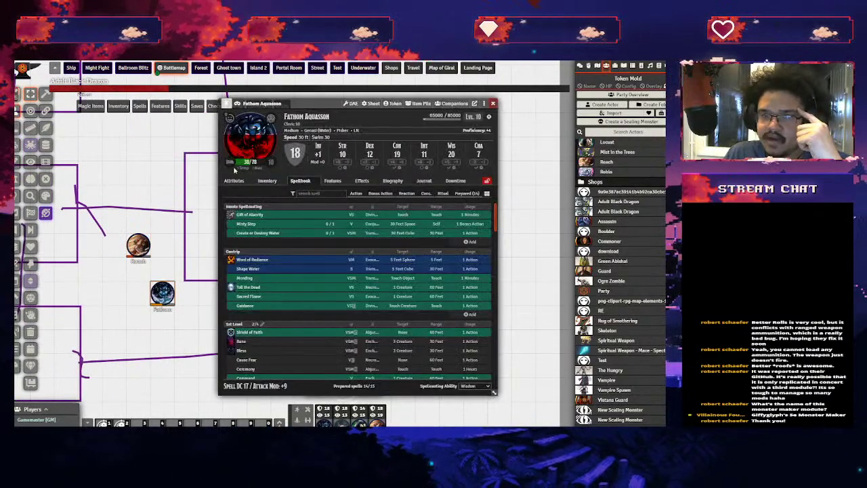
pyautogui.click(493, 105)
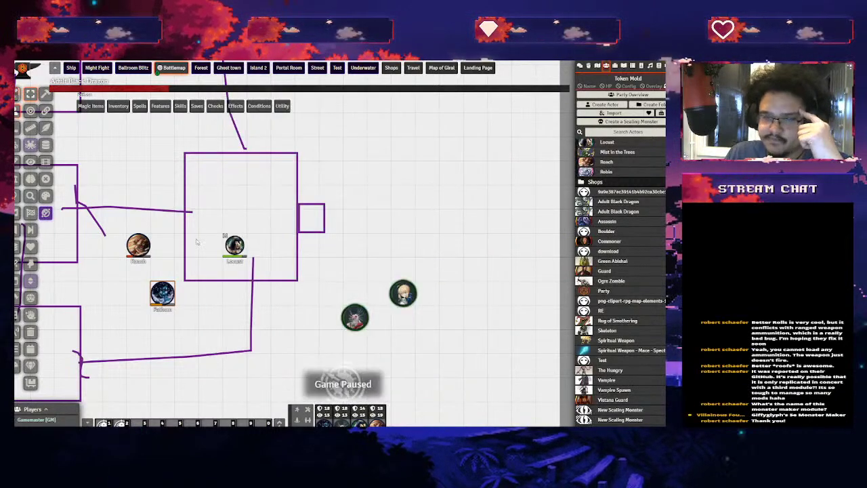
pyautogui.doubleClick(233, 246)
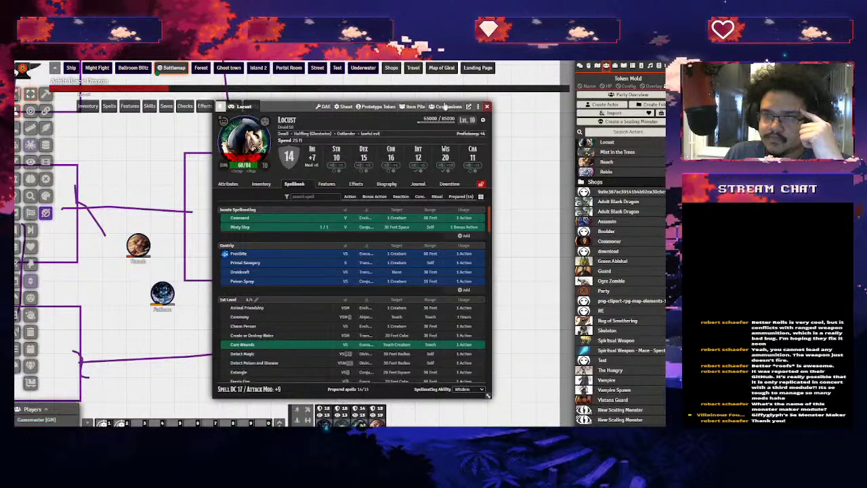
pyautogui.click(488, 107)
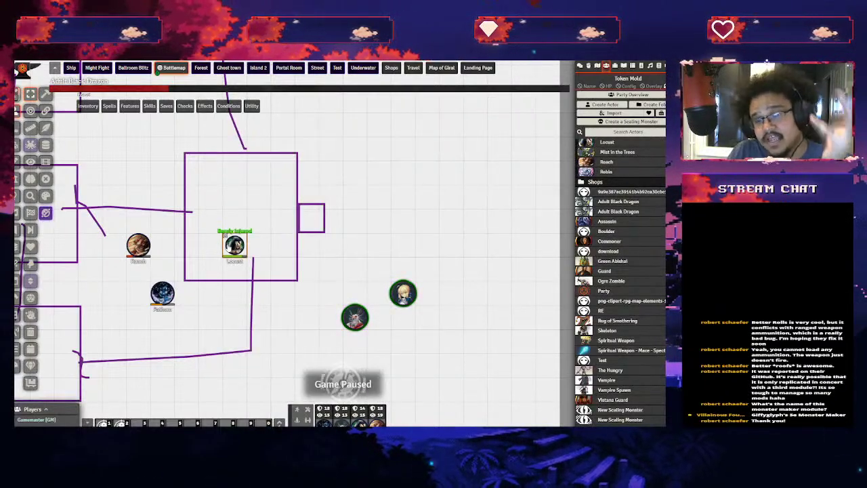
# Survey the tokens on the Battlemap and check the Roach token's hit points against its health estimate
pyautogui.scroll(-3, 209, 270)
pyautogui.scroll(2, 209, 270)
pyautogui.scroll(-2, 209, 271)
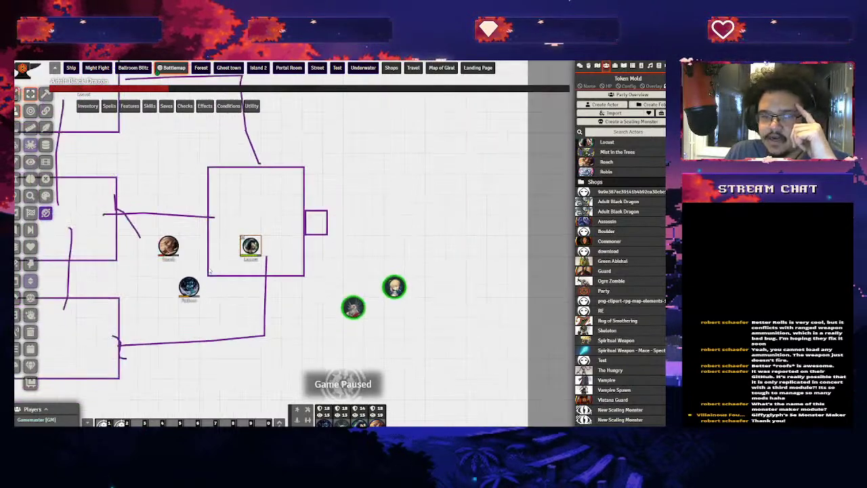
pyautogui.moveTo(201, 187); pyautogui.dragTo(277, 224)
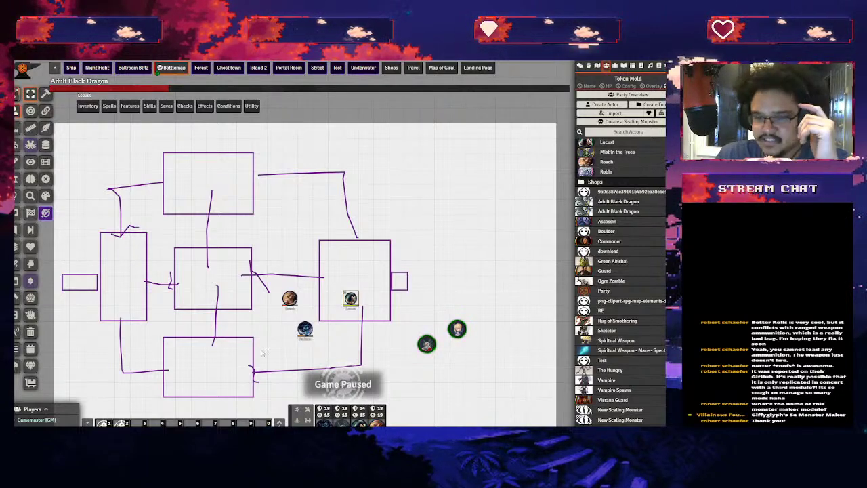
pyautogui.scroll(3, 266, 323)
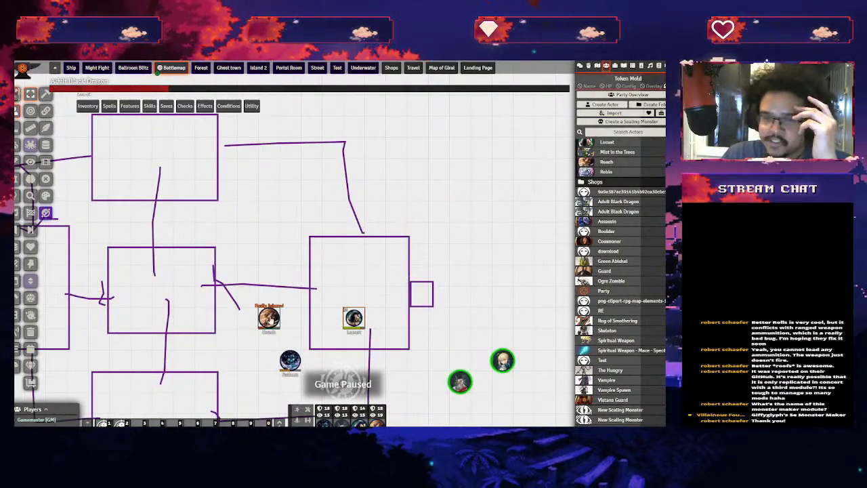
pyautogui.rightClick(268, 320)
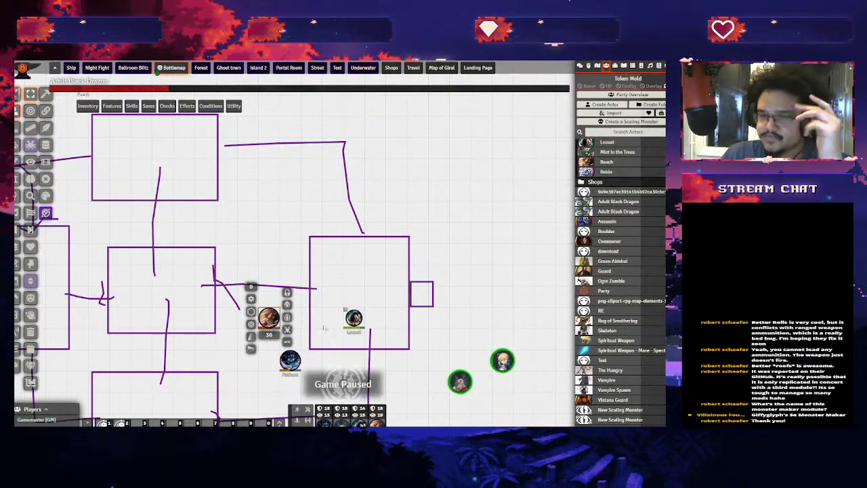
pyautogui.click(267, 321)
pyautogui.rightClick(267, 323)
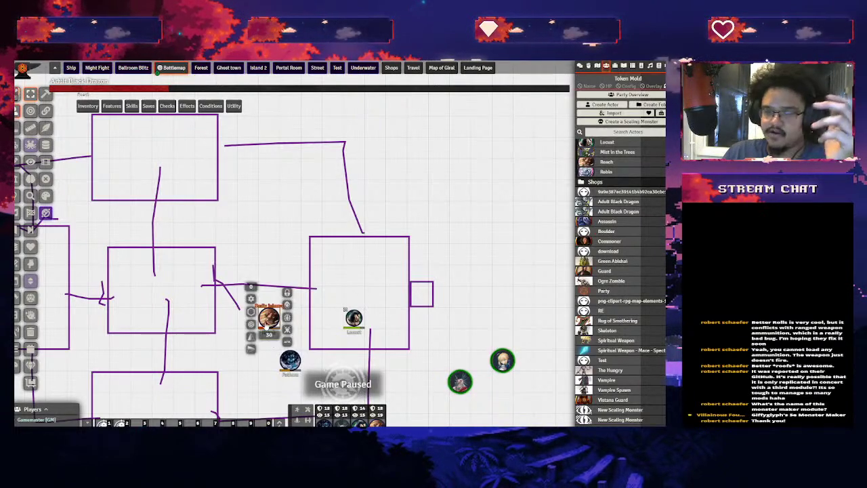
pyautogui.click(332, 261)
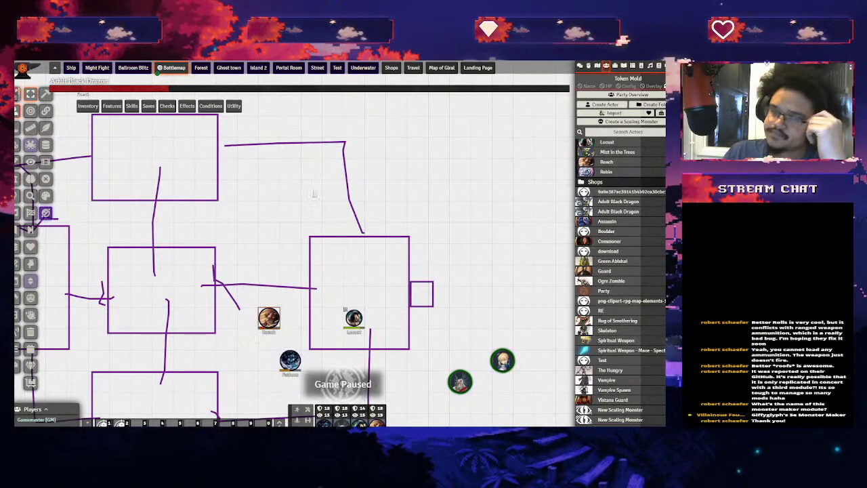
# Open the game's module settings and examine the Hex Token Size Support options, collapsing the section when finished
pyautogui.click(659, 65)
pyautogui.scroll(-3, 436, 330)
pyautogui.scroll(3, 436, 330)
pyautogui.press('Down')
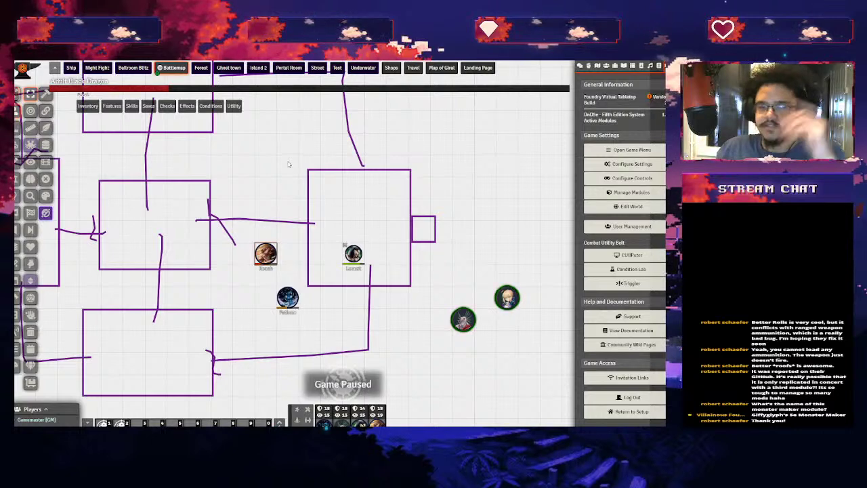
pyautogui.scroll(-5, 185, 199)
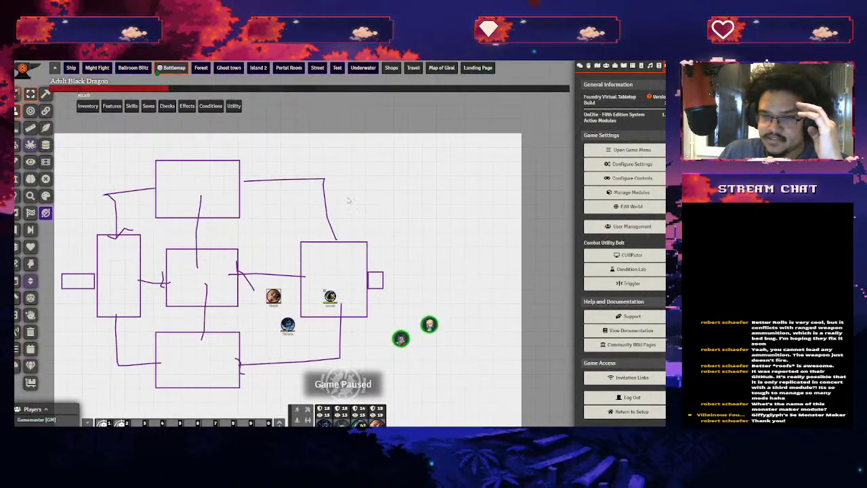
pyautogui.scroll(4, 350, 196)
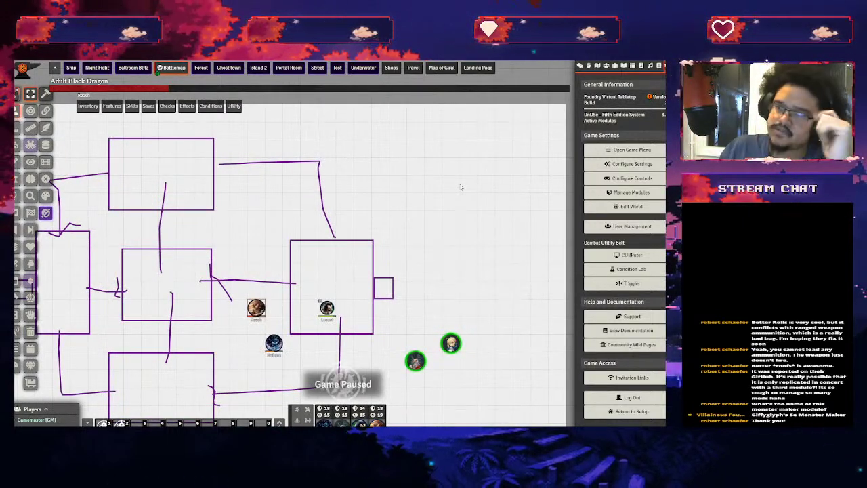
pyautogui.click(629, 164)
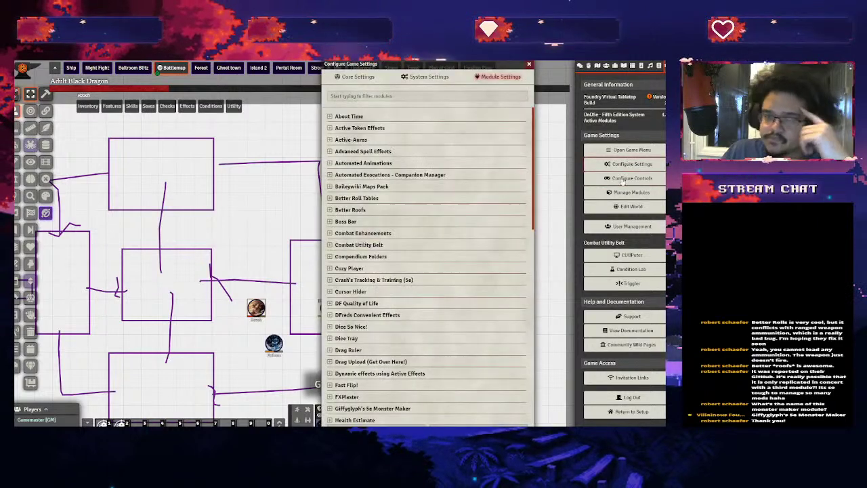
pyautogui.scroll(-1, 431, 241)
pyautogui.scroll(-3, 428, 241)
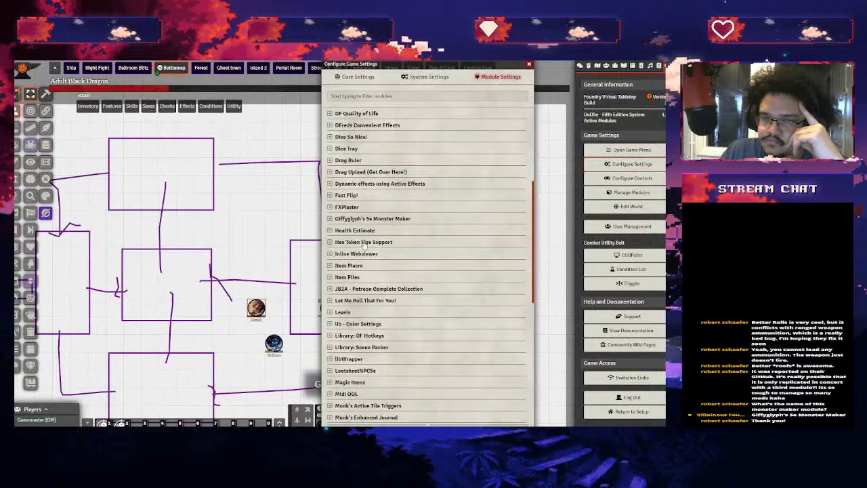
pyautogui.click(366, 242)
pyautogui.click(384, 243)
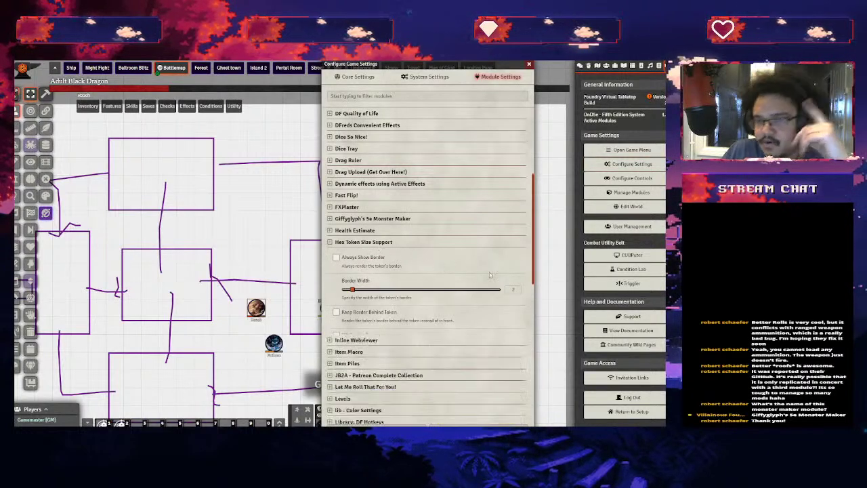
pyautogui.click(362, 243)
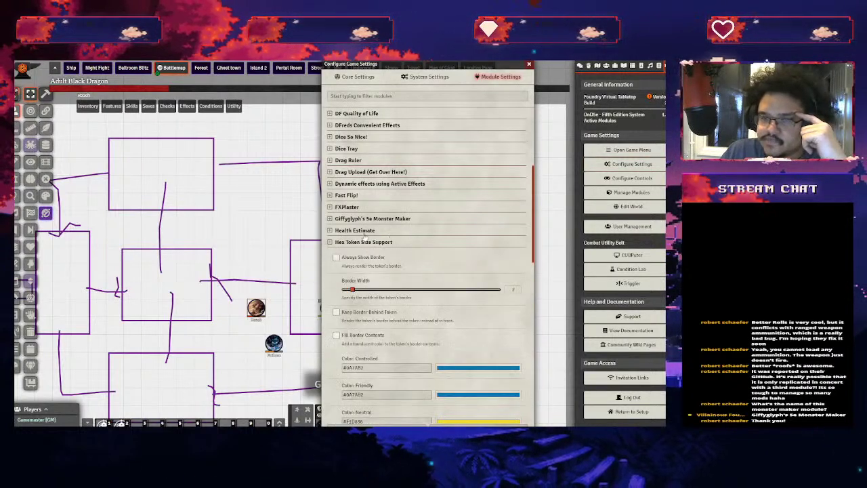
pyautogui.click(367, 243)
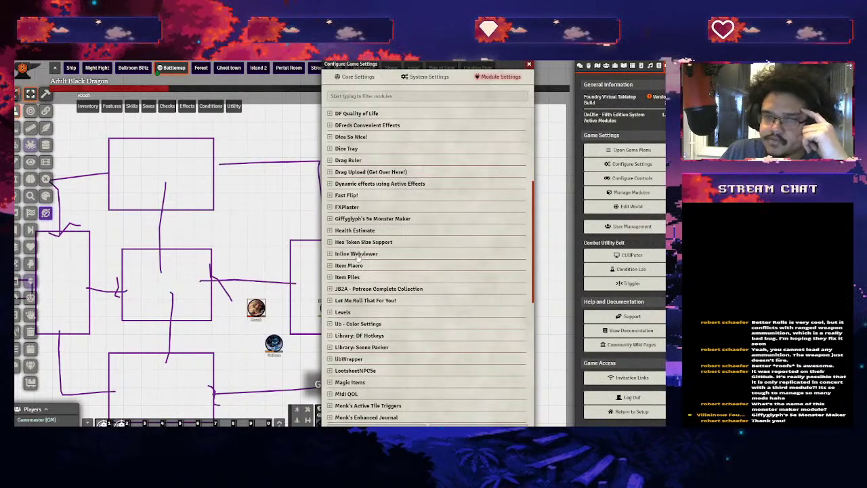
# Review the Inline Webviewer module's settings and collapse the section again
pyautogui.click(359, 255)
pyautogui.click(352, 256)
pyautogui.click(350, 254)
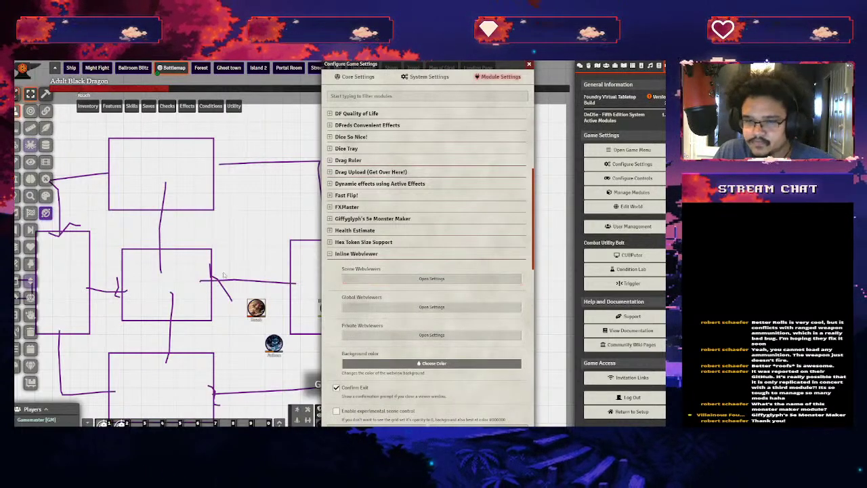
pyautogui.scroll(-3, 253, 264)
pyautogui.moveTo(253, 265); pyautogui.dragTo(268, 197)
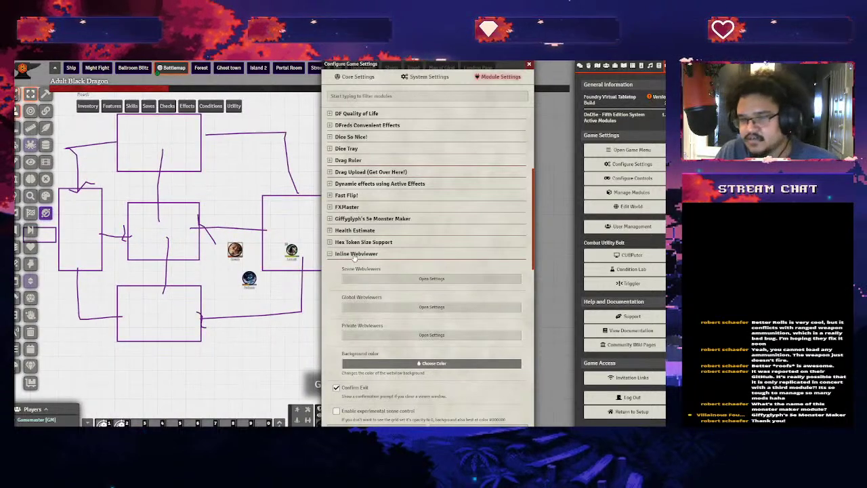
pyautogui.click(339, 255)
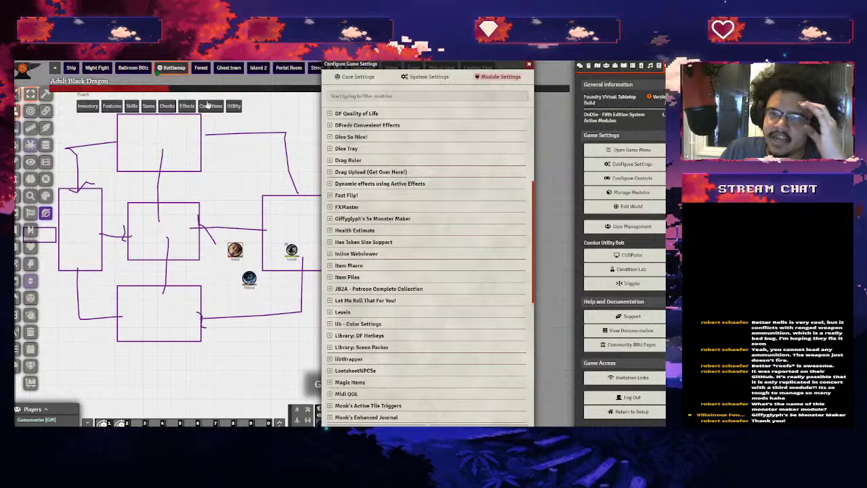
# Switch to the Landing Page scene, keeping the settings window clear of the map's artwork and tokens
pyautogui.moveTo(441, 64); pyautogui.dragTo(227, 63)
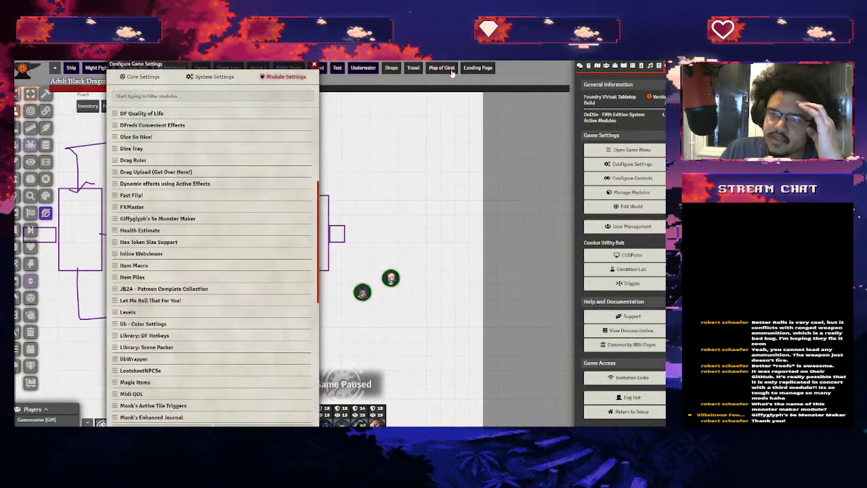
pyautogui.rightClick(478, 67)
pyautogui.click(489, 78)
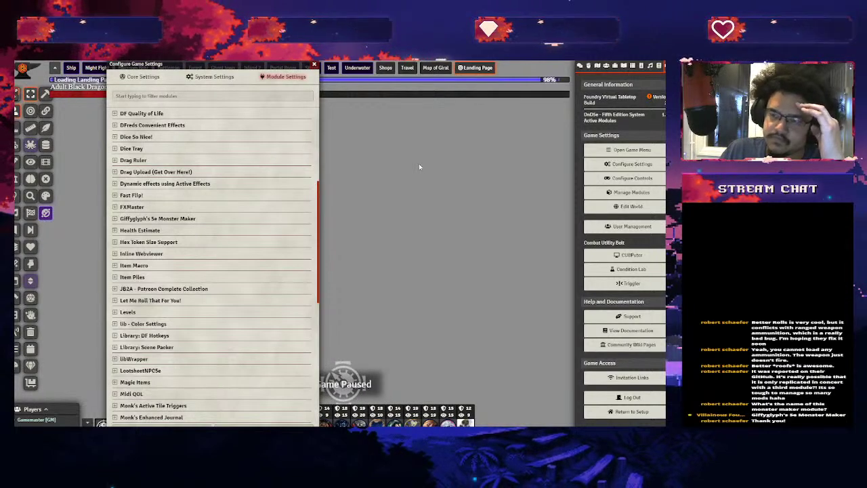
pyautogui.click(650, 66)
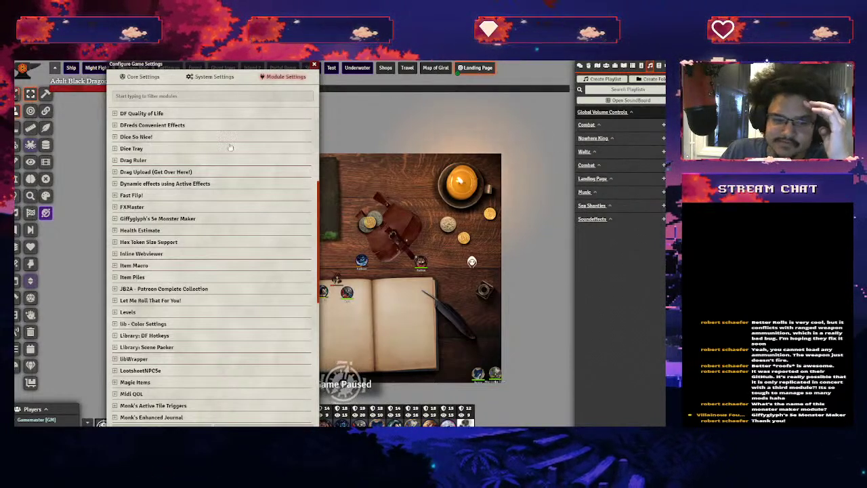
pyautogui.moveTo(160, 63); pyautogui.dragTo(468, 63)
pyautogui.scroll(2, 317, 272)
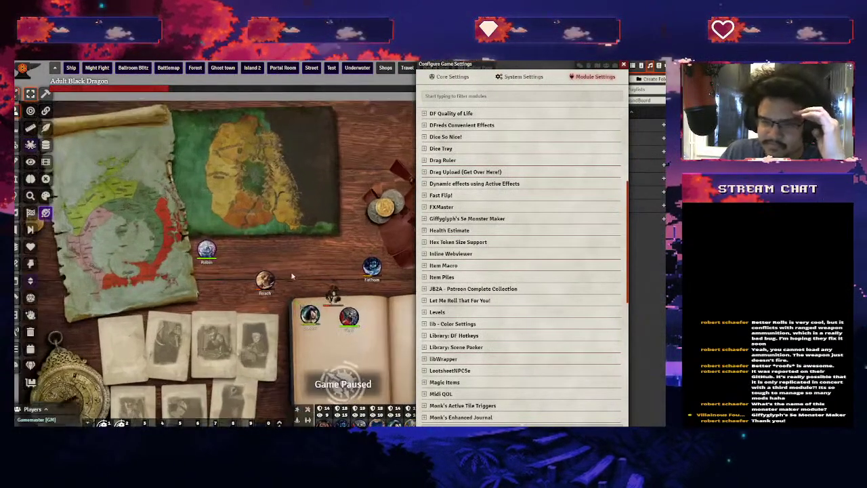
pyautogui.moveTo(101, 406); pyautogui.dragTo(109, 345)
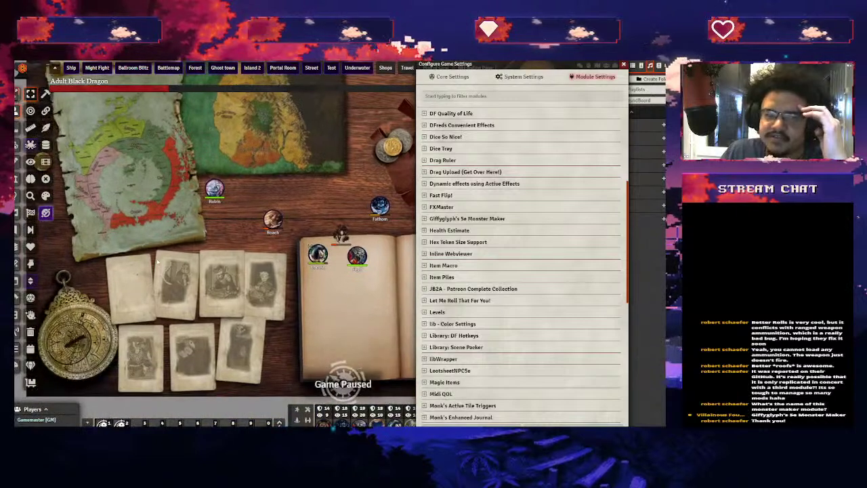
pyautogui.scroll(-2, 107, 313)
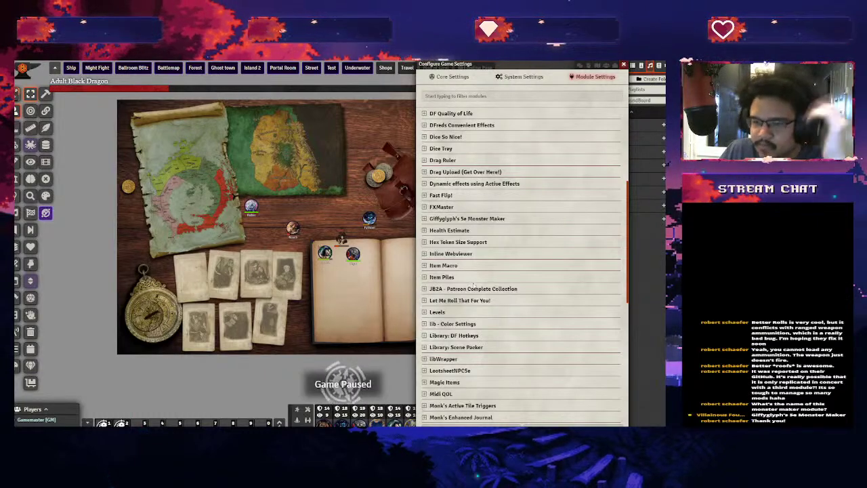
# Review the Item Macro module's settings and open the inventory on the Roach token's character sheet
pyautogui.click(437, 266)
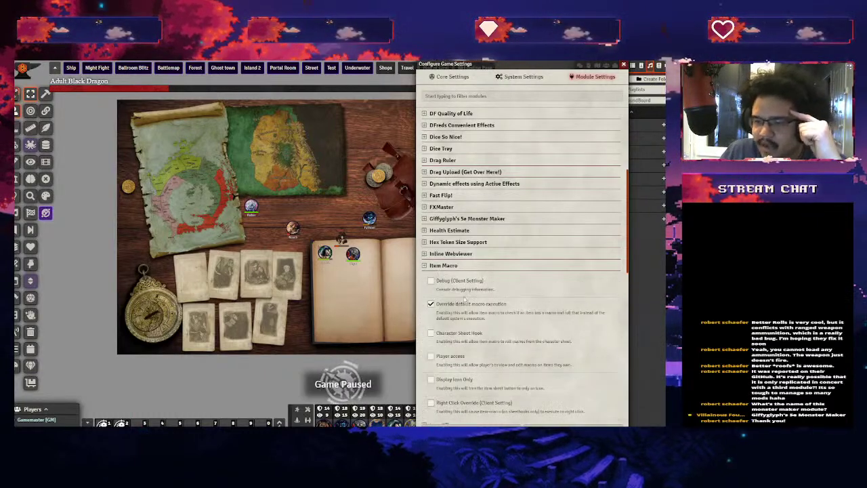
pyautogui.click(443, 266)
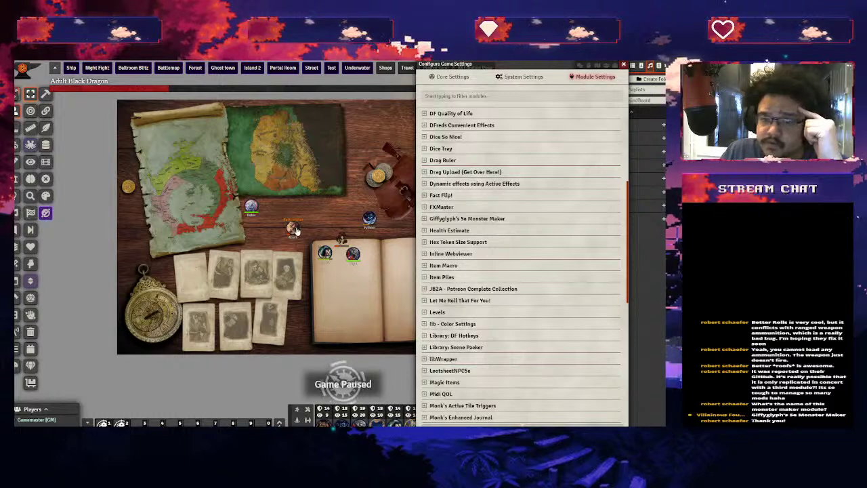
pyautogui.doubleClick(294, 229)
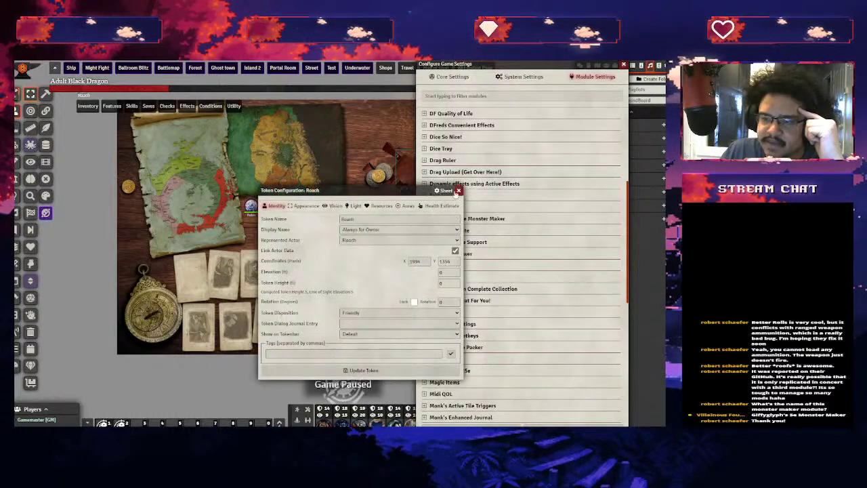
pyautogui.click(459, 191)
pyautogui.doubleClick(294, 227)
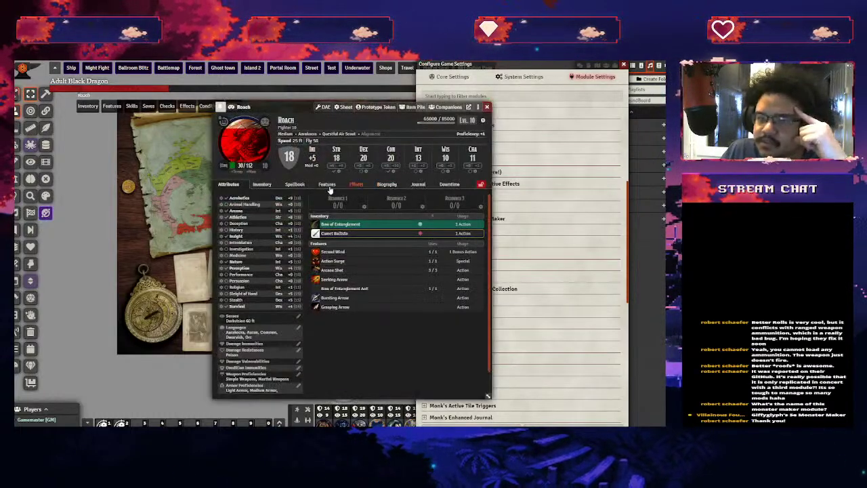
pyautogui.click(327, 185)
pyautogui.click(261, 184)
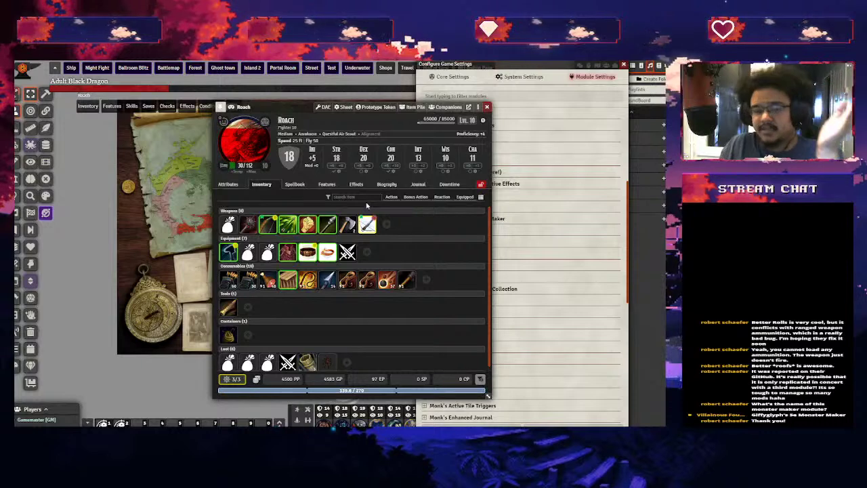
# Open the Bow of Entanglement from Roach's inventory for editing and view its effects and details
pyautogui.rightClick(292, 228)
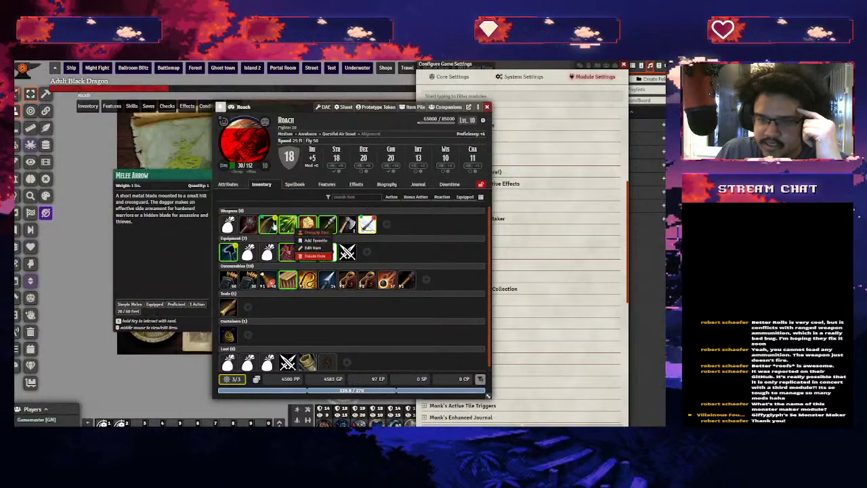
pyautogui.click(280, 249)
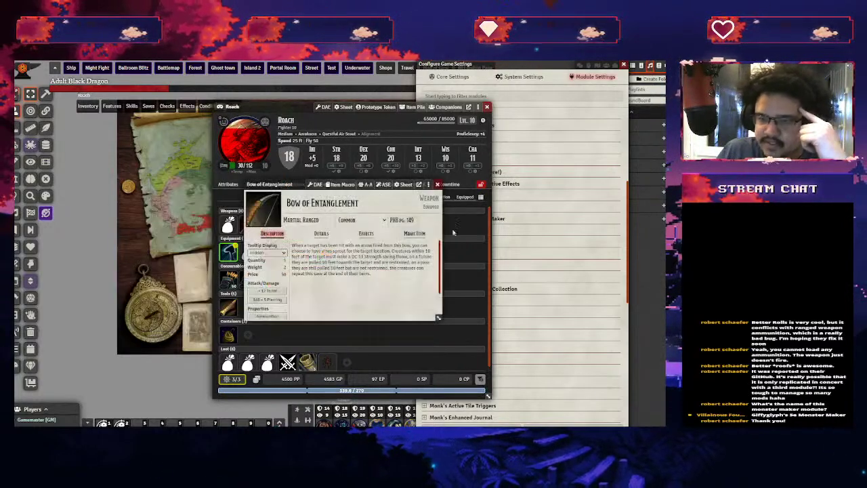
pyautogui.click(365, 234)
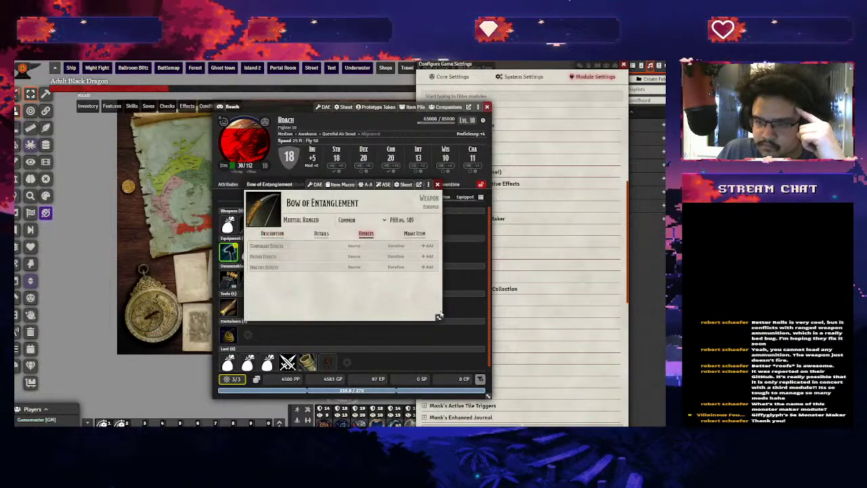
pyautogui.click(321, 234)
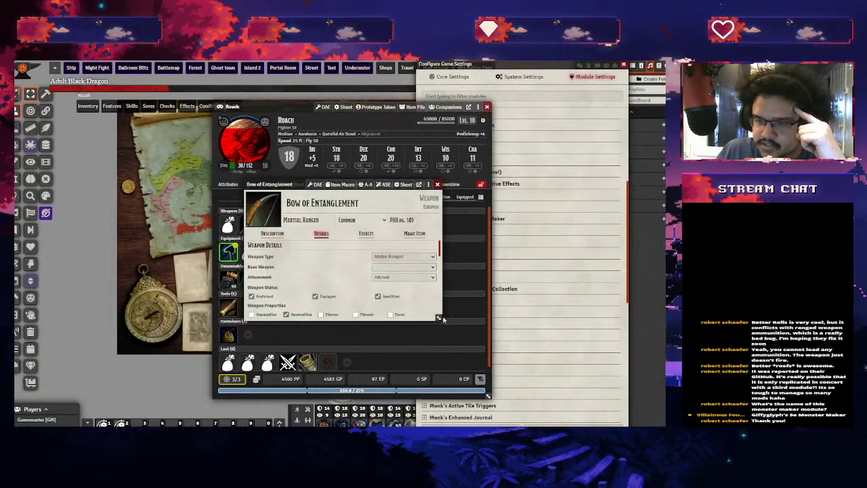
# Enlarge the Bow of Entanglement window and add an empty On Use Macros entry in its Midi-QOL fields
pyautogui.moveTo(439, 319); pyautogui.dragTo(488, 368)
pyautogui.scroll(-5, 378, 332)
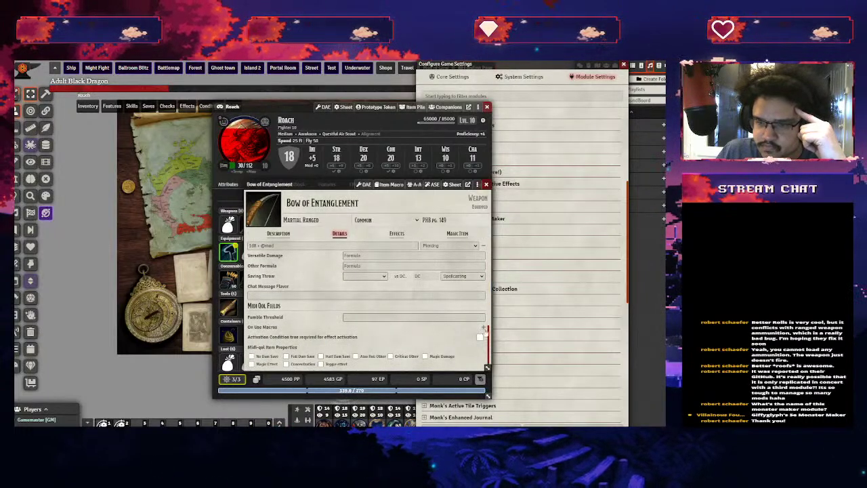
pyautogui.click(484, 328)
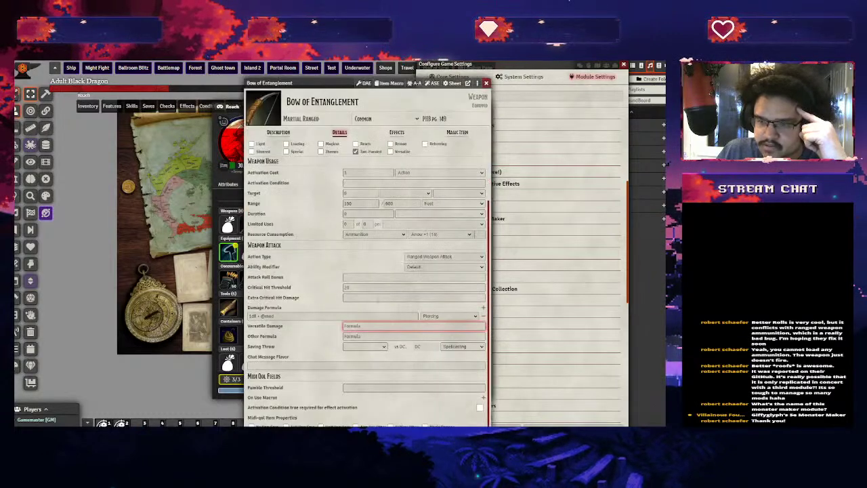
pyautogui.click(307, 355)
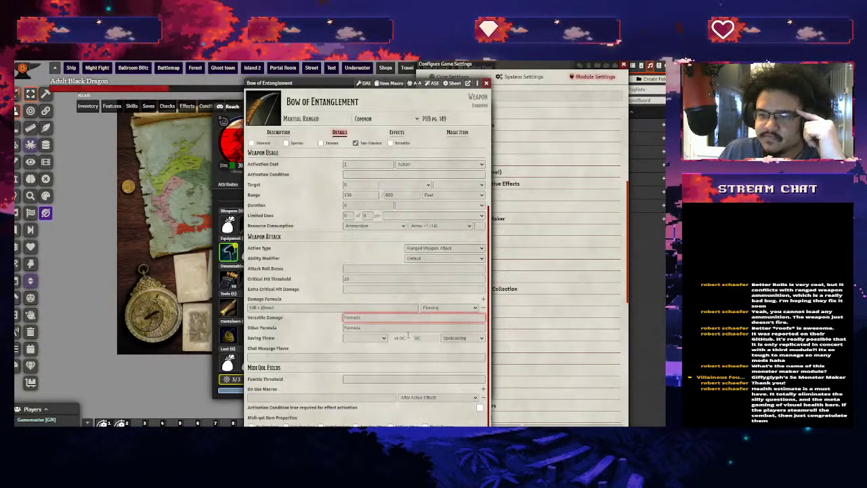
# View the Bow of Entanglement's Item Macro editor, and close it together with the item, character sheet and settings windows
pyautogui.scroll(3, 482, 378)
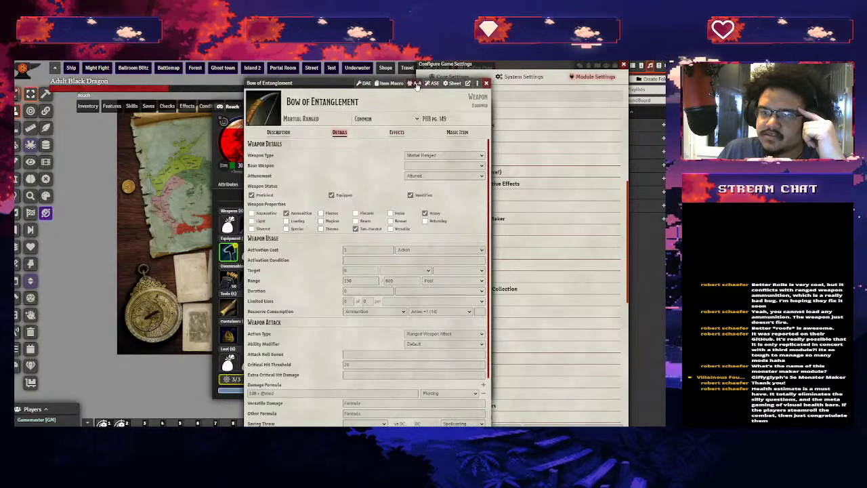
pyautogui.click(390, 83)
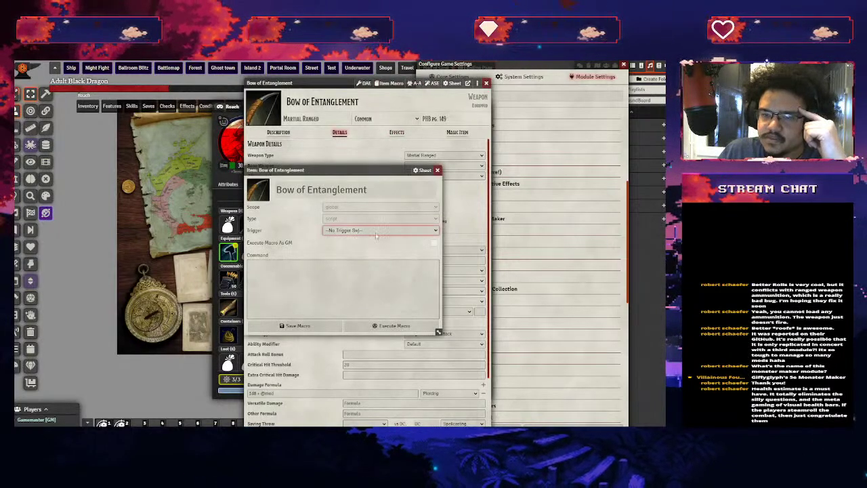
pyautogui.click(437, 170)
pyautogui.press('Escape')
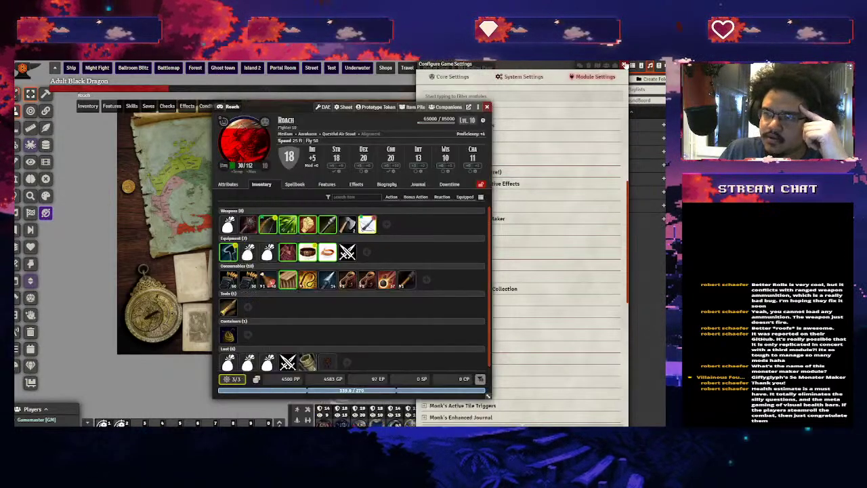
pyautogui.press('Escape')
pyautogui.press('Escape')
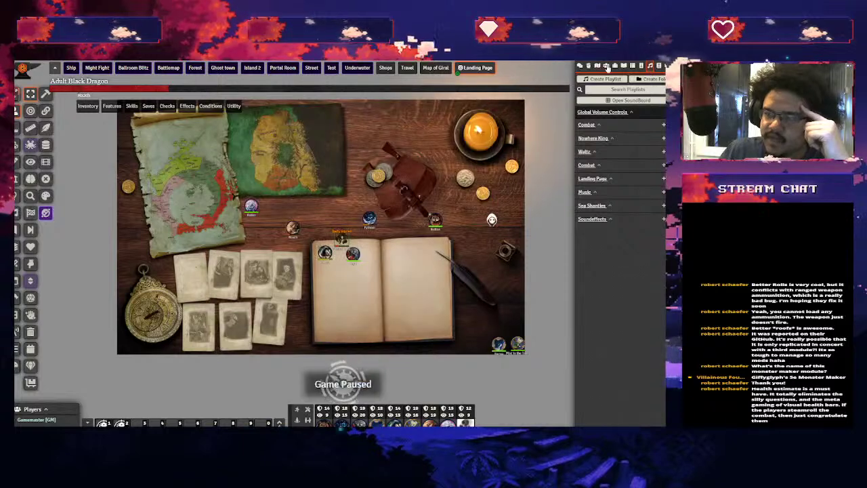
# Open the character sheet of the Button actor from the Dnd Party folder
pyautogui.click(606, 65)
pyautogui.scroll(-2, 608, 169)
pyautogui.scroll(1, 607, 169)
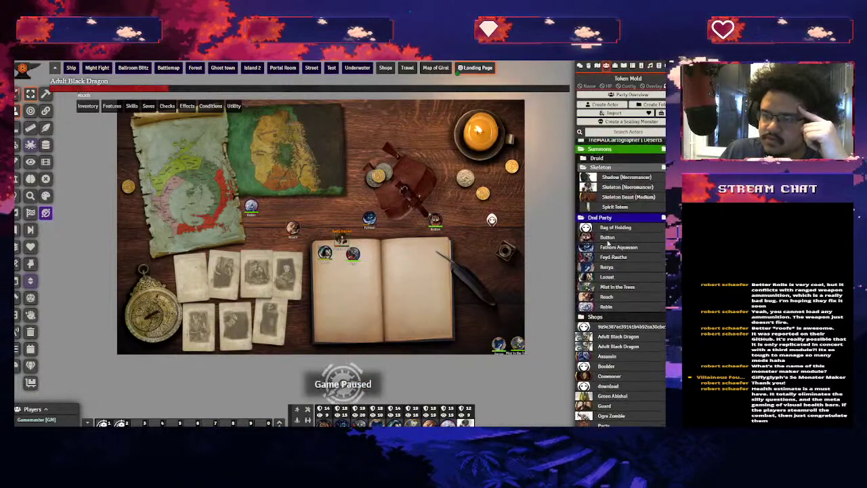
pyautogui.doubleClick(607, 237)
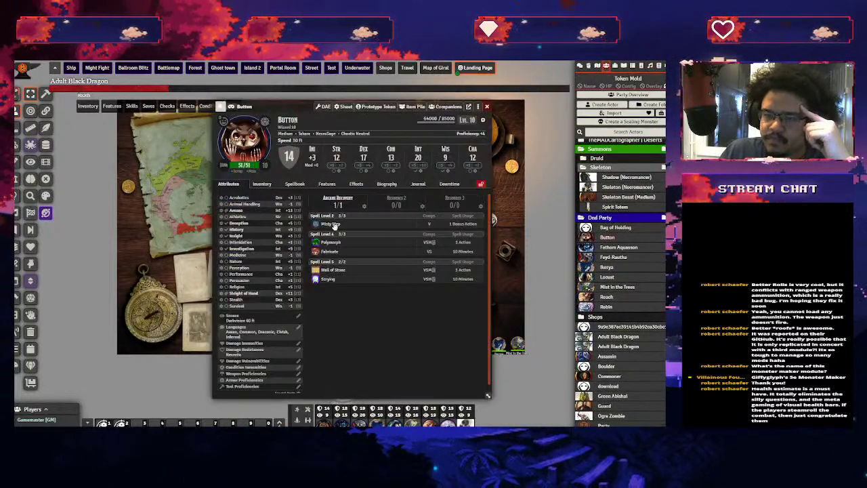
# Open the Toll the Dead cantrip from Button's spellbook for editing
pyautogui.click(262, 184)
pyautogui.click(294, 184)
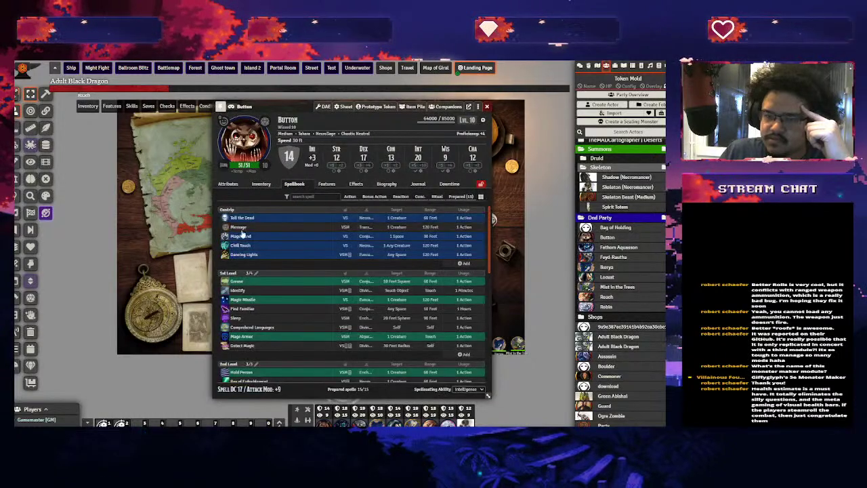
pyautogui.rightClick(248, 219)
pyautogui.click(264, 232)
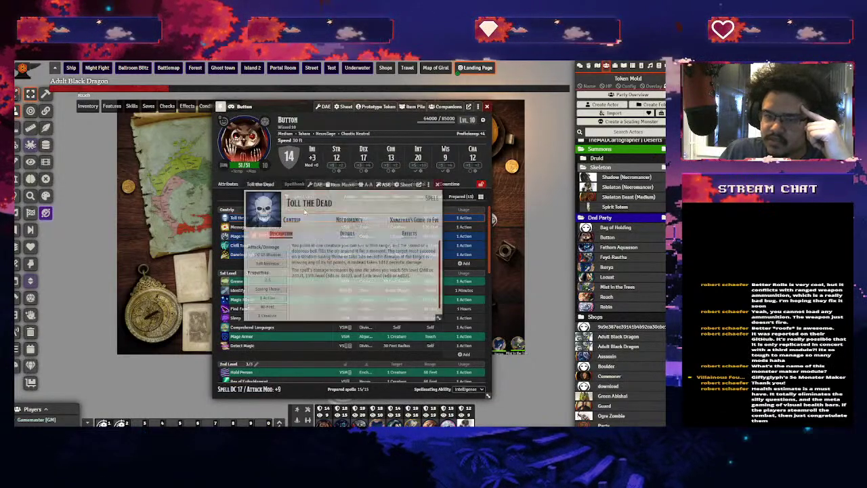
# View the macro code in Toll the Dead's Item Macro editor, and close the editor, spell and character sheet windows
pyautogui.click(338, 185)
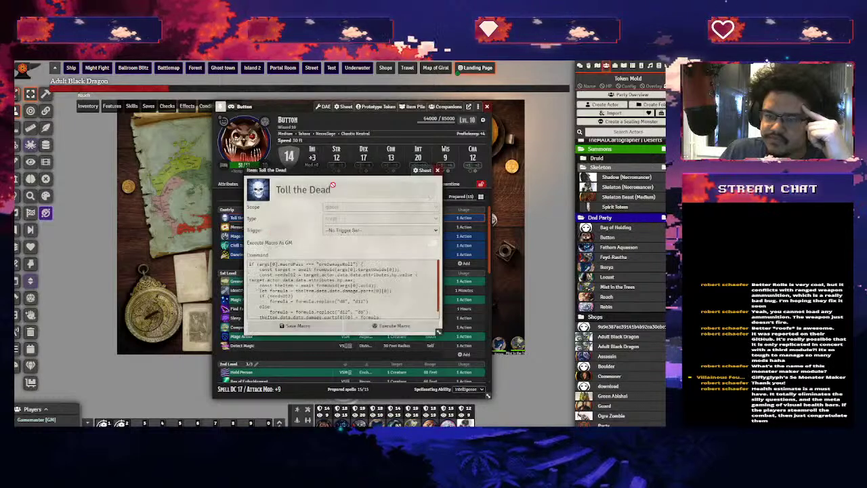
pyautogui.moveTo(381, 316); pyautogui.dragTo(433, 184)
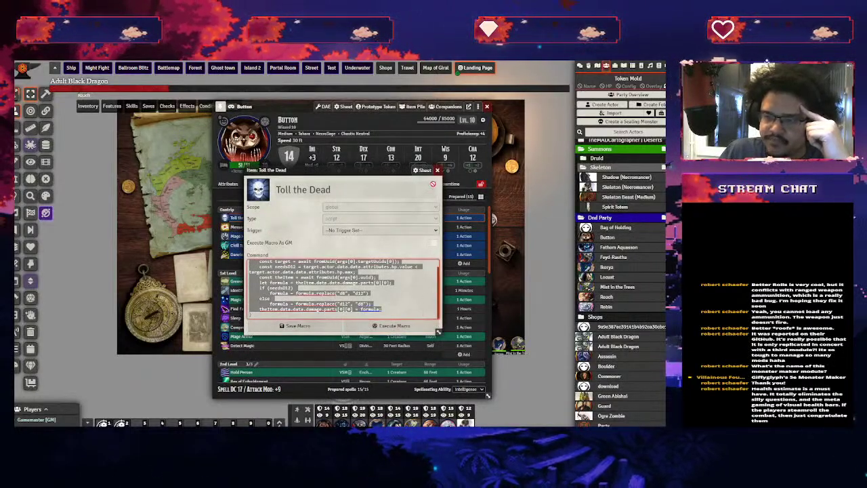
pyautogui.click(437, 170)
pyautogui.click(487, 107)
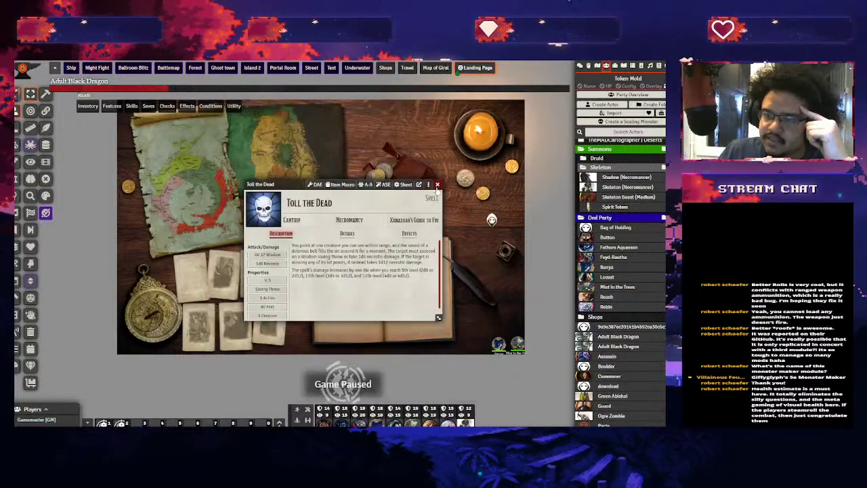
pyautogui.click(438, 184)
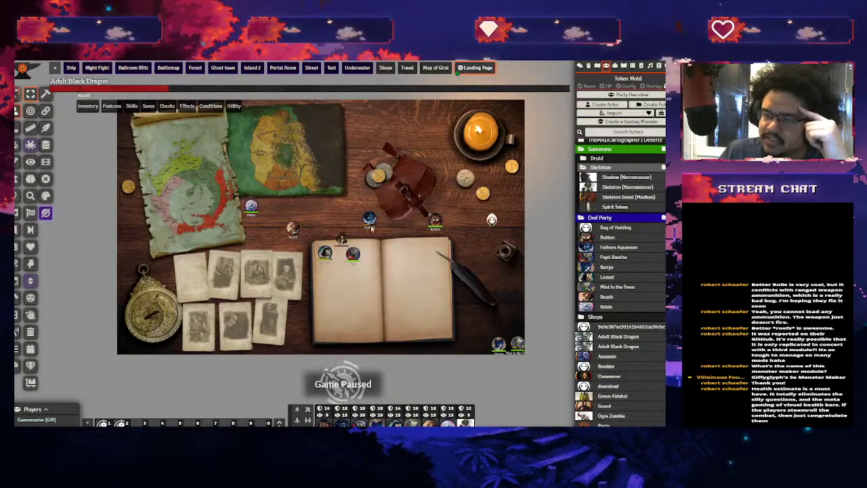
# Cast Toll the Dead from Button's token at the targeted Roach and show the chat log
pyautogui.scroll(5, 413, 207)
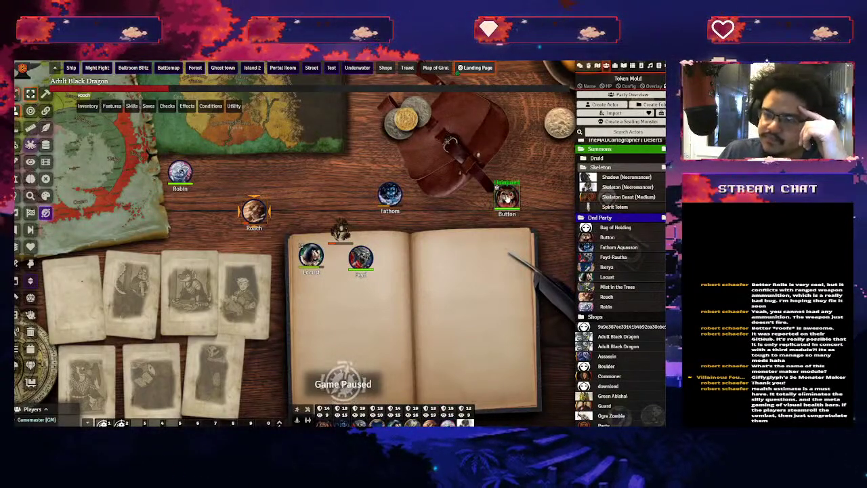
pyautogui.doubleClick(505, 196)
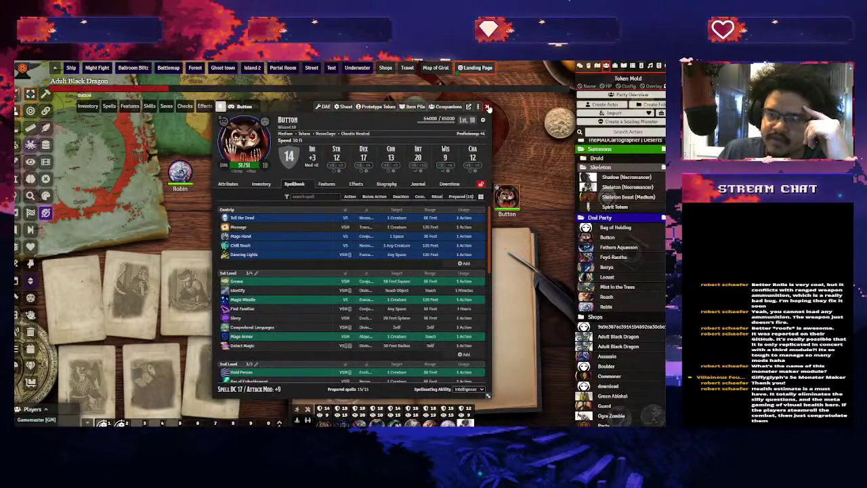
pyautogui.click(488, 108)
pyautogui.click(341, 122)
pyautogui.click(583, 66)
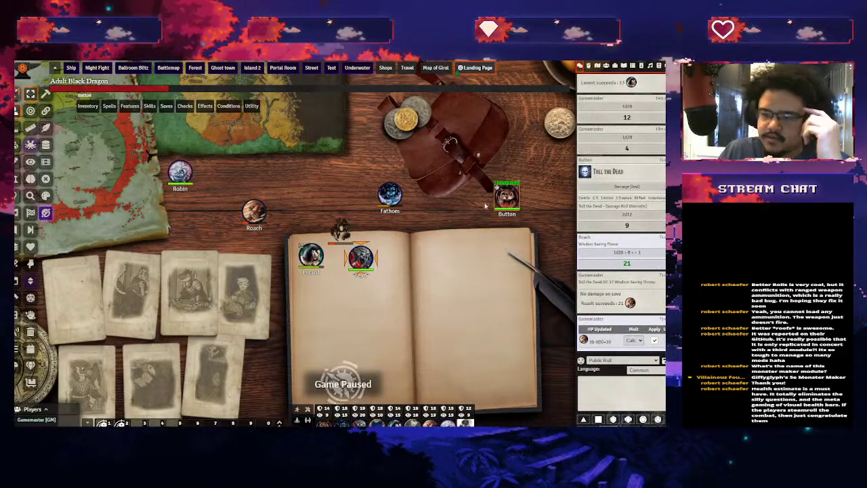
# Check Feyd-Rautha's and Button's character sheets, and cast Button's Toll the Dead at Feyd
pyautogui.doubleClick(361, 257)
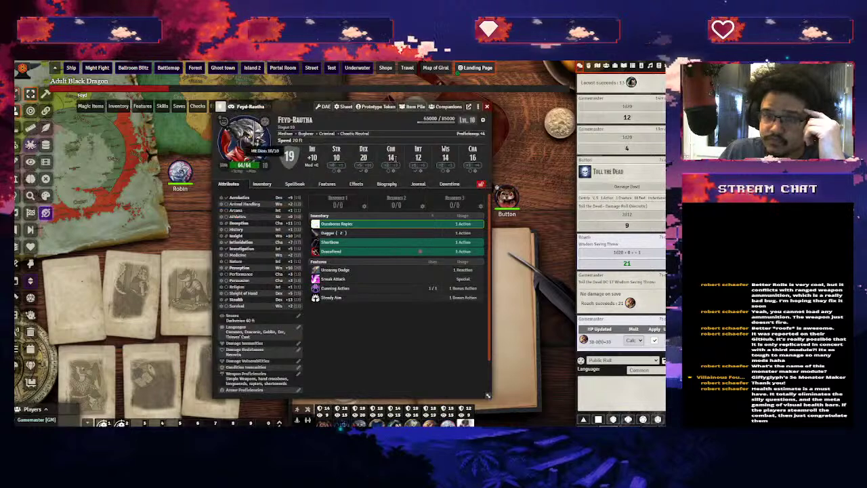
pyautogui.click(488, 109)
pyautogui.doubleClick(507, 196)
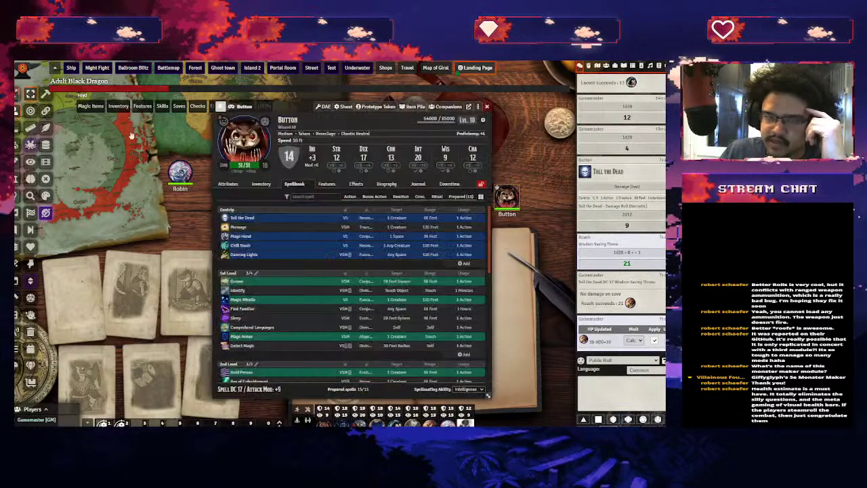
pyautogui.click(487, 109)
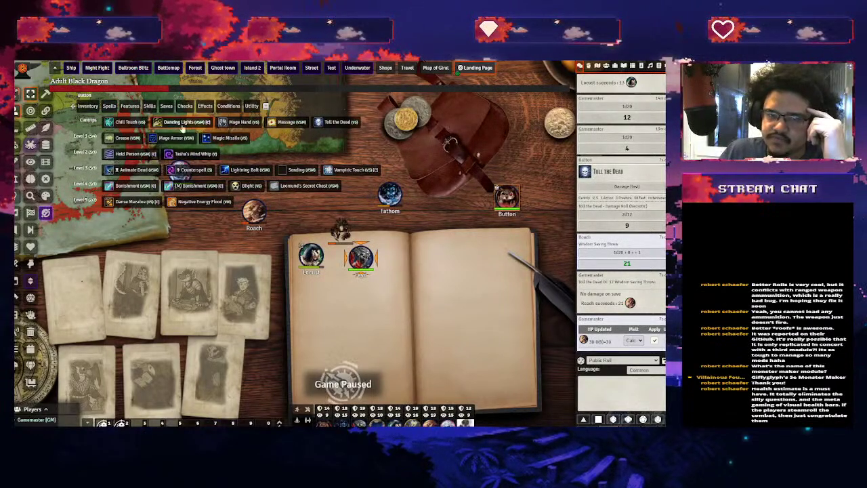
pyautogui.click(336, 123)
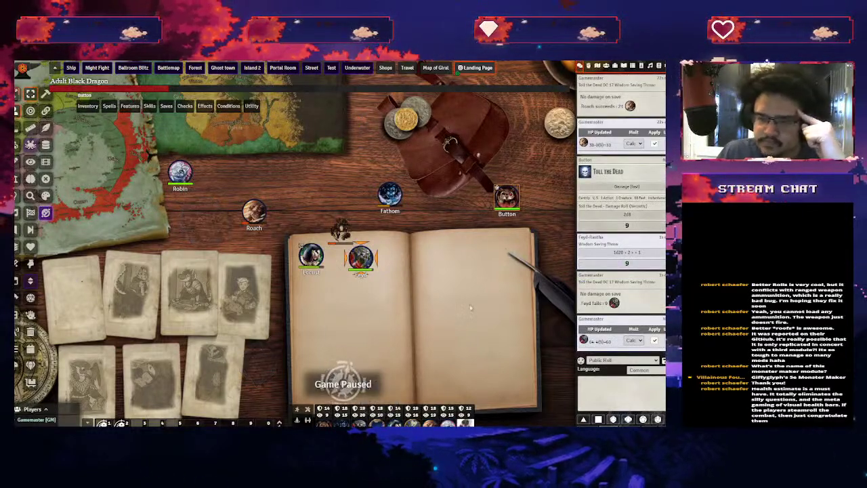
# Open Eldritch Blast from Robin's character sheet, view its Item Macro editor, and close the spell windows
pyautogui.press('Right')
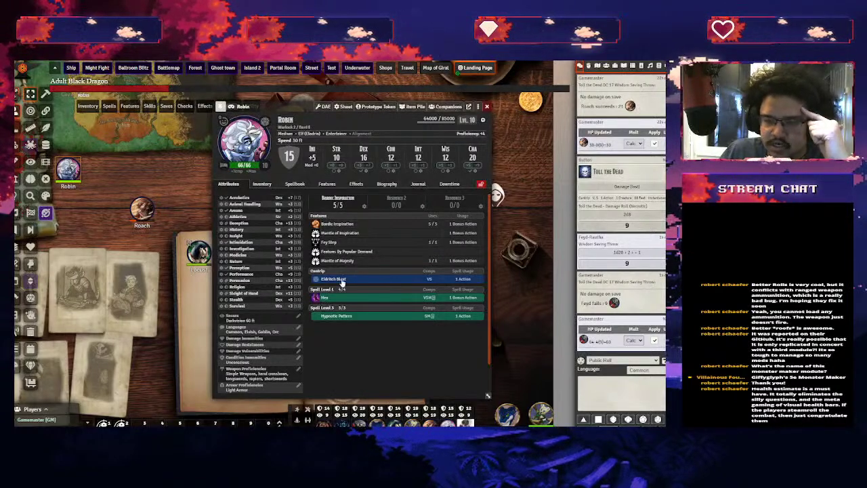
pyautogui.click(342, 283)
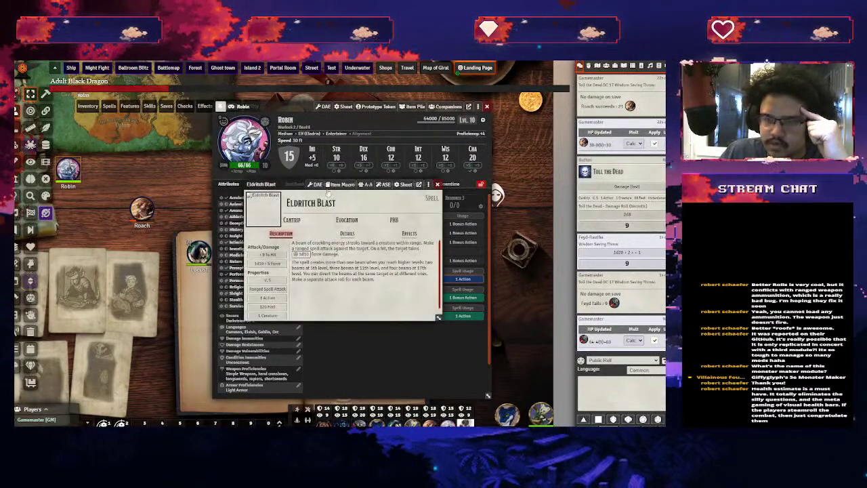
pyautogui.click(347, 185)
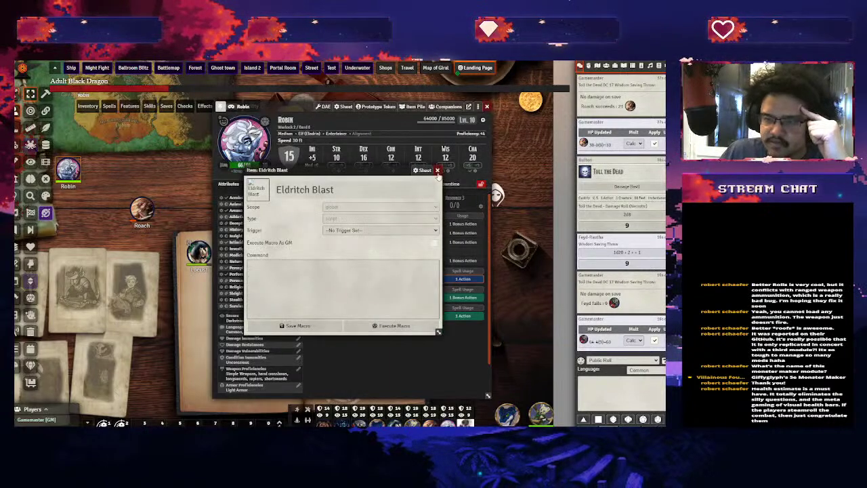
pyautogui.click(437, 171)
pyautogui.press('Escape')
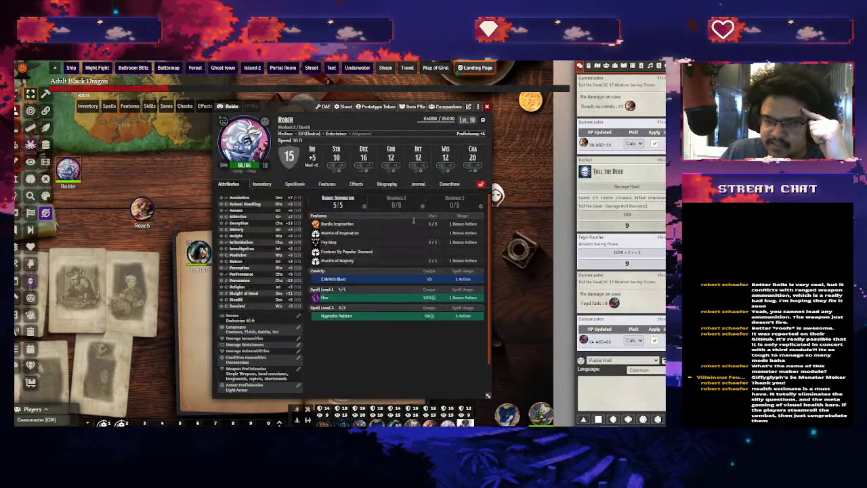
# Open Robin's Hex spell, examine the code in its Item Macro editor, and close the editor and spell window
pyautogui.rightClick(335, 299)
pyautogui.click(326, 298)
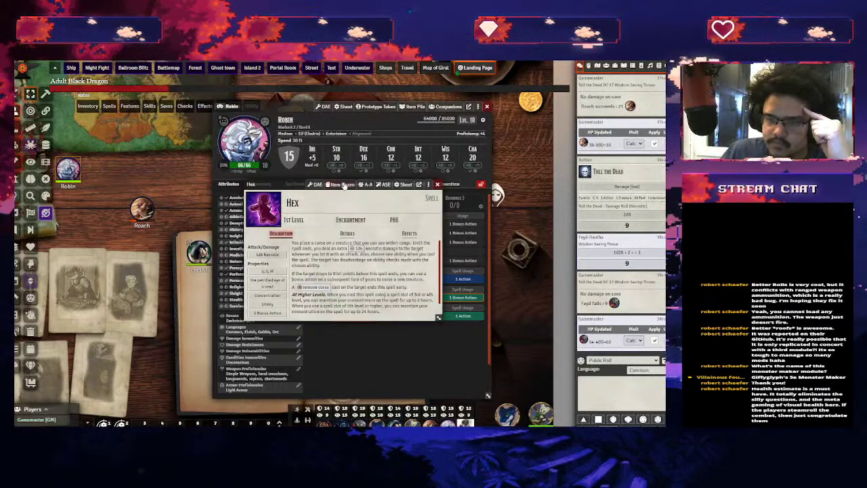
pyautogui.click(344, 184)
pyautogui.moveTo(250, 264); pyautogui.dragTo(413, 380)
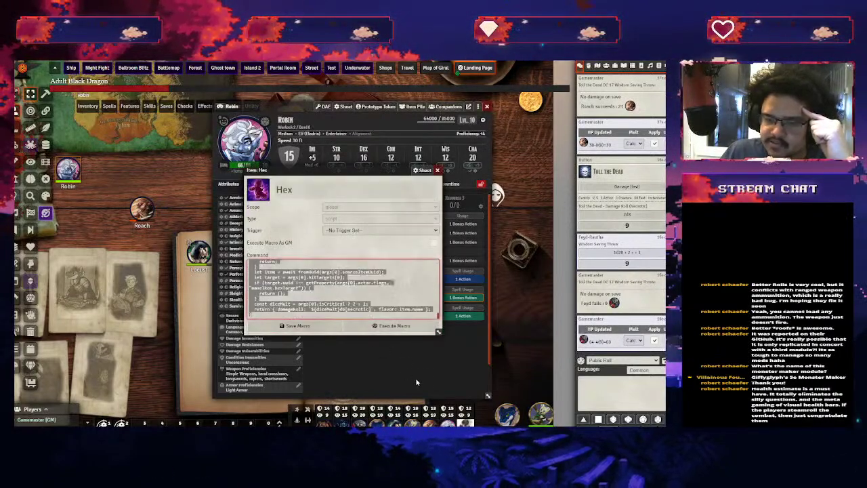
pyautogui.press('Tab')
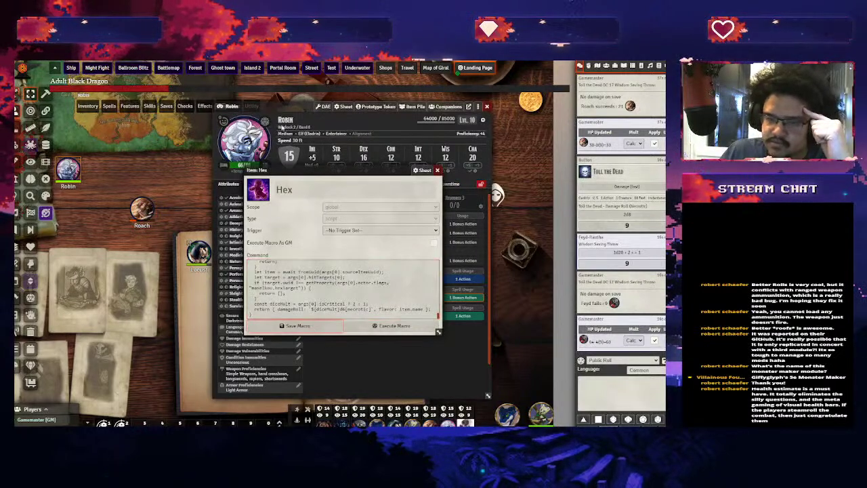
pyautogui.press('Return')
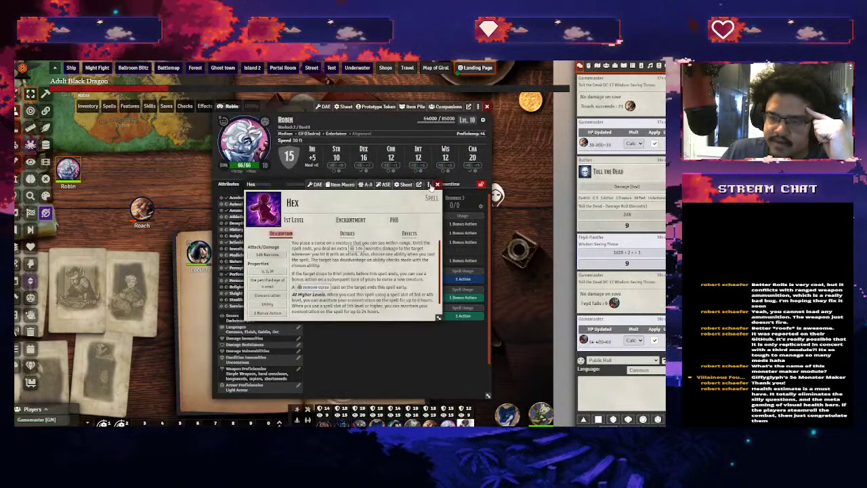
pyautogui.click(437, 185)
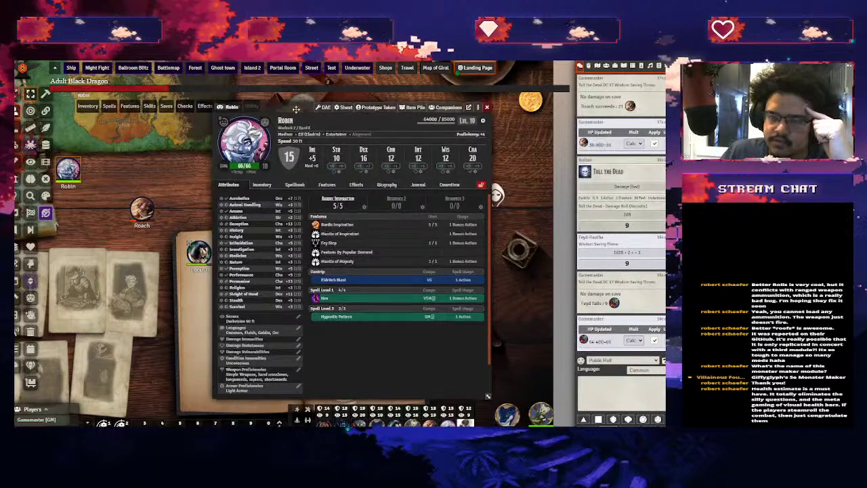
# Cast Robin's Hex at 1st level on Locust, choosing CHA as the stat to damage
pyautogui.moveTo(278, 107); pyautogui.dragTo(429, 116)
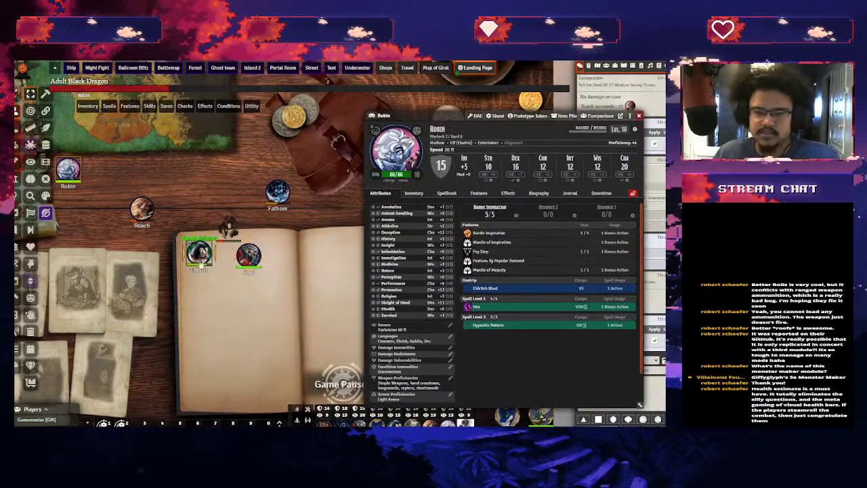
pyautogui.click(467, 308)
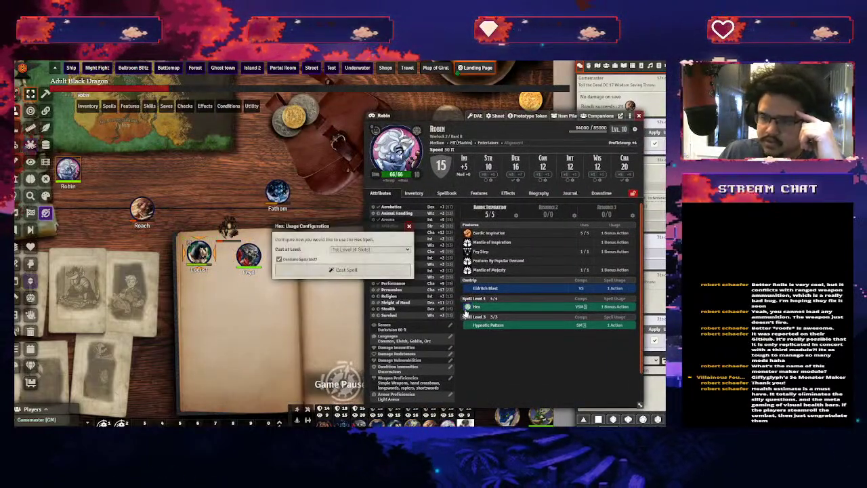
pyautogui.click(342, 270)
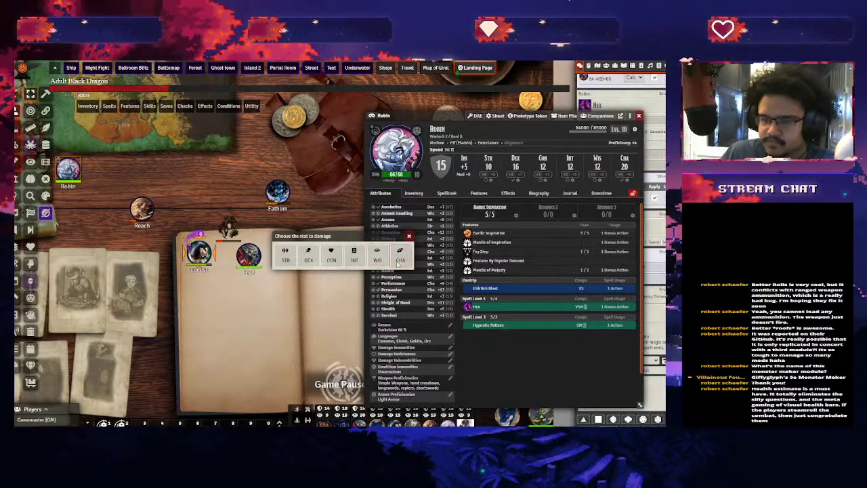
pyautogui.click(400, 260)
pyautogui.moveTo(379, 108); pyautogui.dragTo(356, 97)
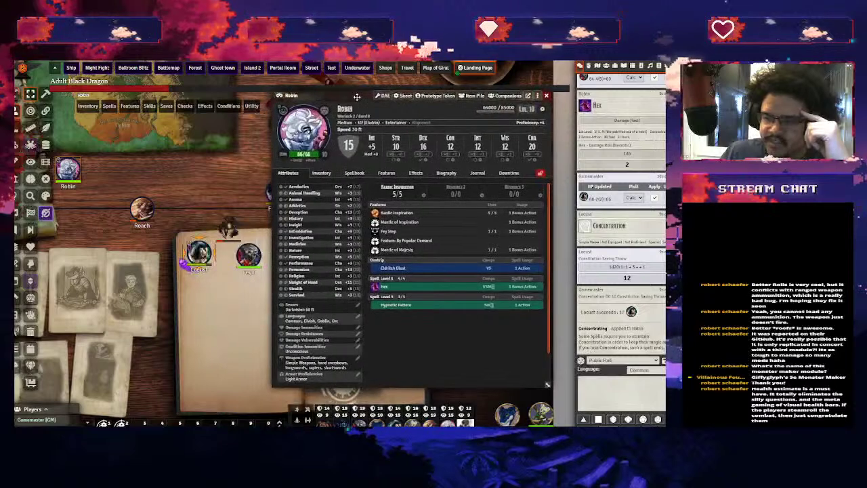
# Check Locust's character sheet, close both open sheets, and remove the Concentrating effect from Robin's token
pyautogui.doubleClick(202, 255)
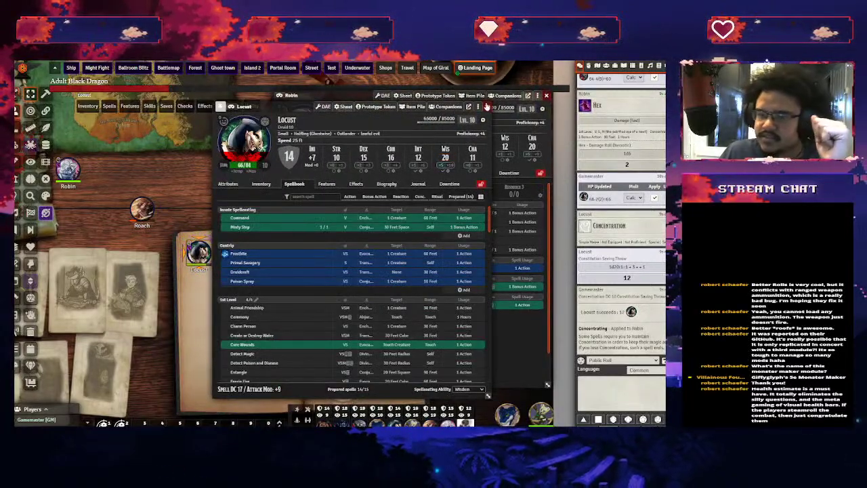
pyautogui.press('Escape')
pyautogui.click(546, 96)
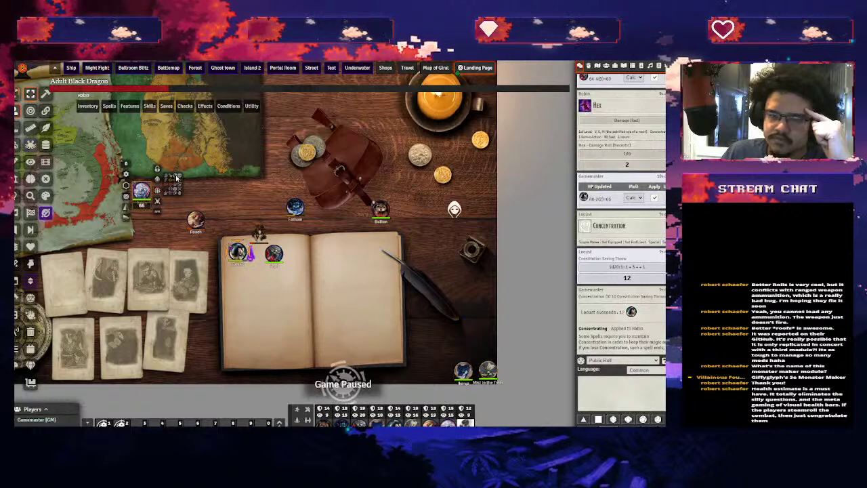
pyautogui.click(176, 178)
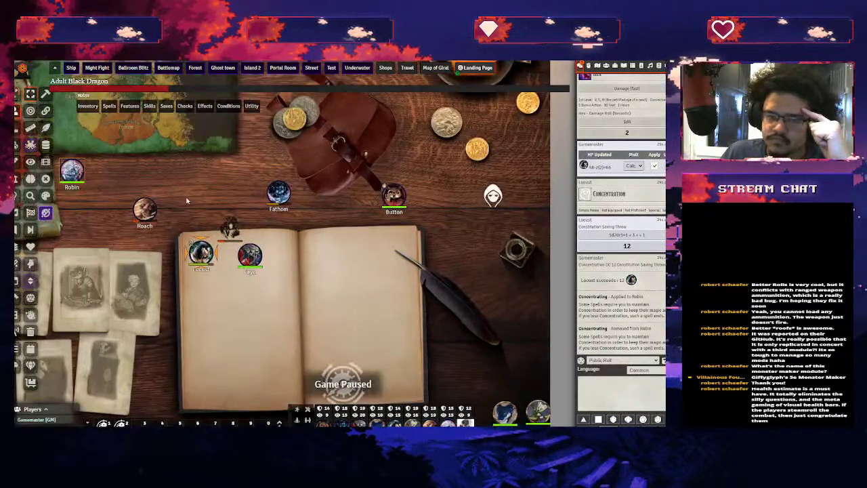
# Open the game's module settings and expand the Item Piles section
pyautogui.click(662, 65)
pyautogui.click(624, 165)
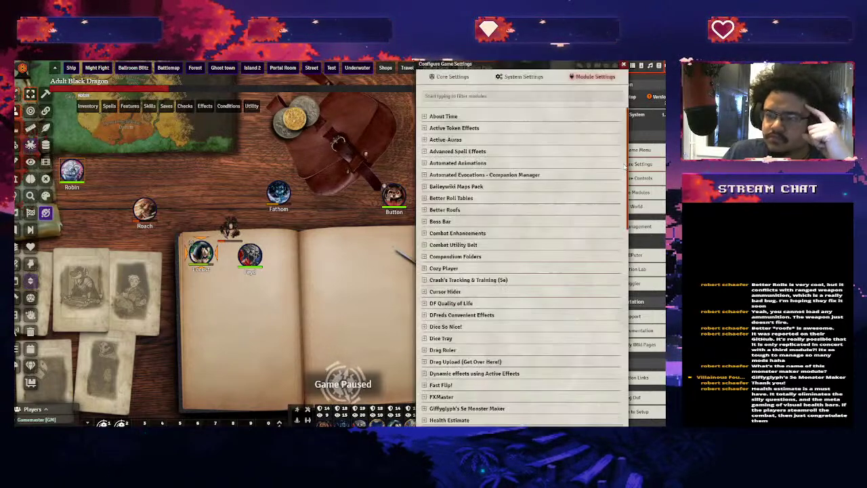
pyautogui.scroll(-5, 460, 237)
pyautogui.scroll(3, 468, 167)
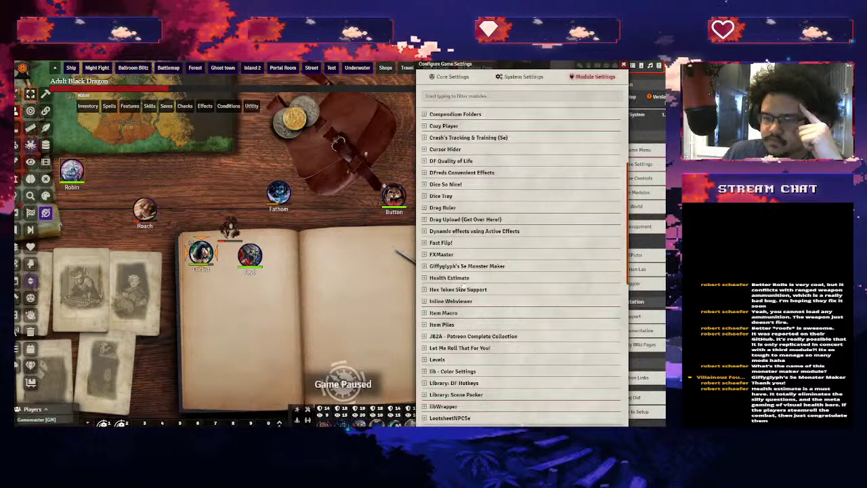
pyautogui.click(441, 325)
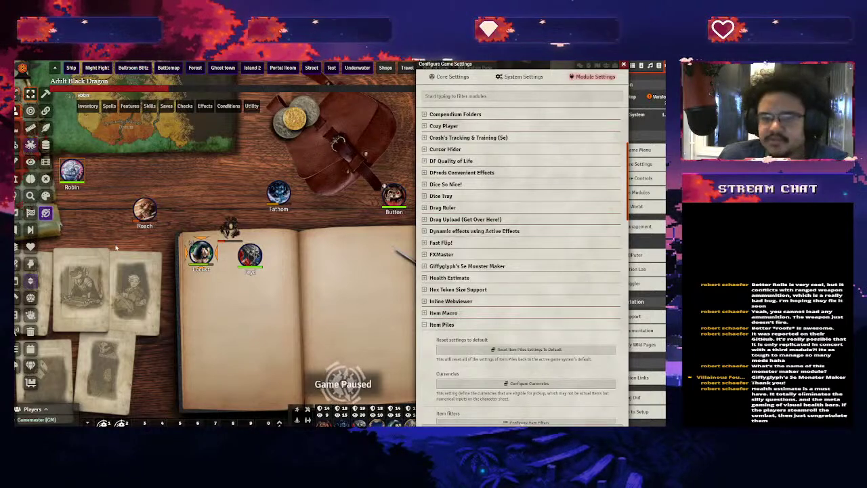
# Open the Skeleton (Necromancer) token's sheet and its Item Pile configuration
pyautogui.rightClick(230, 229)
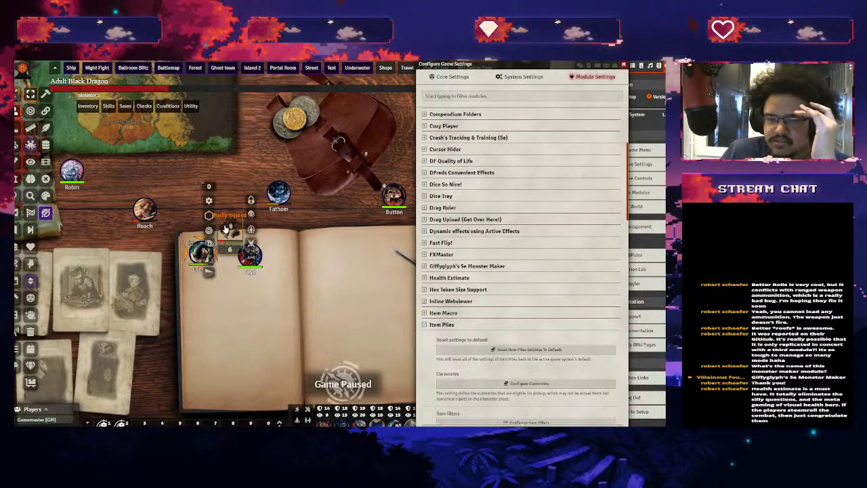
pyautogui.doubleClick(231, 232)
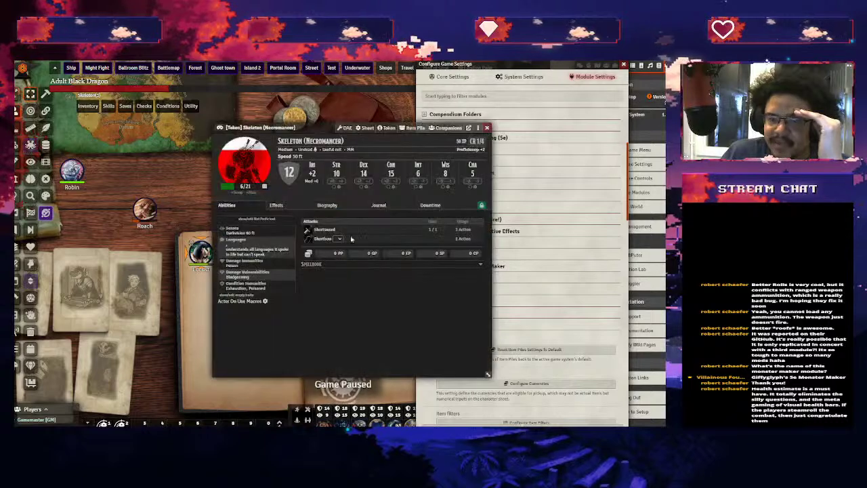
pyautogui.click(412, 128)
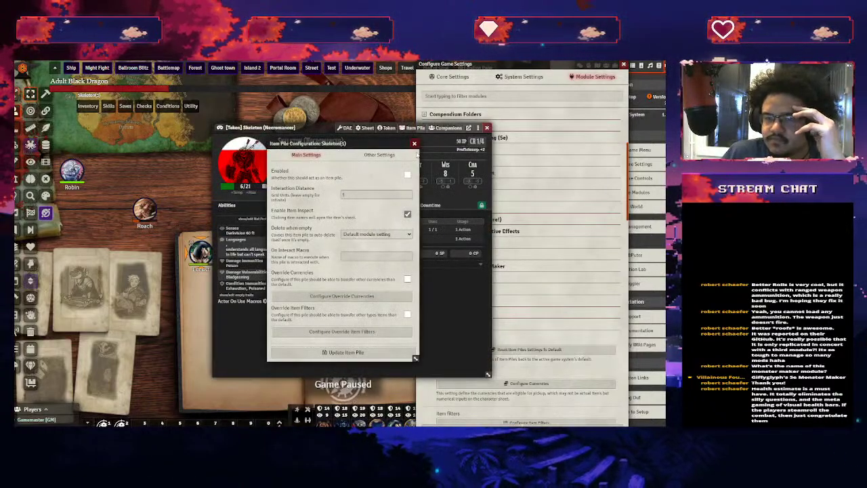
# Close the skeleton's Item Pile configuration and character sheet, and collapse the Item Piles settings section
pyautogui.click(414, 143)
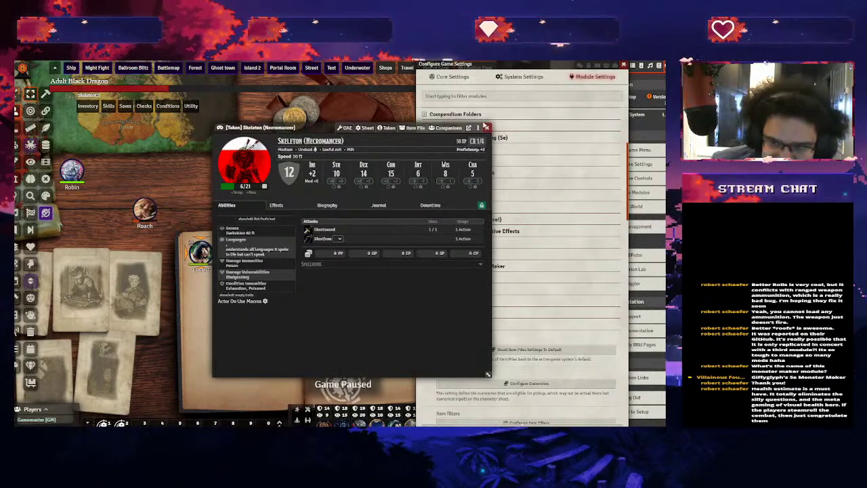
pyautogui.click(487, 128)
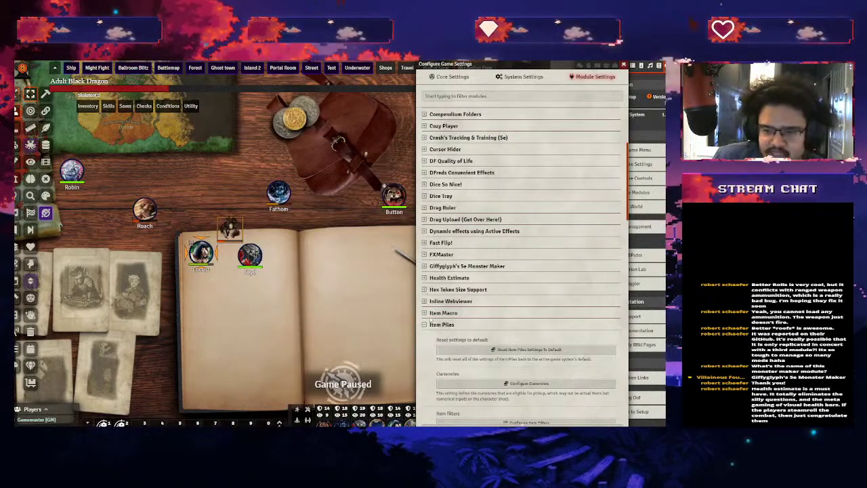
pyautogui.click(457, 326)
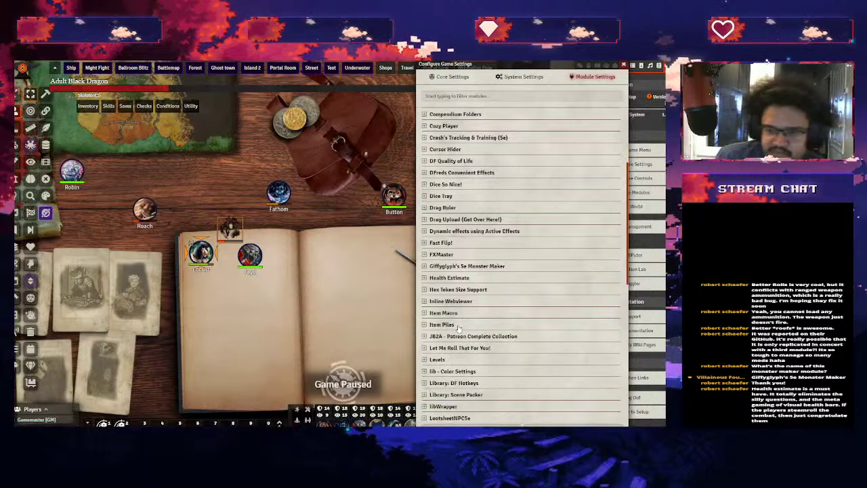
# Look over the Monk's Enhanced Journal module settings and collapse the section again
pyautogui.scroll(-5, 474, 353)
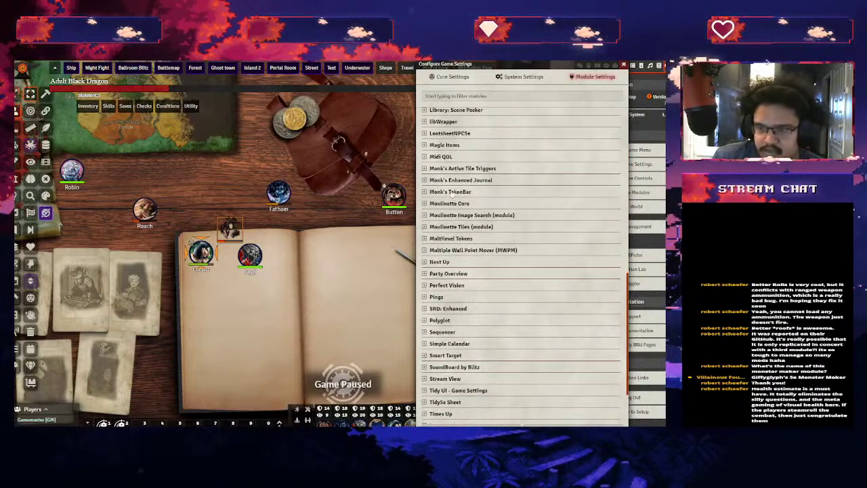
pyautogui.click(473, 182)
pyautogui.click(473, 181)
pyautogui.click(472, 181)
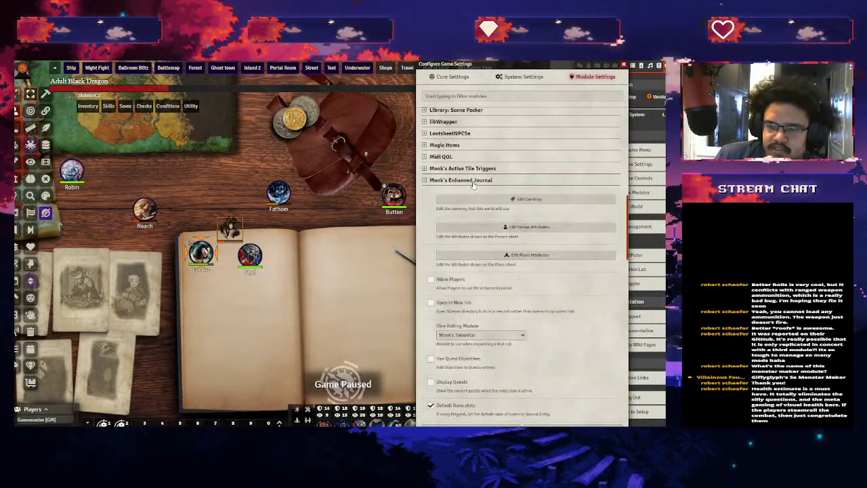
pyautogui.click(473, 182)
# Look at the JB2A - Patreon Complete Collection module settings and collapse the section again
pyautogui.scroll(3, 472, 188)
pyautogui.scroll(1, 472, 190)
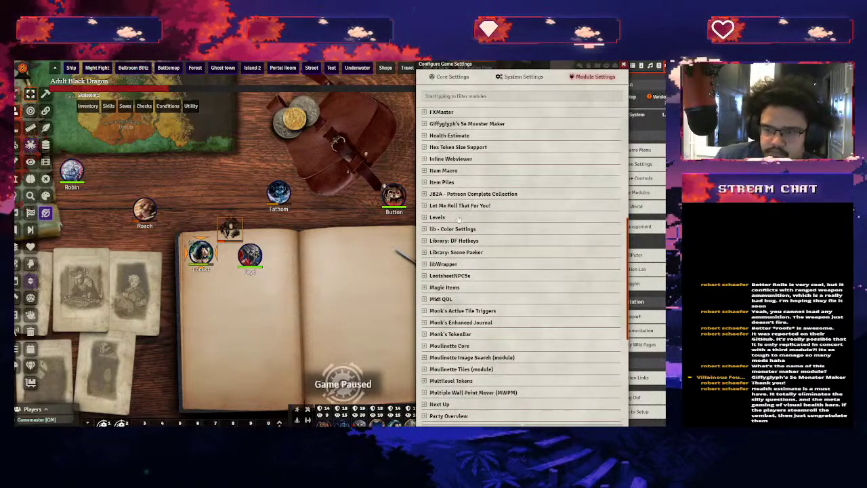
pyautogui.scroll(3, 466, 241)
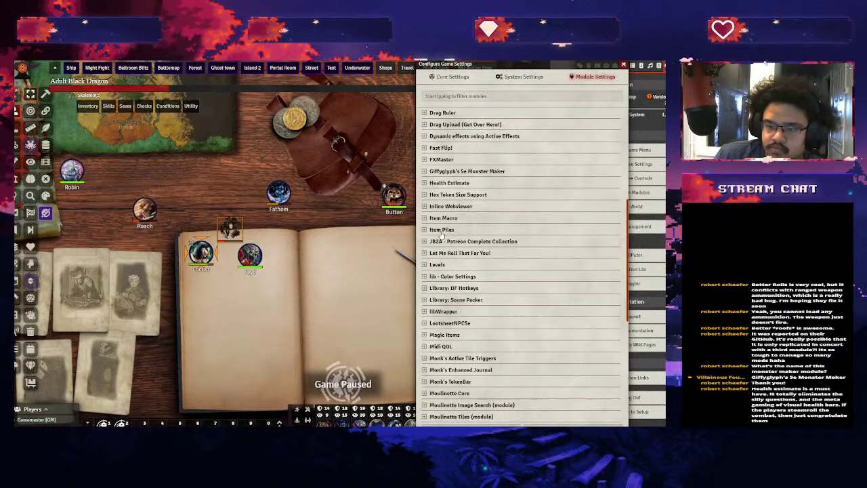
pyautogui.click(476, 242)
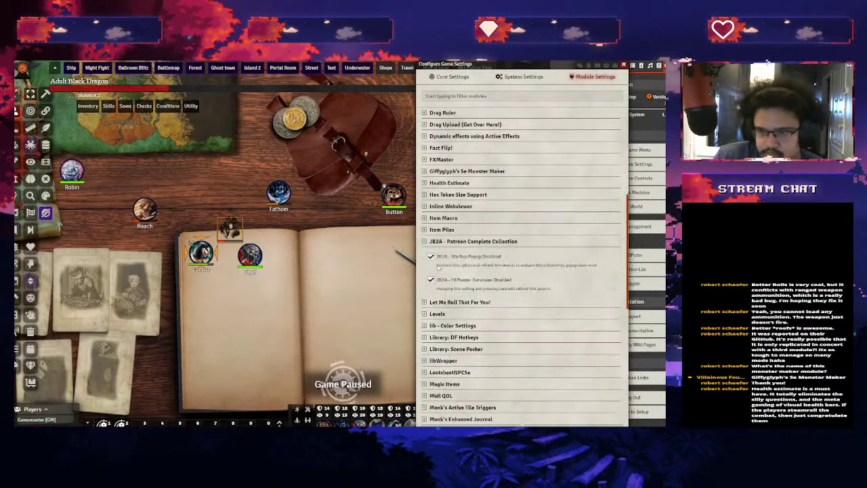
pyautogui.click(505, 242)
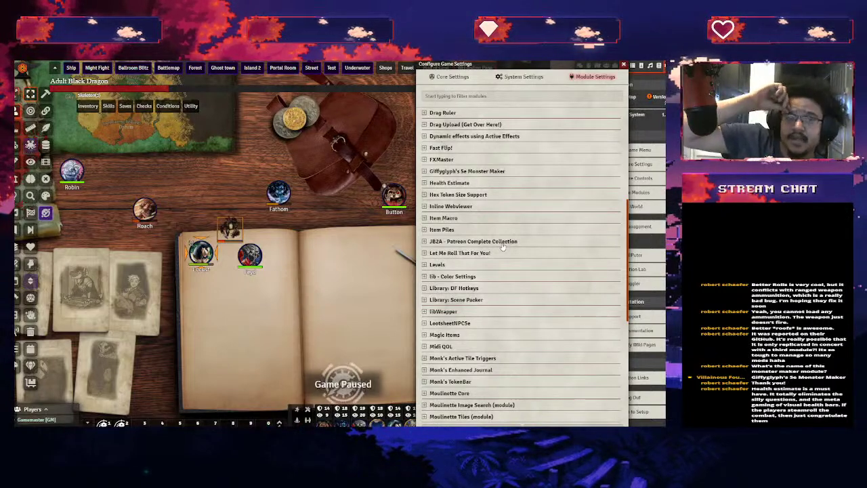
# Open the Sequencer module's database viewer and preview the first antilife shell effect
pyautogui.scroll(-5, 503, 247)
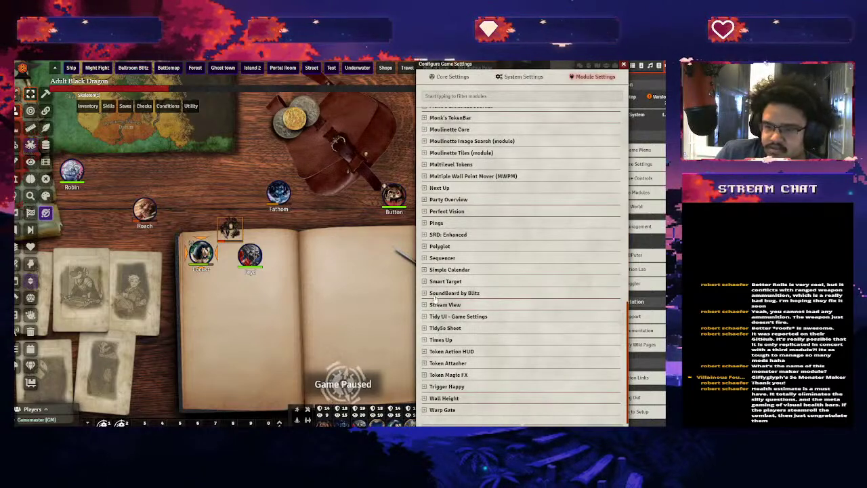
pyautogui.click(435, 259)
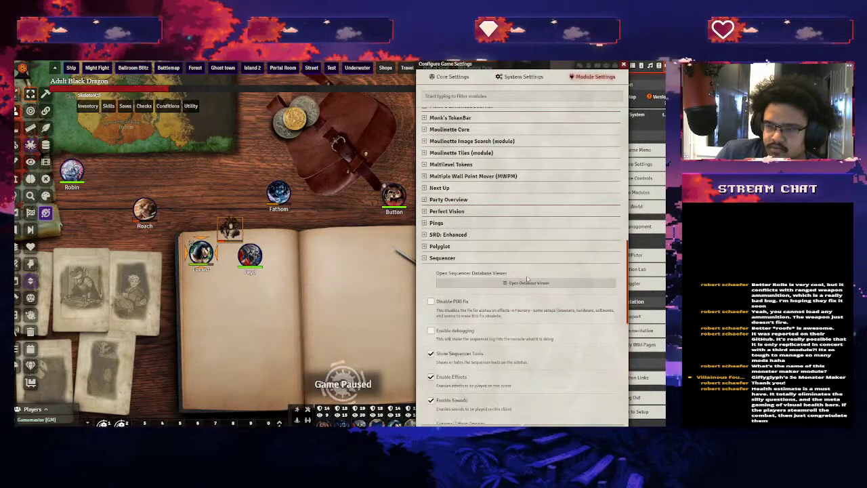
pyautogui.click(530, 283)
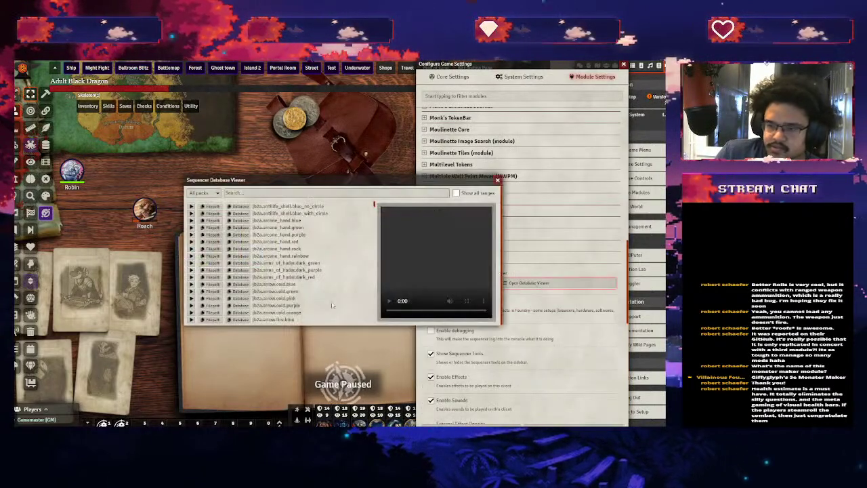
pyautogui.click(190, 207)
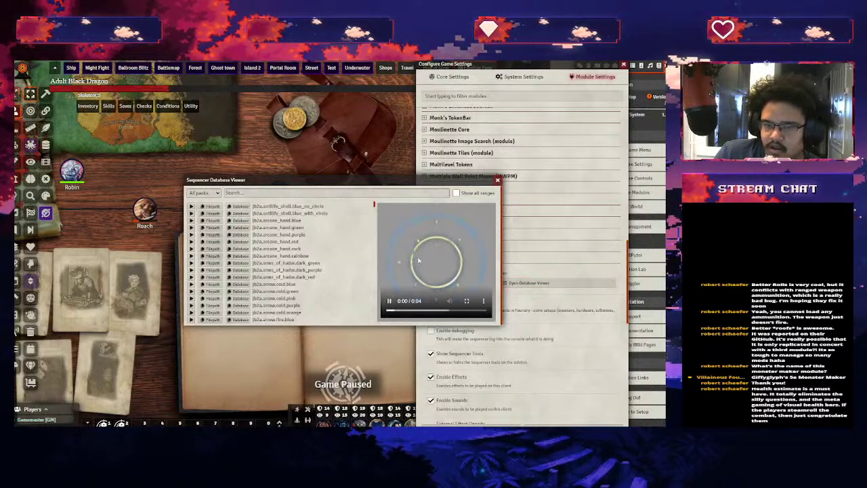
# Preview sample animations in the Sequencer database, including bless, bite and the purple cold bolt
pyautogui.scroll(-3, 190, 284)
pyautogui.click(190, 285)
pyautogui.scroll(-5, 190, 284)
pyautogui.click(191, 283)
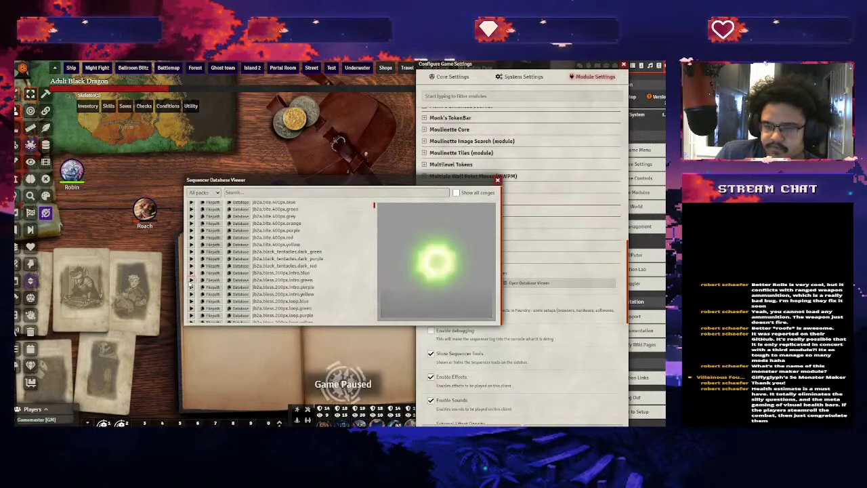
pyautogui.click(190, 234)
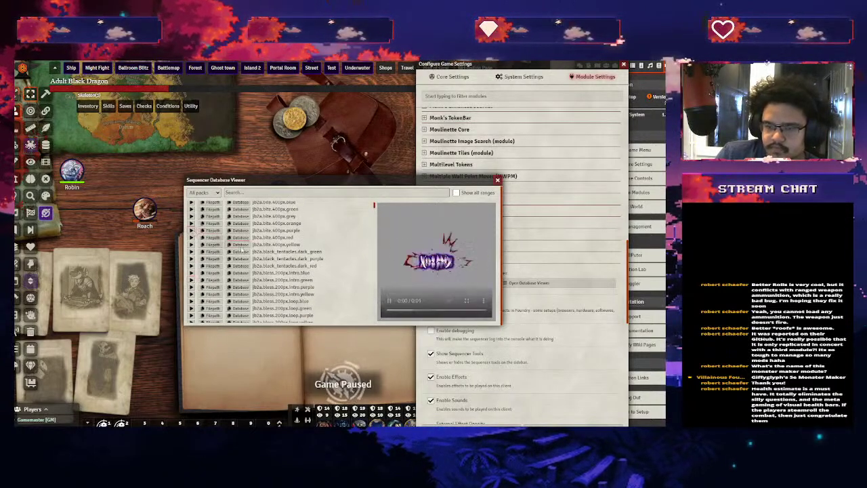
pyautogui.scroll(-3, 257, 252)
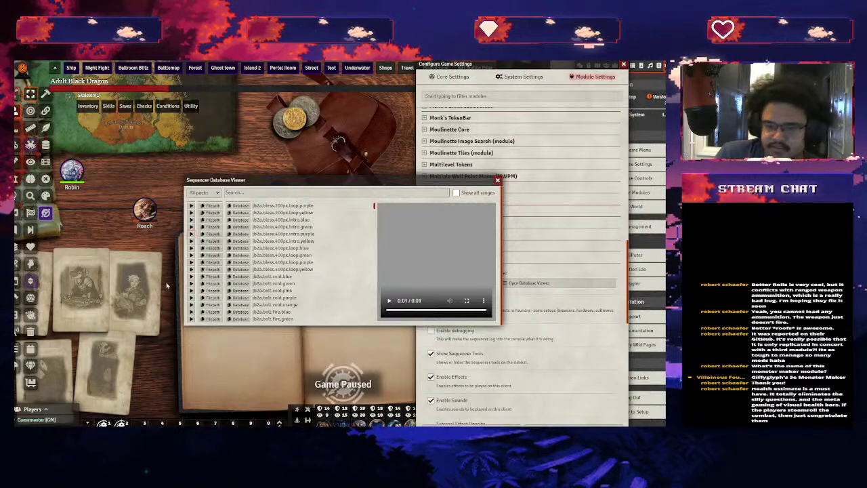
pyautogui.click(191, 298)
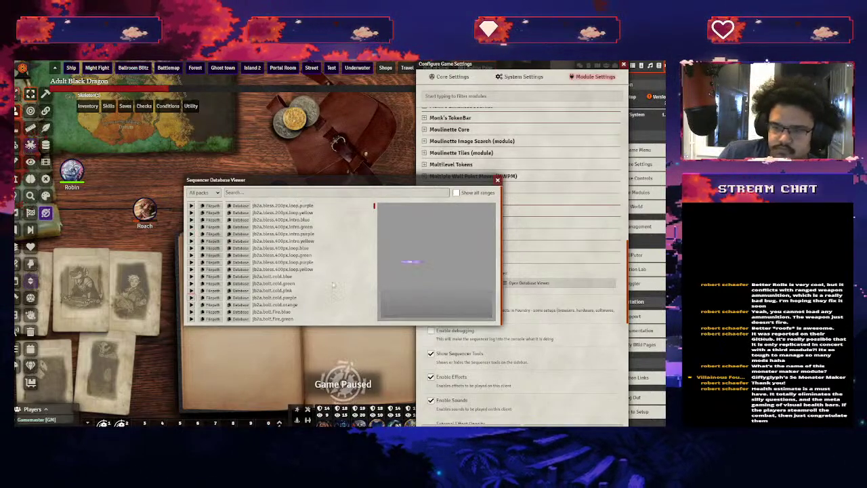
# Preview lightning and physical bolt animations of different colours in the effect database
pyautogui.scroll(-3, 316, 282)
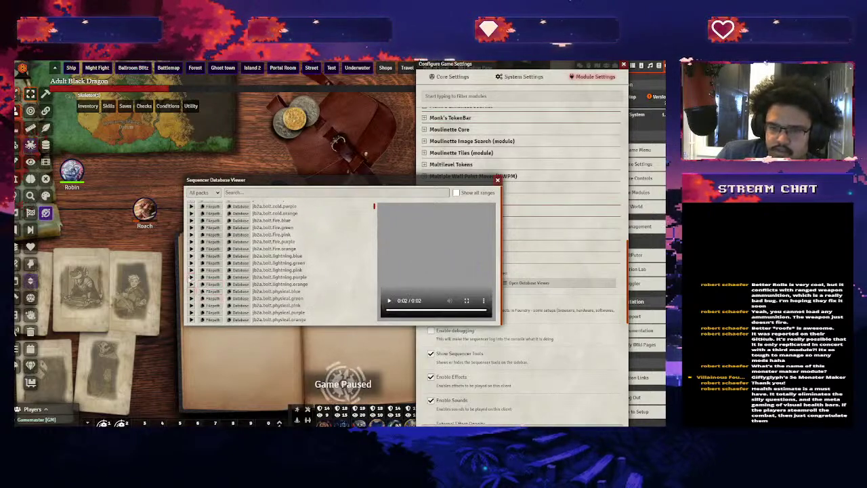
pyautogui.click(190, 276)
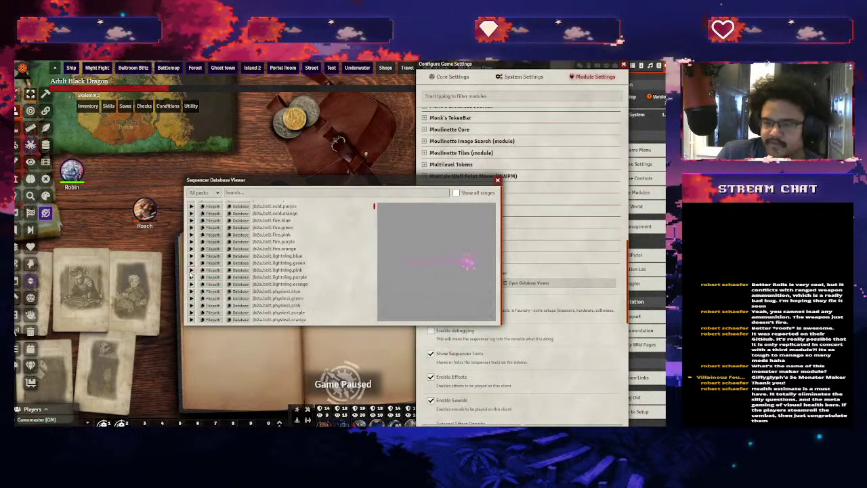
pyautogui.click(190, 298)
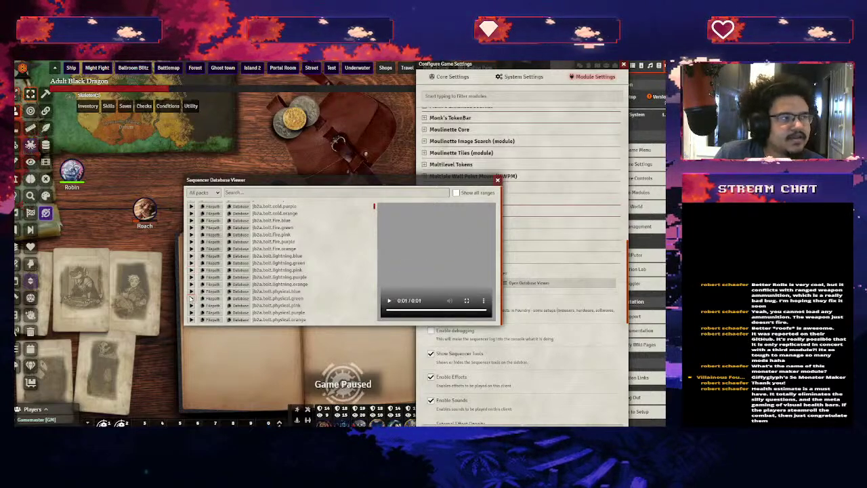
pyautogui.click(191, 291)
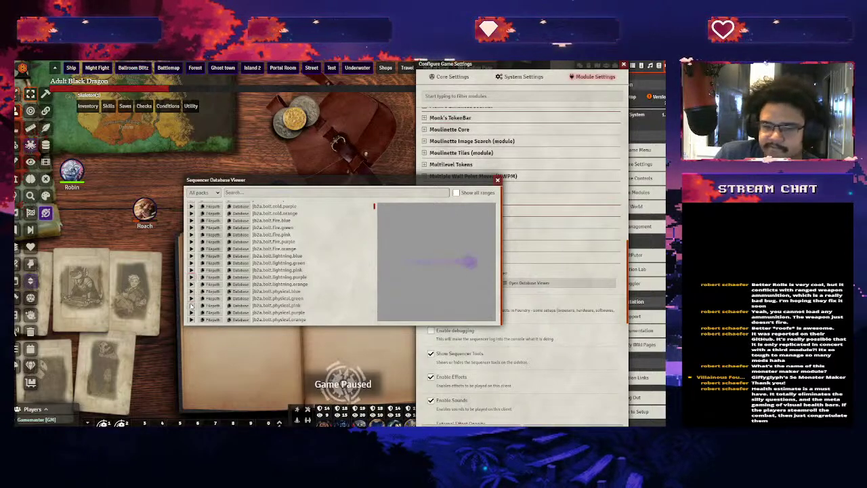
pyautogui.click(191, 306)
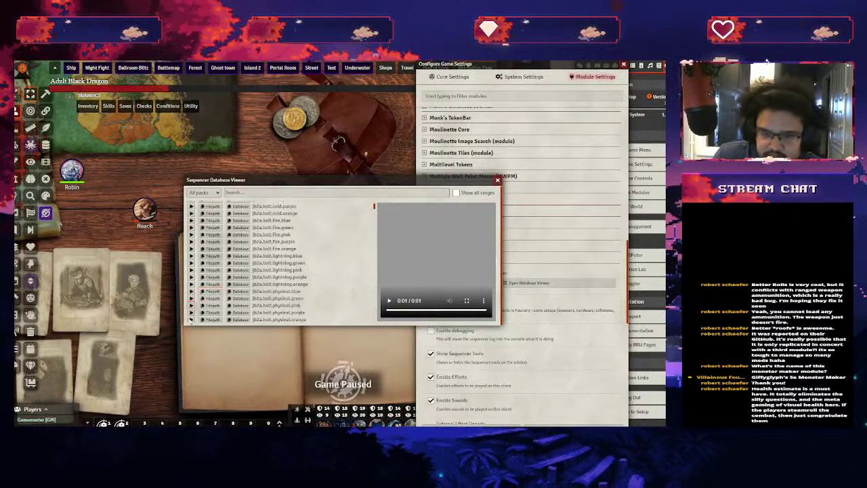
pyautogui.click(190, 319)
pyautogui.scroll(-3, 191, 318)
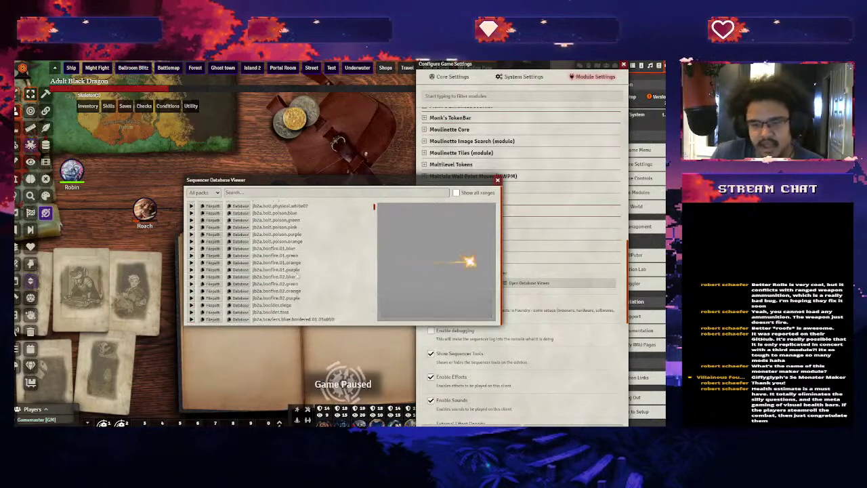
# Preview brazier animations in the effect database, covering the blue, green, orange and unlit variants
pyautogui.scroll(-2, 191, 319)
pyautogui.click(191, 271)
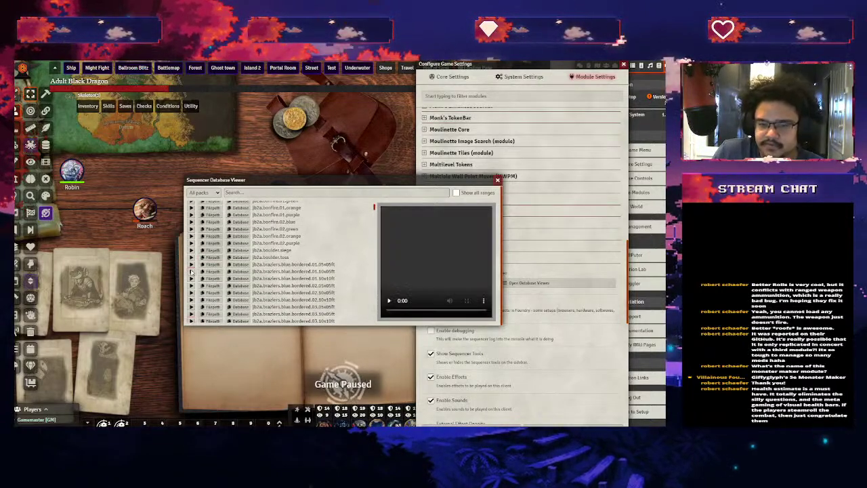
pyautogui.scroll(-3, 191, 271)
pyautogui.click(191, 271)
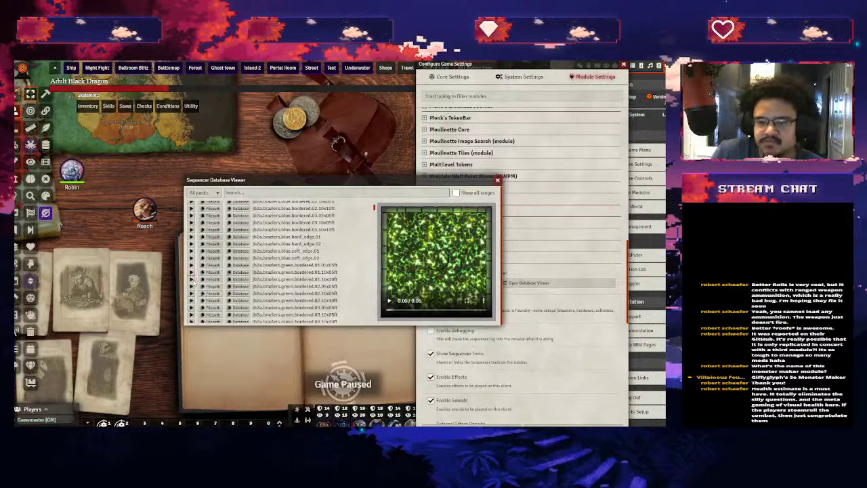
pyautogui.click(191, 308)
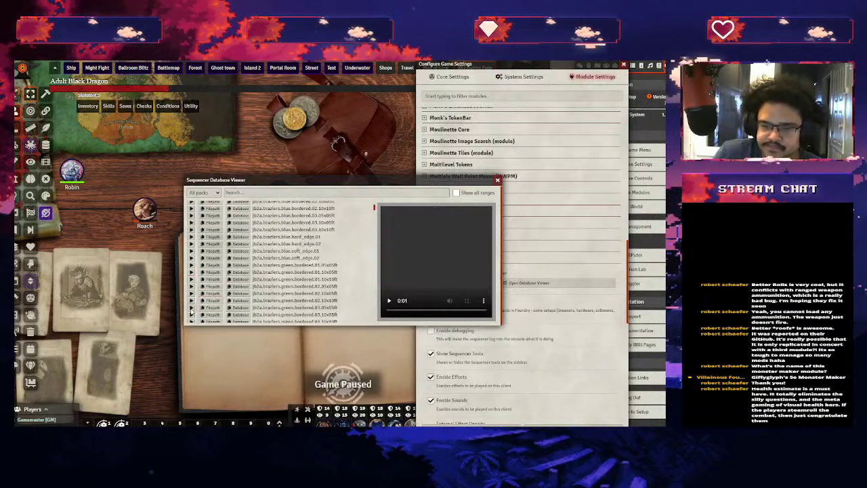
pyautogui.scroll(-3, 191, 310)
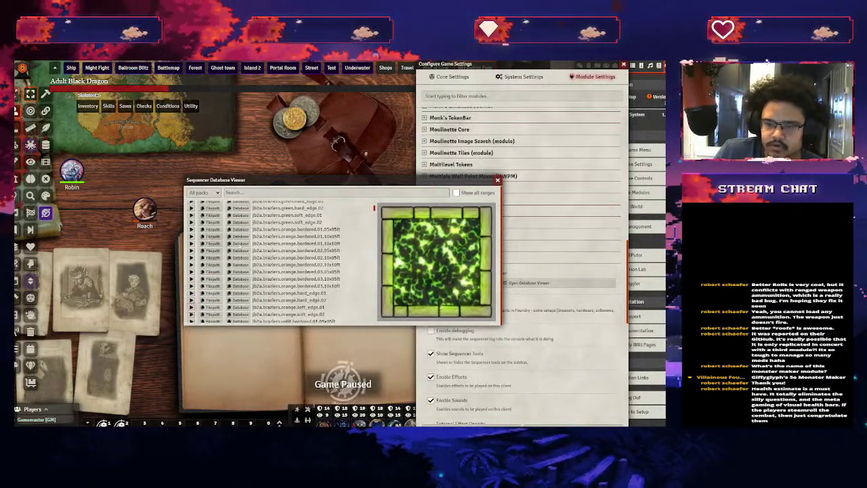
pyautogui.click(193, 254)
pyautogui.scroll(-3, 192, 253)
pyautogui.click(192, 308)
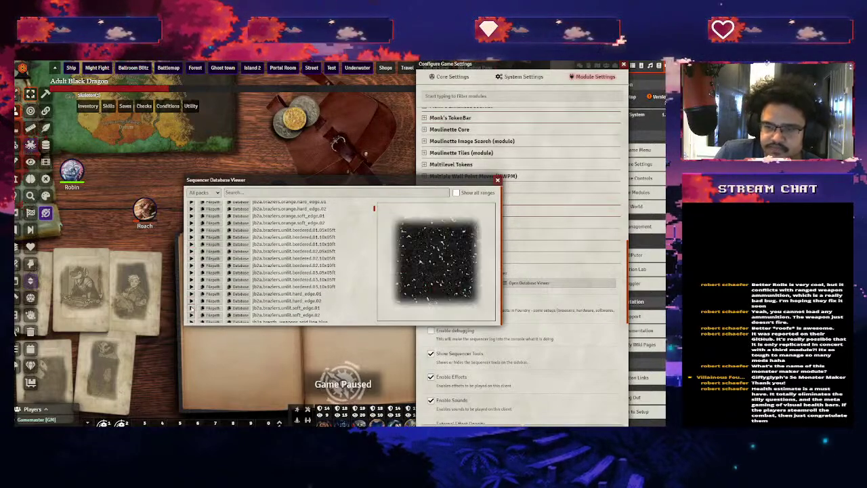
# Preview purple breath weapon cone animations in the effect database
pyautogui.scroll(-3, 195, 303)
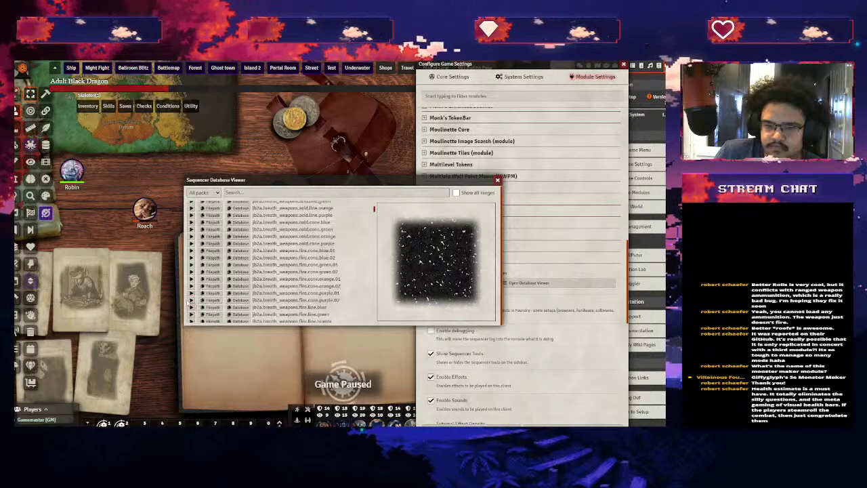
pyautogui.click(190, 300)
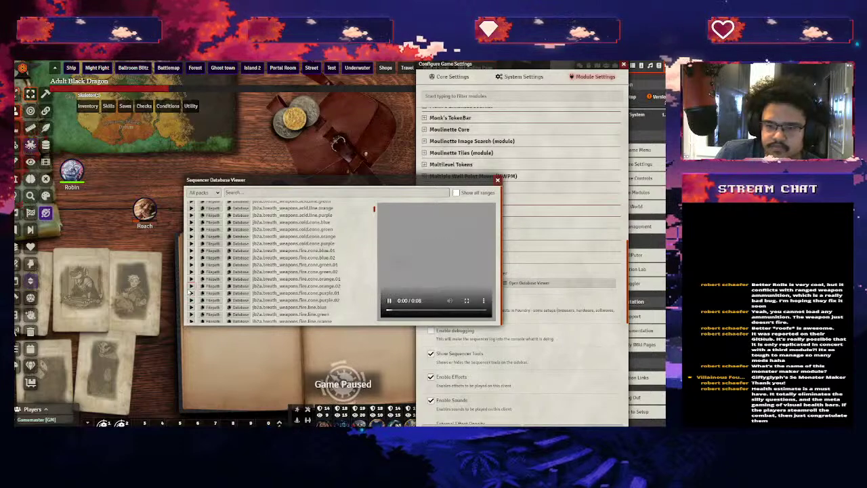
pyautogui.click(213, 285)
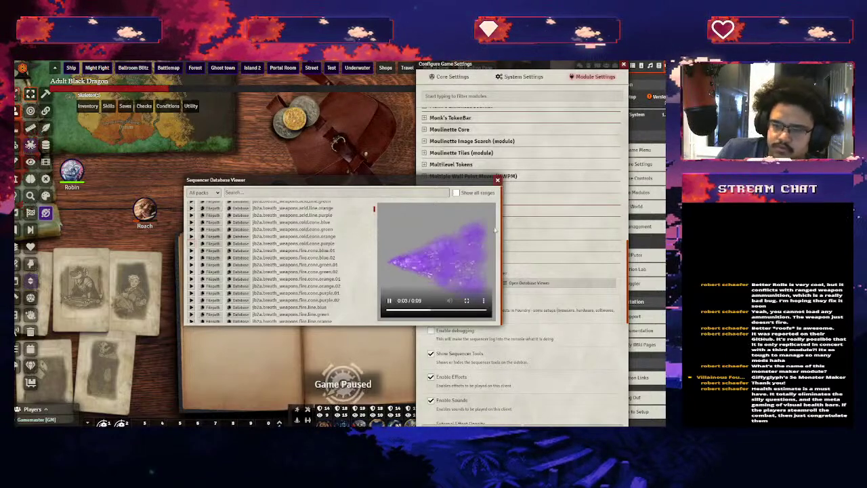
# Close the database viewer, collapse the Sequencer section and expand the JB2A - Patreon Complete Collection settings
pyautogui.press('Escape')
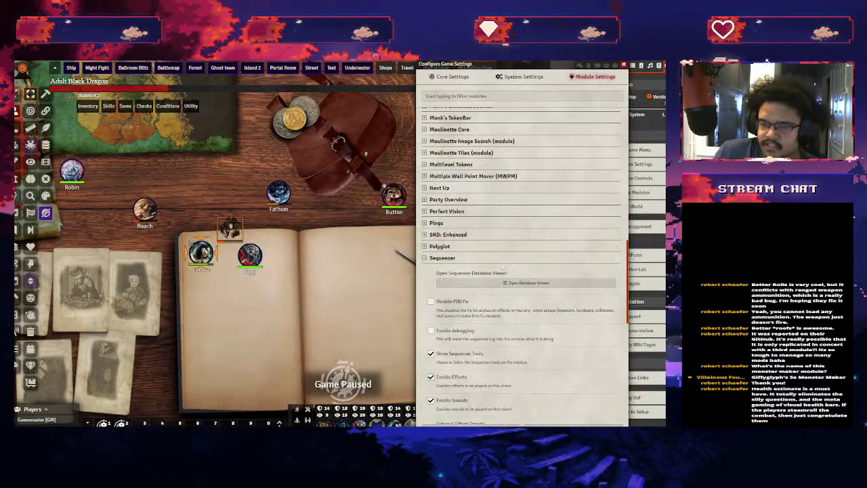
pyautogui.click(457, 259)
pyautogui.scroll(5, 488, 264)
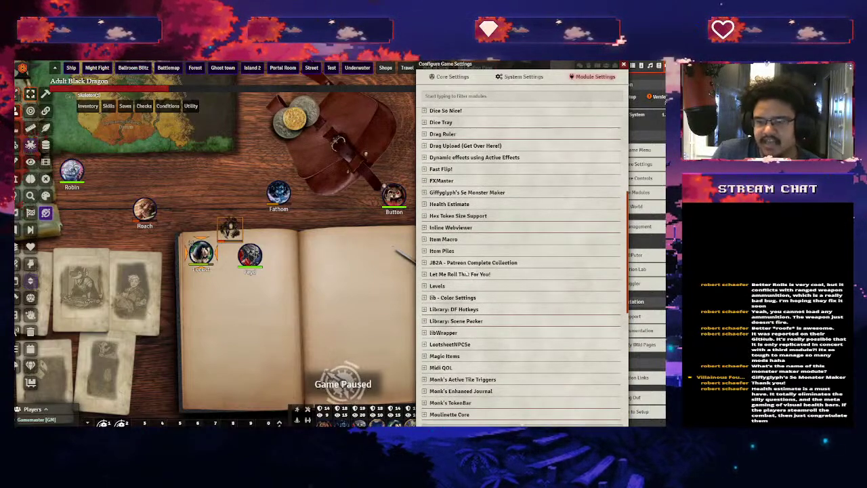
pyautogui.click(483, 262)
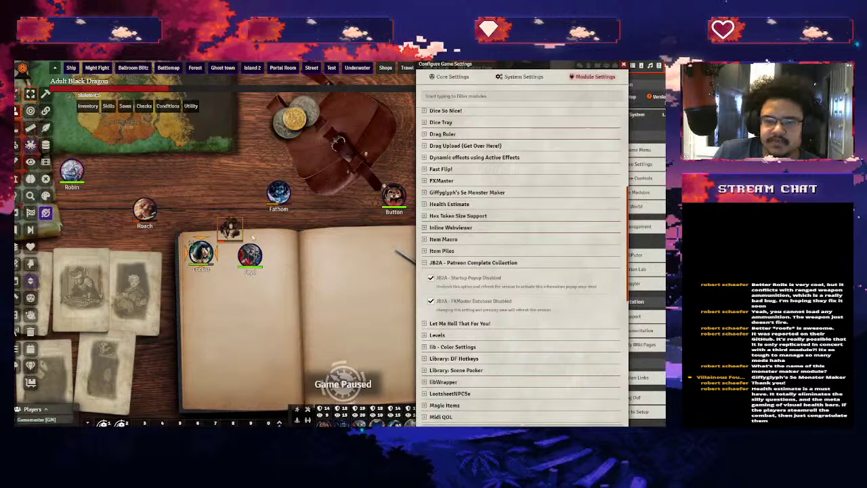
pyautogui.moveTo(159, 186); pyautogui.dragTo(218, 225)
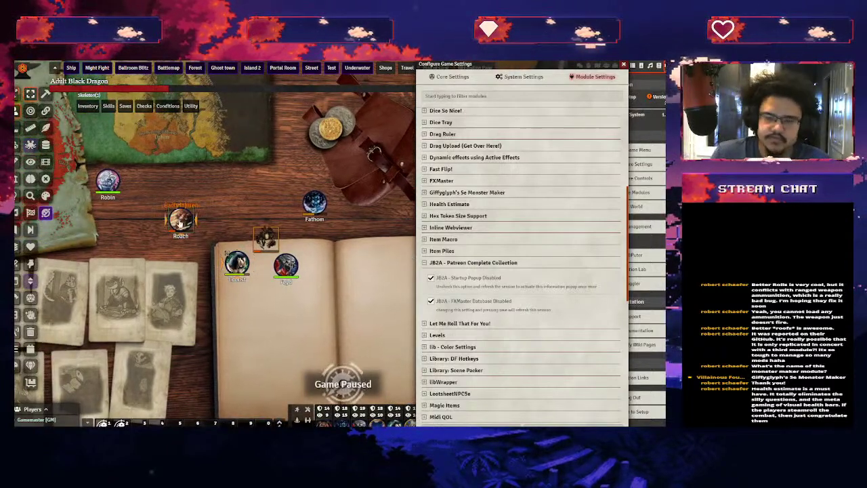
# Cast Eldritch Blast with Robin at the targeted skeleton, close Robin's sheet and collapse the JB2A settings
pyautogui.doubleClick(107, 180)
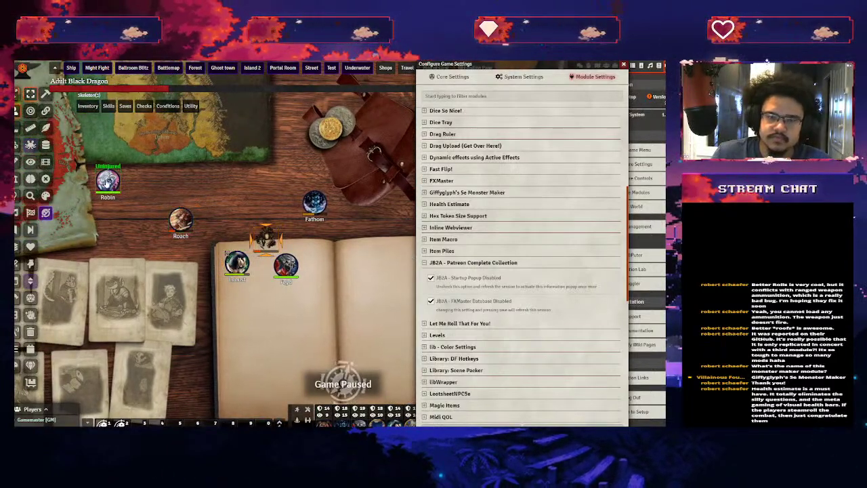
pyautogui.moveTo(131, 109)
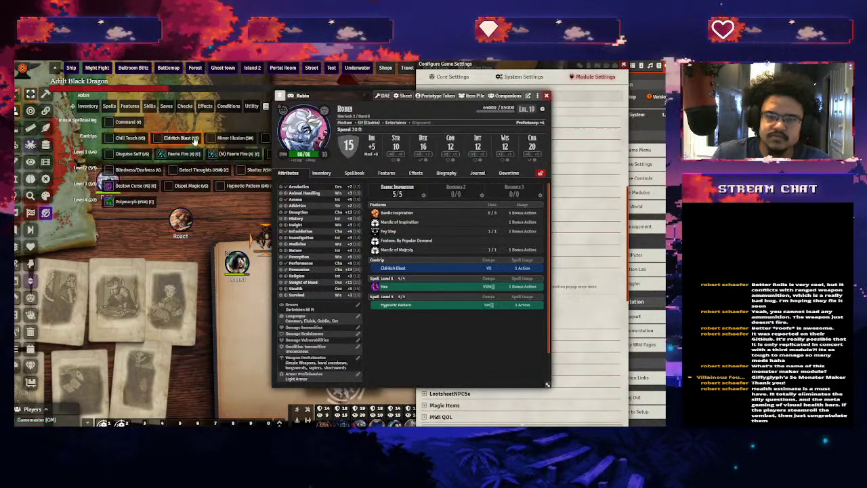
pyautogui.click(178, 140)
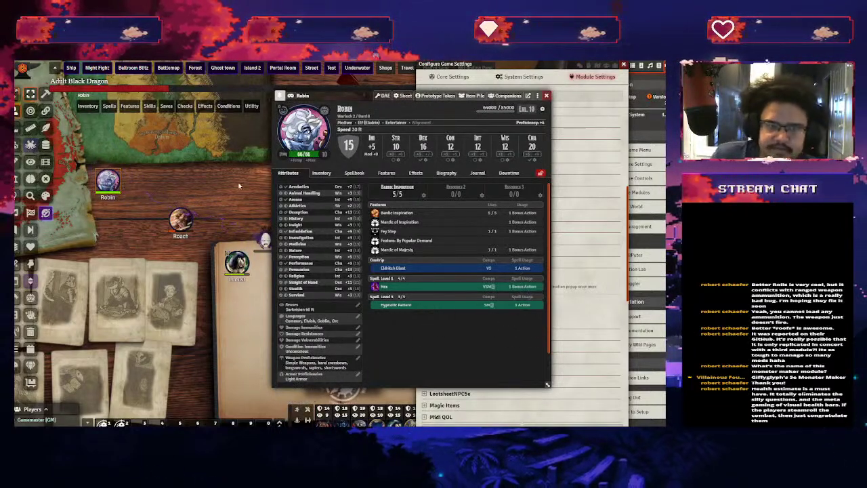
pyautogui.click(548, 96)
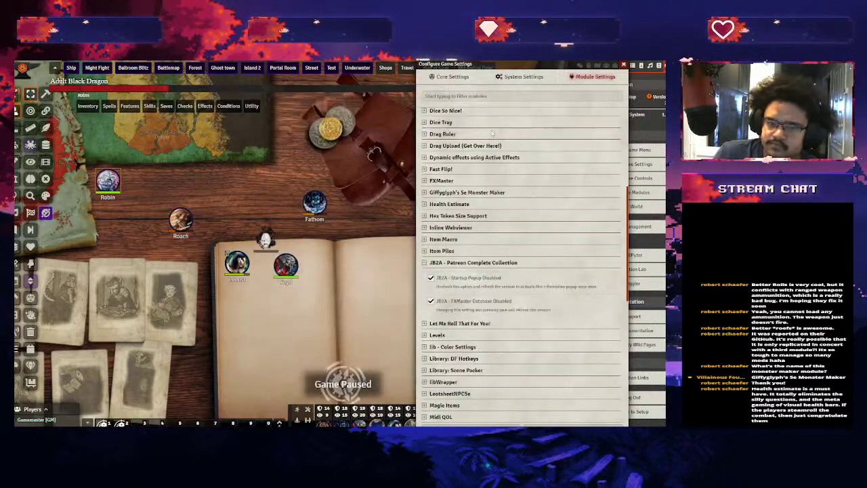
pyautogui.click(446, 263)
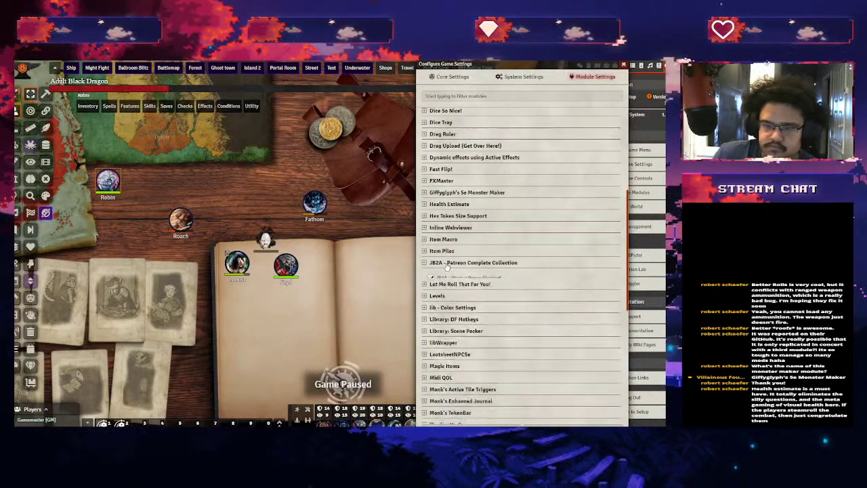
# Cast Misty Step at 2nd level from Button's spellbook, teleport Button onto the open book's right page, and close the sheet
pyautogui.scroll(2, 113, 243)
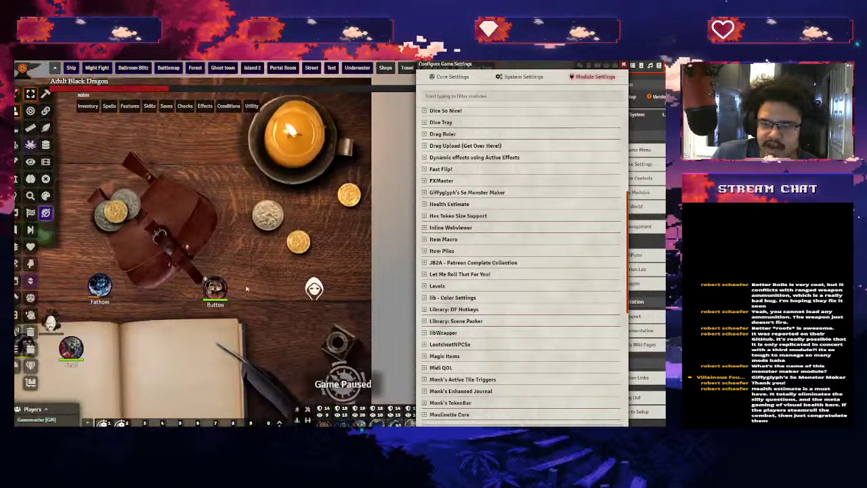
pyautogui.doubleClick(214, 284)
pyautogui.scroll(-4, 296, 211)
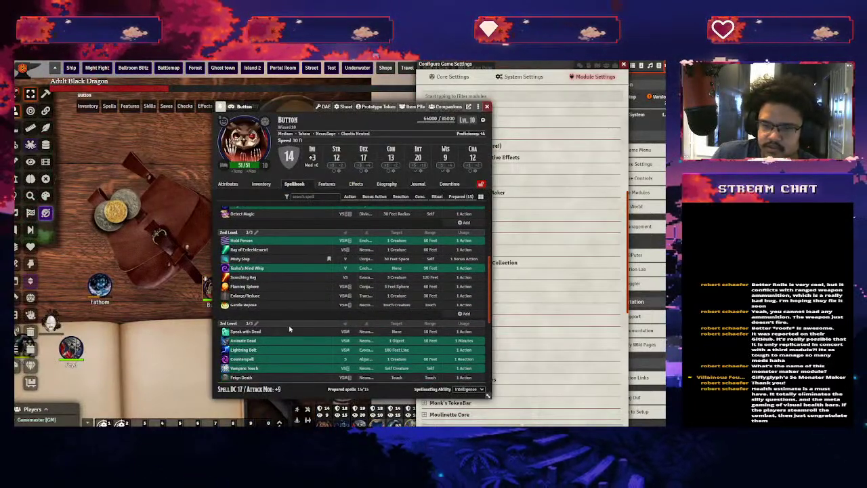
pyautogui.click(225, 261)
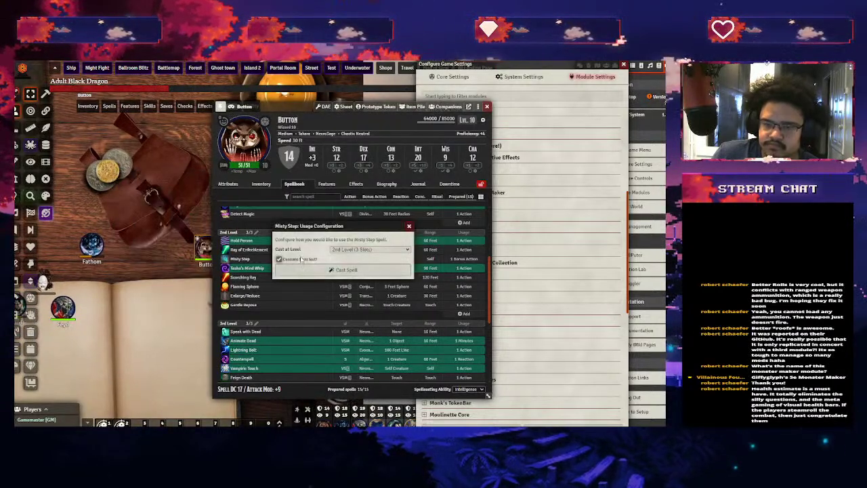
pyautogui.click(305, 269)
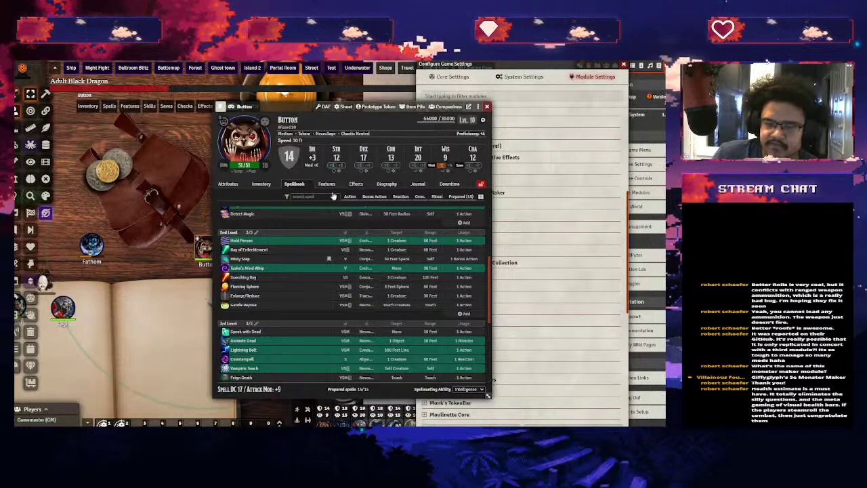
pyautogui.click(116, 374)
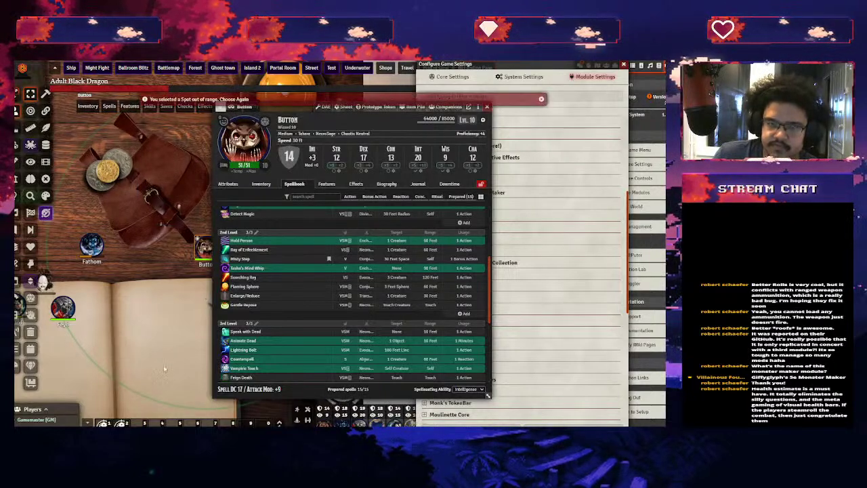
pyautogui.click(127, 282)
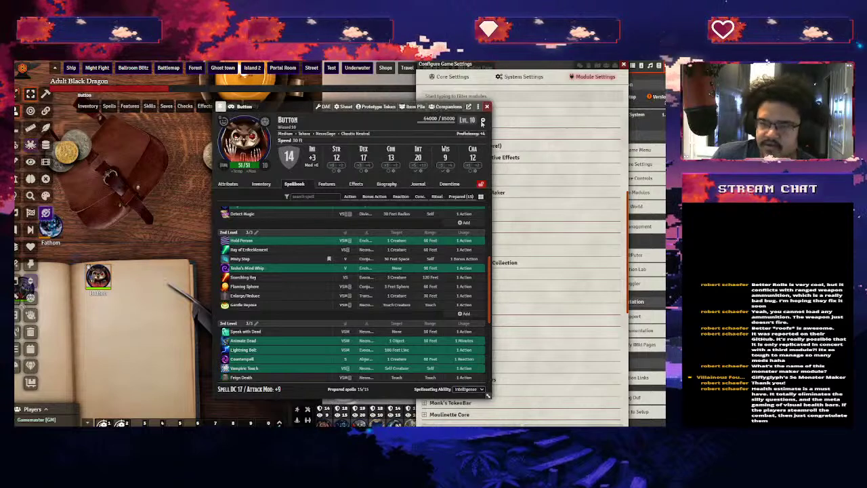
pyautogui.click(488, 108)
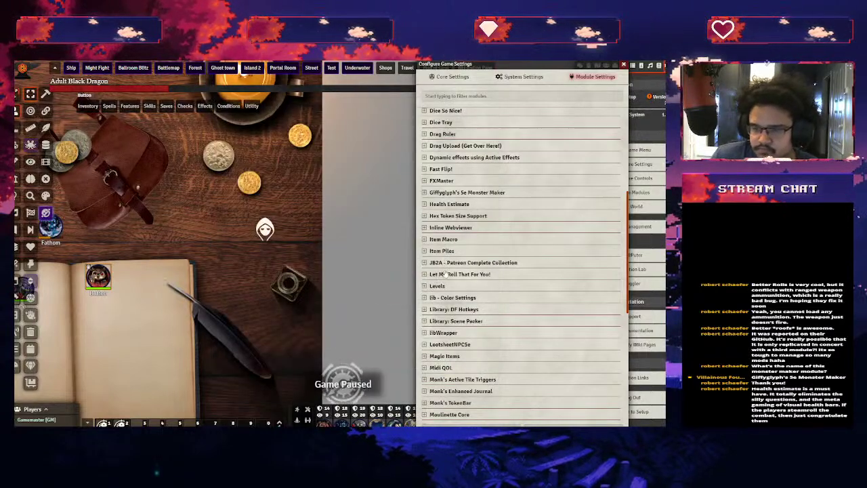
# Review the Let Me Roll That For You! module settings, collapse them and close the game settings
pyautogui.click(450, 274)
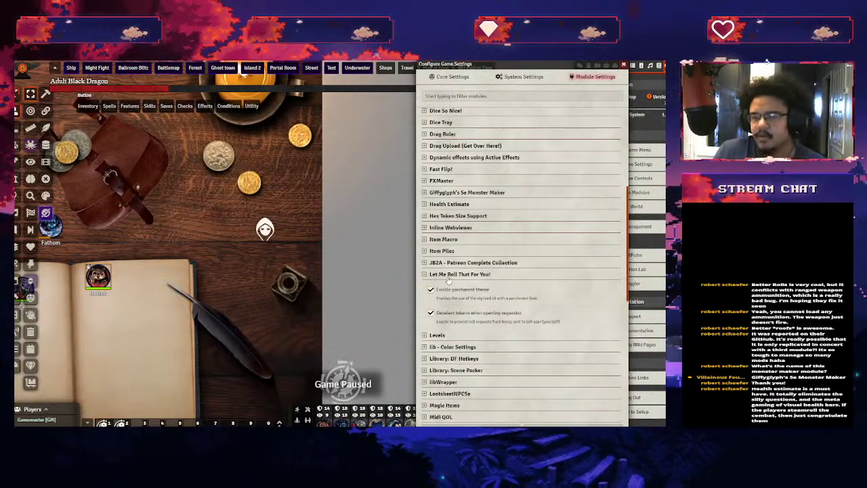
pyautogui.click(449, 274)
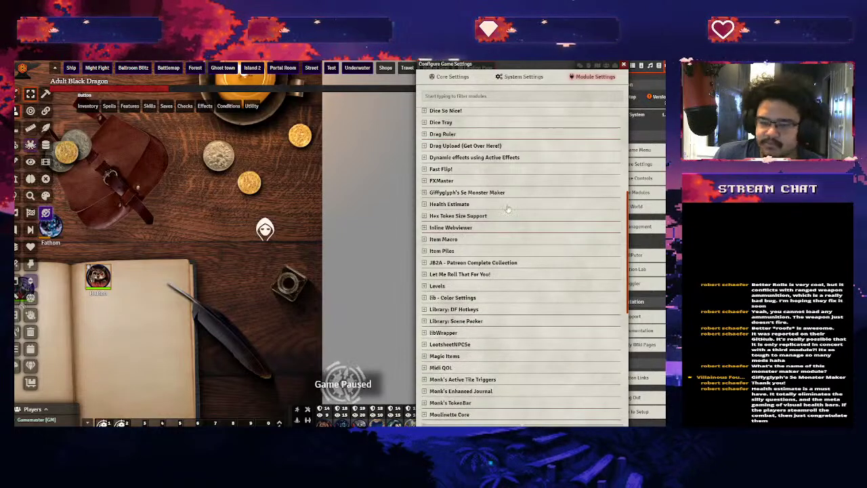
pyautogui.press('Escape')
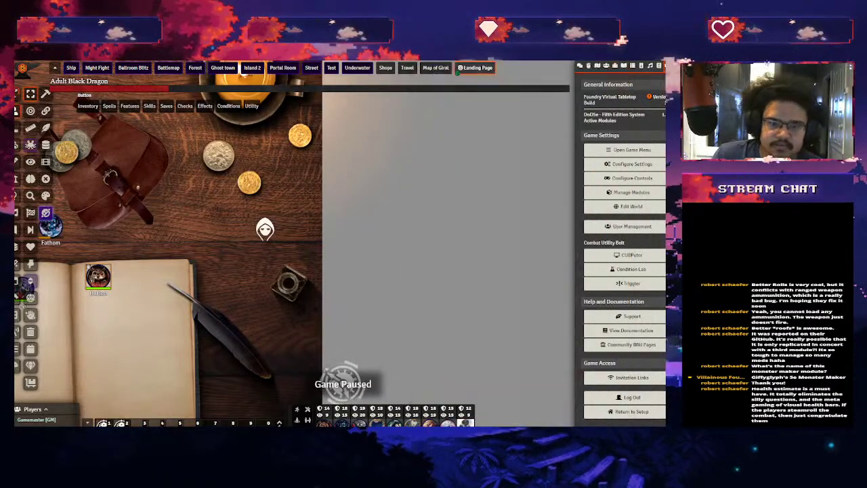
# Open the Let Me Roll That For You! roll request form, look over its check and saving throw options, and close it
pyautogui.click(30, 299)
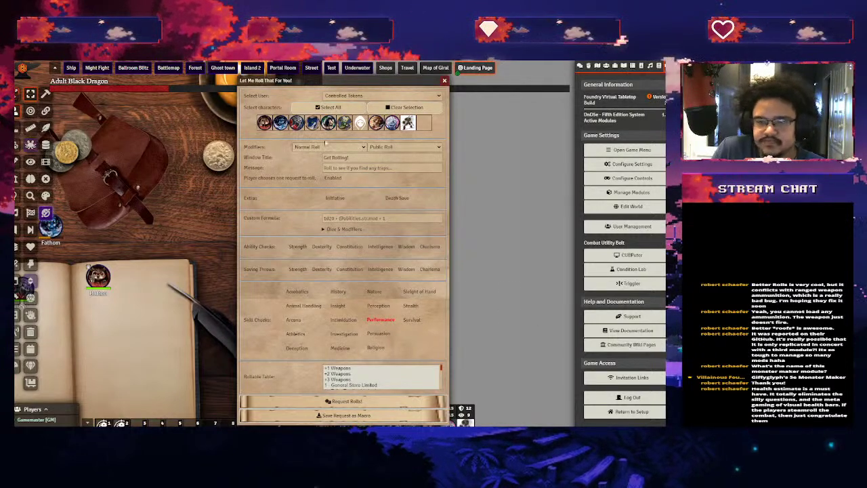
pyautogui.click(339, 403)
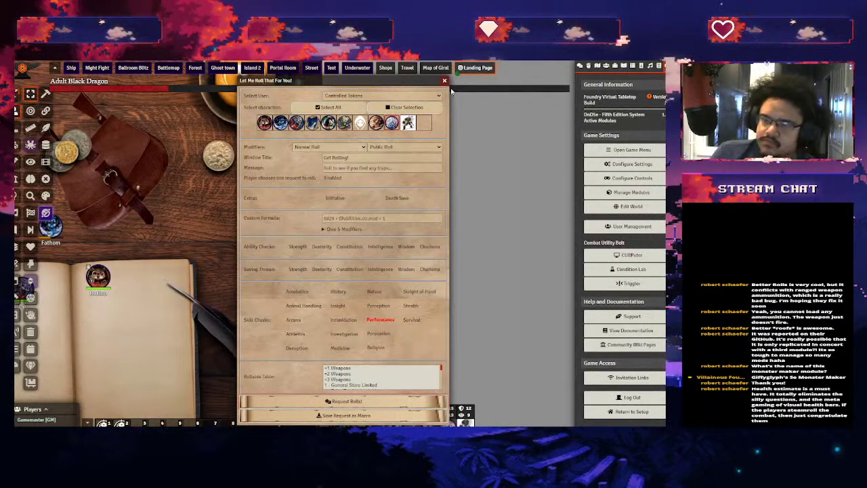
pyautogui.press('Escape')
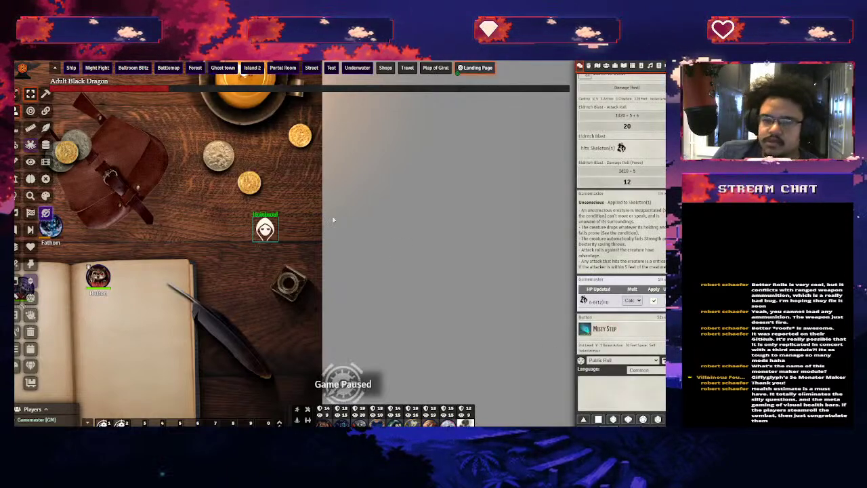
# Reopen the module settings and look over the Levels options
pyautogui.click(265, 229)
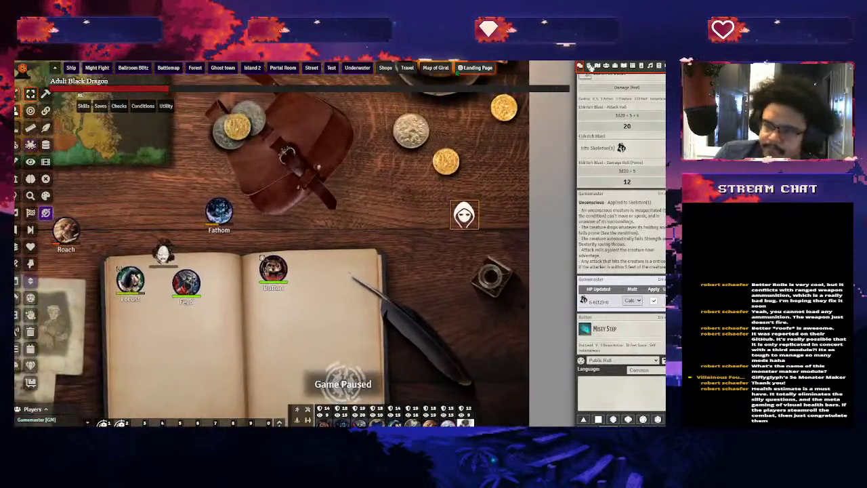
pyautogui.click(662, 66)
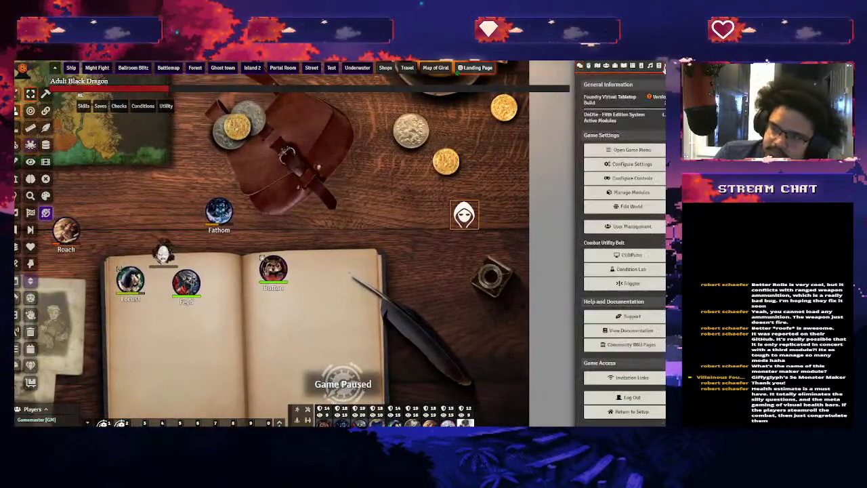
pyautogui.click(607, 164)
pyautogui.scroll(-3, 519, 227)
pyautogui.scroll(-5, 529, 235)
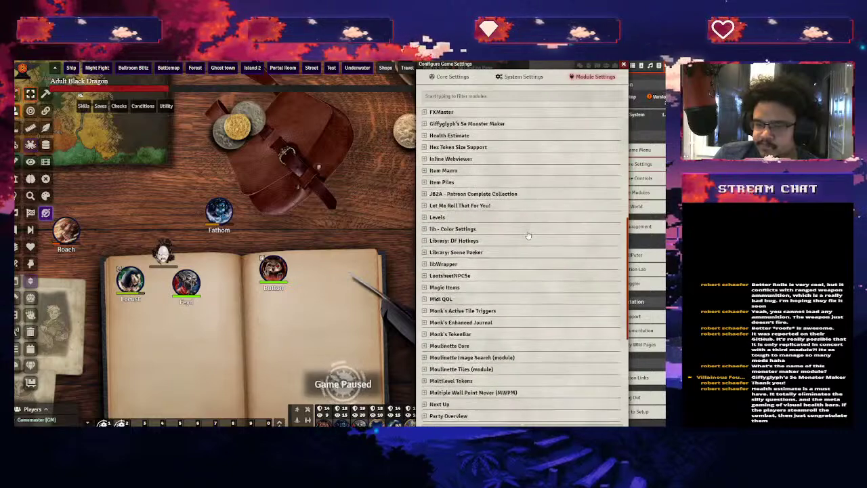
pyautogui.scroll(1, 528, 235)
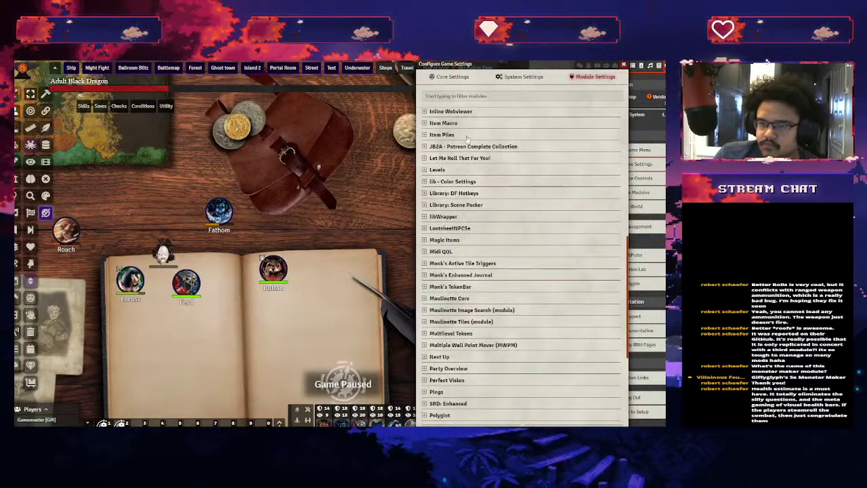
pyautogui.click(437, 170)
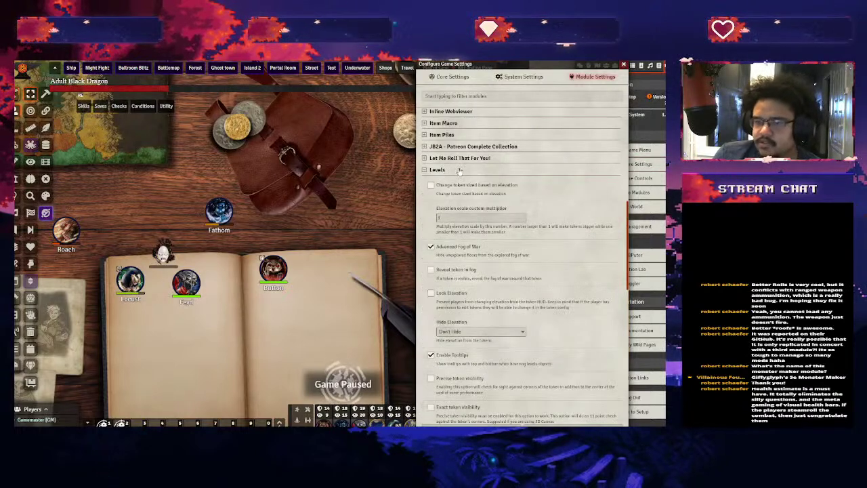
pyautogui.click(437, 170)
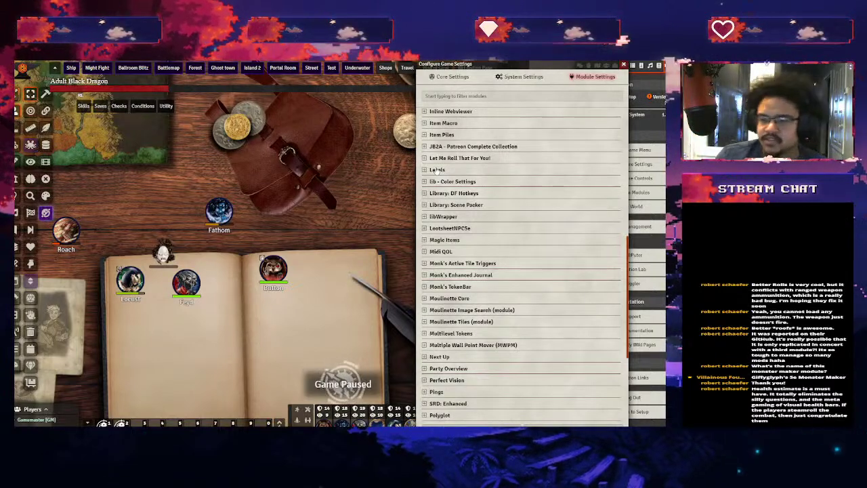
# Browse the remaining modules in the settings list and check the Multiple Wall Point Mover (MWPM) section
pyautogui.scroll(-3, 488, 267)
pyautogui.scroll(-2, 488, 268)
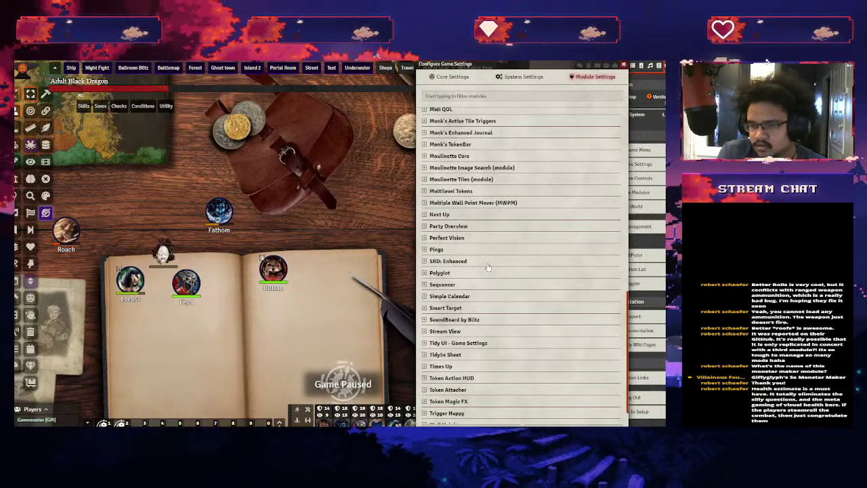
pyautogui.scroll(-1, 488, 268)
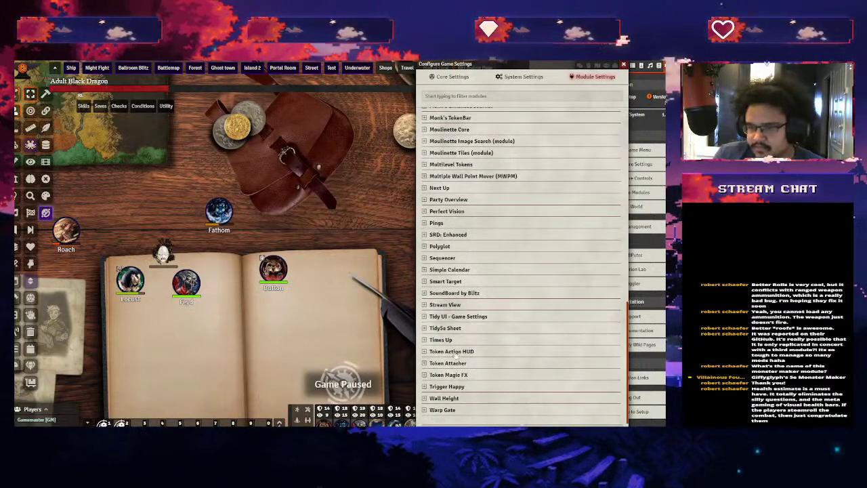
pyautogui.scroll(4, 462, 304)
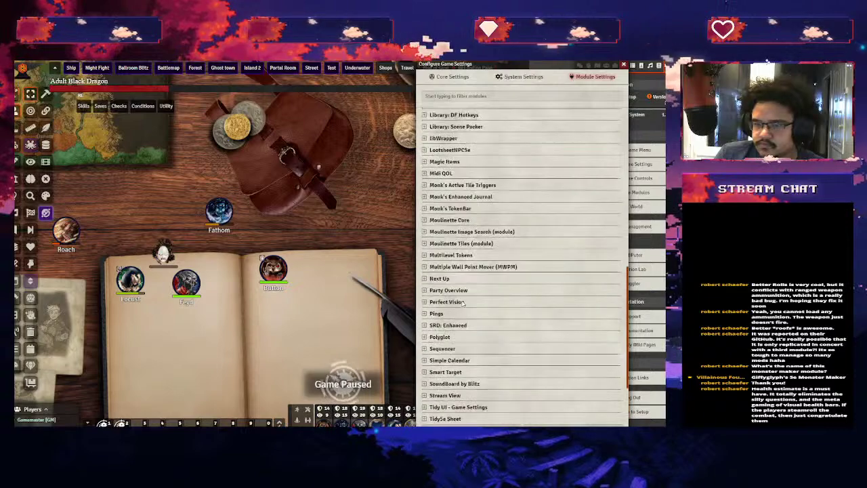
pyautogui.click(466, 265)
pyautogui.click(467, 265)
pyautogui.scroll(8, 467, 265)
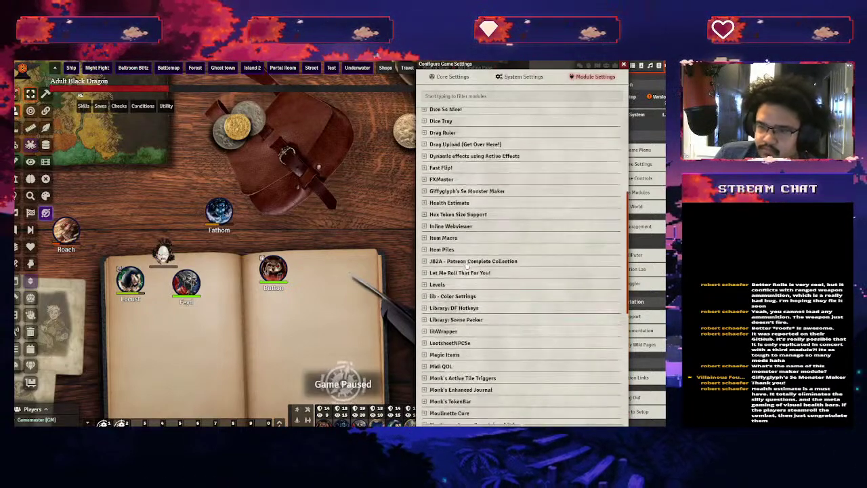
# Examine the full set of Levels options, from elevation scaling to token visibility and UI refresh, and collapse the section
pyautogui.click(467, 286)
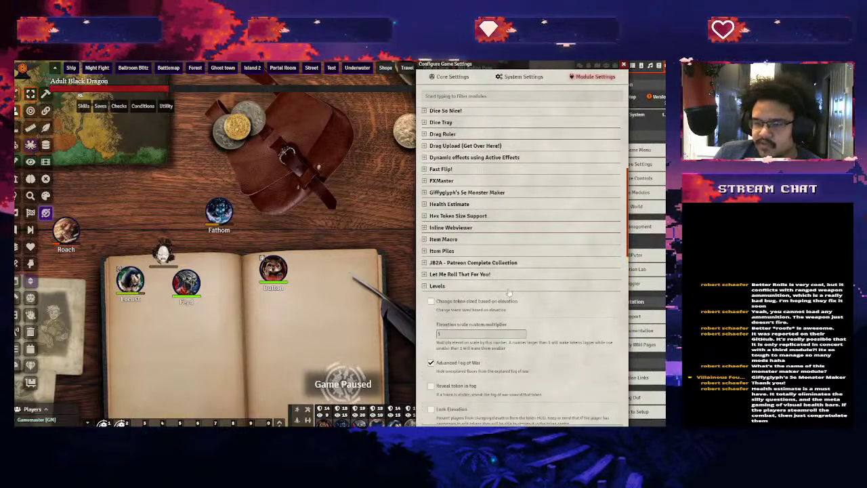
pyautogui.scroll(-5, 478, 295)
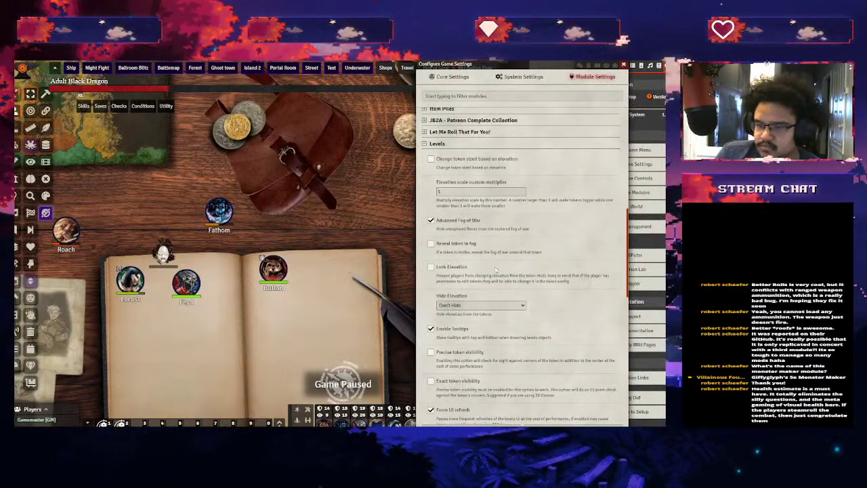
pyautogui.scroll(-6, 450, 283)
pyautogui.scroll(4, 474, 288)
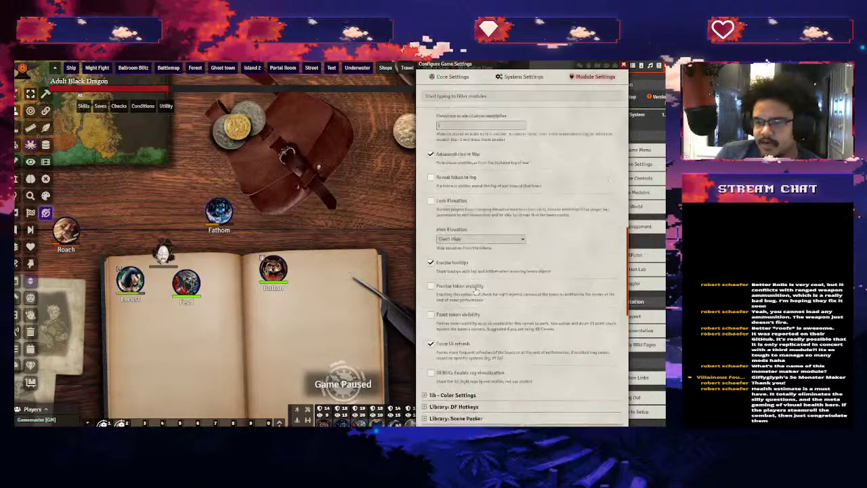
pyautogui.scroll(3, 477, 290)
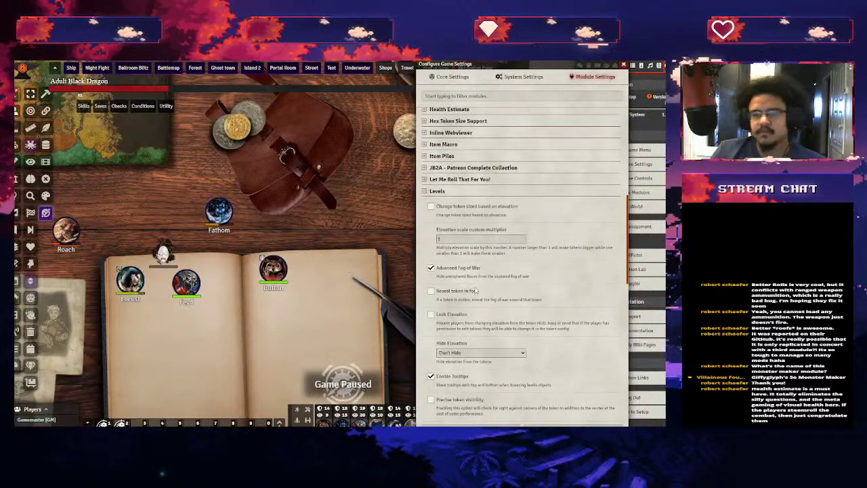
pyautogui.click(443, 193)
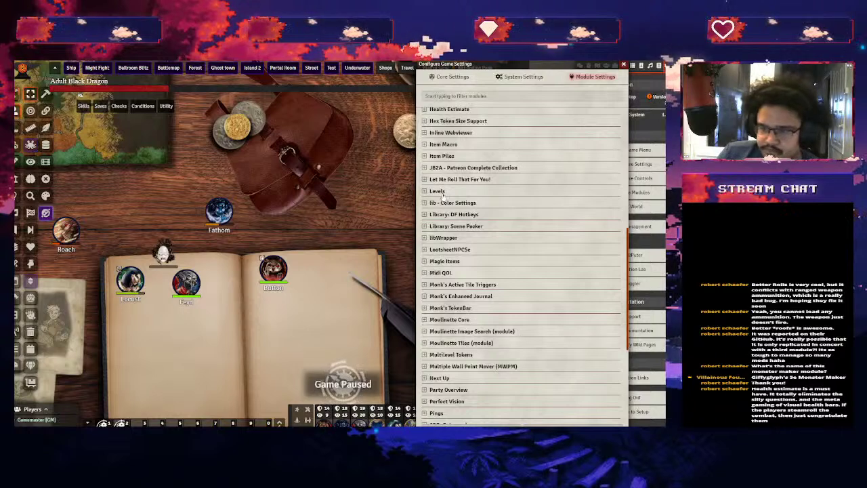
# Check the lib - Color Settings, Library: DF Hotkeys, Library: Scene Packer and libWrapper sections, and expand the LootsheetNPC5e settings
pyautogui.click(450, 204)
pyautogui.click(451, 203)
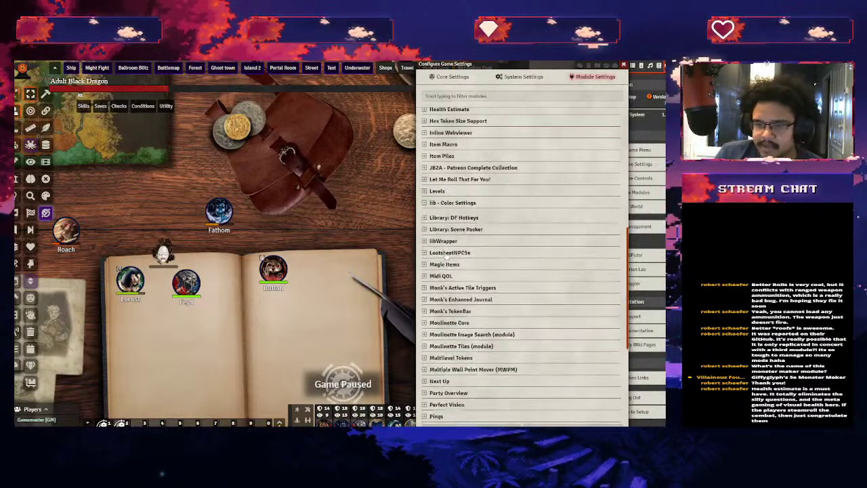
pyautogui.click(472, 215)
pyautogui.click(472, 215)
pyautogui.click(470, 226)
pyautogui.click(461, 226)
pyautogui.click(455, 238)
pyautogui.click(456, 239)
pyautogui.click(465, 250)
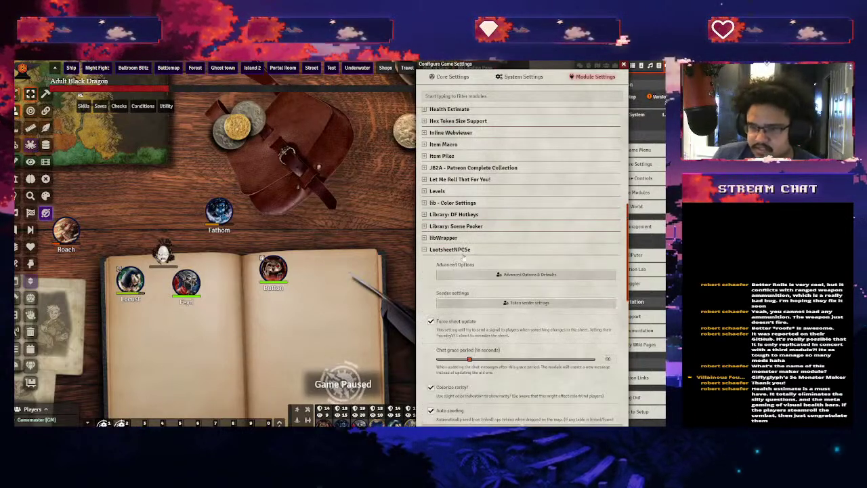
# Collapse the LootsheetNPC5e settings, move the settings window aside, and open the Commoner actor from the actors directory
pyautogui.click(461, 250)
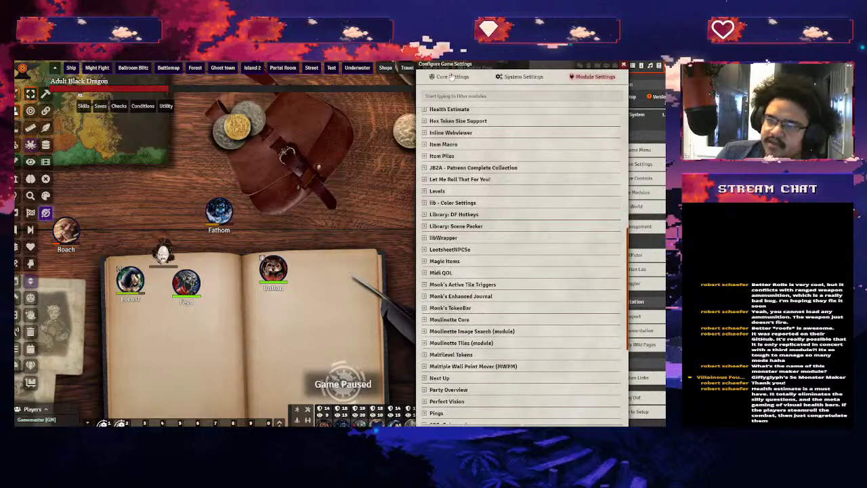
pyautogui.moveTo(459, 67); pyautogui.dragTo(88, 68)
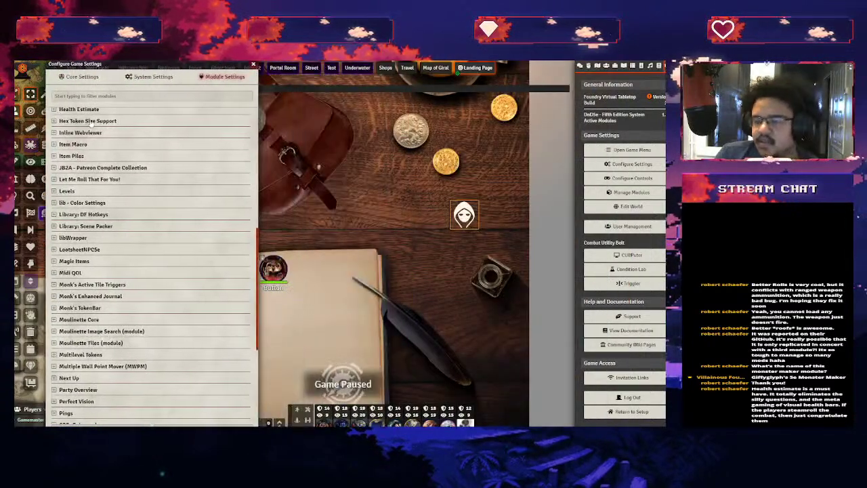
pyautogui.click(606, 65)
pyautogui.scroll(-5, 619, 231)
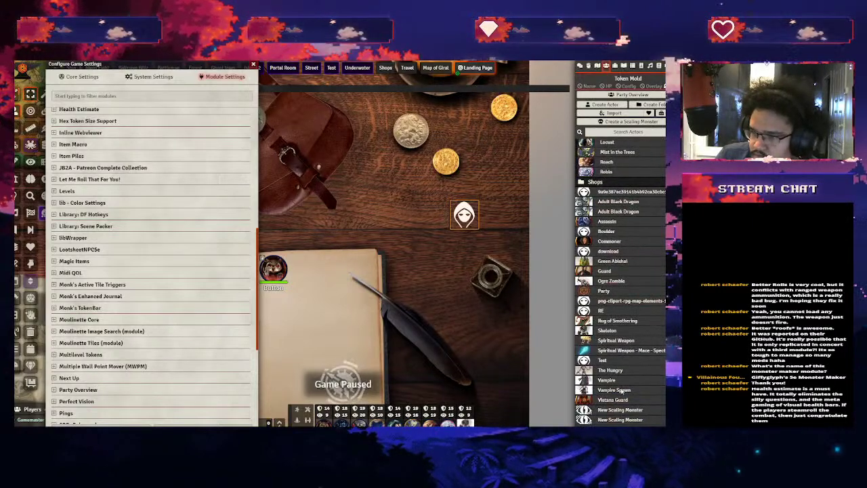
pyautogui.click(609, 241)
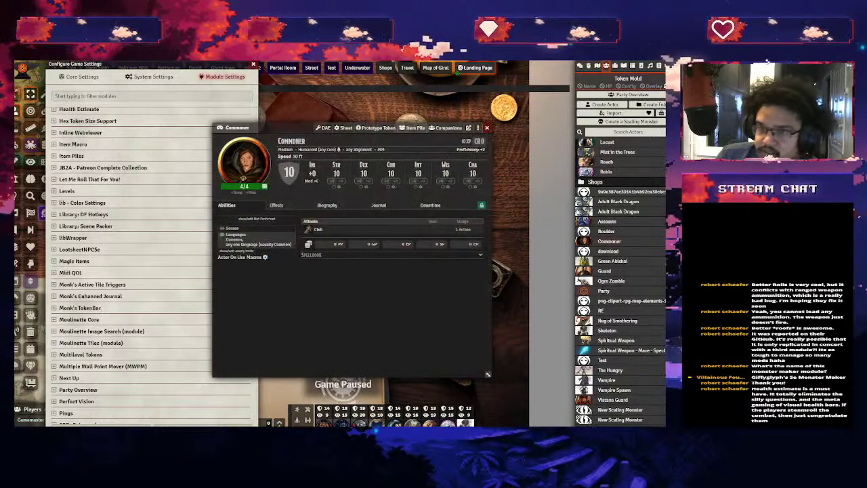
# Switch the Commoner's own sheet to dnd5e.LootSheetNPC5e, save it, and recheck the sheet configuration
pyautogui.click(342, 128)
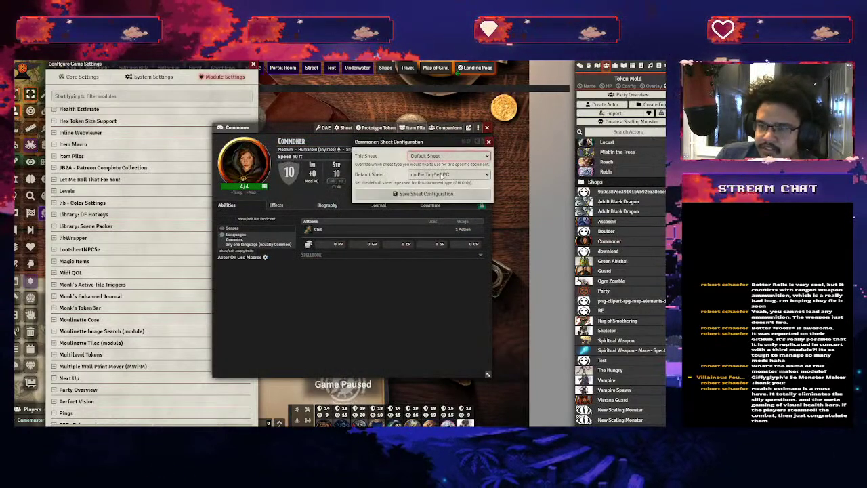
pyautogui.click(448, 178)
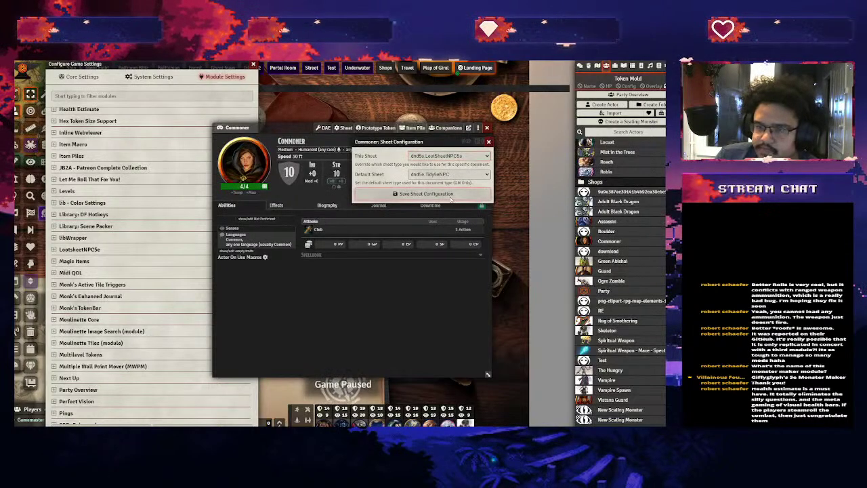
pyautogui.click(434, 193)
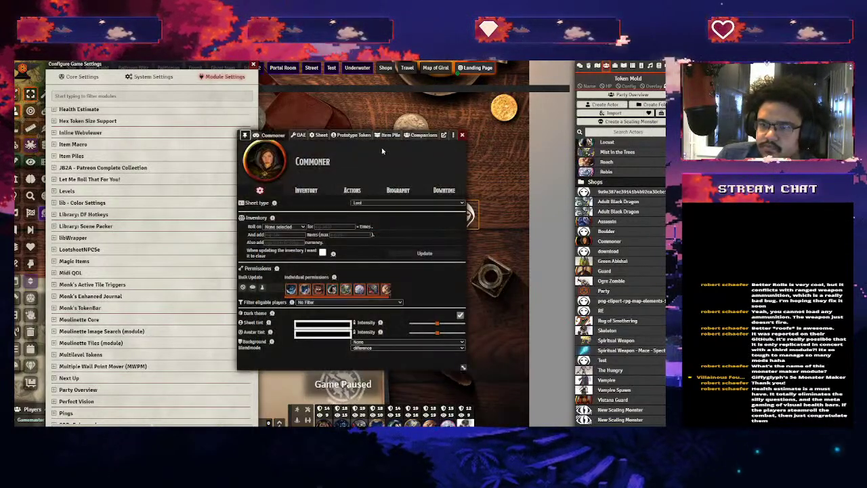
pyautogui.click(318, 135)
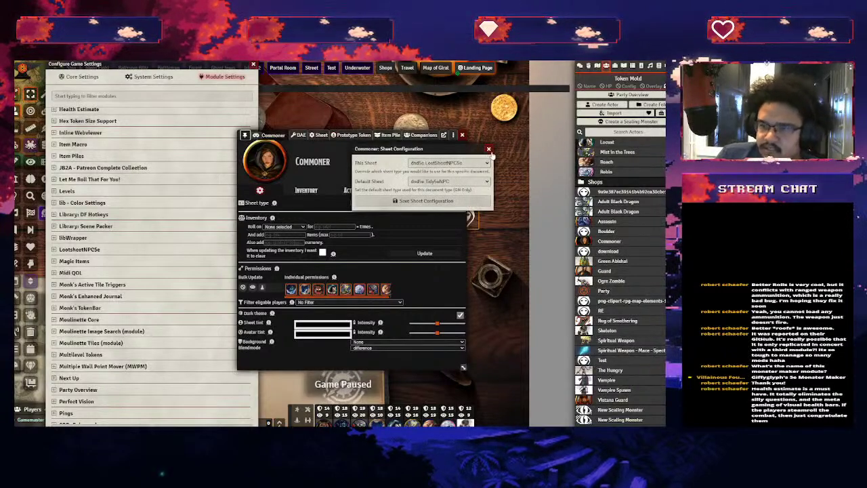
pyautogui.click(488, 149)
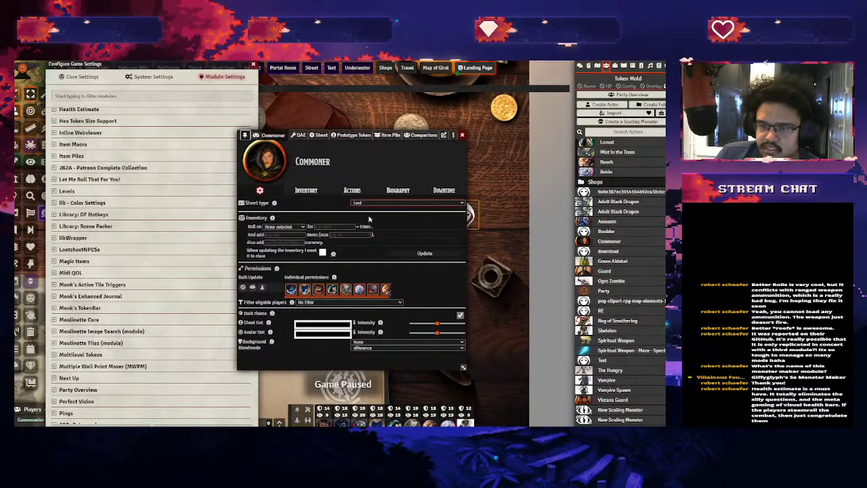
# Look over the Commoner's actions and inventory, and set its sheet type to Merchant before closing the sheet
pyautogui.click(351, 191)
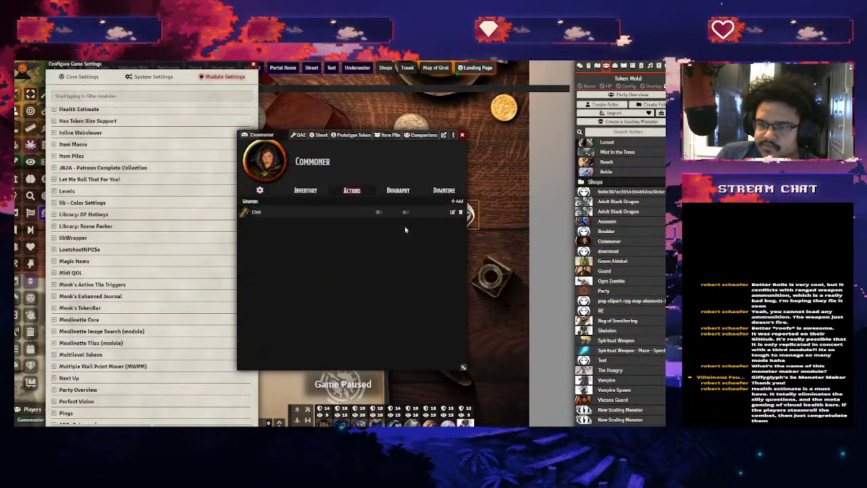
pyautogui.click(311, 192)
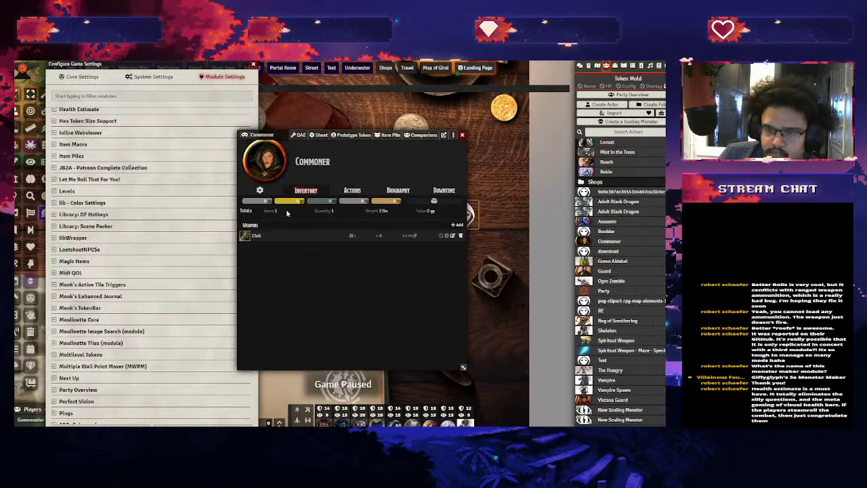
pyautogui.click(261, 191)
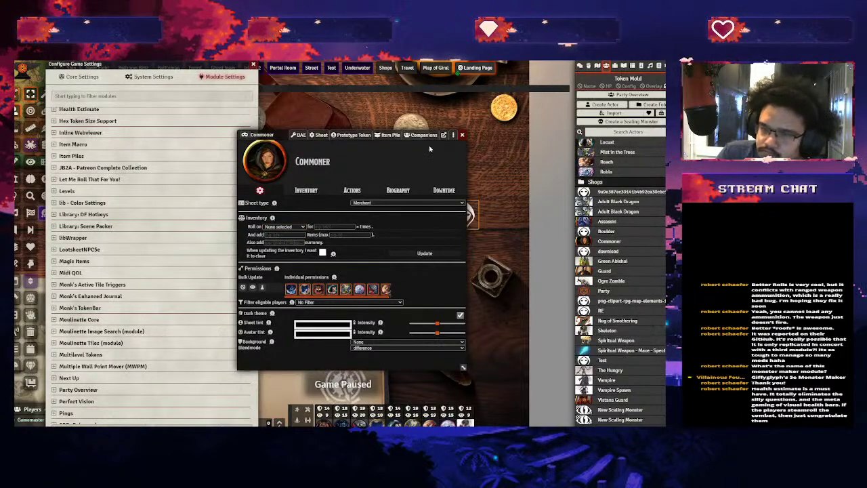
pyautogui.click(464, 135)
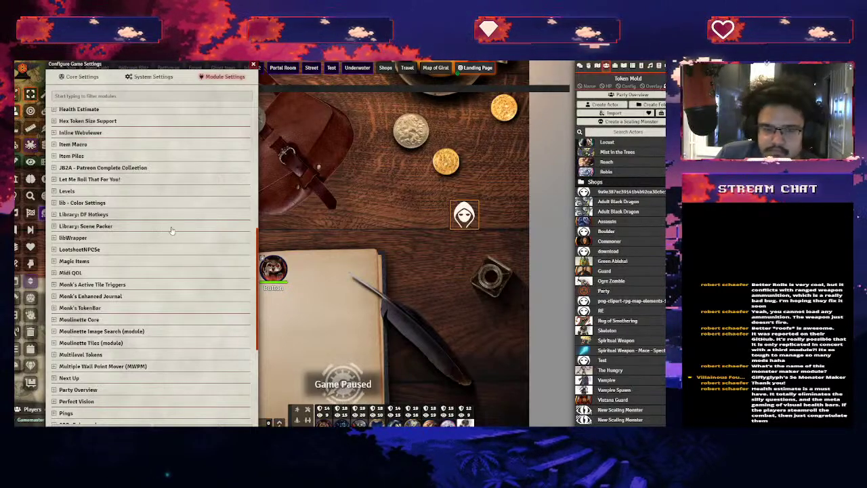
# Examine the Magic Items module's options for identified items and hiding the settings tab from players, and collapse the section
pyautogui.click(83, 264)
pyautogui.click(75, 263)
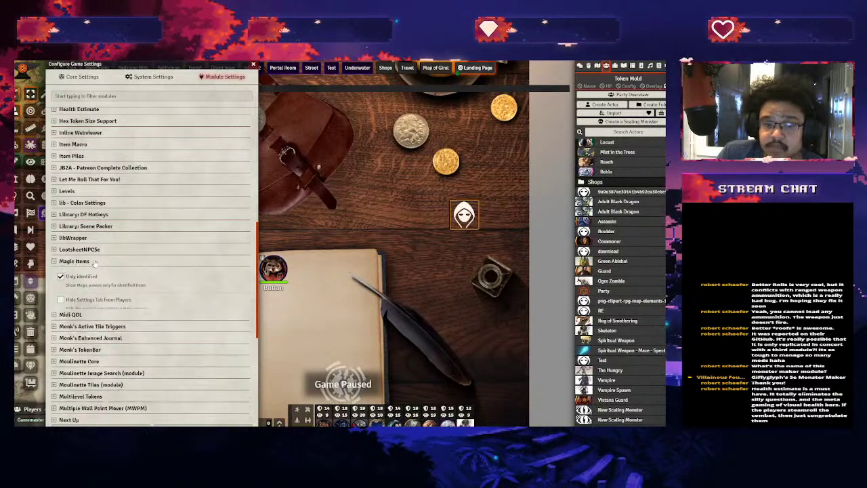
pyautogui.click(75, 262)
pyautogui.click(78, 262)
pyautogui.click(78, 263)
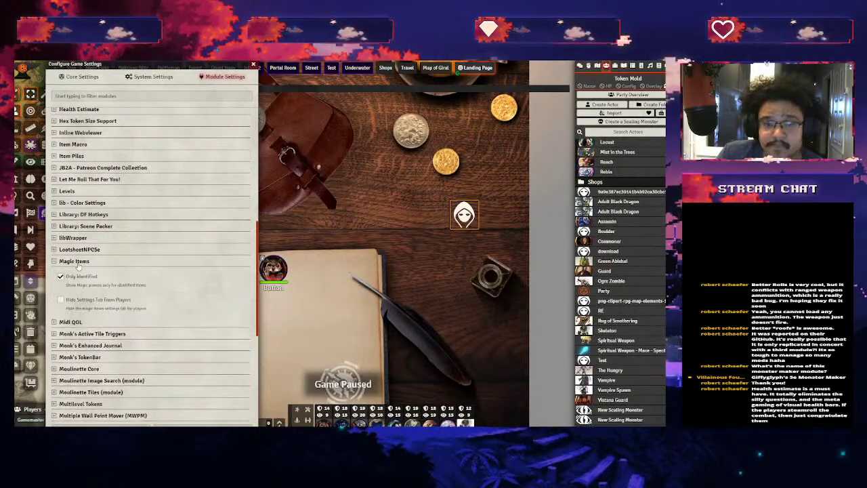
pyautogui.click(126, 261)
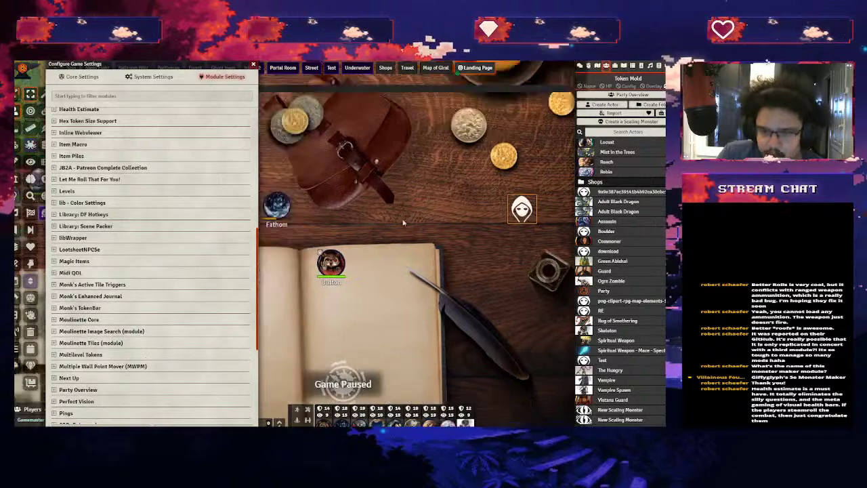
# Leave the module settings and look through the Fathom character's spellbook, features and inventory for magic items
pyautogui.press('Escape')
pyautogui.doubleClick(407, 218)
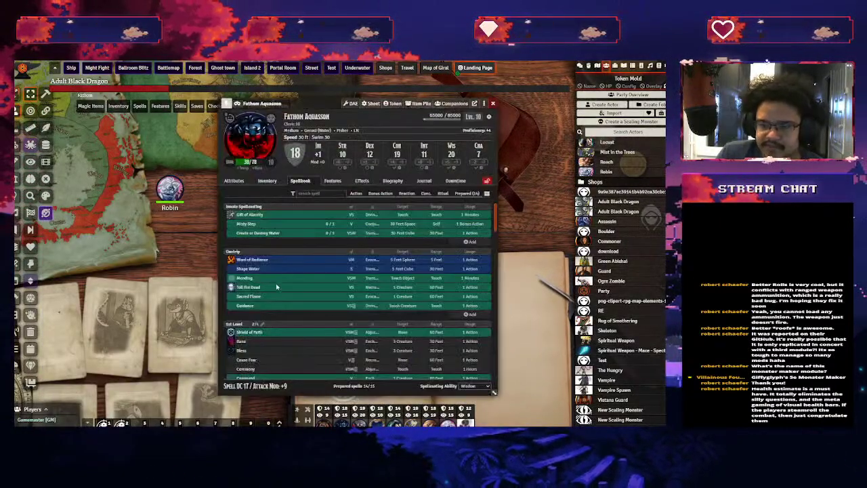
pyautogui.scroll(-15, 276, 287)
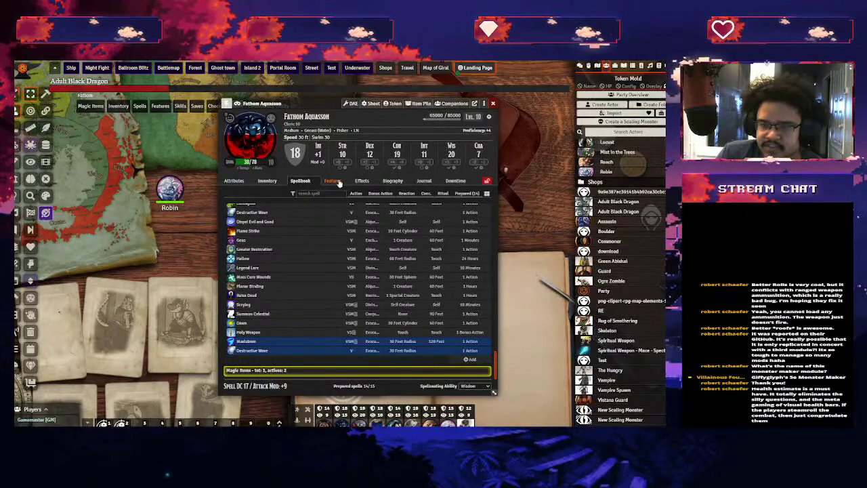
pyautogui.click(340, 181)
pyautogui.scroll(-10, 298, 227)
pyautogui.click(267, 181)
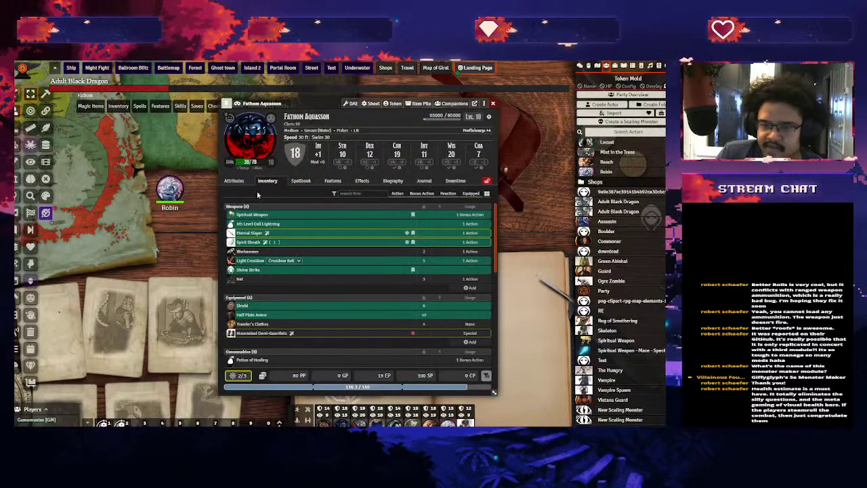
# Inspect the Spirit Sheath's description and Magic Item settings in an enlarged item window, and close it
pyautogui.rightClick(269, 246)
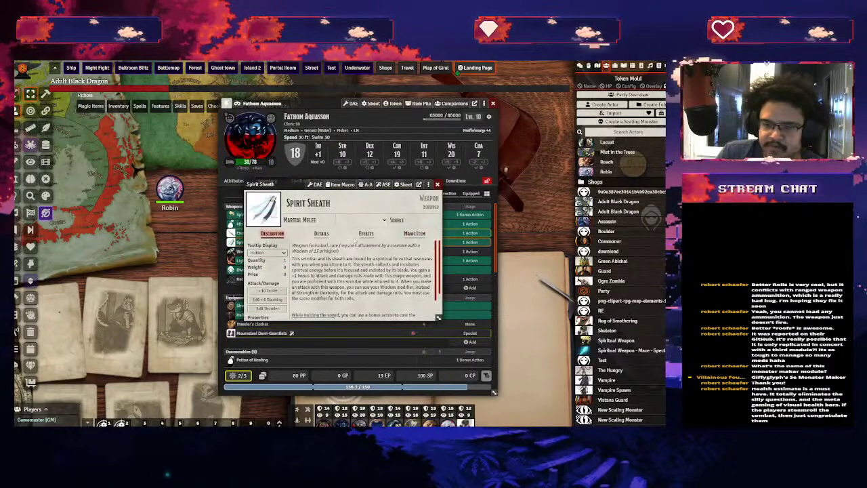
pyautogui.scroll(-1, 362, 278)
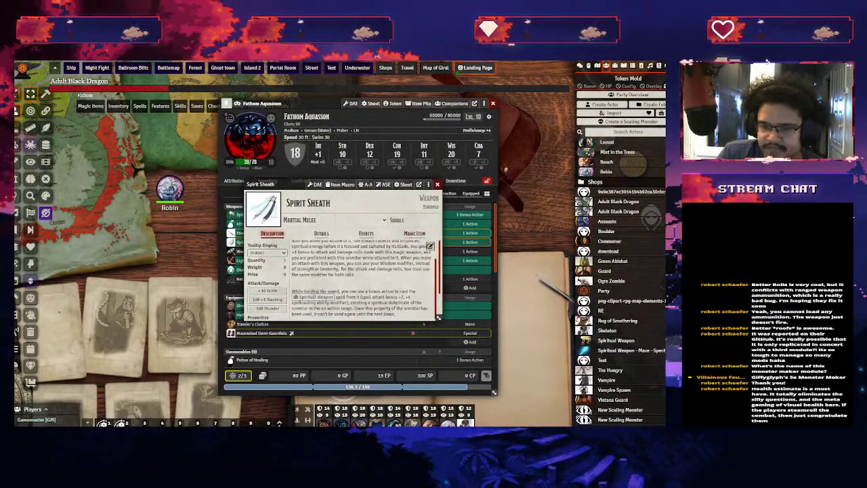
pyautogui.click(412, 234)
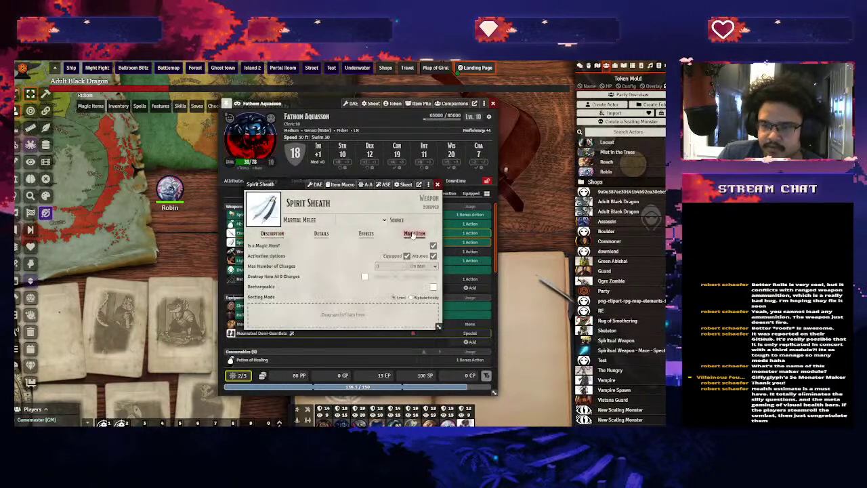
pyautogui.moveTo(439, 330); pyautogui.dragTo(463, 360)
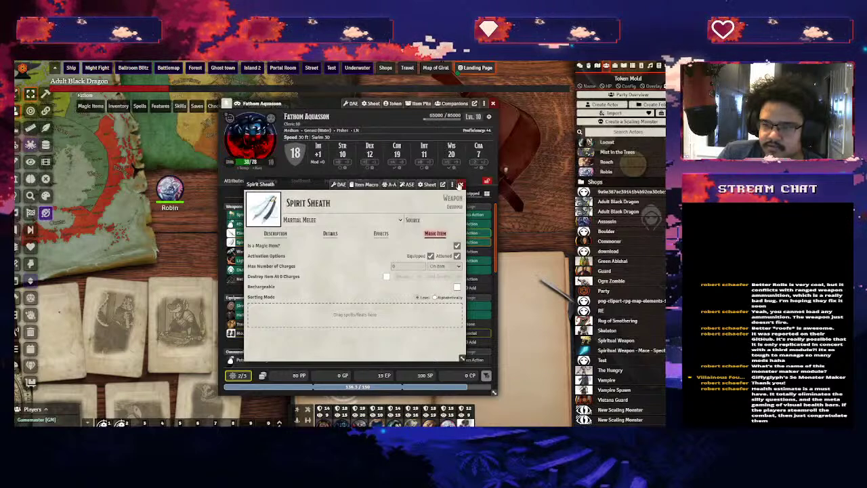
pyautogui.click(461, 184)
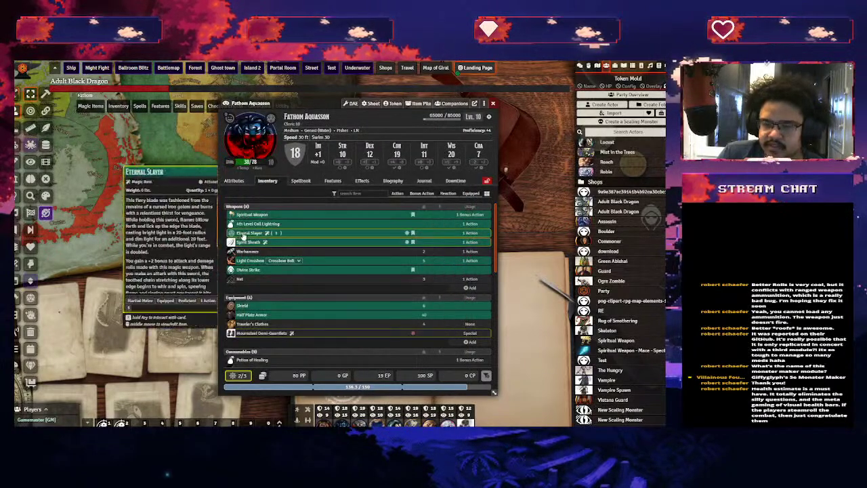
# Inspect the Magic Item settings of the Eternal Slayer and close the item
pyautogui.rightClick(257, 242)
pyautogui.click(261, 261)
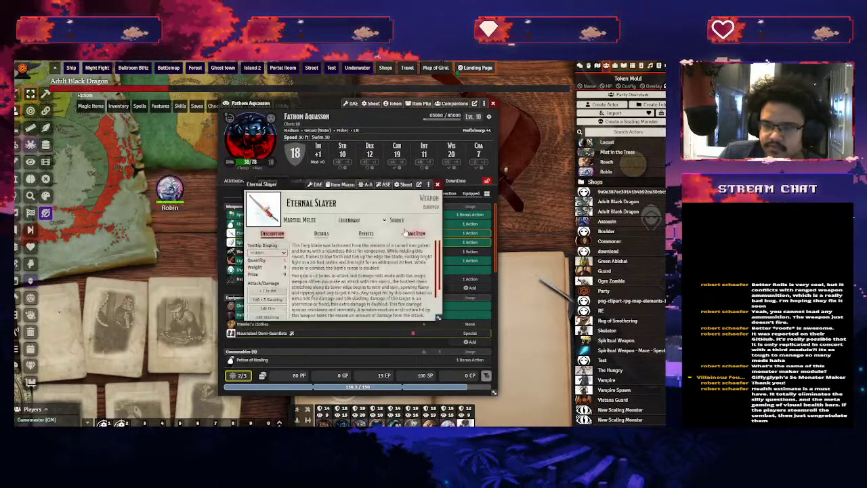
pyautogui.click(413, 234)
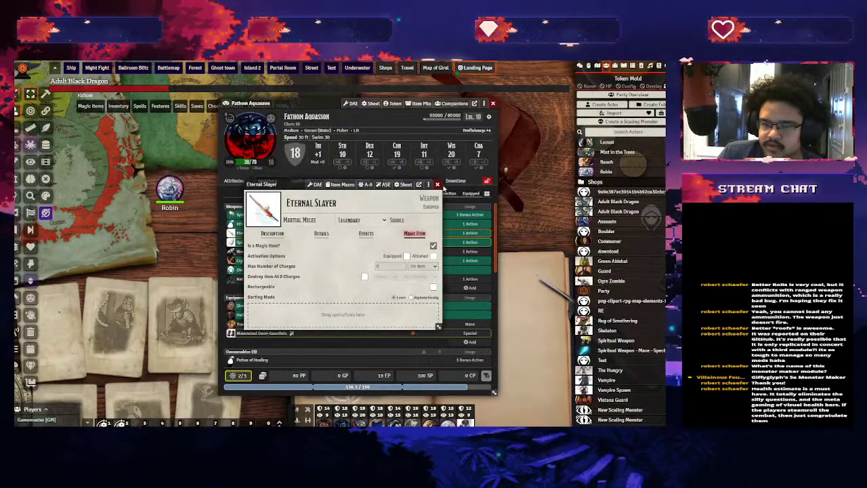
pyautogui.click(436, 185)
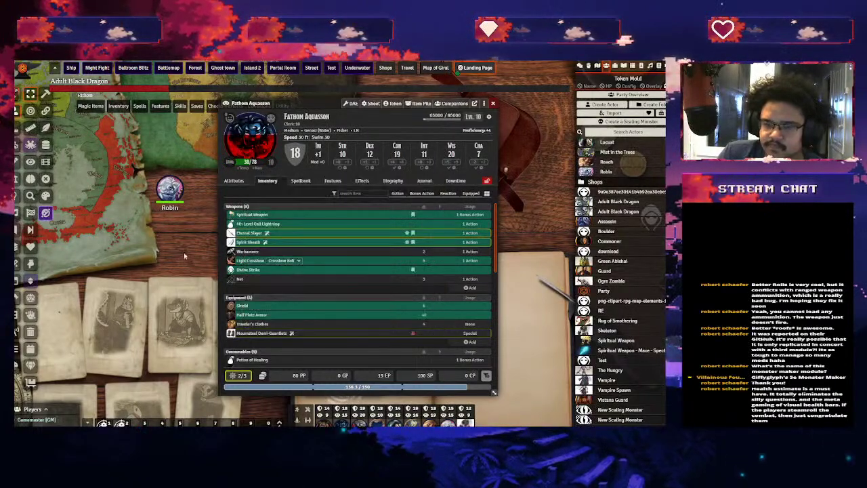
# Examine the charges, recharge formula and attached spells in the Mournsteel Demi-Guantlets' Magic Item settings, and close the item
pyautogui.scroll(-1, 250, 278)
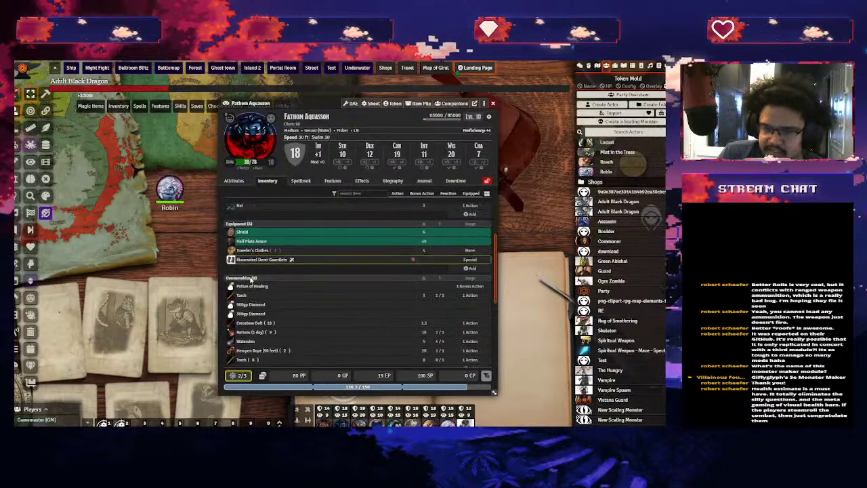
pyautogui.rightClick(259, 263)
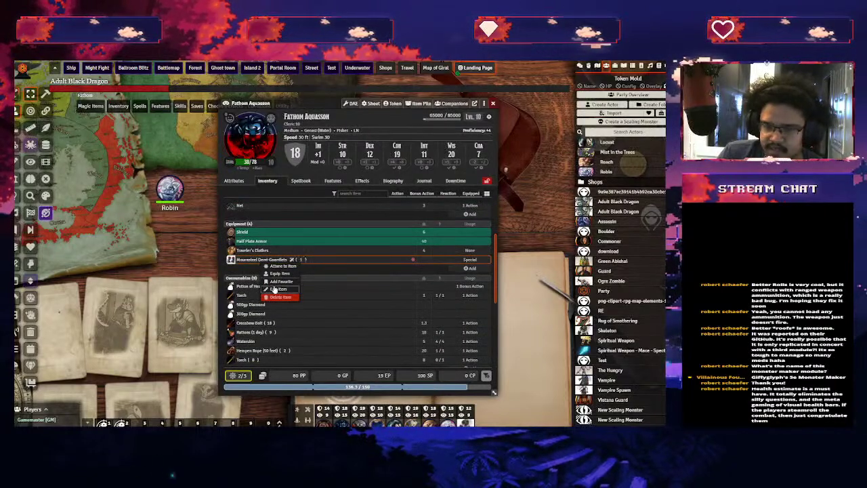
pyautogui.moveTo(275, 289)
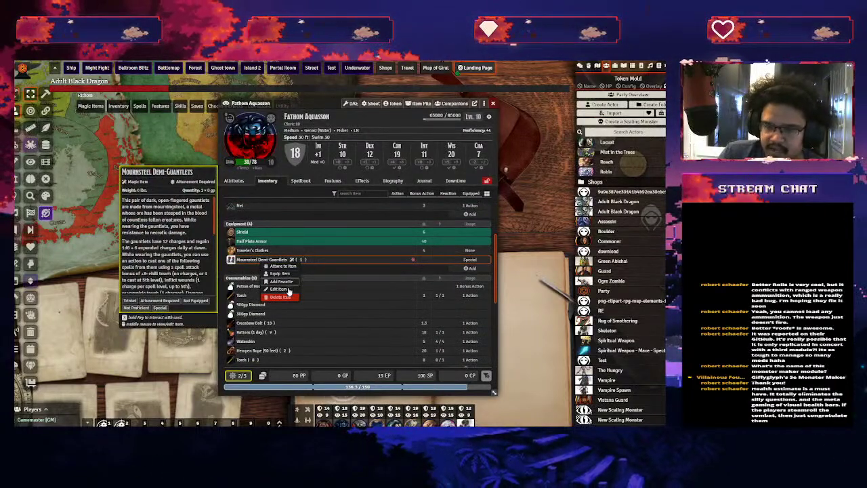
pyautogui.click(281, 289)
pyautogui.click(415, 233)
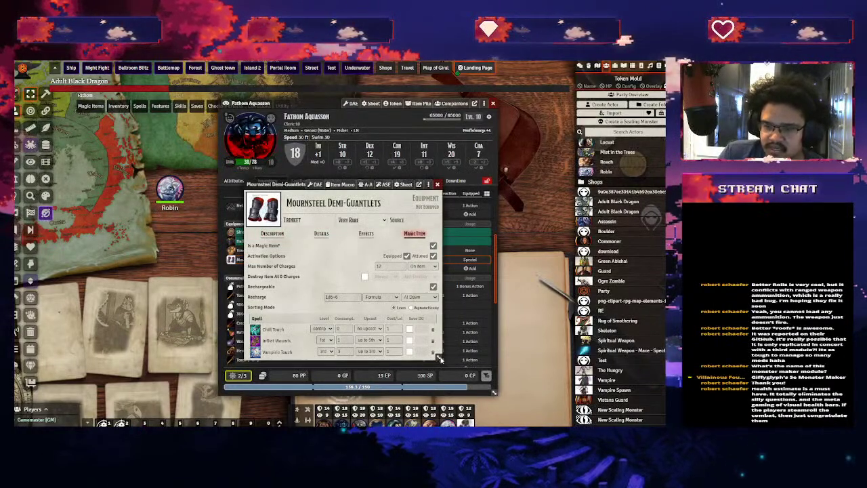
pyautogui.moveTo(438, 359); pyautogui.dragTo(497, 395)
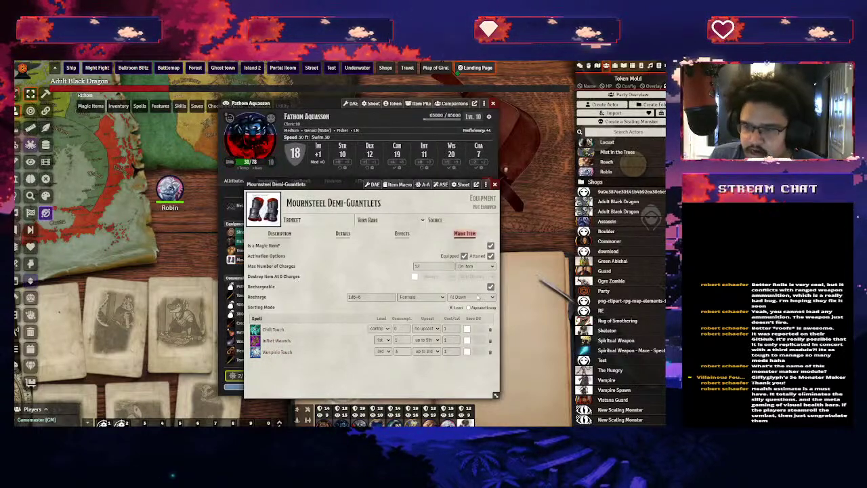
pyautogui.click(434, 265)
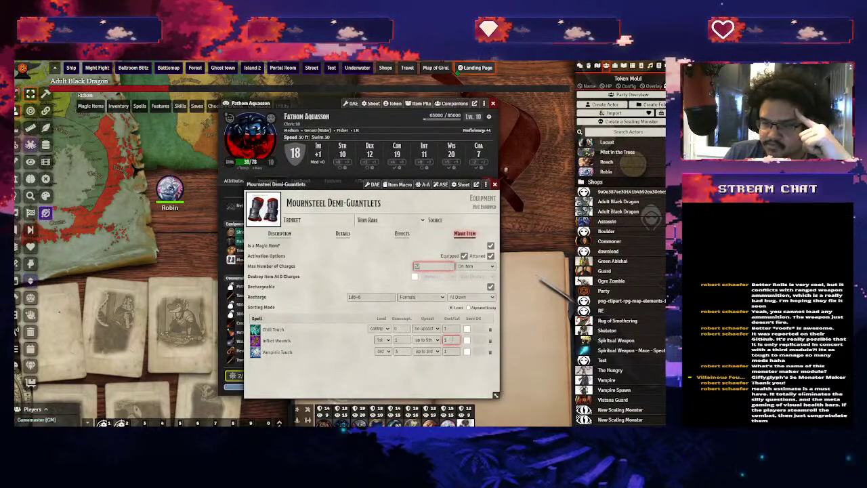
pyautogui.click(495, 184)
# Attune Fathom to the Mournsteel Demi-Guantlets in the inventory and equip them
pyautogui.scroll(3, 284, 309)
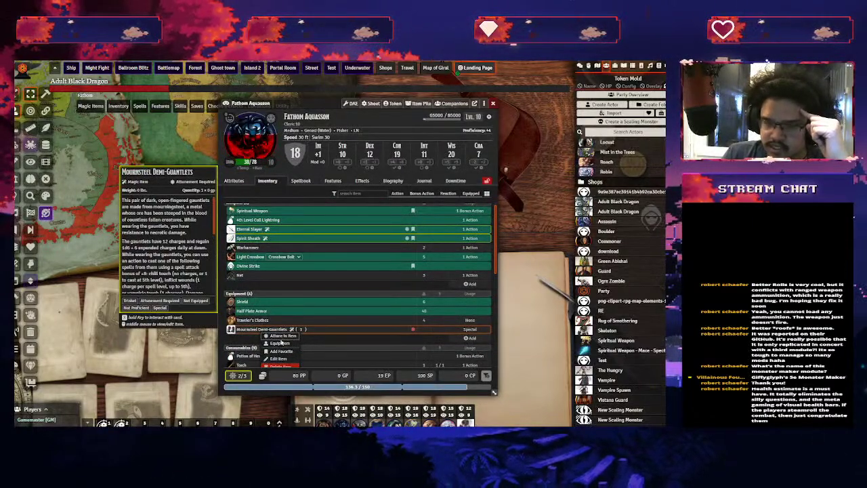
pyautogui.click(282, 337)
pyautogui.rightClick(257, 329)
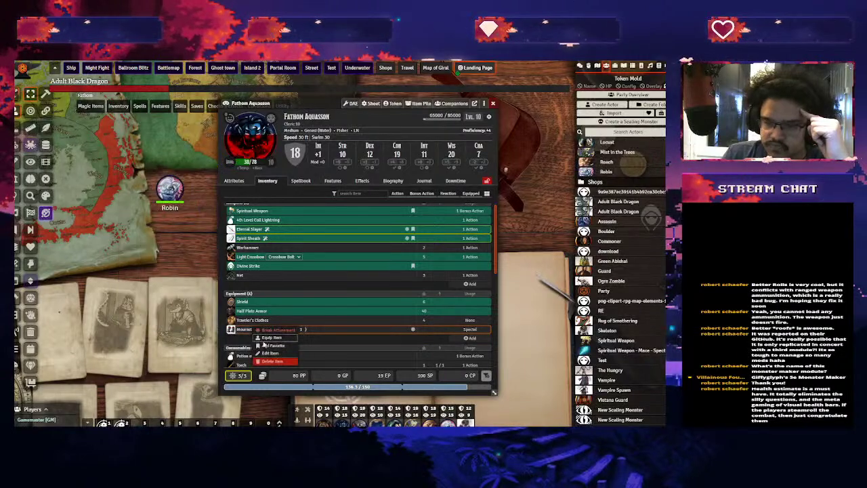
pyautogui.click(269, 337)
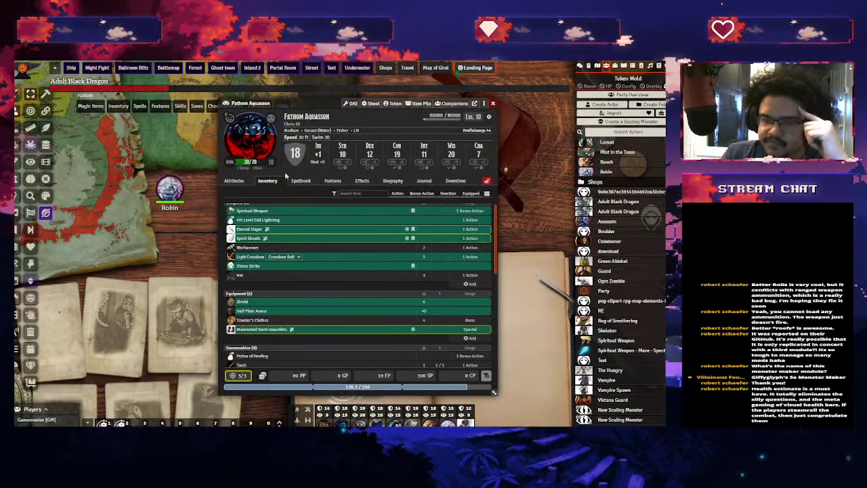
# Cast Vampiric Touch from the Mournsteel Demi-Guantlets' magic item spells in Fathom's spellbook and set the item's charges to 12
pyautogui.click(301, 181)
pyautogui.scroll(-5, 334, 342)
pyautogui.click(251, 310)
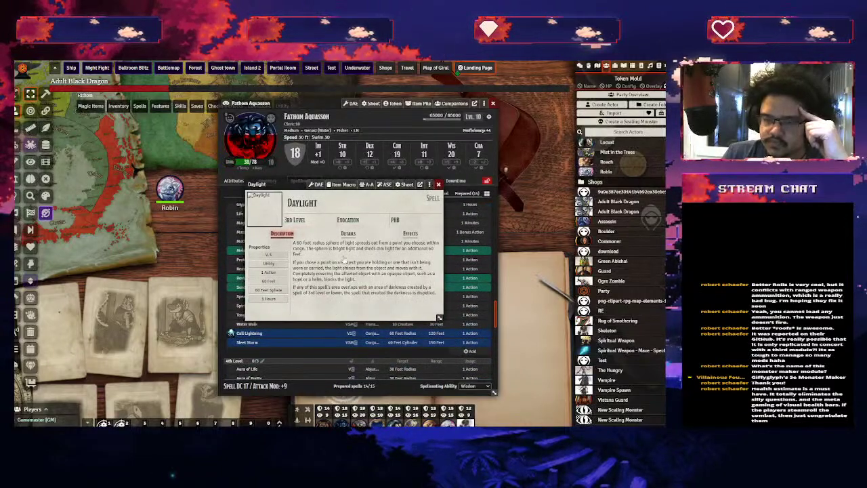
pyautogui.press('Escape')
pyautogui.scroll(-5, 334, 346)
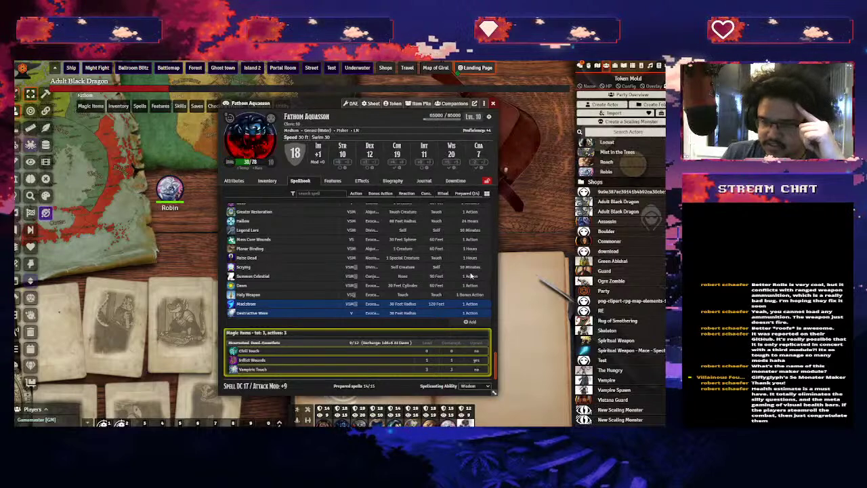
pyautogui.scroll(1, 474, 278)
pyautogui.scroll(-1, 316, 292)
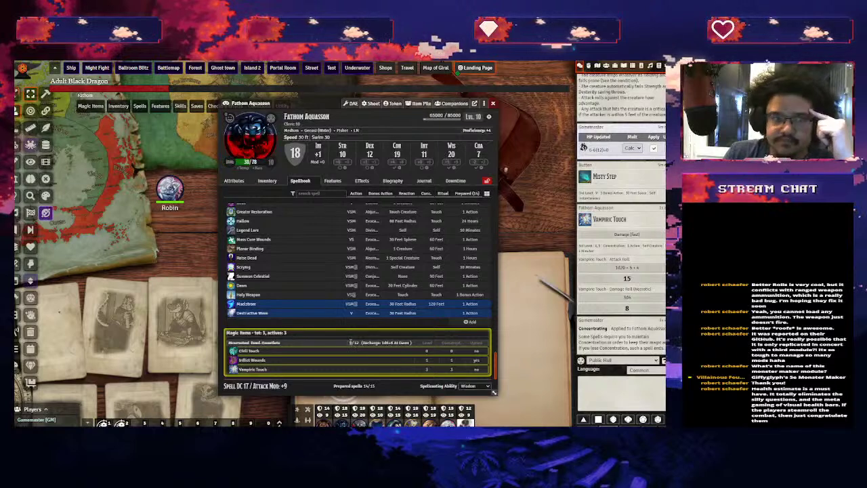
pyautogui.moveTo(428, 316)
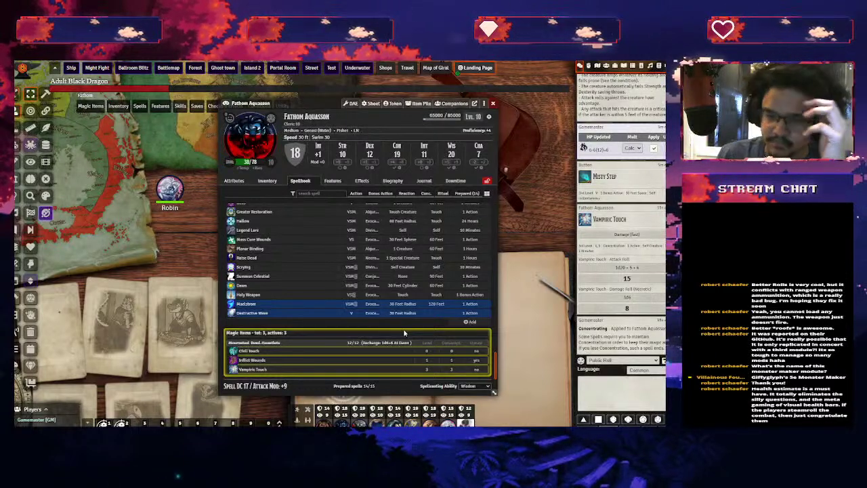
# Break the attunement to the Mournsteel Demi-Guantlets in the inventory, unequip them and close Fathom's character sheet
pyautogui.click(267, 182)
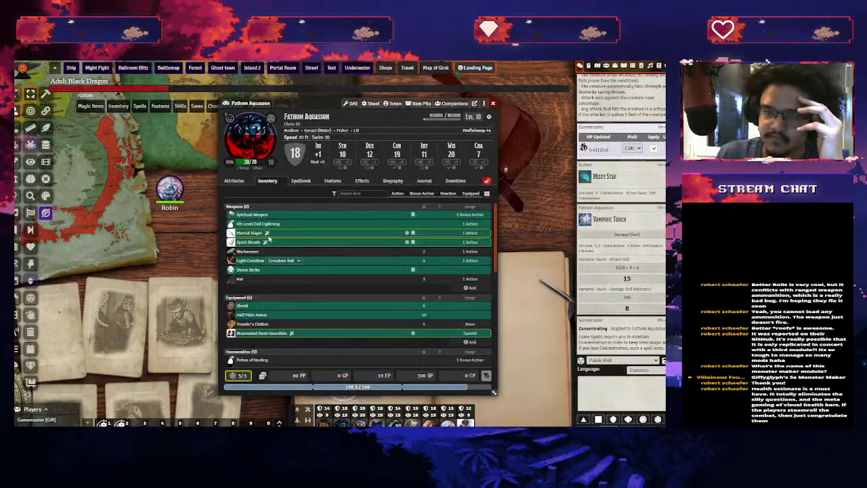
pyautogui.rightClick(246, 335)
pyautogui.click(270, 331)
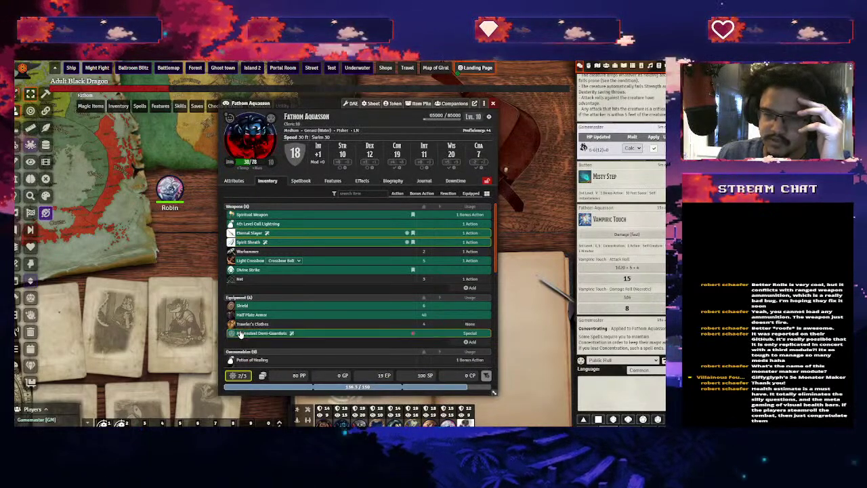
pyautogui.rightClick(252, 335)
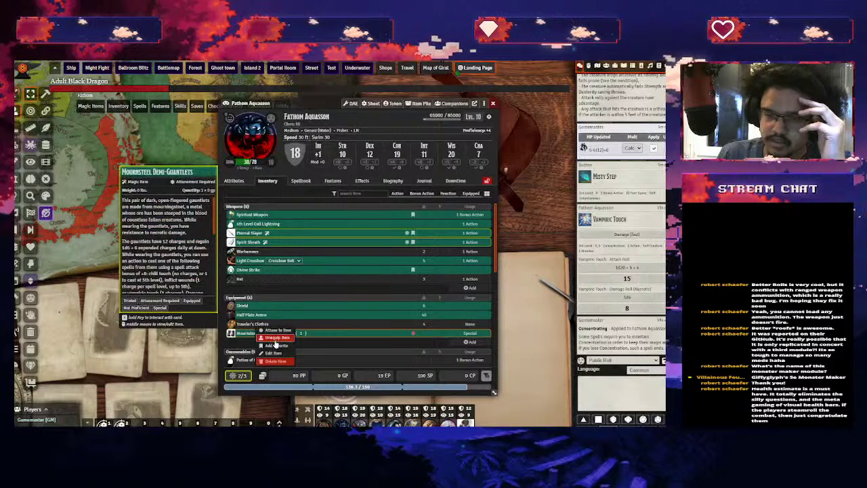
pyautogui.click(276, 344)
pyautogui.click(497, 103)
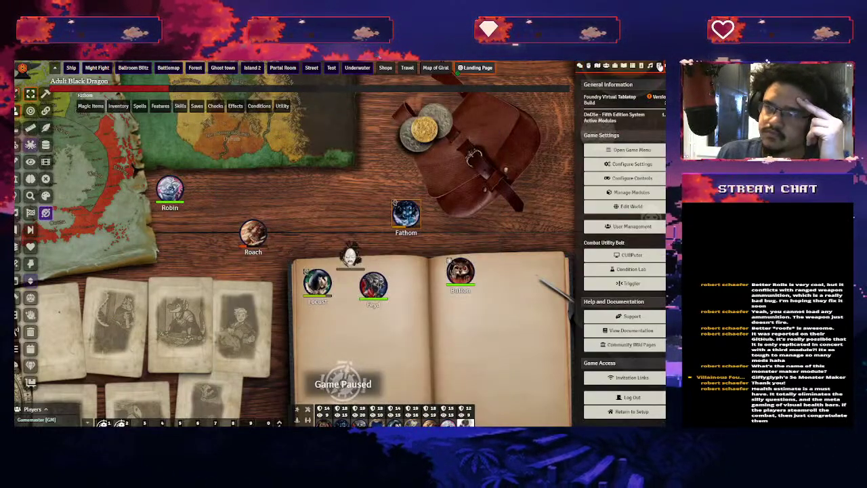
# Open the module settings and review the Midi QOL options for rolls, targeting and damage
pyautogui.click(656, 66)
pyautogui.click(660, 66)
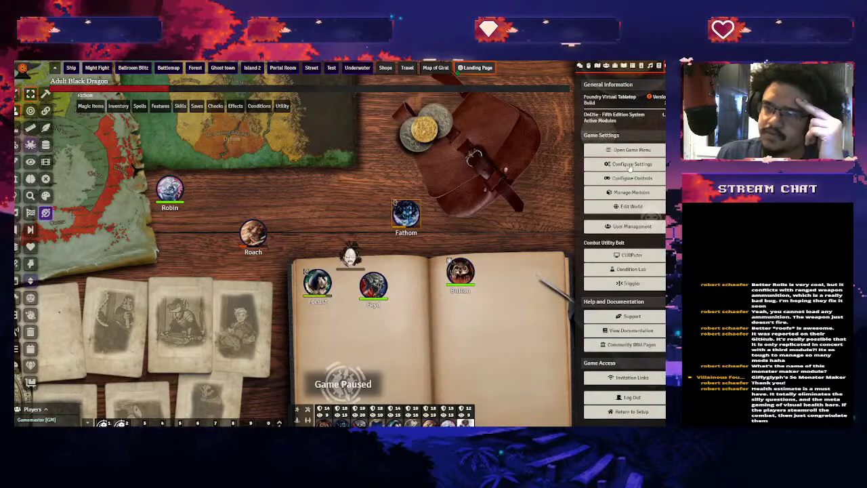
pyautogui.click(611, 165)
pyautogui.scroll(-5, 166, 229)
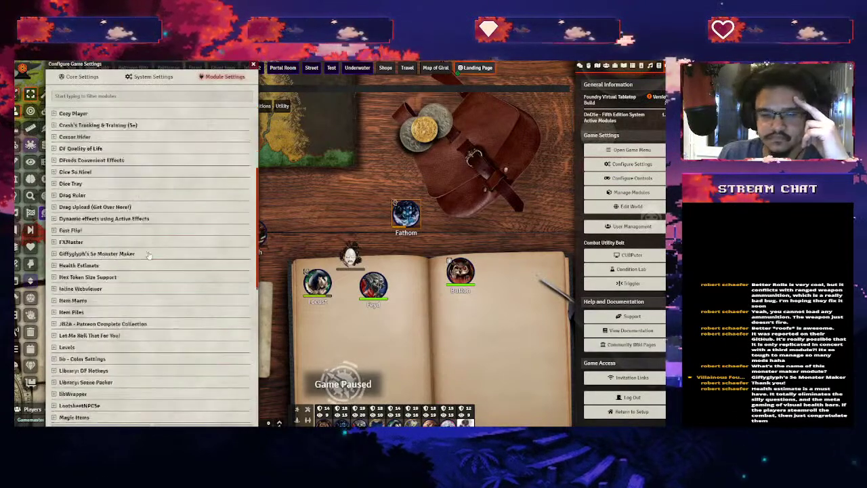
pyautogui.click(67, 298)
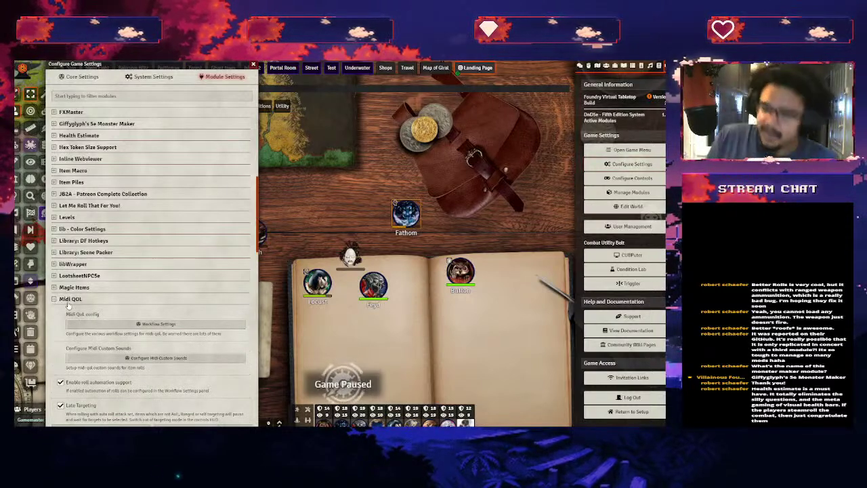
pyautogui.scroll(-4, 68, 306)
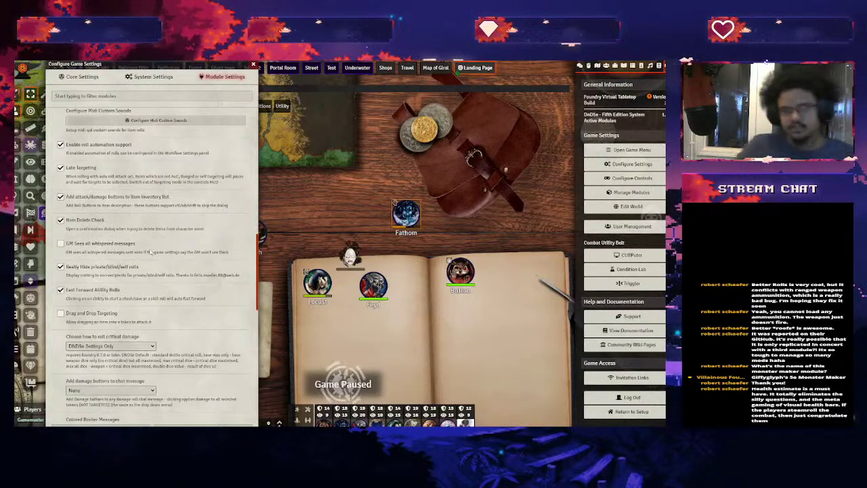
pyautogui.scroll(-2, 150, 252)
pyautogui.scroll(3, 162, 264)
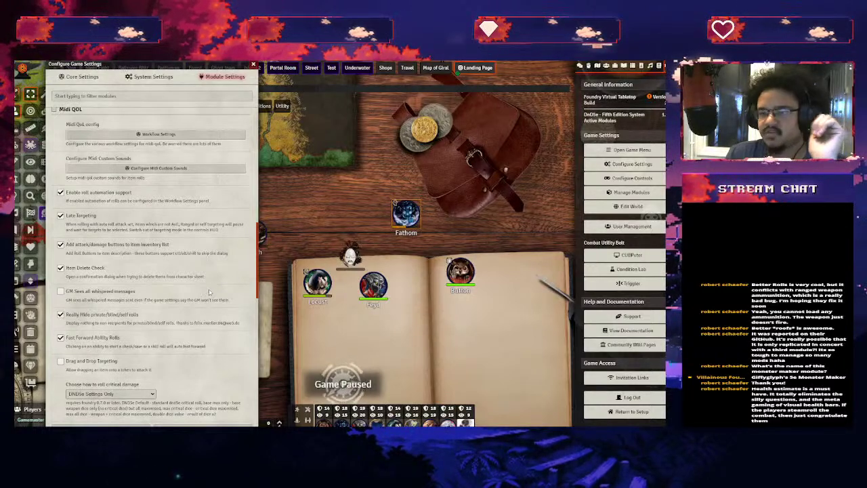
# Inspect the GM options and quick settings in Midi QOL's workflow settings, and close the settings windows
pyautogui.click(170, 135)
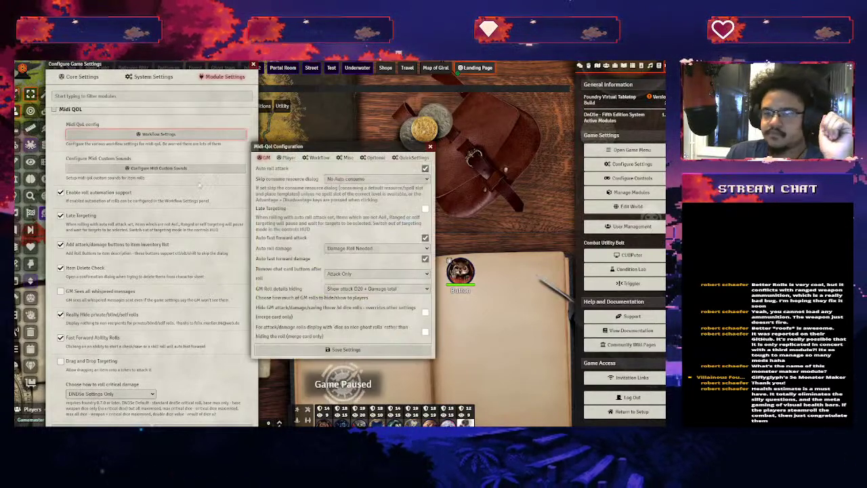
pyautogui.click(410, 157)
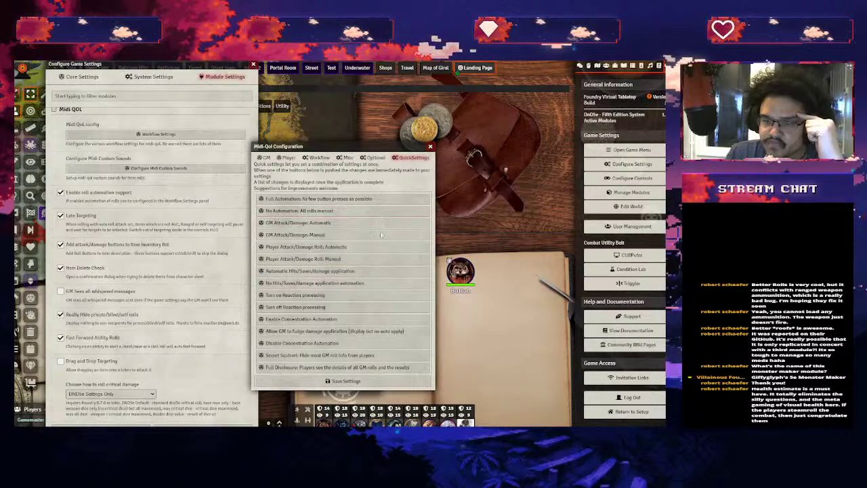
pyautogui.click(431, 147)
pyautogui.press('Escape')
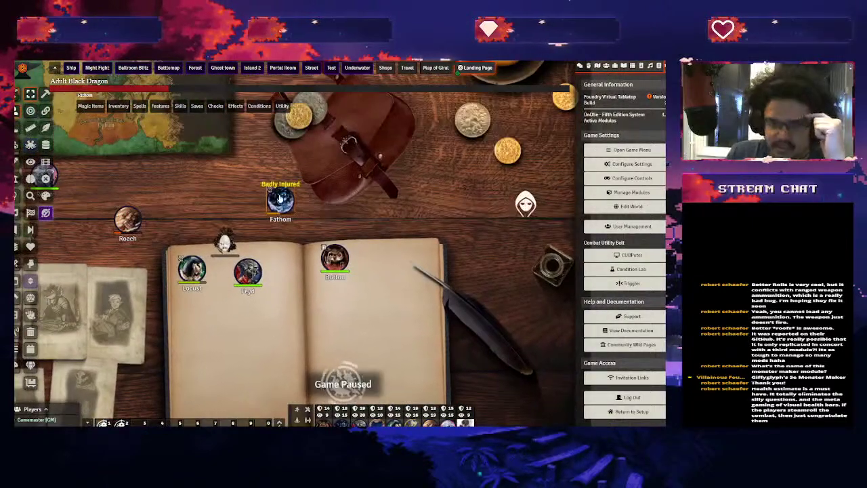
# Move Fathom's token beside Feyd's, and look up the Uncanny Dodge description among the features on Feyd's character sheet
pyautogui.moveTo(281, 201); pyautogui.dragTo(278, 252)
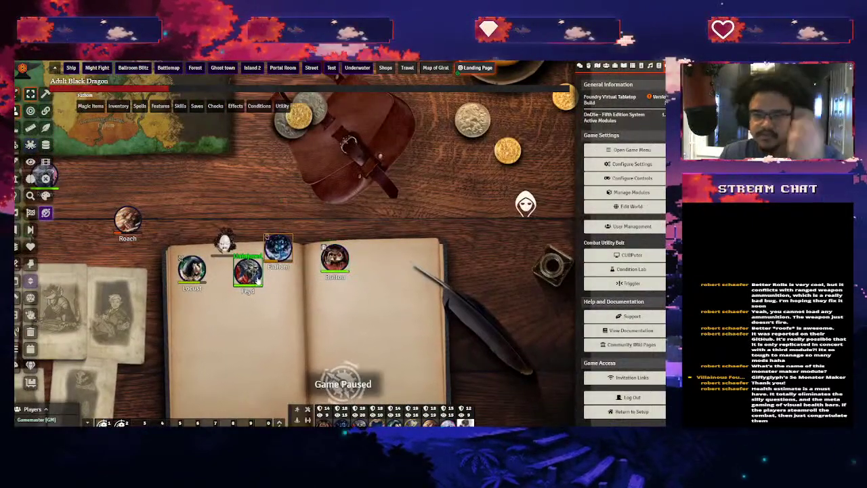
pyautogui.doubleClick(257, 280)
pyautogui.click(271, 189)
pyautogui.click(303, 188)
pyautogui.click(266, 186)
pyautogui.click(303, 185)
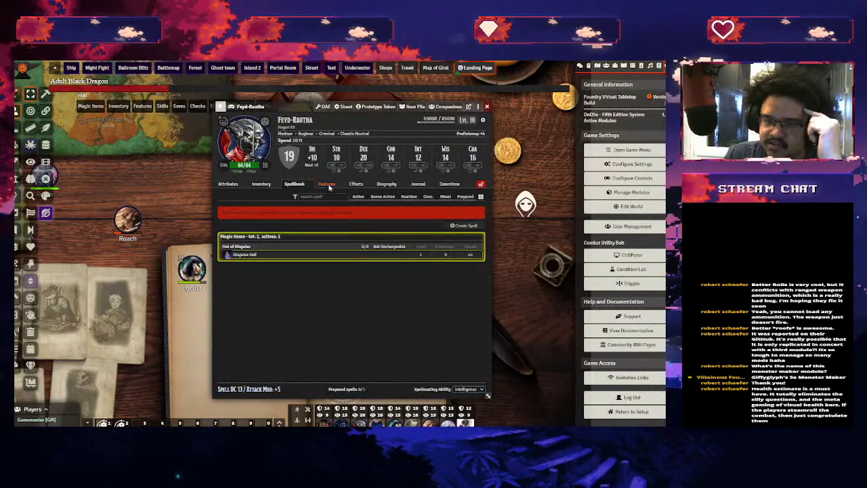
pyautogui.click(327, 184)
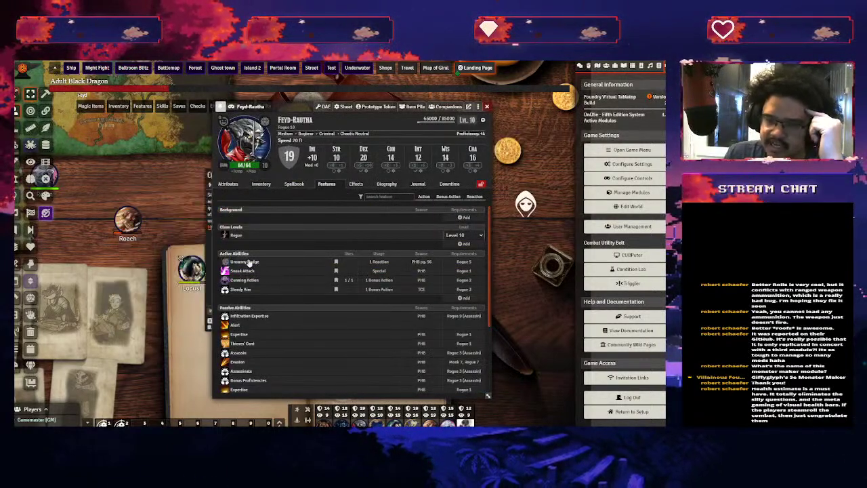
pyautogui.moveTo(260, 264)
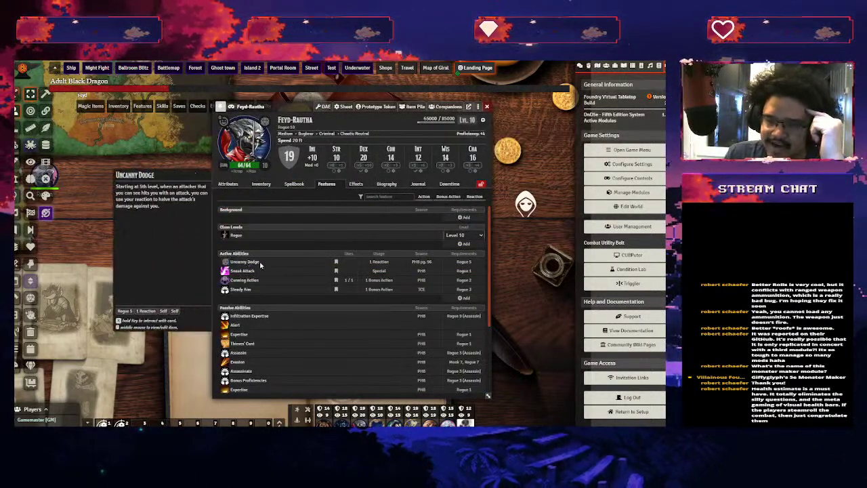
pyautogui.click(487, 107)
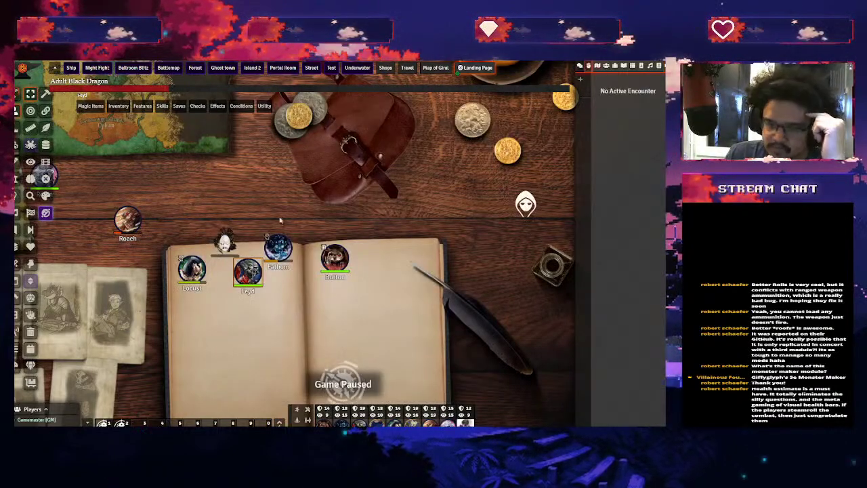
# Add Feyd and Fathom to a combat encounter, roll their initiative and begin the combat
pyautogui.rightClick(248, 271)
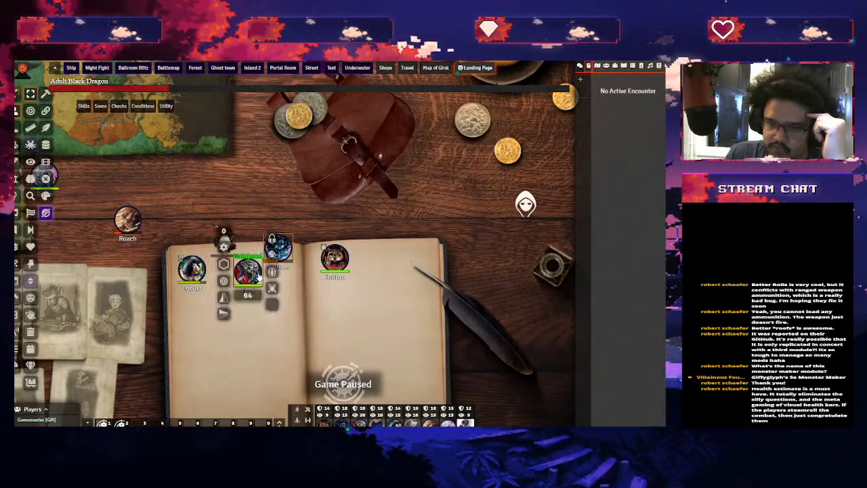
pyautogui.click(272, 288)
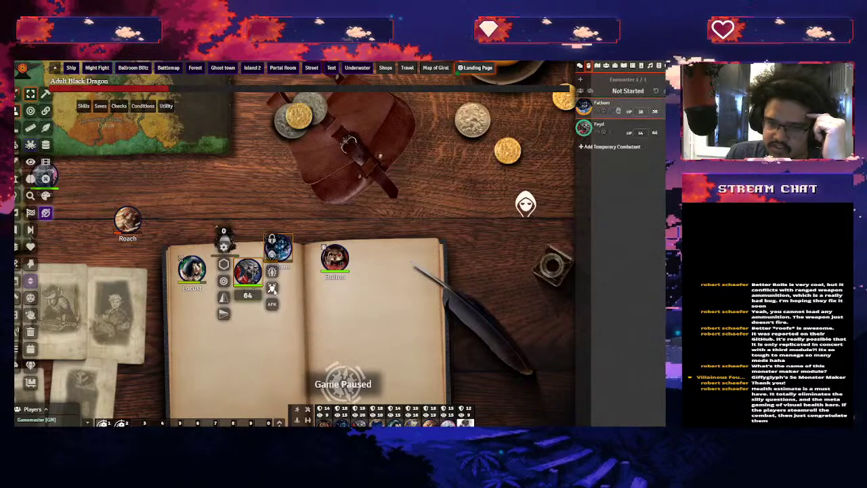
pyautogui.click(637, 413)
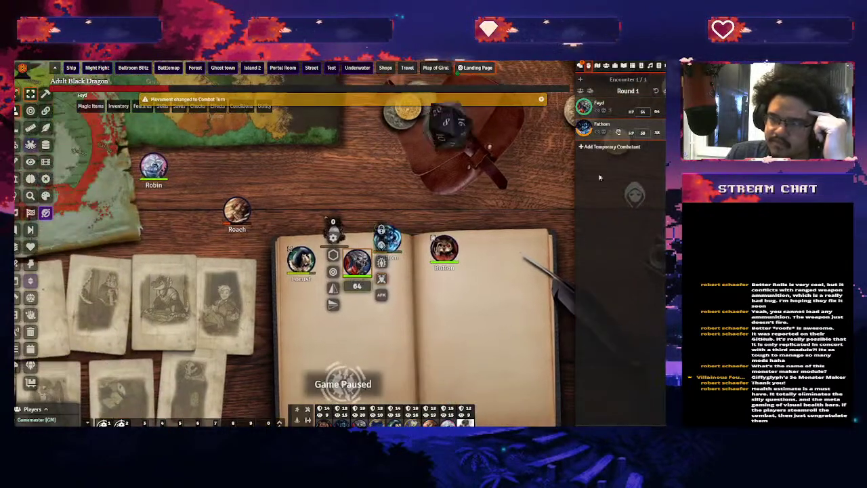
# Target Feyd on Fathom's turn and attack with Fathom's Spirit Sheath
pyautogui.moveTo(427, 206); pyautogui.dragTo(226, 199)
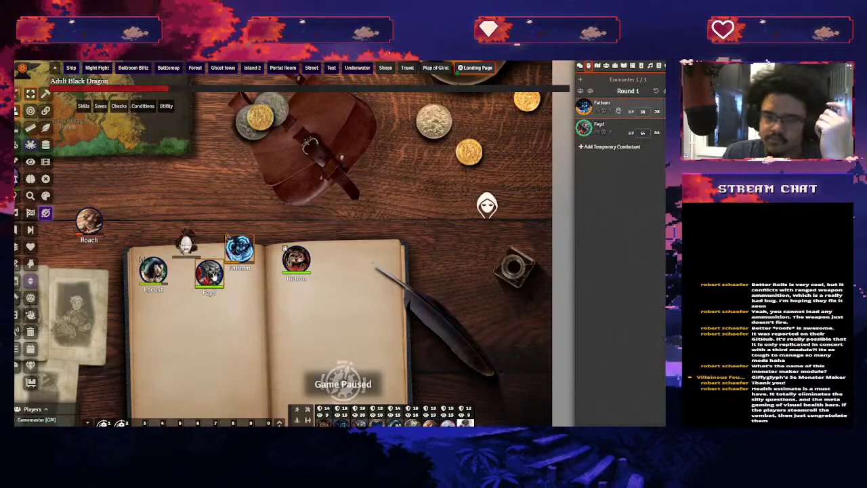
pyautogui.click(210, 280)
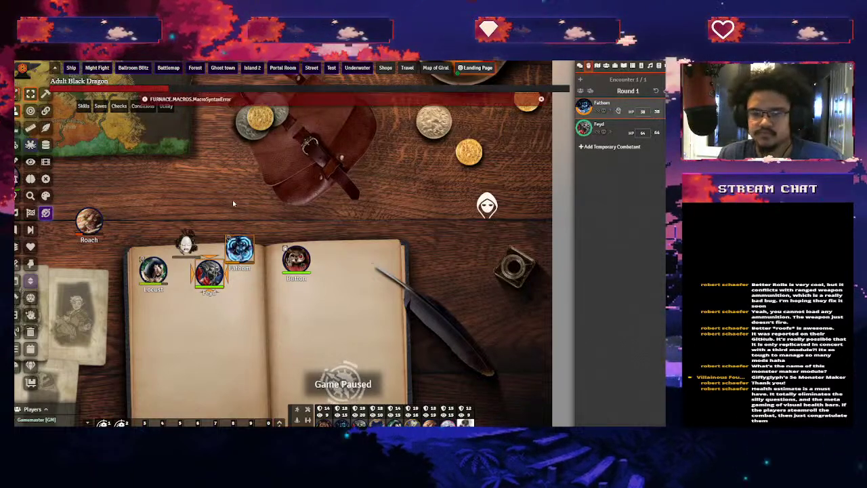
pyautogui.click(244, 268)
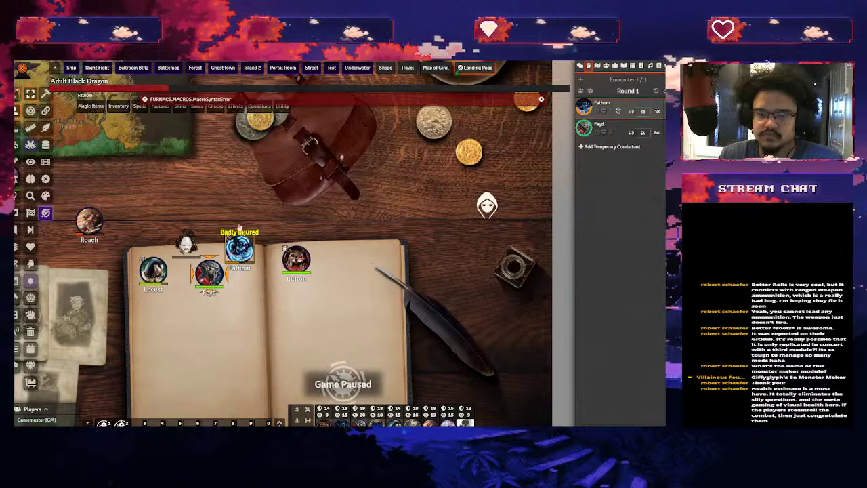
pyautogui.moveTo(121, 107)
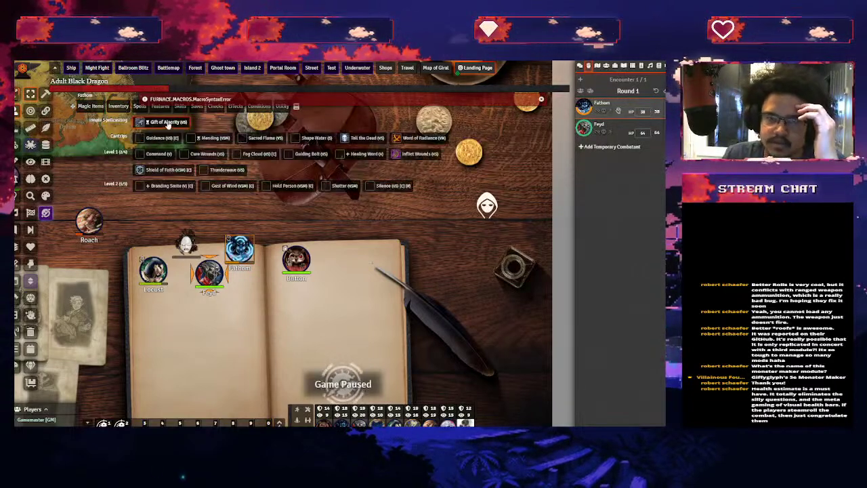
pyautogui.click(189, 128)
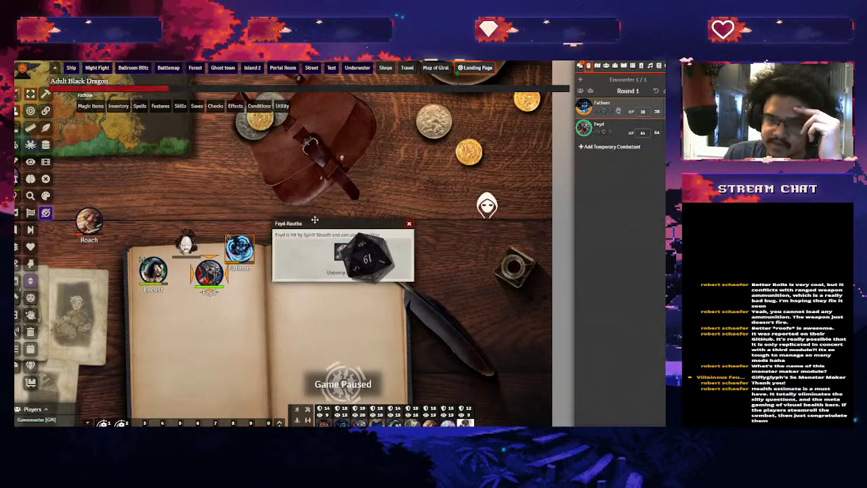
# Move the reaction dialog clear of the tokens, show the chat log and use Feyd's Uncanny Dodge against the Spirit Sheath hit
pyautogui.moveTo(321, 224); pyautogui.dragTo(175, 151)
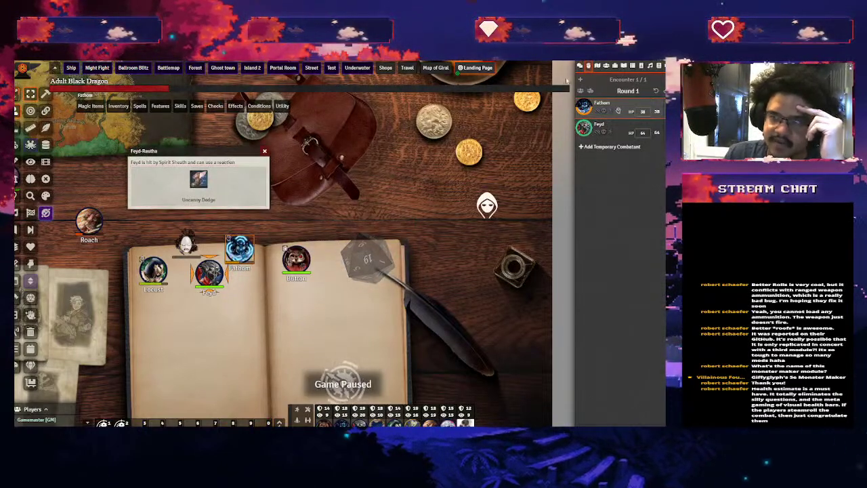
pyautogui.click(578, 67)
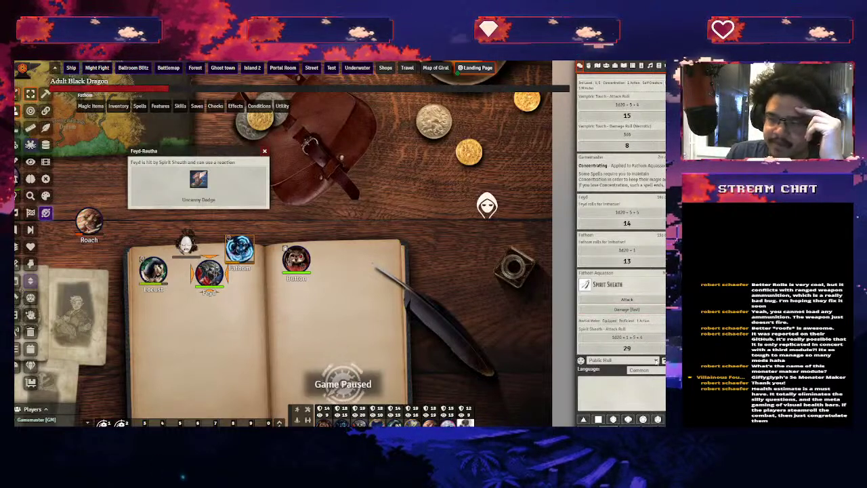
pyautogui.click(194, 180)
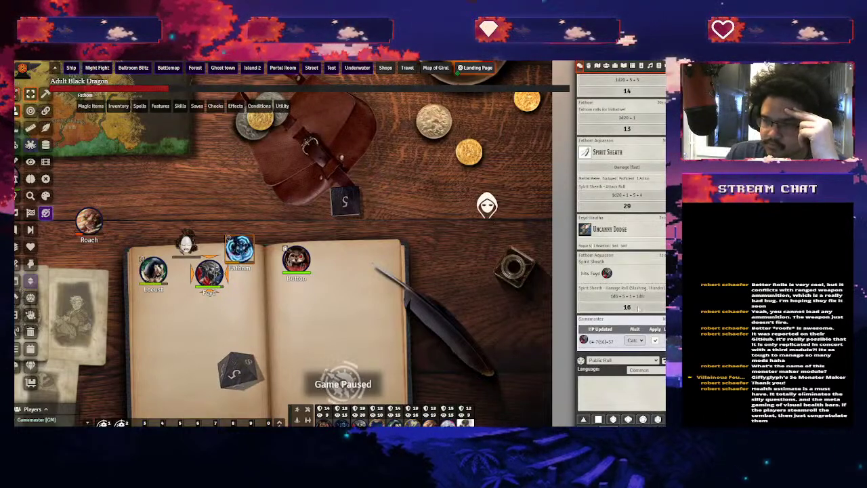
# Target Button, attack with Fathom's Spirit Sheath and dismiss Button's reaction prompt without using a reaction
pyautogui.click(634, 304)
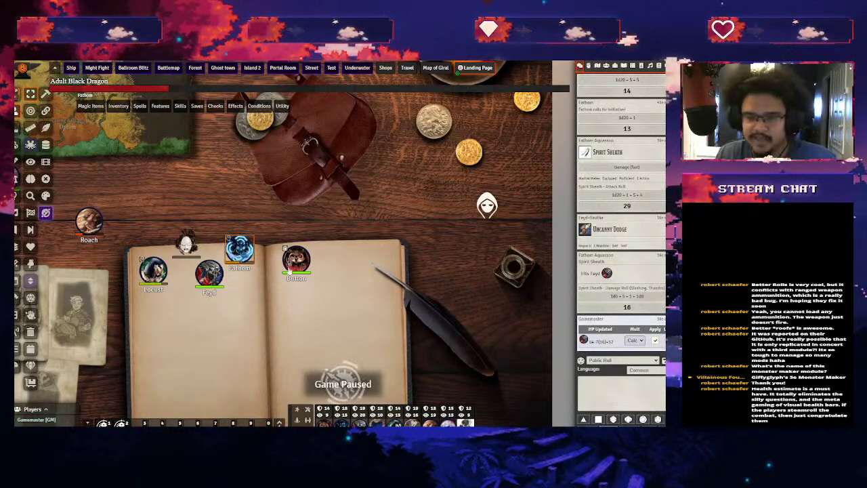
pyautogui.click(296, 259)
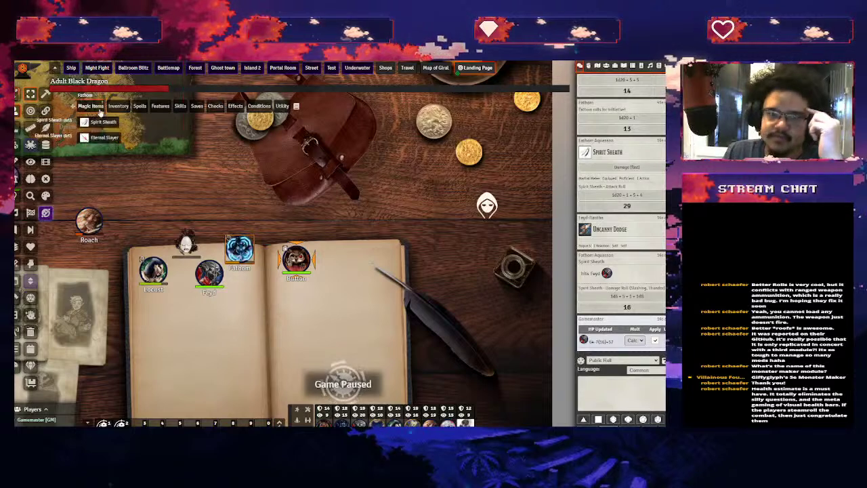
pyautogui.moveTo(118, 106)
pyautogui.click(191, 123)
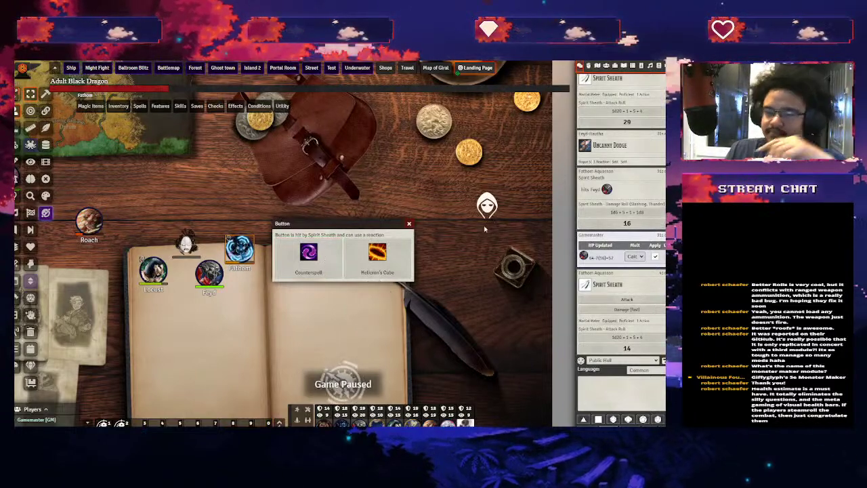
pyautogui.click(409, 224)
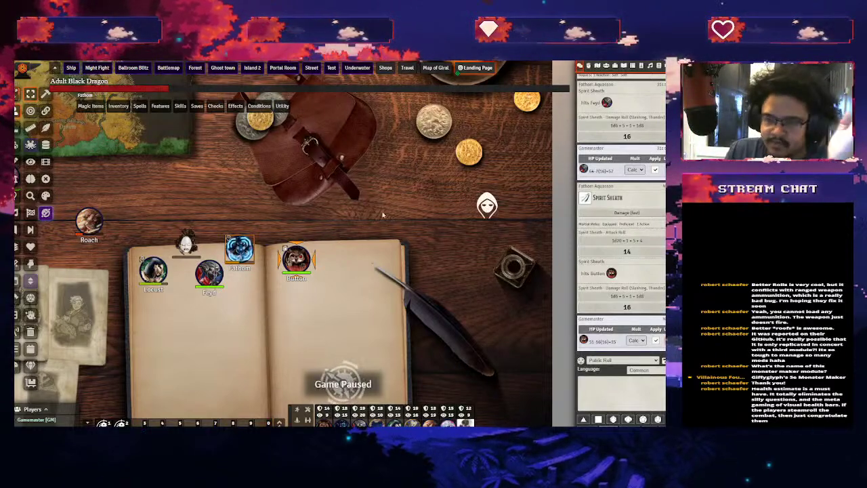
# Open the Midi QOL workflow settings from the game's module settings
pyautogui.click(659, 66)
pyautogui.click(658, 66)
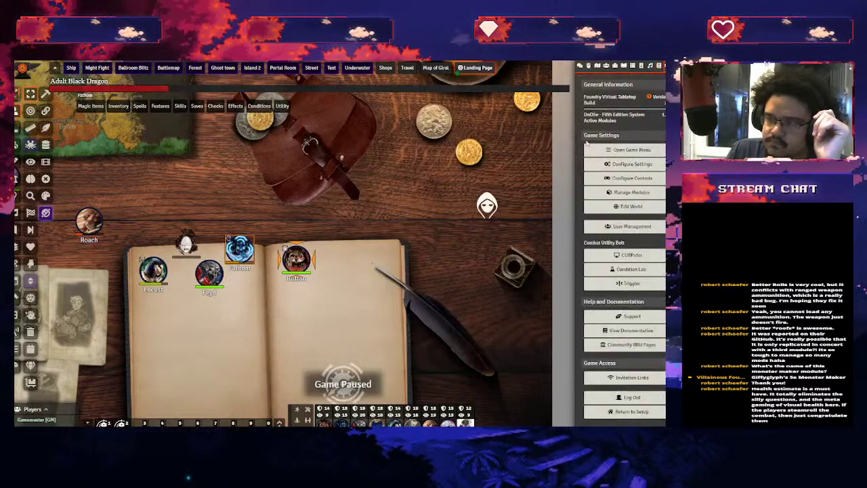
pyautogui.click(624, 165)
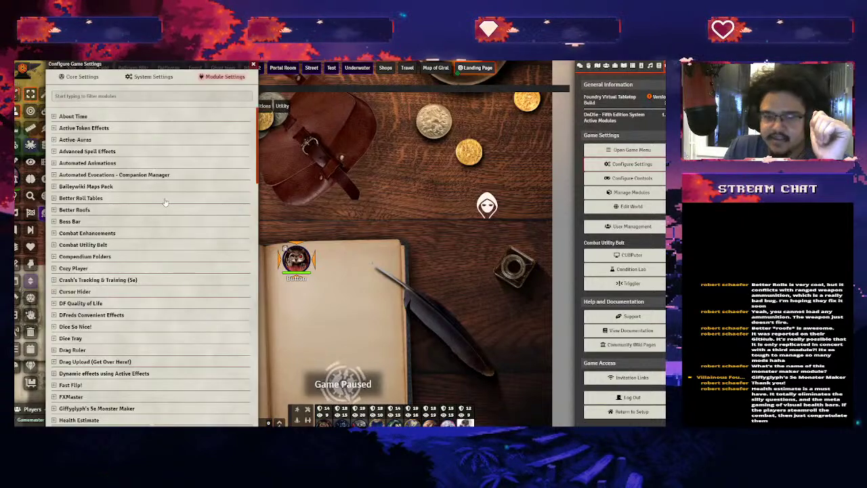
pyautogui.scroll(-10, 164, 202)
pyautogui.click(215, 251)
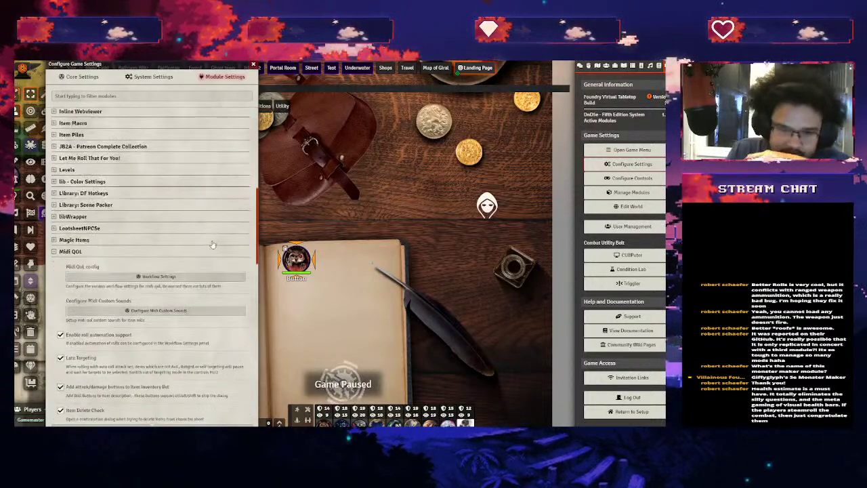
pyautogui.click(210, 276)
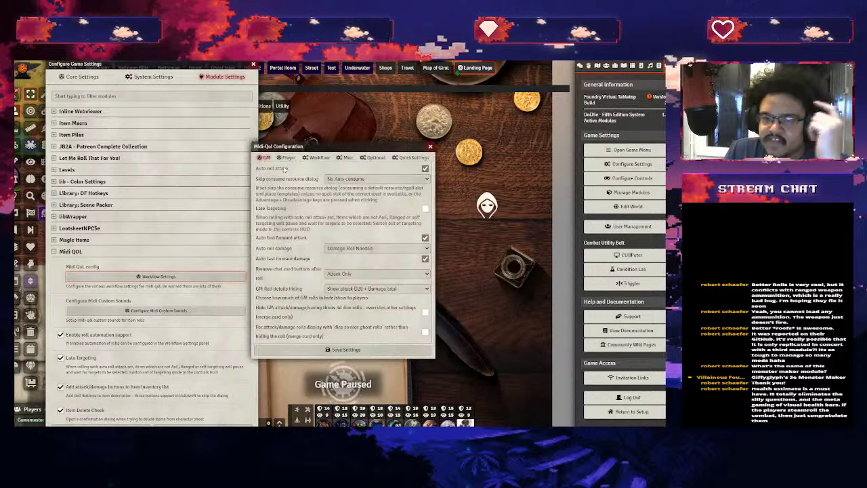
# Look through Midi QOL's optional rules and examine the reaction processing options, including player and NPC/GM reaction checks and the timeout
pyautogui.click(372, 158)
pyautogui.scroll(-3, 308, 177)
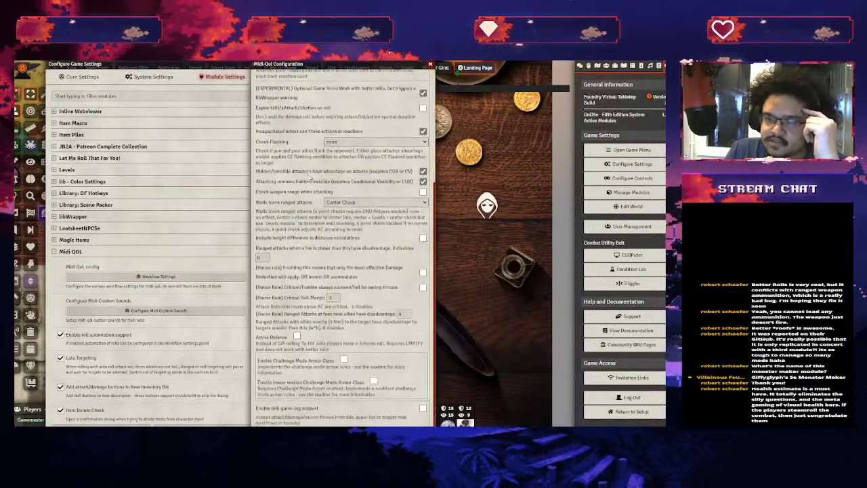
pyautogui.scroll(3, 325, 128)
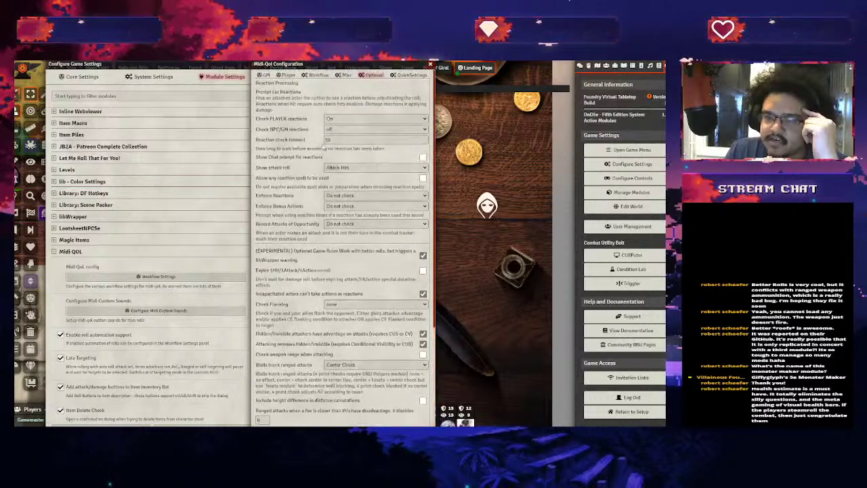
# Review the Misc, Workflow, Player and GM pages of the Midi-QoL configuration and close it without saving
pyautogui.click(345, 76)
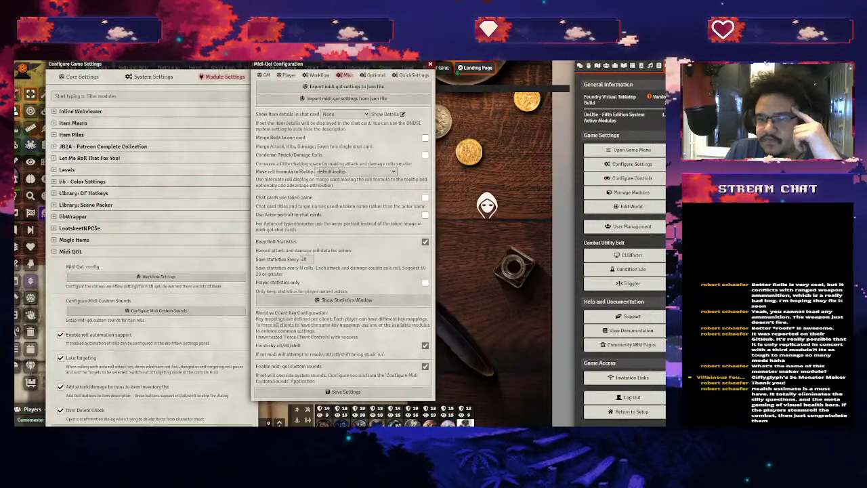
pyautogui.click(312, 74)
pyautogui.scroll(-10, 306, 153)
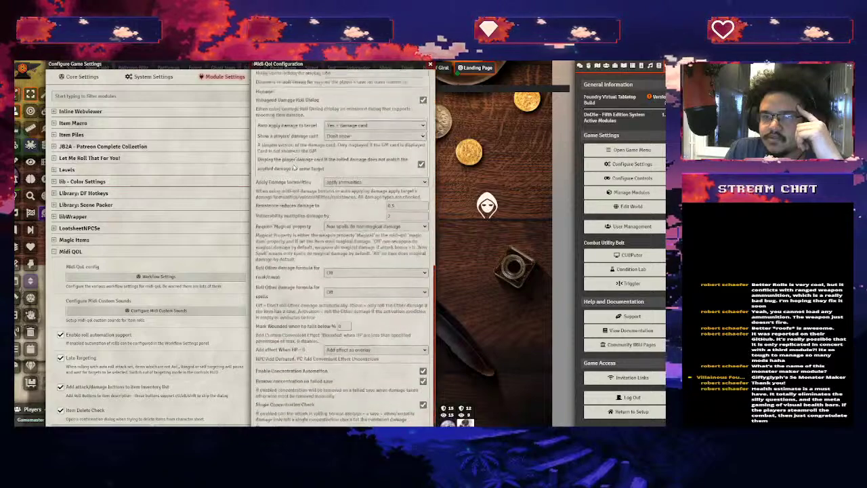
pyautogui.scroll(5, 294, 167)
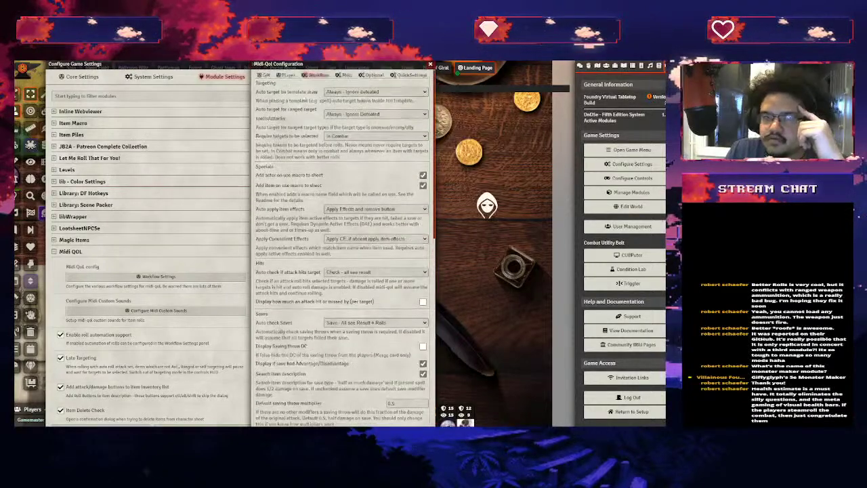
pyautogui.click(287, 74)
pyautogui.click(266, 75)
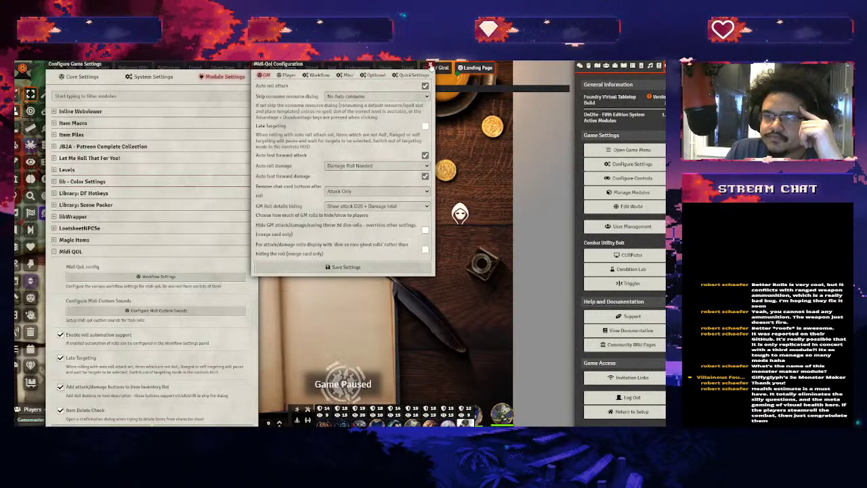
pyautogui.click(430, 66)
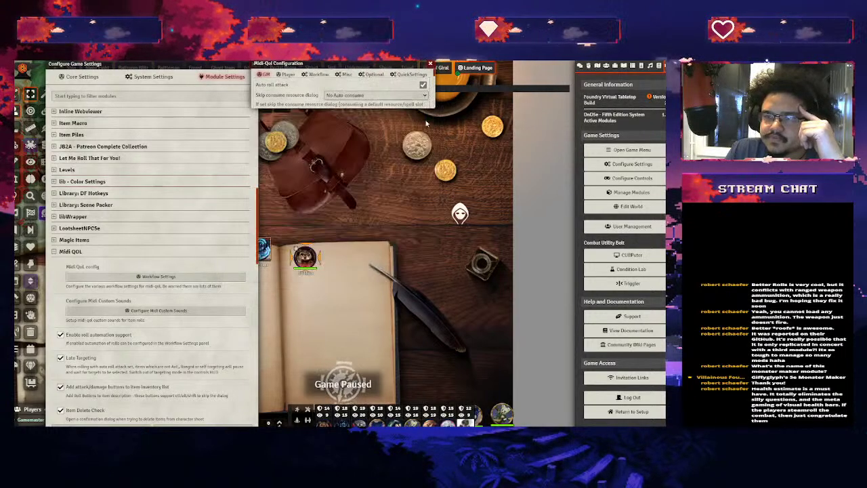
# Collapse the Midi QOL module settings and show the combat encounter and the chat log
pyautogui.click(71, 251)
pyautogui.click(72, 251)
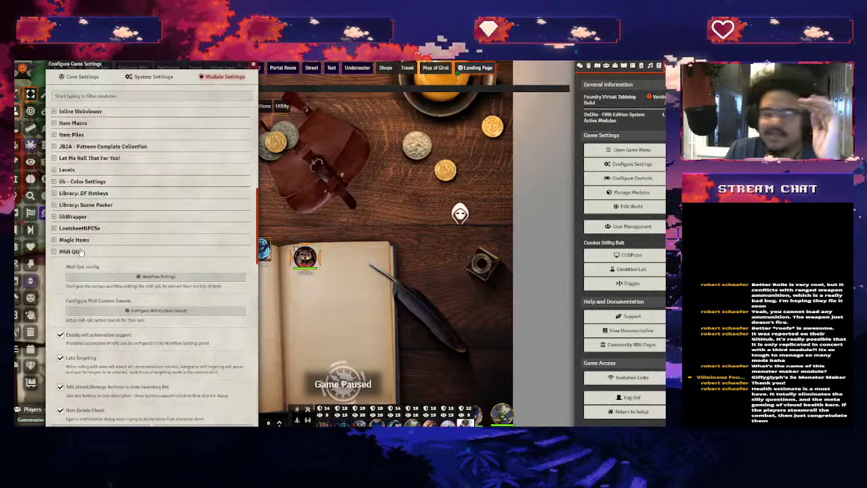
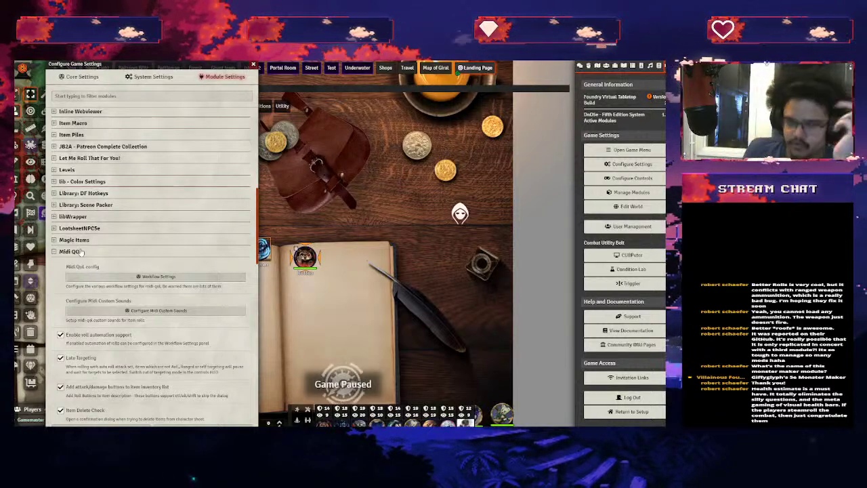
pyautogui.click(80, 251)
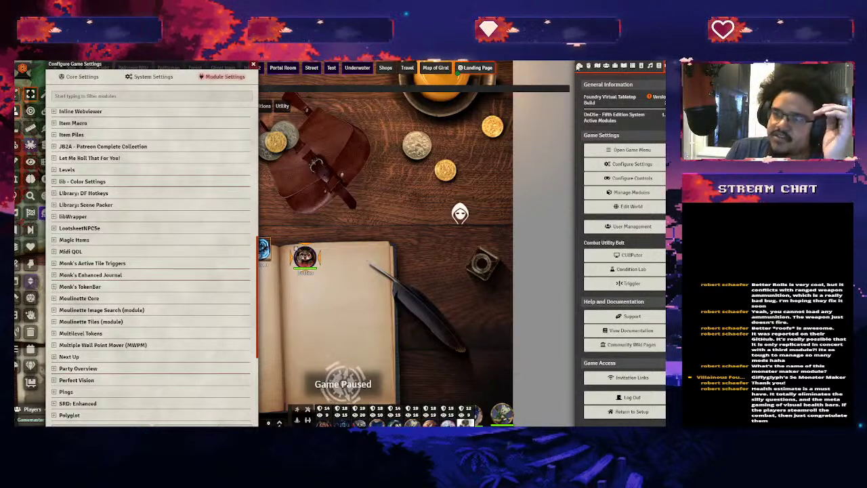
pyautogui.click(588, 65)
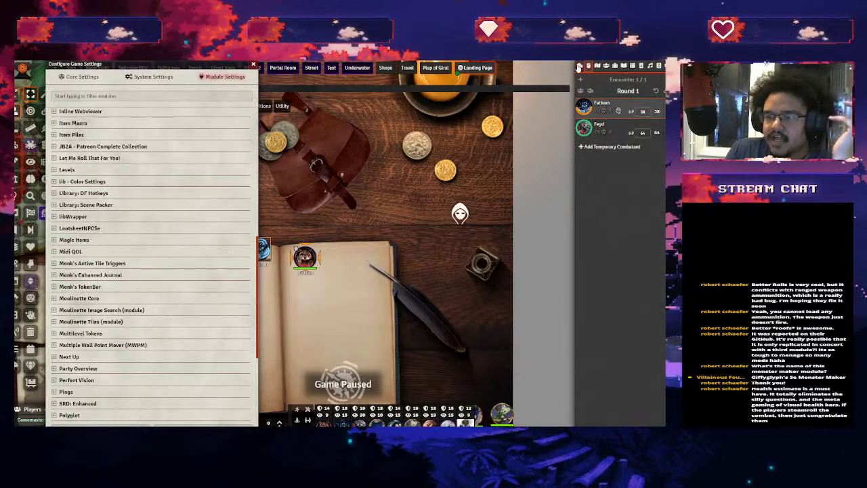
pyautogui.click(579, 66)
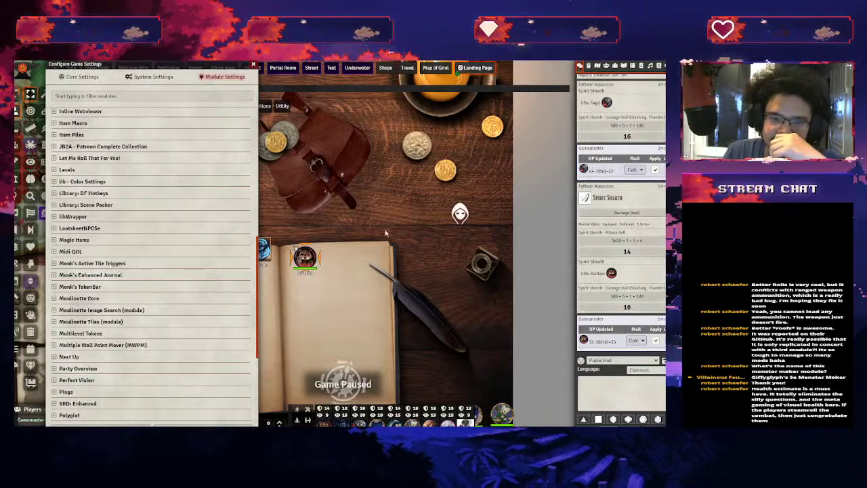
# Look over the Monk's Active Tile Triggers module settings and close the game settings
pyautogui.click(111, 263)
pyautogui.click(121, 264)
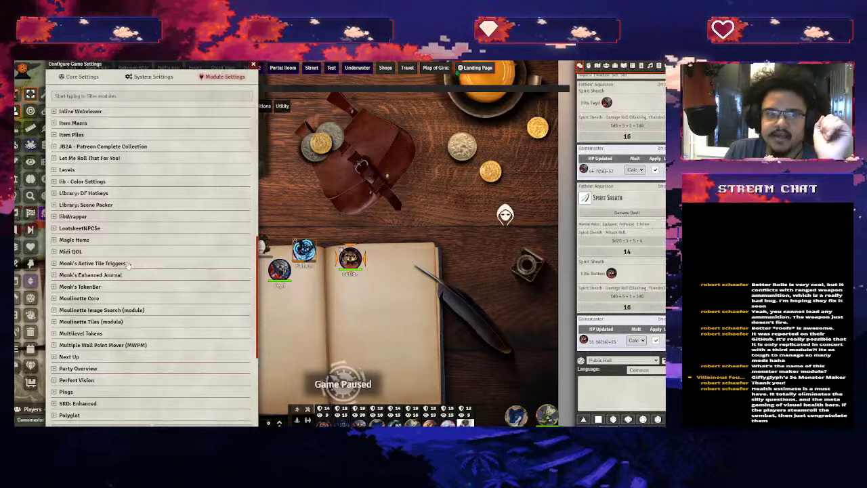
pyautogui.click(126, 264)
pyautogui.click(109, 264)
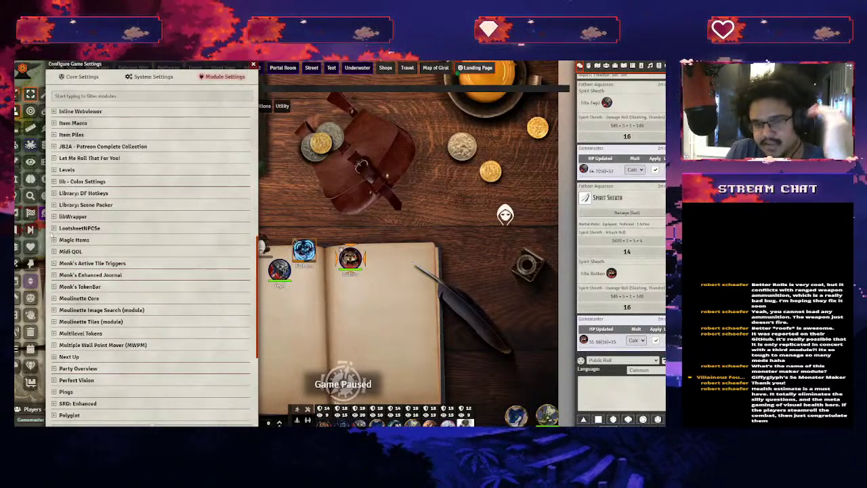
pyautogui.click(91, 264)
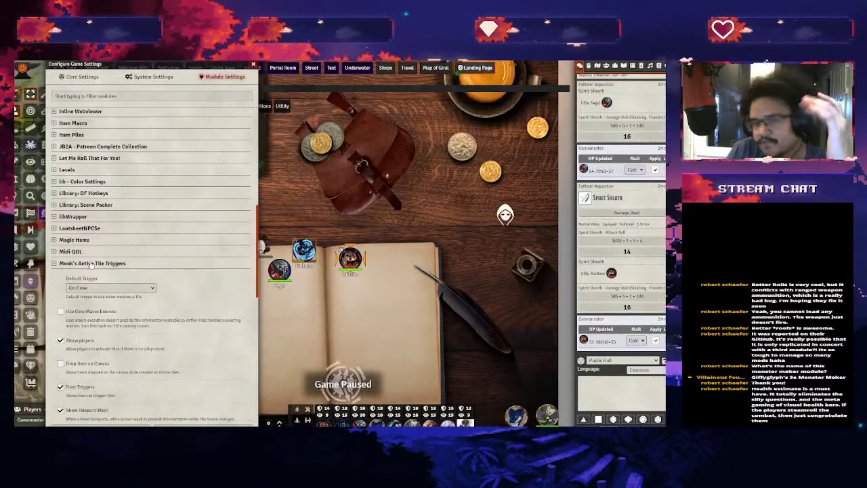
pyautogui.click(91, 264)
pyautogui.press('Escape')
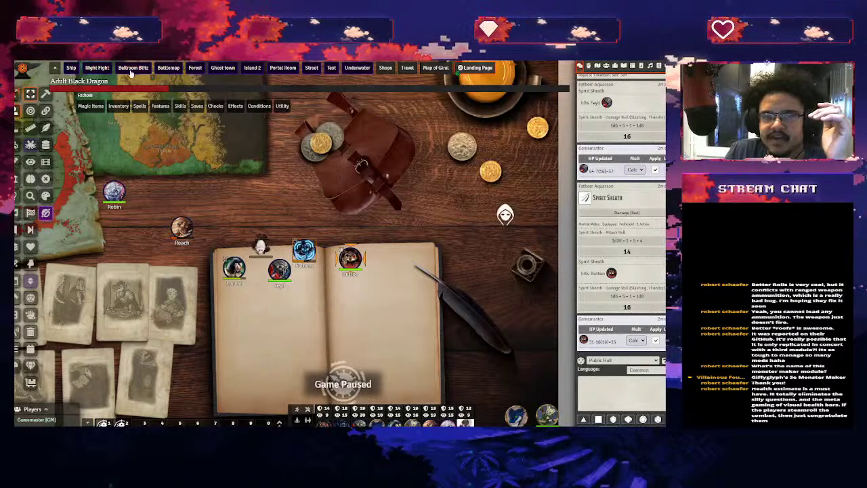
# Activate the Ballroom Blitz scene and show more of its map
pyautogui.rightClick(129, 70)
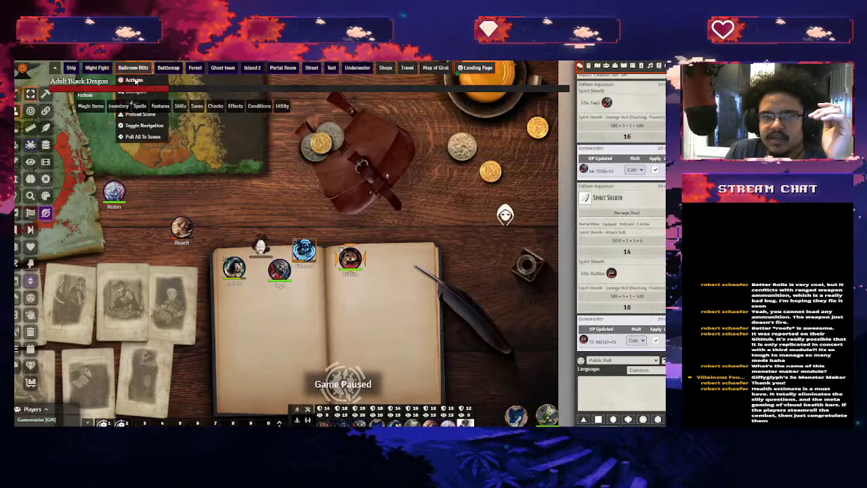
pyautogui.click(134, 80)
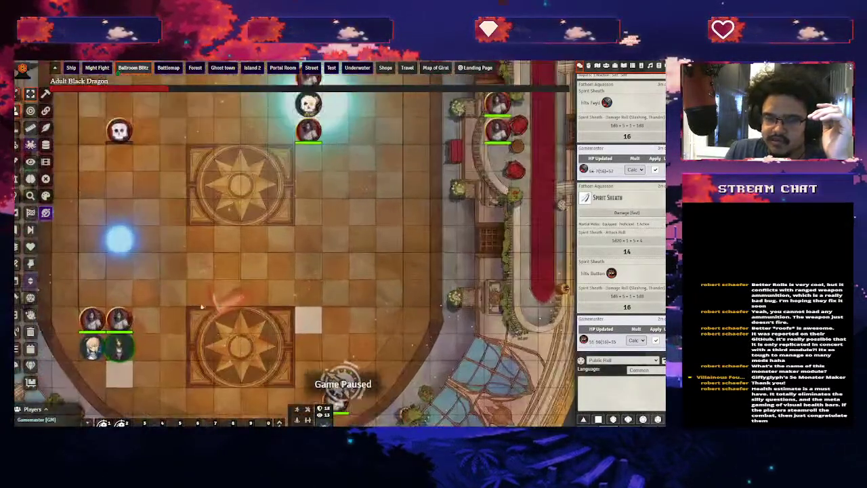
pyautogui.scroll(-5, 208, 309)
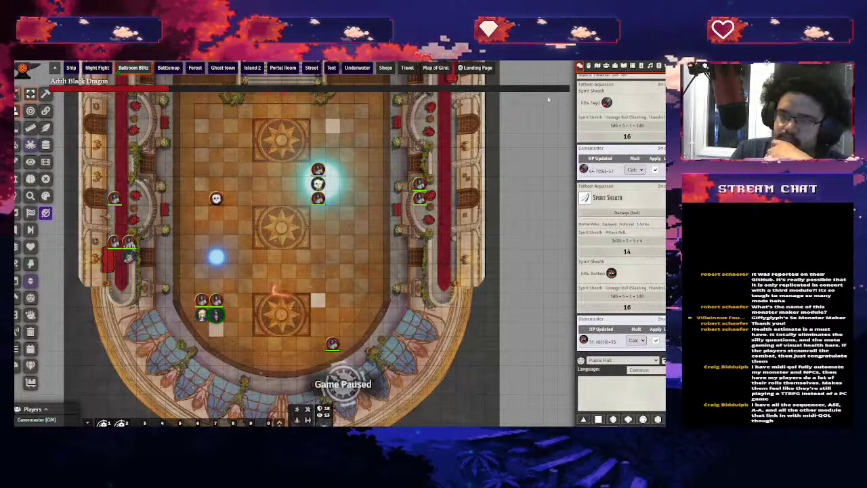
# View the Street scene from the Youtube scene folder
pyautogui.click(597, 65)
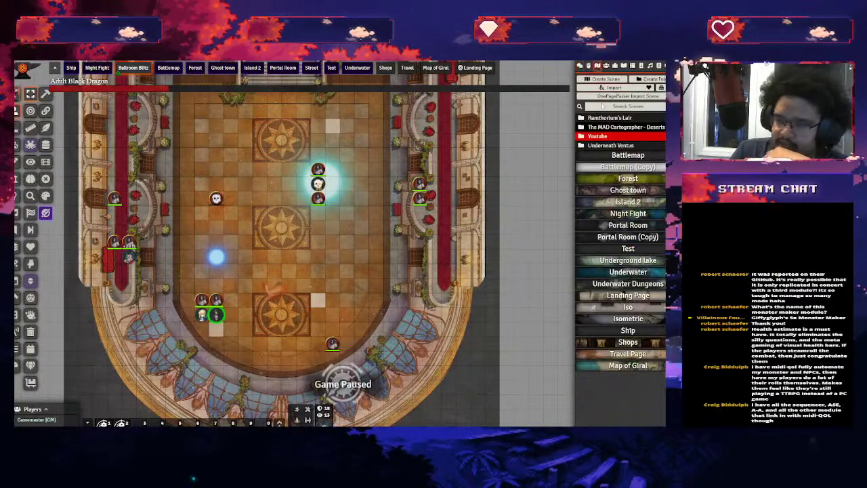
pyautogui.click(600, 136)
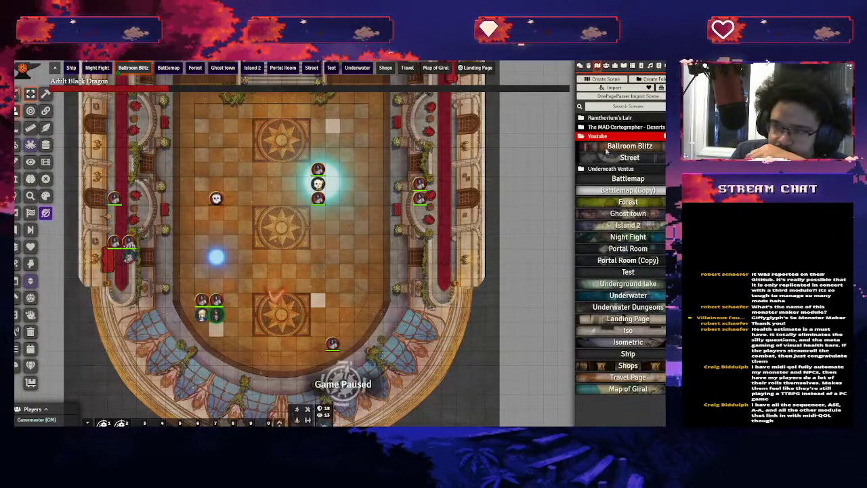
pyautogui.rightClick(630, 163)
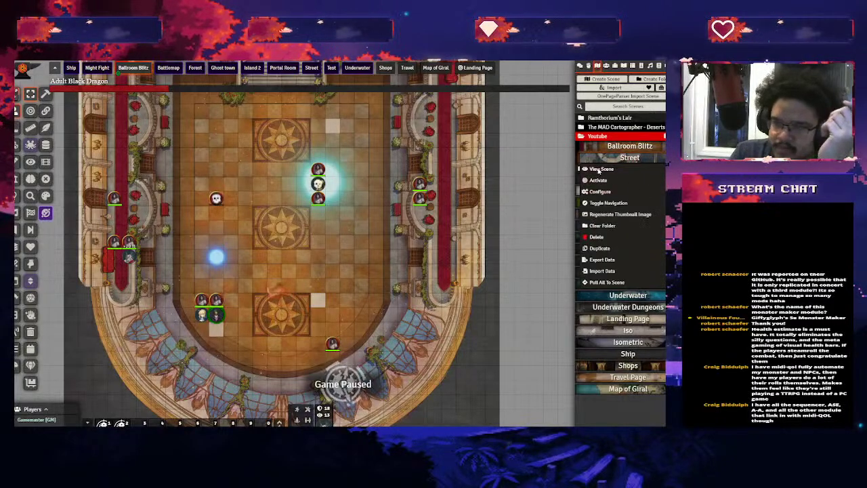
pyautogui.click(600, 171)
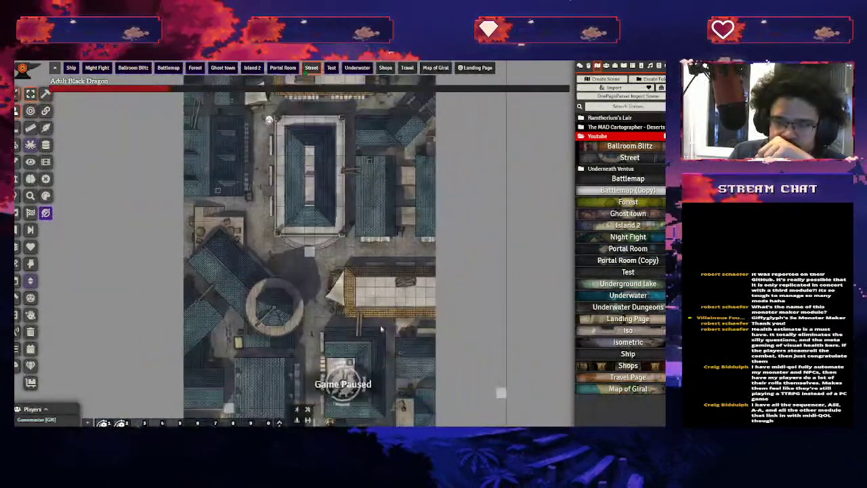
pyautogui.scroll(-5, 381, 328)
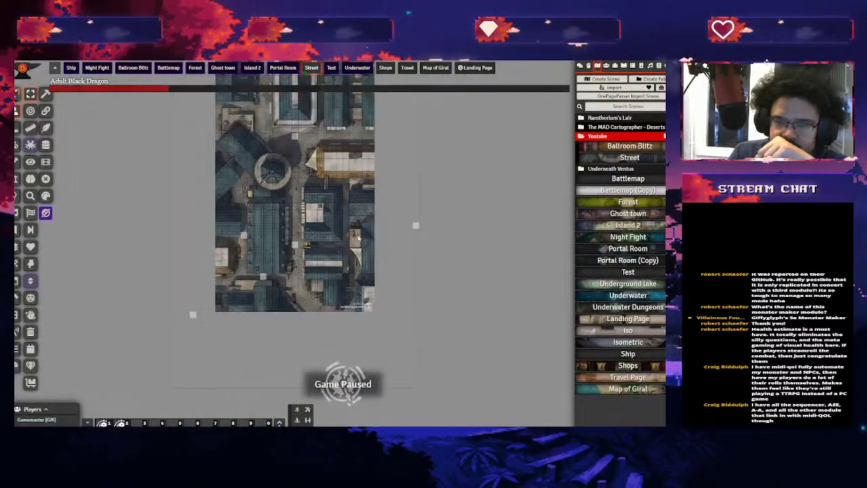
pyautogui.scroll(2, 357, 246)
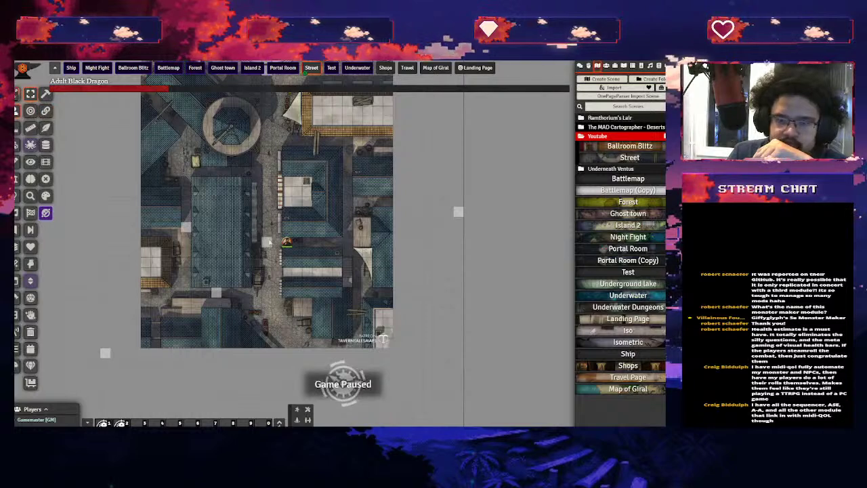
# Reposition the Guard token, placing it on the pale square tile in the street at the alley entrance
pyautogui.moveTo(287, 245); pyautogui.dragTo(149, 332)
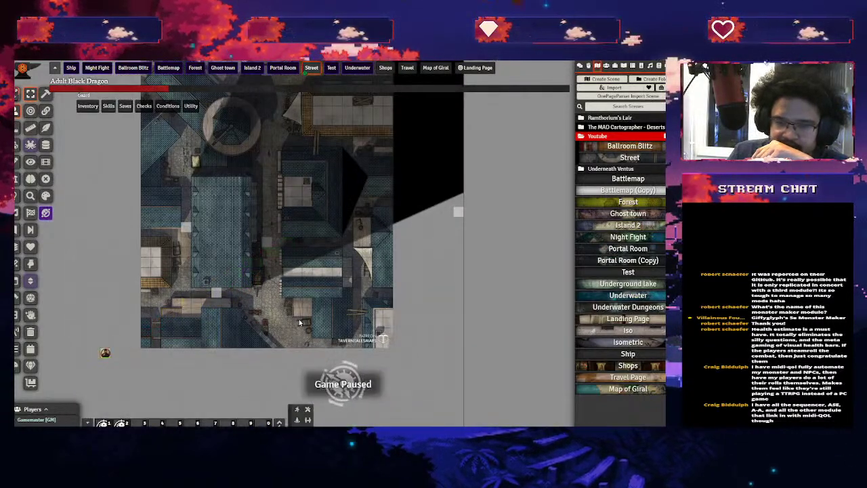
pyautogui.hotkey('ctrl', 'z')
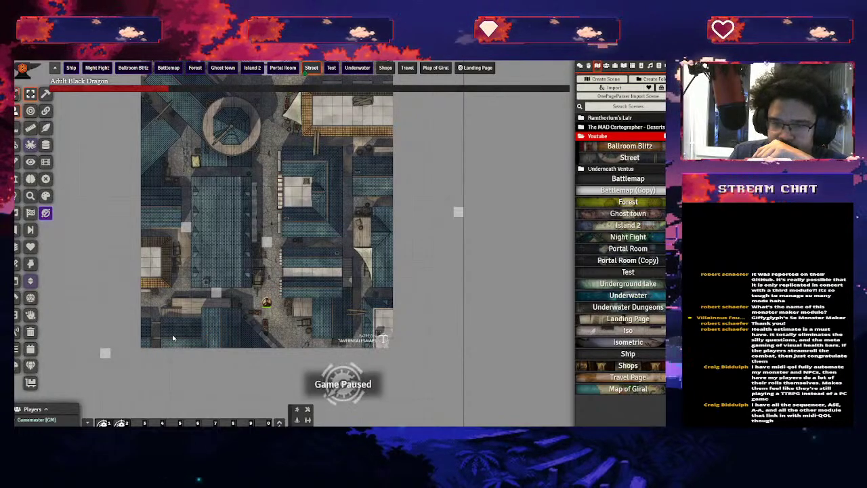
pyautogui.scroll(2, 323, 285)
pyautogui.scroll(1, 323, 285)
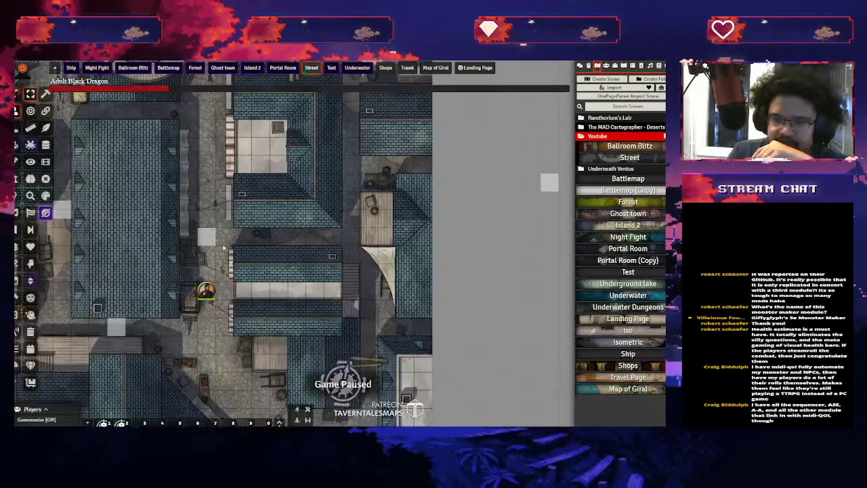
pyautogui.scroll(1, 269, 258)
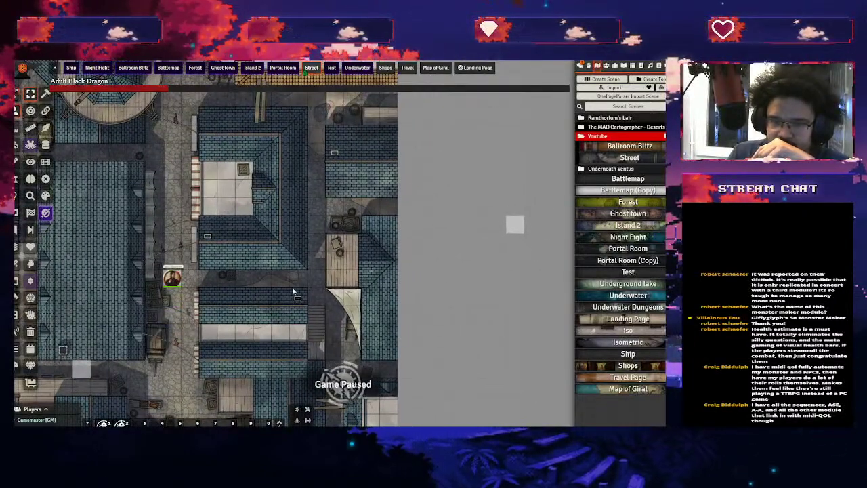
pyautogui.scroll(1, 293, 291)
pyautogui.scroll(1, 252, 278)
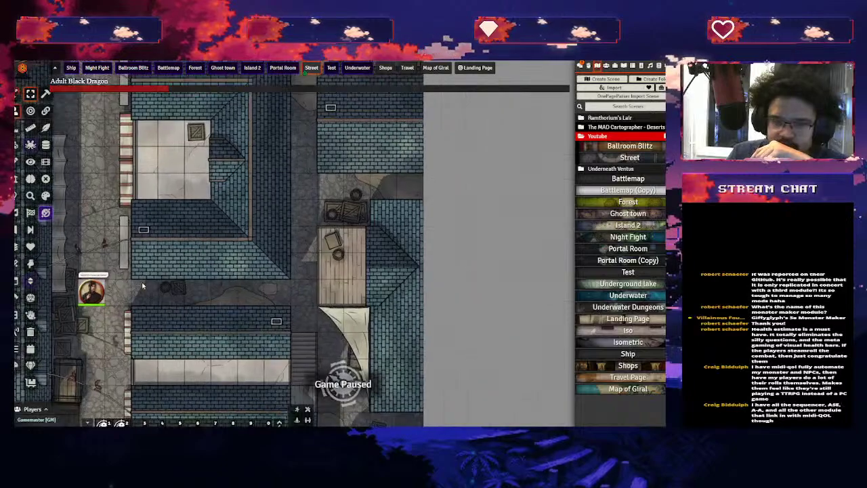
pyautogui.scroll(1, 161, 288)
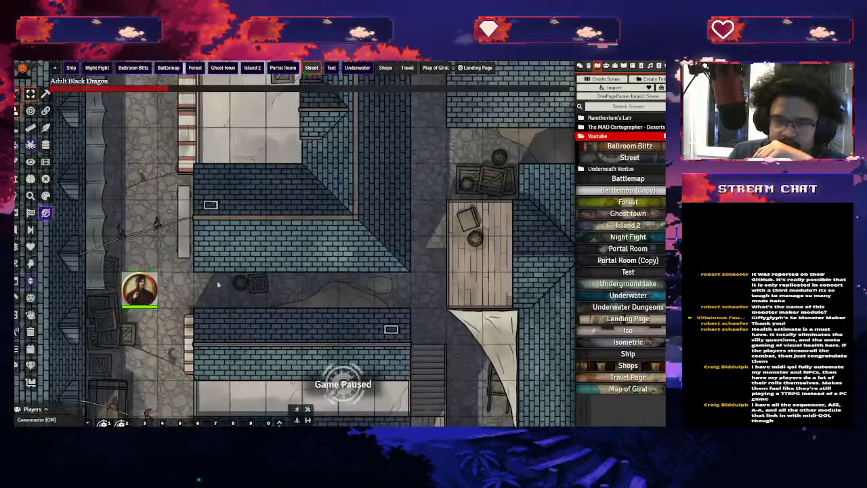
# Check the currently playing track in the playlists and examine the Guard's messages in the chat log
pyautogui.scroll(-3, 161, 288)
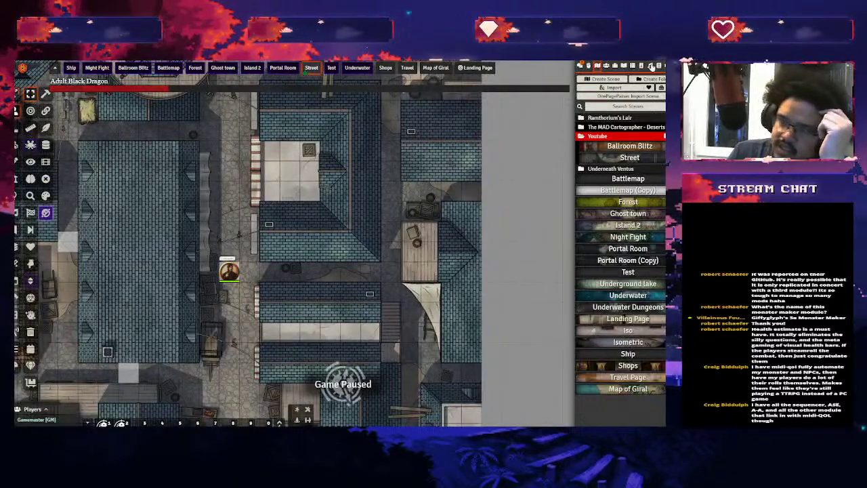
pyautogui.click(651, 66)
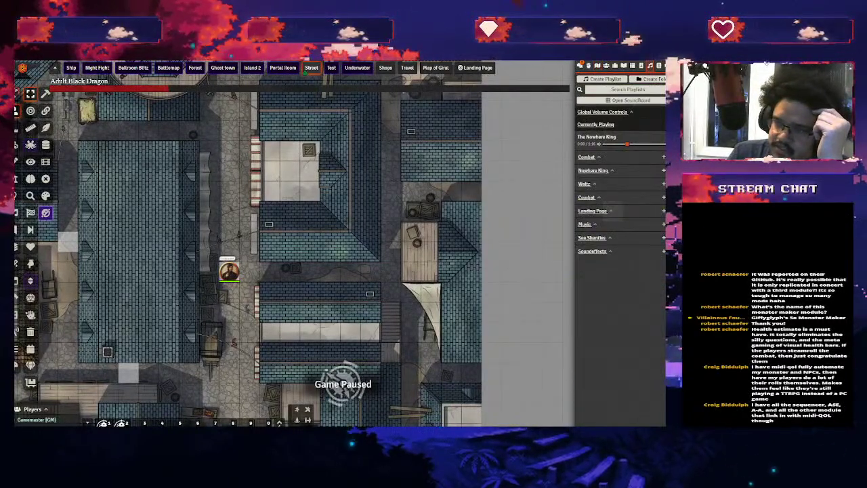
pyautogui.click(647, 138)
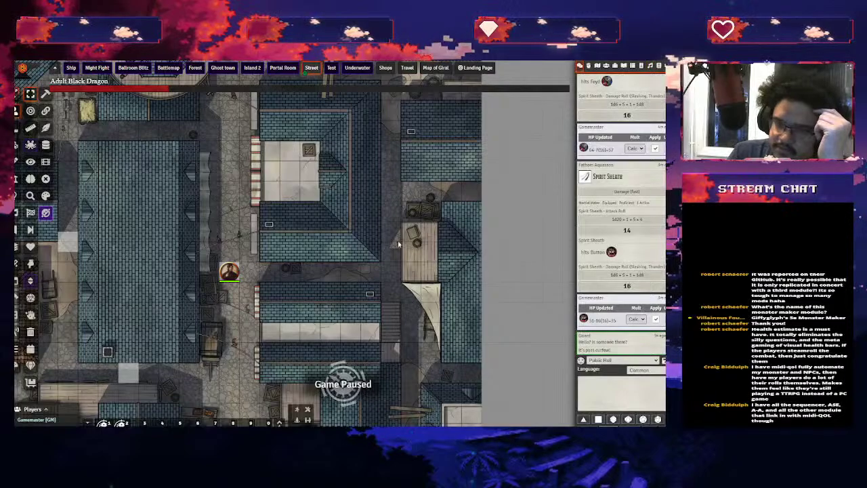
pyautogui.scroll(3, 343, 248)
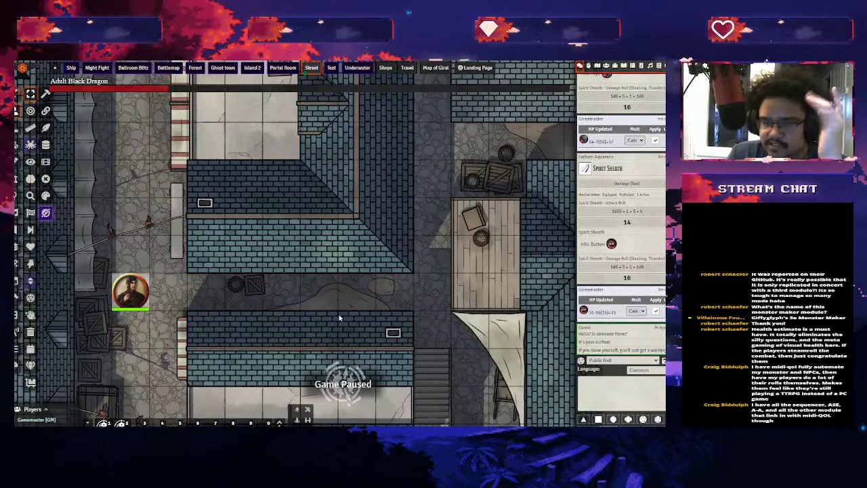
pyautogui.scroll(-3, 338, 316)
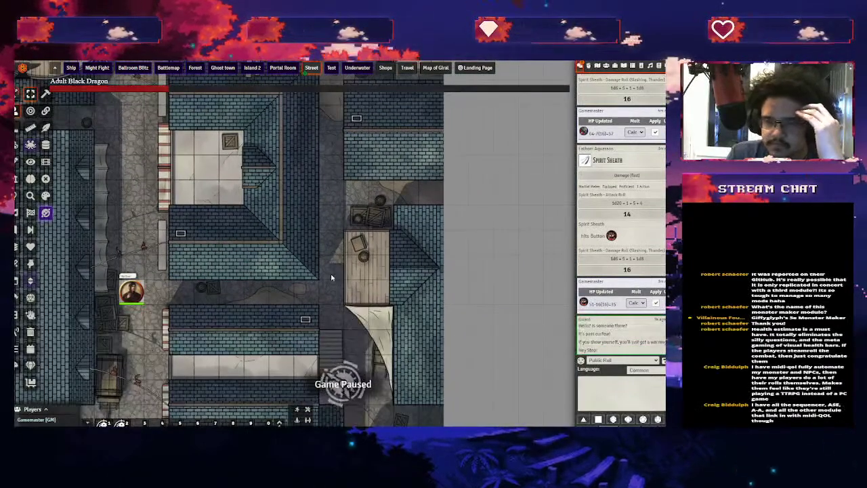
pyautogui.scroll(-1, 332, 278)
pyautogui.scroll(1, 235, 282)
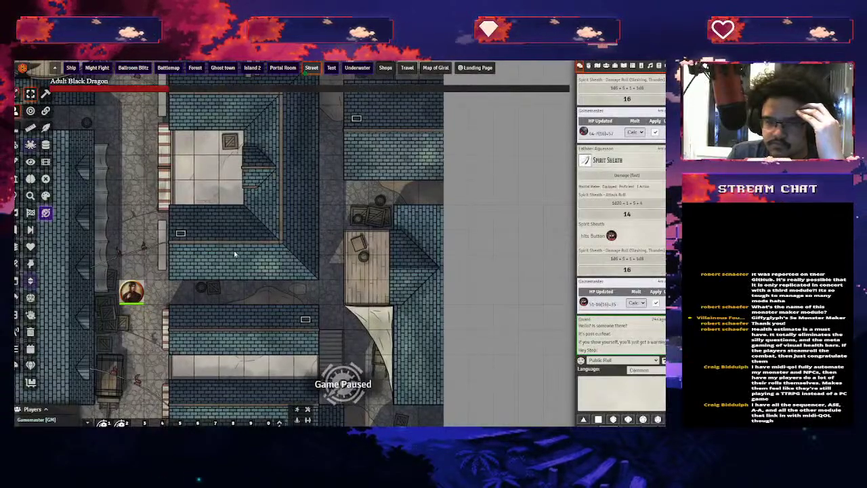
# Open the trigger action list of the tile beneath the Guard token on the Street scene
pyautogui.scroll(-3, 238, 257)
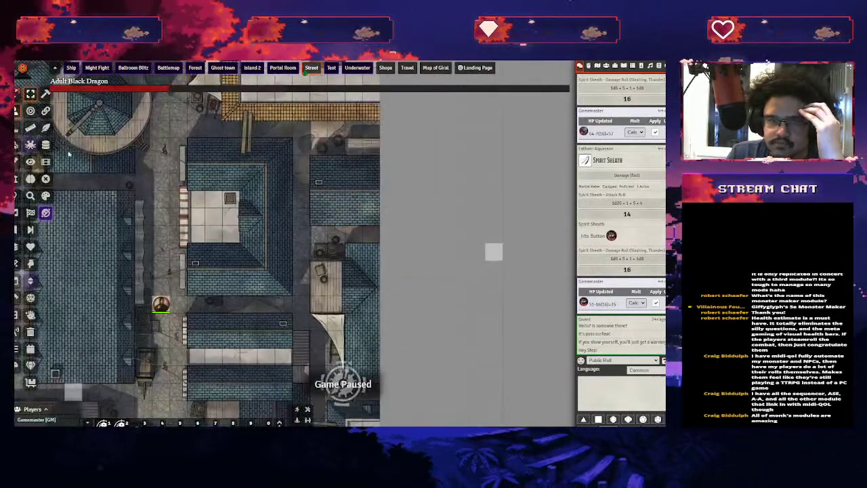
pyautogui.click(17, 150)
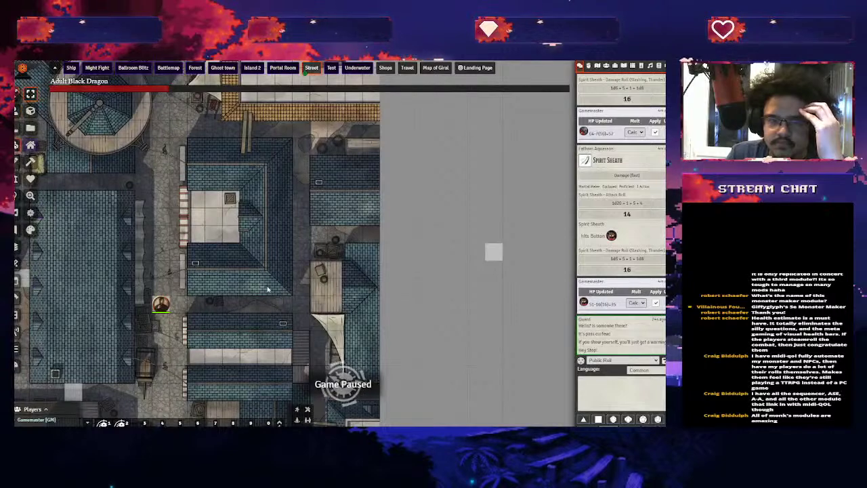
pyautogui.doubleClick(160, 305)
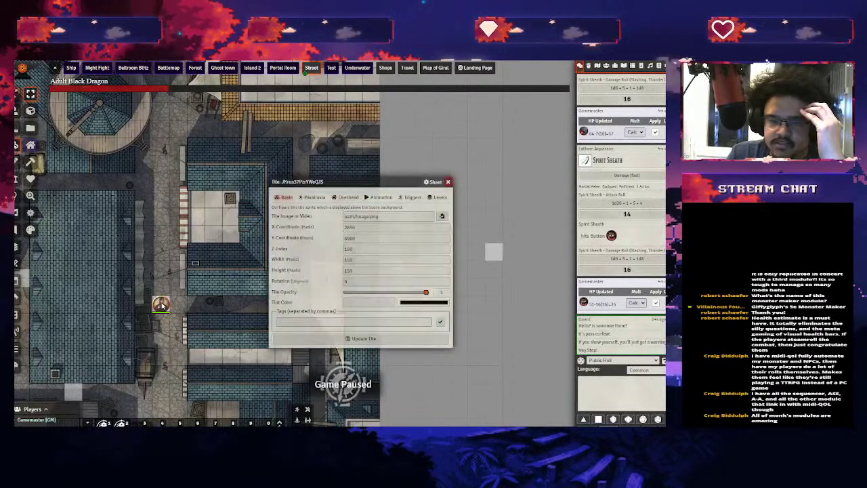
pyautogui.click(420, 198)
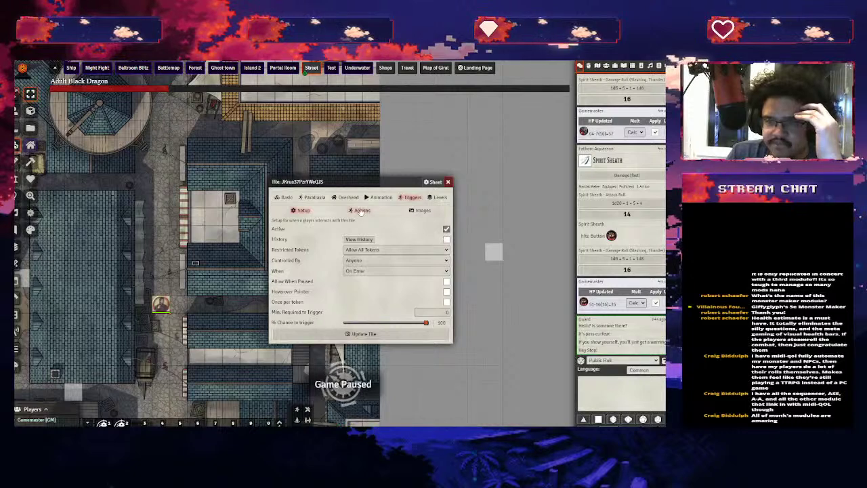
pyautogui.click(359, 210)
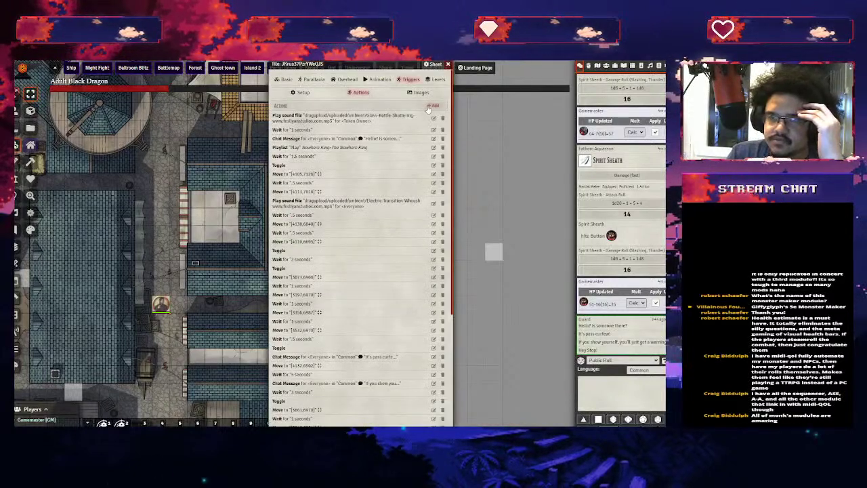
# Review the action types available for a new trigger on this tile, discarding the new action and closing the tile configuration
pyautogui.doubleClick(286, 253)
pyautogui.click(324, 247)
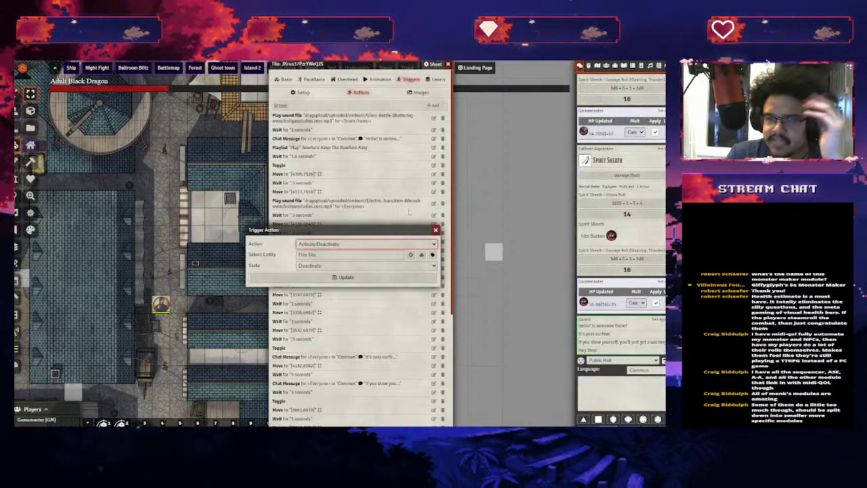
pyautogui.click(435, 230)
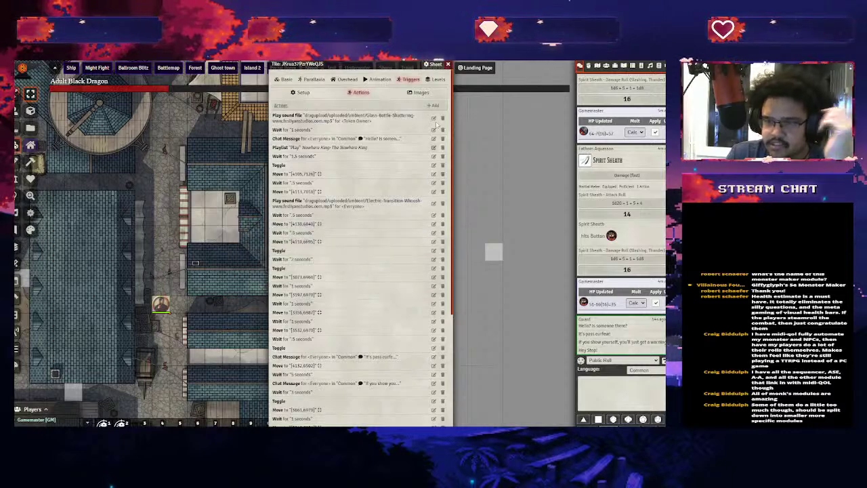
pyautogui.click(448, 66)
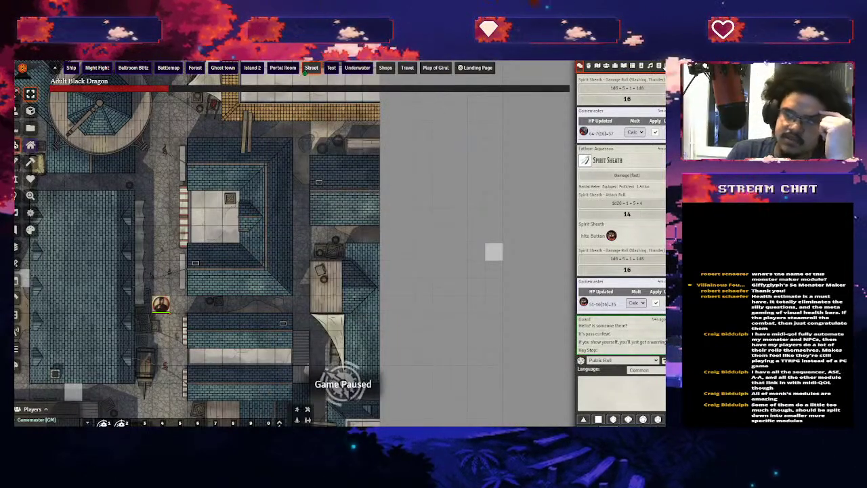
# Look through the module settings list for the Monk's modules, closing the settings without changes
pyautogui.click(659, 65)
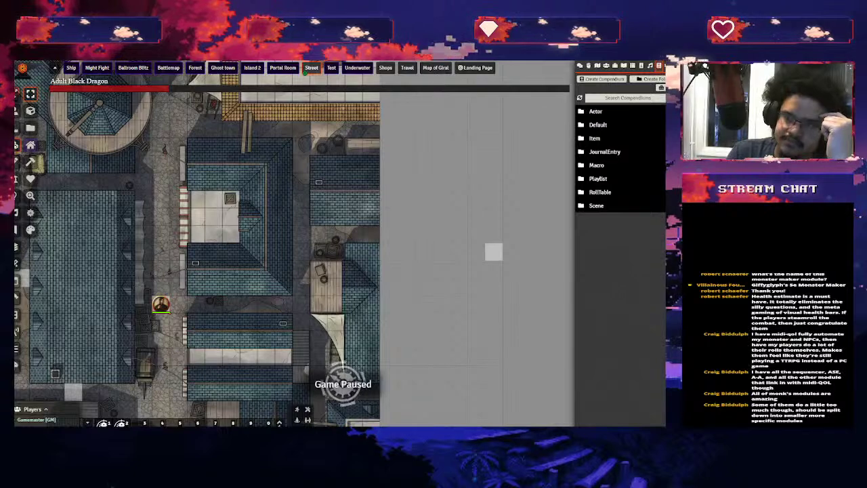
pyautogui.click(659, 65)
pyautogui.click(631, 166)
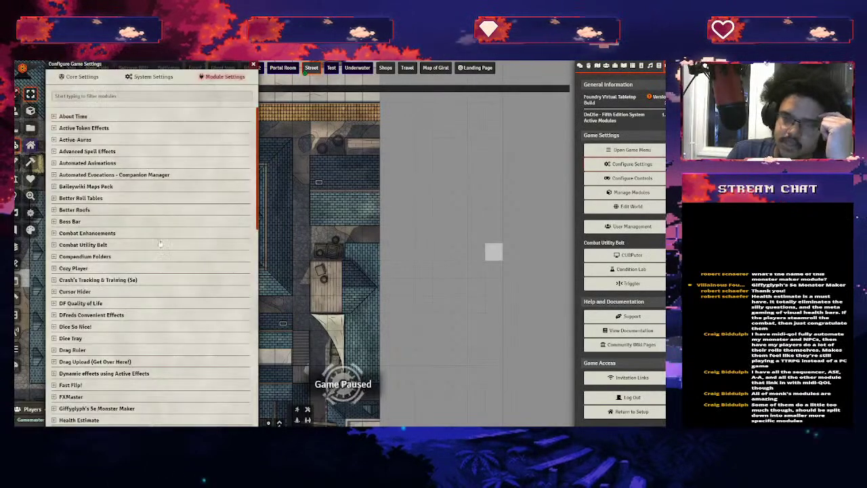
pyautogui.scroll(-10, 105, 300)
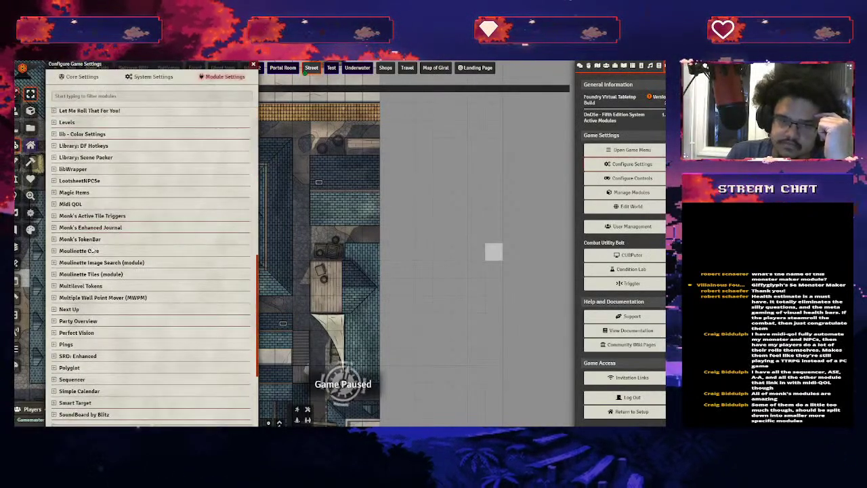
pyautogui.click(95, 241)
pyautogui.click(95, 241)
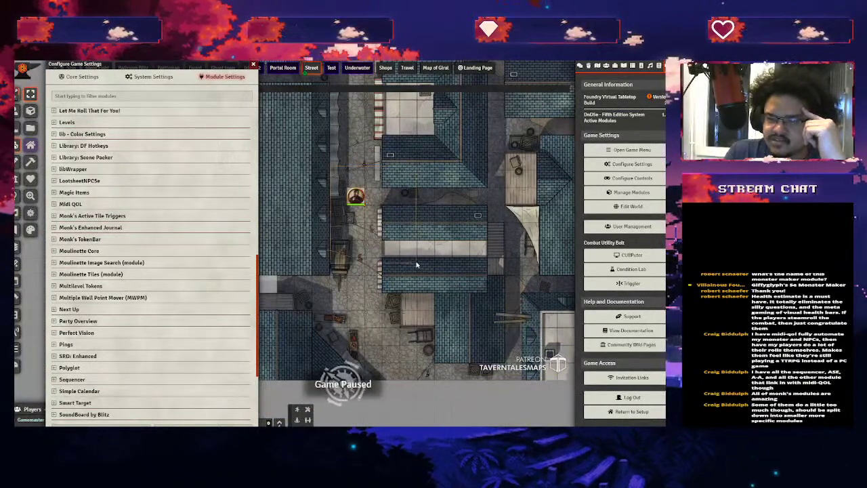
pyautogui.click(250, 64)
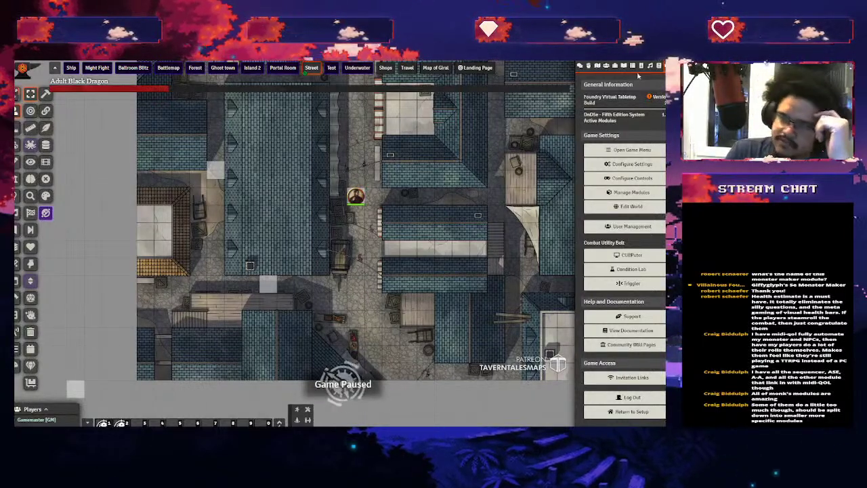
# Review the ability, saving throw and skill options in a roll request for the Guard token, closing it without sending
pyautogui.click(659, 65)
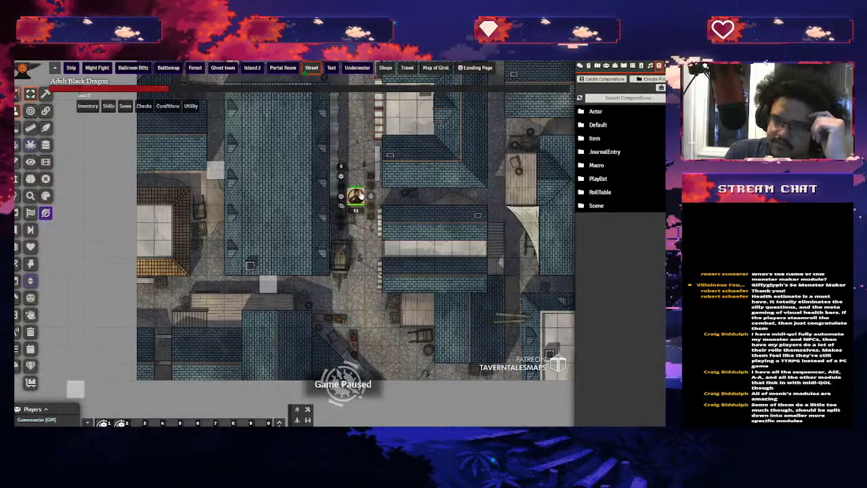
pyautogui.rightClick(355, 195)
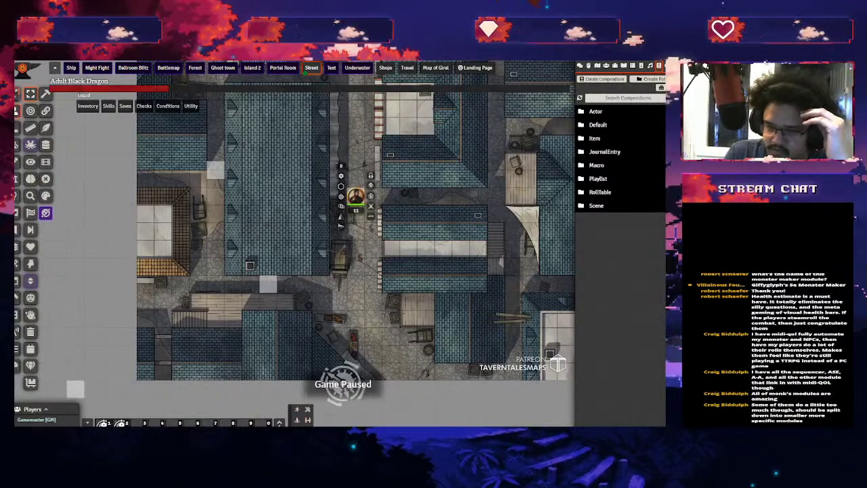
pyautogui.click(305, 413)
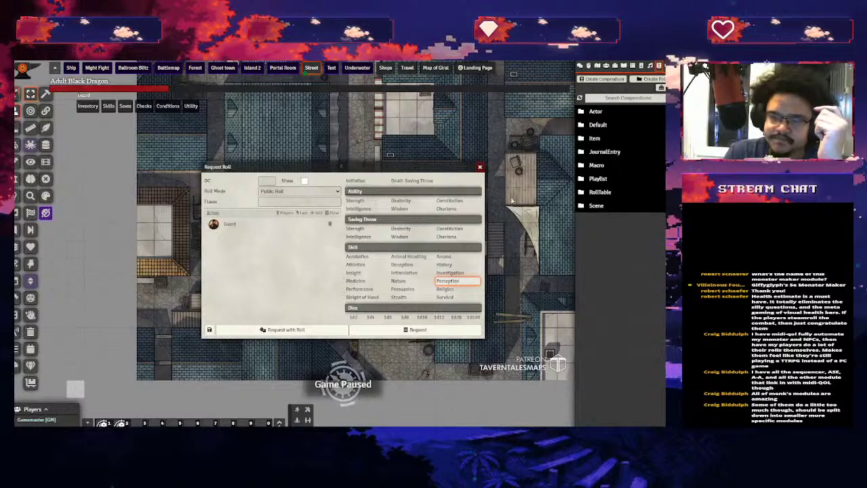
pyautogui.click(480, 168)
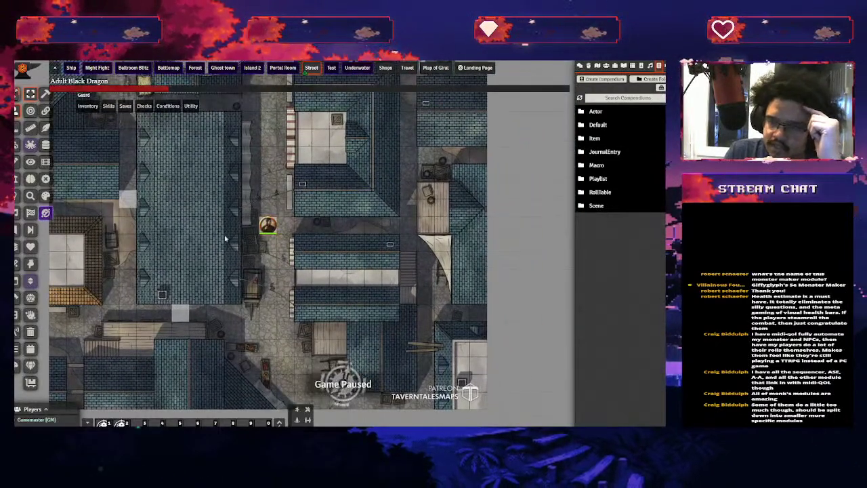
# Move the Guard token east off the trigger tile into the alley between the buildings
pyautogui.press('Right')
pyautogui.press('Right')
pyautogui.press('Right')
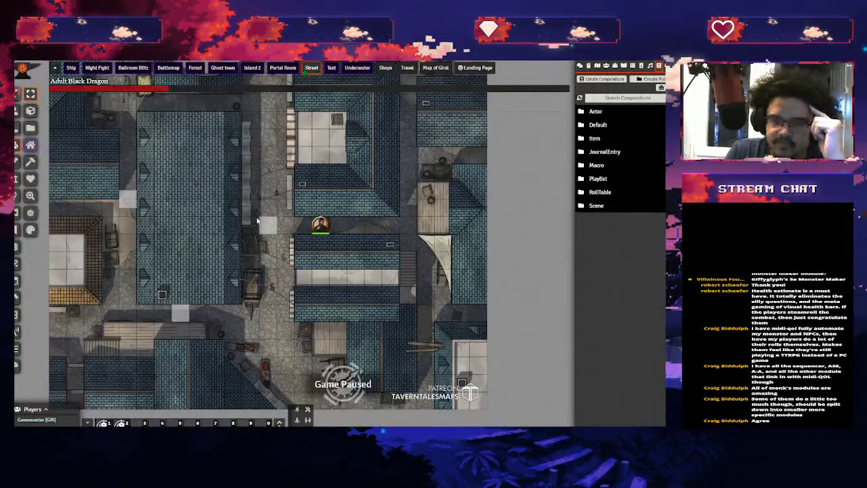
# Start a new Request Roll action on the street trigger tile, requesting a Dexterity roll with DC 15
pyautogui.doubleClick(267, 225)
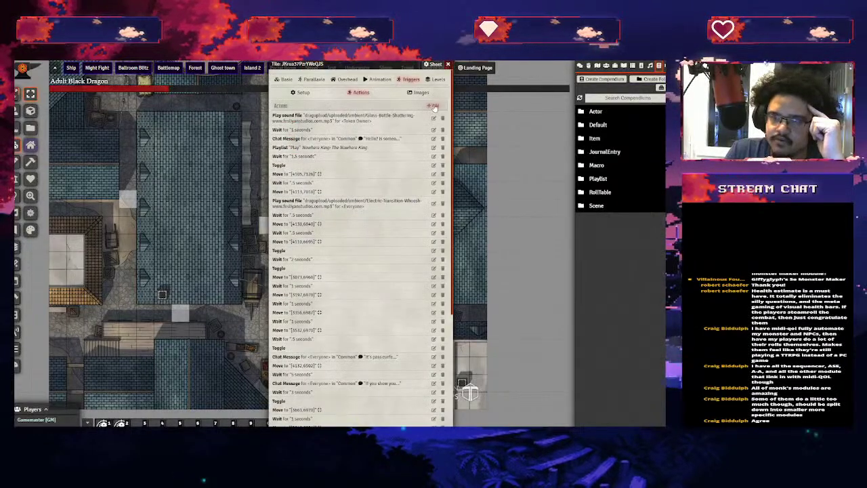
pyautogui.click(435, 106)
pyautogui.click(380, 244)
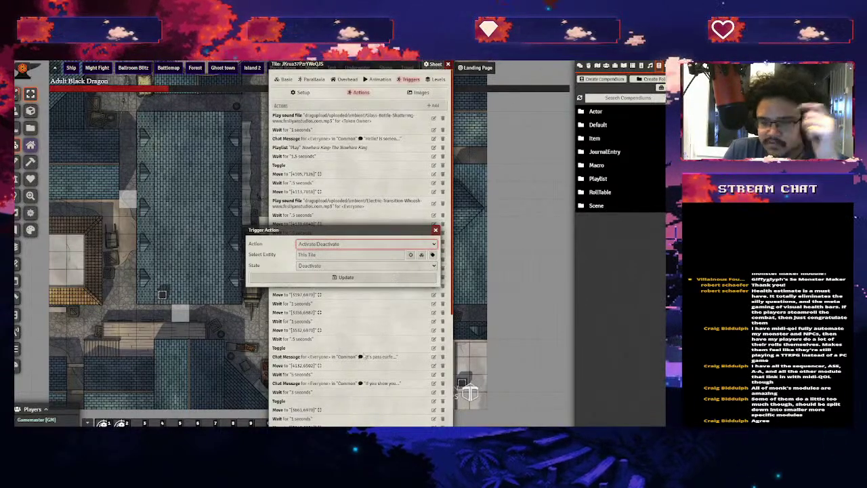
pyautogui.click(325, 370)
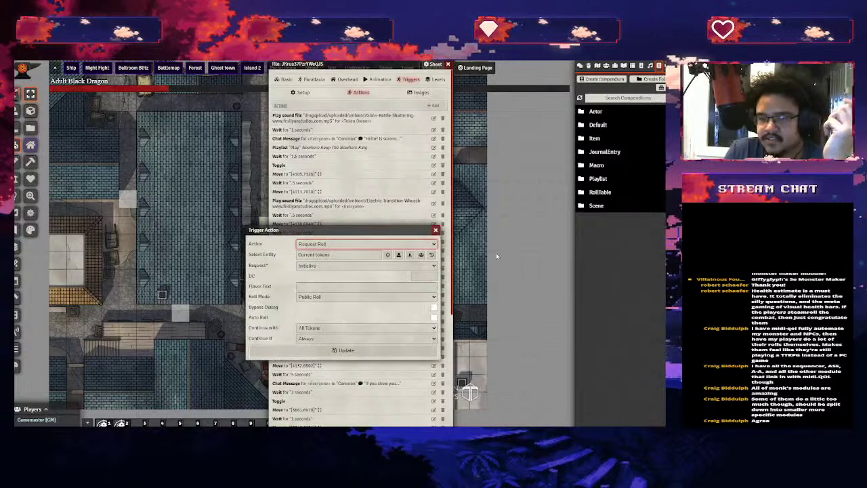
pyautogui.click(395, 266)
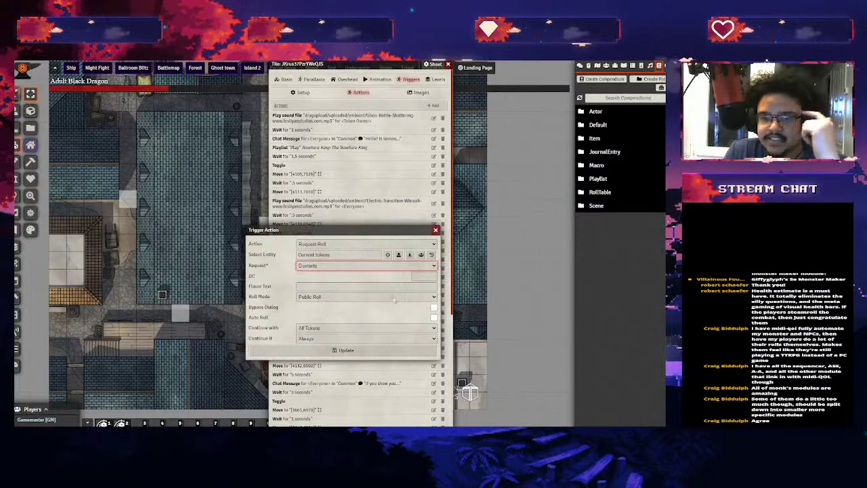
pyautogui.click(424, 277)
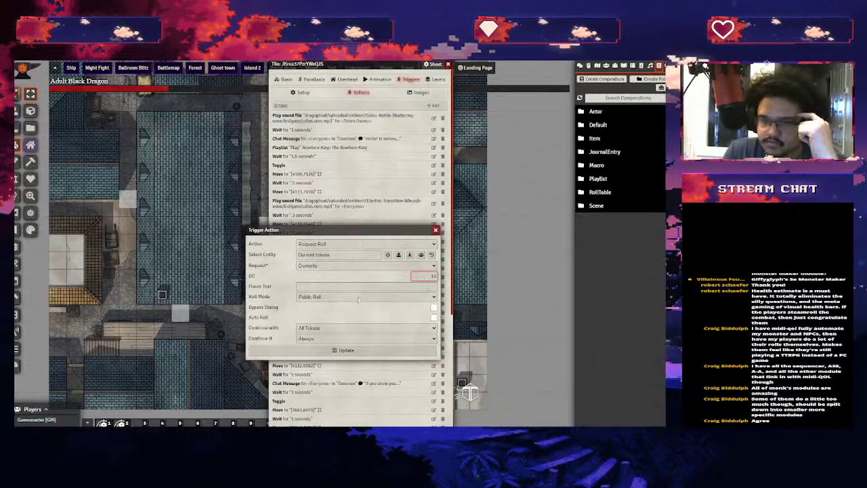
# Set the roll mode to Private Roll, Results Hidden and continue with Tokens that Fail, discarding the action without saving
pyautogui.click(337, 298)
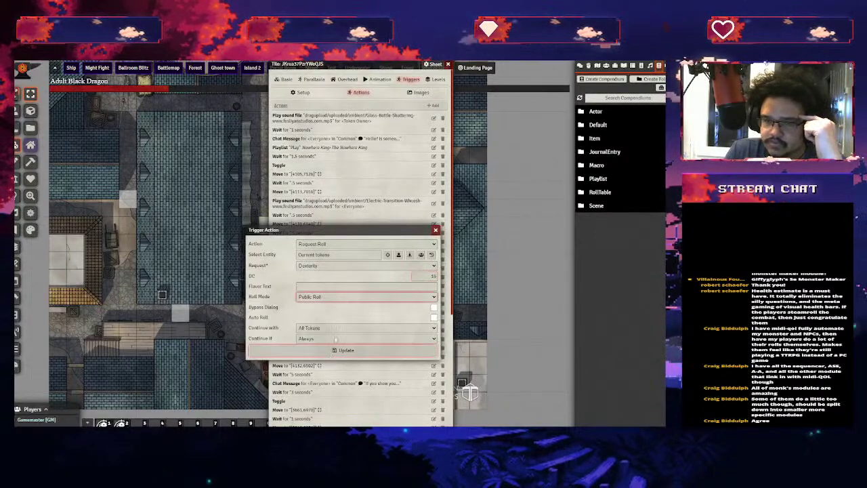
pyautogui.click(332, 318)
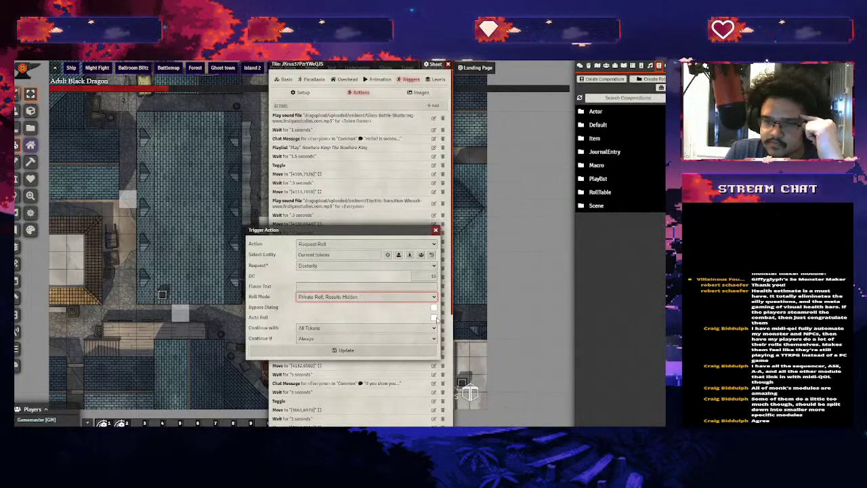
pyautogui.click(299, 329)
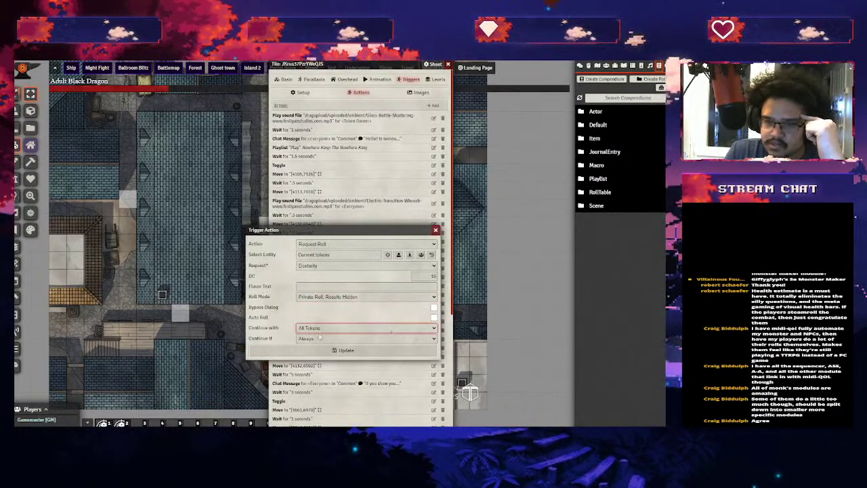
pyautogui.click(352, 328)
pyautogui.click(353, 346)
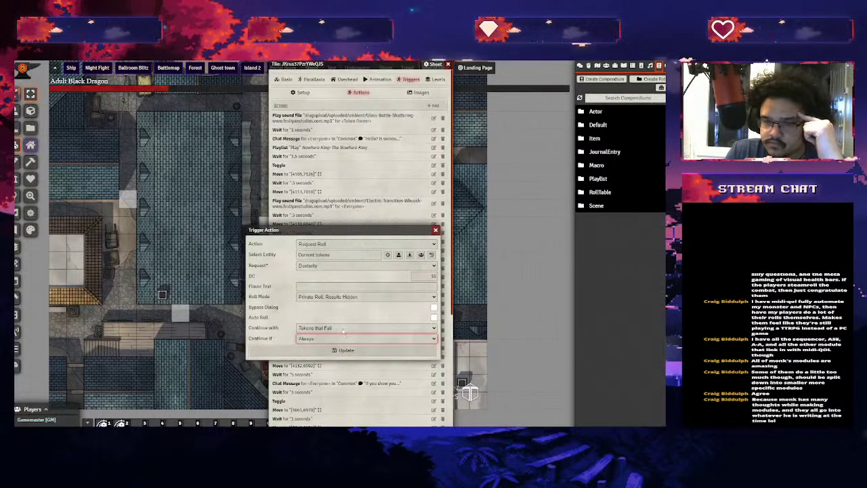
pyautogui.click(296, 312)
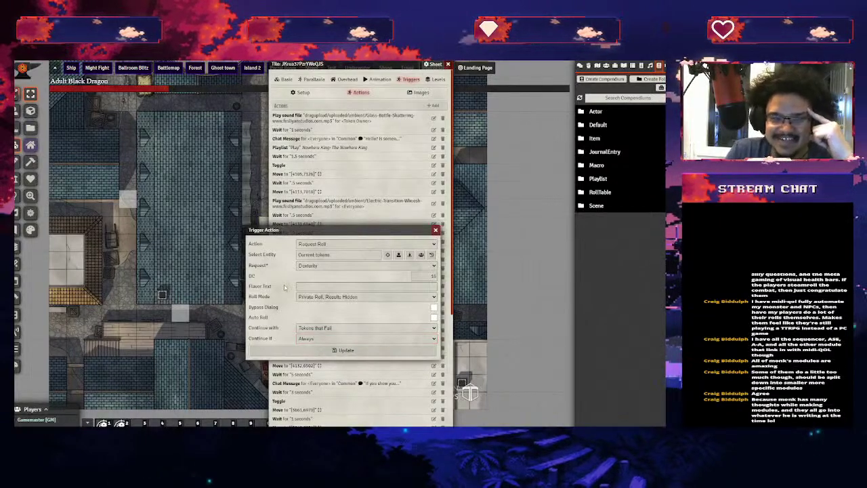
pyautogui.click(436, 232)
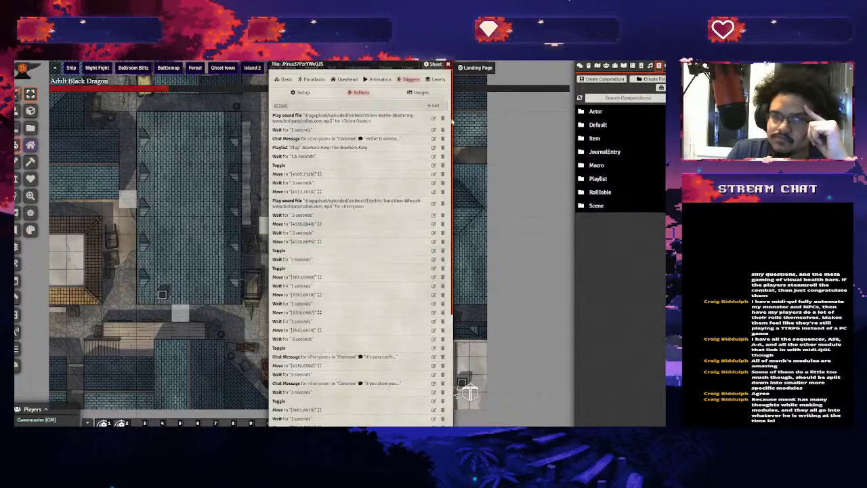
pyautogui.click(435, 105)
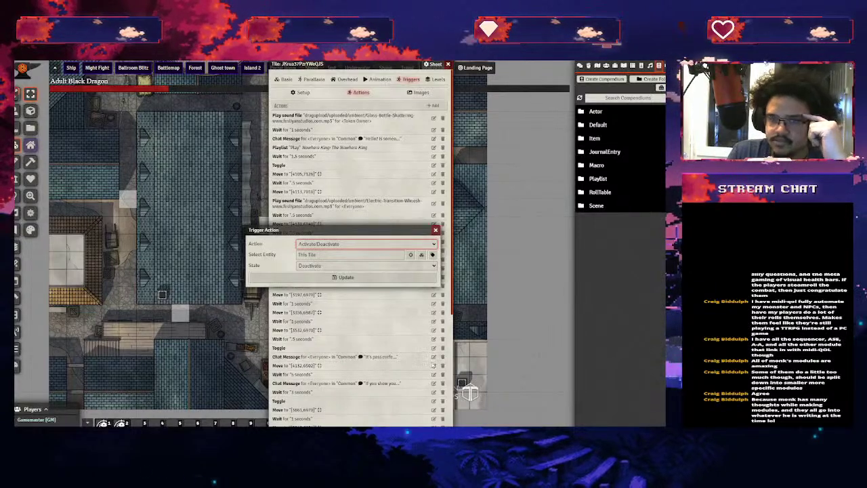
pyautogui.click(435, 231)
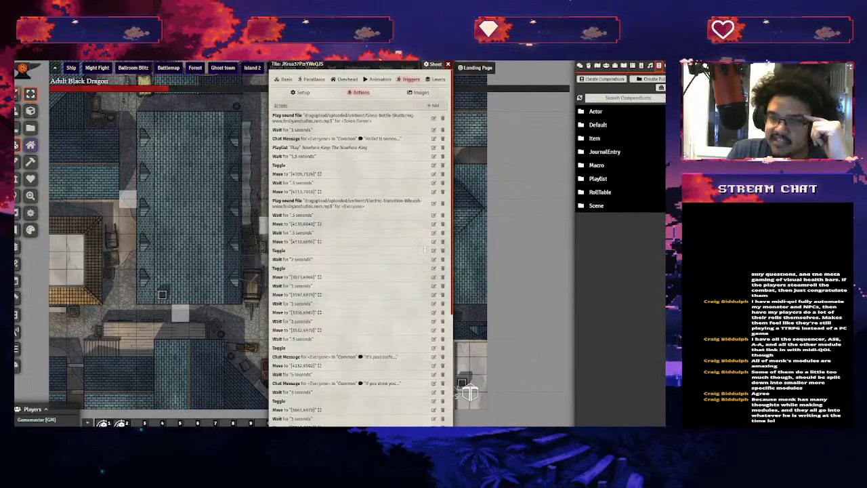
pyautogui.click(447, 65)
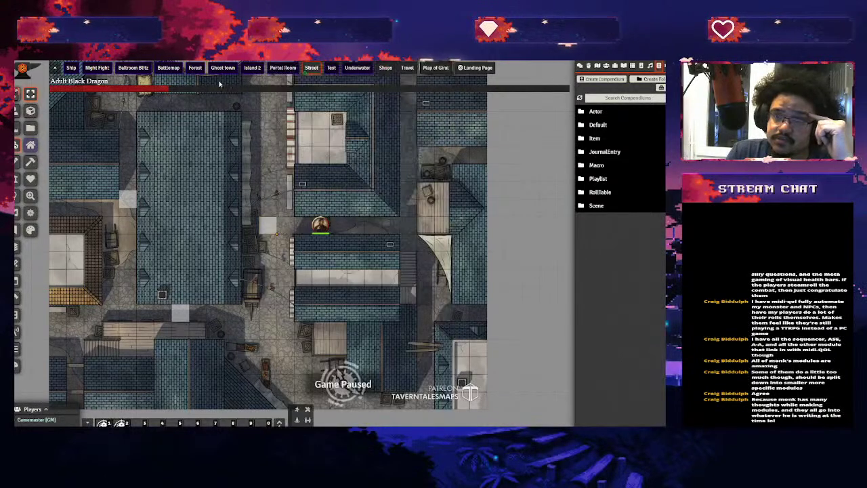
# Switch to the Battlemap scene and frame the character tokens around the room nearest the map's east side
pyautogui.click(166, 70)
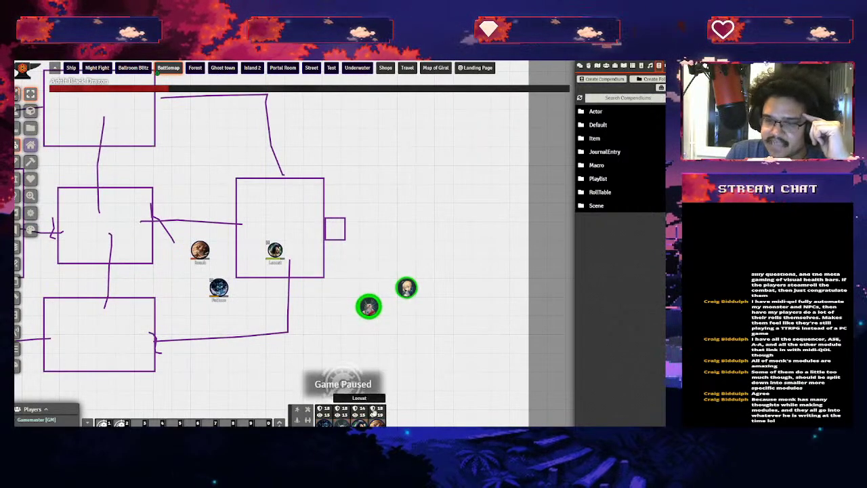
pyautogui.scroll(-3, 418, 354)
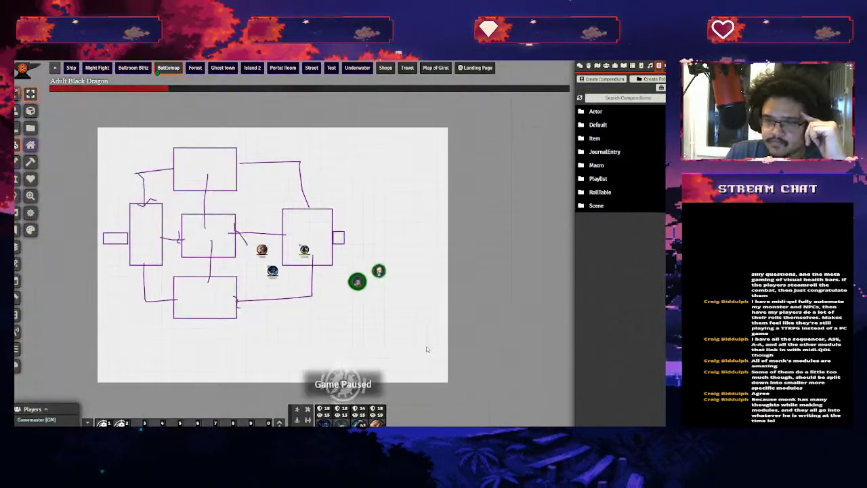
pyautogui.scroll(2, 431, 347)
pyautogui.scroll(2, 431, 347)
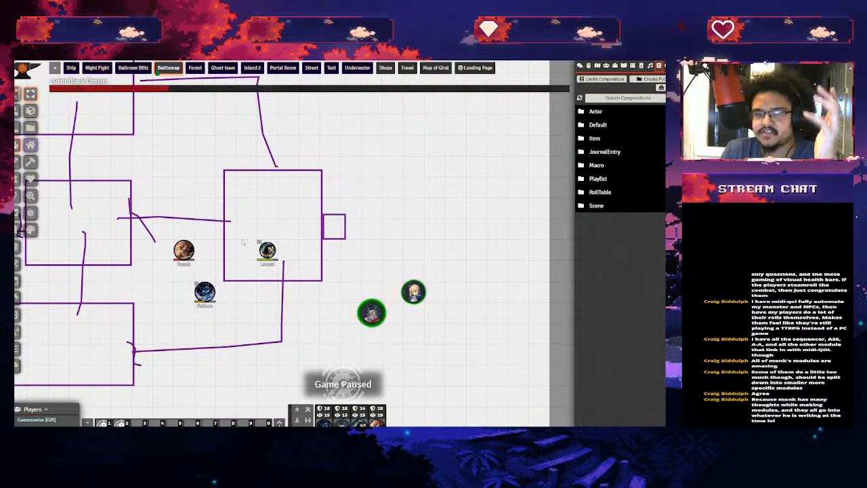
# Delete the blue token southwest of the room nearest the map's east side and undo the deletion
pyautogui.click(205, 291)
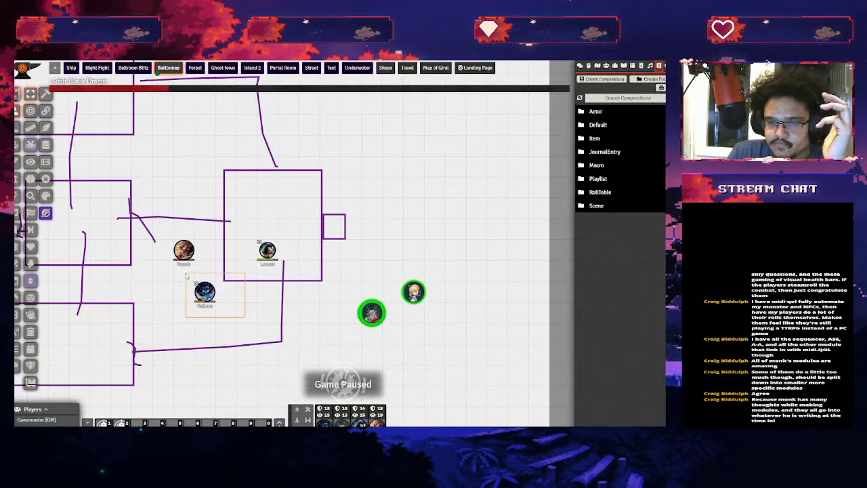
pyautogui.press('Delete')
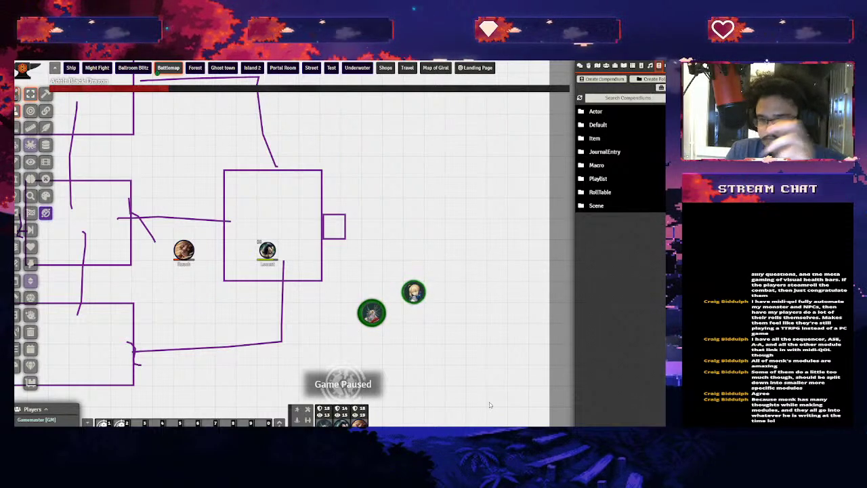
pyautogui.hotkey('ctrl', 'z')
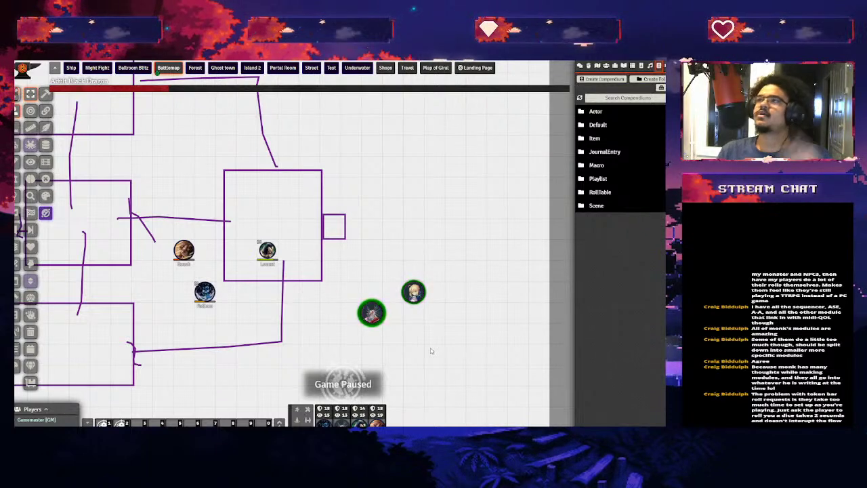
pyautogui.scroll(-5, 344, 249)
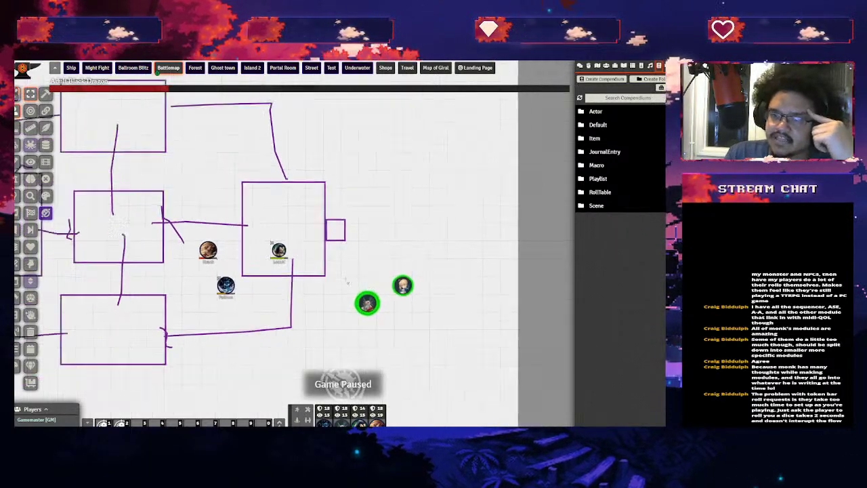
pyautogui.scroll(-2, 316, 238)
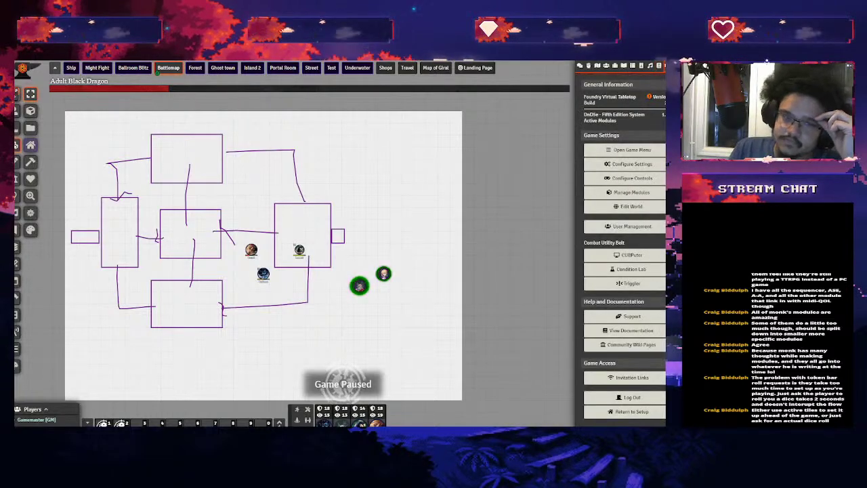
pyautogui.scroll(5, 327, 301)
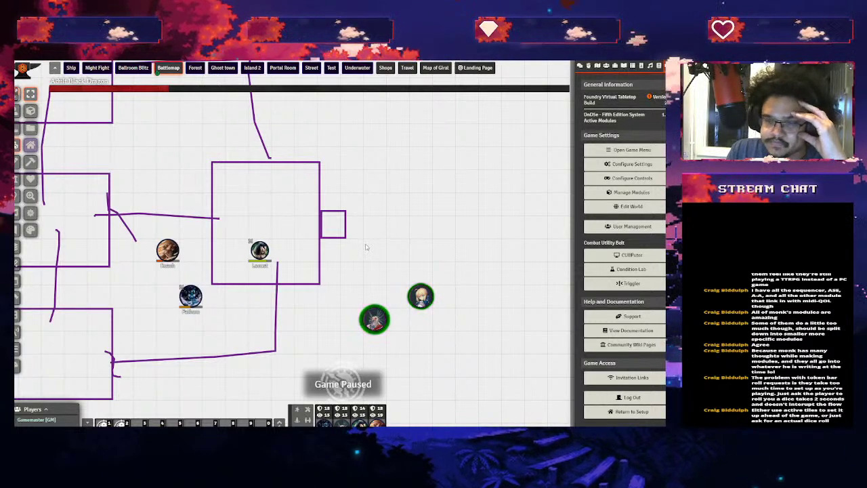
pyautogui.scroll(-1, 366, 256)
pyautogui.scroll(-1, 368, 257)
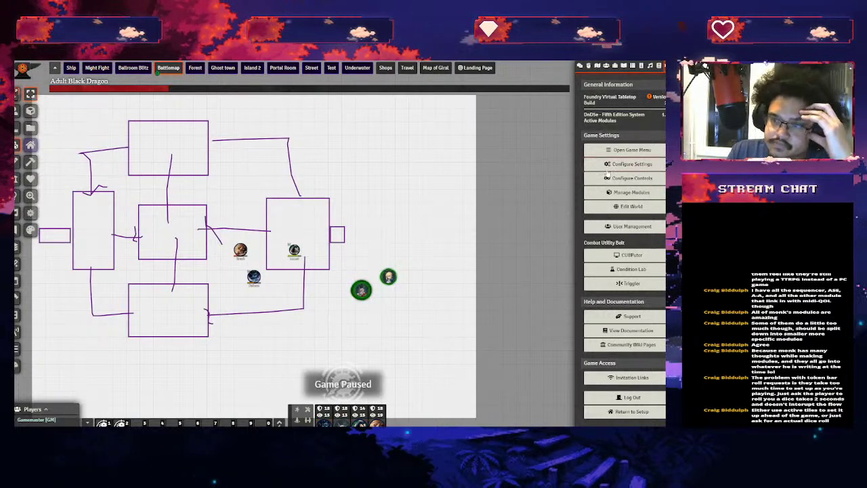
# Look at the Monk's Enhanced Journal options in the module settings and close the settings window
pyautogui.click(632, 164)
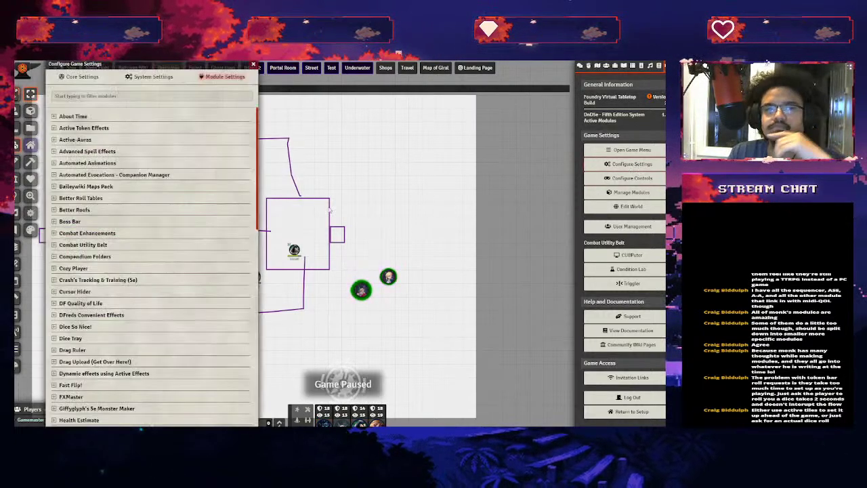
pyautogui.scroll(-10, 221, 274)
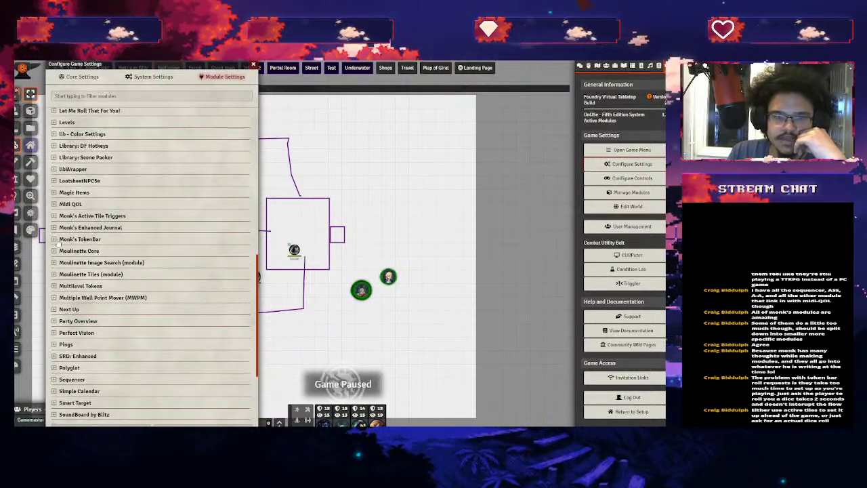
pyautogui.click(76, 228)
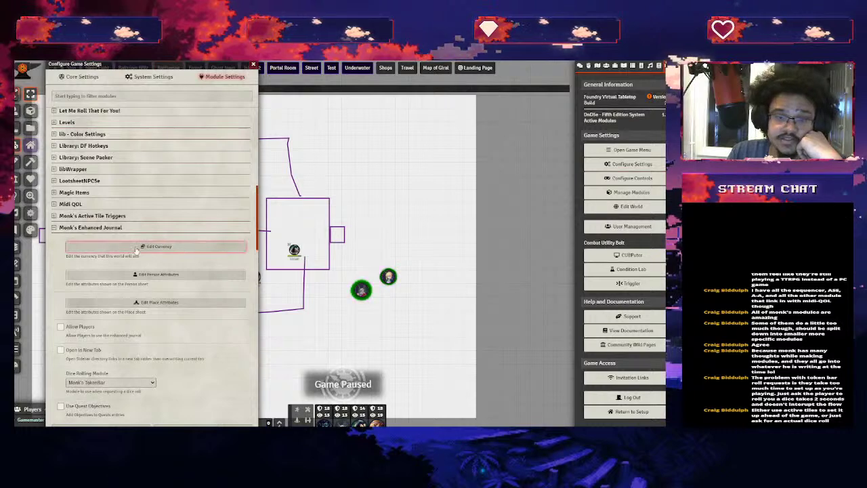
pyautogui.click(90, 228)
pyautogui.click(91, 229)
pyautogui.click(91, 228)
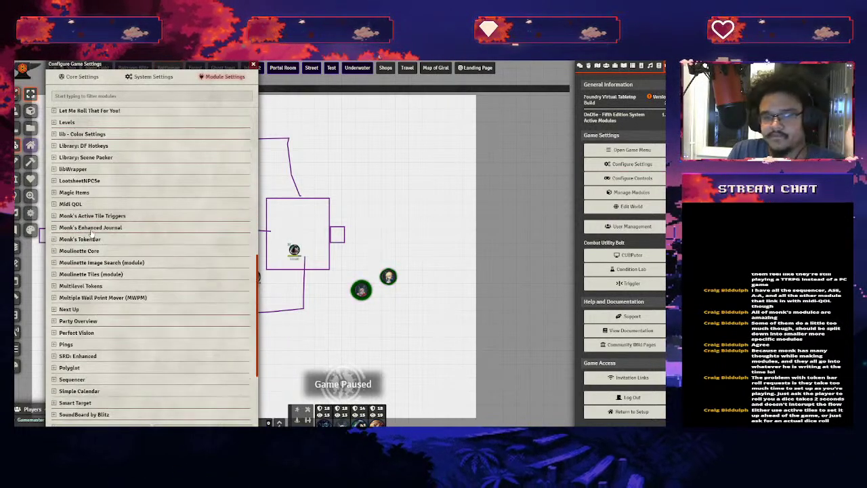
pyautogui.click(128, 229)
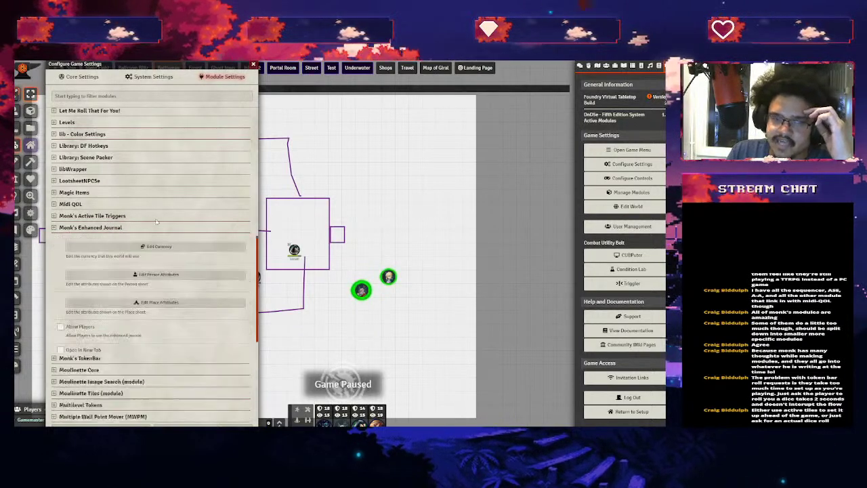
pyautogui.click(254, 66)
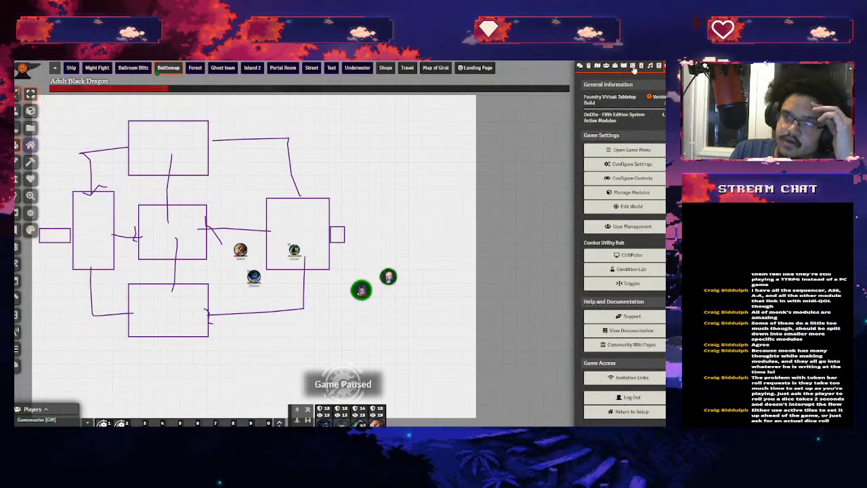
# Create a new journal entry named Handout A with the type Enhanced Journal Entry
pyautogui.click(623, 67)
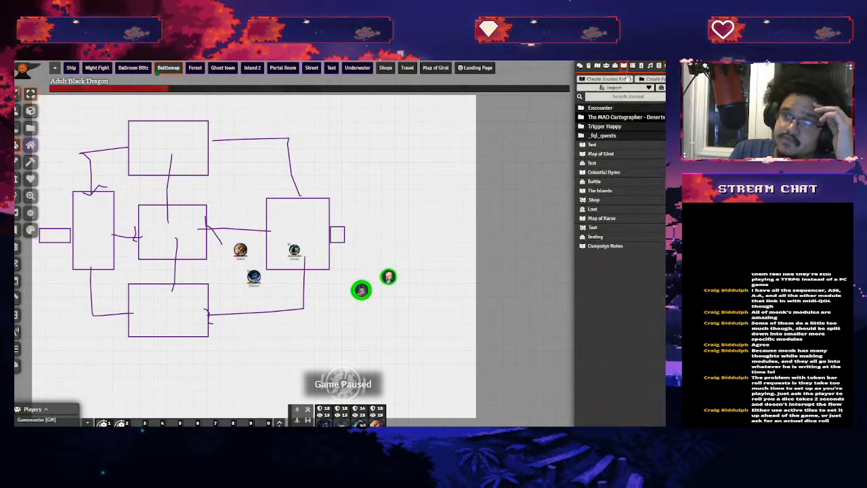
pyautogui.click(597, 80)
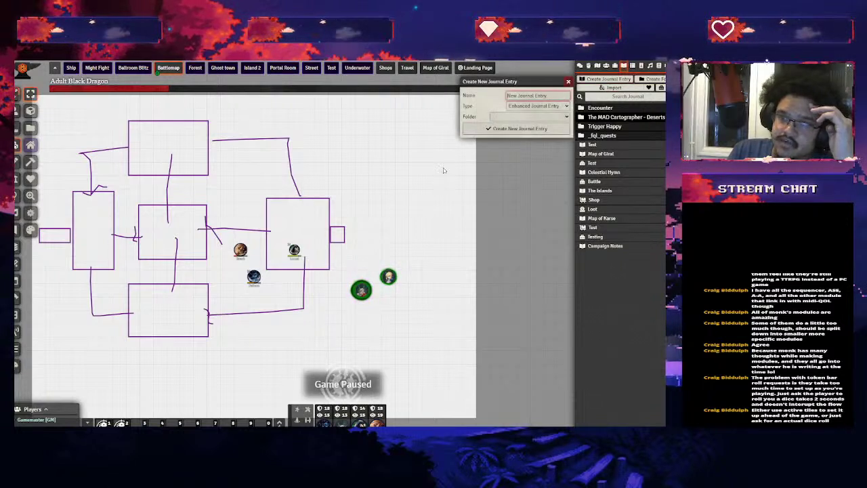
pyautogui.press('Tab')
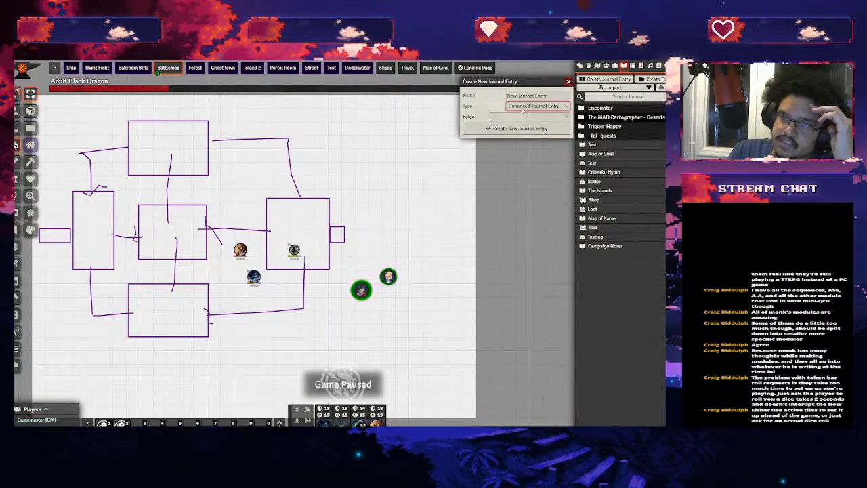
pyautogui.click(537, 95)
pyautogui.write('I')
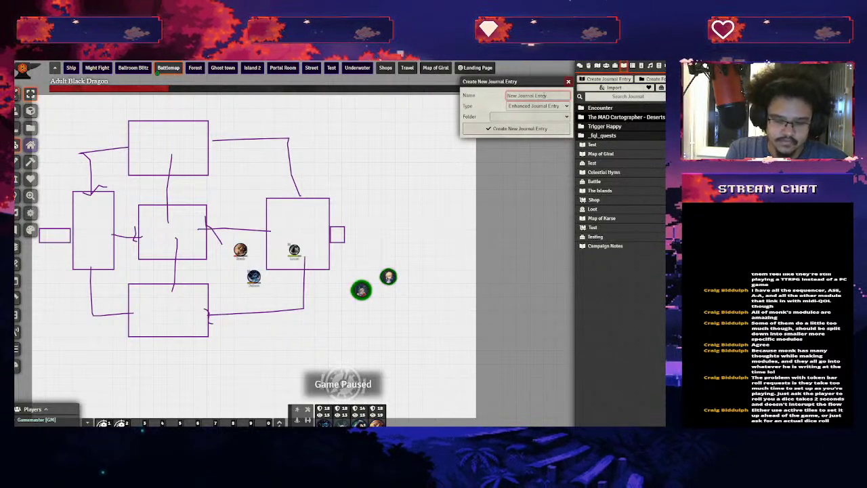
pyautogui.write('andout A')
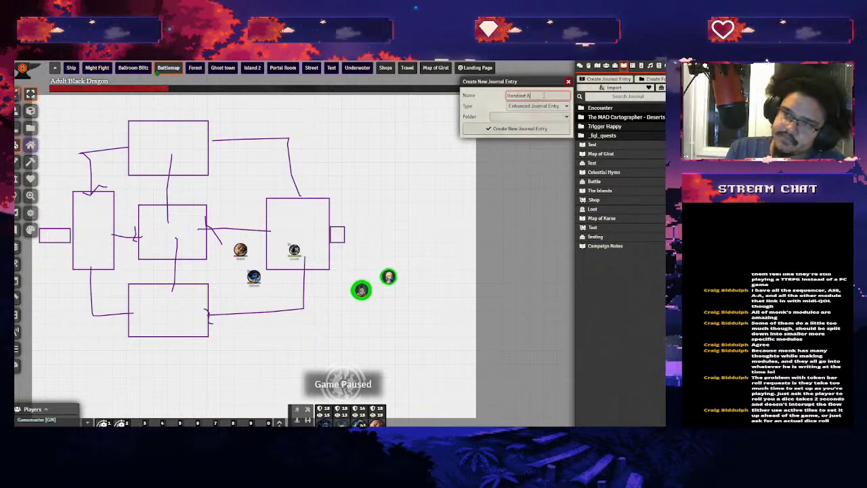
pyautogui.click(530, 128)
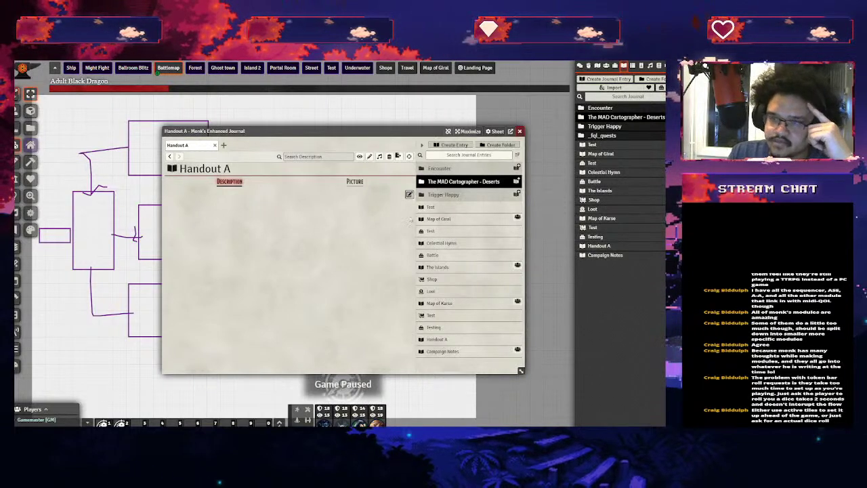
# View the Map of Giral and Shop entries in the Enhanced Journal and return to Handout A
pyautogui.click(438, 218)
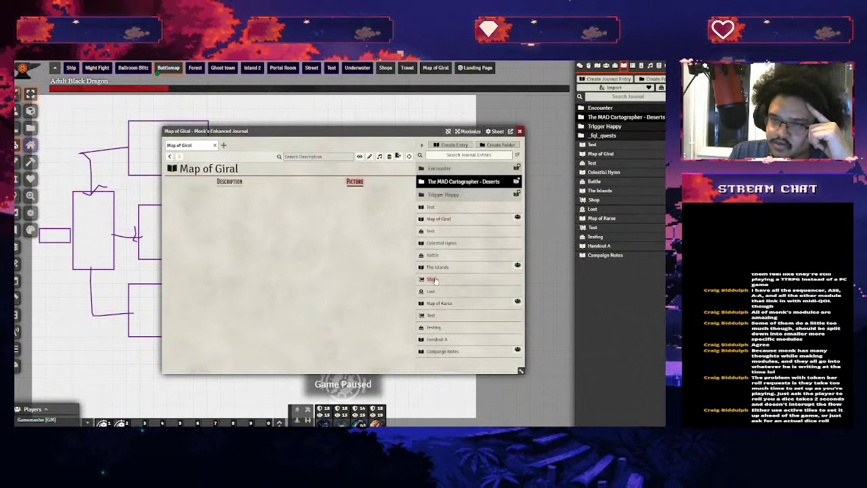
pyautogui.click(435, 280)
pyautogui.click(437, 339)
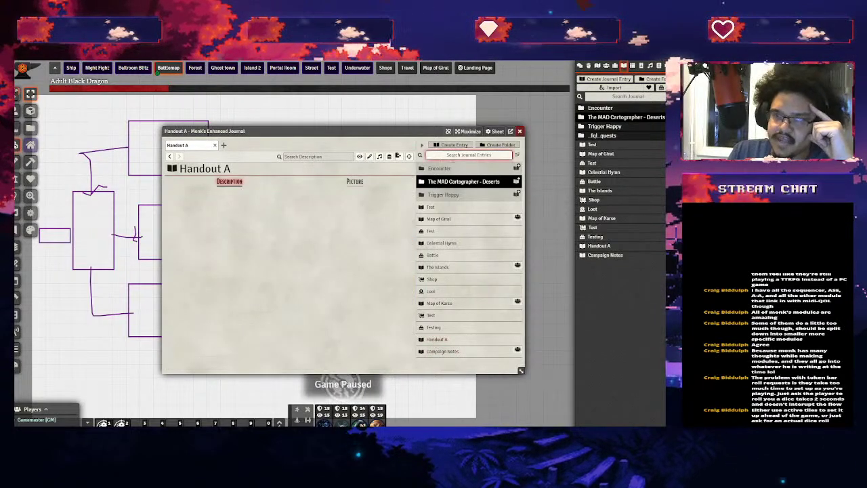
pyautogui.click(438, 154)
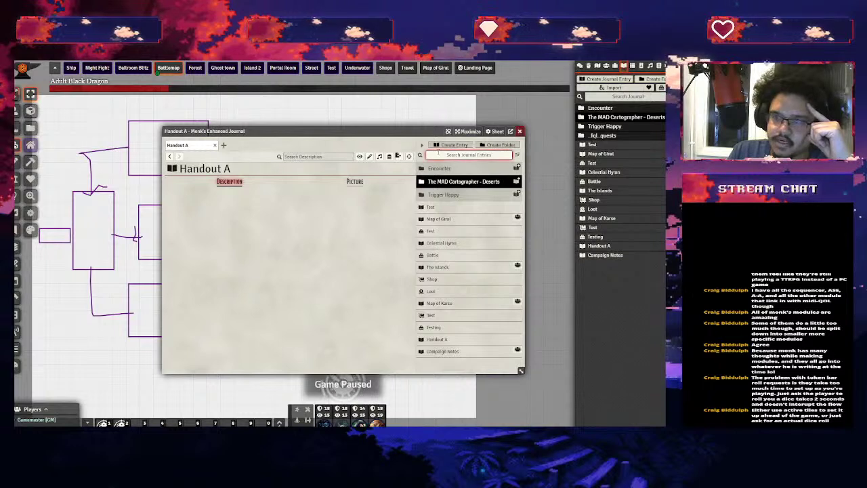
pyautogui.click(428, 151)
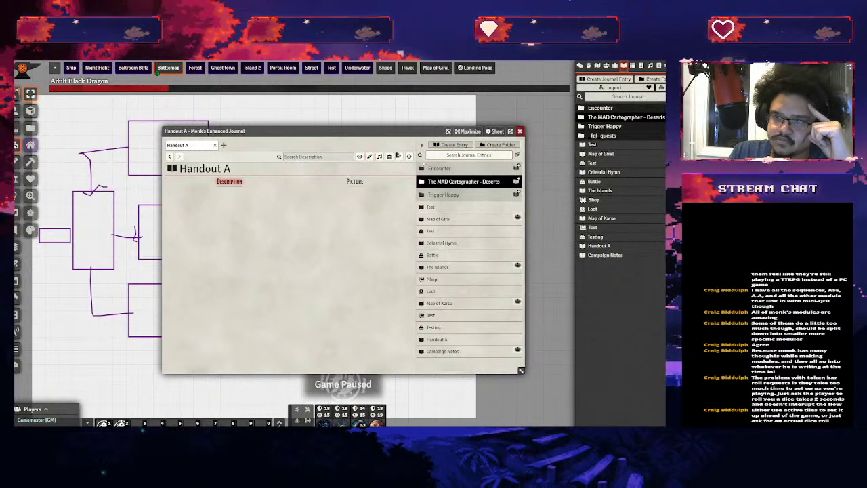
# Start another new journal entry from the Enhanced Journal and look at its entry type choice
pyautogui.click(452, 145)
pyautogui.click(514, 106)
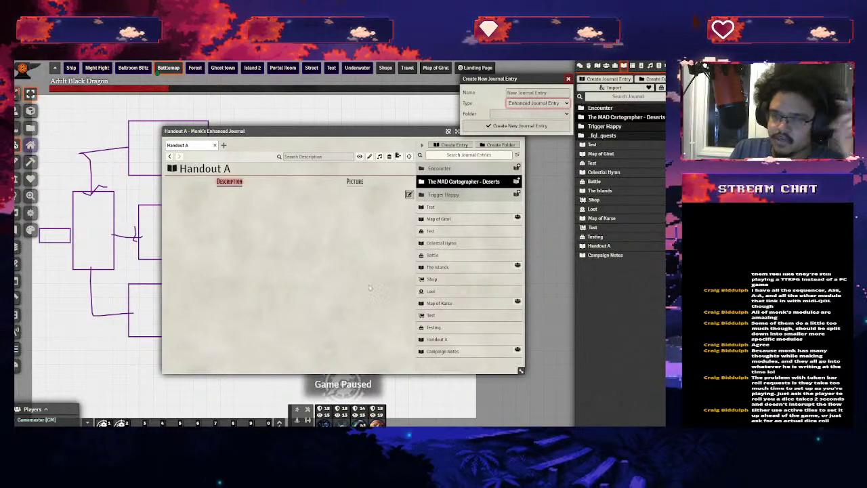
pyautogui.click(409, 195)
# Look through the item lists of the Loot entry and the Shop entry
pyautogui.click(431, 290)
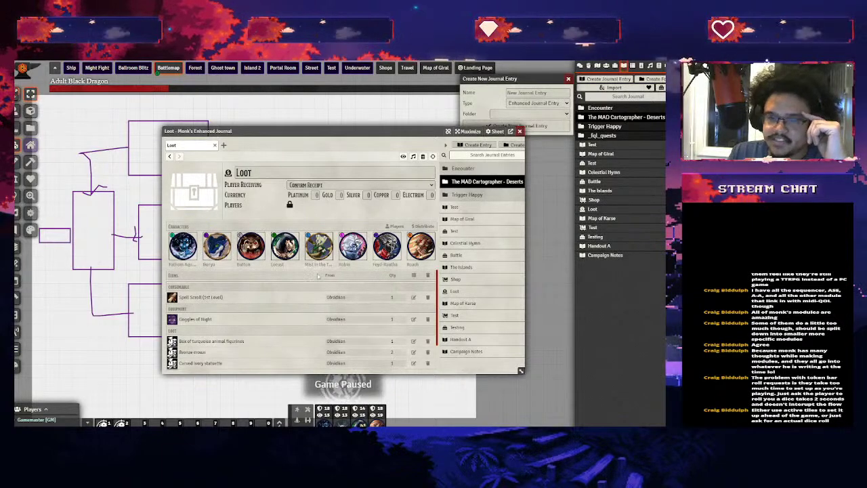
pyautogui.scroll(-1, 296, 326)
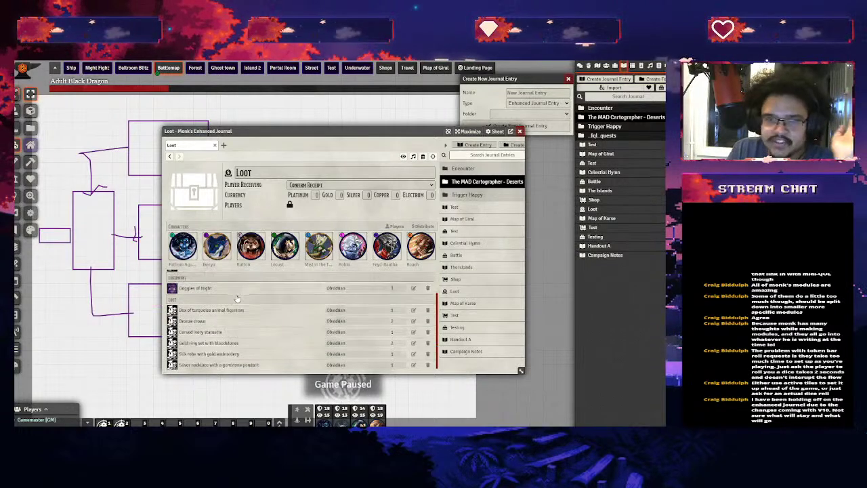
pyautogui.click(466, 278)
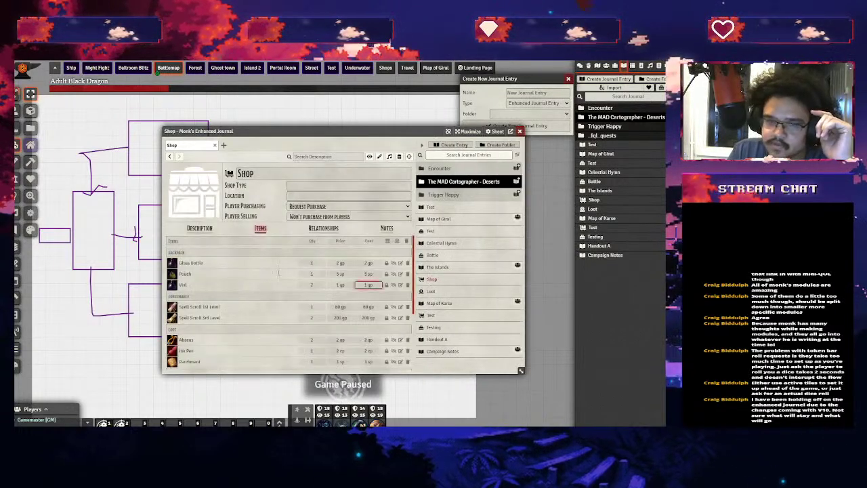
pyautogui.scroll(-2, 275, 287)
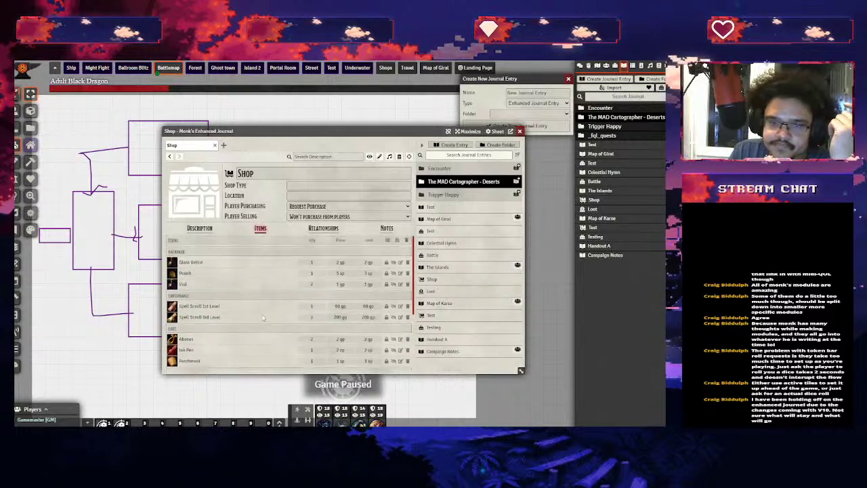
pyautogui.click(312, 287)
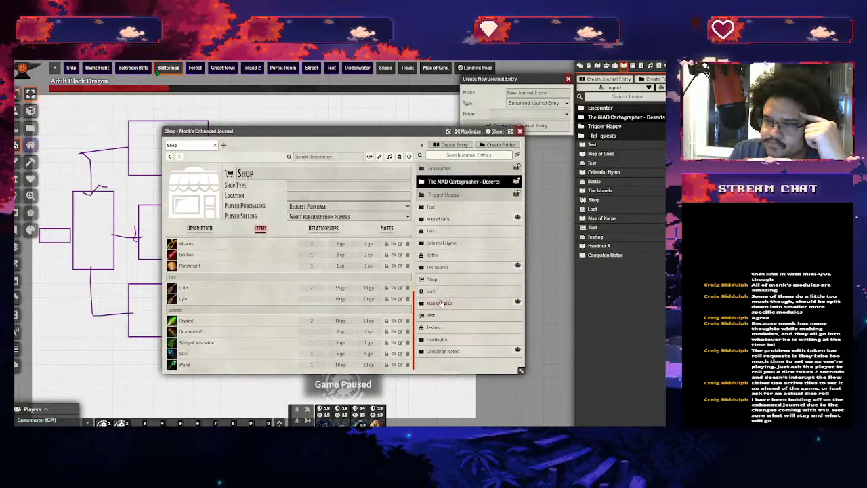
# View the picture of the Map of Karse entry and the description text of the Celestial Hymn entry
pyautogui.click(439, 303)
pyautogui.click(352, 183)
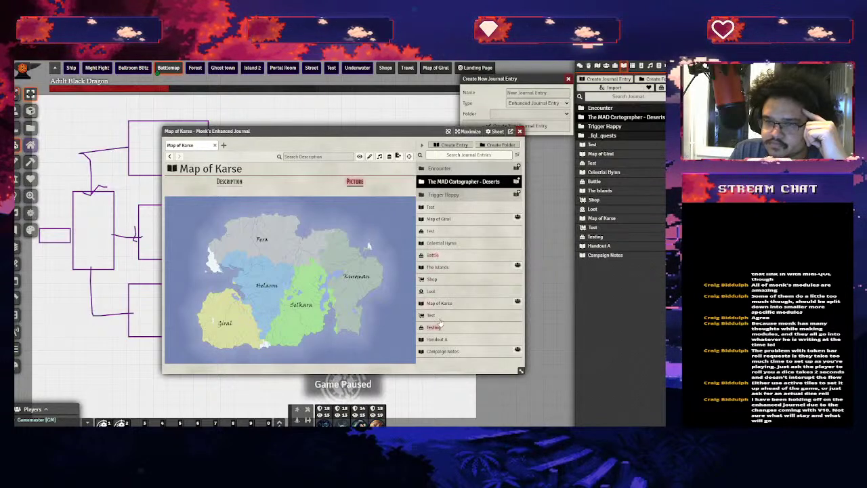
pyautogui.click(441, 243)
pyautogui.scroll(3, 350, 266)
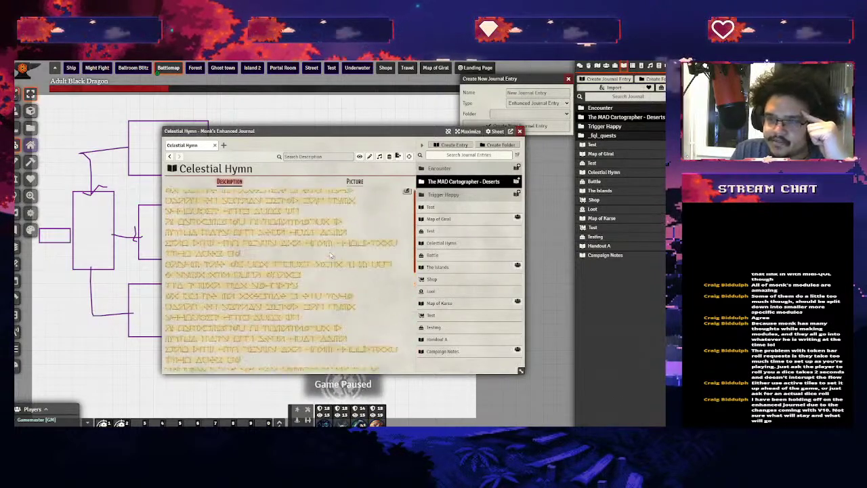
# Expand the Encounter folder and view its Cobra Swarm, Traveling Merchant and Dragon Scout entries
pyautogui.click(439, 168)
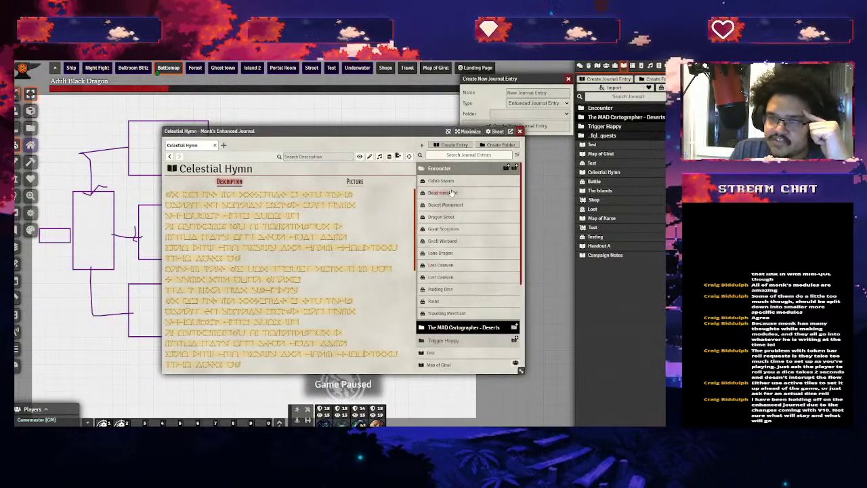
pyautogui.click(441, 181)
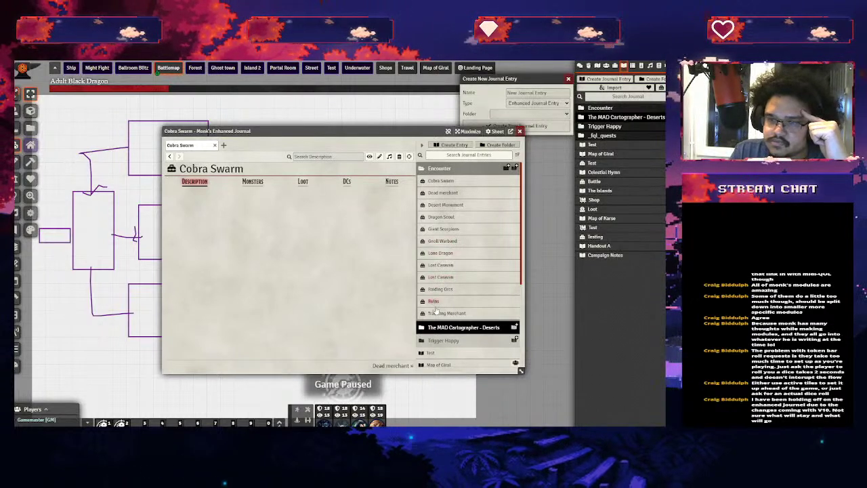
pyautogui.click(441, 313)
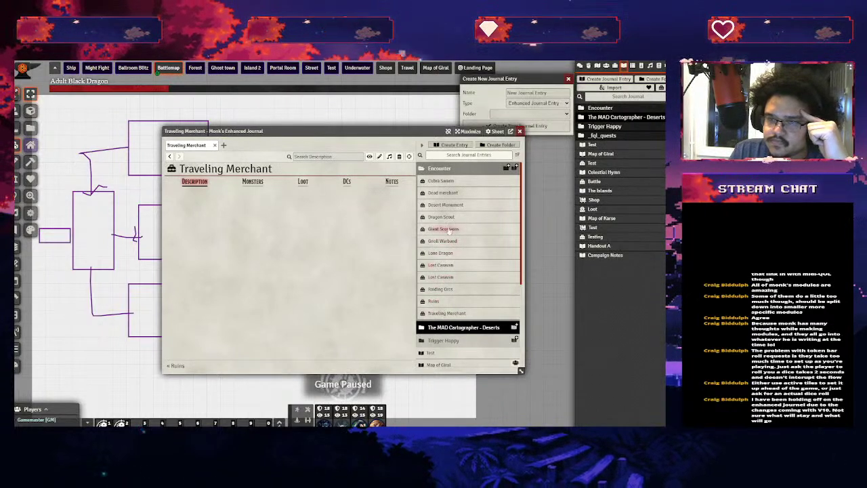
pyautogui.click(444, 217)
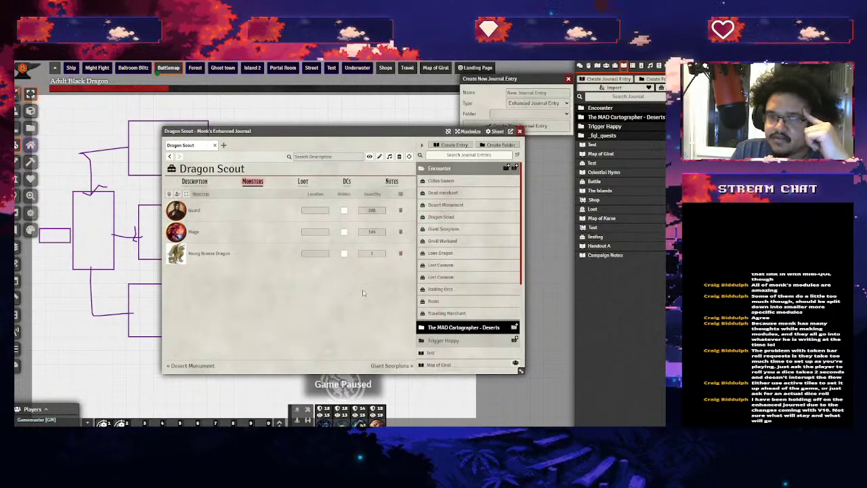
# Look through the description, monster list and loot of the Dragon Scout encounter
pyautogui.click(205, 183)
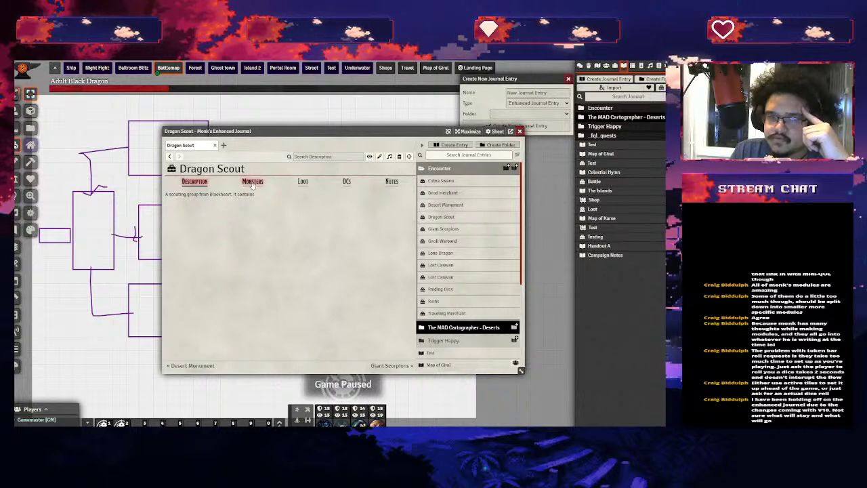
pyautogui.click(252, 183)
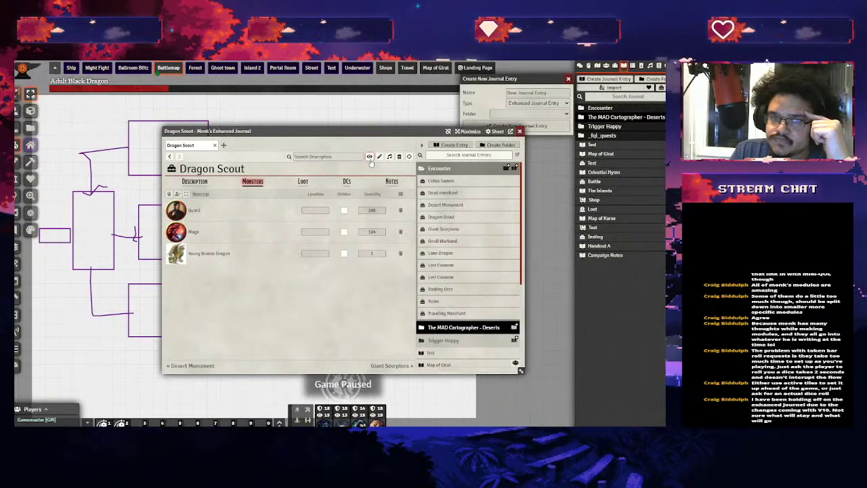
pyautogui.click(183, 195)
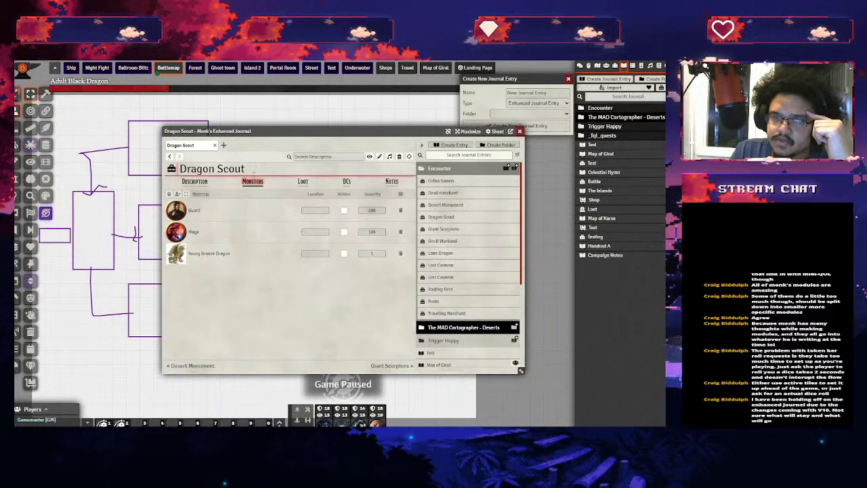
pyautogui.click(303, 181)
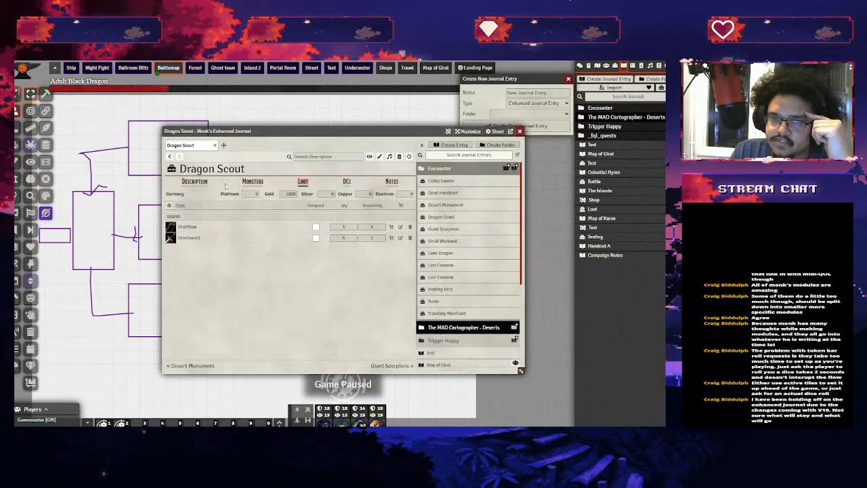
pyautogui.click(252, 182)
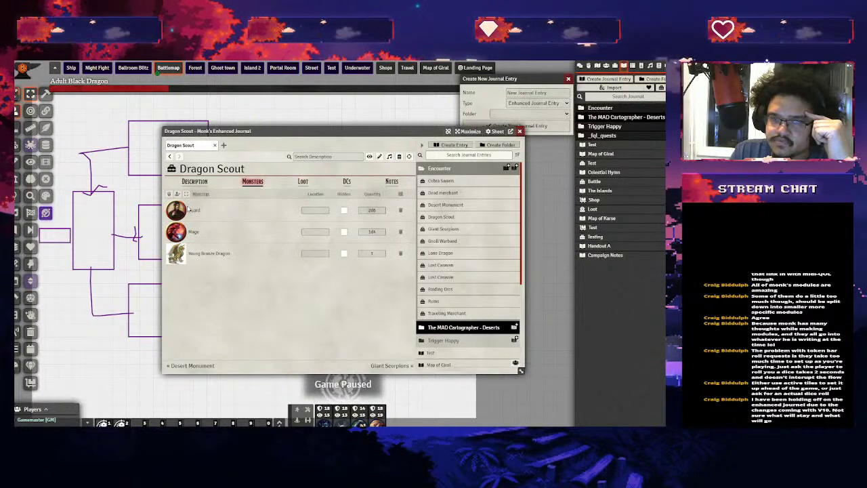
# Add another Guard to the end of the Dragon Scout monster list and remove the original Guard row
pyautogui.moveTo(190, 212); pyautogui.dragTo(203, 275)
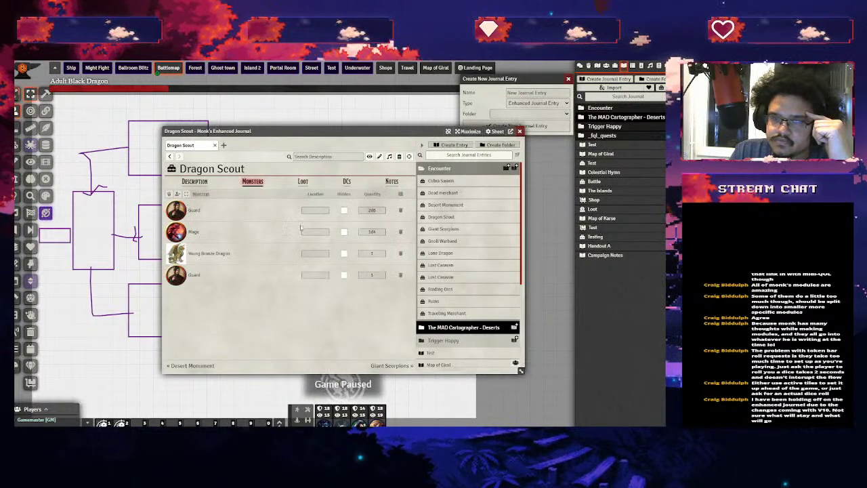
pyautogui.click(401, 275)
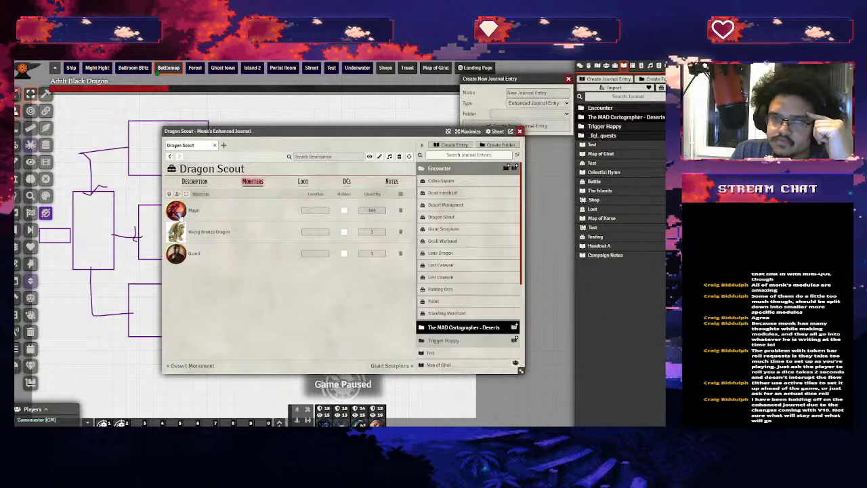
# View the options for populating the Dragon Scout monsters from a rollable table and close them without applying
pyautogui.click(315, 210)
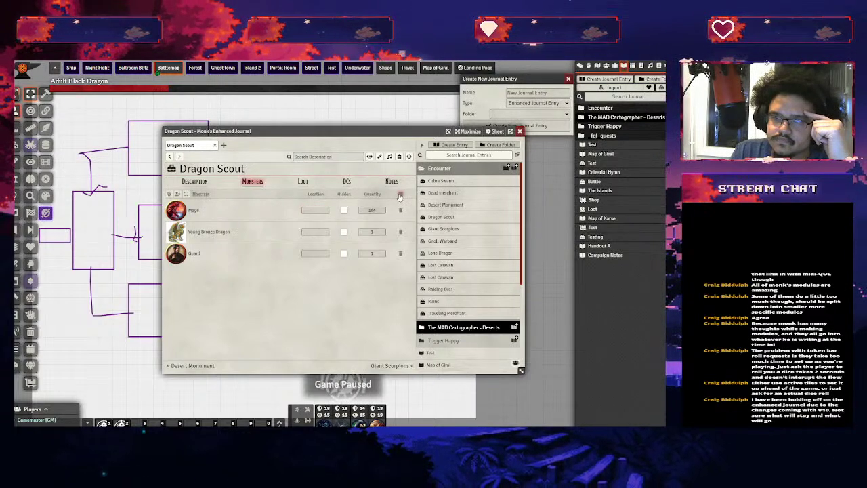
pyautogui.click(400, 195)
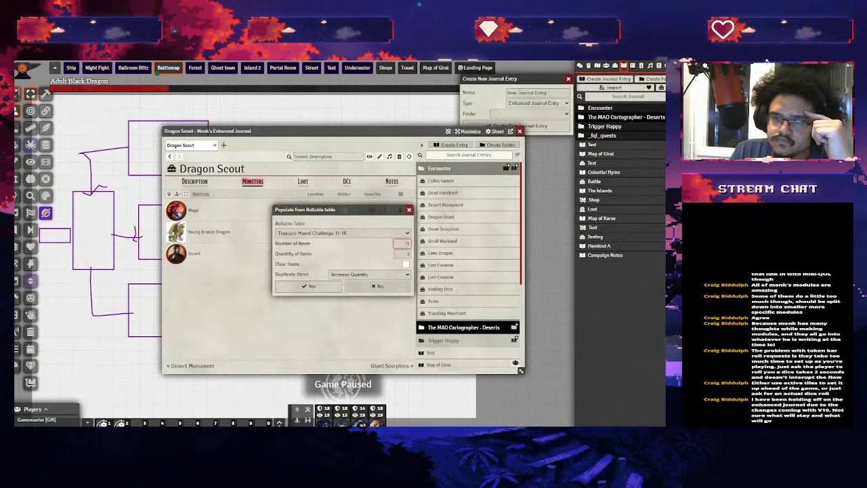
pyautogui.click(410, 209)
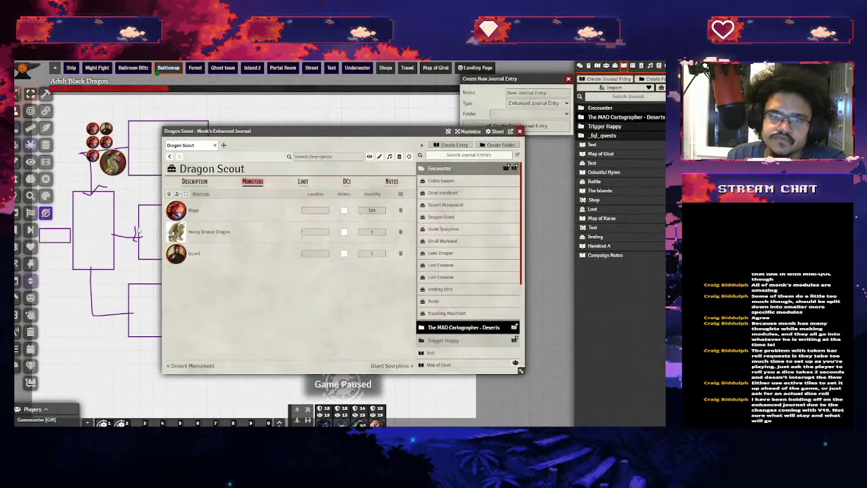
# Select the Mage, Guard and Young Bronze Dragon tokens on the battlemap and delete them
pyautogui.scroll(3, 147, 252)
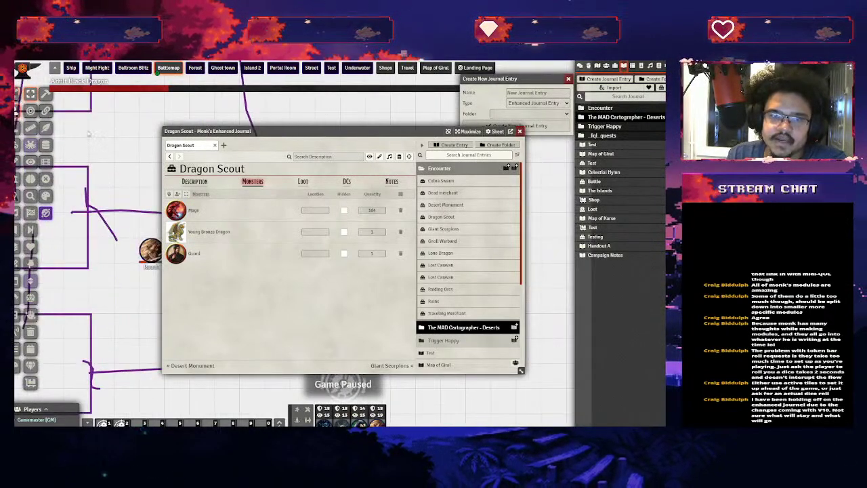
pyautogui.scroll(-3, 88, 133)
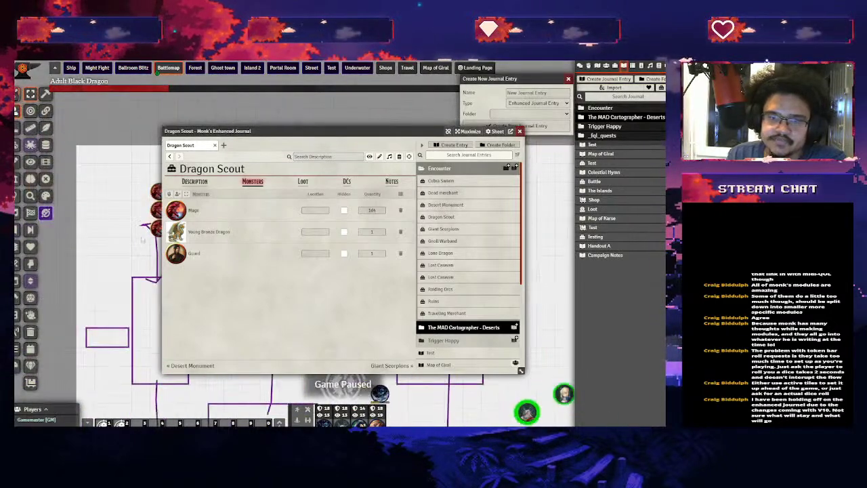
pyautogui.scroll(3, 140, 240)
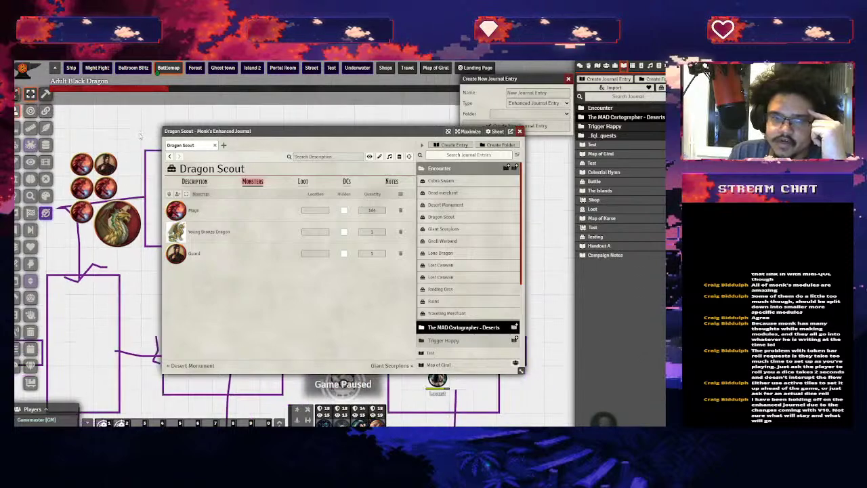
pyautogui.doubleClick(106, 188)
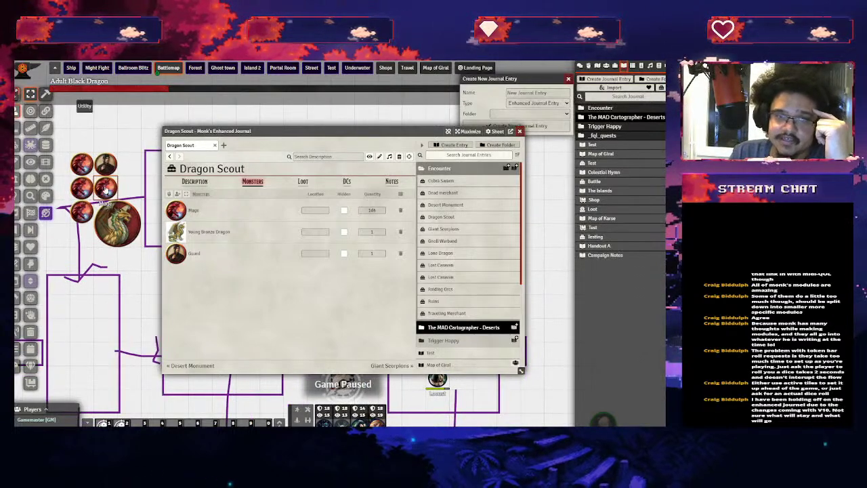
pyautogui.moveTo(153, 136); pyautogui.dragTo(59, 270)
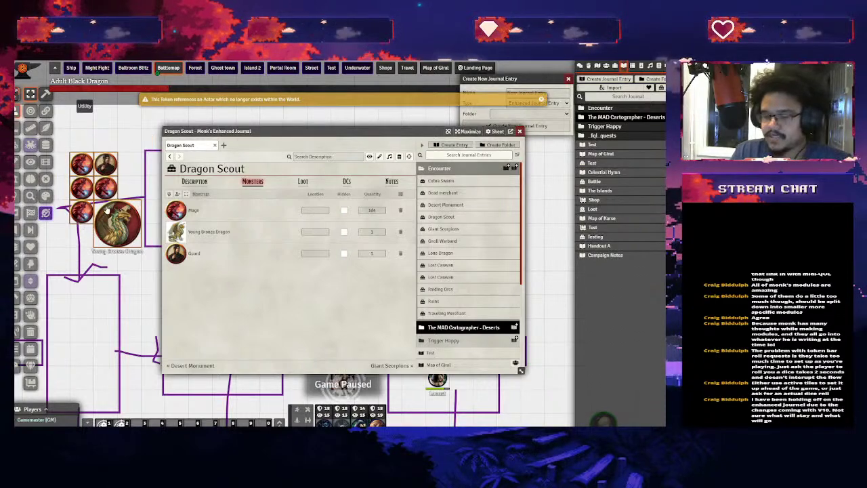
pyautogui.press('Delete')
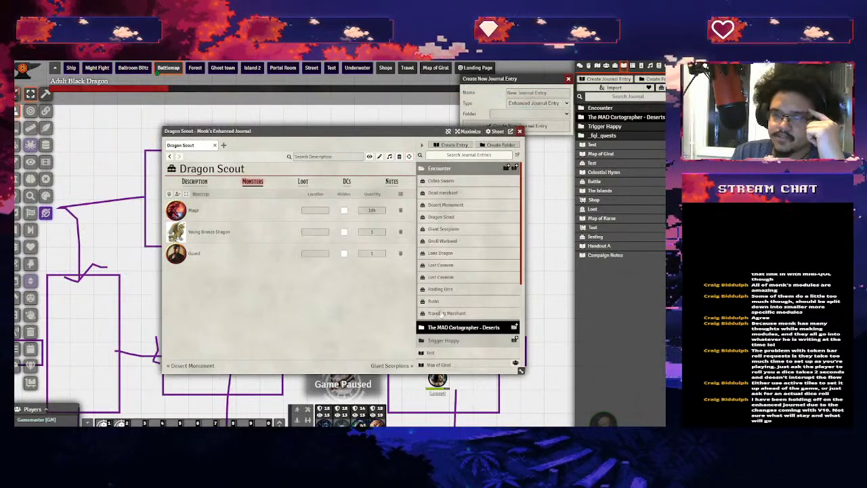
# Show the monster list of the Gnoll Warband encounter and delete its gnoll tokens from the battlemap
pyautogui.click(445, 229)
pyautogui.click(444, 242)
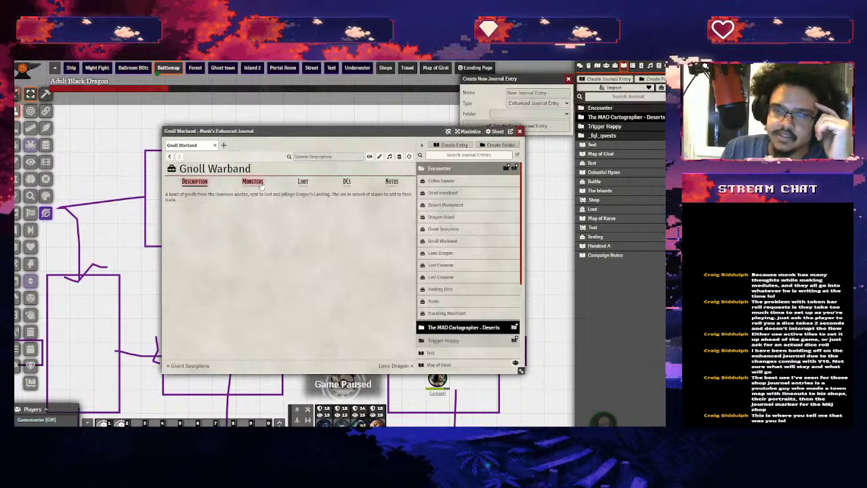
pyautogui.click(260, 184)
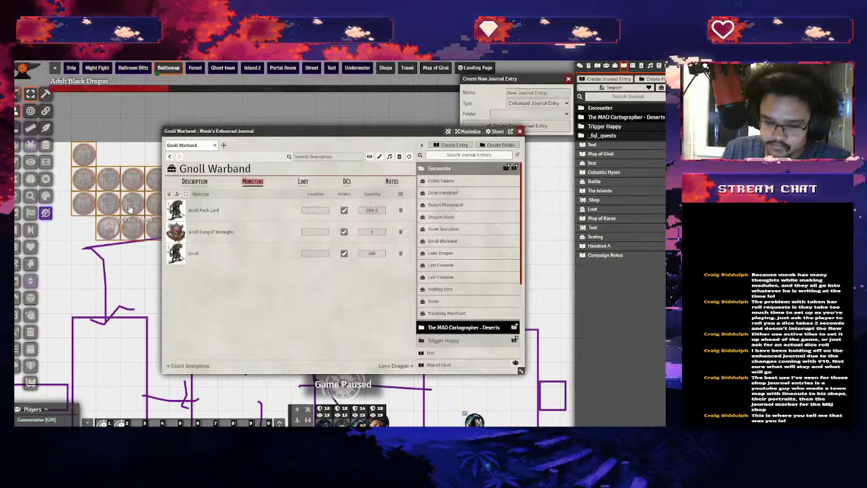
pyautogui.press('Delete')
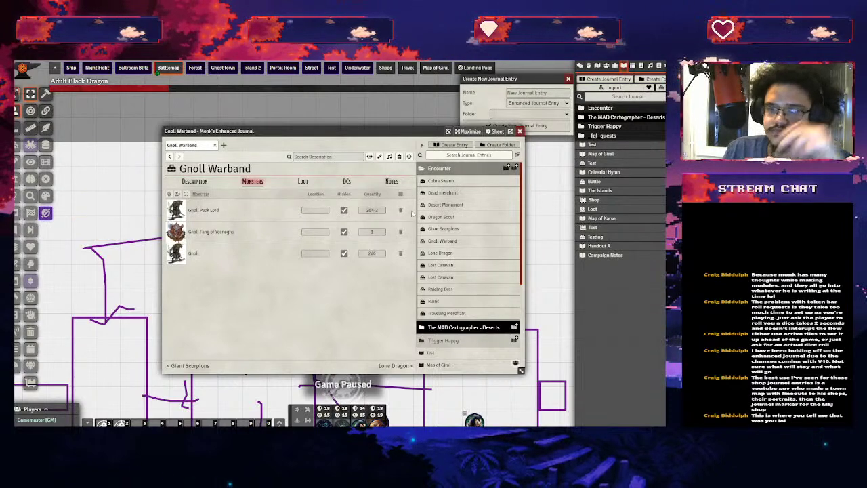
# Add a DC to the Gnoll Warband encounter with the Athletics attribute and a value of 15
pyautogui.click(347, 180)
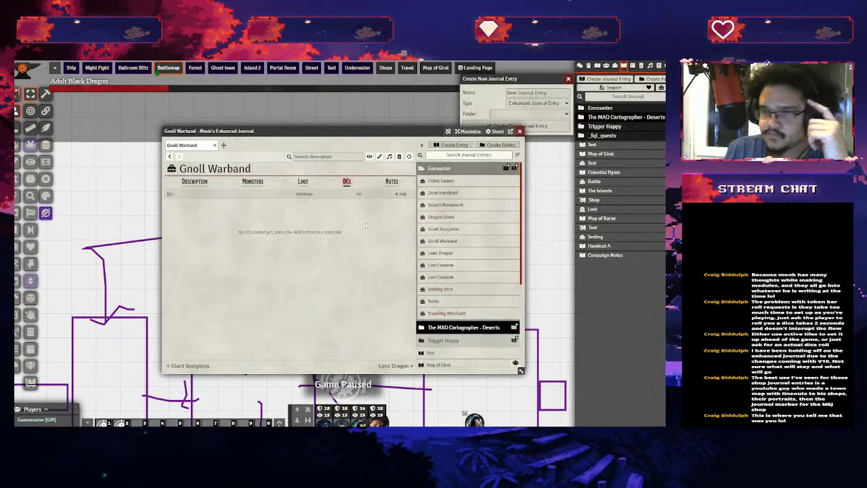
pyautogui.click(401, 194)
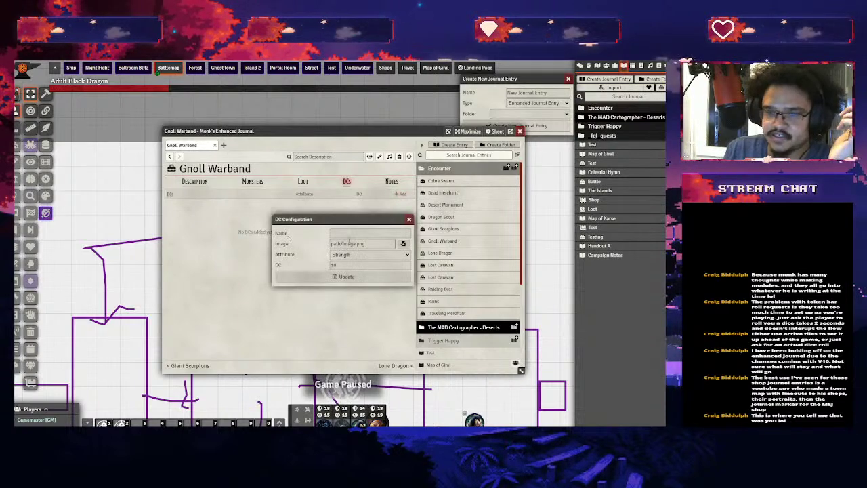
pyautogui.click(353, 256)
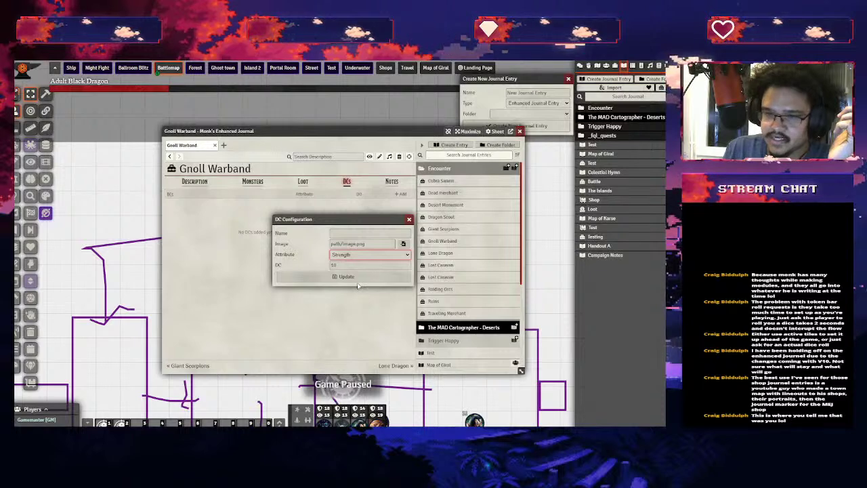
pyautogui.press('a')
pyautogui.press('Tab')
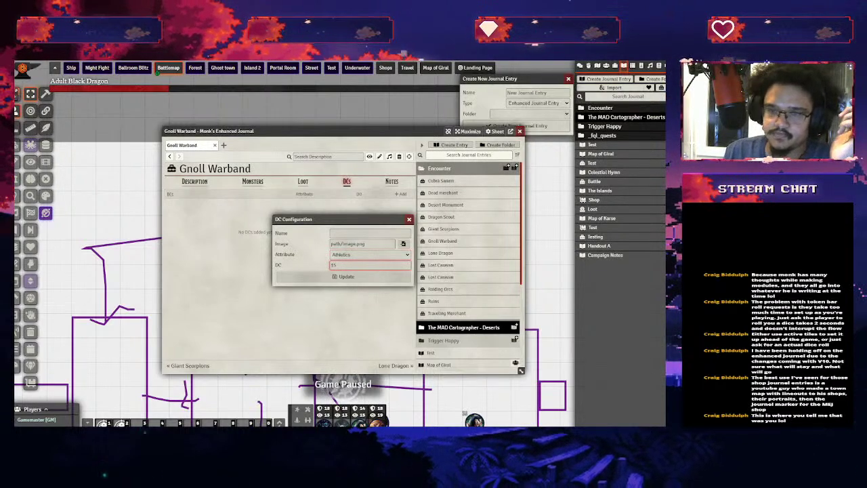
pyautogui.click(305, 277)
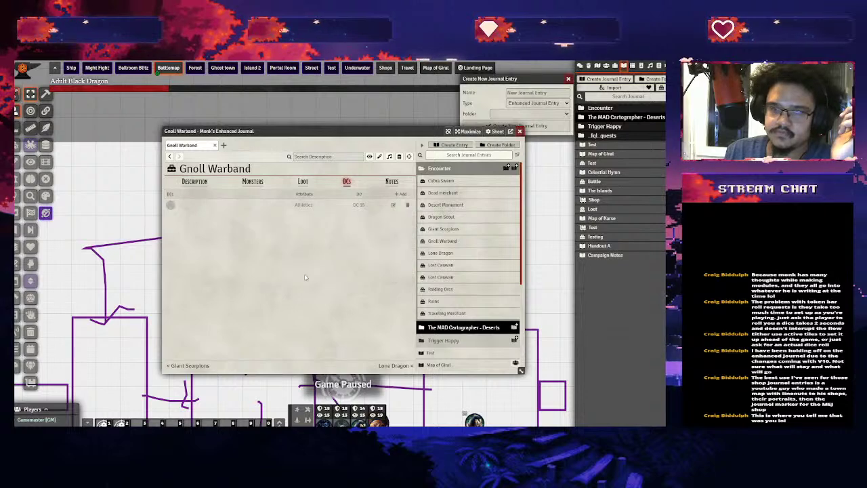
# View the roll request for the Gnoll Warband's Athletics DC, dismiss it and close the journal
pyautogui.click(171, 204)
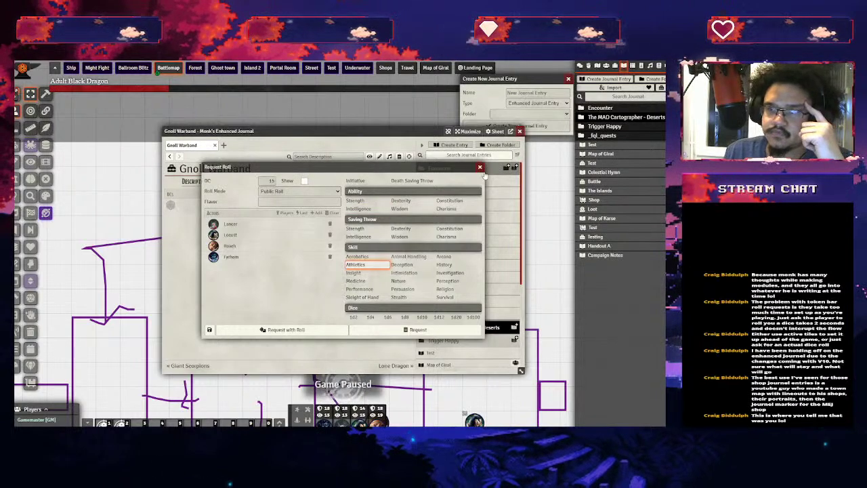
pyautogui.click(480, 167)
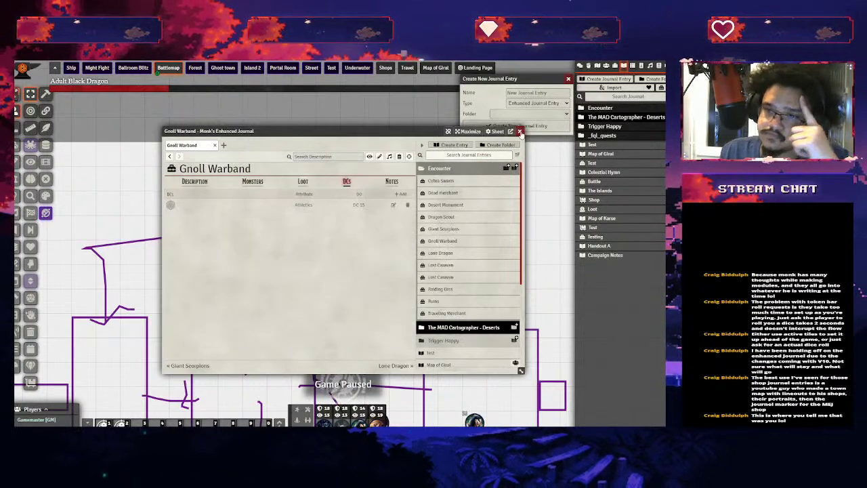
pyautogui.click(519, 132)
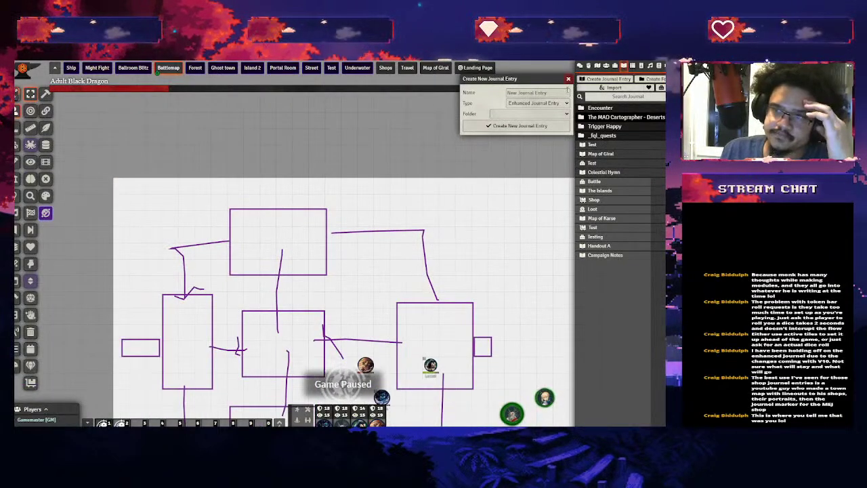
# Try to create a new journal entry with a different type and no name entered
pyautogui.click(559, 103)
pyautogui.click(513, 165)
pyautogui.click(516, 126)
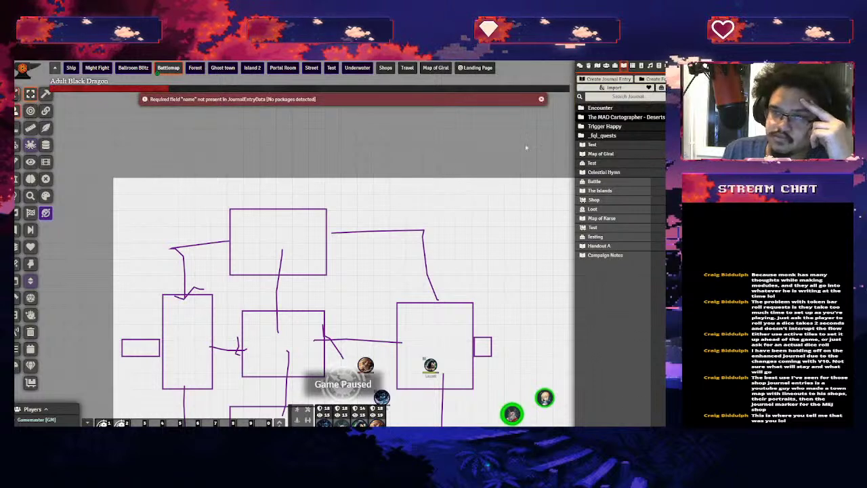
# Create a new journal entry of type Quest named "Quests"
pyautogui.click(596, 80)
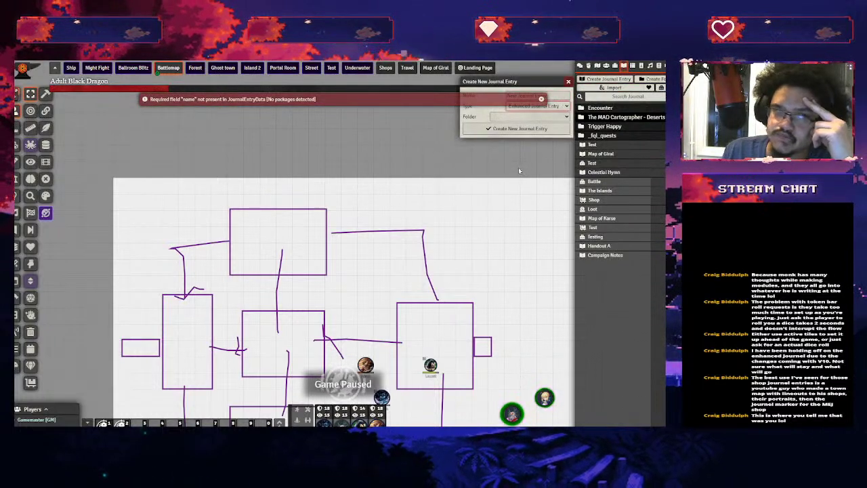
pyautogui.click(516, 119)
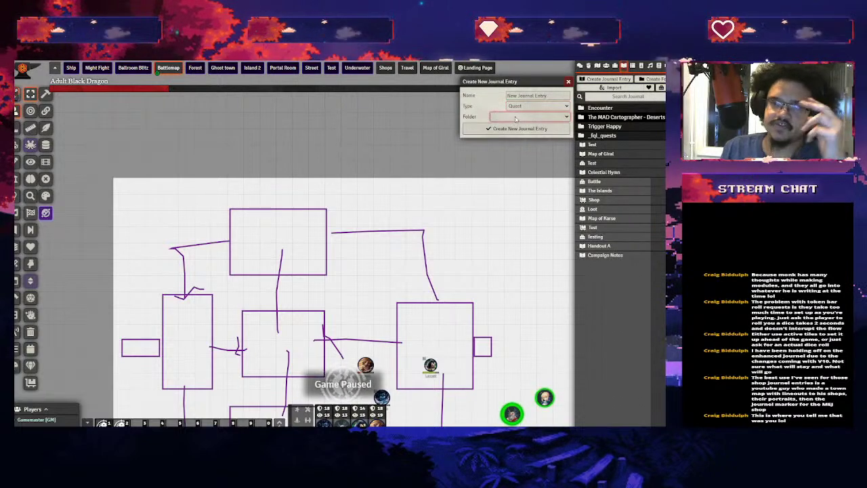
pyautogui.click(536, 95)
pyautogui.write('Quest')
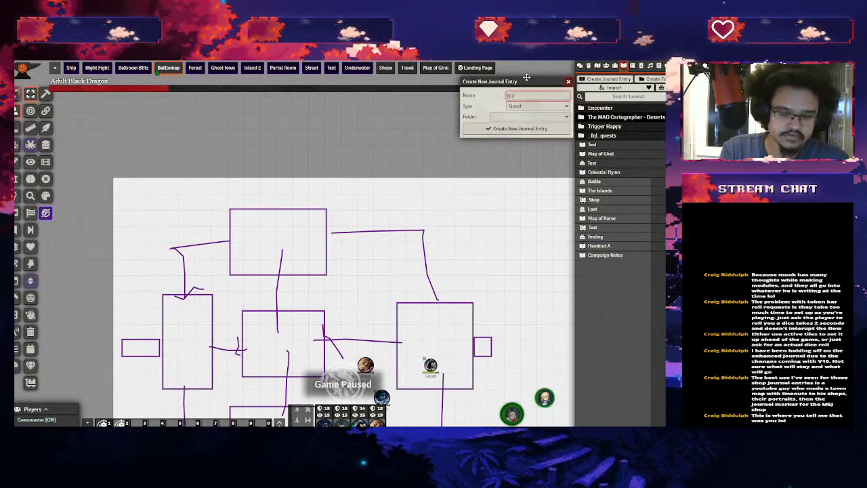
pyautogui.press('Return')
# Set the status of the Quests entry to Failed
pyautogui.click(308, 186)
pyautogui.press('Tab')
pyautogui.press('Down')
pyautogui.press('Down')
pyautogui.press('Down')
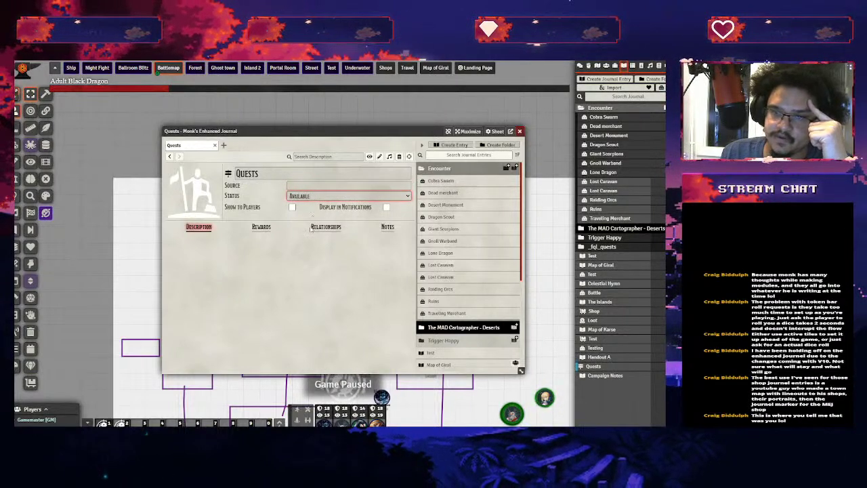
pyautogui.click(311, 234)
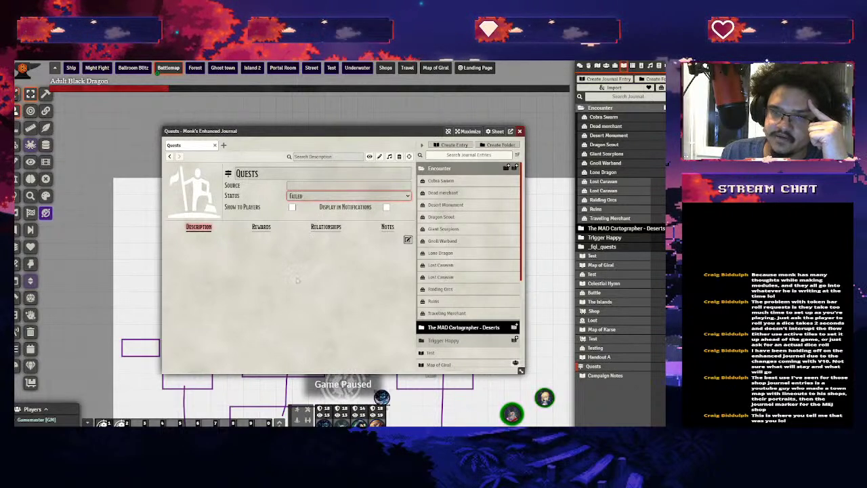
# Look through the rewards, relationships and notes sections of the Quests entry
pyautogui.click(261, 228)
pyautogui.click(330, 229)
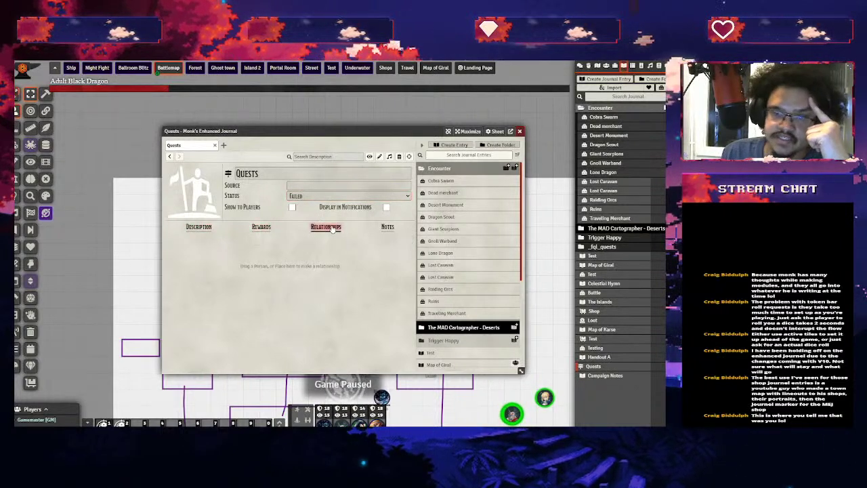
pyautogui.click(387, 227)
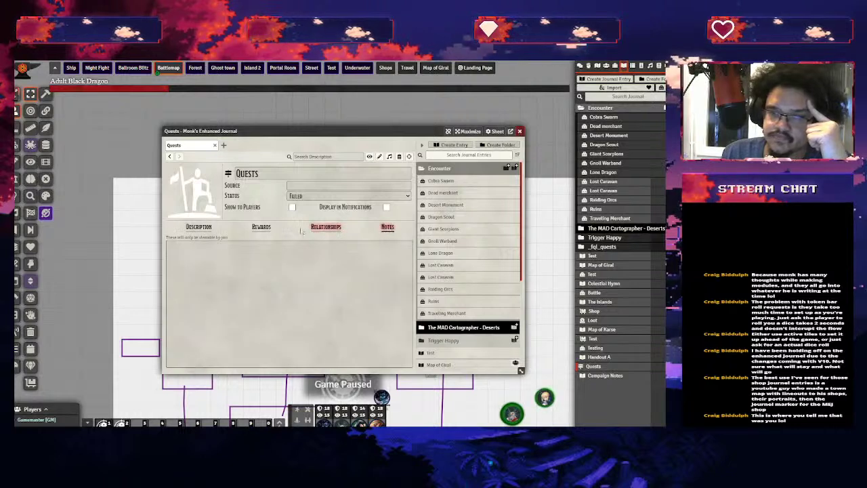
# Return to the description of the Quests entry and close the journal window
pyautogui.click(298, 285)
pyautogui.click(198, 227)
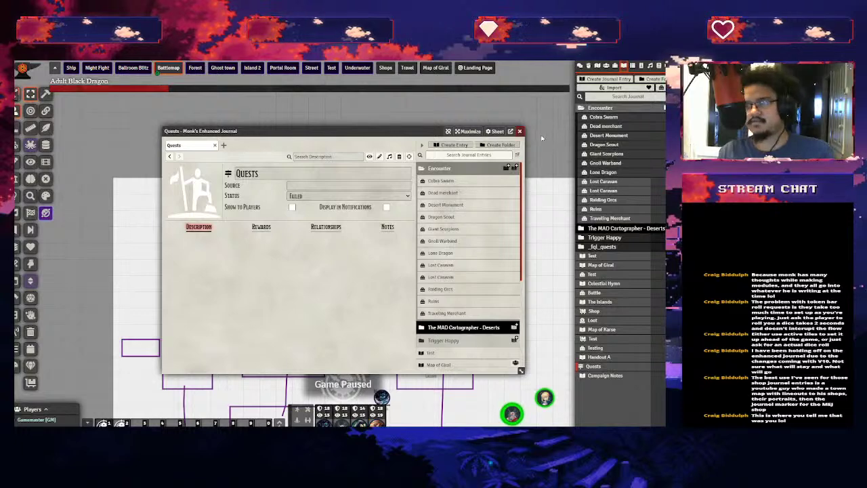
pyautogui.click(519, 129)
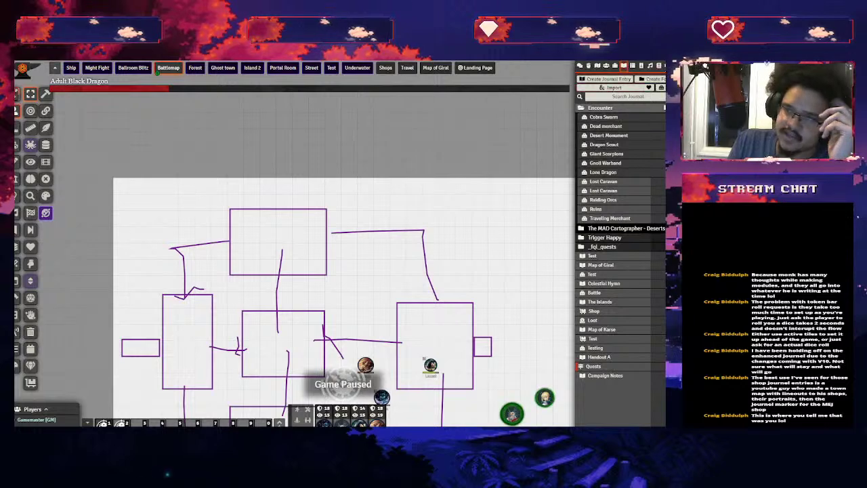
# Open the game's module settings, collapse the Monk's Enhanced Journal section and briefly check Monk's TokenBar
pyautogui.click(661, 65)
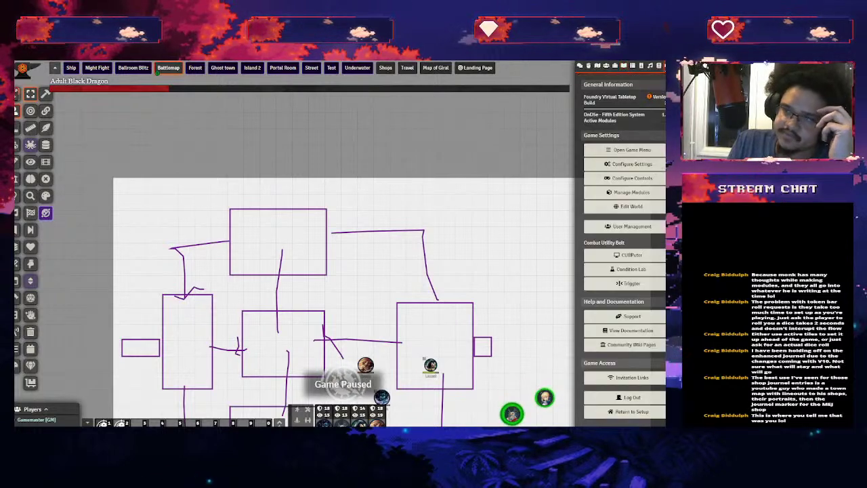
pyautogui.click(631, 163)
pyautogui.scroll(-5, 186, 274)
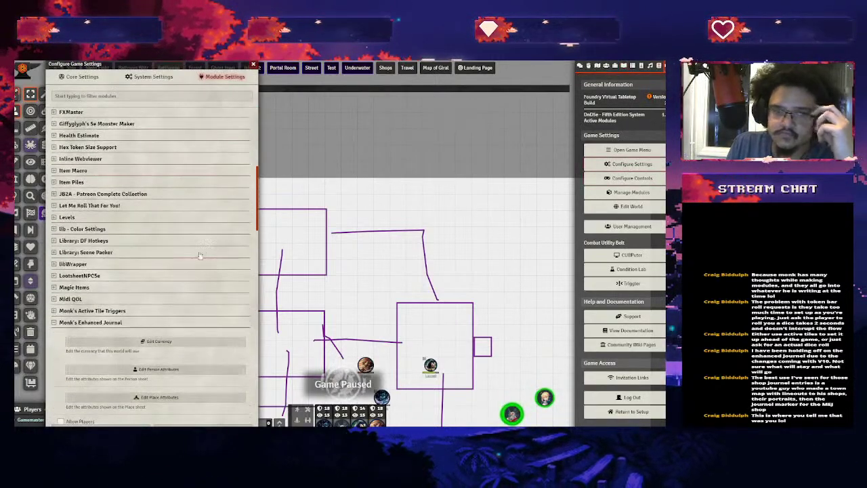
pyautogui.click(85, 322)
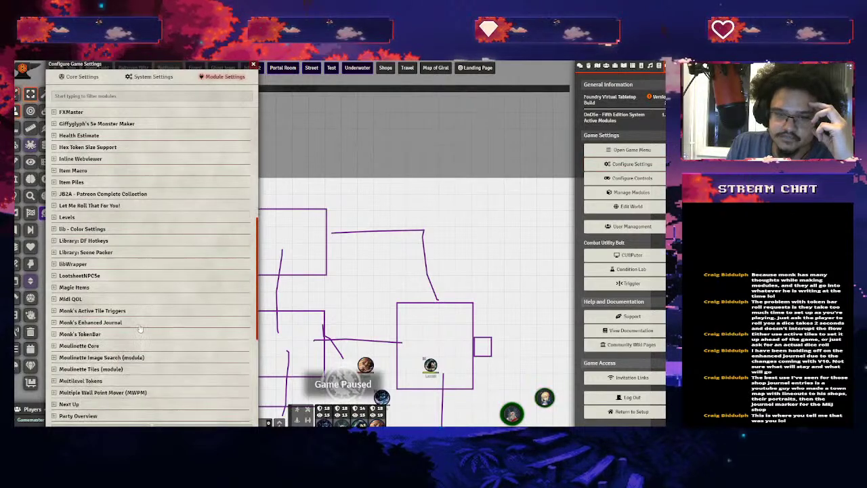
pyautogui.click(103, 335)
pyautogui.click(103, 335)
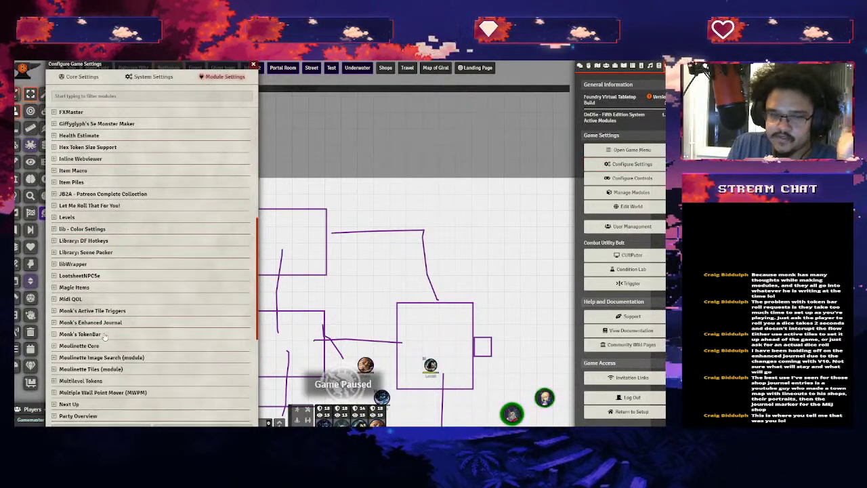
pyautogui.scroll(-1, 104, 336)
pyautogui.scroll(-3, 104, 336)
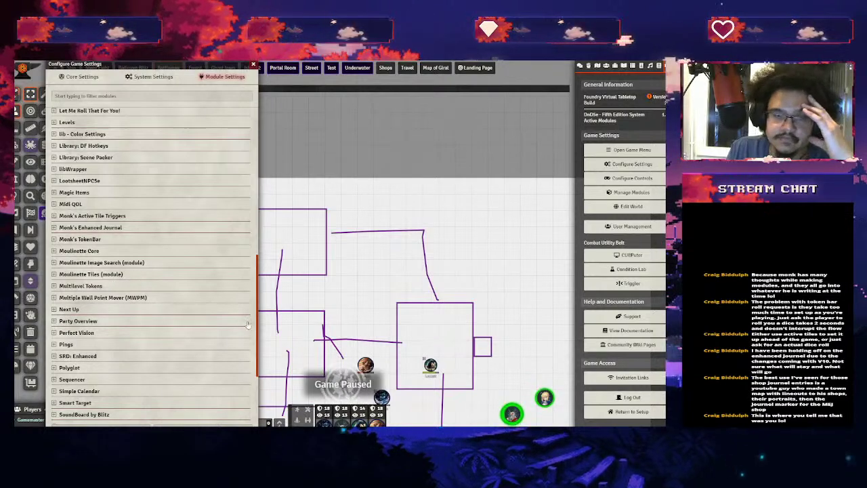
# Examine the settings of the Multiple Wall Point Mover module and collapse its section again
pyautogui.click(157, 300)
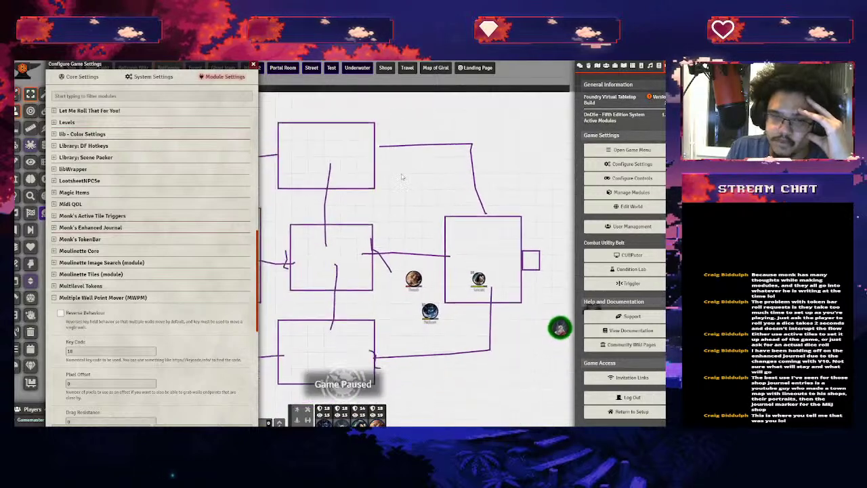
pyautogui.click(124, 300)
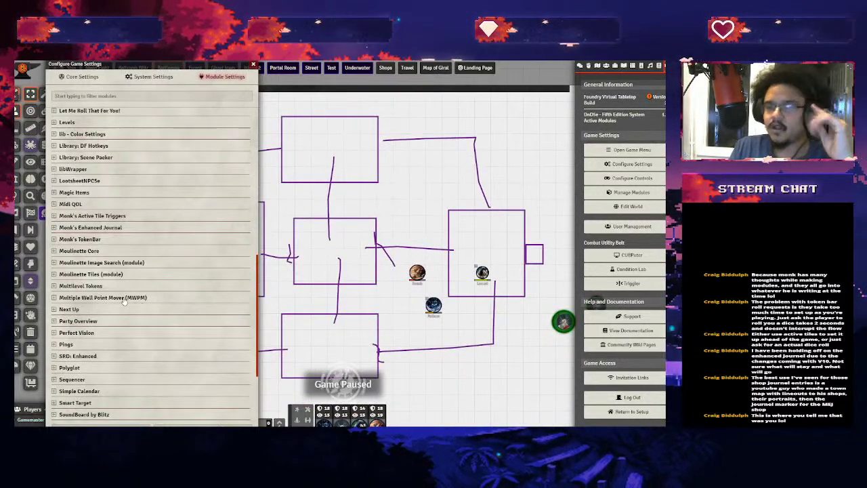
pyautogui.click(124, 299)
pyautogui.click(124, 299)
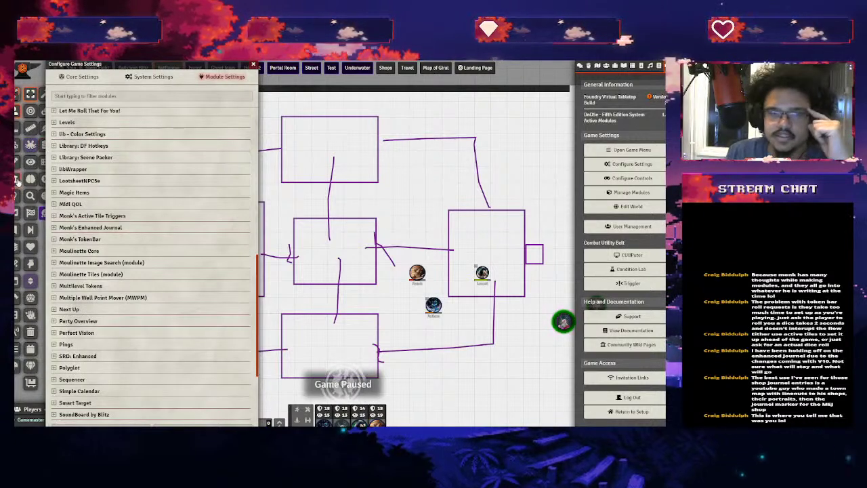
pyautogui.click(95, 298)
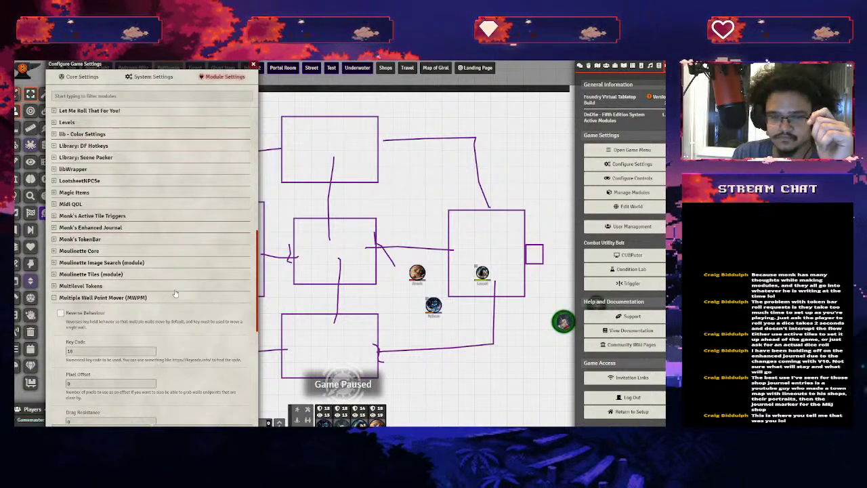
pyautogui.scroll(-6, 175, 293)
pyautogui.scroll(5, 150, 295)
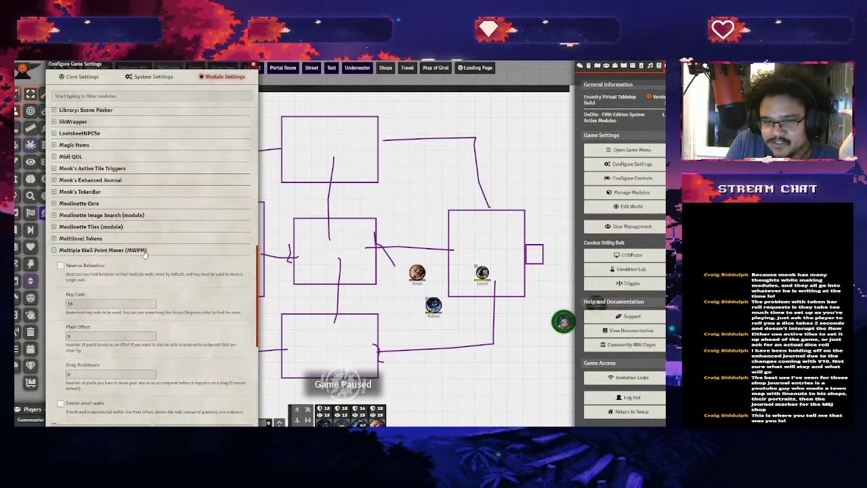
pyautogui.click(144, 250)
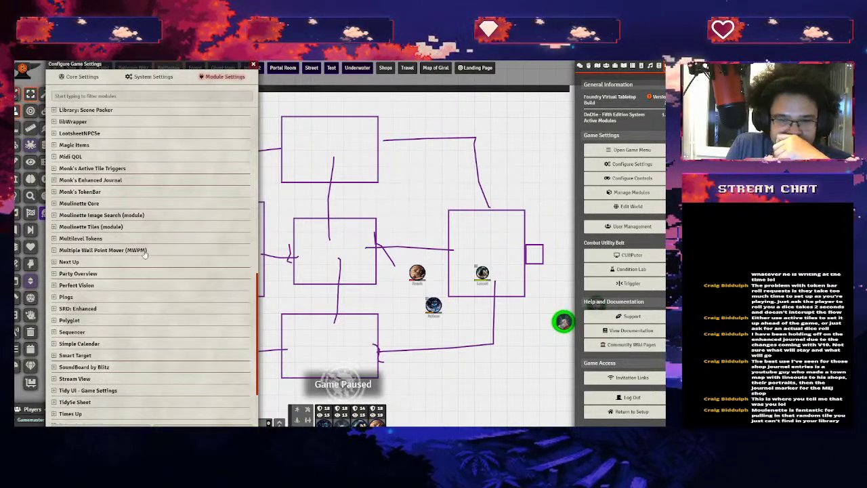
# Expand the Next Up module's settings and read through its character sheet, panning and turn marker options
pyautogui.click(114, 268)
pyautogui.scroll(-3, 132, 284)
pyautogui.scroll(-1, 162, 292)
pyautogui.scroll(-2, 163, 252)
pyautogui.scroll(4, 194, 255)
pyautogui.scroll(2, 197, 256)
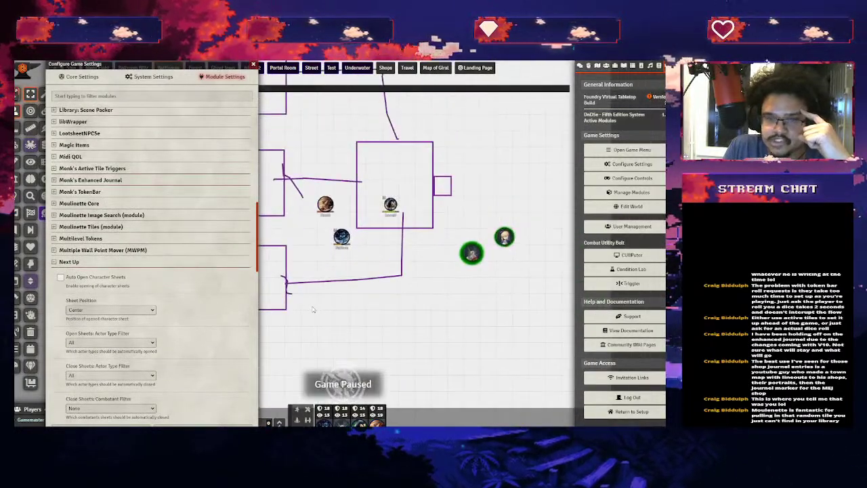
pyautogui.scroll(-4, 248, 309)
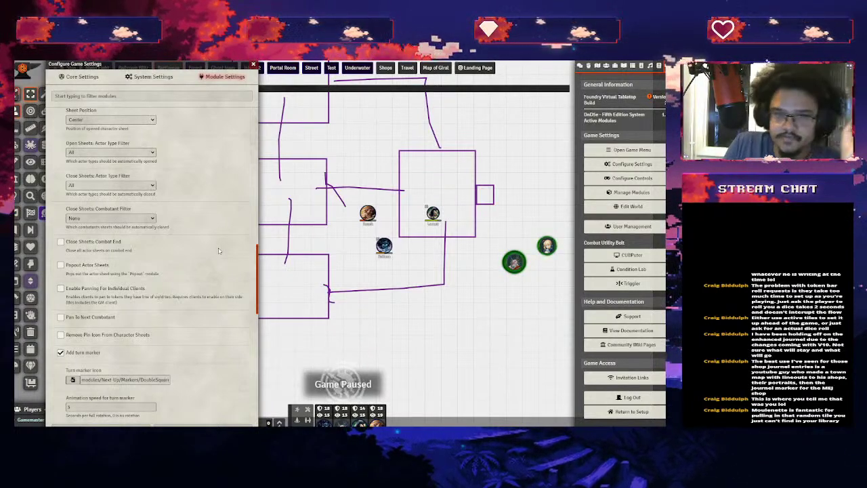
pyautogui.scroll(4, 218, 250)
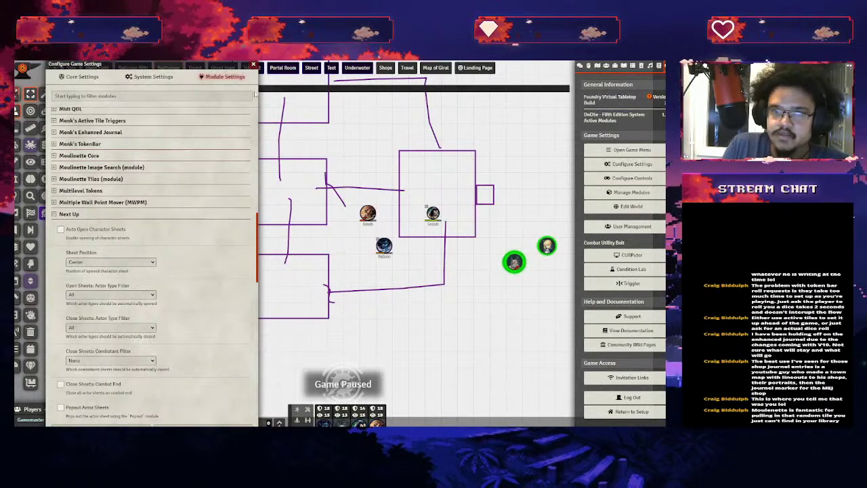
# Close the settings, open the combat encounter, roll initiative for all combatants and start the combat
pyautogui.click(253, 65)
pyautogui.moveTo(287, 138); pyautogui.dragTo(132, 138)
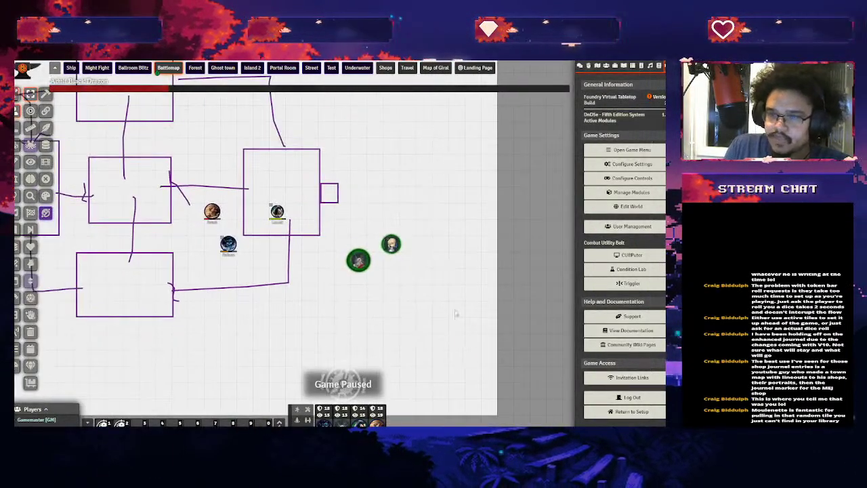
pyautogui.rightClick(228, 243)
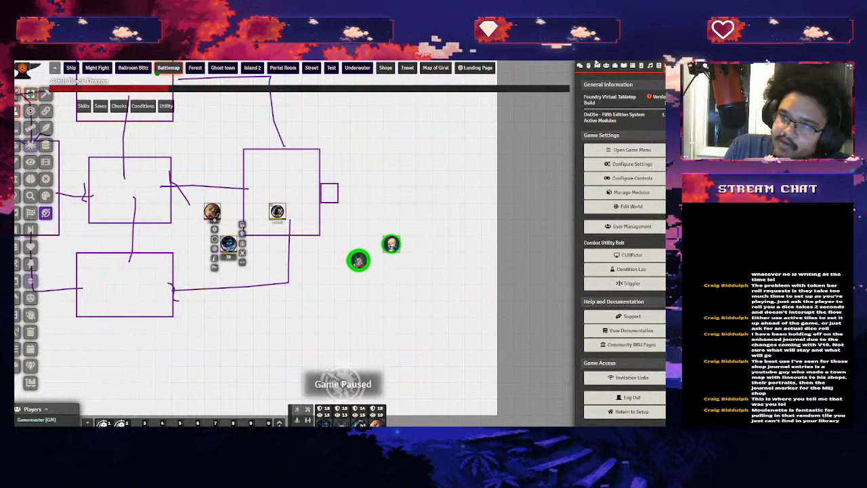
pyautogui.click(590, 66)
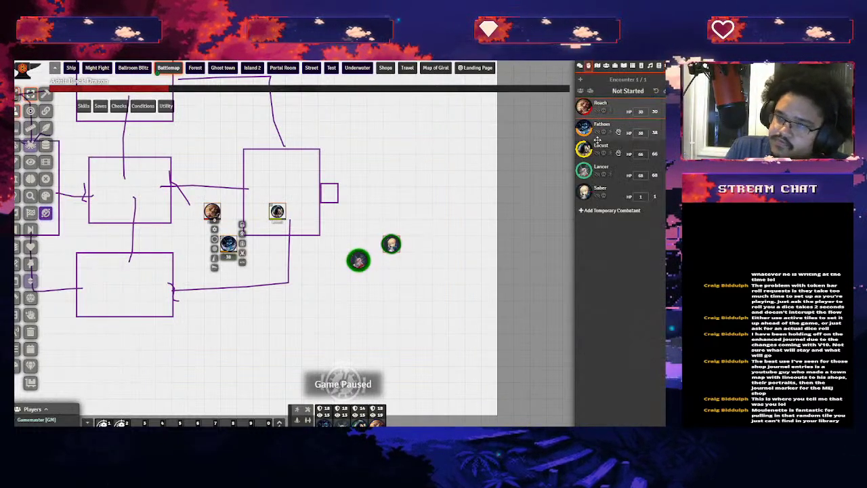
pyautogui.click(580, 91)
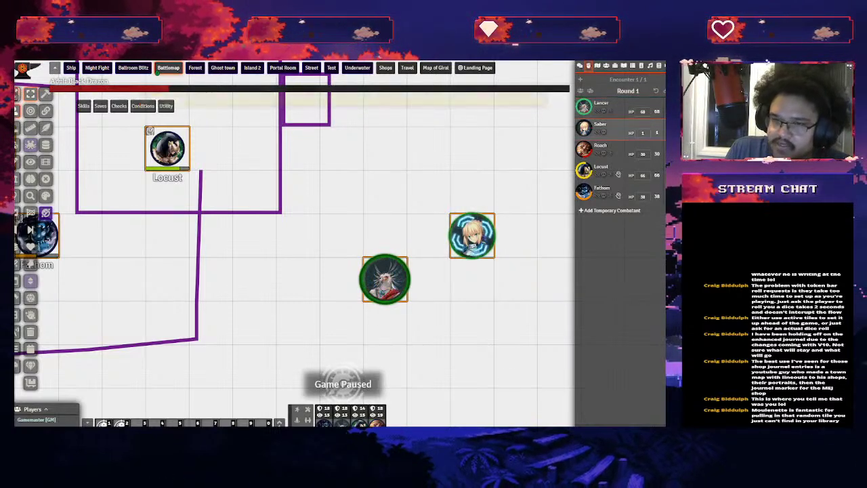
# Advance the encounter's turn to Roach and inspect the turn marker on the battlemap
pyautogui.scroll(-6, 467, 272)
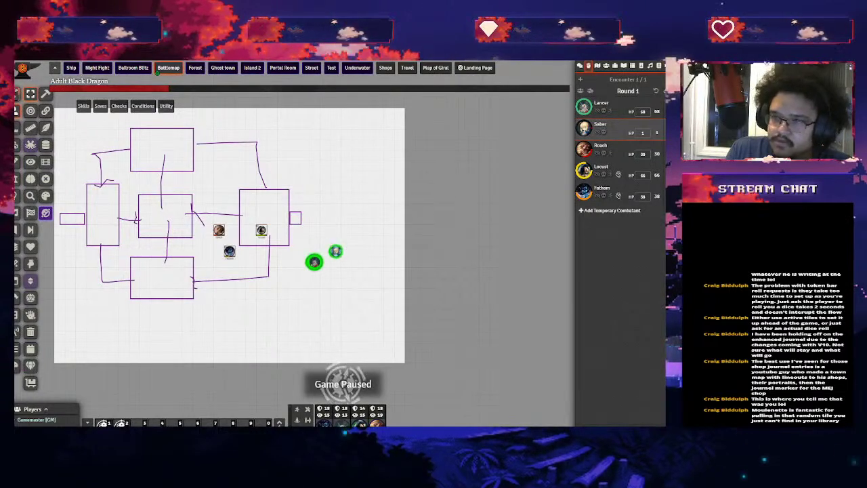
pyautogui.scroll(4, 177, 311)
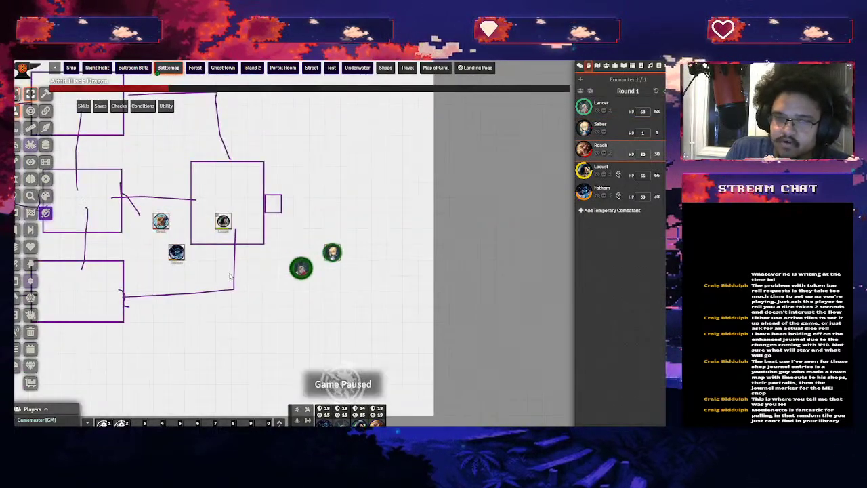
pyautogui.moveTo(176, 311); pyautogui.dragTo(338, 281)
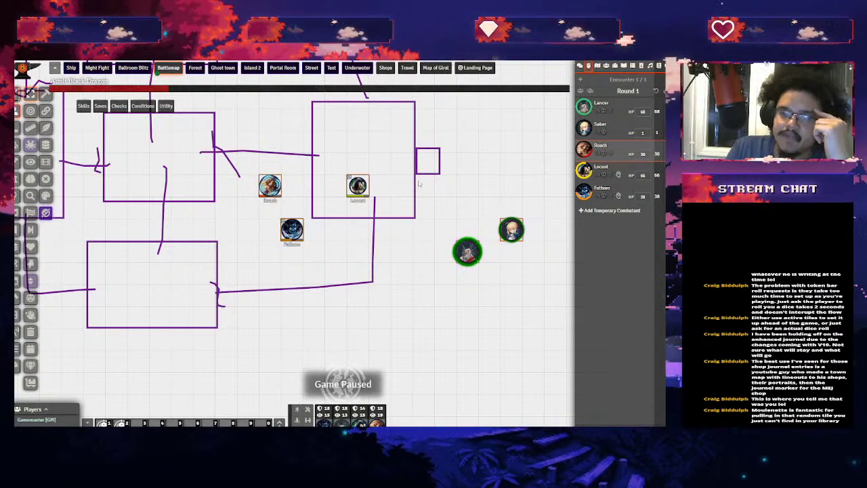
pyautogui.scroll(-1, 473, 147)
pyautogui.scroll(-1, 473, 146)
pyautogui.moveTo(473, 147); pyautogui.dragTo(391, 186)
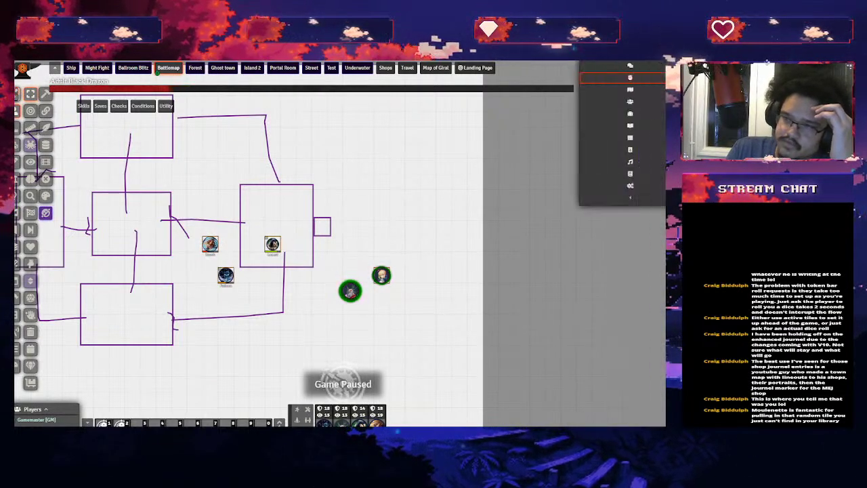
# Reopen the module settings and review Next Up's options for character sheets and panning to combatants
pyautogui.click(660, 65)
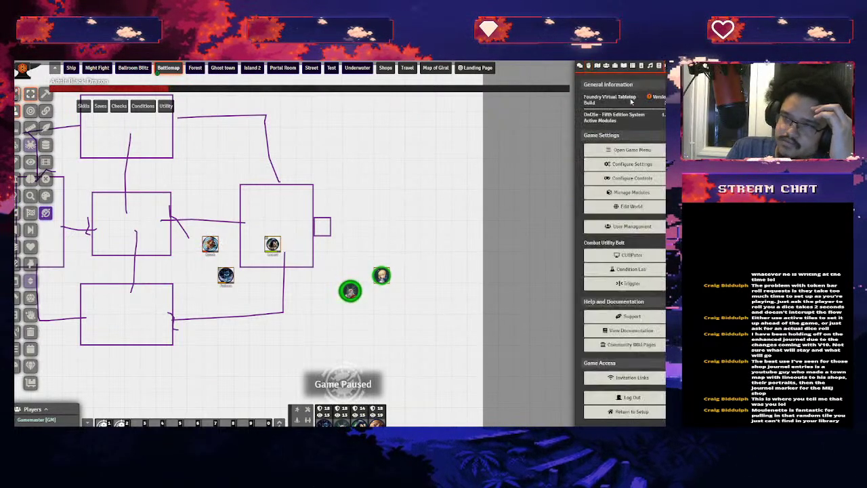
pyautogui.click(632, 164)
pyautogui.scroll(-5, 195, 263)
pyautogui.scroll(-8, 200, 237)
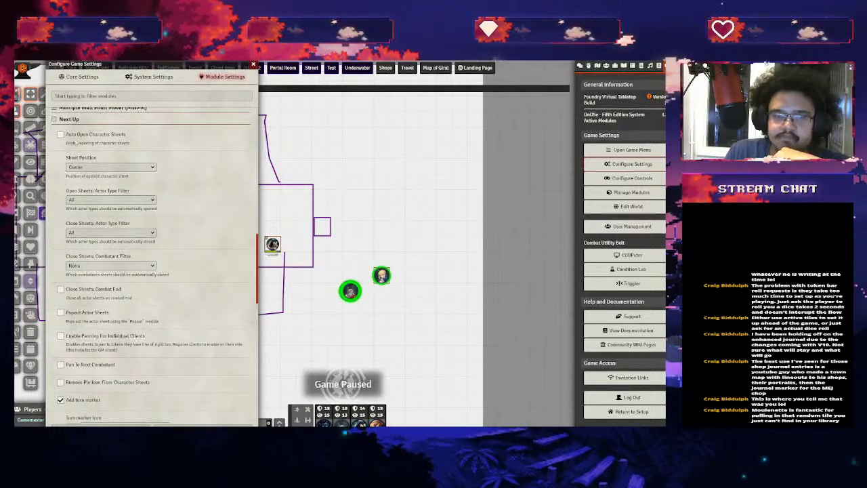
pyautogui.scroll(-3, 187, 204)
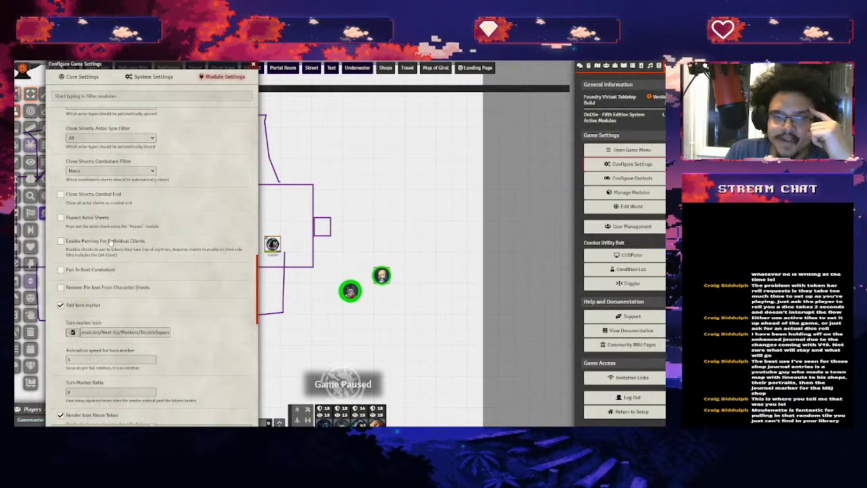
# Examine Next Up's turn marker, start-turn marker icon and audio cue settings
pyautogui.scroll(-15, 110, 243)
pyautogui.scroll(5, 220, 232)
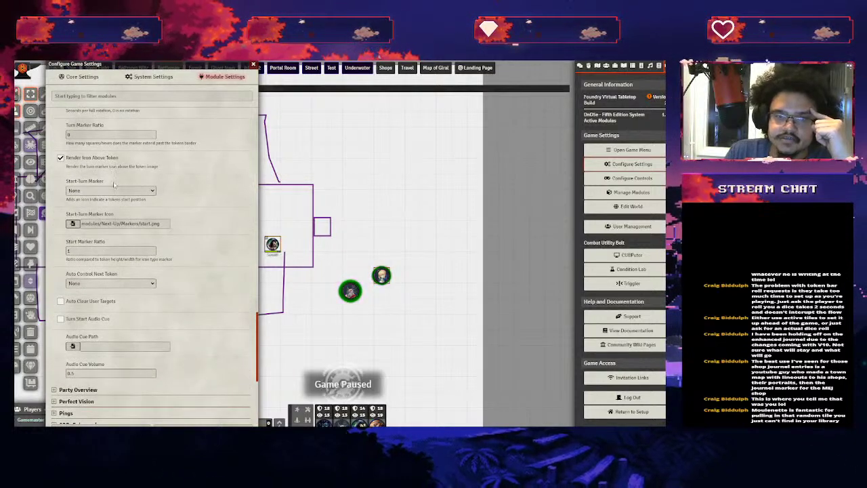
pyautogui.moveTo(94, 224)
pyautogui.mouseDown()
pyautogui.moveTo(176, 227)
pyautogui.moveTo(95, 224)
pyautogui.mouseUp()
pyautogui.click(159, 228)
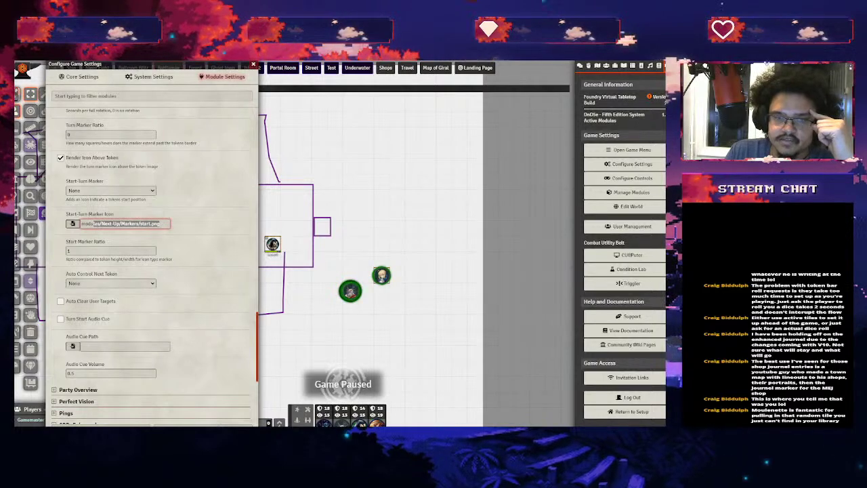
pyautogui.scroll(4, 382, 300)
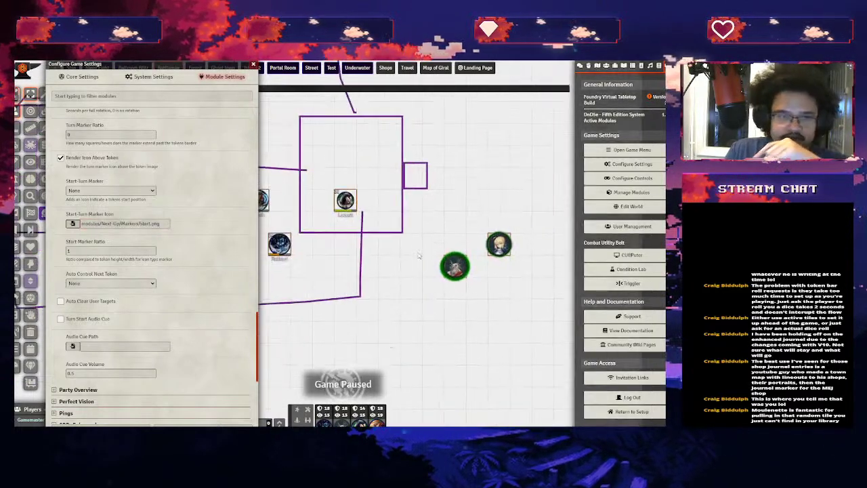
pyautogui.scroll(2, 101, 208)
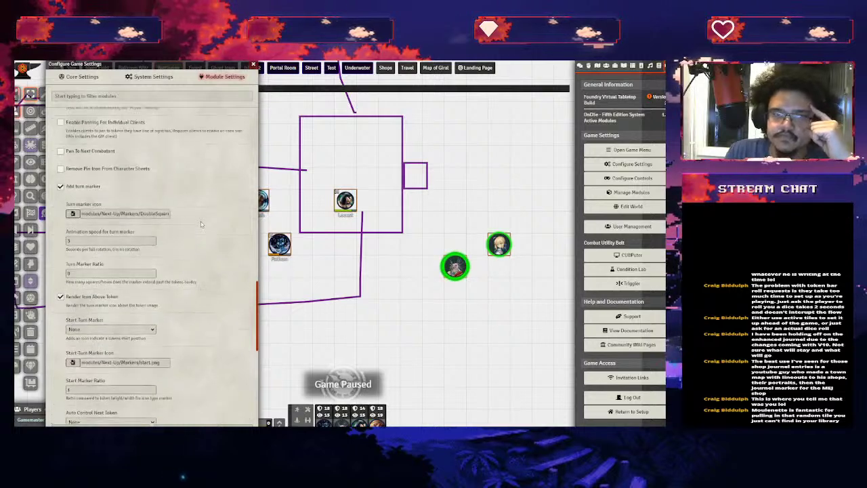
pyautogui.scroll(-4, 100, 208)
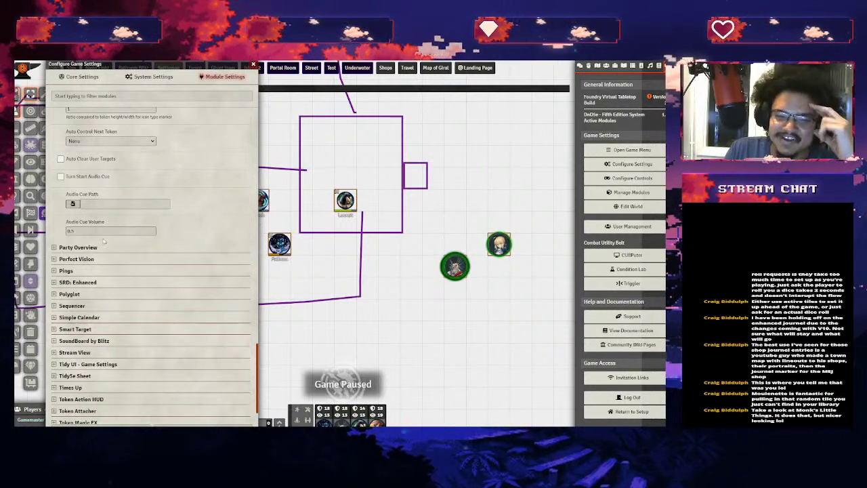
# Check the Party Overview module's settings and open the Party Overview window from the actors directory
pyautogui.click(80, 248)
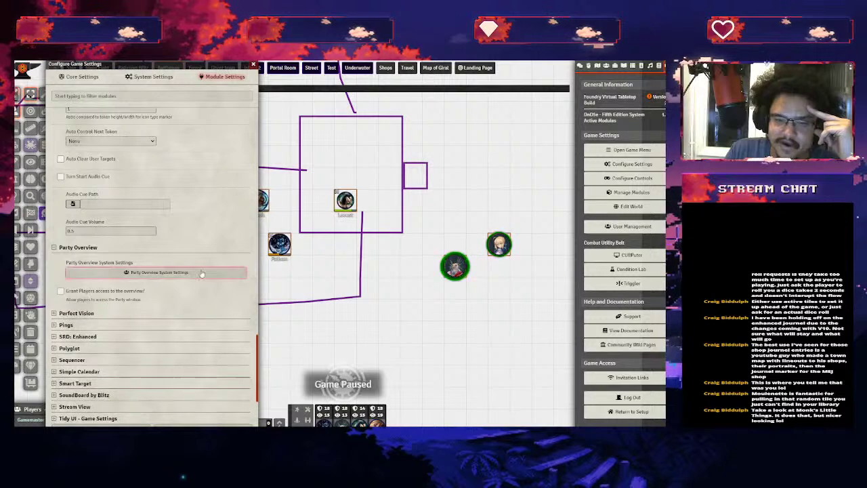
pyautogui.click(95, 248)
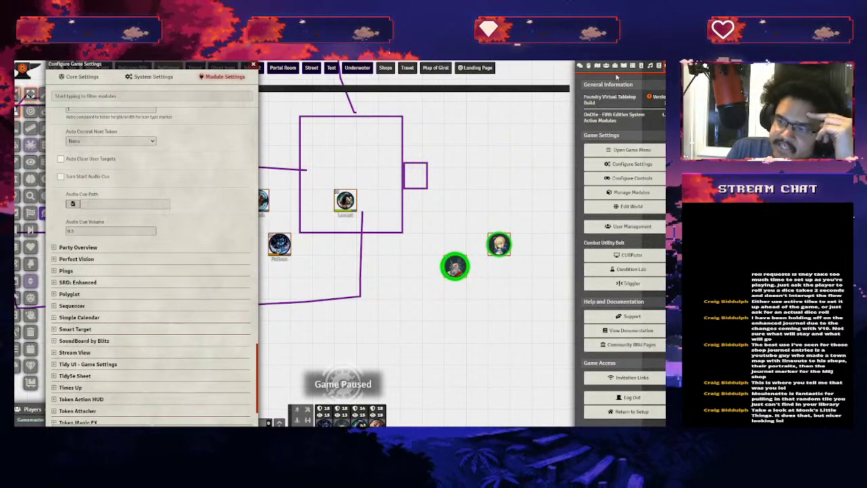
pyautogui.click(609, 68)
pyautogui.click(632, 95)
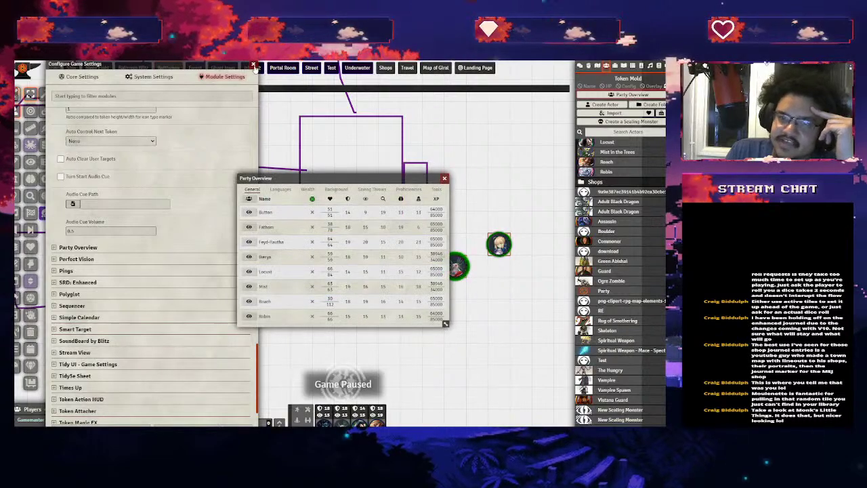
# Close the game settings and review which languages each party member knows in a moved and enlarged Party Overview window
pyautogui.click(253, 65)
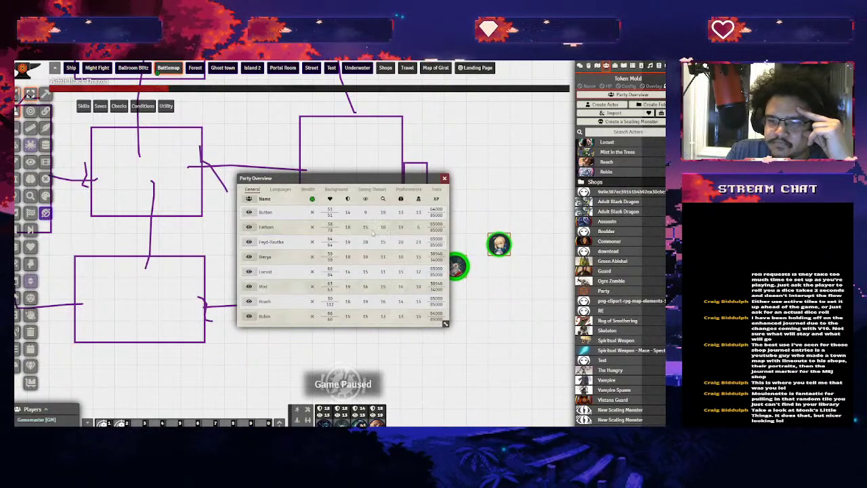
pyautogui.click(279, 190)
pyautogui.moveTo(446, 301); pyautogui.dragTo(596, 371)
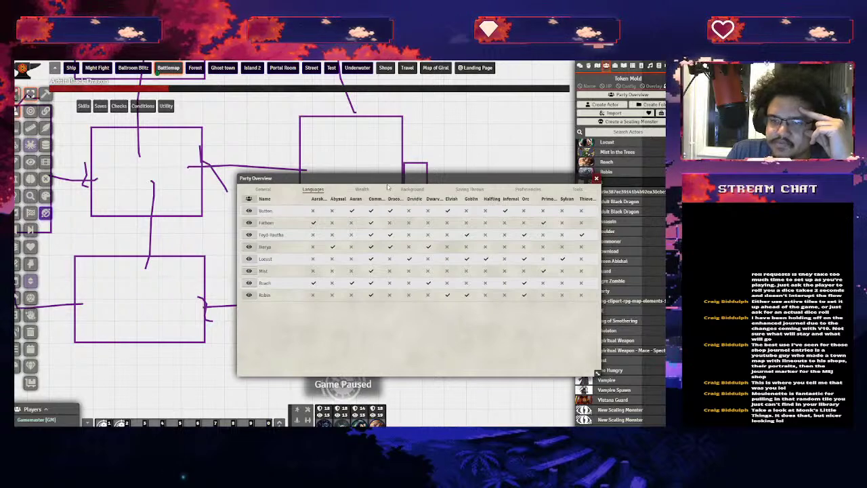
pyautogui.moveTo(387, 178); pyautogui.dragTo(238, 163)
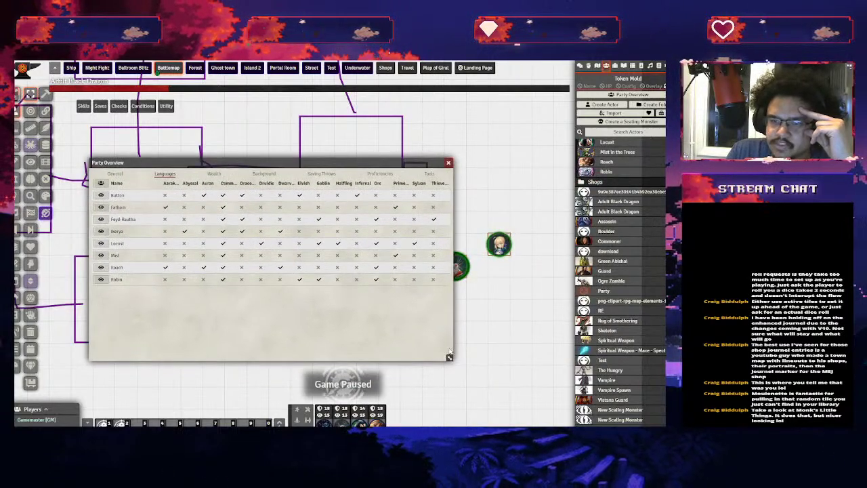
pyautogui.moveTo(450, 358); pyautogui.dragTo(553, 370)
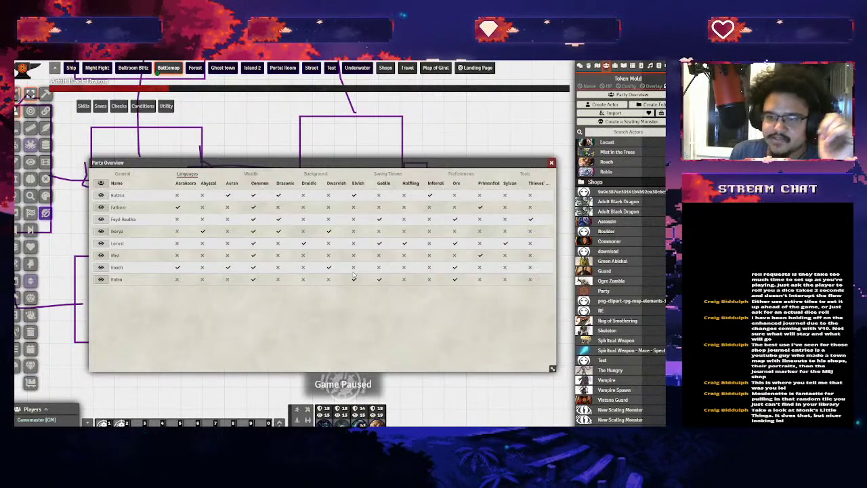
pyautogui.click(353, 279)
pyautogui.click(177, 267)
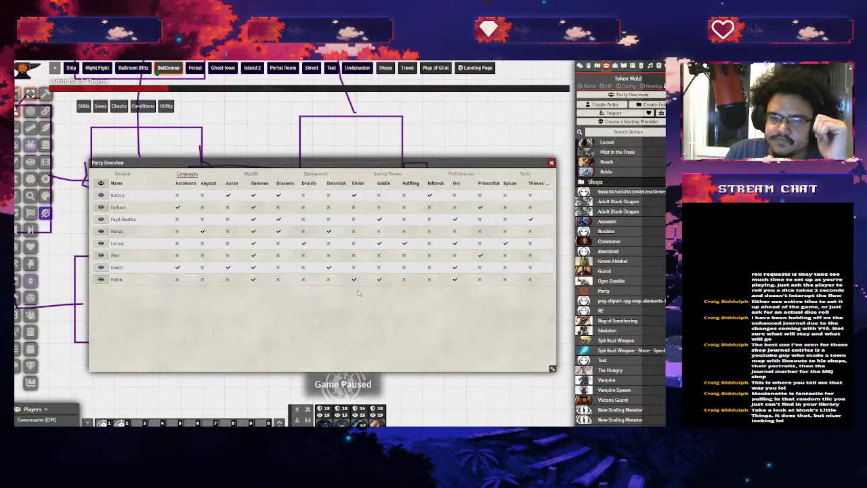
# Review the party's wealth, and read through the characters' traits, ideals, flaws and bonds in Party Overview
pyautogui.click(251, 174)
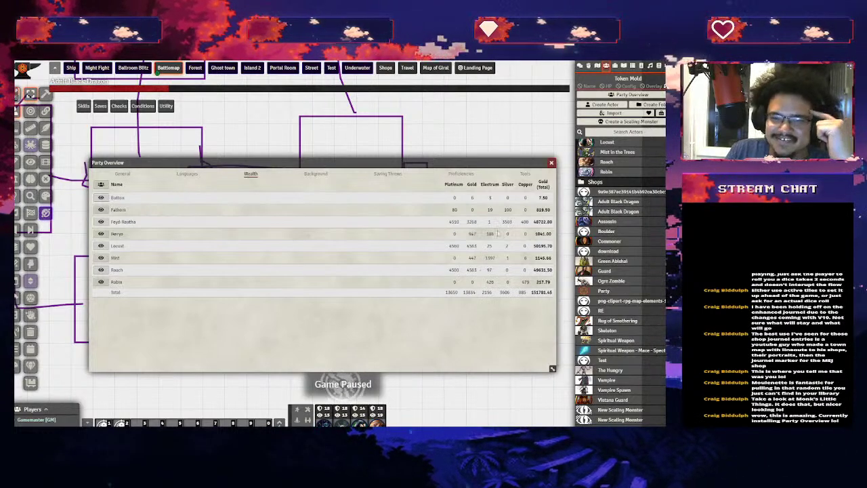
pyautogui.click(313, 174)
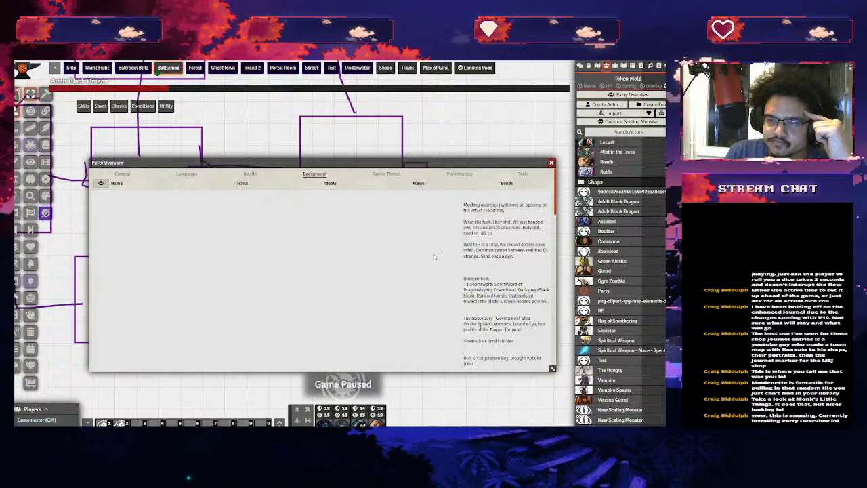
pyautogui.scroll(-5, 407, 255)
pyautogui.scroll(5, 317, 250)
pyautogui.scroll(1, 317, 250)
pyautogui.scroll(-4, 298, 229)
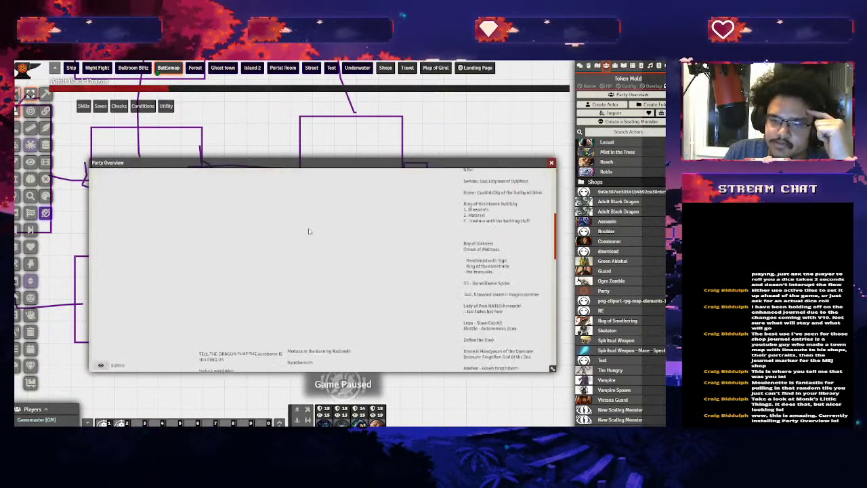
pyautogui.scroll(4, 406, 239)
pyautogui.scroll(-8, 485, 244)
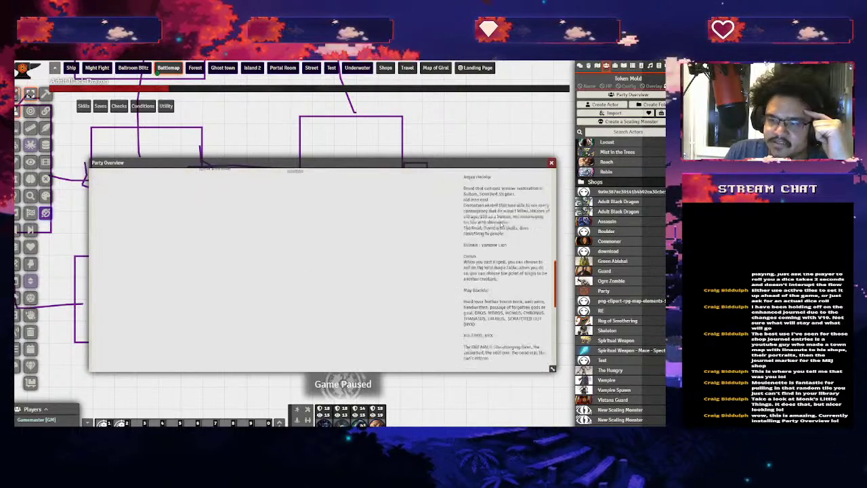
pyautogui.scroll(-3, 500, 230)
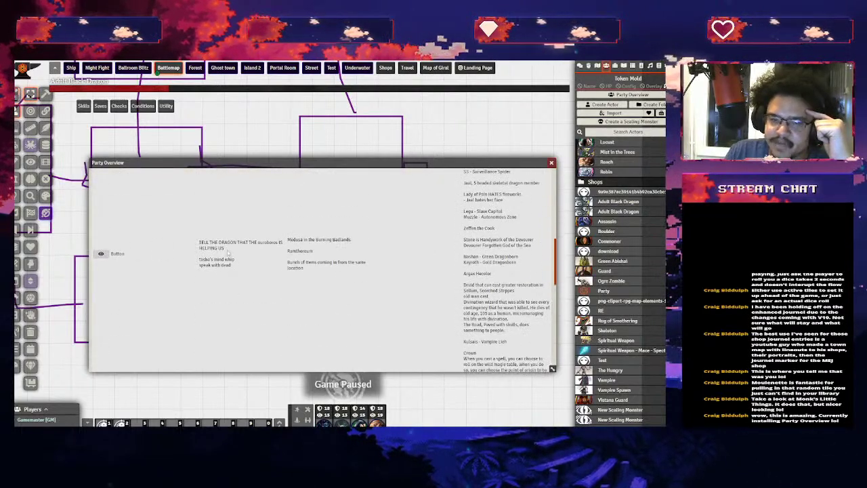
pyautogui.scroll(5, 473, 290)
pyautogui.scroll(-2, 472, 289)
pyautogui.scroll(-10, 472, 290)
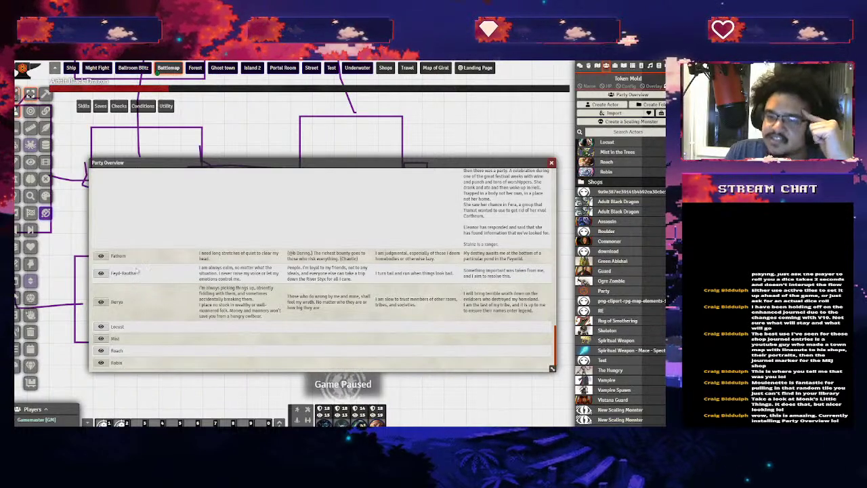
pyautogui.scroll(10, 230, 336)
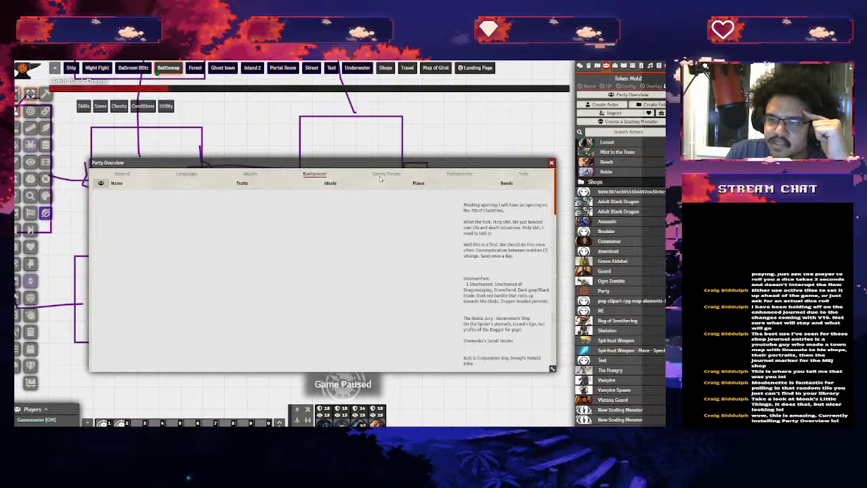
# Examine the party's saving throws, skill proficiencies and tool proficiencies, and close Party Overview
pyautogui.click(386, 175)
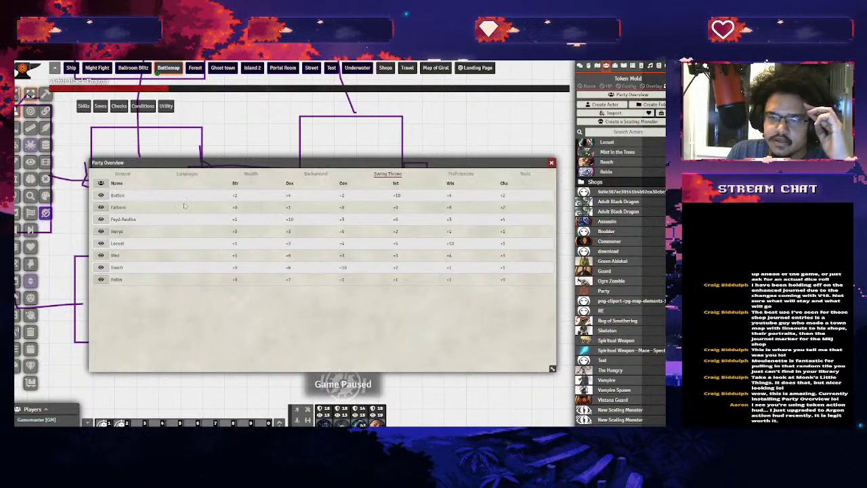
pyautogui.click(461, 173)
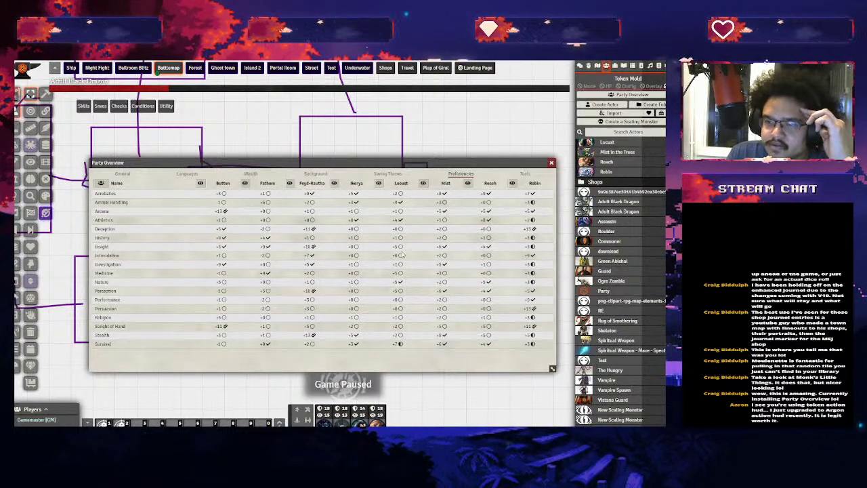
pyautogui.click(527, 174)
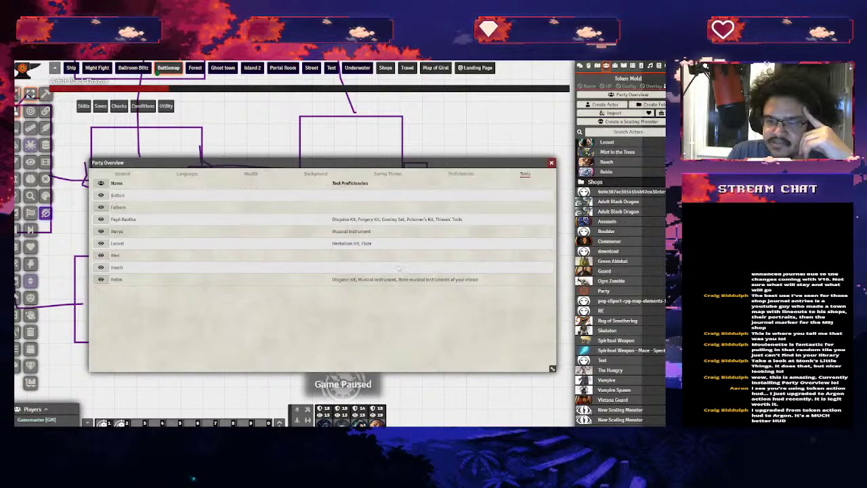
pyautogui.click(387, 174)
pyautogui.click(187, 174)
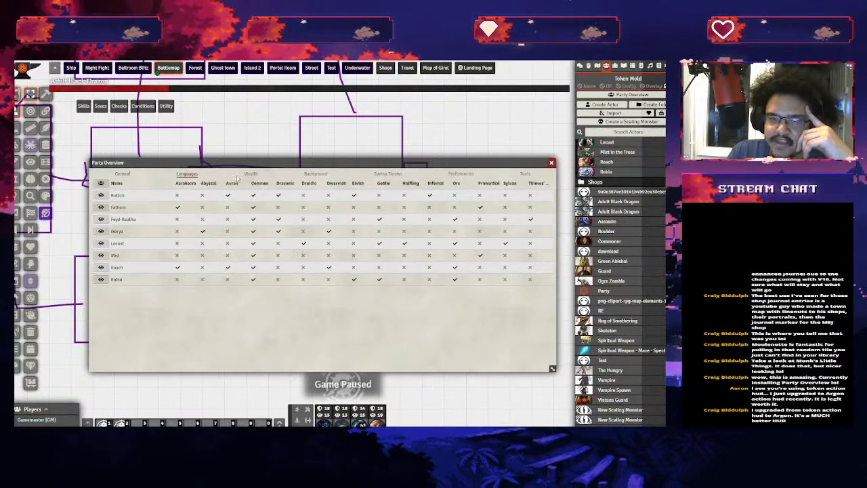
pyautogui.click(314, 174)
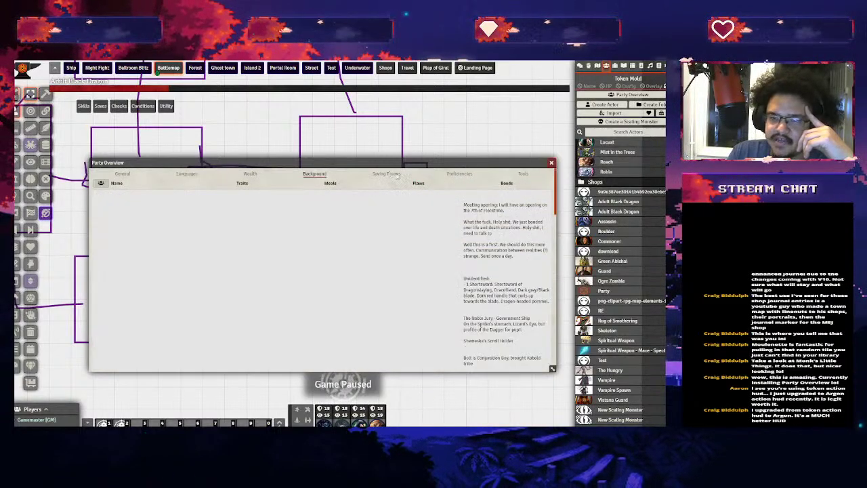
pyautogui.click(388, 174)
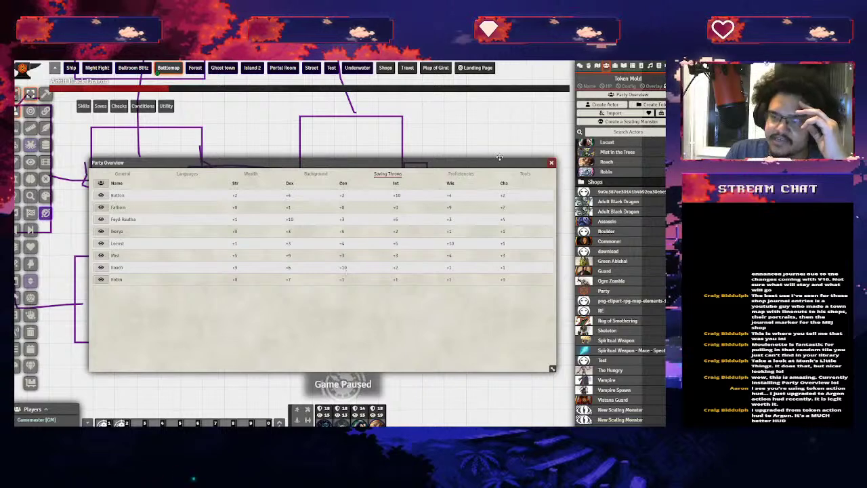
pyautogui.click(460, 173)
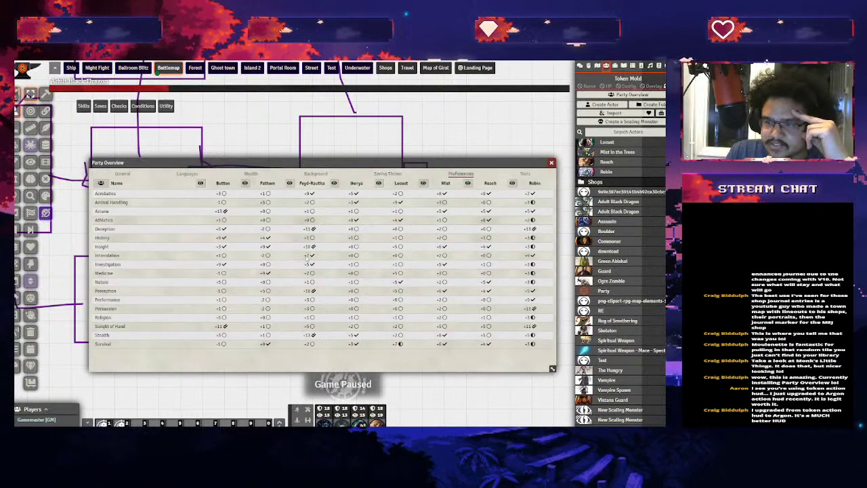
pyautogui.press('Escape')
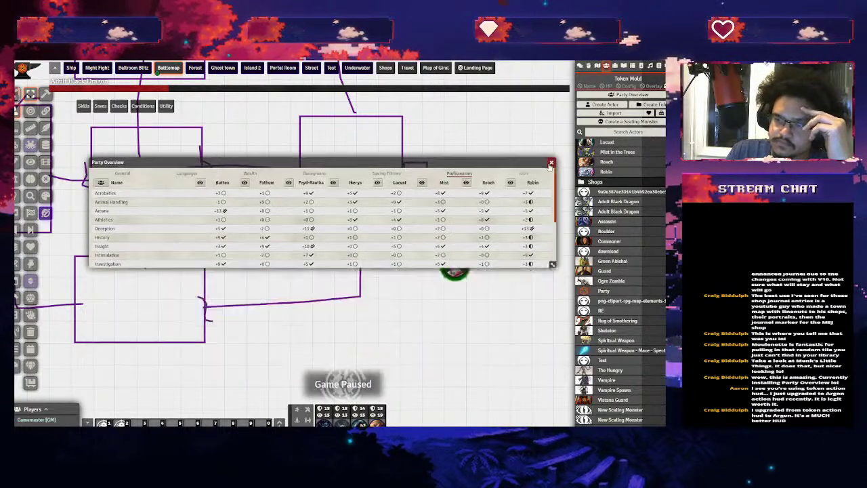
# Reopen the module settings, collapse the Next Up section and examine Perfect Vision's vision rules
pyautogui.click(650, 66)
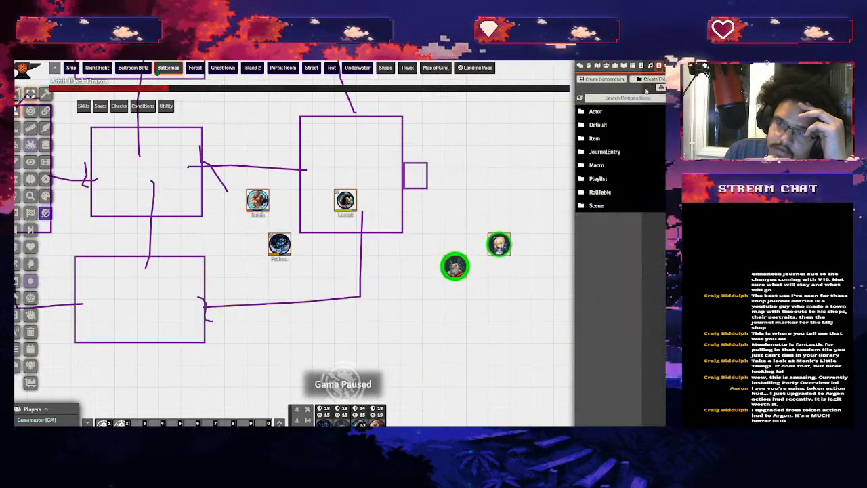
pyautogui.click(659, 66)
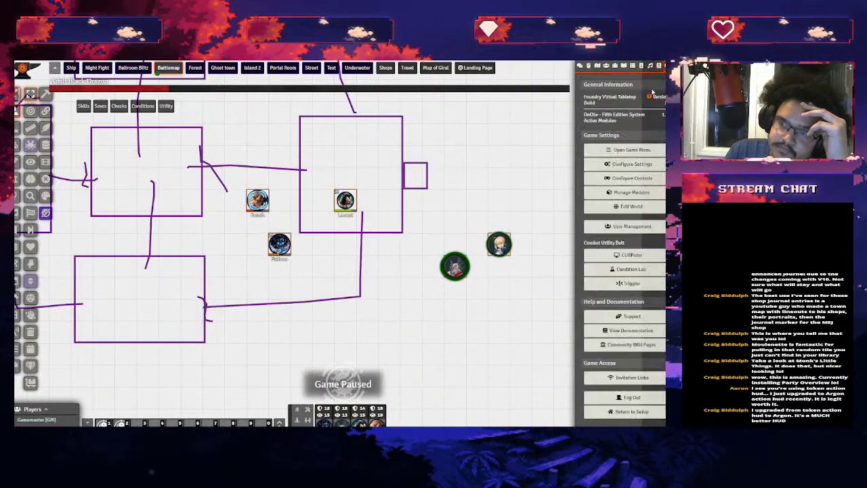
pyautogui.click(611, 167)
pyautogui.scroll(-10, 138, 223)
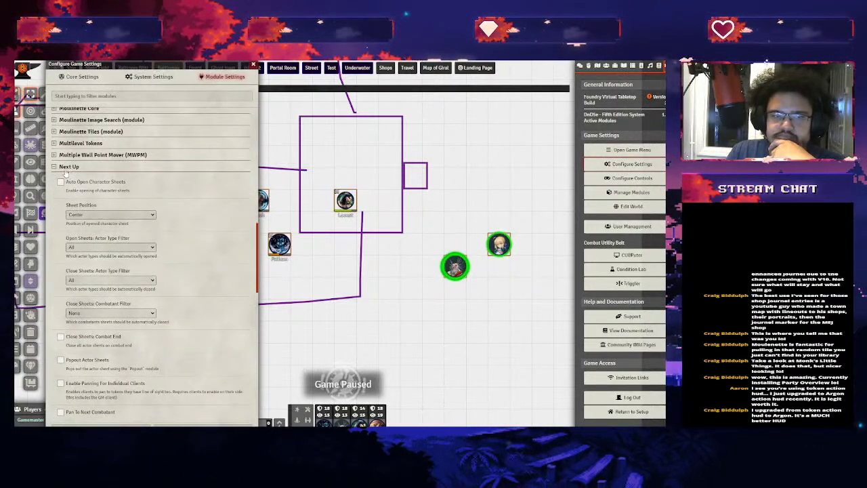
pyautogui.click(68, 167)
pyautogui.click(95, 212)
pyautogui.scroll(-5, 149, 265)
pyautogui.scroll(7, 149, 264)
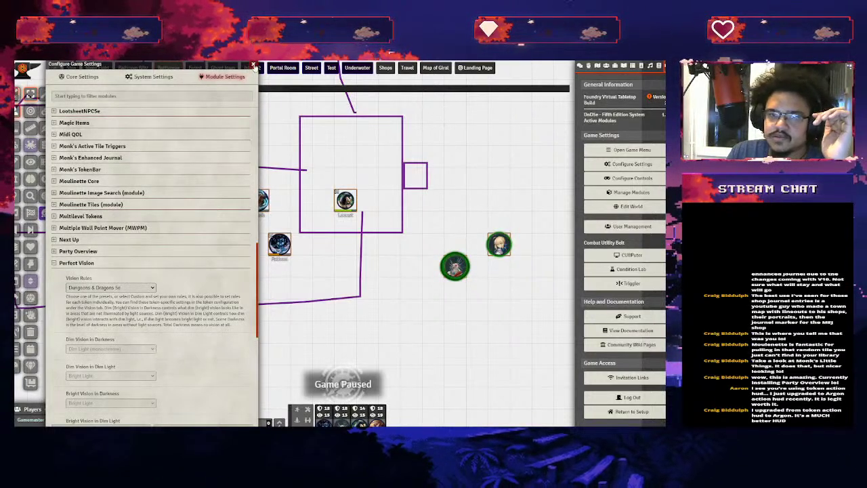
pyautogui.click(253, 67)
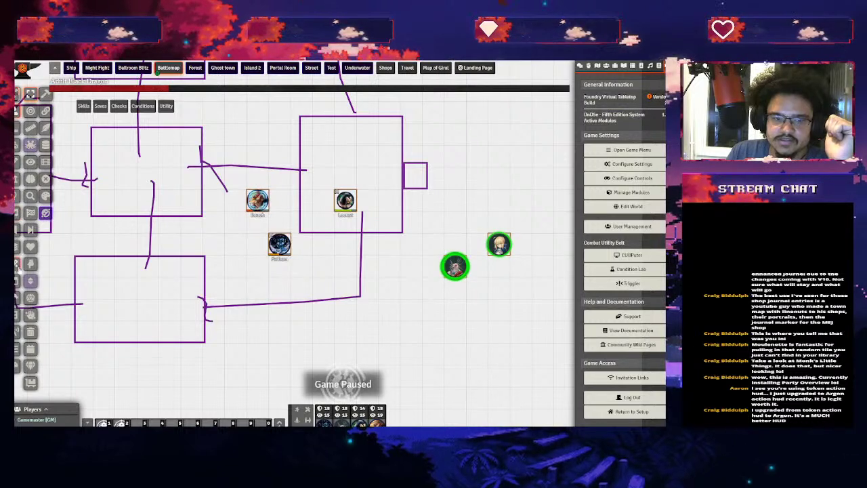
# Transition the Battlemap scene's lighting to darkness and select the Fathom token
pyautogui.click(16, 214)
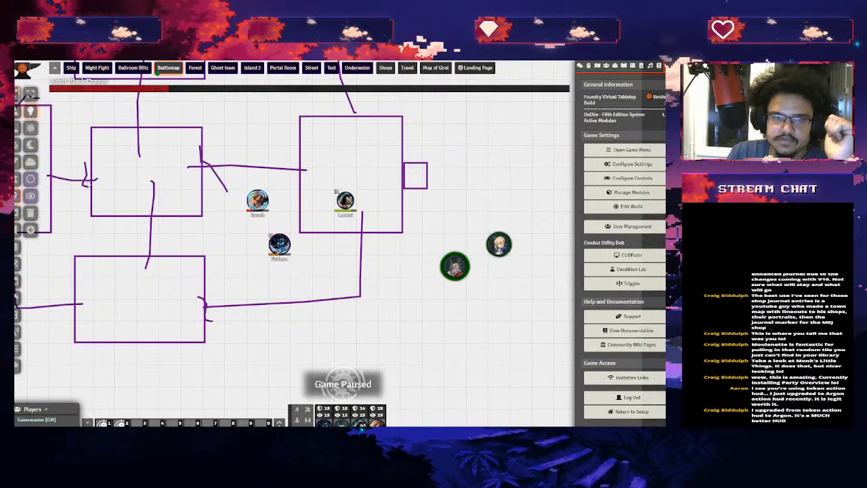
pyautogui.click(30, 147)
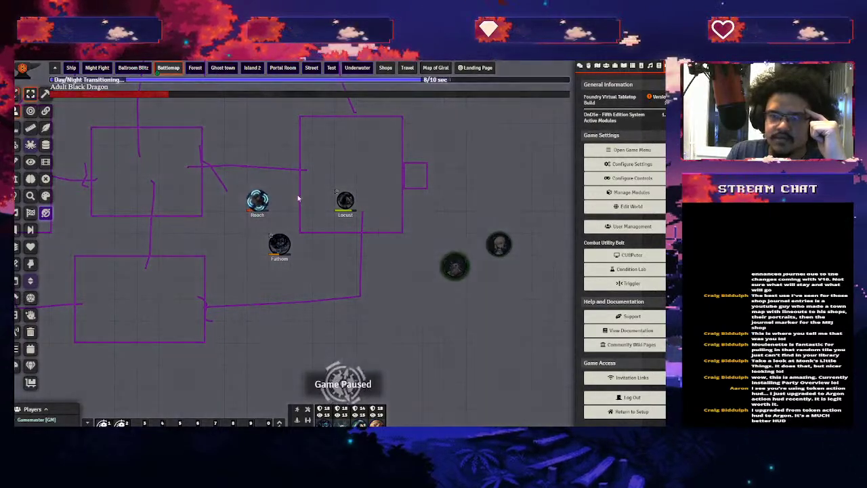
pyautogui.click(280, 246)
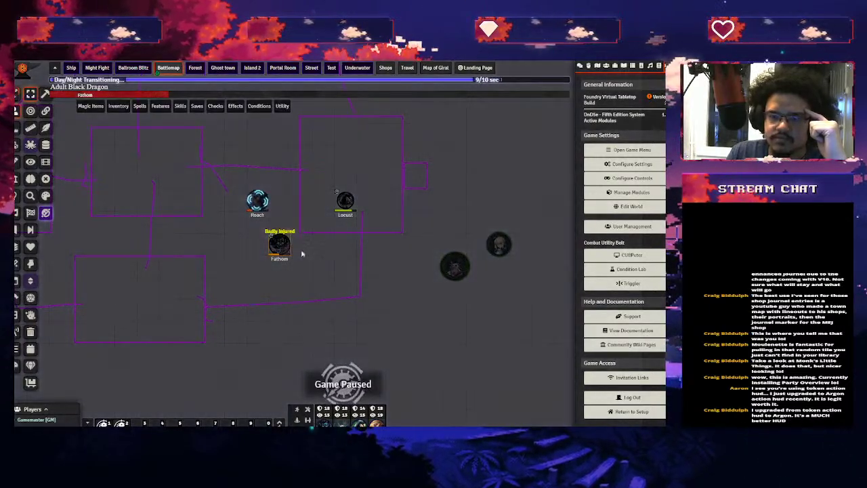
# Enable Token Vision in the Battlemap scene's lighting configuration and save the changes
pyautogui.rightClick(169, 70)
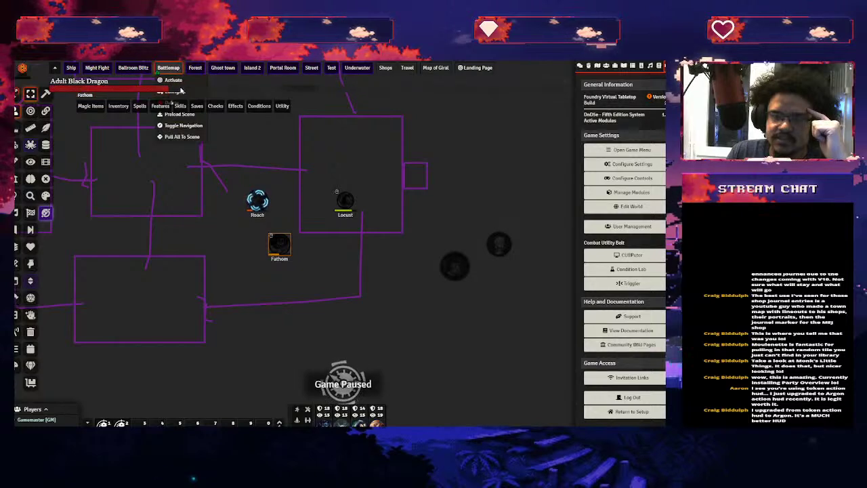
pyautogui.click(169, 92)
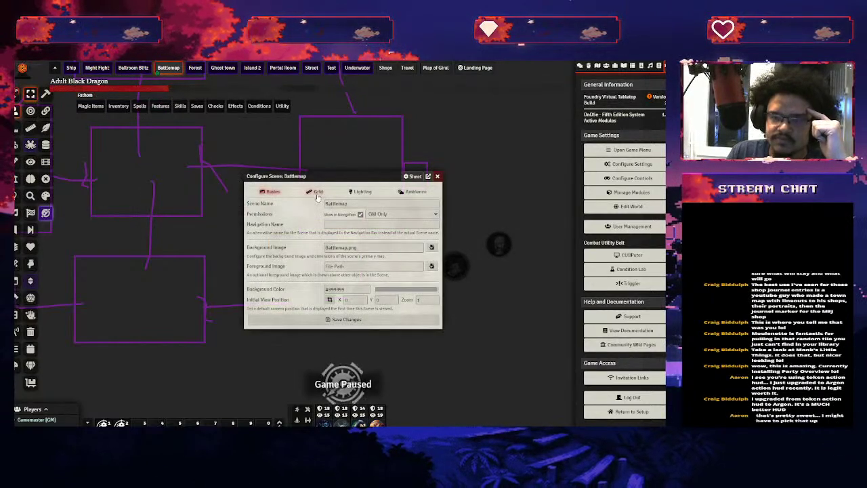
pyautogui.click(363, 193)
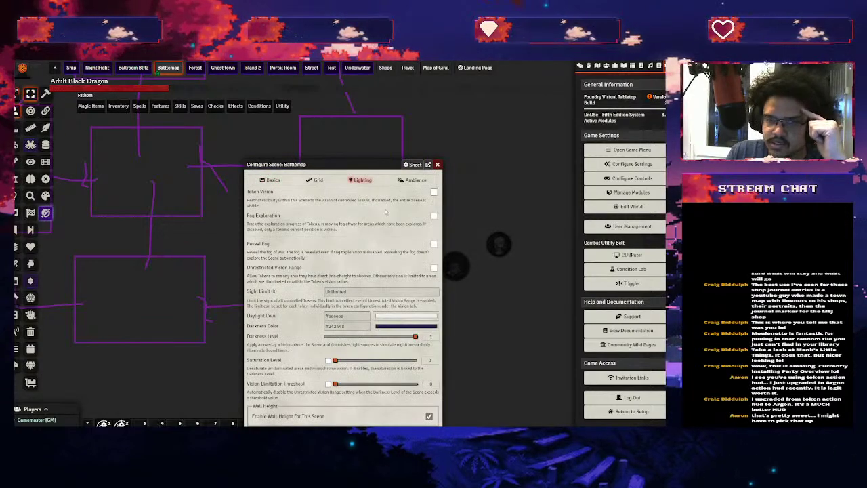
pyautogui.click(346, 423)
# Inspect the Fathom token's light and vision settings, including the dim vision radius, and close the configuration without updating the token
pyautogui.rightClick(282, 246)
pyautogui.click(261, 261)
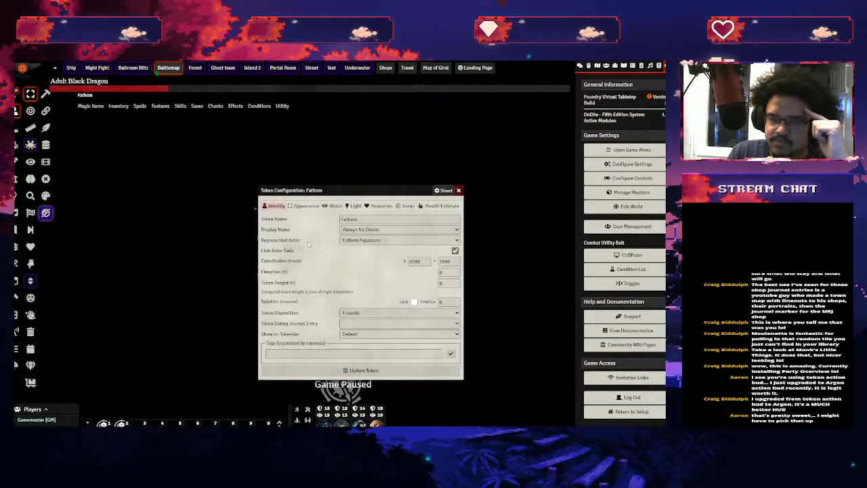
pyautogui.click(348, 207)
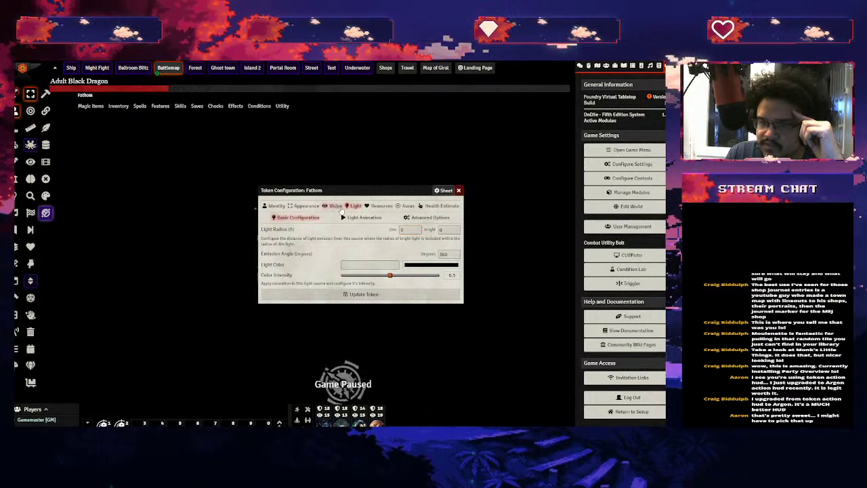
pyautogui.click(336, 207)
pyautogui.click(410, 250)
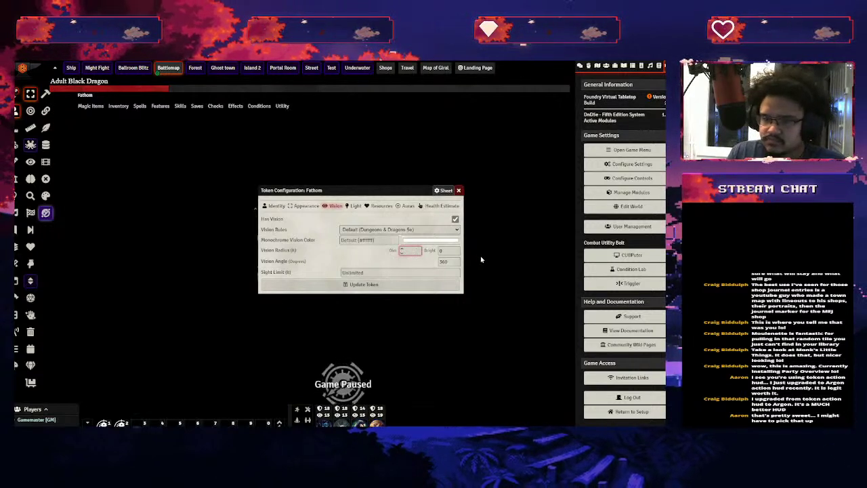
pyautogui.click(459, 191)
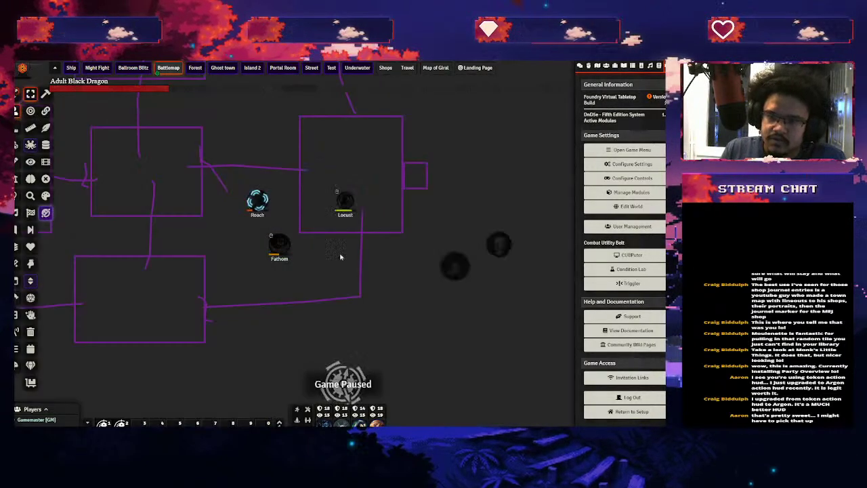
# Select the Roach token and examine its vision across the dark Battlemap scene
pyautogui.doubleClick(265, 195)
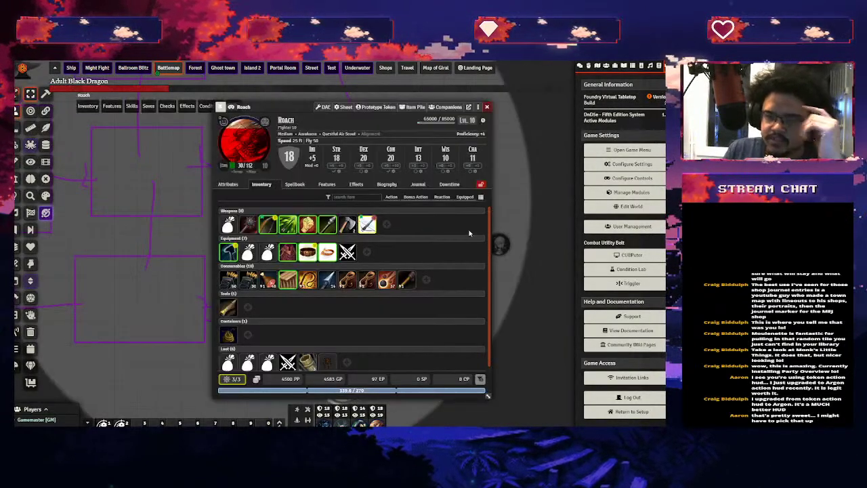
pyautogui.press('space')
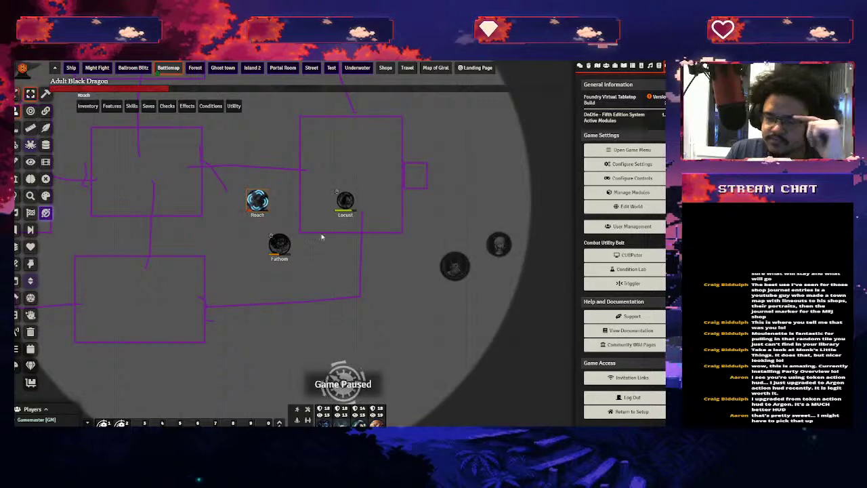
pyautogui.press('Right')
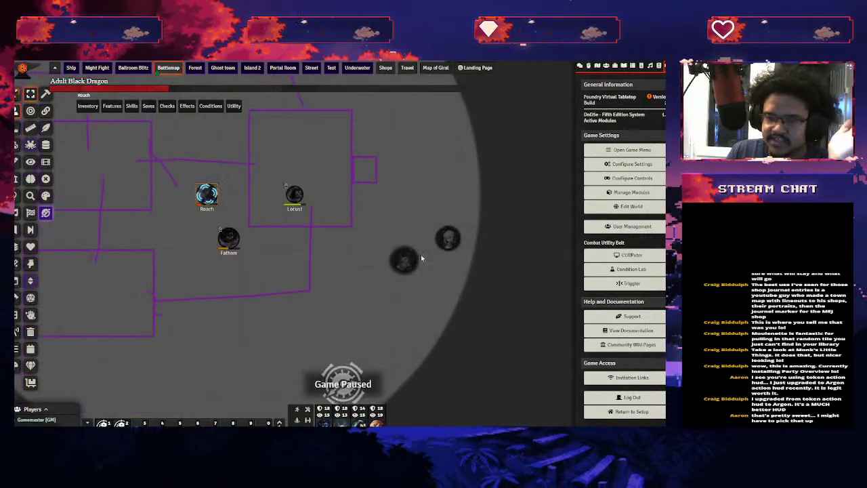
pyautogui.moveTo(290, 197)
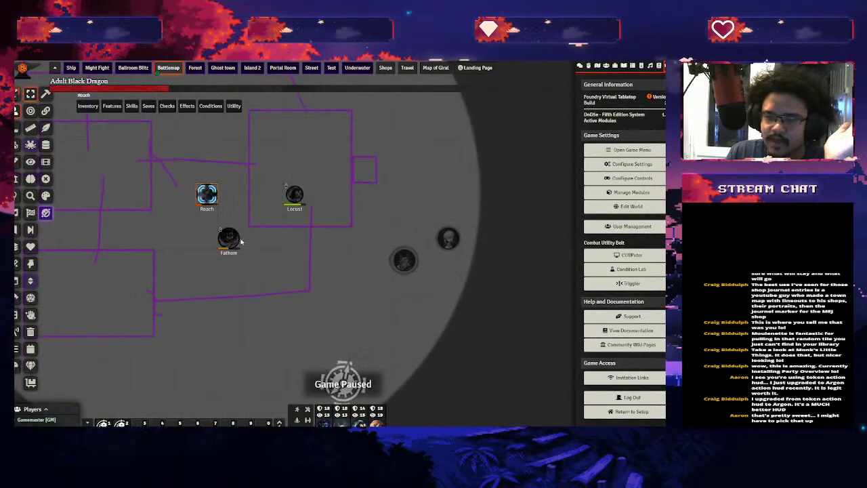
pyautogui.press('Up')
pyautogui.press('Left')
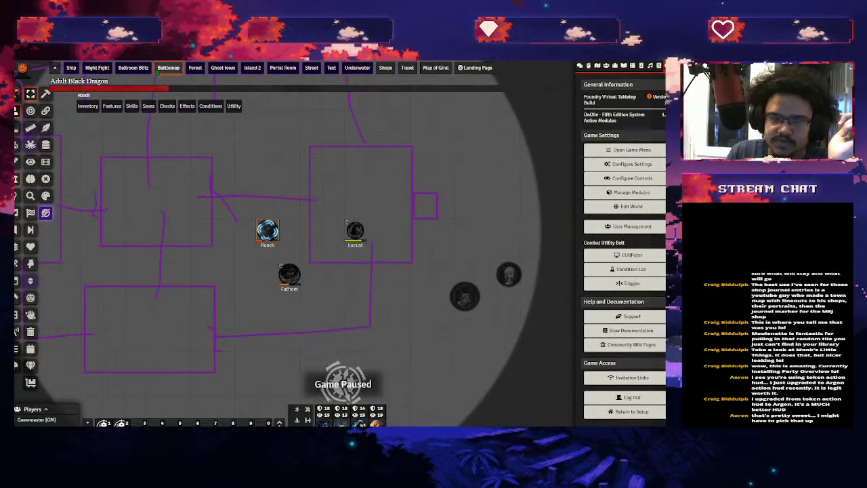
# Place a light source between the Roach, Fathom and Locust tokens, and compare the lit area through Roach's and Fathom's vision
pyautogui.click(34, 130)
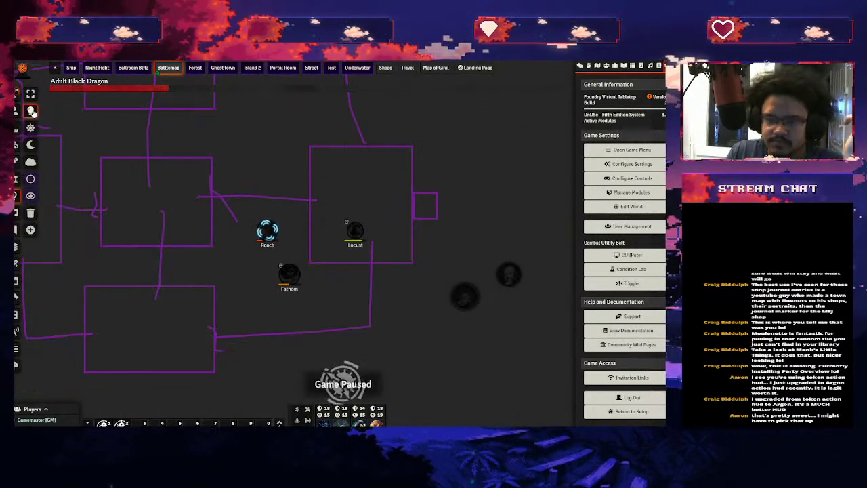
pyautogui.moveTo(300, 230); pyautogui.dragTo(307, 244)
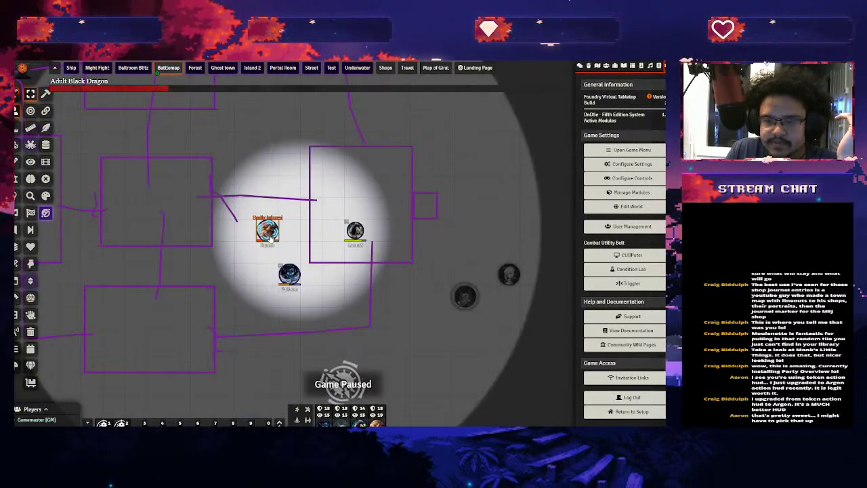
pyautogui.doubleClick(267, 230)
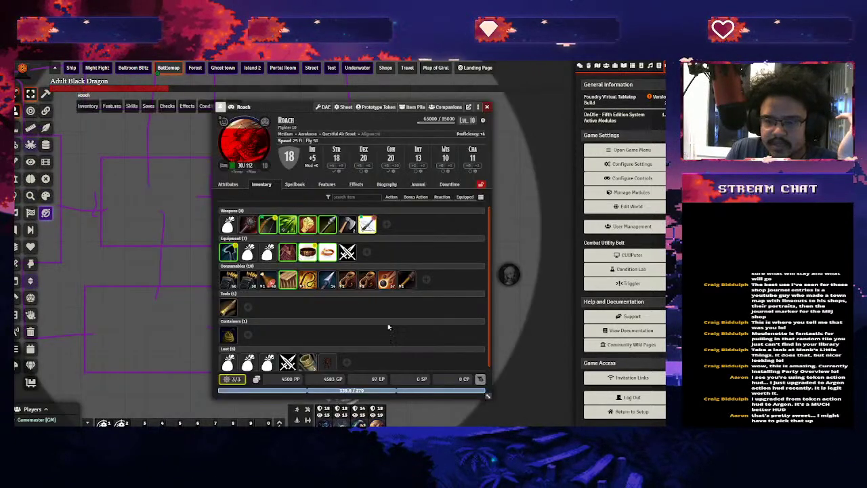
pyautogui.click(488, 106)
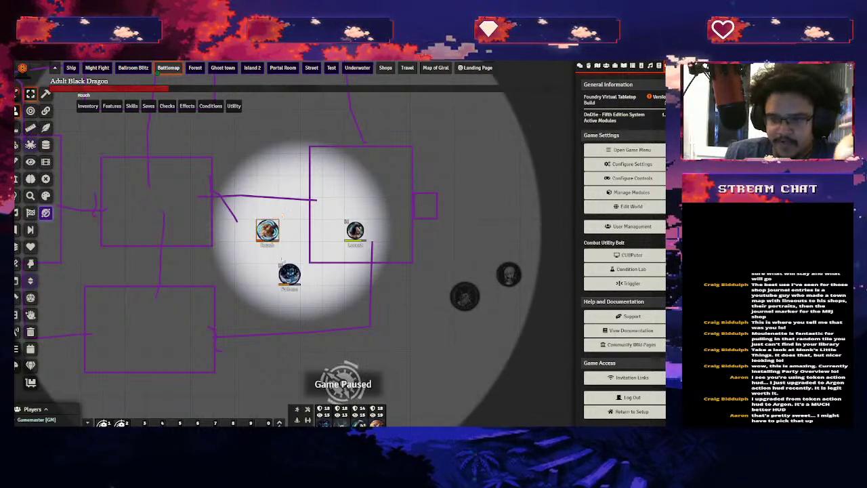
pyautogui.click(288, 274)
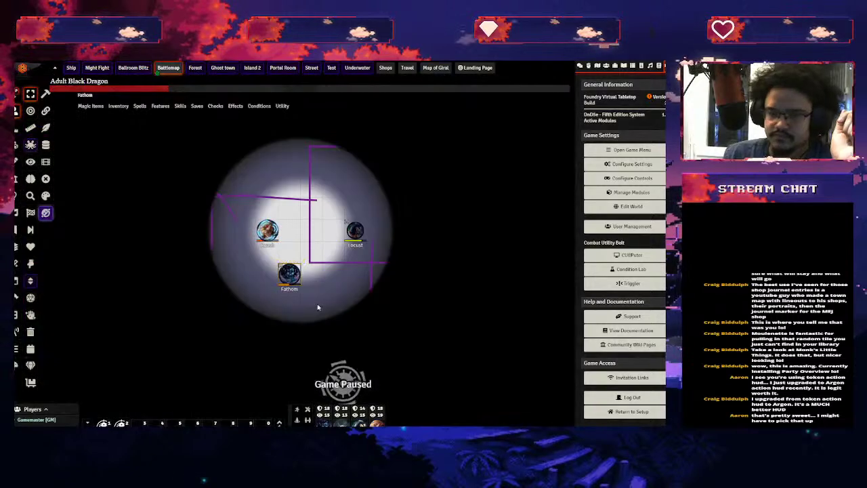
# Set Perfect Vision's Monochrome Vision Color to green and save the module settings
pyautogui.click(659, 67)
pyautogui.click(663, 65)
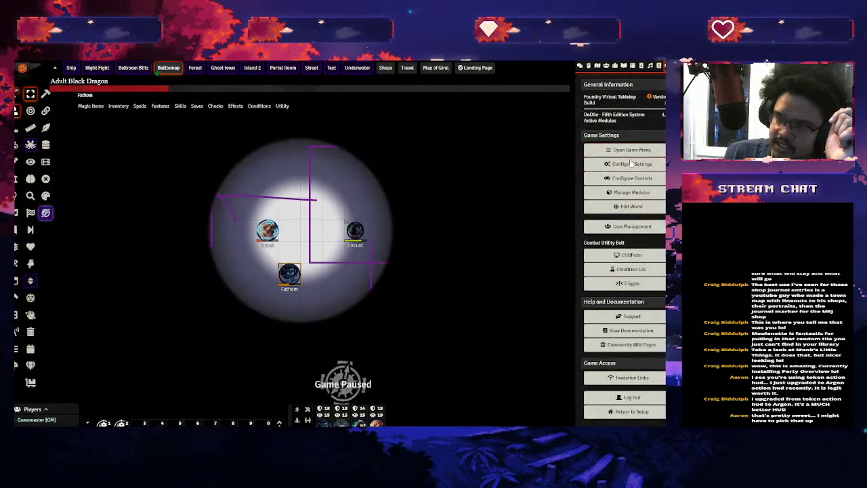
pyautogui.click(633, 164)
pyautogui.scroll(-10, 199, 198)
pyautogui.click(198, 199)
pyautogui.scroll(3, 198, 189)
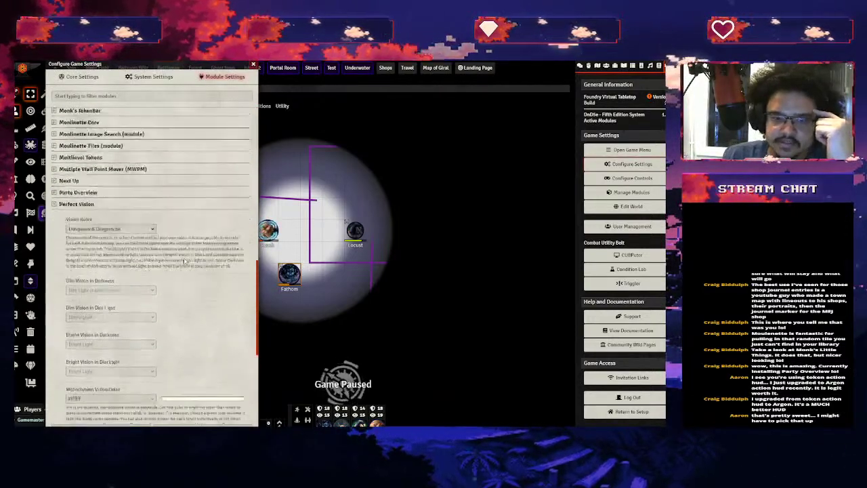
pyautogui.scroll(-4, 199, 180)
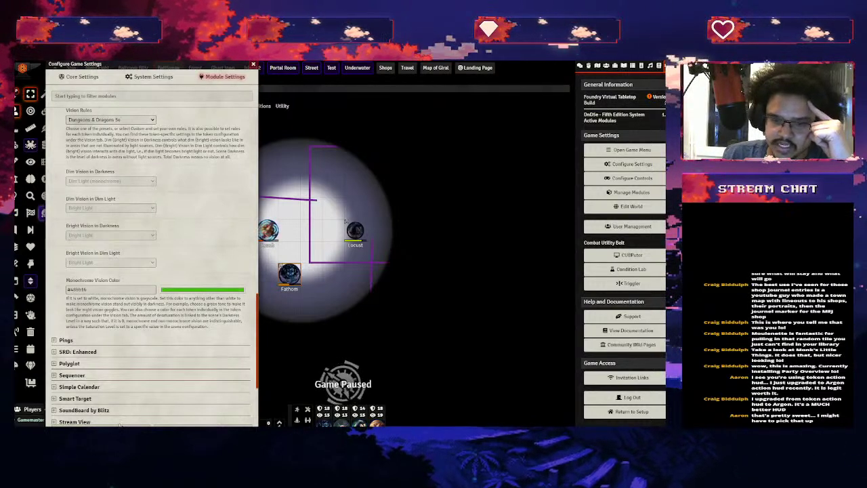
pyautogui.click(120, 425)
# Select the Roach token, move it out into the darkness and bring it back inside the lit area
pyautogui.doubleClick(263, 229)
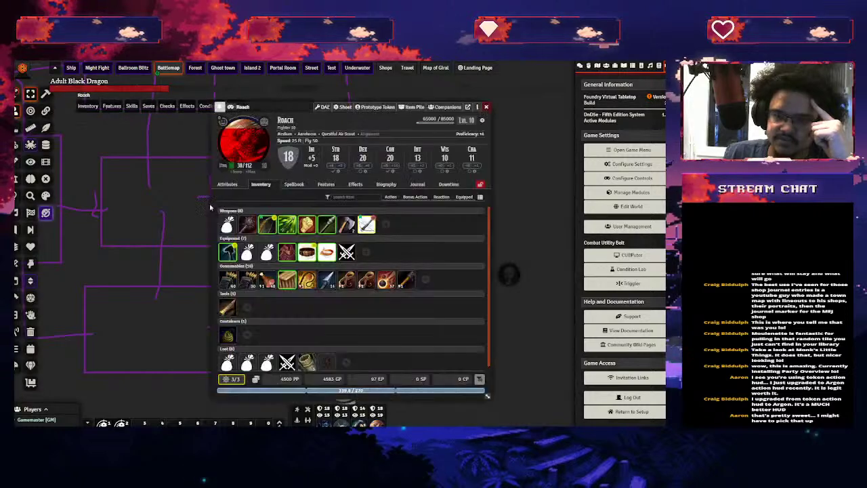
pyautogui.click(486, 106)
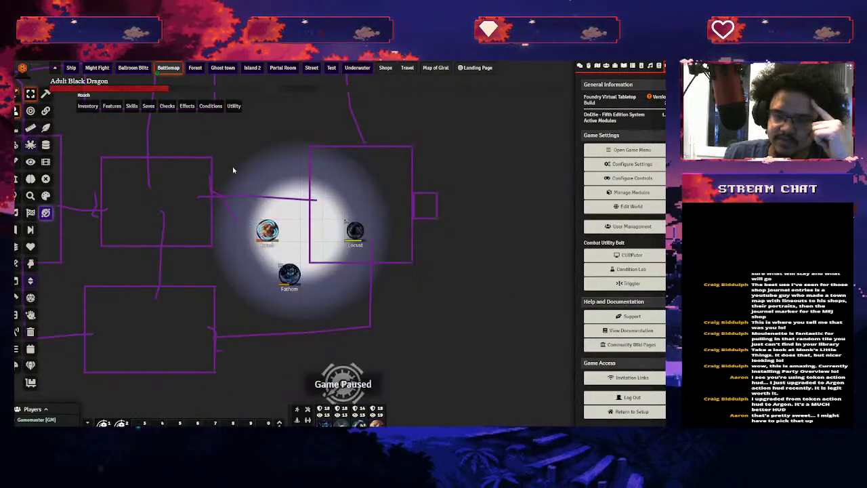
pyautogui.doubleClick(267, 230)
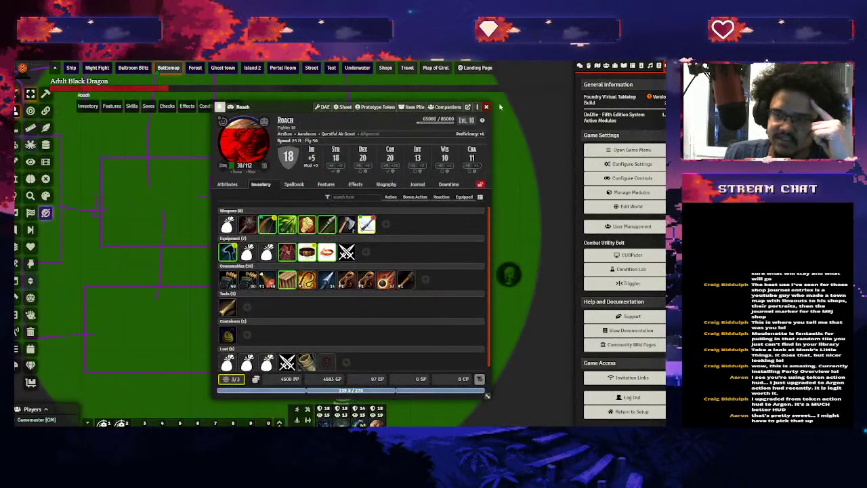
pyautogui.click(486, 107)
pyautogui.moveTo(267, 231); pyautogui.dragTo(84, 142)
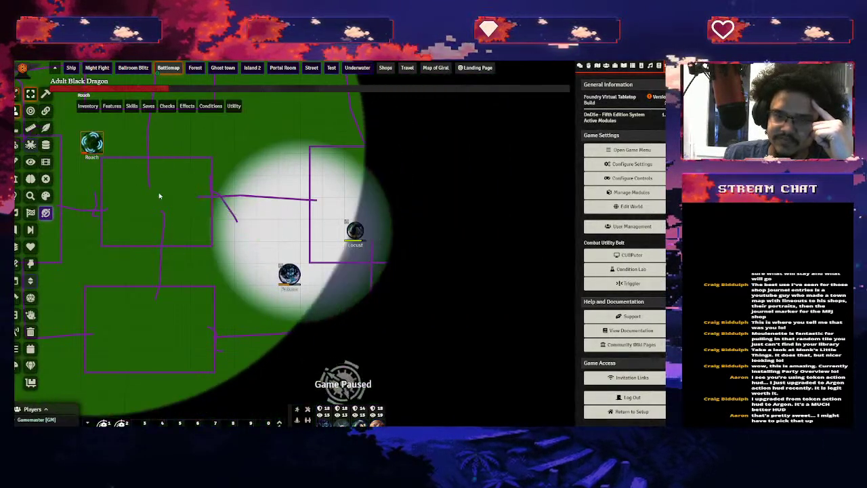
pyautogui.moveTo(310, 237); pyautogui.dragTo(399, 255)
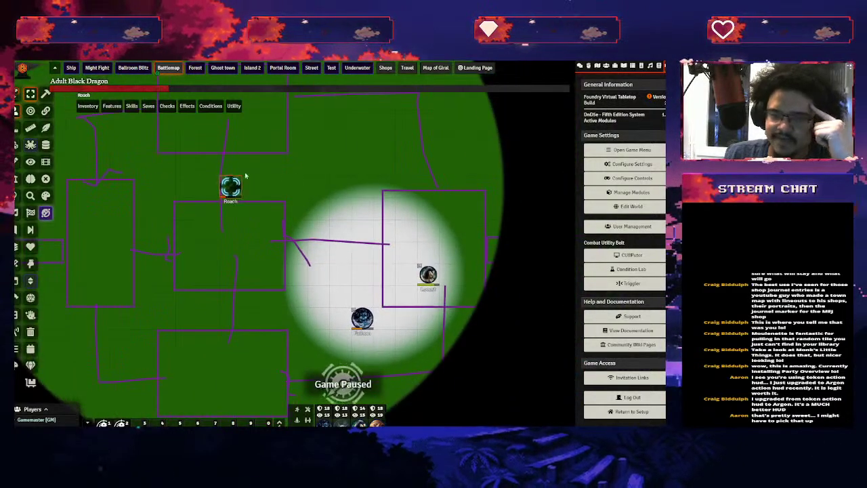
pyautogui.moveTo(232, 187); pyautogui.dragTo(339, 230)
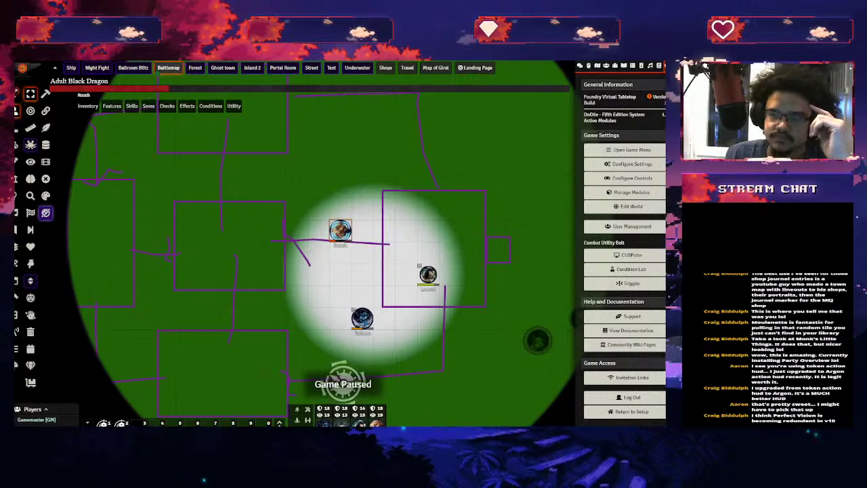
# Set Perfect Vision's Monochrome Vision Color to white (#ffffff) and save the module settings
pyautogui.click(632, 164)
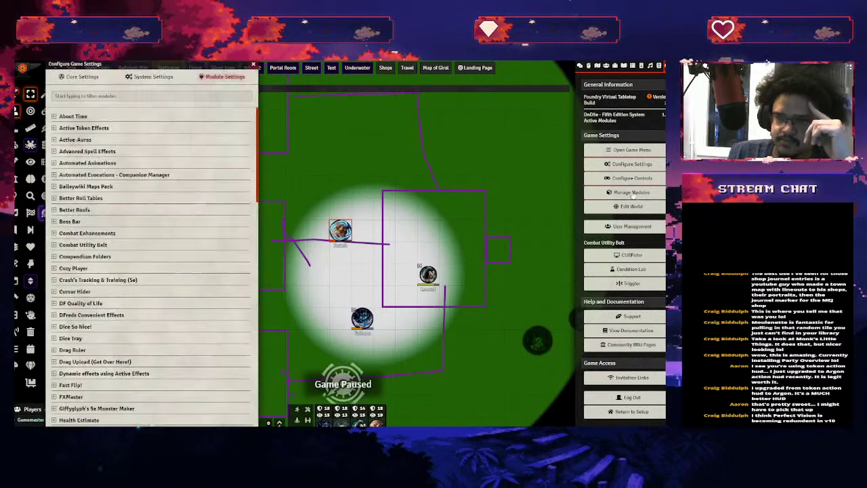
pyautogui.scroll(-5, 204, 284)
pyautogui.click(102, 349)
pyautogui.scroll(-3, 128, 322)
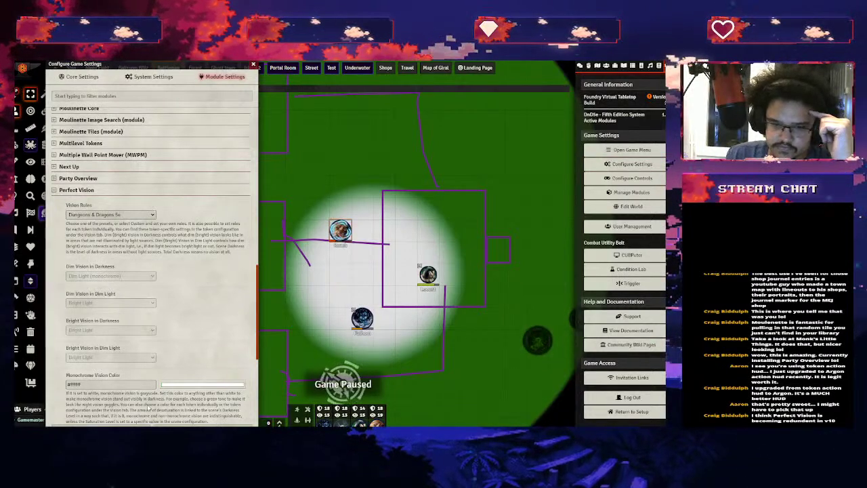
pyautogui.scroll(-3, 174, 400)
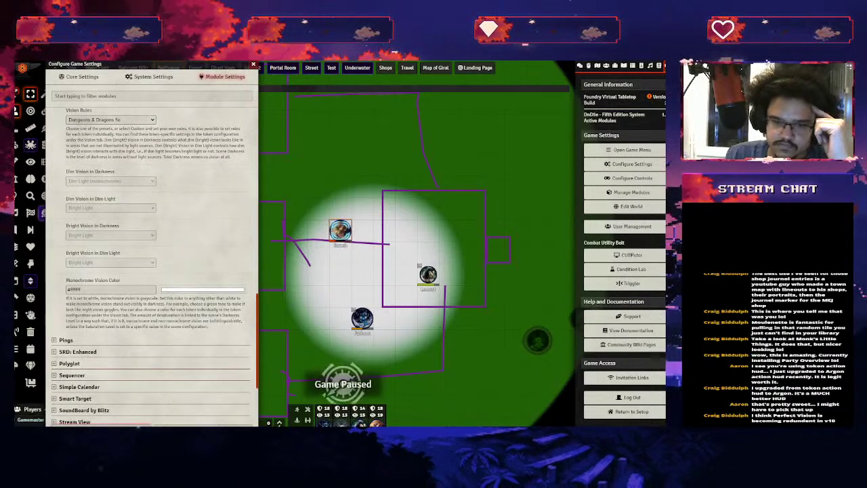
pyautogui.press('Escape')
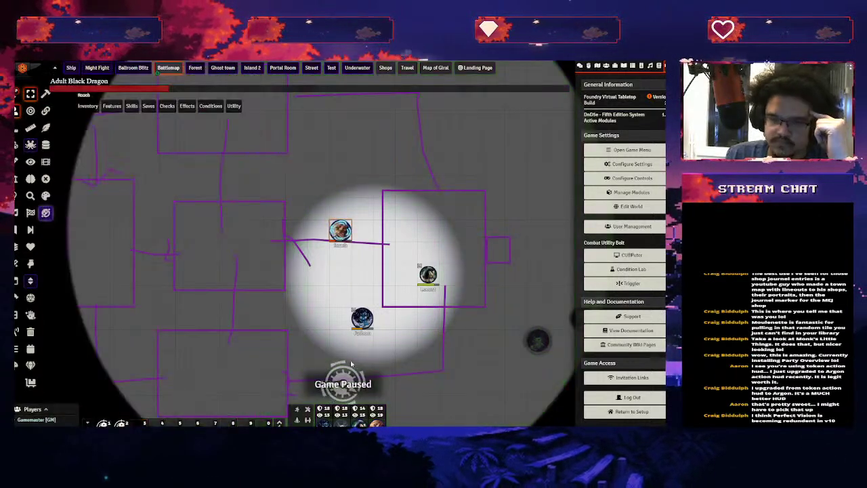
# Collapse the Perfect Vision section of the module settings, examine the Pings options and close the settings
pyautogui.click(626, 164)
pyautogui.scroll(-5, 207, 250)
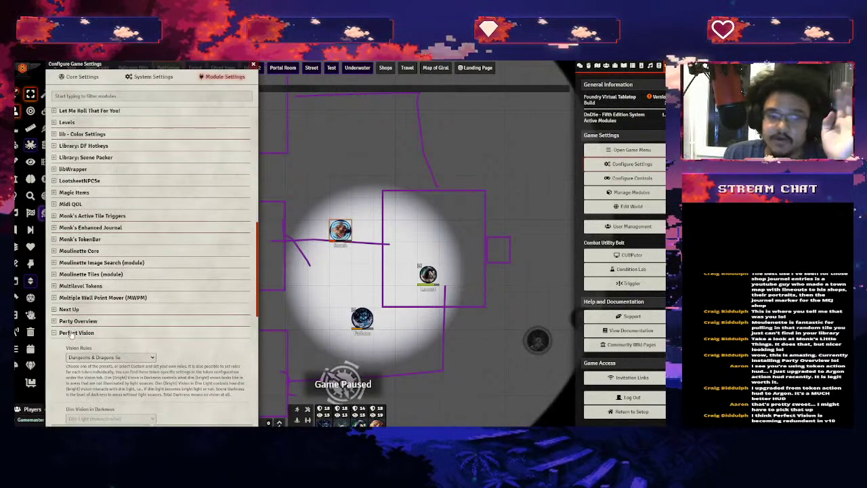
pyautogui.click(71, 333)
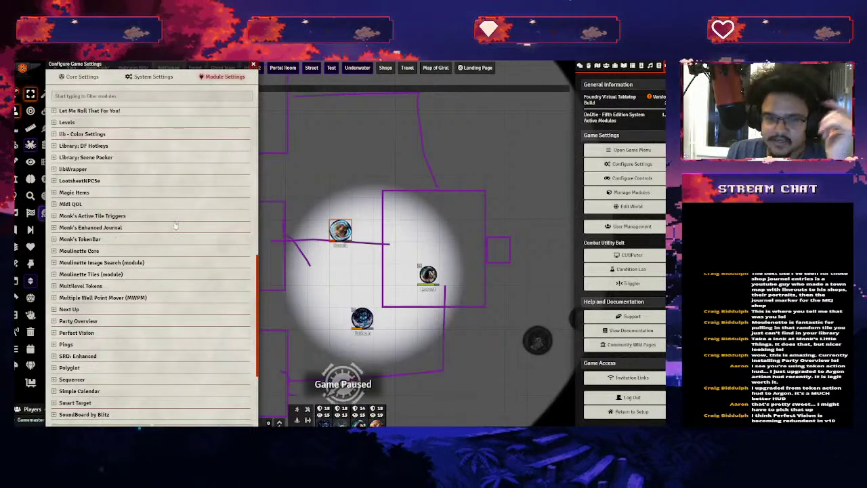
pyautogui.click(66, 344)
pyautogui.scroll(-3, 231, 102)
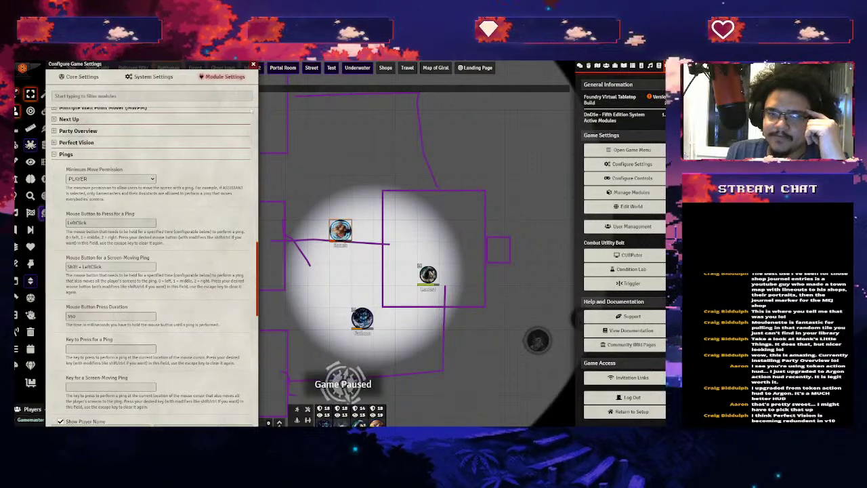
pyautogui.moveTo(260, 71); pyautogui.dragTo(253, 72)
pyautogui.click(253, 65)
# Ping the Battlemap just above the Roach token
pyautogui.click(363, 195)
pyautogui.scroll(-3, 384, 306)
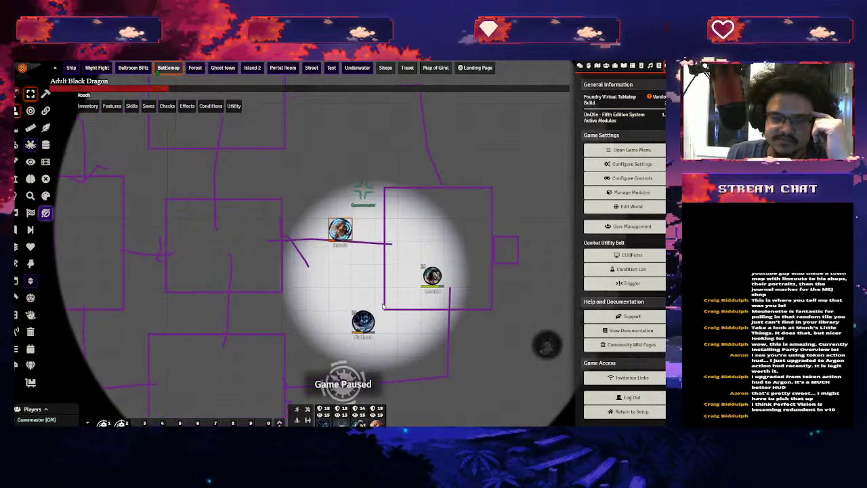
pyautogui.scroll(2, 519, 110)
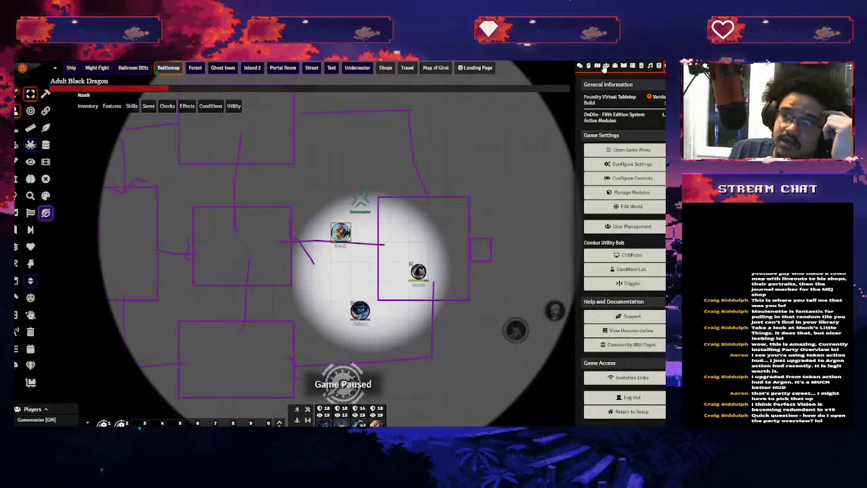
# Open the Party Overview from the actors directory, view its General information and close it
pyautogui.click(607, 65)
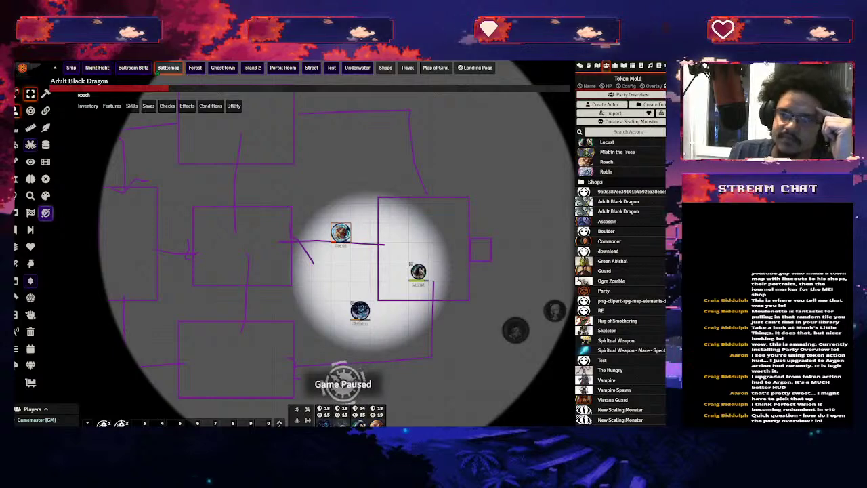
pyautogui.click(627, 94)
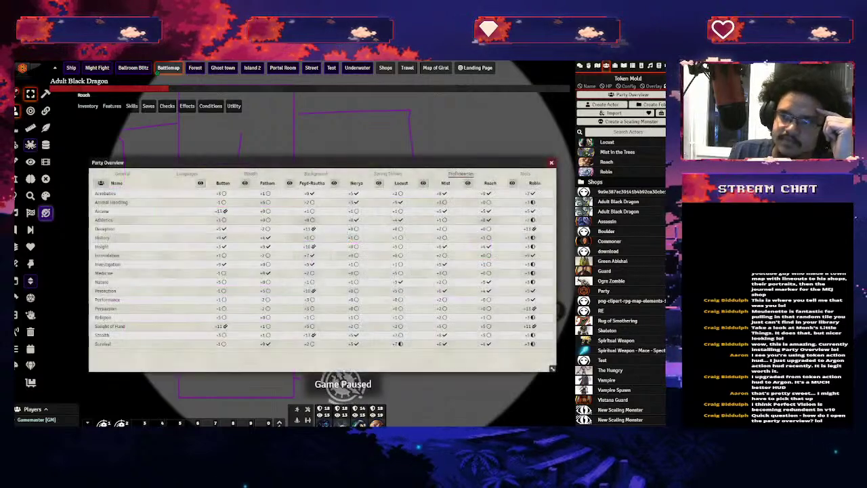
pyautogui.click(122, 174)
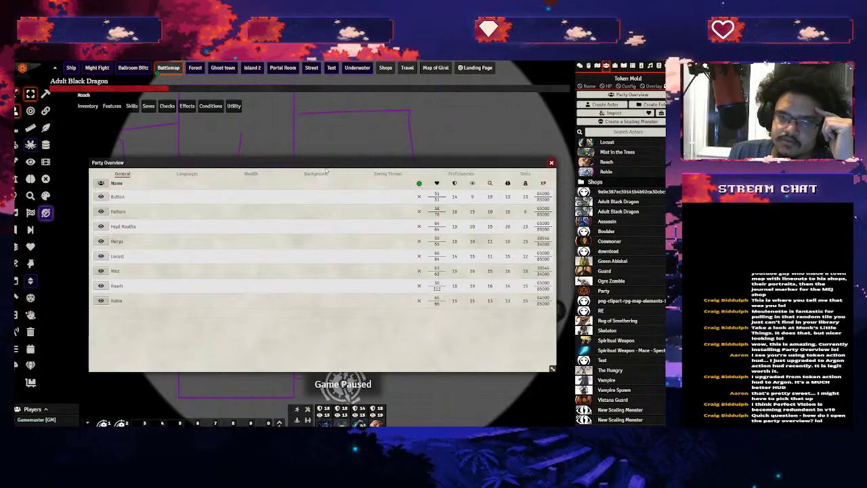
pyautogui.click(552, 164)
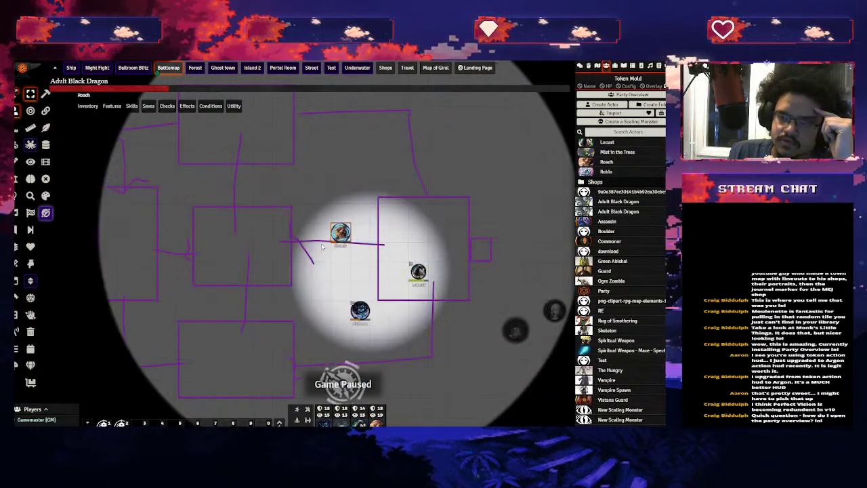
# Open Roach's character sheet, inspect its sheet configuration and close the configuration without saving
pyautogui.doubleClick(341, 232)
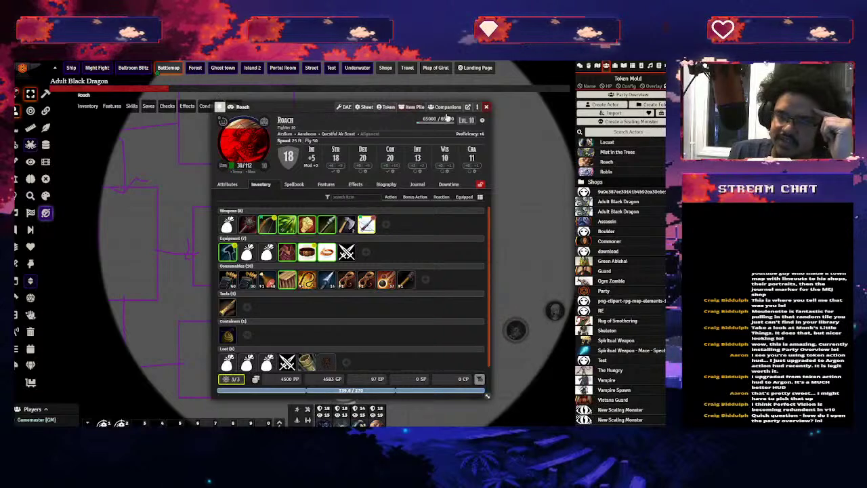
pyautogui.click(363, 108)
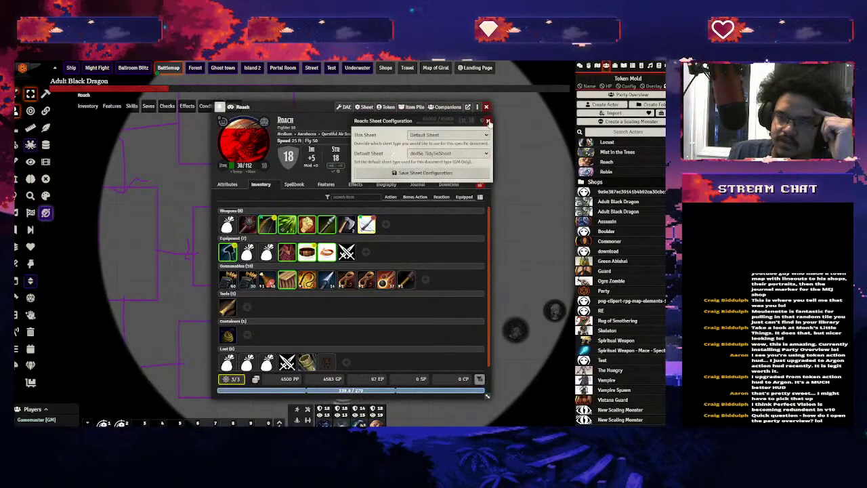
pyautogui.click(488, 122)
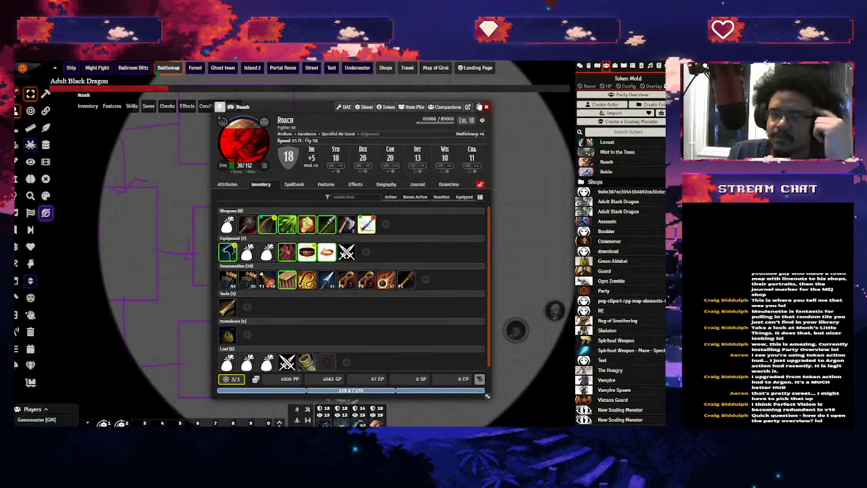
# Look over the extra options of Roach's character sheet and close the sheet
pyautogui.click(477, 106)
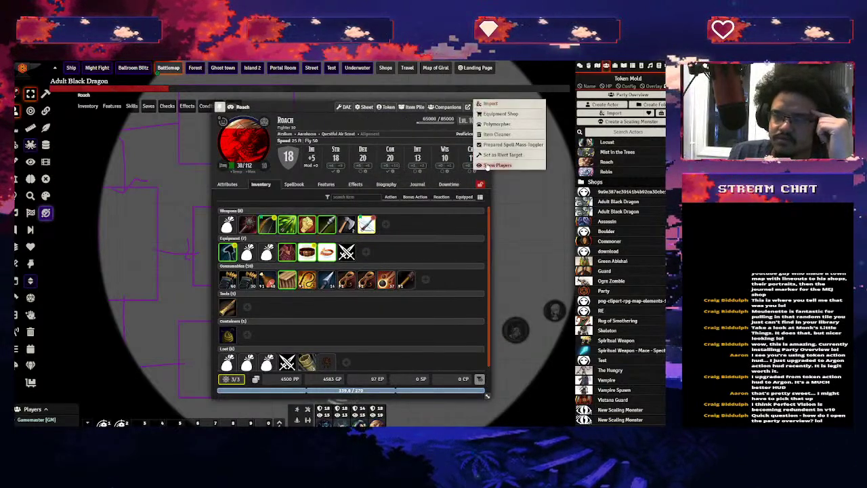
pyautogui.click(327, 110)
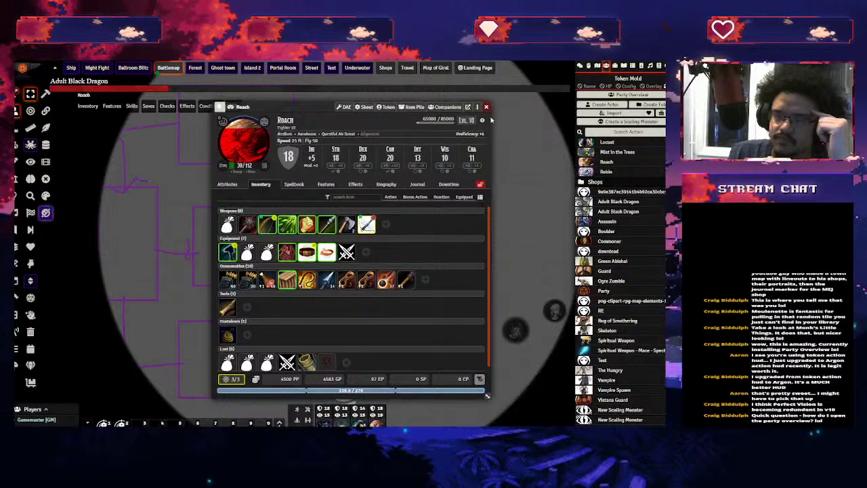
pyautogui.click(485, 108)
# Review the Party Overview's General information against the actors directory and close the overview
pyautogui.click(619, 96)
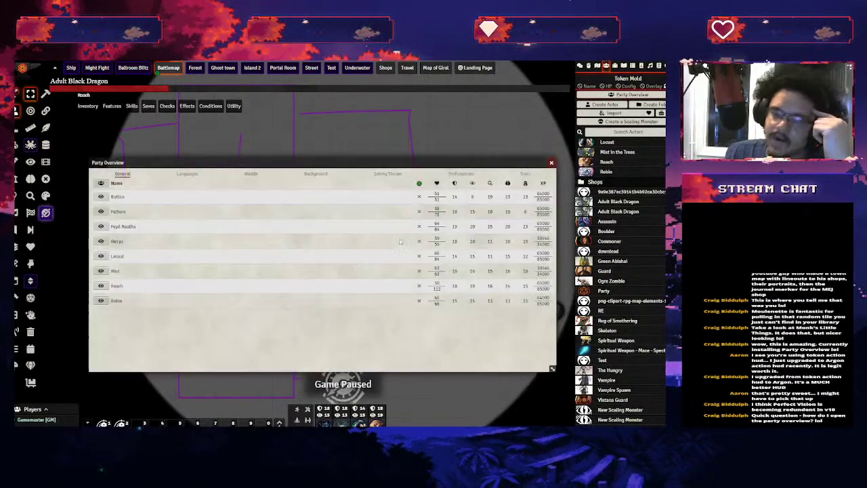
pyautogui.scroll(5, 608, 247)
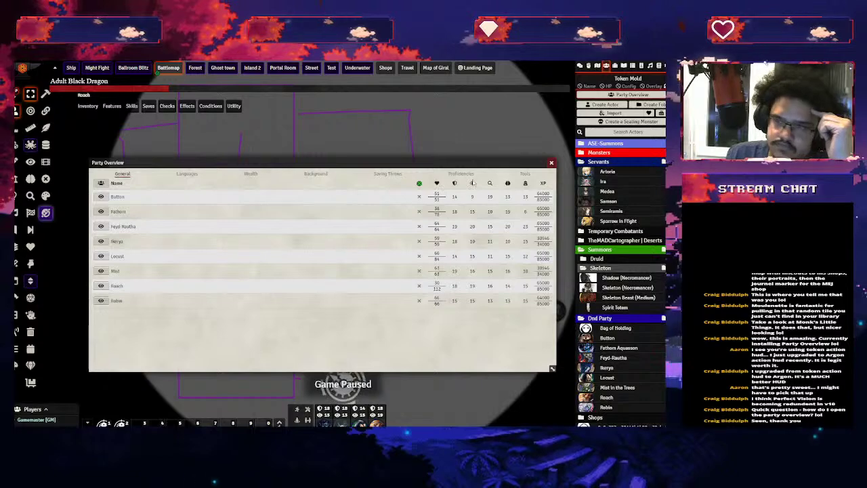
pyautogui.click(553, 164)
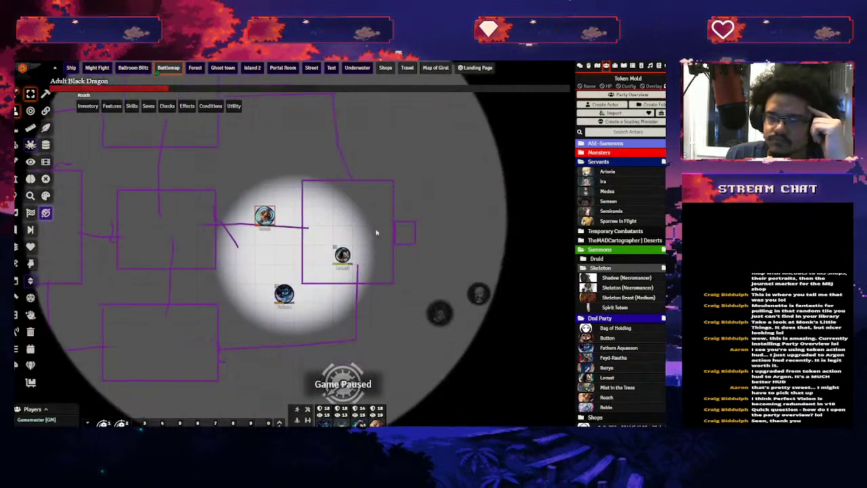
# Review the Pings options in the module settings, close them and ping the Battlemap between the Roach and Fathom tokens
pyautogui.click(660, 66)
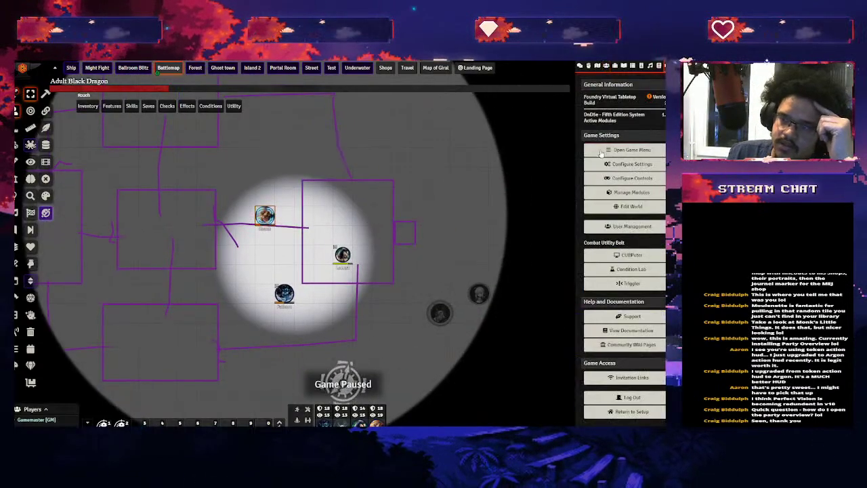
pyautogui.click(621, 164)
pyautogui.scroll(-10, 208, 294)
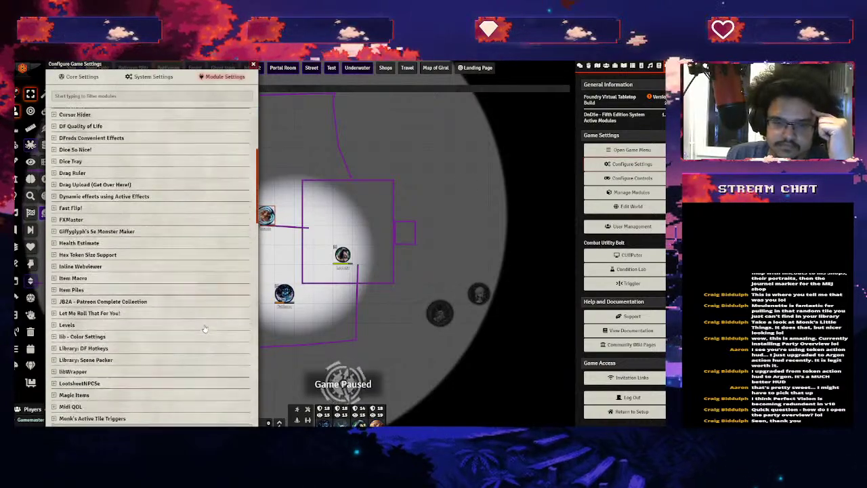
pyautogui.scroll(-5, 207, 294)
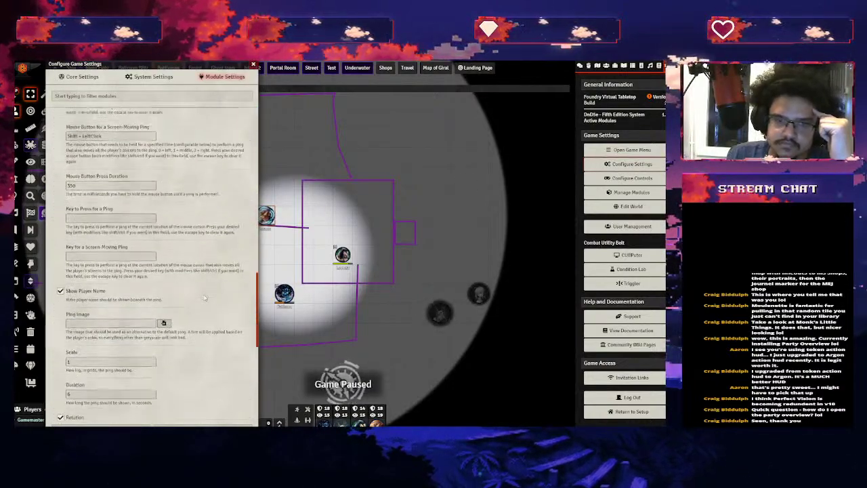
pyautogui.scroll(8, 208, 294)
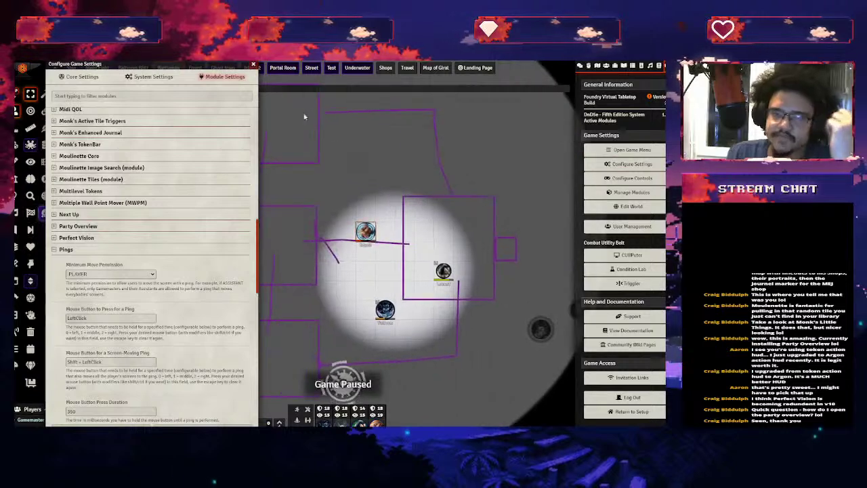
pyautogui.click(253, 66)
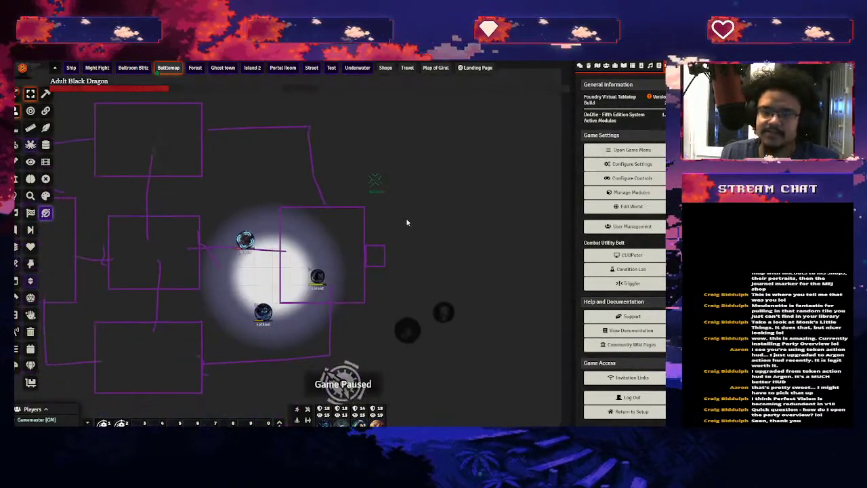
pyautogui.scroll(3, 257, 276)
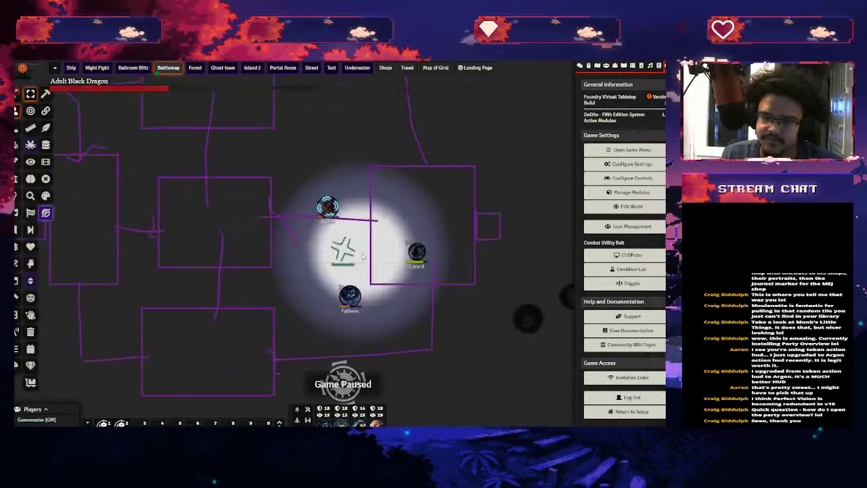
# Collapse Pings and expand Polyglot in the module settings, view the chat's language selector and close the settings
pyautogui.click(626, 165)
pyautogui.scroll(-20, 191, 214)
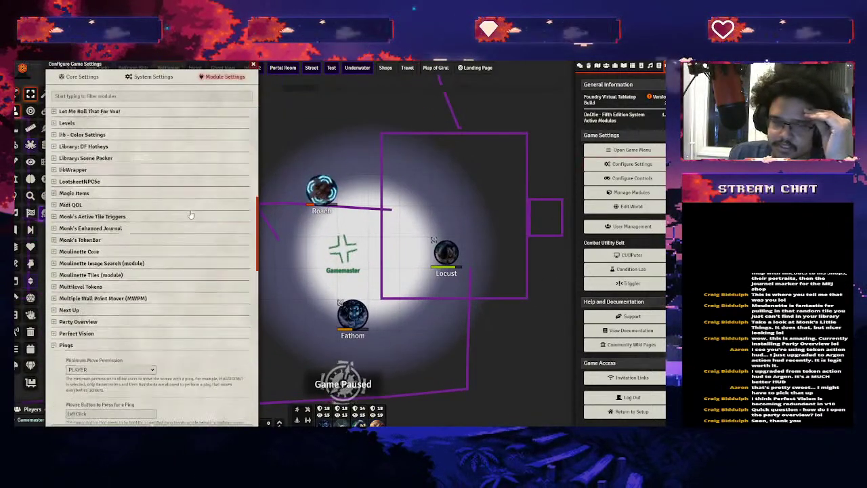
pyautogui.scroll(8, 247, 197)
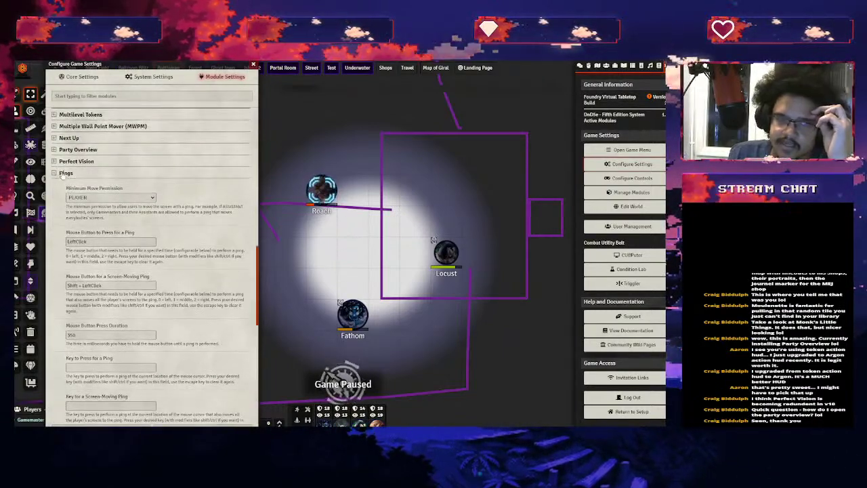
pyautogui.click(135, 172)
pyautogui.click(74, 247)
pyautogui.scroll(-3, 233, 262)
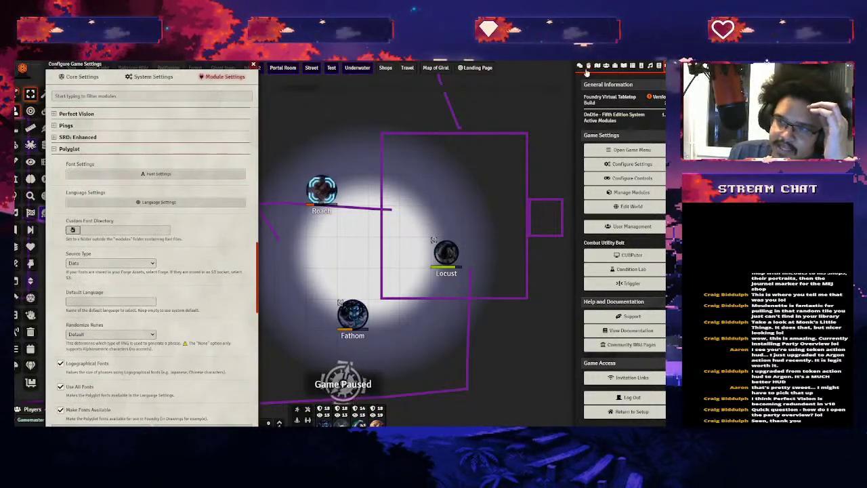
pyautogui.click(580, 67)
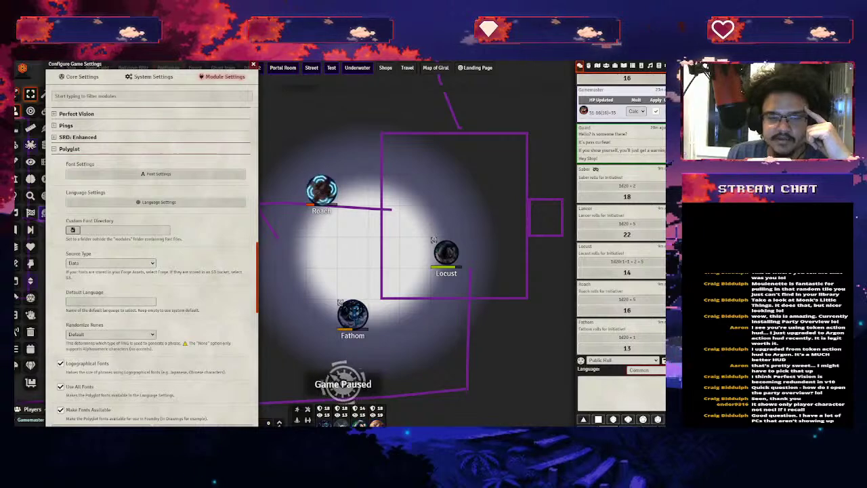
pyautogui.press('Escape')
# Select the Roach token, inspect the Identity options in its token configuration and close it without changes
pyautogui.click(322, 191)
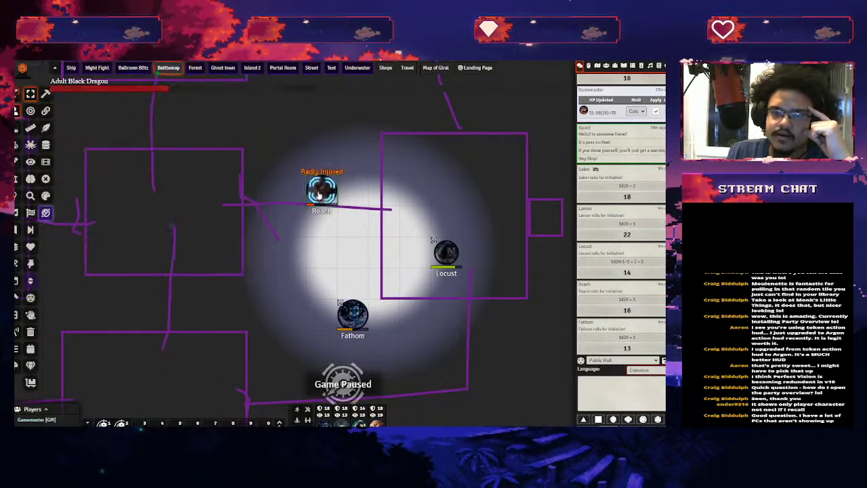
pyautogui.rightClick(321, 192)
pyautogui.click(295, 162)
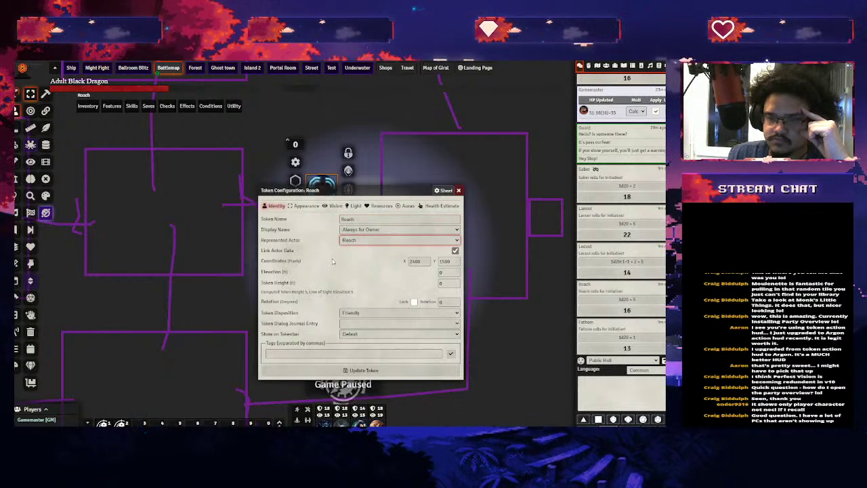
pyautogui.click(458, 190)
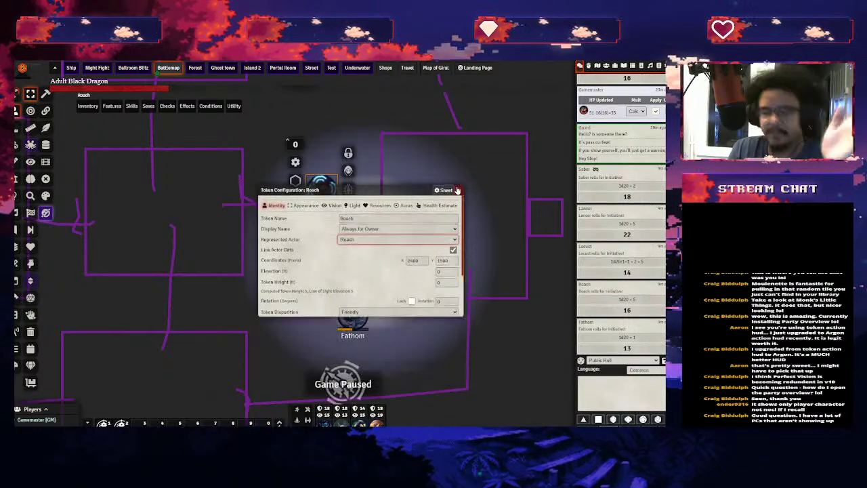
# Expand the players list, inspect the user configuration of Fathom's player, close it and collapse the list
pyautogui.click(47, 411)
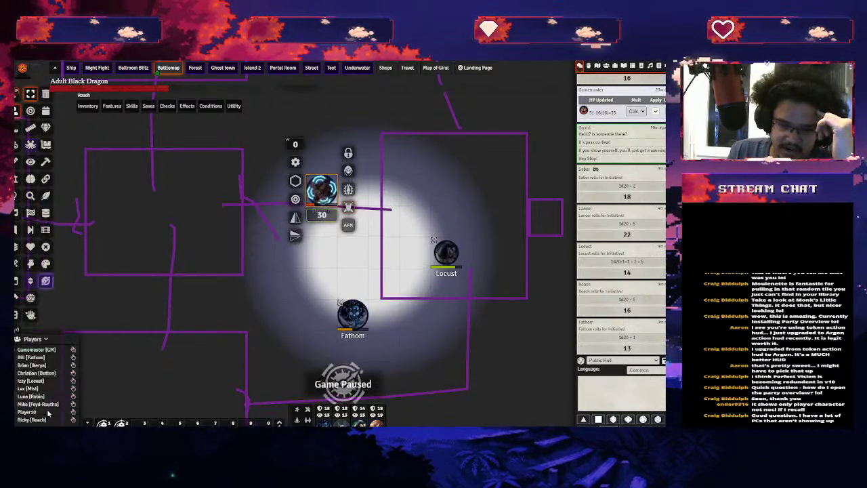
pyautogui.rightClick(33, 358)
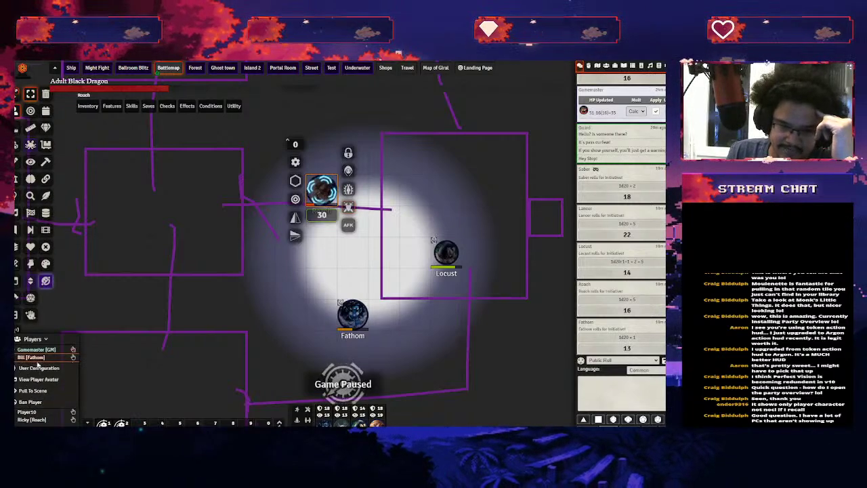
pyautogui.click(38, 368)
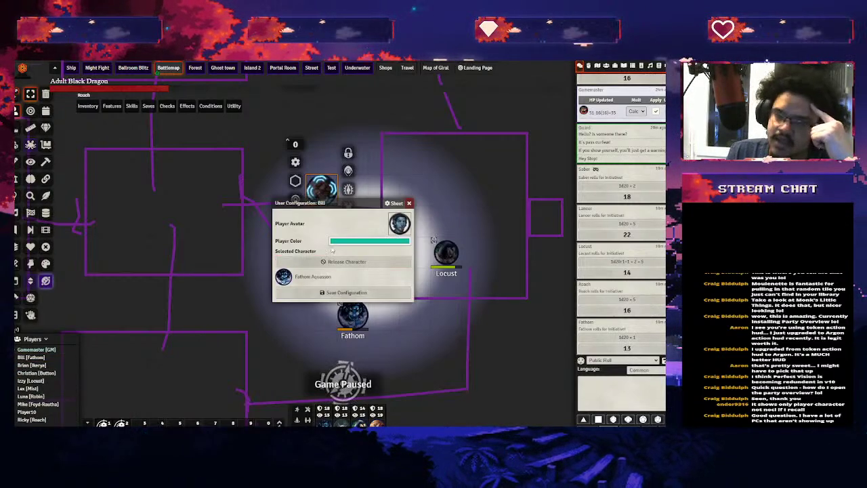
pyautogui.click(410, 203)
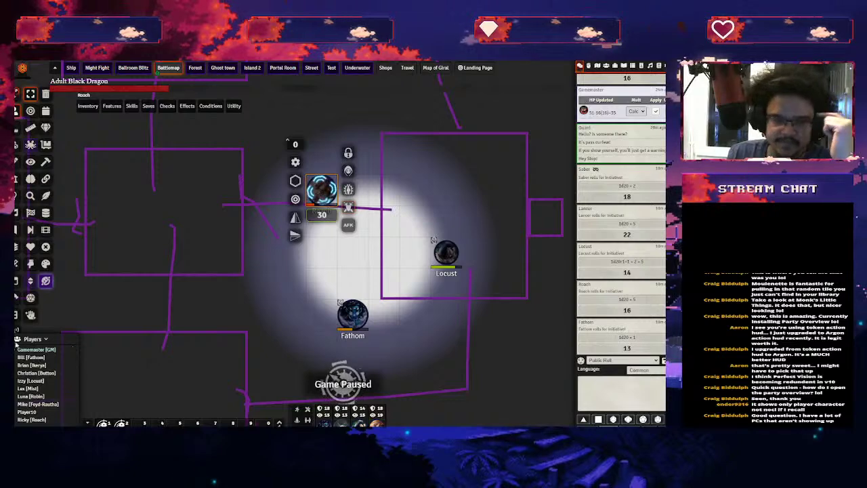
pyautogui.click(42, 339)
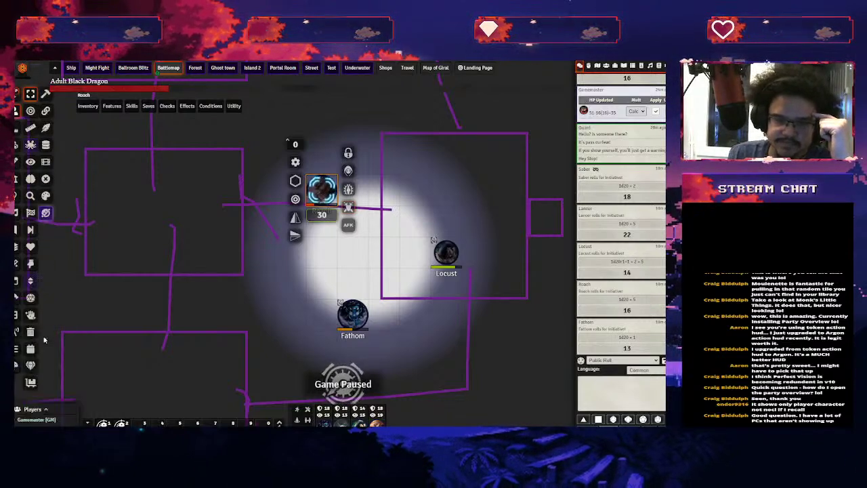
# Dismiss the Roach token's controls and reopen the module settings at the Polyglot options
pyautogui.rightClick(307, 288)
pyautogui.scroll(-5, 307, 288)
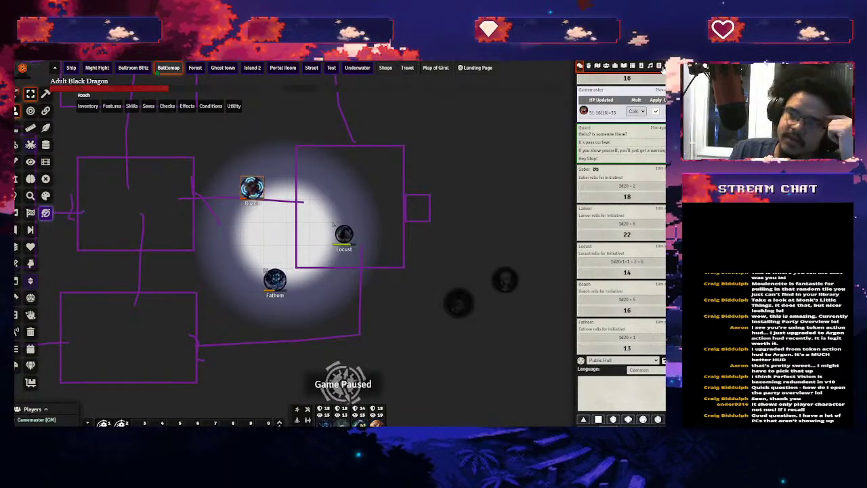
pyautogui.click(657, 66)
pyautogui.click(659, 66)
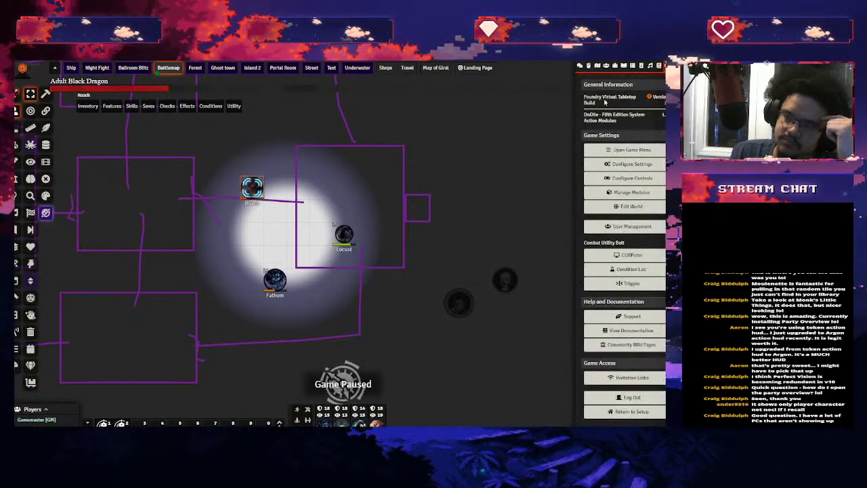
pyautogui.click(631, 163)
pyautogui.scroll(-10, 149, 271)
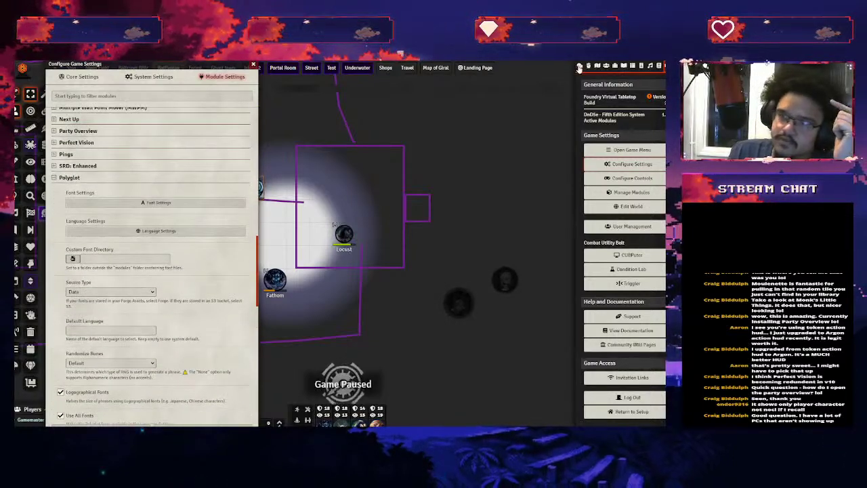
# Send the chat message "Roach Sucks" as Roach in Auran and close the module settings
pyautogui.click(579, 67)
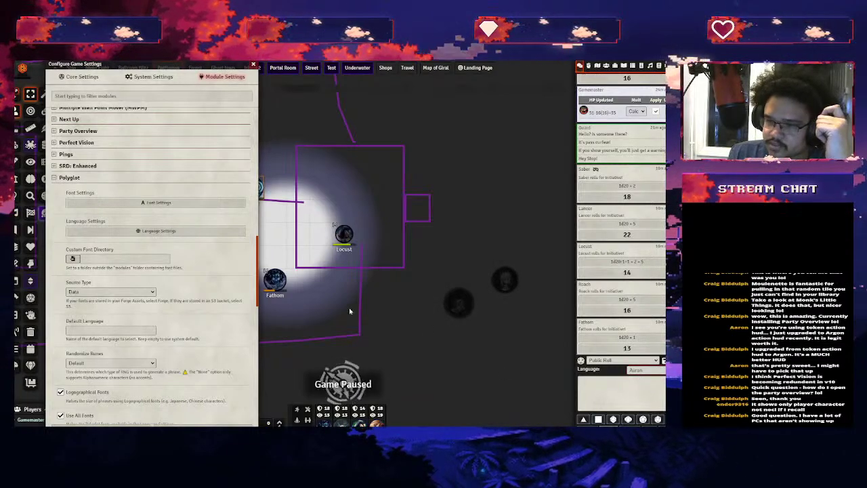
pyautogui.press('Tab')
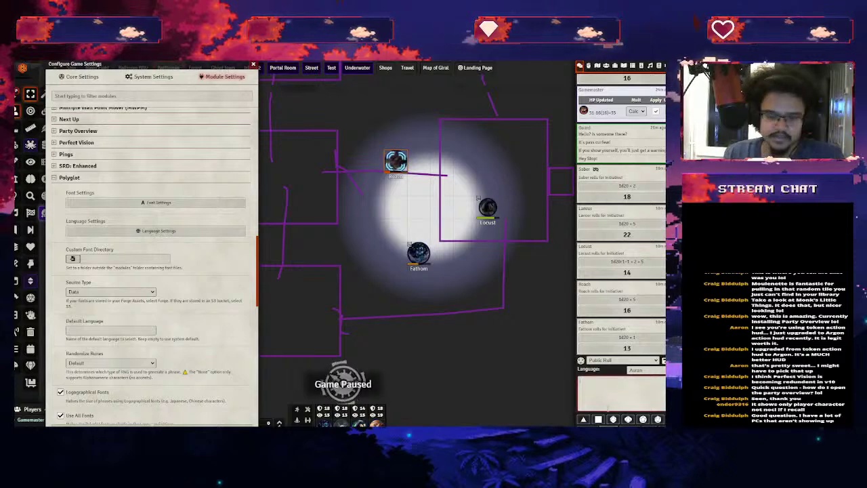
pyautogui.click(608, 409)
pyautogui.write('Roach')
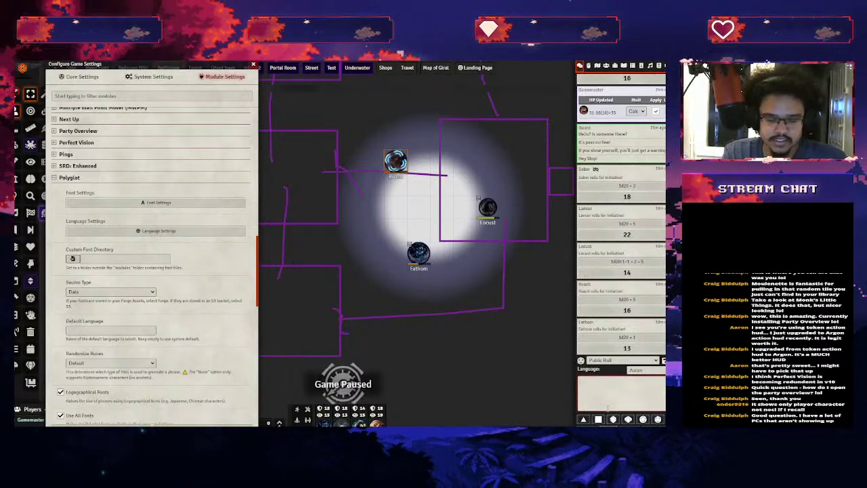
pyautogui.write(' Sucks')
pyautogui.press('Return')
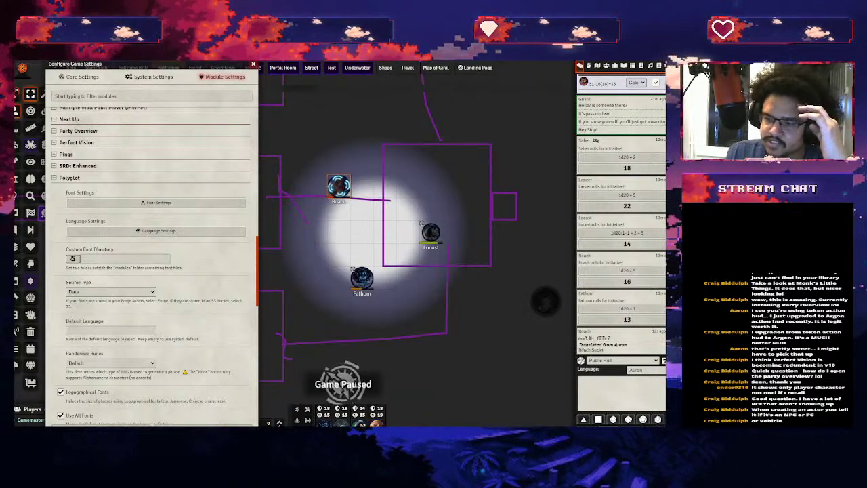
pyautogui.click(252, 66)
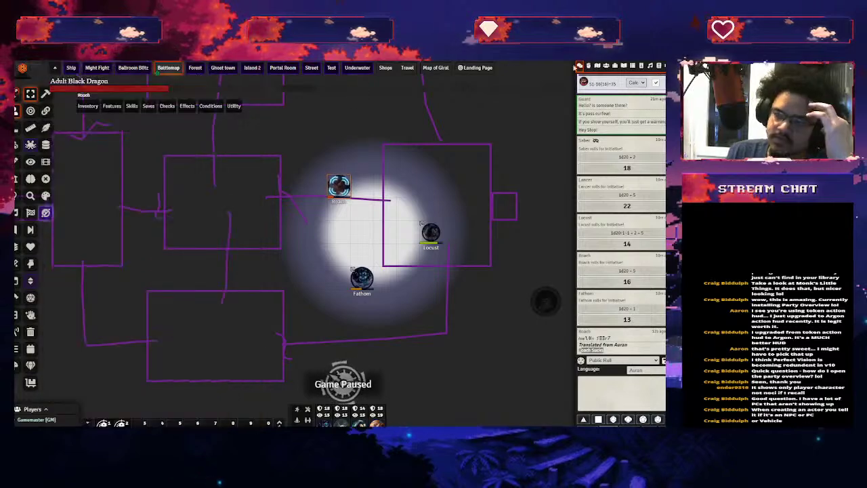
# Open the Celestial Hymn journal entry and examine the text rendered in Polyglot script in its description
pyautogui.click(624, 65)
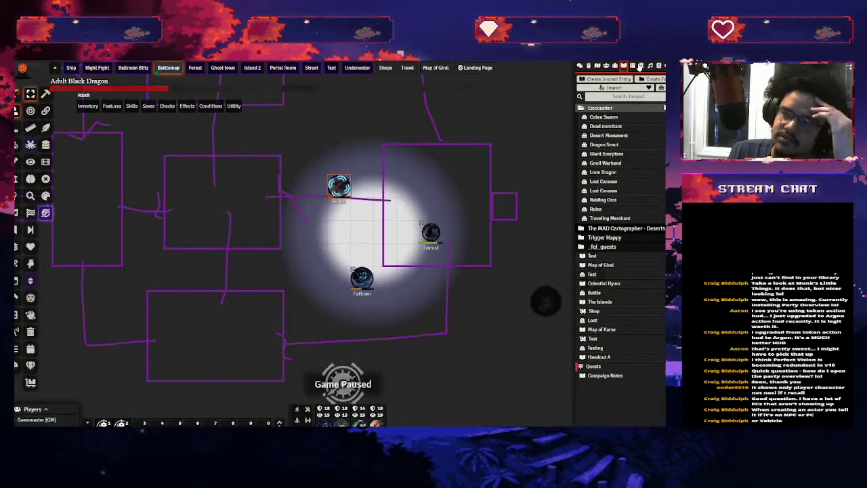
pyautogui.click(641, 65)
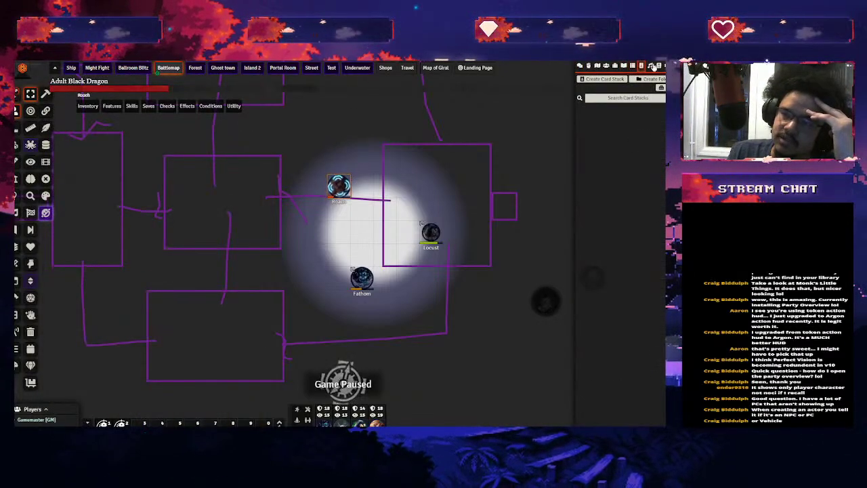
pyautogui.click(658, 66)
pyautogui.click(624, 65)
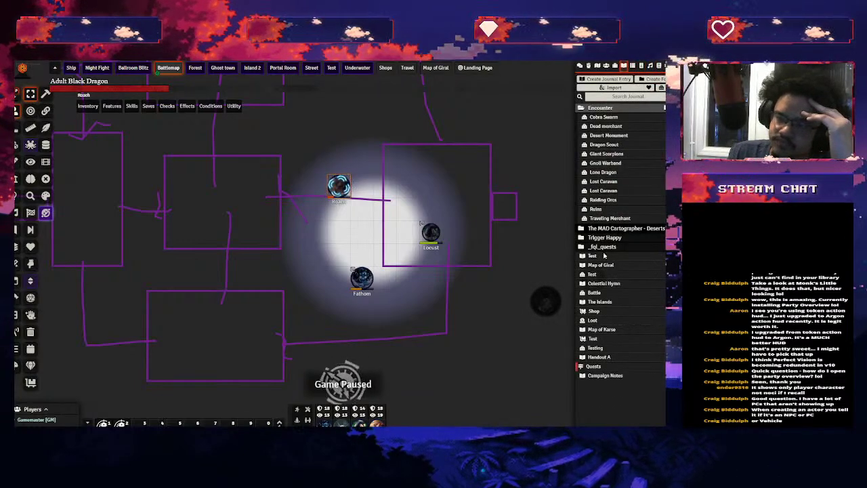
pyautogui.click(601, 283)
pyautogui.scroll(-5, 266, 214)
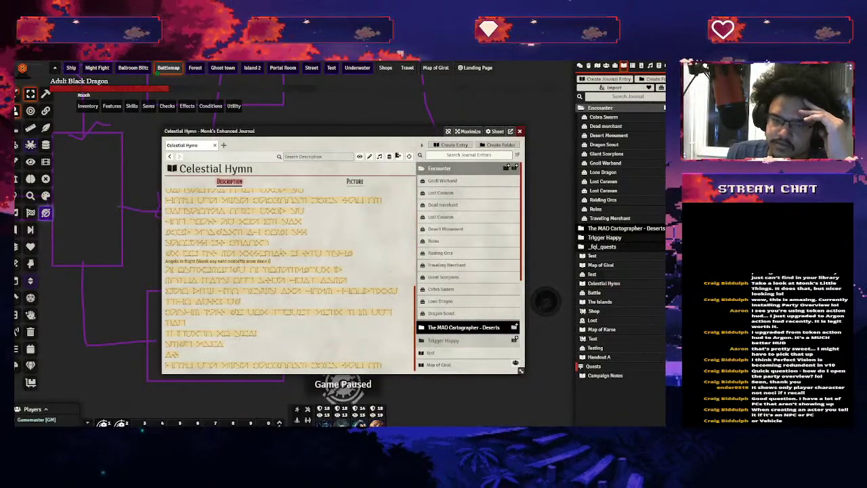
# Review the Polyglot script from the start of the Celestial Hymn description and close the journal entry
pyautogui.moveTo(307, 245)
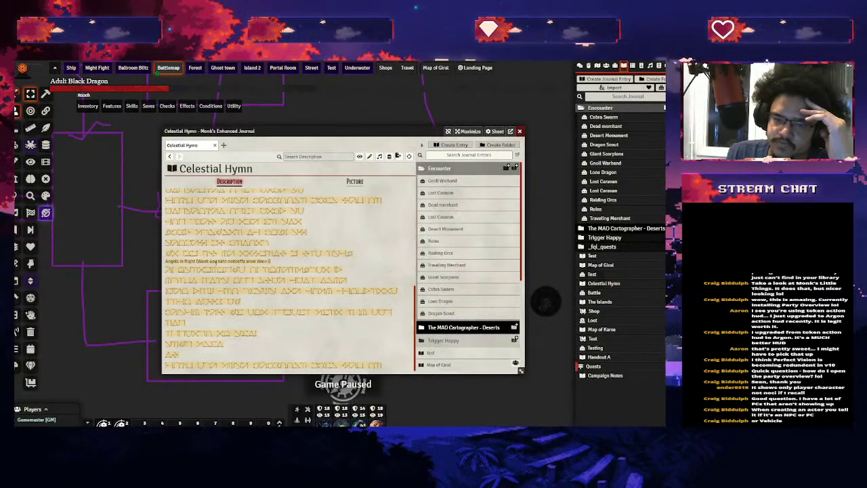
pyautogui.scroll(5, 257, 223)
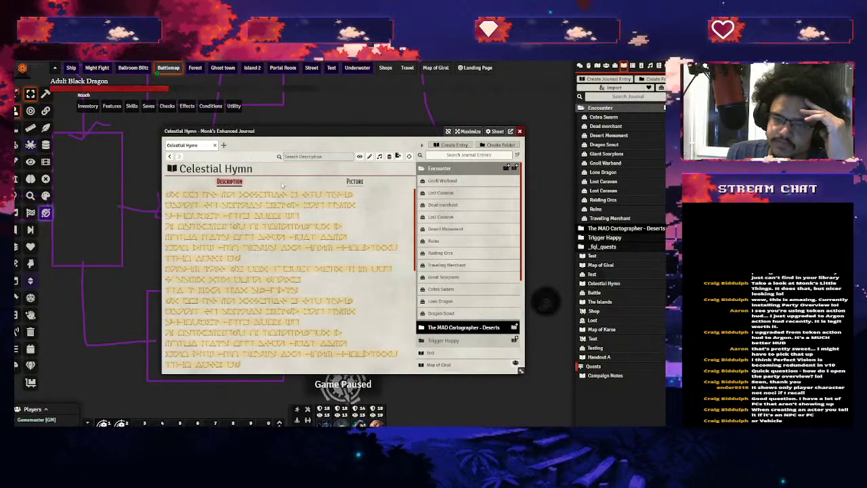
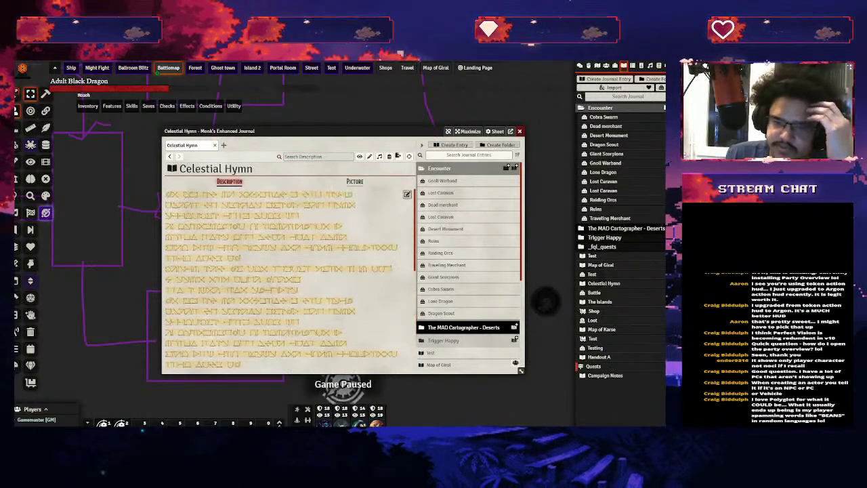
pyautogui.click(520, 131)
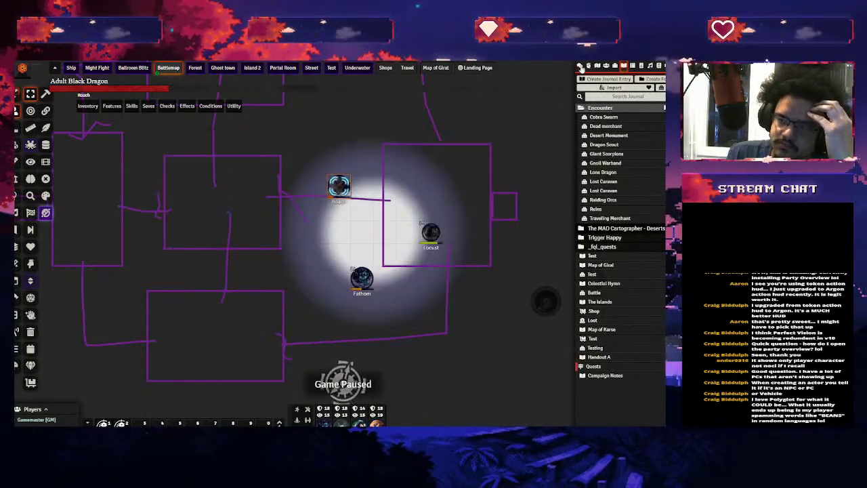
# Reopen the module settings, expand the Sequencer options and open the Sequencer Database Viewer
pyautogui.click(580, 67)
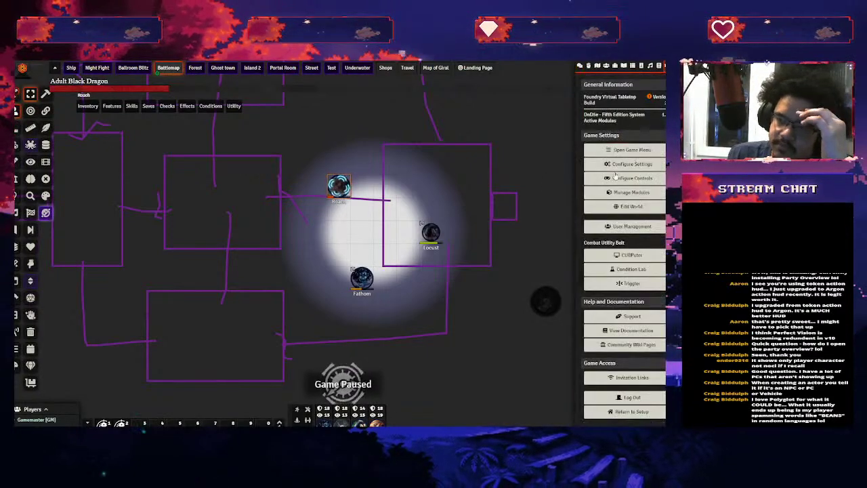
pyautogui.click(618, 165)
pyautogui.scroll(-10, 187, 250)
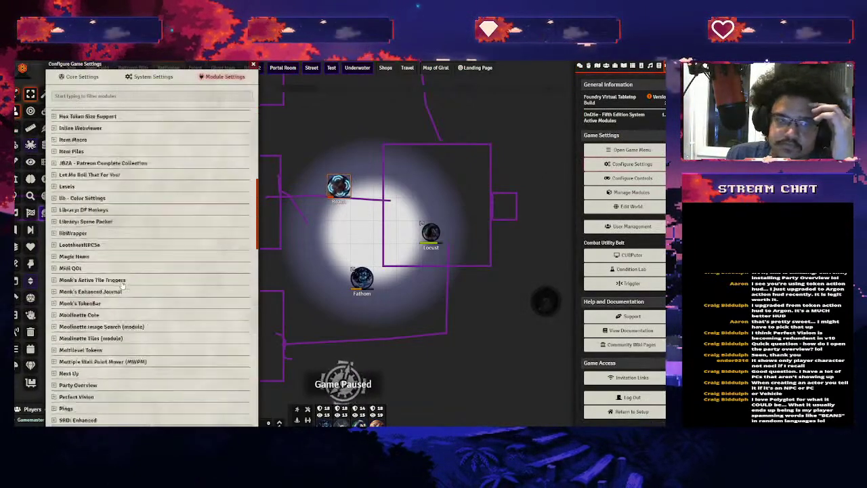
pyautogui.click(155, 278)
pyautogui.scroll(-3, 155, 277)
pyautogui.scroll(-3, 155, 278)
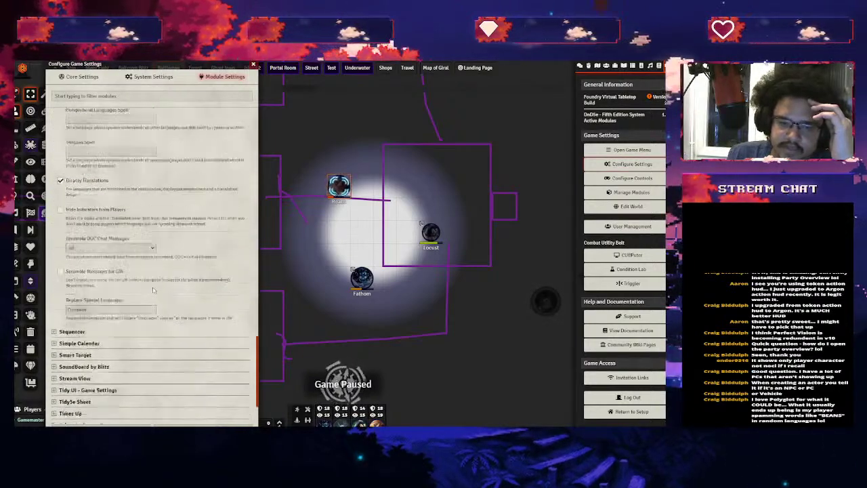
pyautogui.click(68, 258)
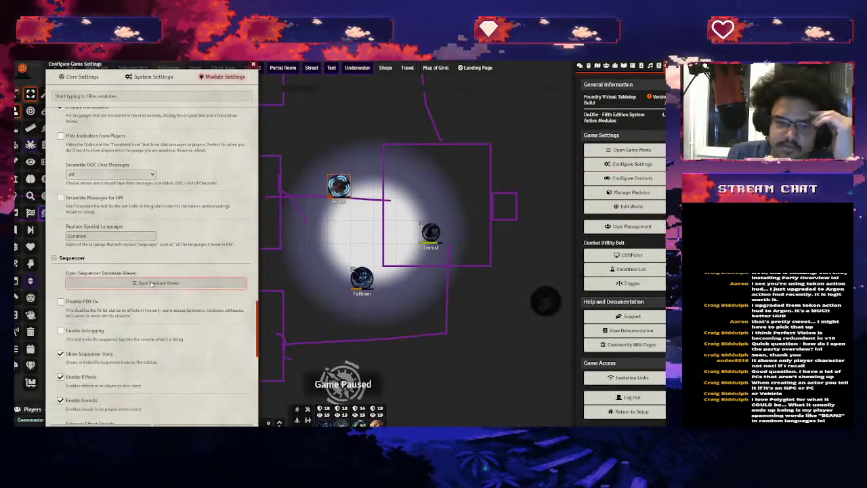
pyautogui.click(156, 282)
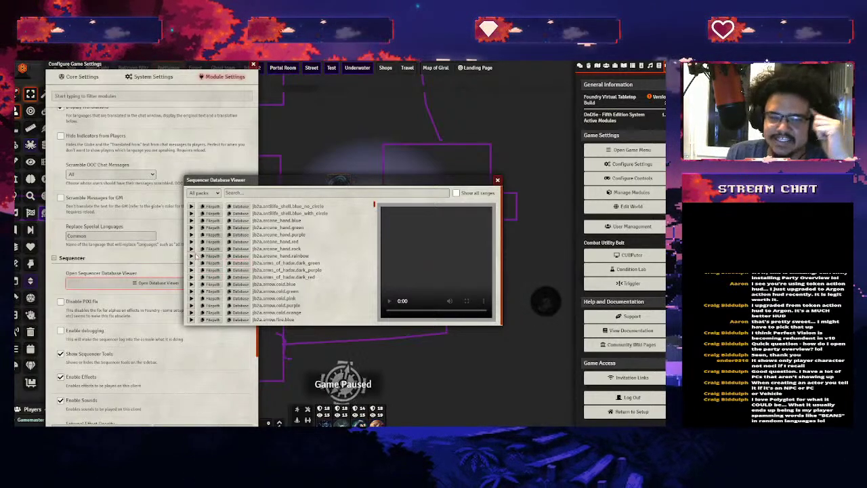
# Browse the Sequencer database entries and filter them by "fire"
pyautogui.scroll(-10, 190, 285)
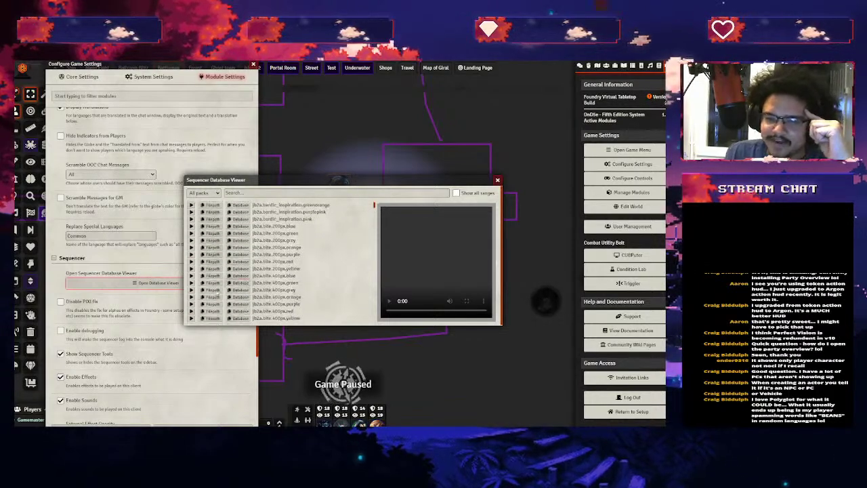
pyautogui.click(213, 304)
pyautogui.click(315, 193)
pyautogui.write('Fire')
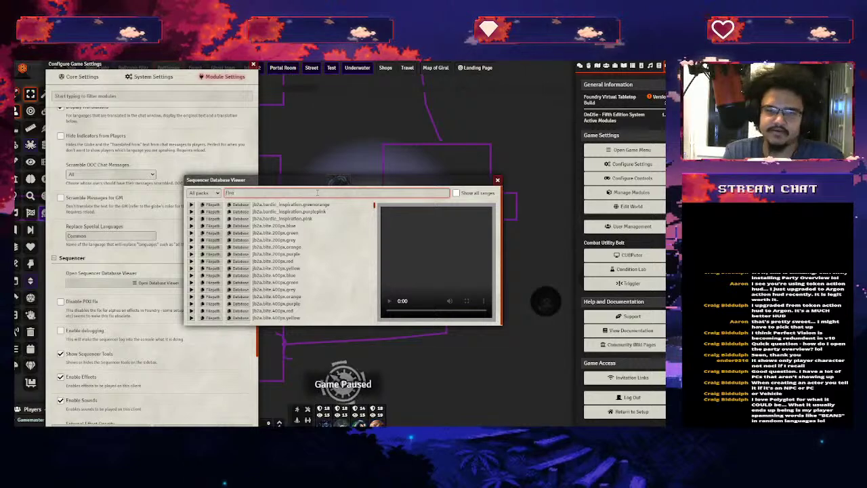
pyautogui.hotkey('ctrl', 'a')
pyautogui.write('fire')
# Preview several fire animations, including the green and orange versions of bonfire.01, and close the database viewer
pyautogui.click(191, 220)
pyautogui.click(190, 284)
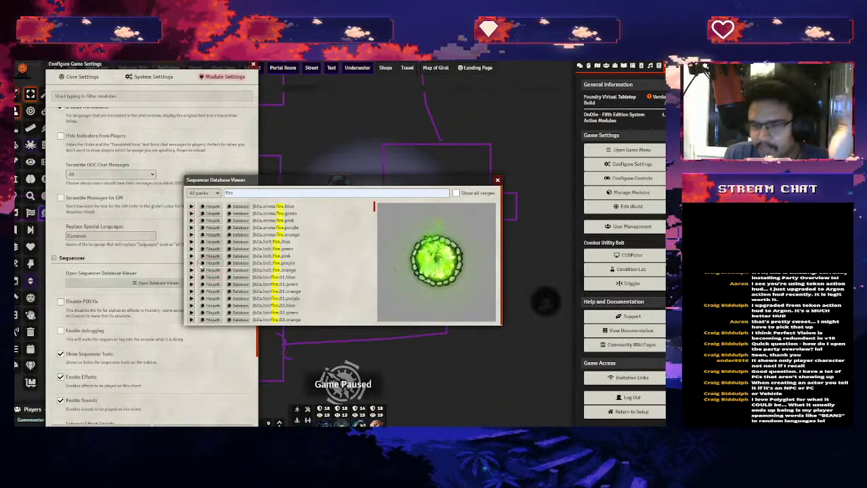
pyautogui.click(191, 269)
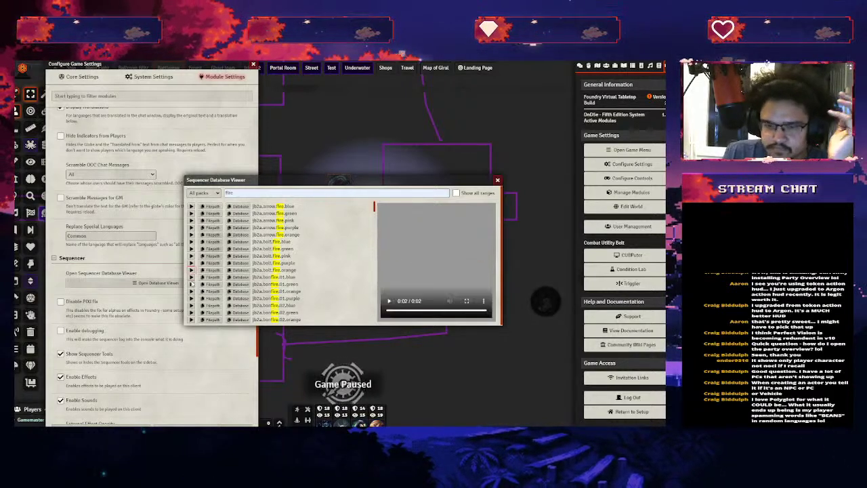
pyautogui.click(191, 291)
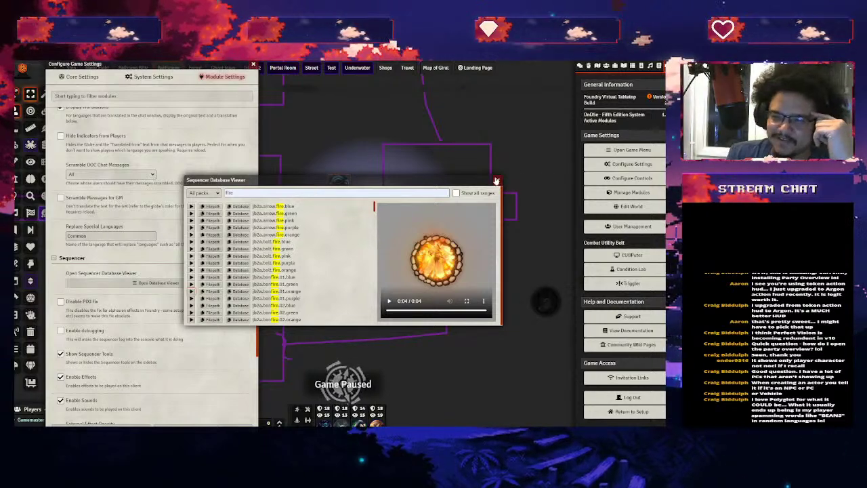
pyautogui.press('Escape')
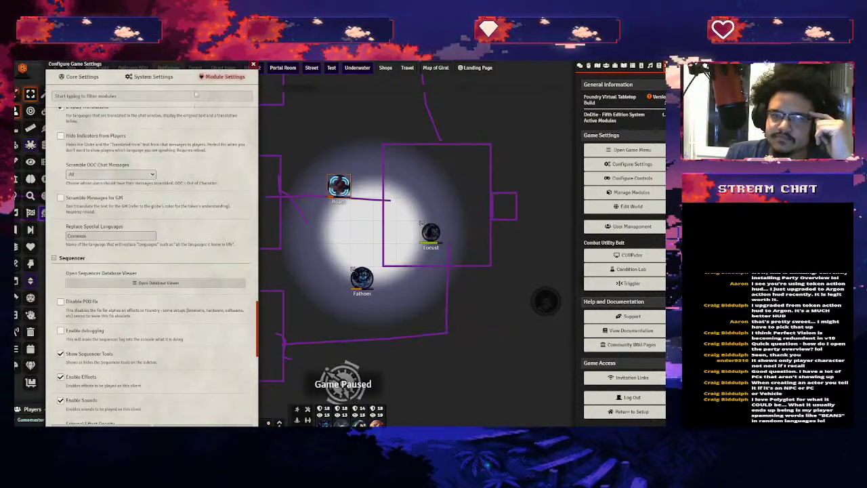
# Move the settings window clear of the scene controls and examine the remaining Sequencer options
pyautogui.moveTo(50, 68); pyautogui.dragTo(88, 68)
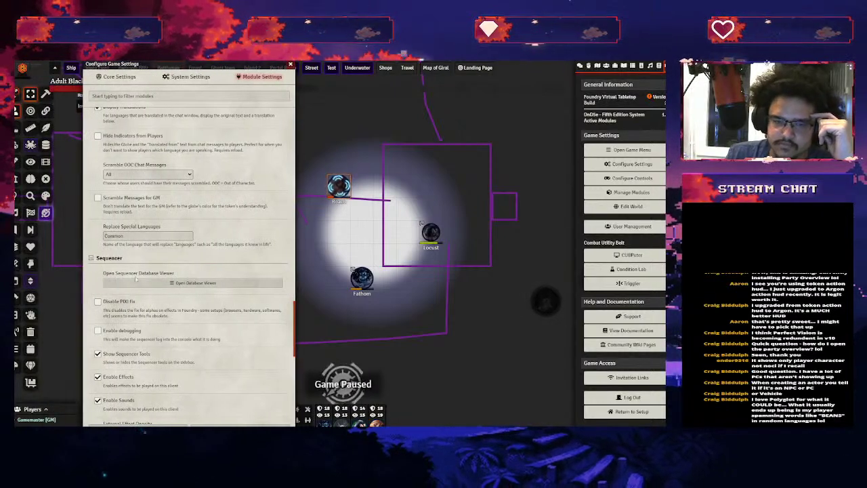
pyautogui.scroll(-3, 190, 271)
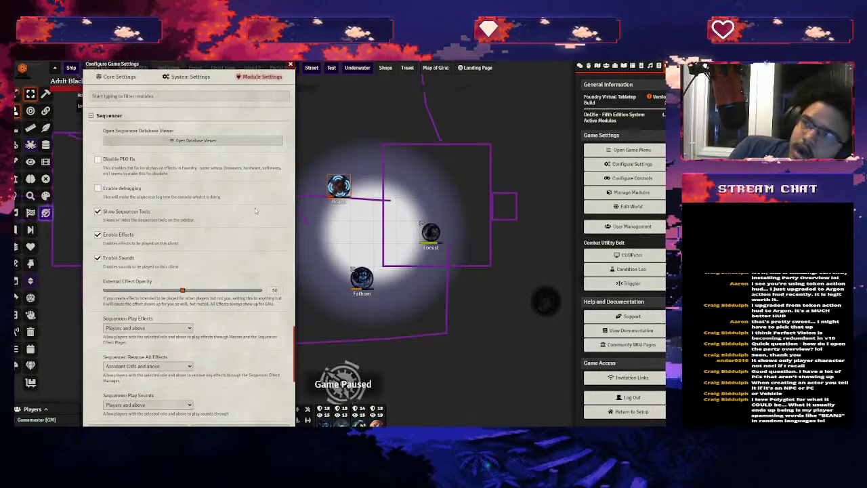
pyautogui.scroll(-5, 255, 208)
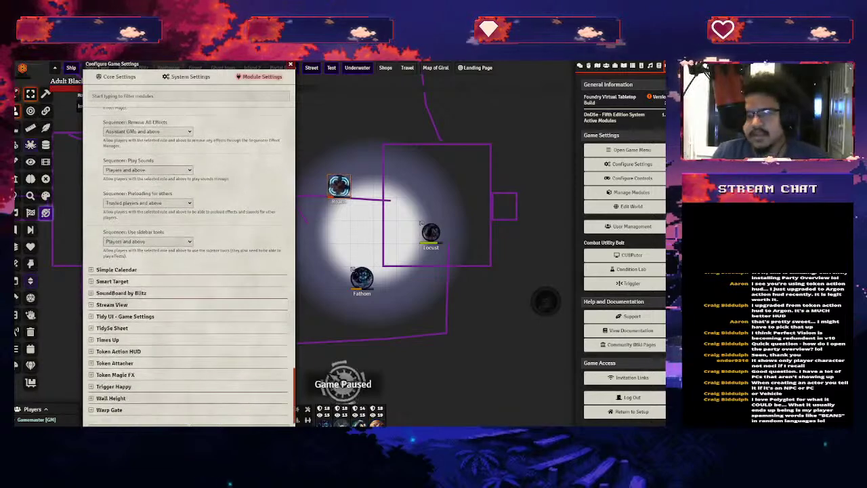
pyautogui.scroll(3, 231, 221)
pyautogui.scroll(-3, 203, 257)
# Expand the Simple Calendar options and open the Calendar Configuration
pyautogui.click(127, 271)
pyautogui.click(127, 270)
pyautogui.click(136, 270)
pyautogui.click(186, 290)
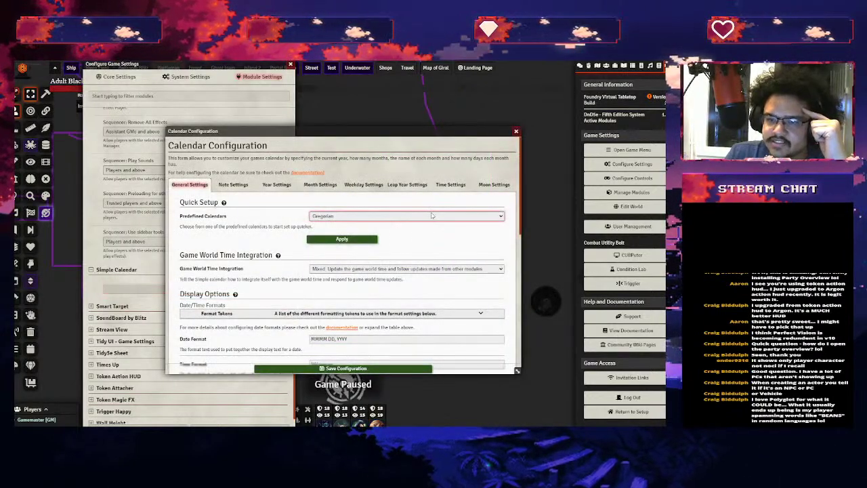
# Inspect the calendar's note, year and month settings, and close the configuration and the module settings
pyautogui.click(235, 185)
pyautogui.click(277, 185)
pyautogui.click(330, 186)
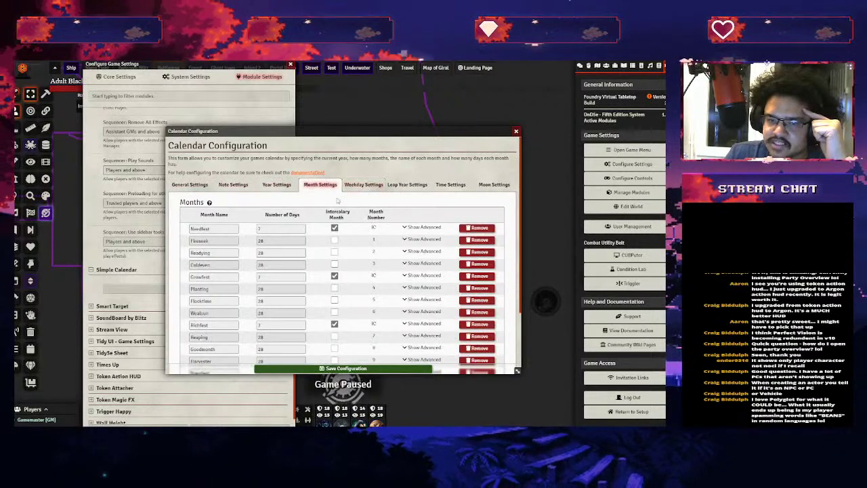
pyautogui.scroll(-3, 325, 258)
pyautogui.scroll(3, 332, 284)
pyautogui.scroll(-3, 341, 322)
pyautogui.scroll(3, 341, 322)
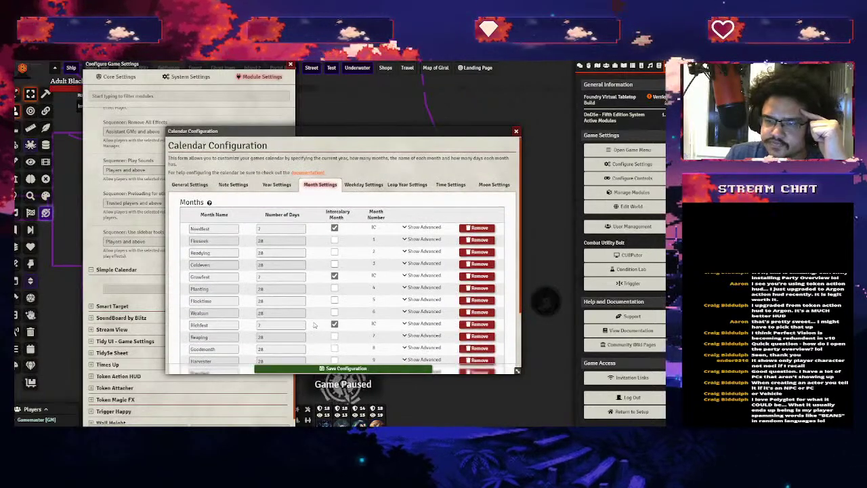
pyautogui.scroll(-3, 444, 189)
pyautogui.click(519, 130)
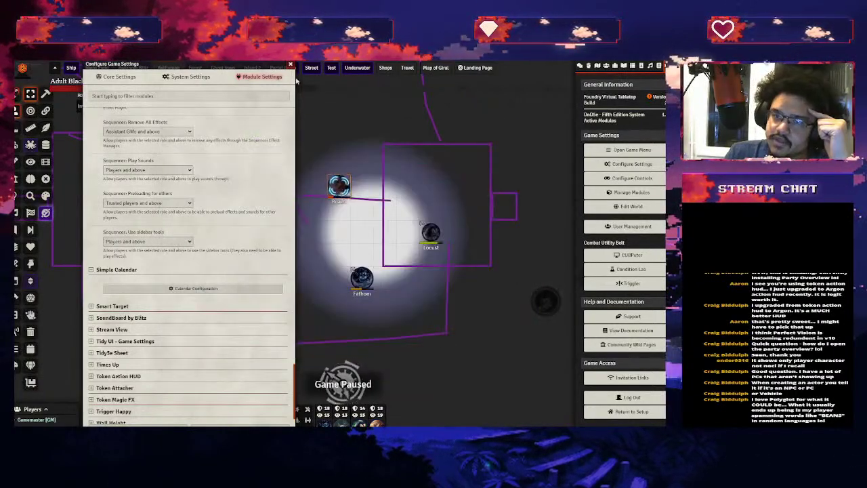
pyautogui.press('Escape')
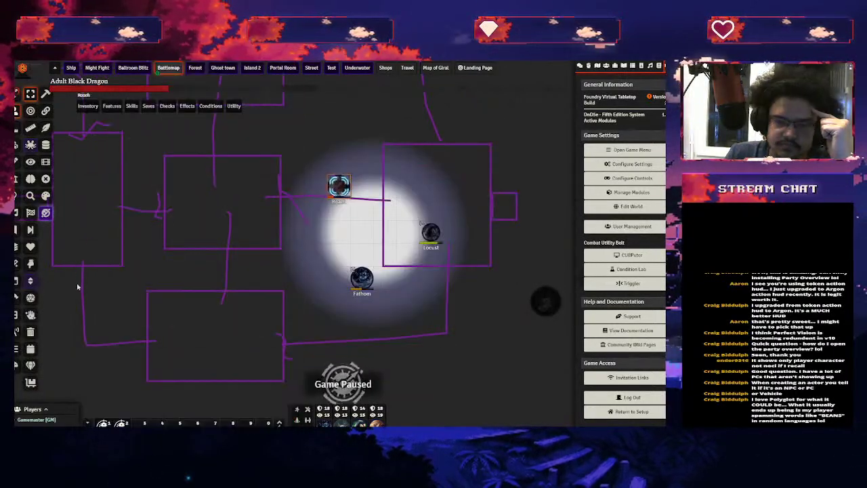
# Open Simple Calendar from the scene controls, try starting its clock, examine the time and date controls, and close it
pyautogui.click(30, 348)
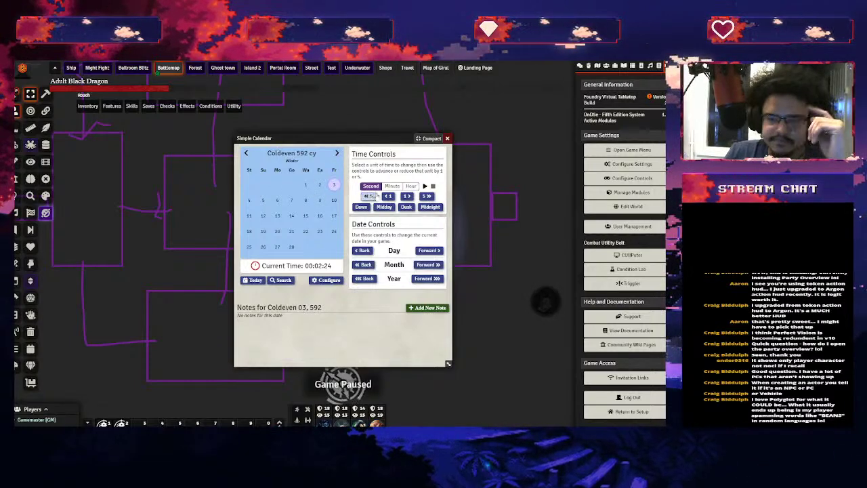
pyautogui.click(425, 186)
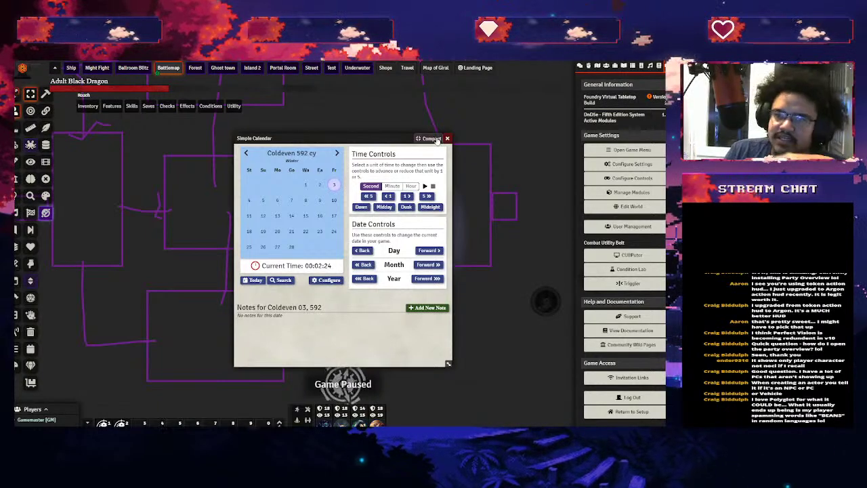
pyautogui.click(447, 138)
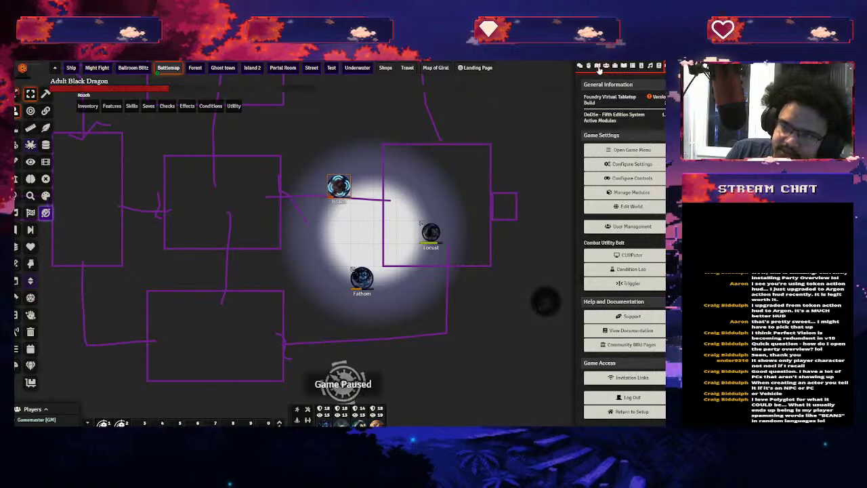
# Bring up the Roach token's controls on the Battlemap scene
pyautogui.scroll(-5, 343, 250)
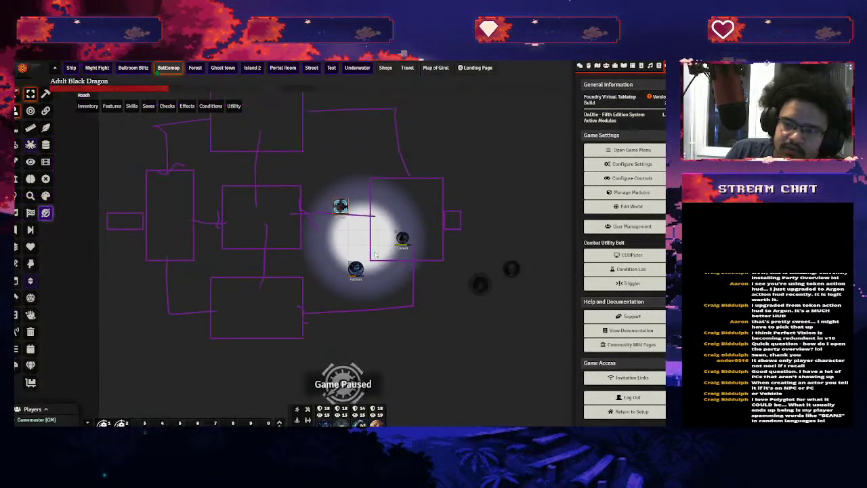
pyautogui.moveTo(183, 105)
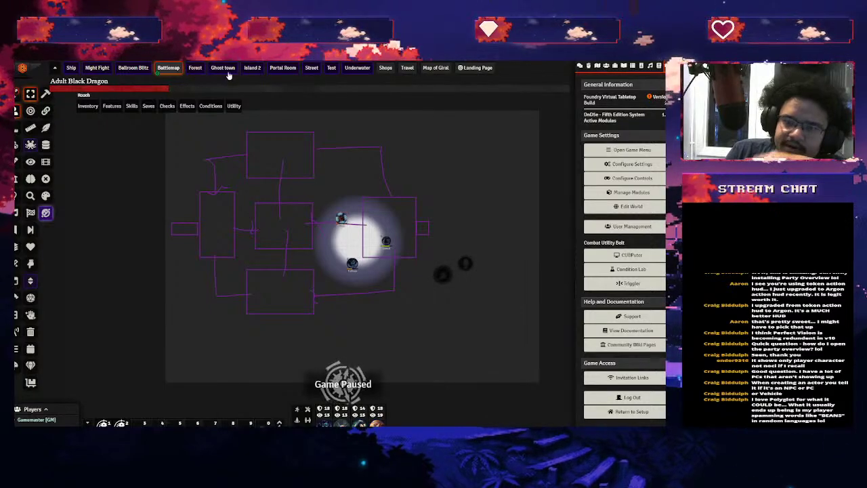
pyautogui.scroll(2, 383, 255)
pyautogui.rightClick(339, 203)
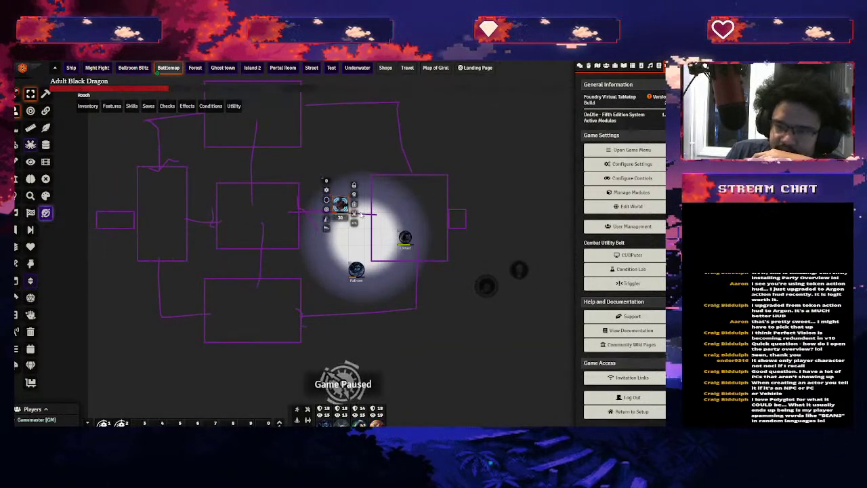
pyautogui.scroll(2, 360, 215)
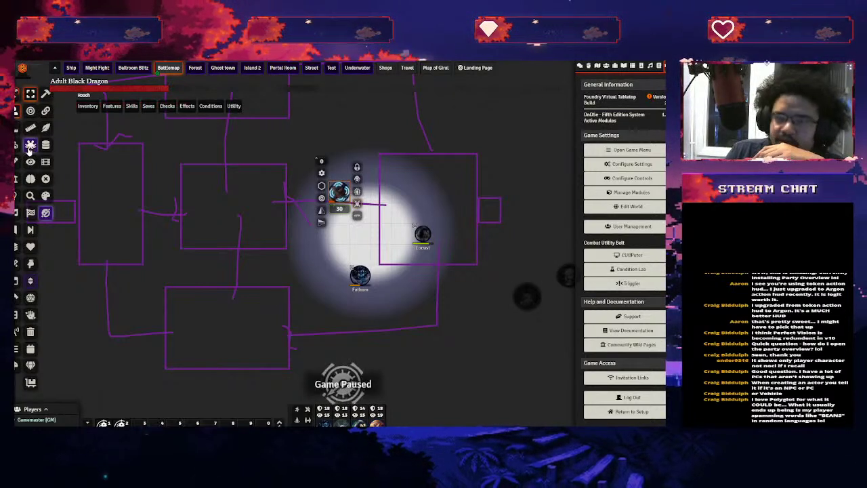
# Look through the Test, Battlemap and Ballroom Blitz scenes and switch to the Night Fight scene
pyautogui.click(332, 69)
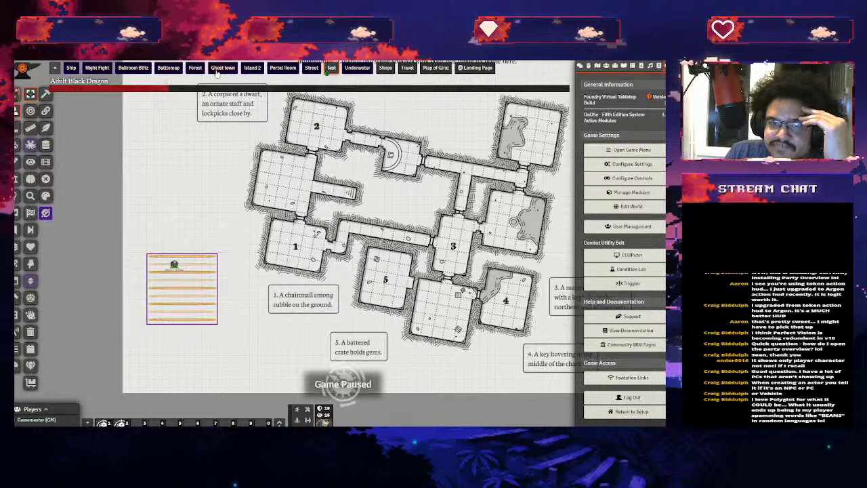
pyautogui.click(163, 69)
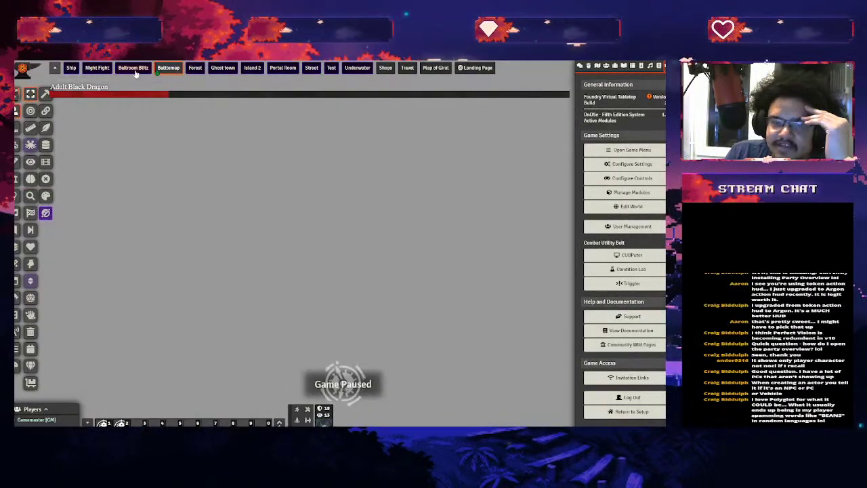
pyautogui.click(135, 70)
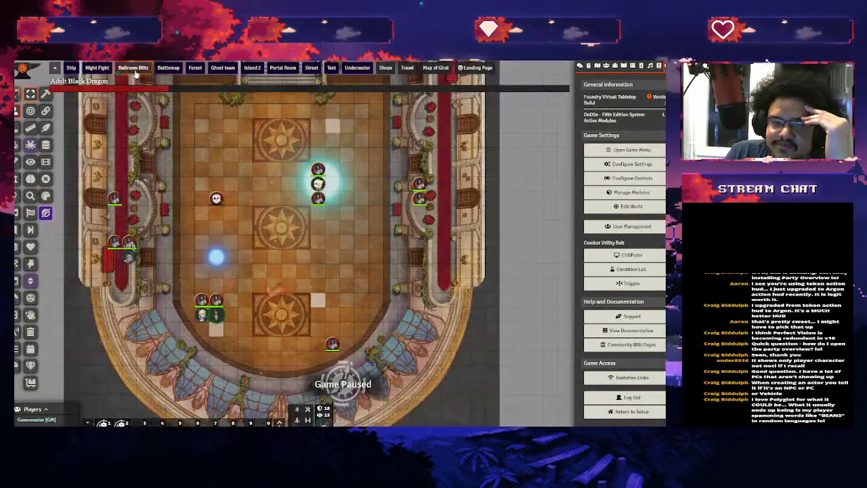
pyautogui.click(106, 69)
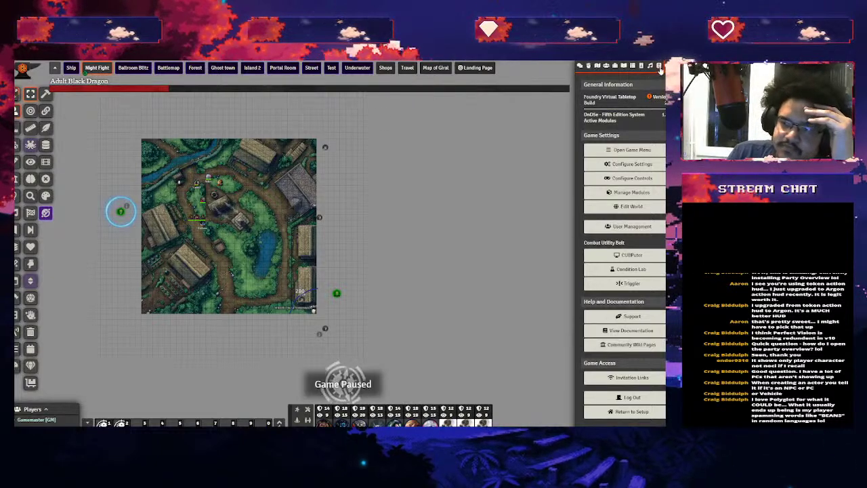
# Examine the Smart Target module settings, including targeting mode, release behaviour, indicator position and icon sizes, and collapse the section
pyautogui.click(631, 164)
pyautogui.scroll(-20, 232, 263)
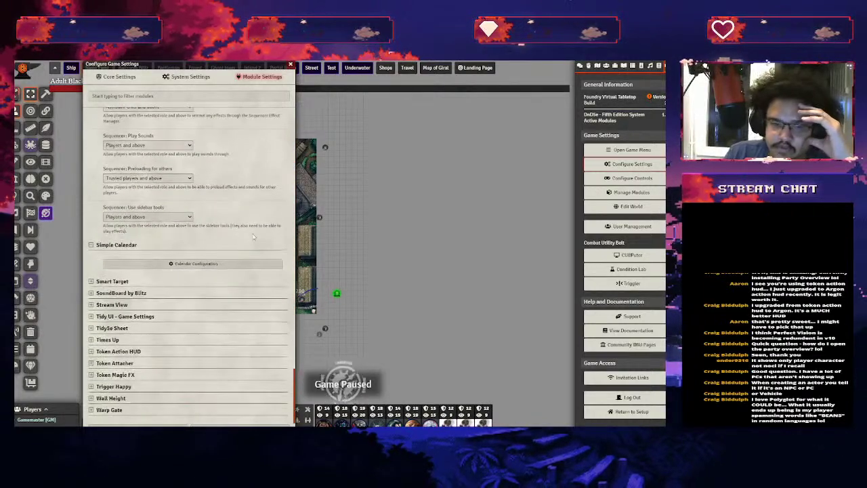
pyautogui.click(117, 282)
pyautogui.scroll(-1, 269, 322)
pyautogui.scroll(-1, 269, 323)
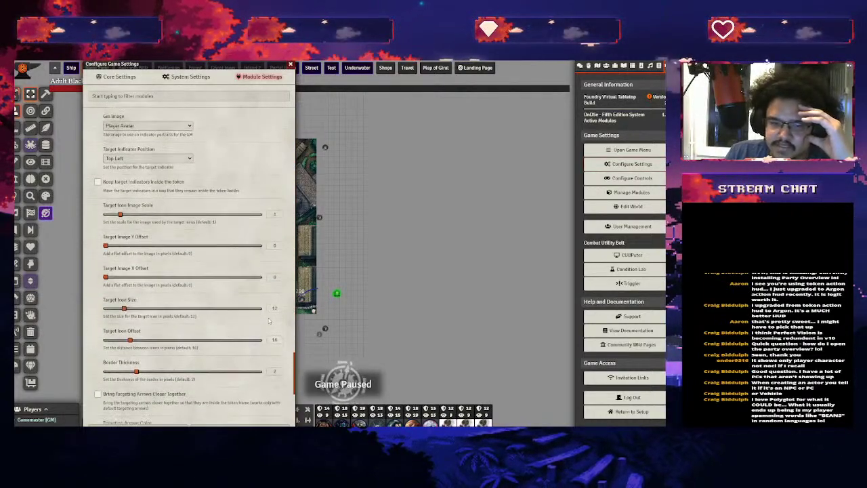
pyautogui.scroll(-2, 269, 322)
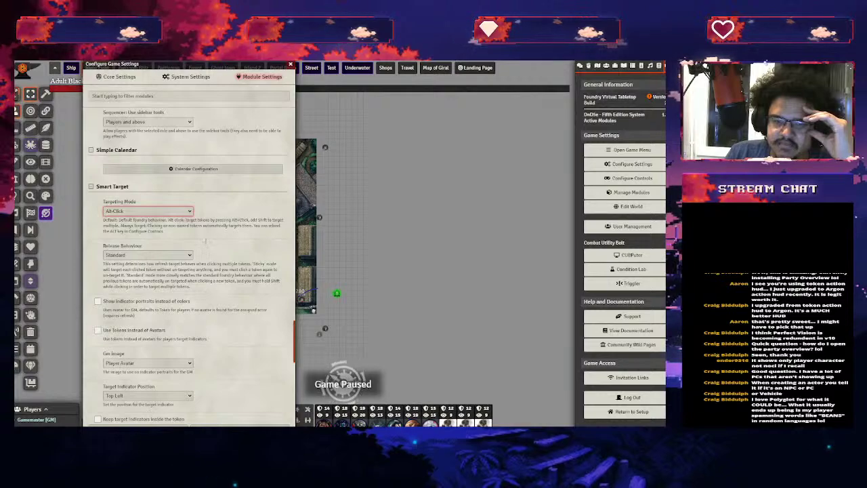
pyautogui.scroll(-10, 263, 270)
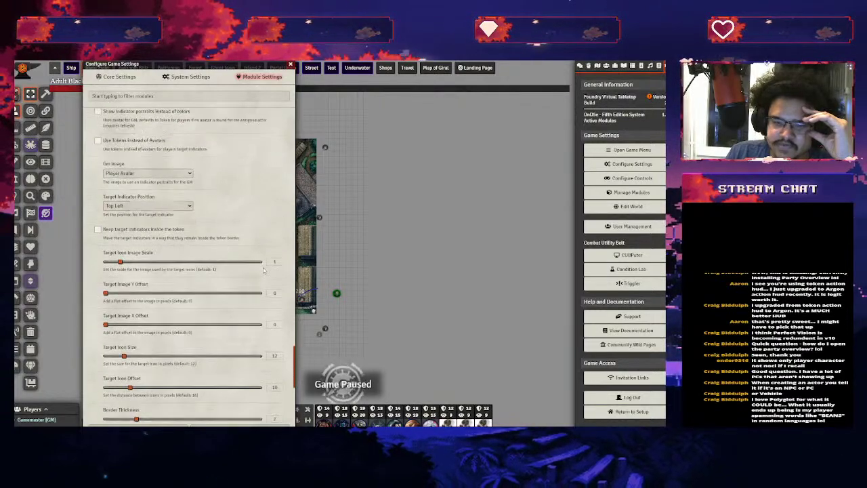
pyautogui.scroll(10, 264, 271)
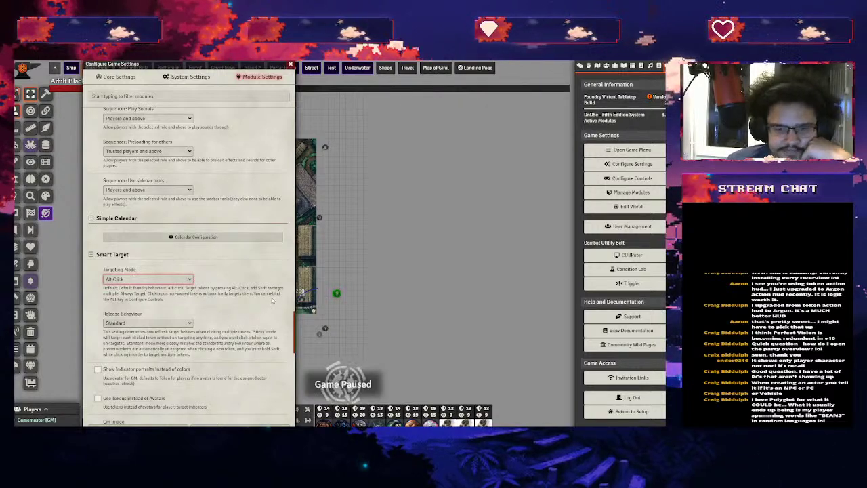
pyautogui.scroll(-5, 250, 279)
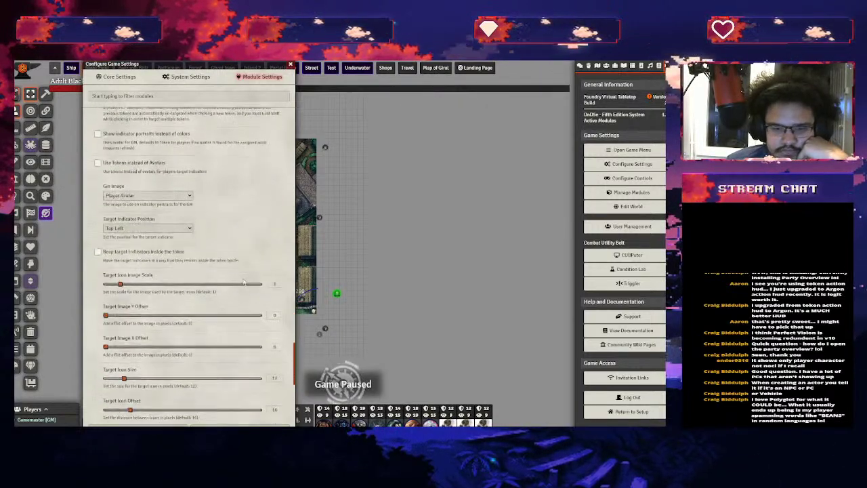
pyautogui.scroll(5, 260, 248)
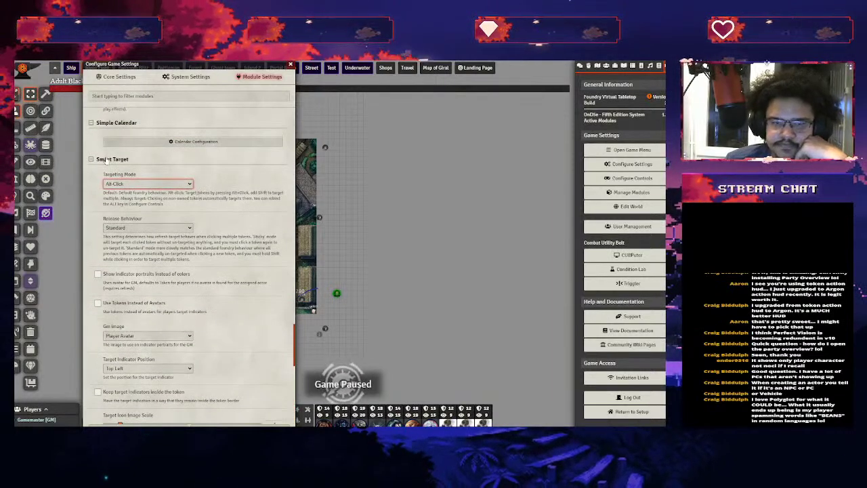
pyautogui.click(108, 159)
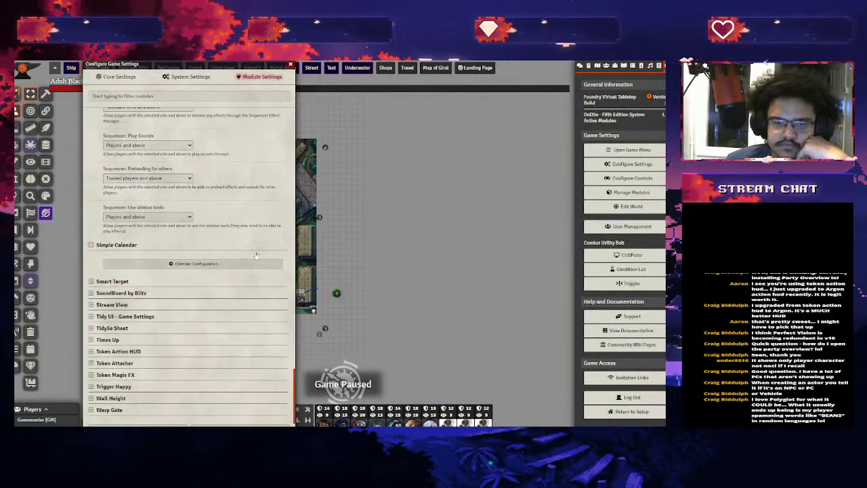
# View the SoundBoard by Blitz settings, look through its package manager from the ambient sound controls, and close both windows
pyautogui.click(137, 292)
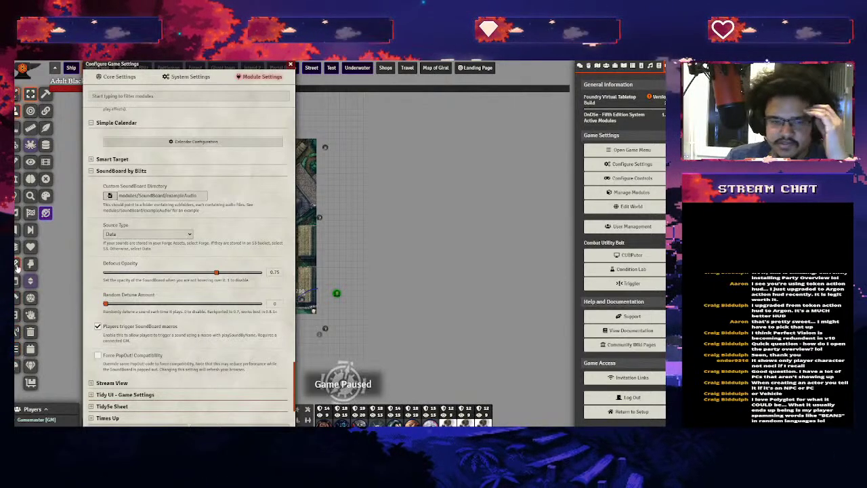
pyautogui.click(17, 245)
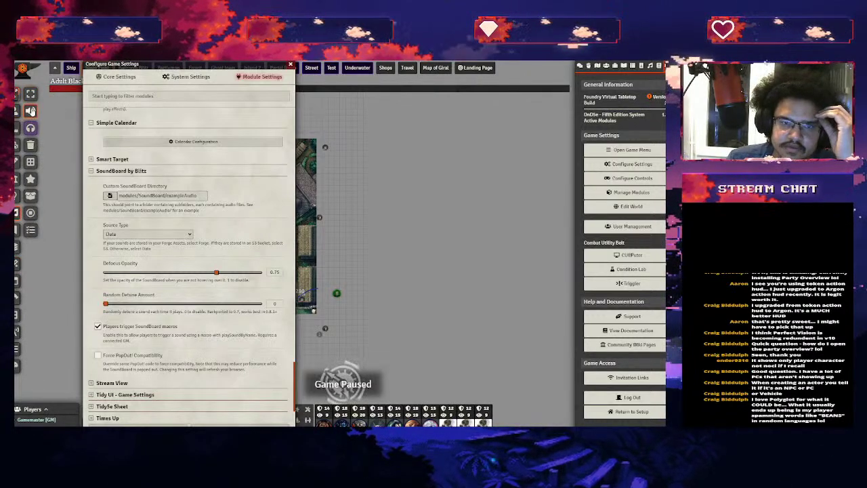
pyautogui.click(31, 231)
pyautogui.scroll(-3, 375, 216)
pyautogui.scroll(3, 375, 216)
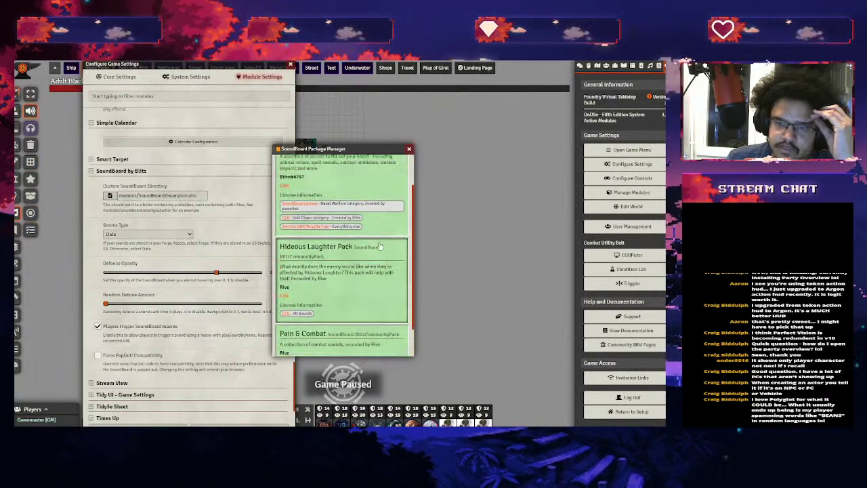
pyautogui.click(409, 149)
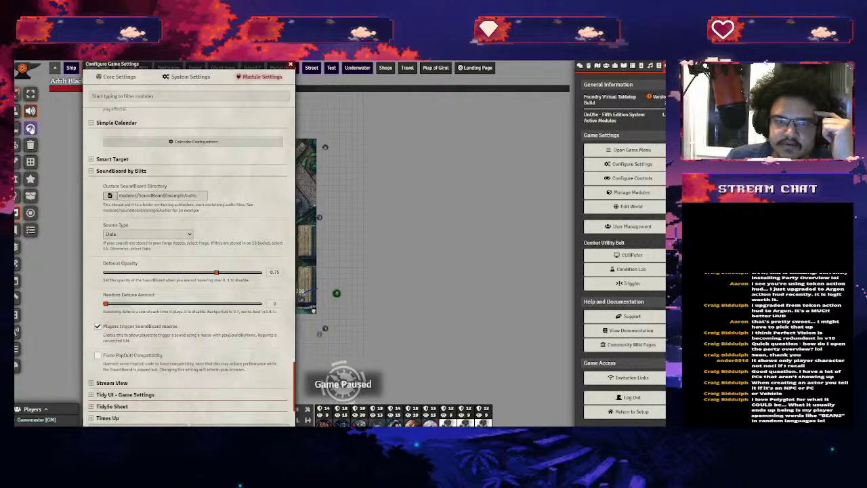
pyautogui.click(291, 66)
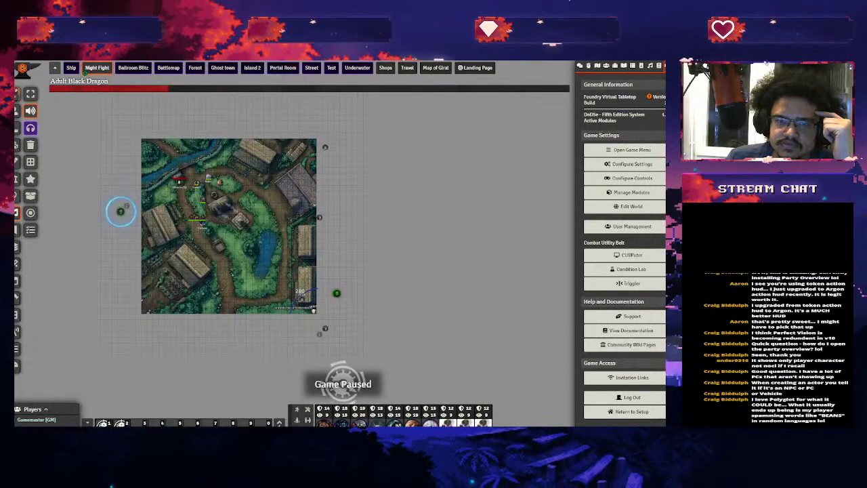
# Open the soundboard, look over its My Sounds categories, and close it
pyautogui.click(31, 173)
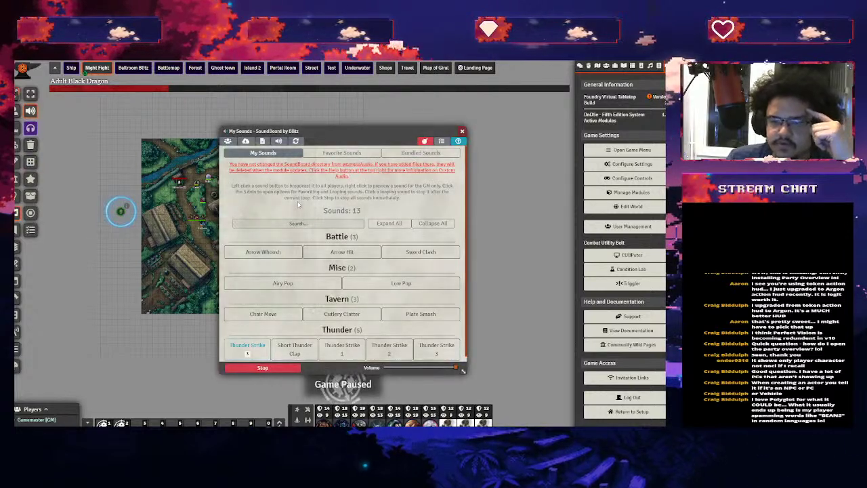
pyautogui.scroll(-1, 370, 267)
pyautogui.scroll(1, 368, 273)
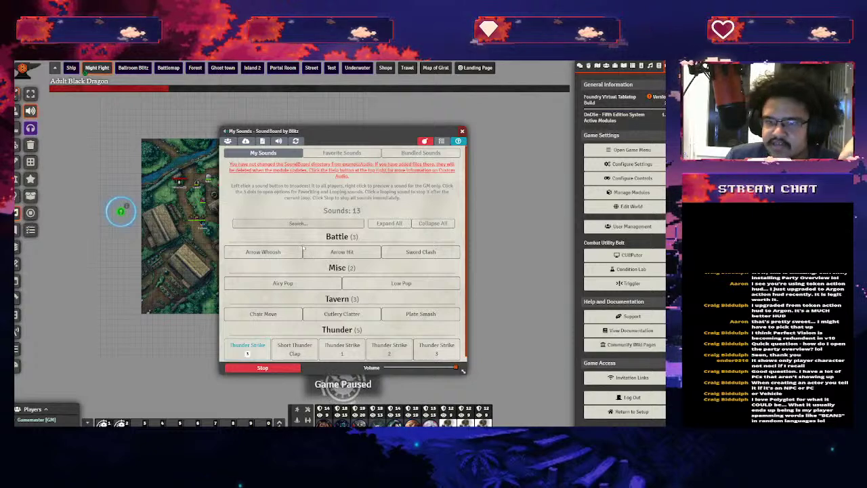
pyautogui.click(462, 132)
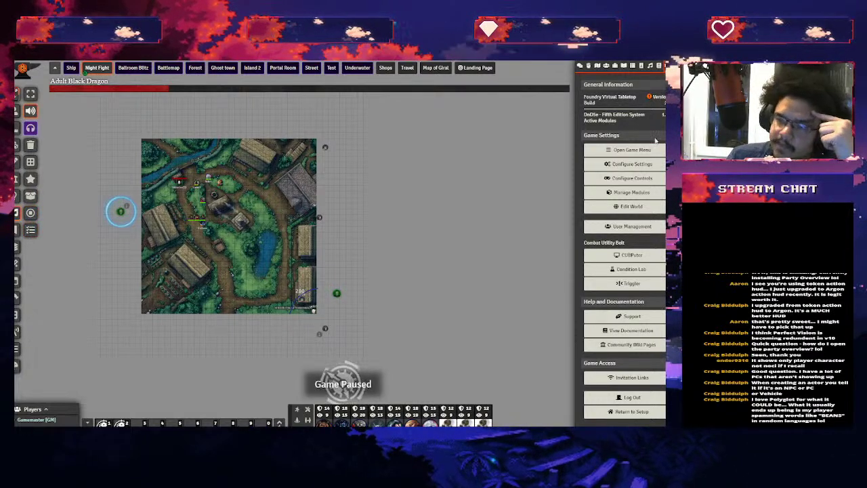
# Return to the SoundBoard by Blitz module settings, reopen the soundboard, and play Arrow Whoosh, Sword Clash and Thunder Strike
pyautogui.click(632, 165)
pyautogui.scroll(-15, 235, 281)
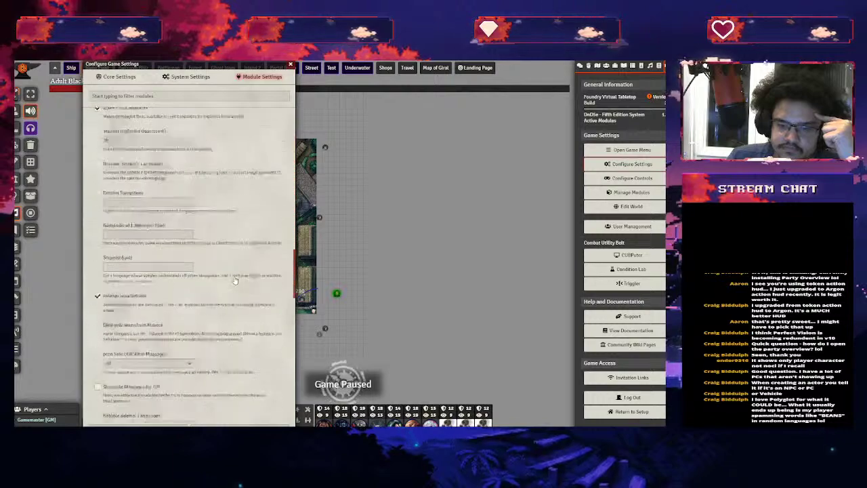
pyautogui.scroll(-2, 235, 281)
pyautogui.scroll(4, 235, 282)
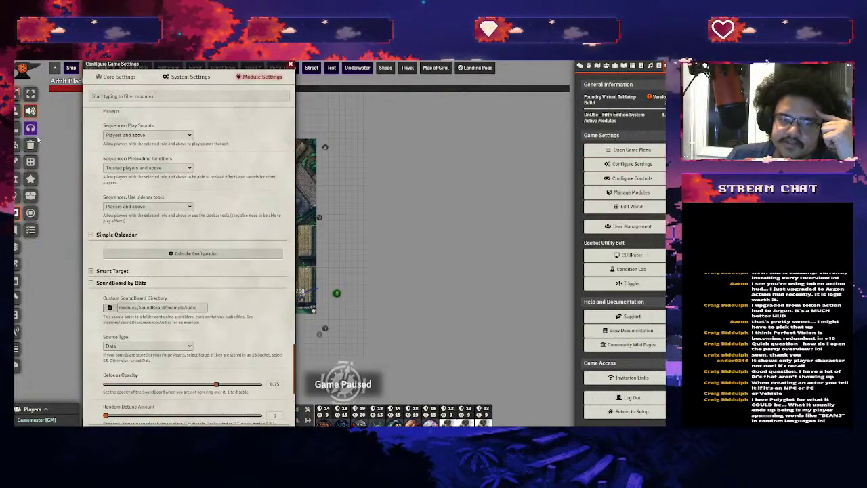
pyautogui.click(31, 163)
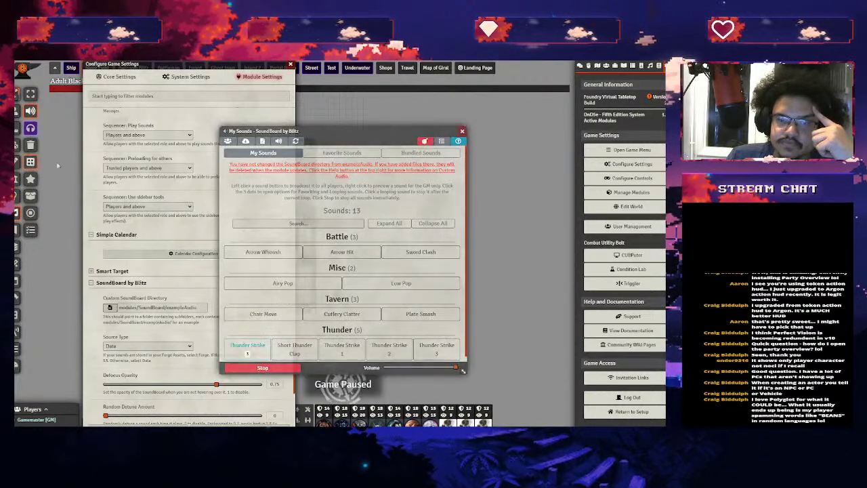
pyautogui.click(264, 255)
pyautogui.click(411, 255)
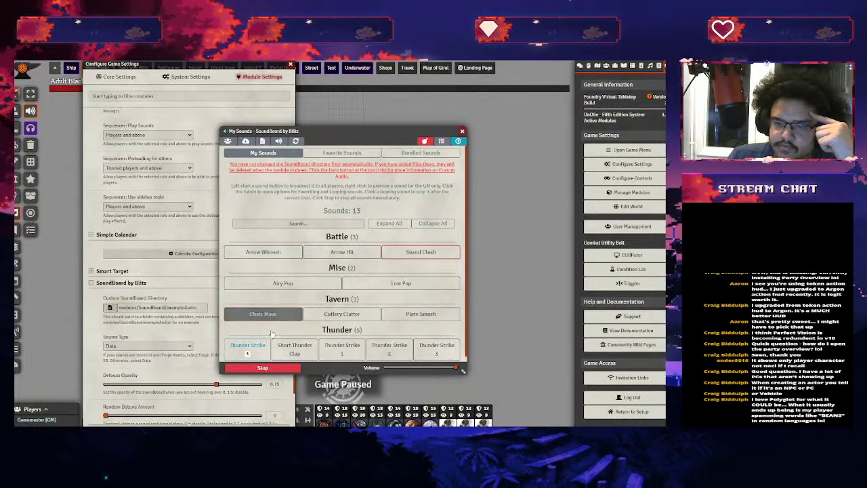
pyautogui.click(248, 348)
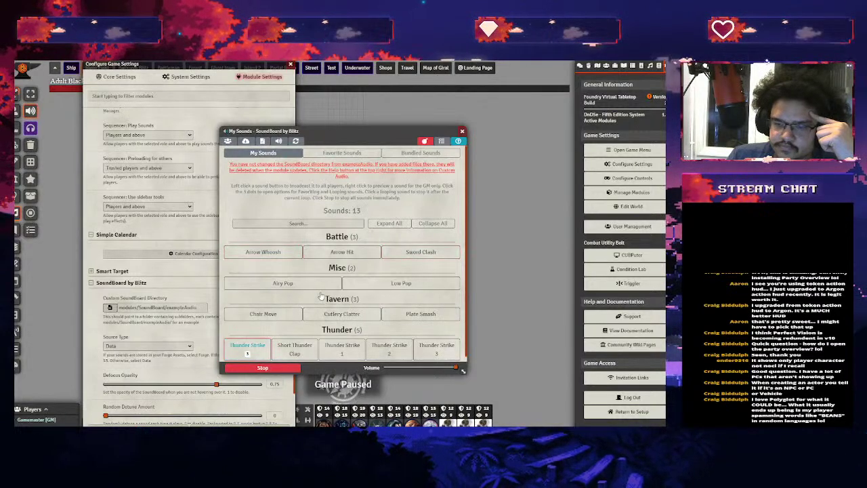
pyautogui.scroll(-1, 338, 220)
pyautogui.scroll(-1, 340, 221)
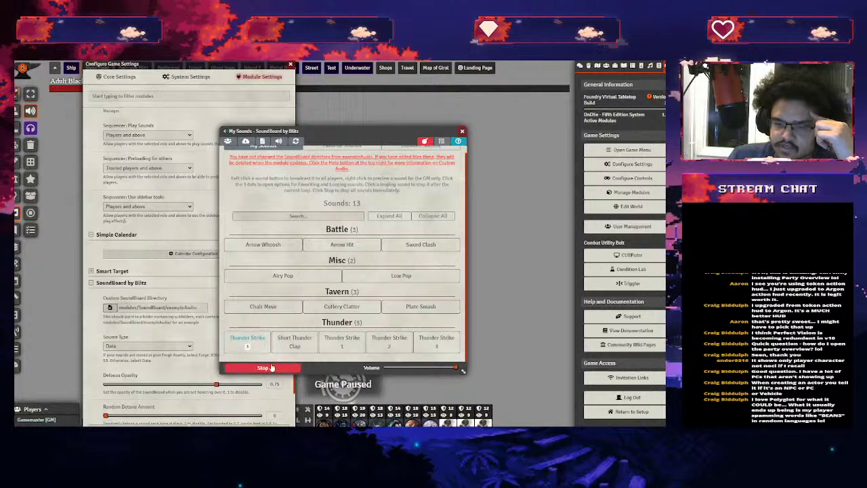
pyautogui.scroll(1, 413, 183)
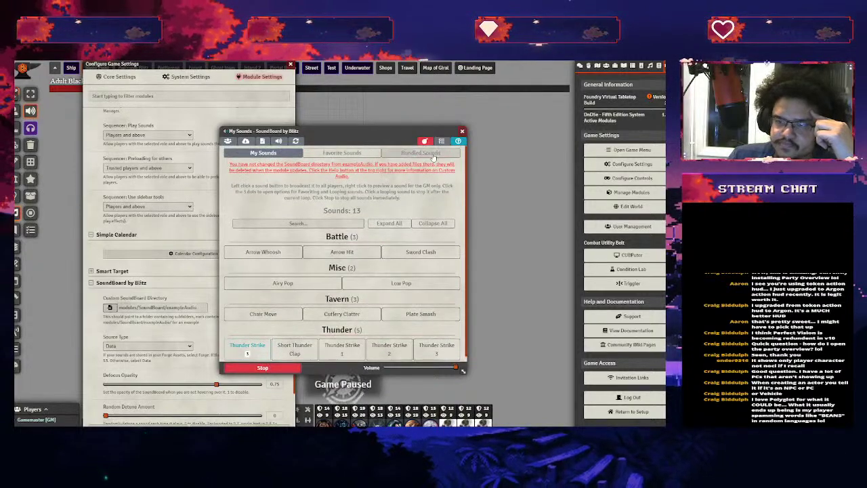
# Browse the soundboard's bundled sounds, play Man Straining and Man Dying, stop all sounds, and close the soundboard
pyautogui.click(420, 152)
pyautogui.scroll(-15, 352, 244)
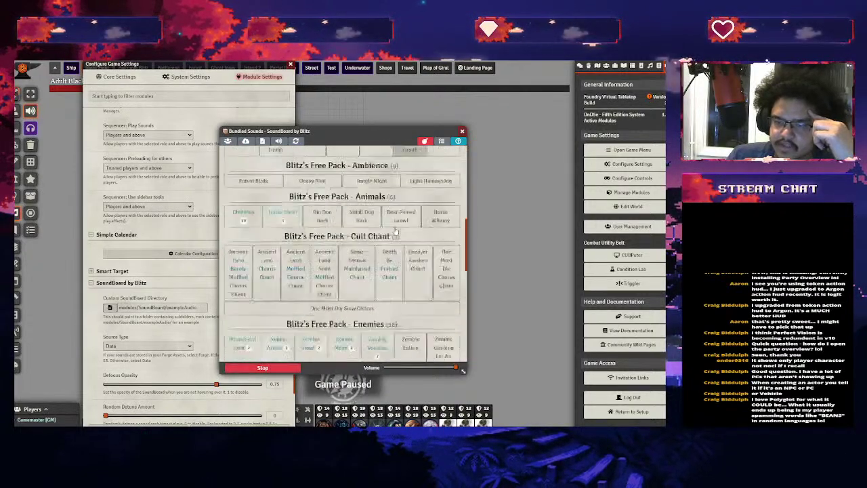
pyautogui.scroll(3, 398, 232)
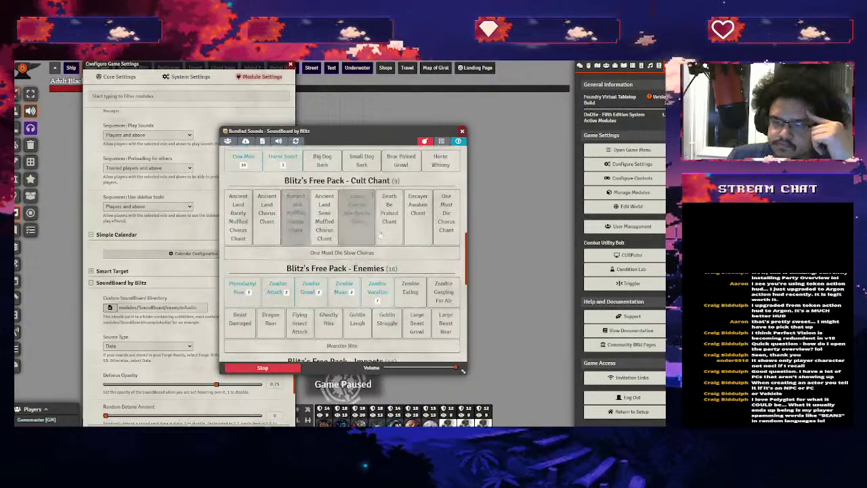
pyautogui.scroll(-4, 426, 233)
pyautogui.scroll(-2, 425, 234)
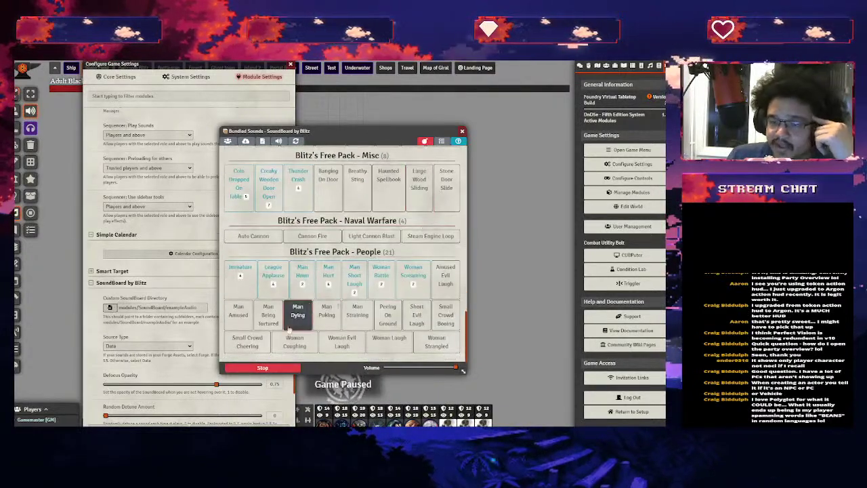
pyautogui.click(358, 313)
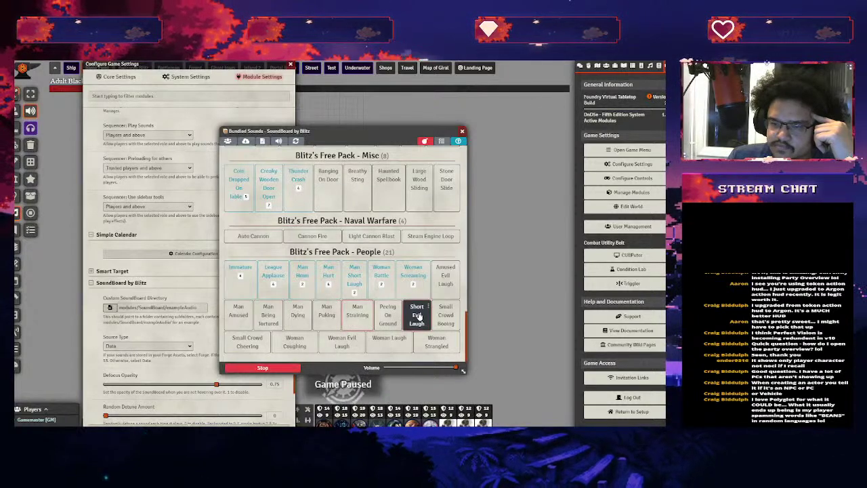
pyautogui.click(299, 312)
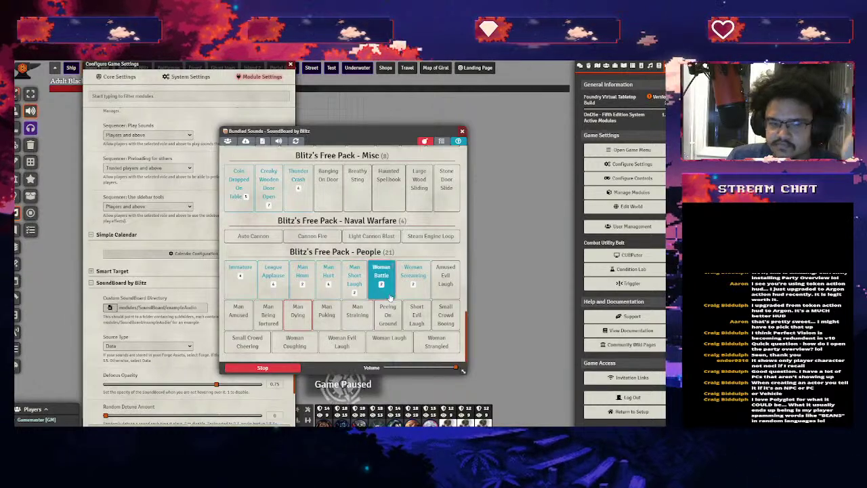
pyautogui.click(272, 369)
pyautogui.click(463, 132)
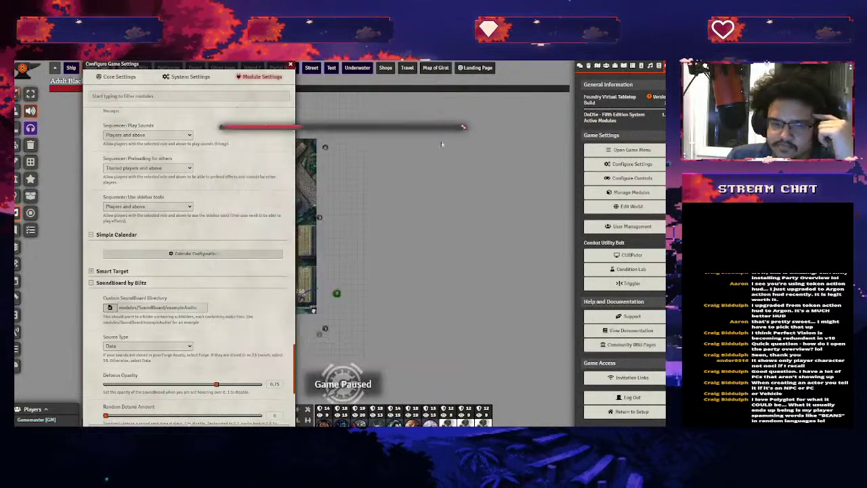
# Expand the Stream View module settings and look at its stream user and camera mode options, bringing up the chat log
pyautogui.scroll(-5, 155, 256)
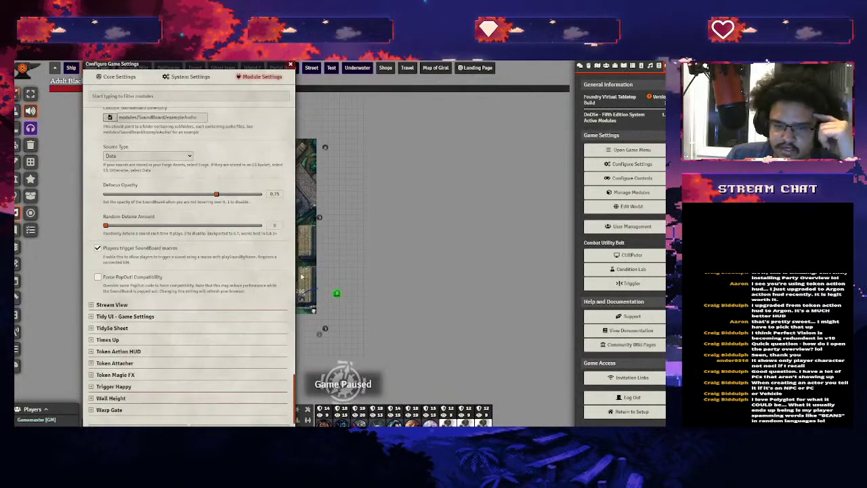
pyautogui.click(105, 305)
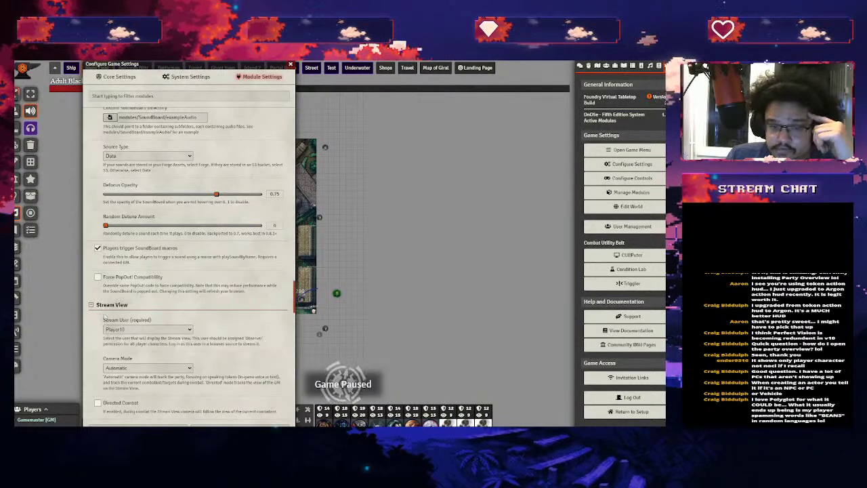
pyautogui.click(152, 332)
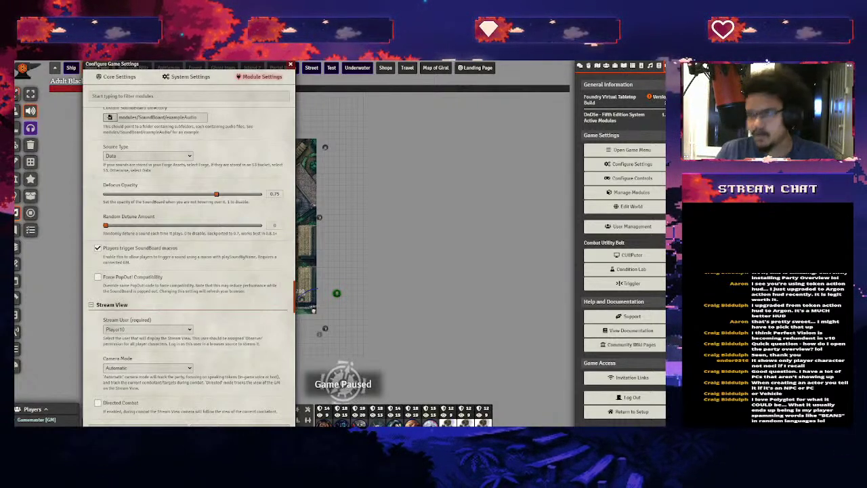
pyautogui.click(580, 66)
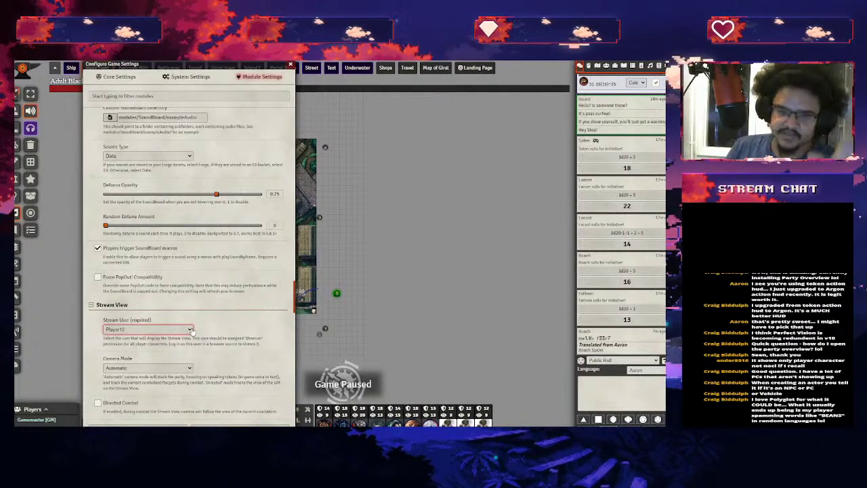
pyautogui.scroll(-2, 191, 330)
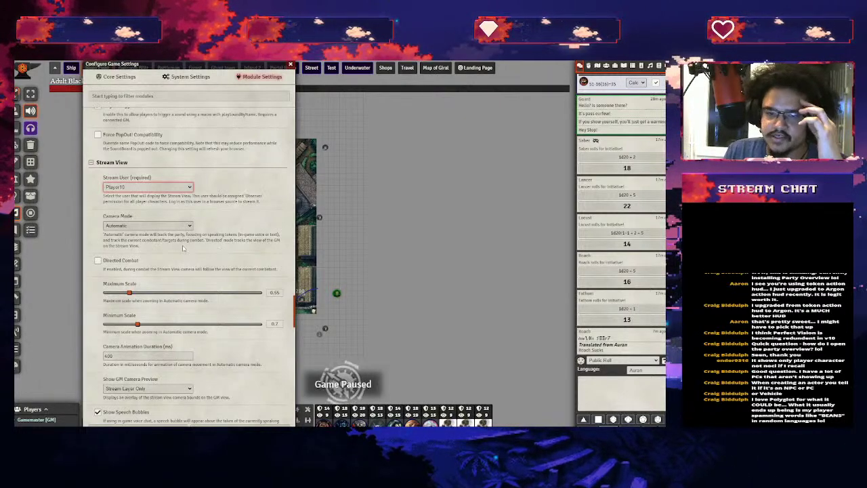
pyautogui.press('Tab')
pyautogui.click(246, 233)
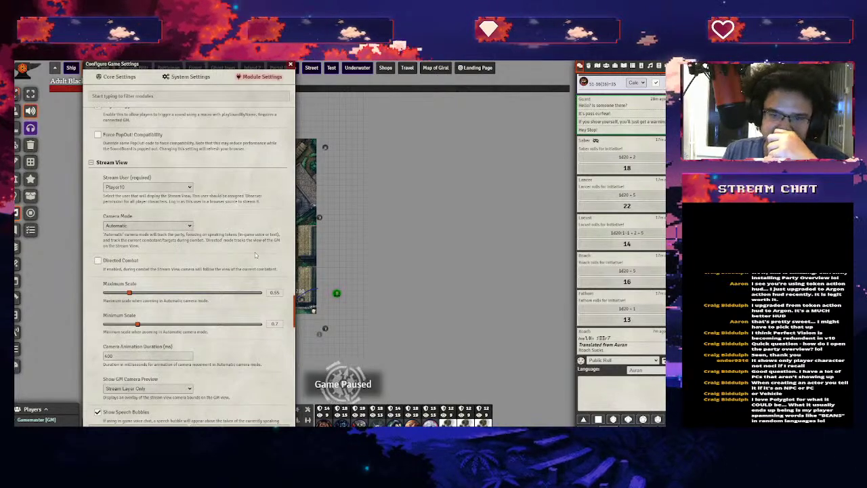
# Read through the remaining Stream View options, from directed combat and speech bubbles to camera padding and popout handling
pyautogui.scroll(-3, 255, 255)
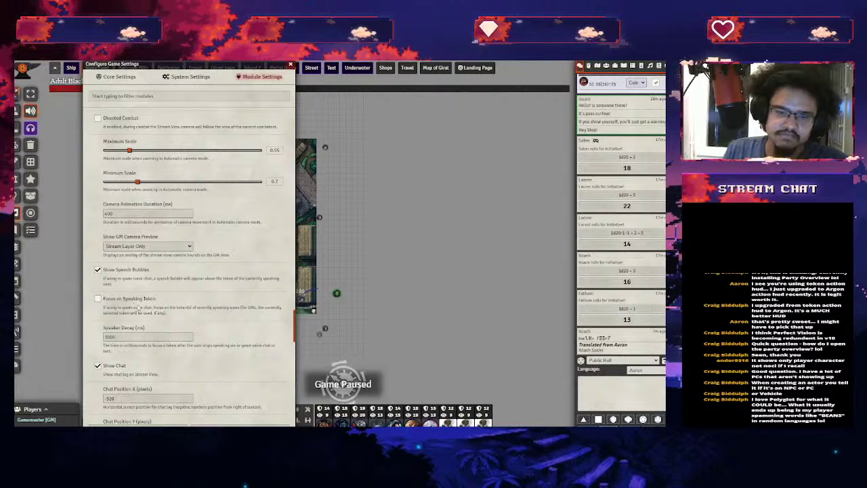
pyautogui.scroll(-2, 122, 267)
pyautogui.scroll(-3, 210, 298)
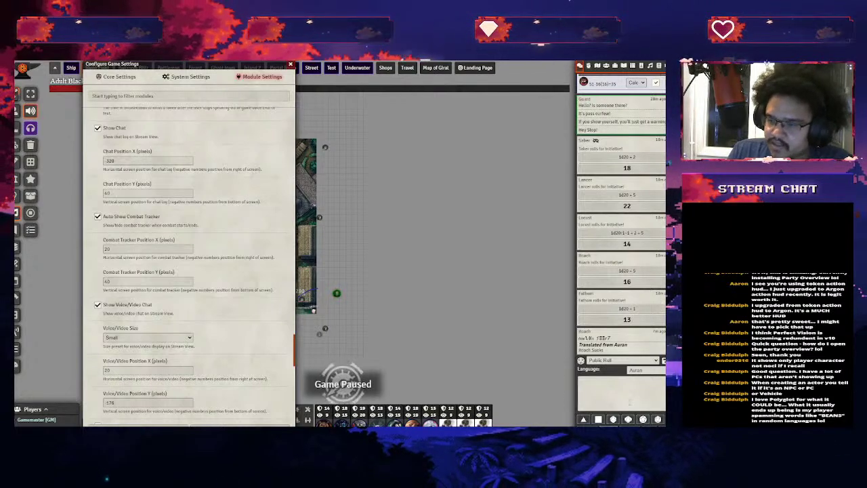
pyautogui.scroll(-5, 217, 290)
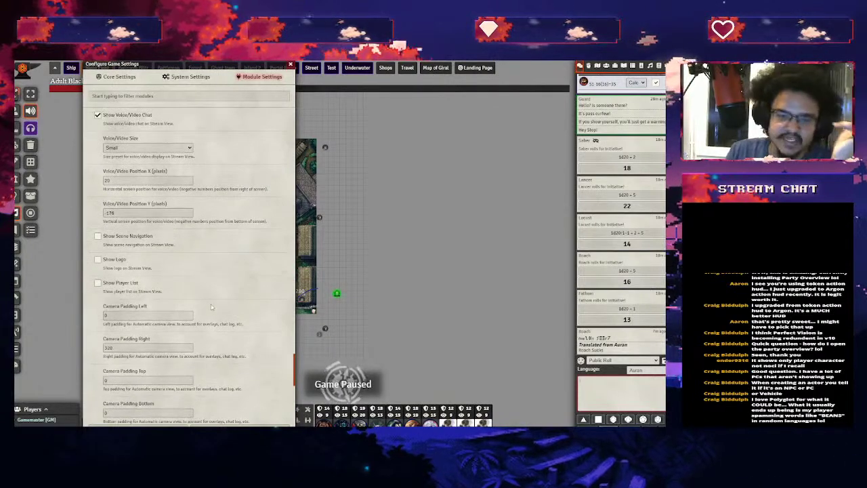
pyautogui.scroll(-10, 267, 257)
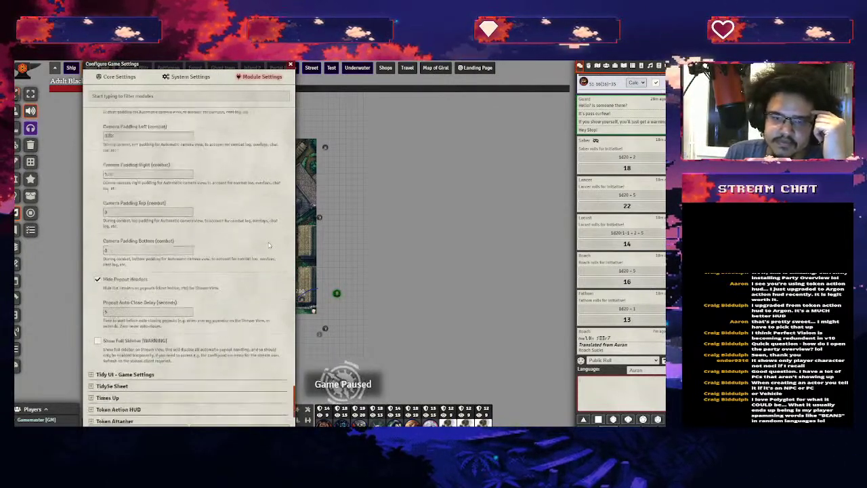
# Expand the Tidy UI - Game Settings section to view its options and toggle it open and closed
pyautogui.click(119, 317)
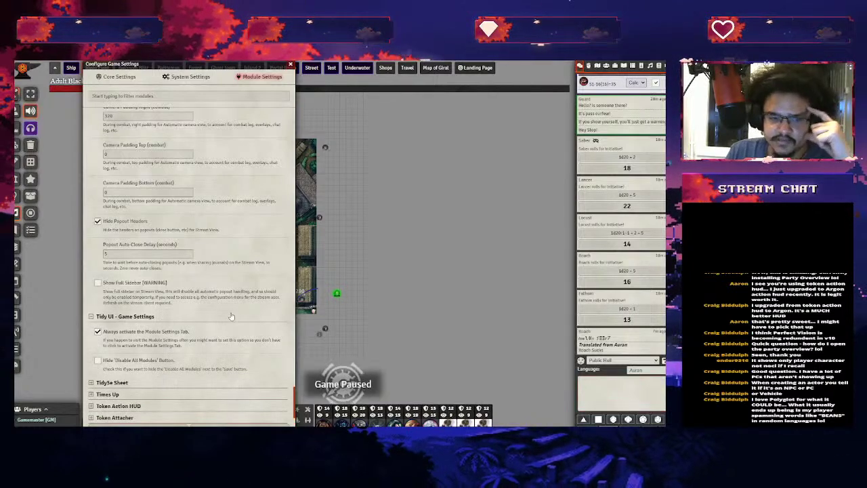
pyautogui.click(109, 316)
pyautogui.click(108, 316)
pyautogui.click(108, 317)
# Collapse the expanded module sections above SoundBoard by Blitz and close the game settings
pyautogui.scroll(15, 237, 234)
pyautogui.scroll(10, 281, 198)
pyautogui.scroll(-15, 238, 206)
pyautogui.scroll(8, 145, 196)
pyautogui.click(108, 274)
pyautogui.click(101, 285)
pyautogui.click(119, 320)
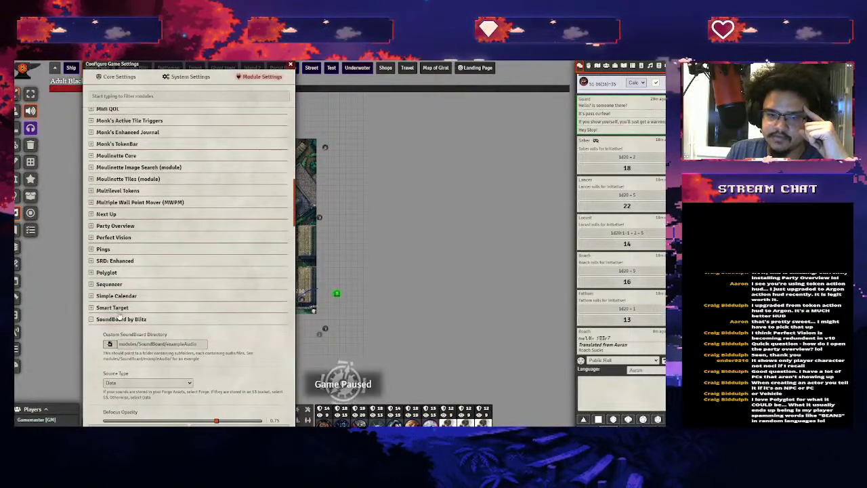
pyautogui.click(290, 65)
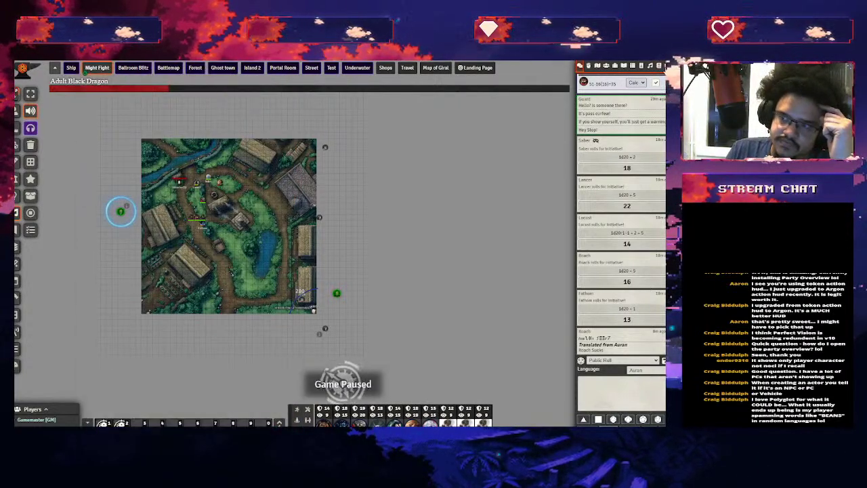
# Reopen the game settings, look over the collapsed module list that Tidy UI provides, and close the window
pyautogui.click(658, 65)
pyautogui.click(632, 164)
pyautogui.scroll(-15, 170, 219)
pyautogui.scroll(20, 169, 219)
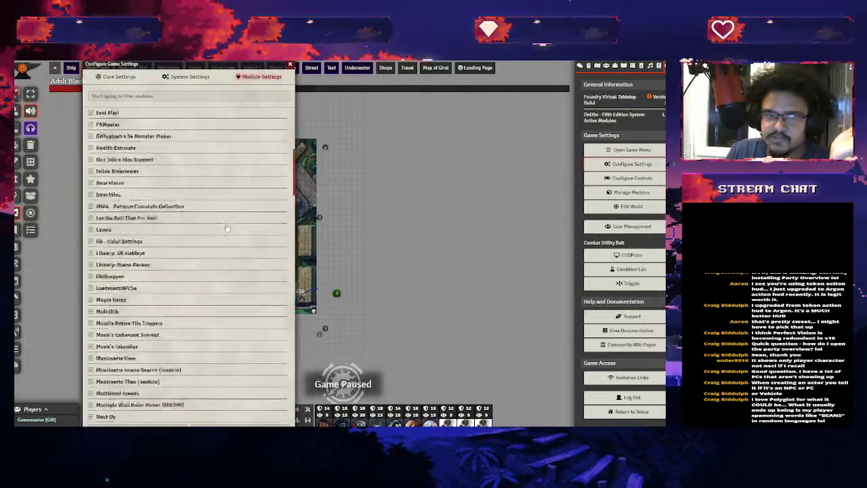
pyautogui.press('Escape')
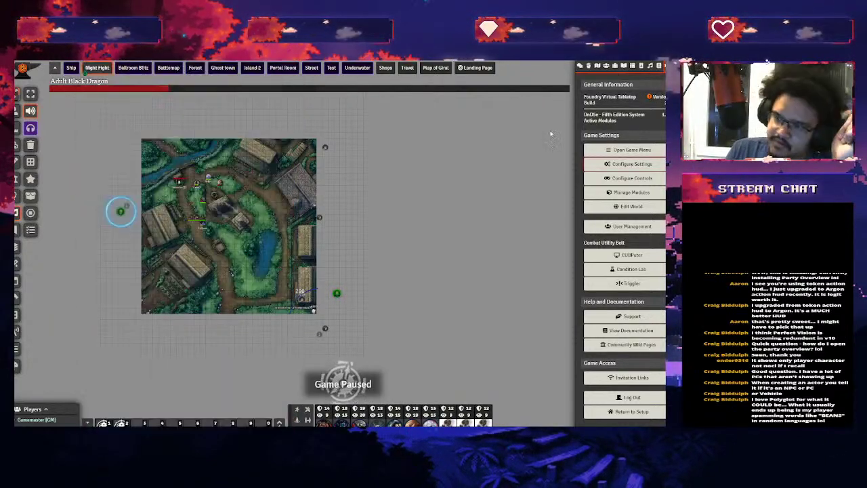
# Disable the Tidy UI - Game Settings module in module management and save the change to reload the world
pyautogui.click(631, 192)
pyautogui.scroll(-15, 294, 251)
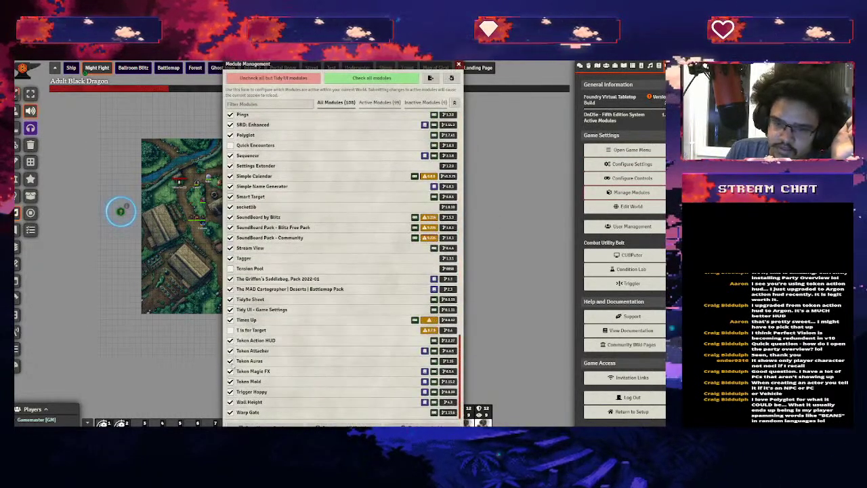
pyautogui.click(231, 310)
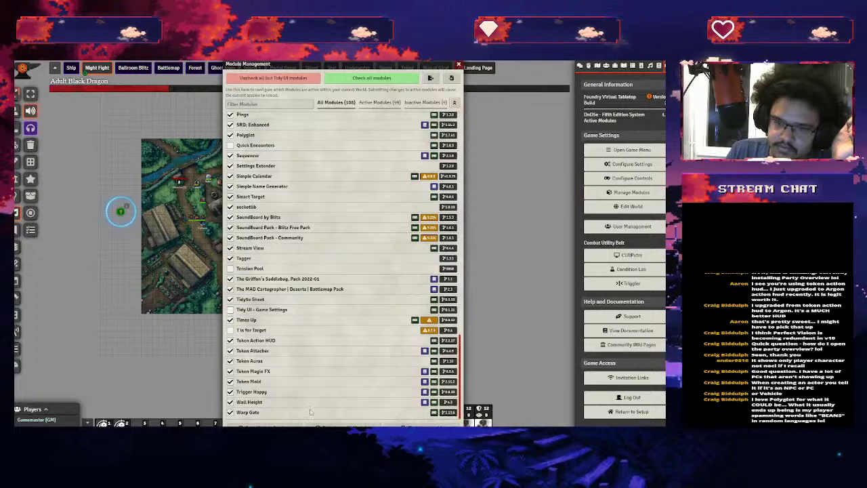
pyautogui.press('Return')
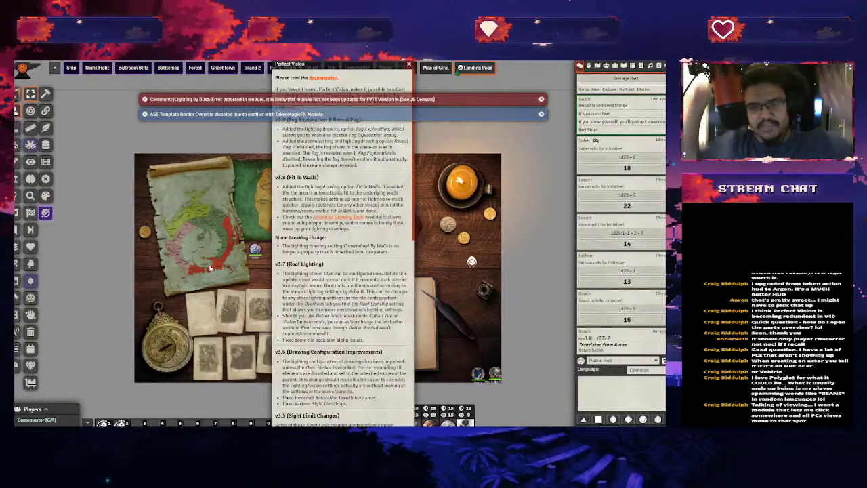
# Close the Perfect Vision changelog and look around the landing page scene, pinging a spot beside the candle
pyautogui.click(409, 65)
pyautogui.scroll(10, 332, 261)
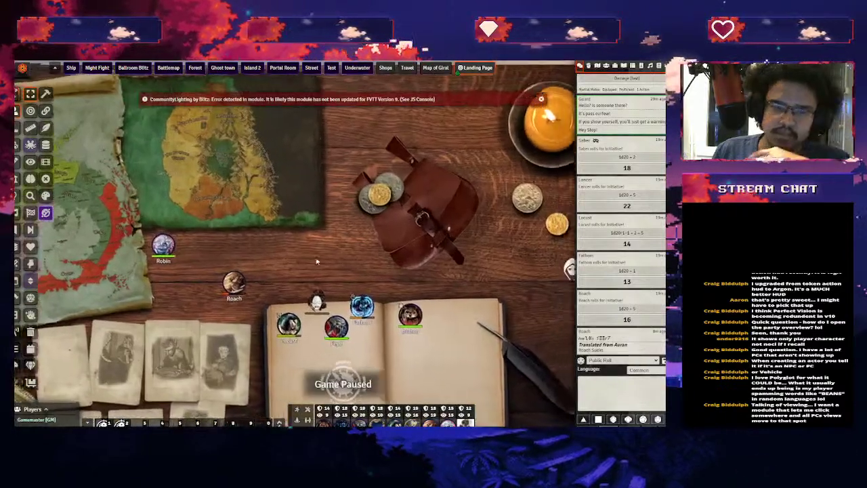
pyautogui.moveTo(332, 261); pyautogui.dragTo(267, 258)
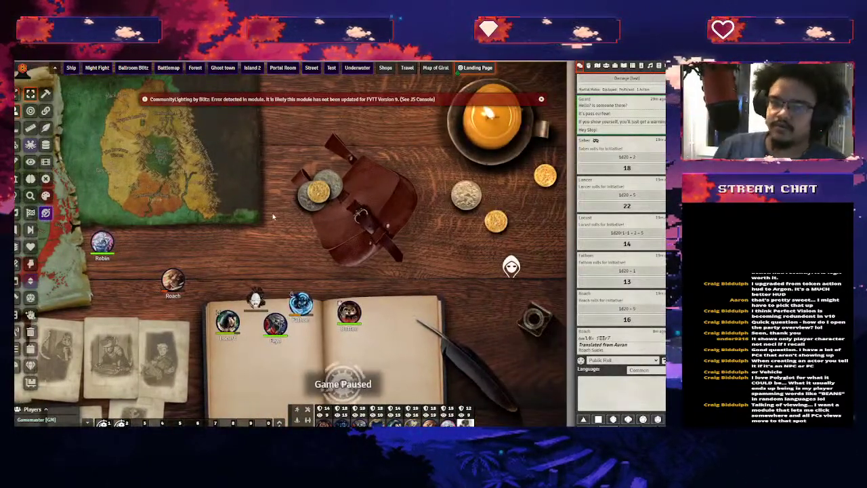
pyautogui.scroll(-5, 320, 138)
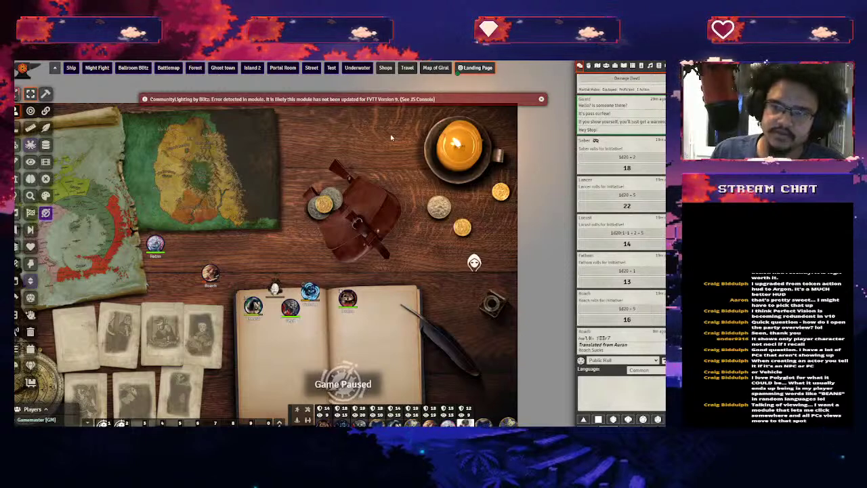
pyautogui.moveTo(390, 137); pyautogui.dragTo(369, 255)
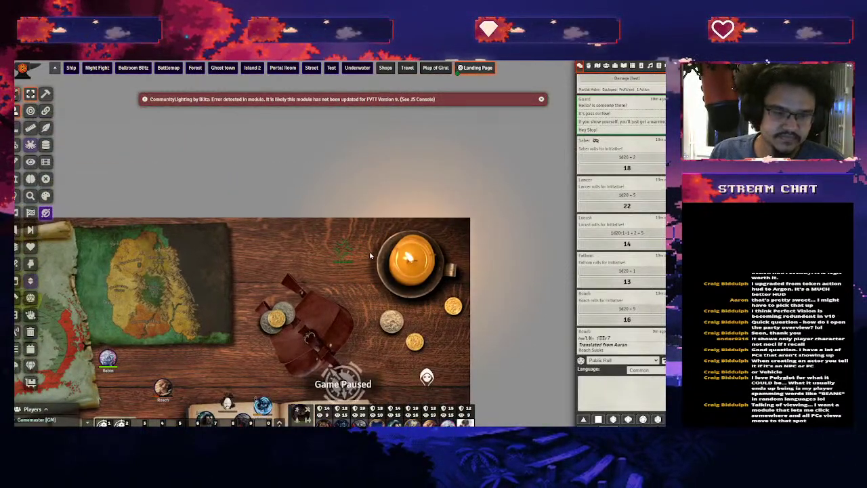
pyautogui.scroll(5, 369, 271)
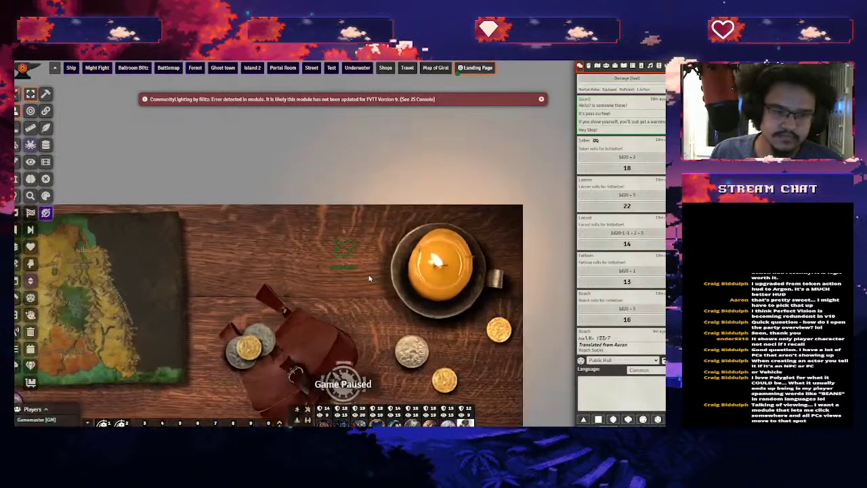
pyautogui.scroll(-2, 369, 277)
pyautogui.moveTo(369, 278); pyautogui.dragTo(317, 178)
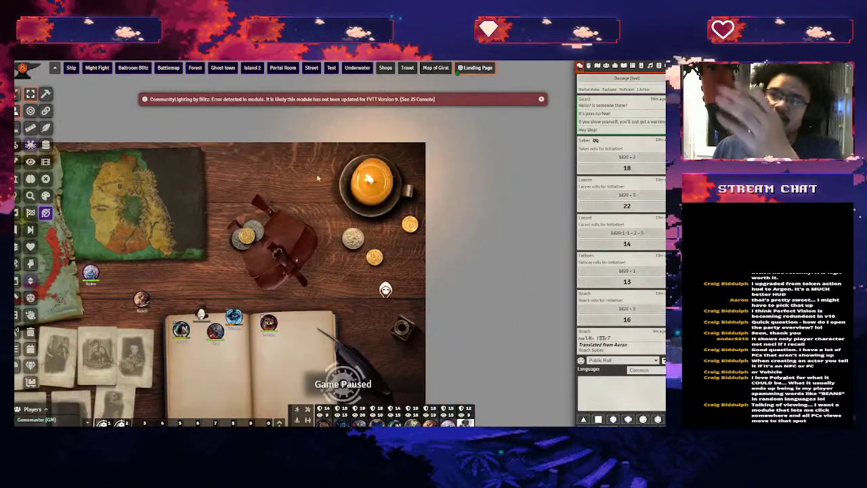
pyautogui.moveTo(400, 337); pyautogui.dragTo(389, 286)
pyautogui.scroll(-2, 390, 285)
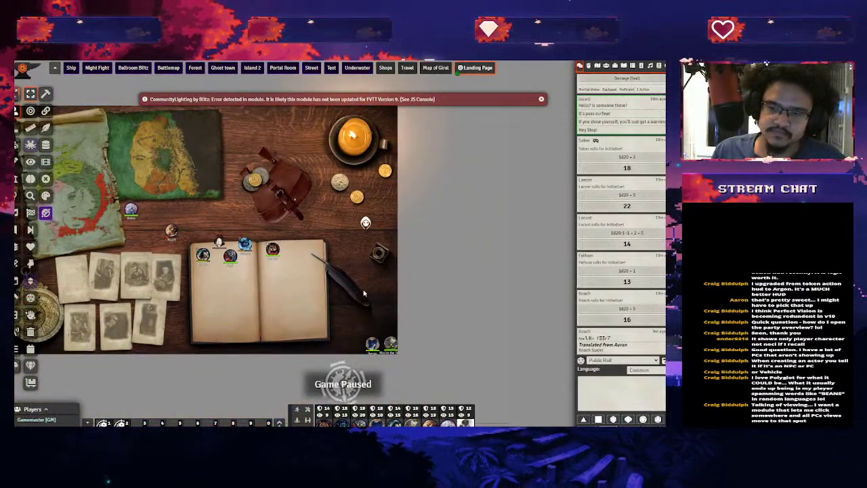
# Open the game settings and browse the full module settings list without Tidy UI, from the tooltip options to Warp Gate
pyautogui.click(659, 65)
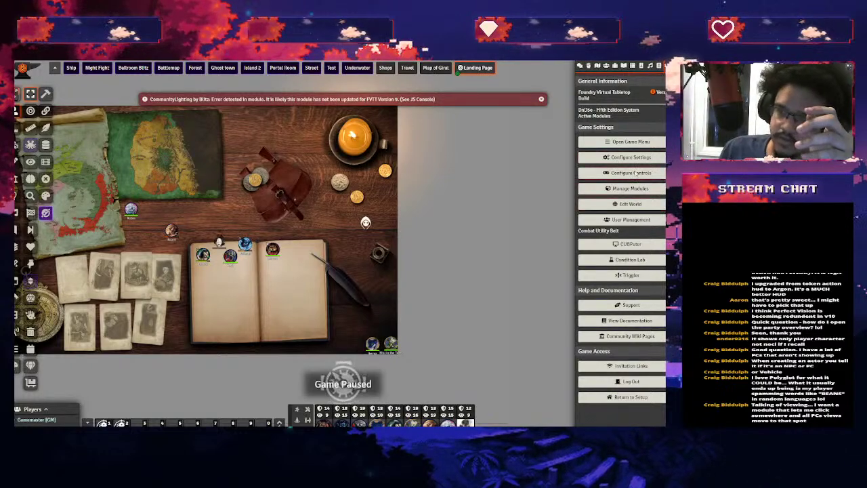
pyautogui.click(628, 158)
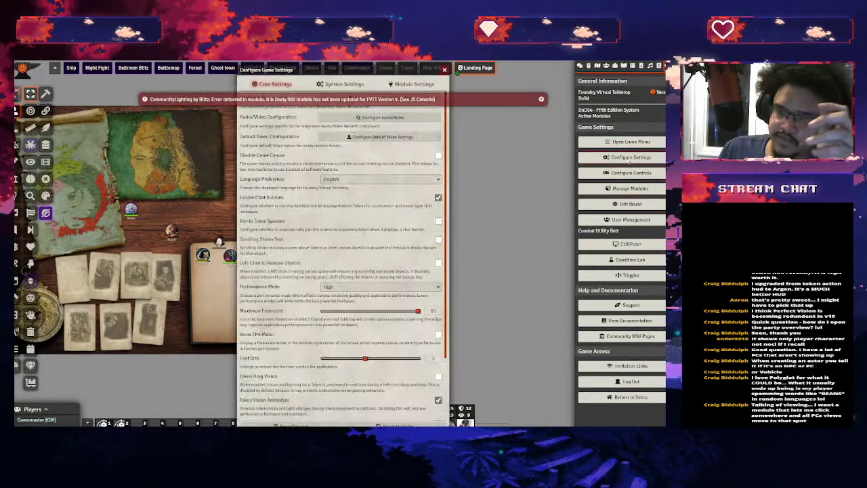
pyautogui.scroll(-3, 413, 203)
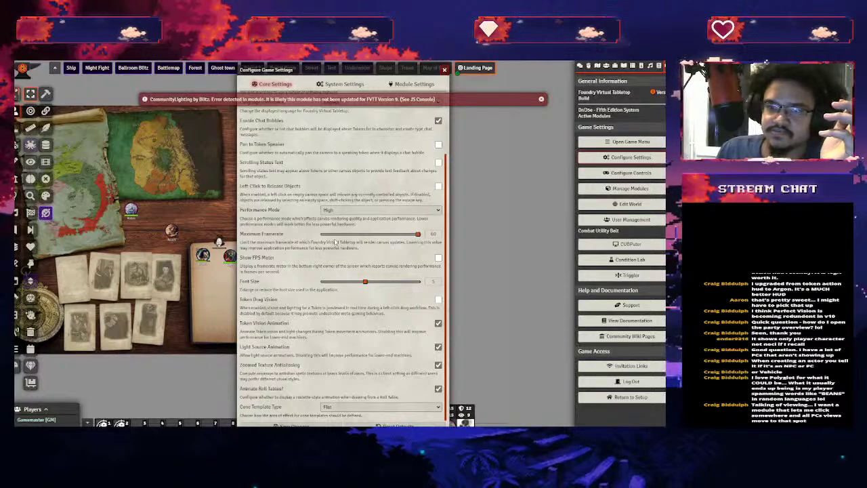
pyautogui.click(404, 85)
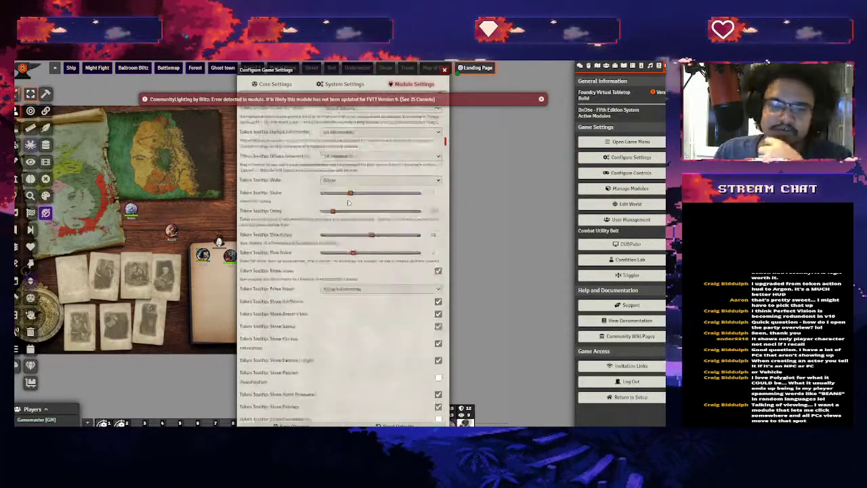
pyautogui.scroll(-10, 348, 202)
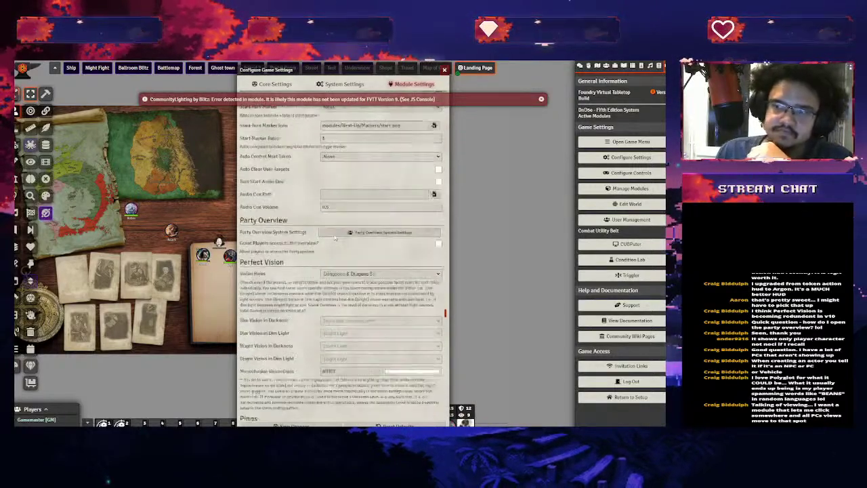
pyautogui.scroll(-5, 315, 264)
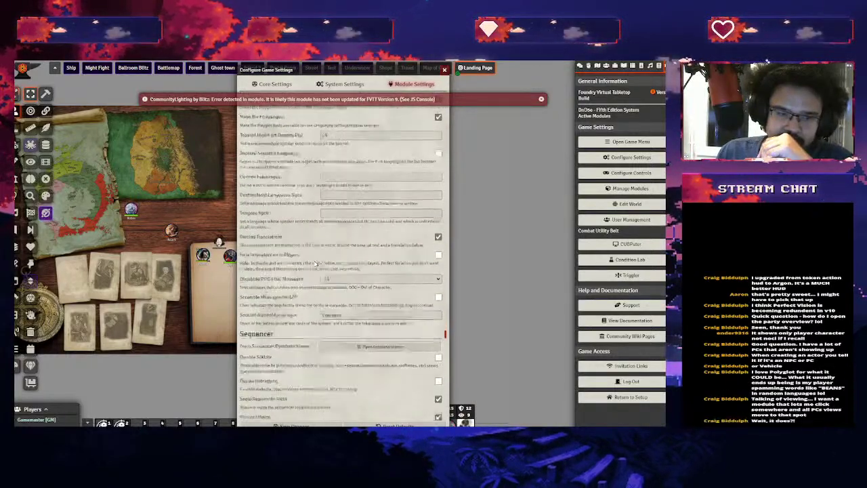
pyautogui.scroll(-5, 315, 264)
pyautogui.scroll(-15, 315, 264)
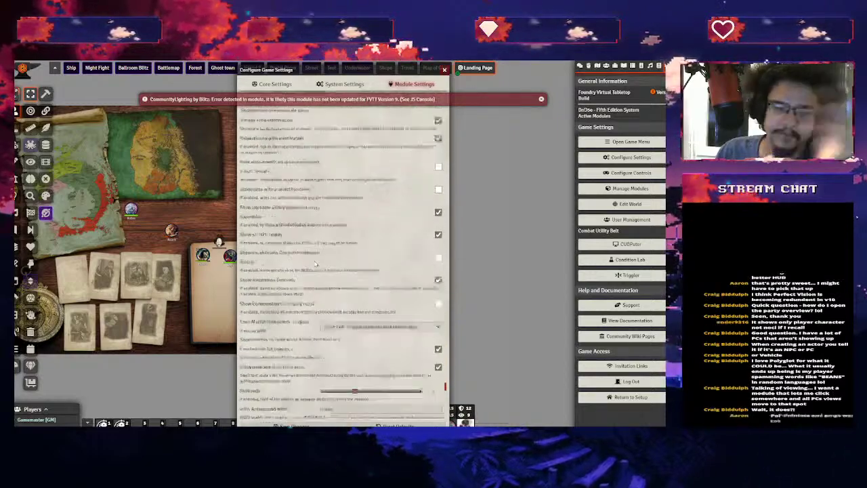
pyautogui.scroll(-10, 315, 263)
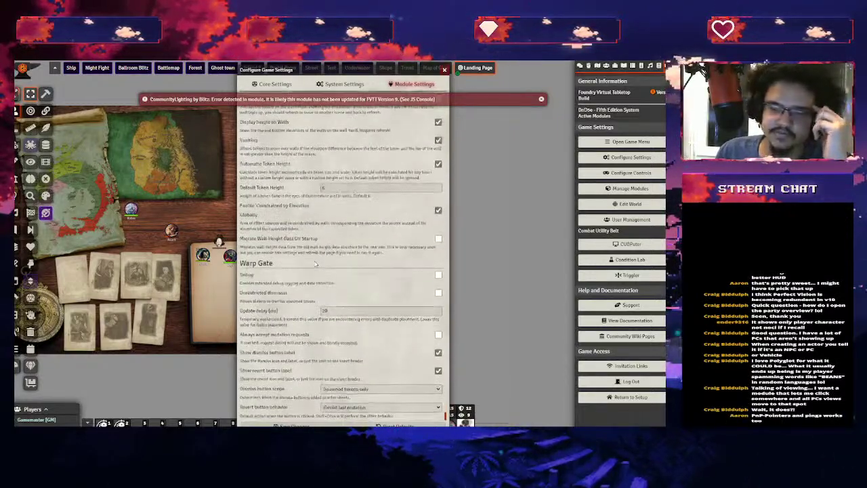
pyautogui.scroll(-15, 315, 264)
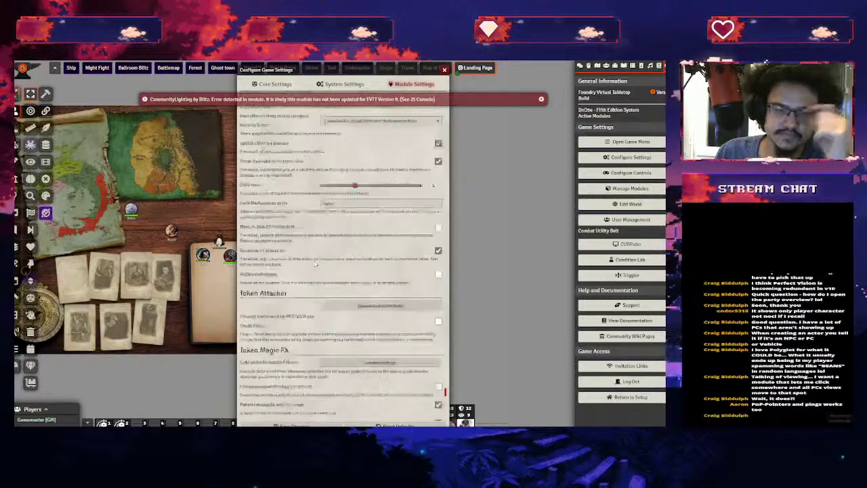
pyautogui.scroll(15, 316, 264)
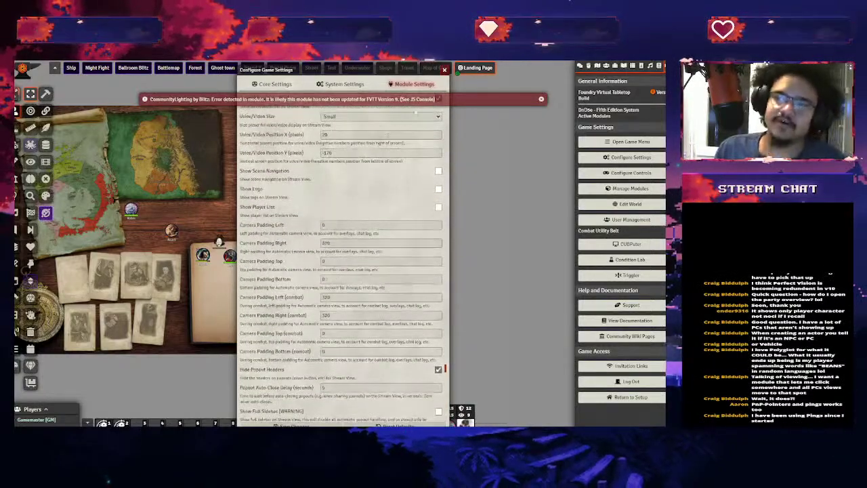
# Reopen the game settings and browse the long module settings list from Active Token Effects down to Levels
pyautogui.click(445, 70)
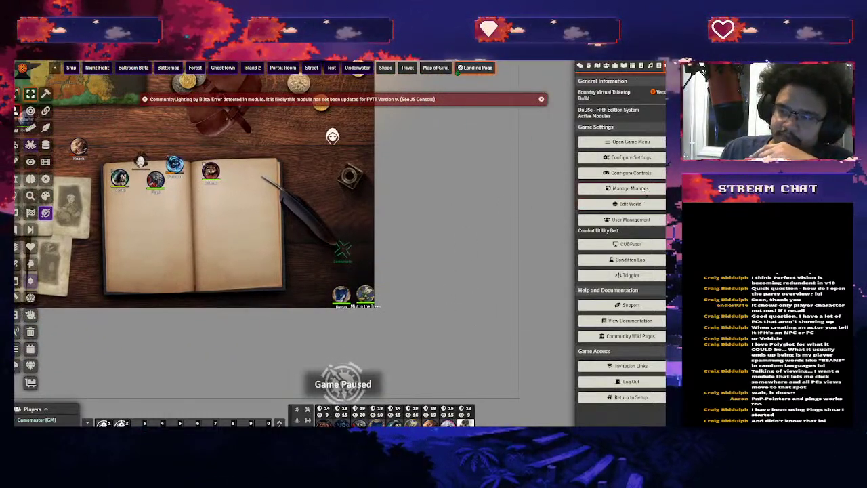
pyautogui.click(621, 158)
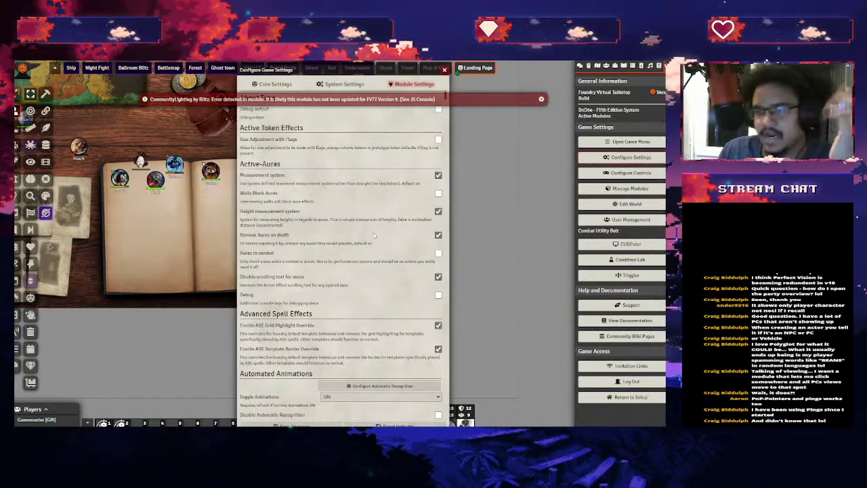
pyautogui.scroll(-15, 397, 205)
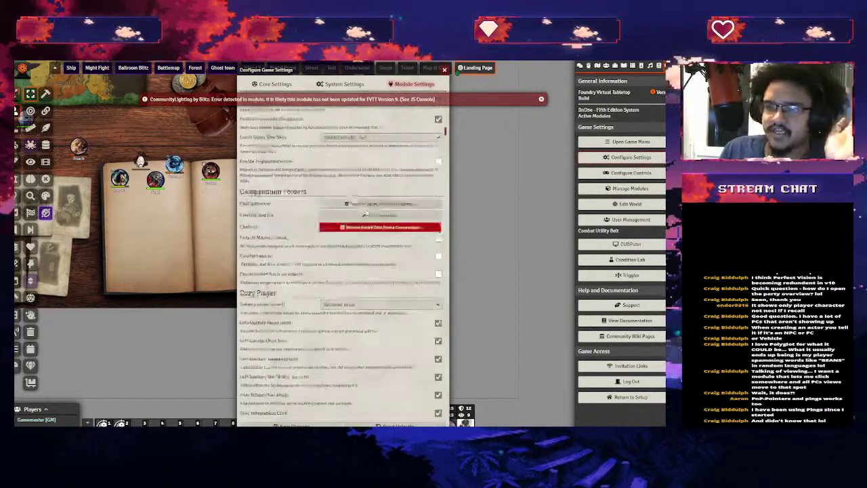
pyautogui.scroll(-20, 368, 213)
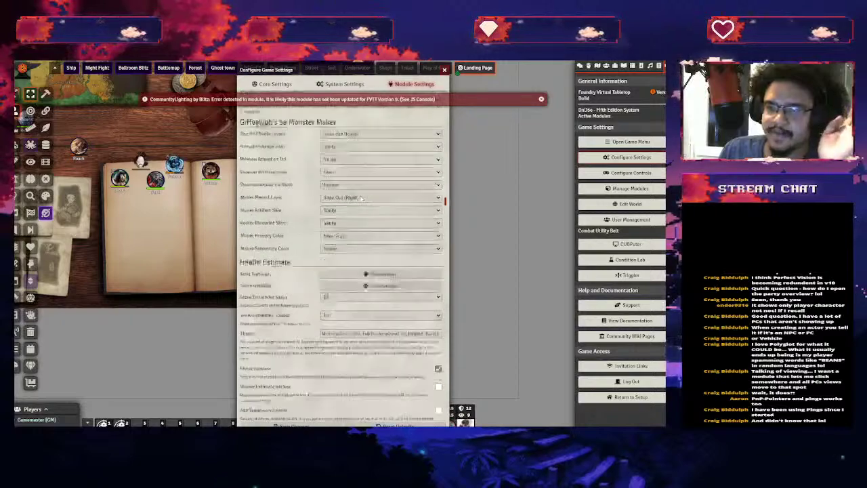
pyautogui.scroll(-10, 360, 198)
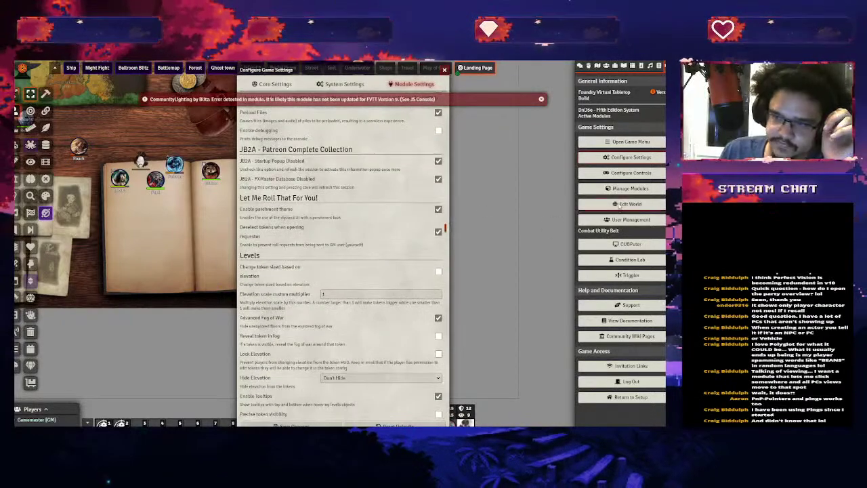
# Re-enable the Tidy UI - Game Settings module in module management and save the change to reload the world
pyautogui.click(637, 189)
pyautogui.scroll(-15, 291, 226)
pyautogui.scroll(-5, 291, 226)
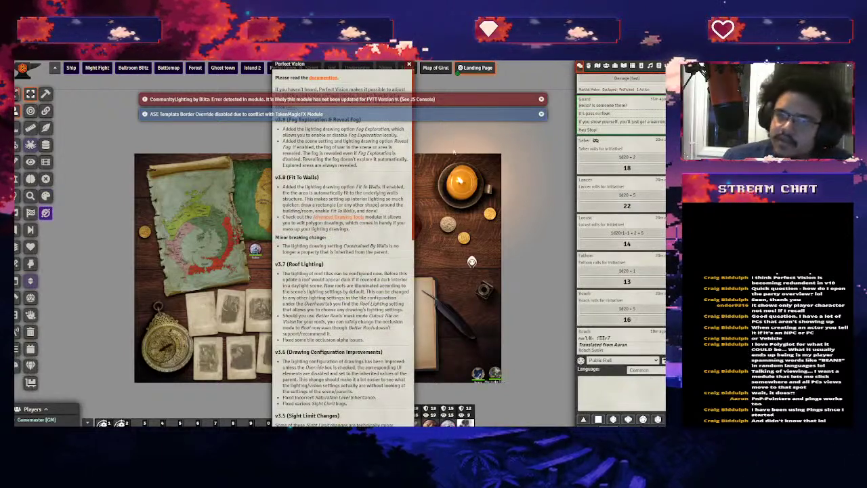
# Dismiss the CommunityLighting error notification, review the module management list down to Warp Gate, and close it
pyautogui.click(542, 100)
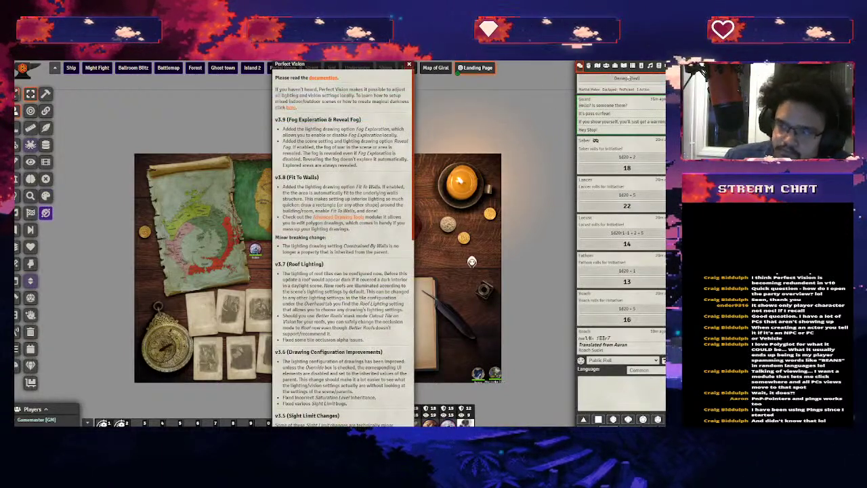
pyautogui.click(659, 66)
pyautogui.click(671, 66)
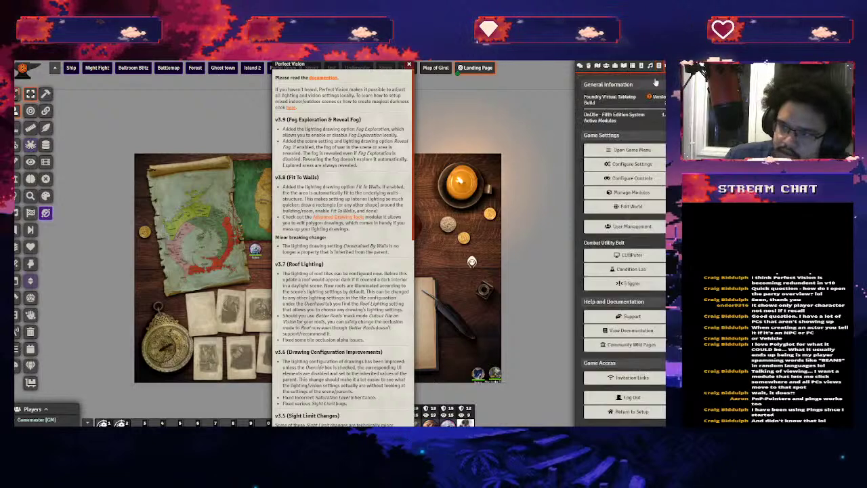
pyautogui.click(620, 193)
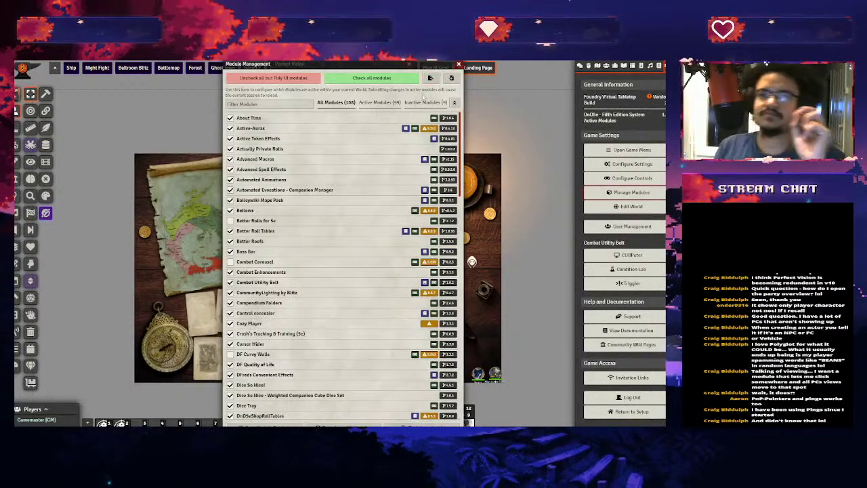
pyautogui.scroll(-10, 382, 219)
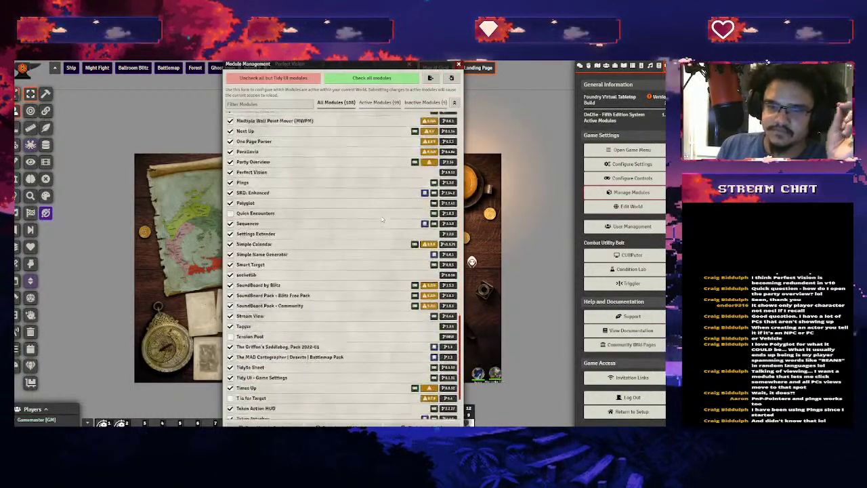
pyautogui.scroll(-3, 382, 219)
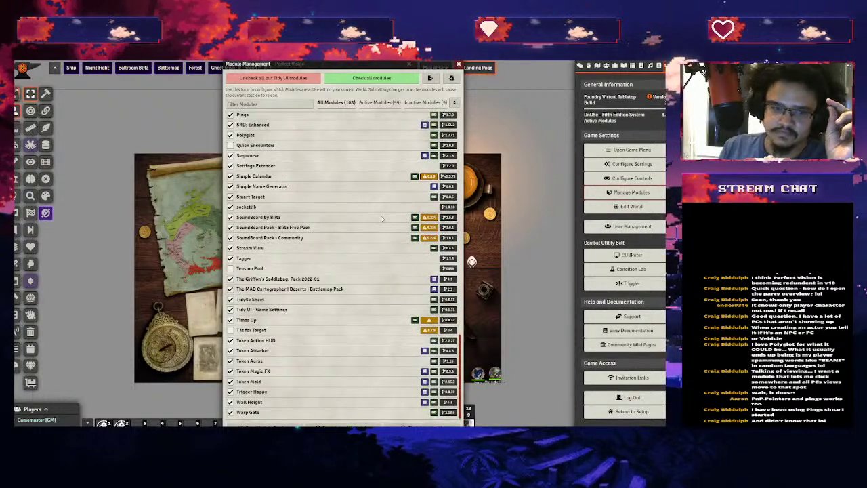
pyautogui.click(459, 66)
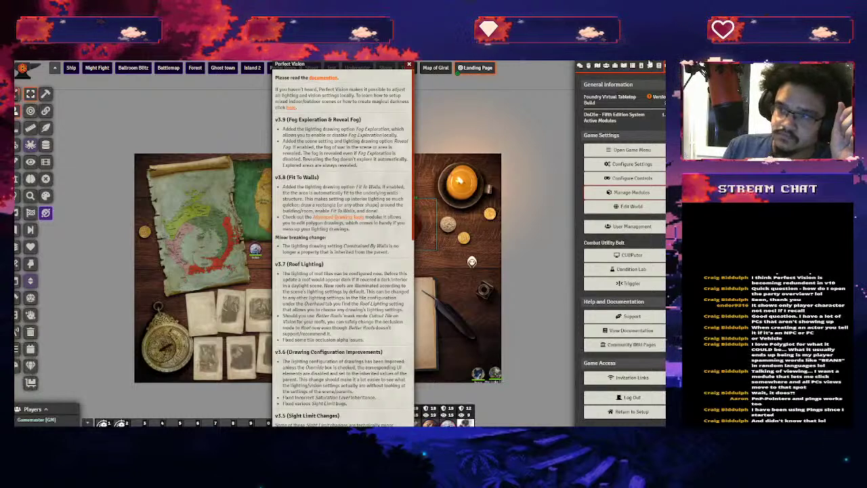
# Look over the Tidy5e Sheet module settings, and close the game settings and the Perfect Vision notes
pyautogui.click(651, 65)
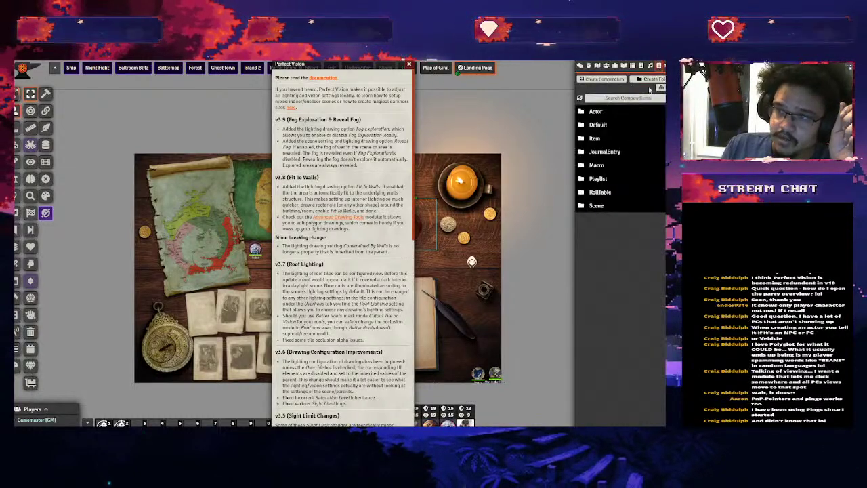
pyautogui.click(659, 65)
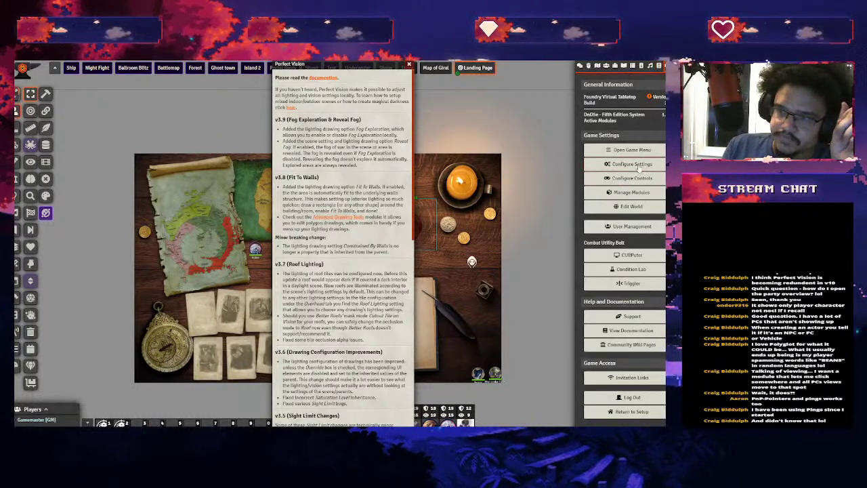
pyautogui.click(637, 167)
pyautogui.scroll(-10, 339, 245)
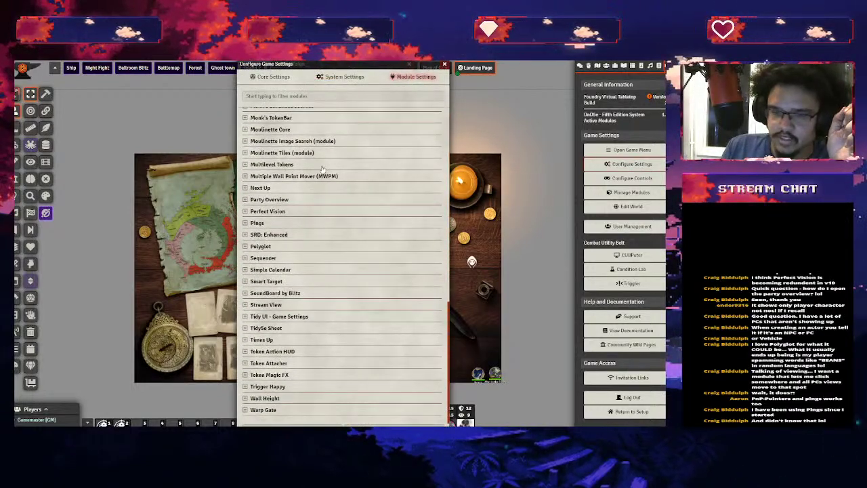
pyautogui.click(268, 329)
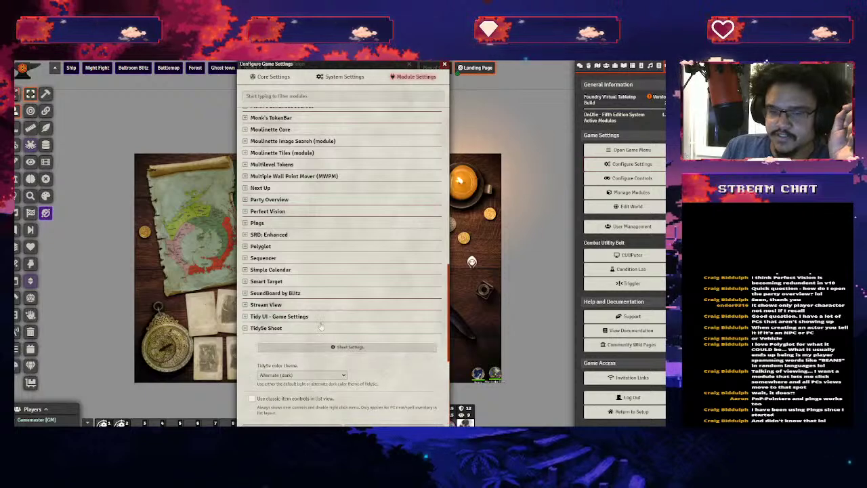
pyautogui.click(283, 329)
pyautogui.click(283, 329)
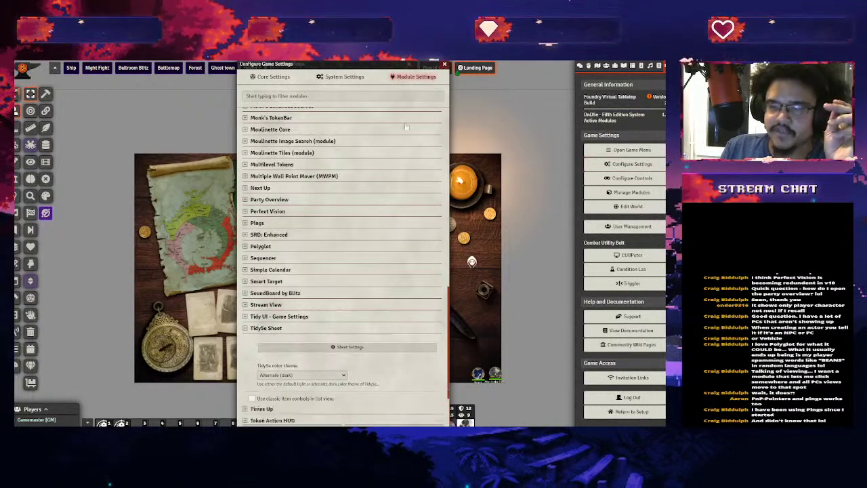
pyautogui.click(283, 329)
pyautogui.press('Escape')
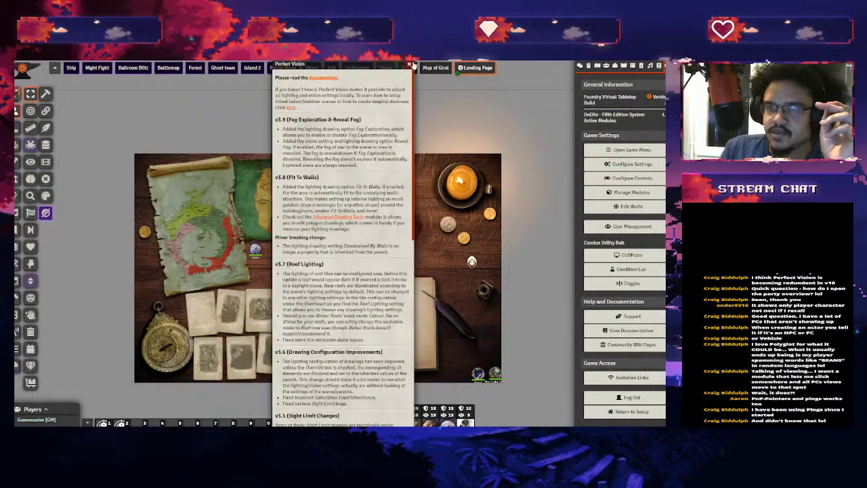
pyautogui.press('Escape')
# Open Robin's character sheet, inspect its sheet configuration, and close both windows
pyautogui.doubleClick(254, 249)
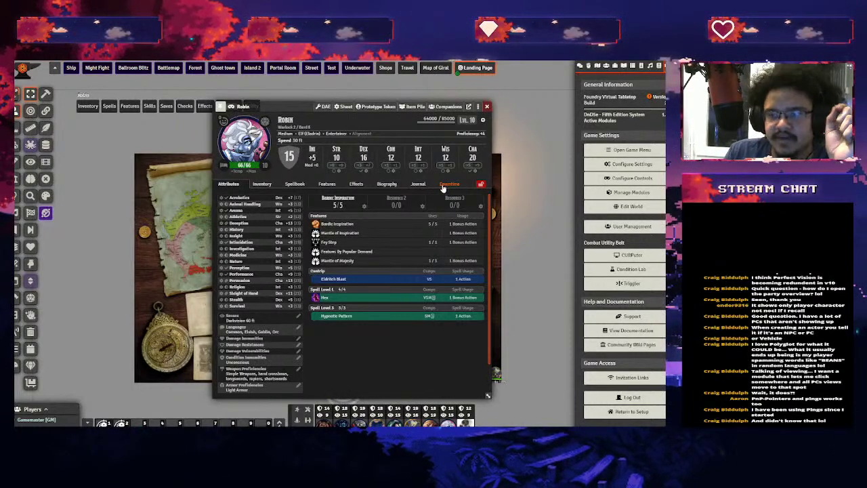
pyautogui.click(478, 106)
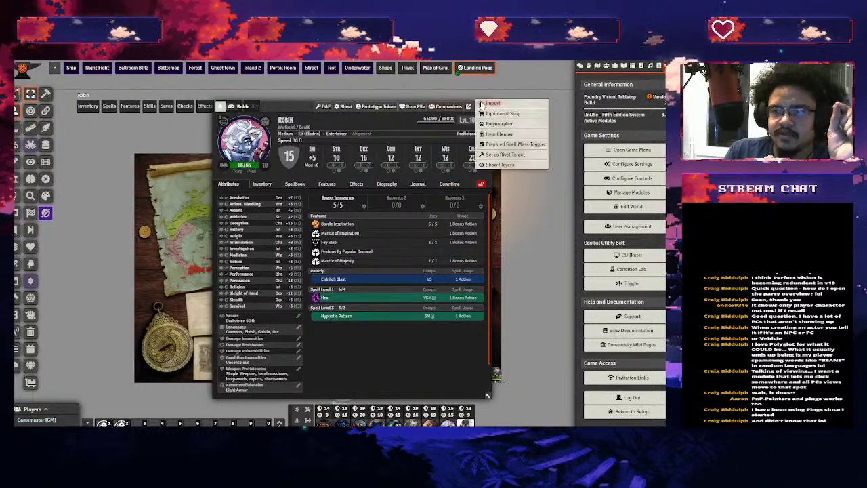
pyautogui.click(342, 106)
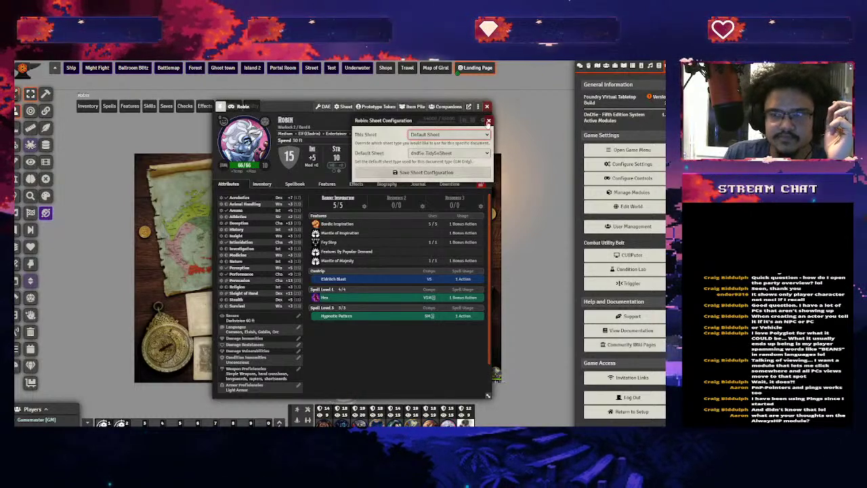
pyautogui.click(488, 121)
pyautogui.click(487, 107)
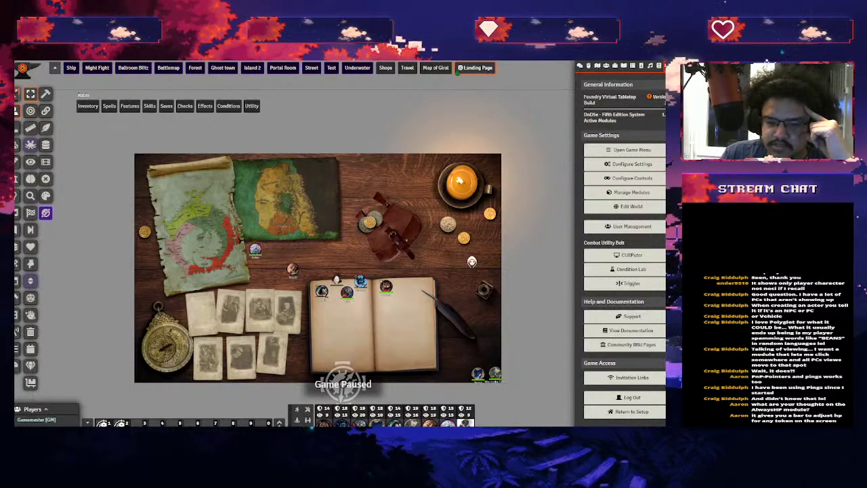
# Subtract 50 hit points from the Robin token on the map and restore its health
pyautogui.scroll(5, 343, 249)
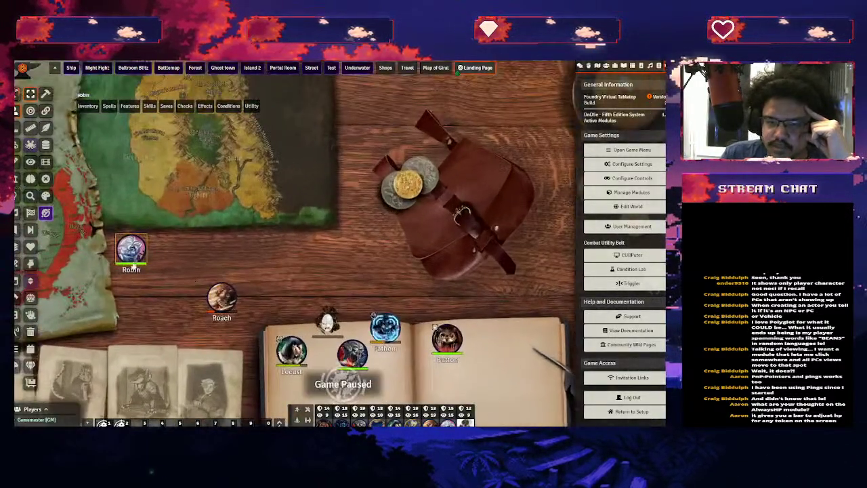
pyautogui.rightClick(130, 251)
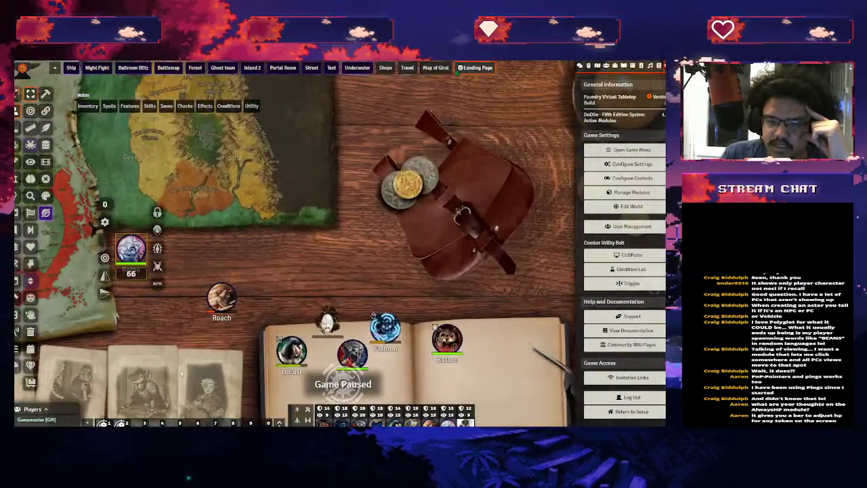
pyautogui.click(131, 273)
pyautogui.write('-50')
pyautogui.press('Return')
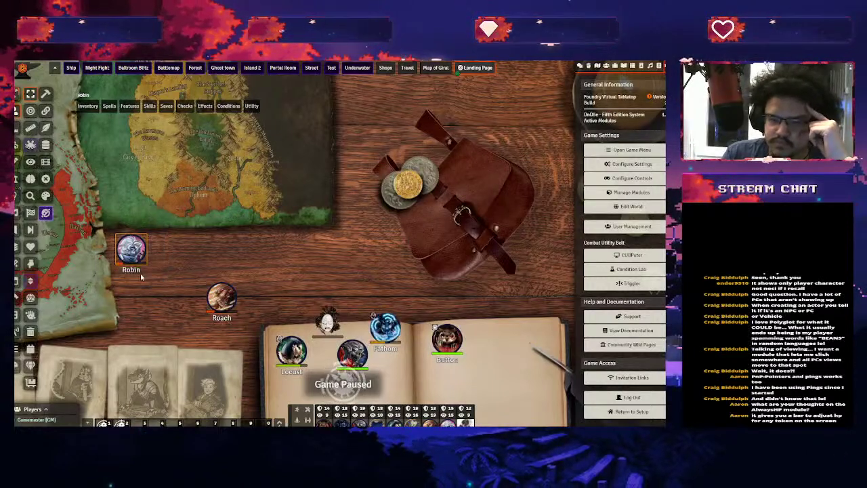
pyautogui.rightClick(131, 249)
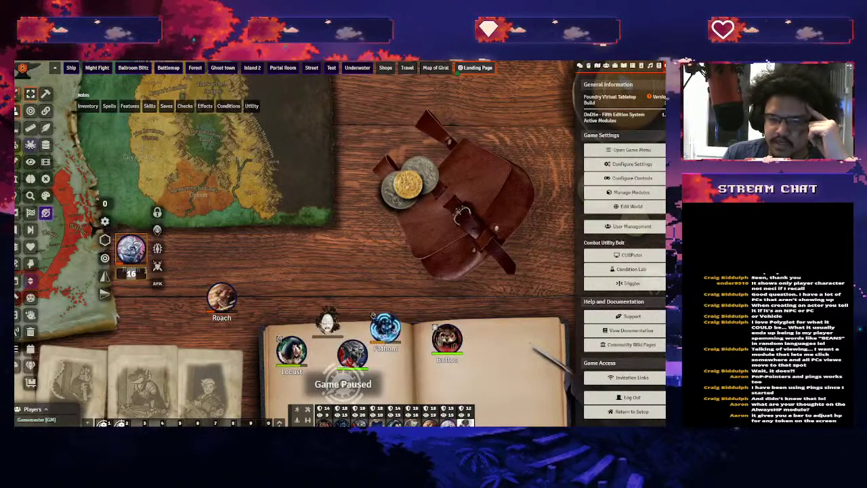
pyautogui.rightClick(130, 249)
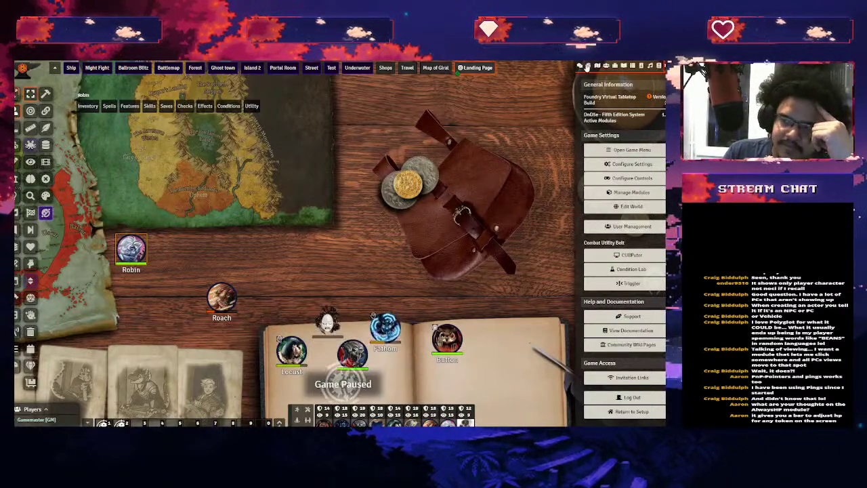
# In the combat tracker, change Fathom's hit points to -12 and set them back to 38
pyautogui.click(587, 66)
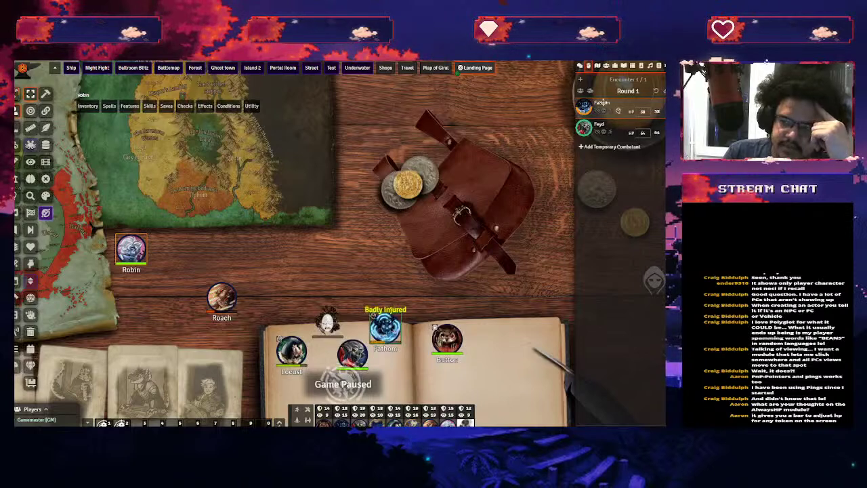
pyautogui.click(647, 107)
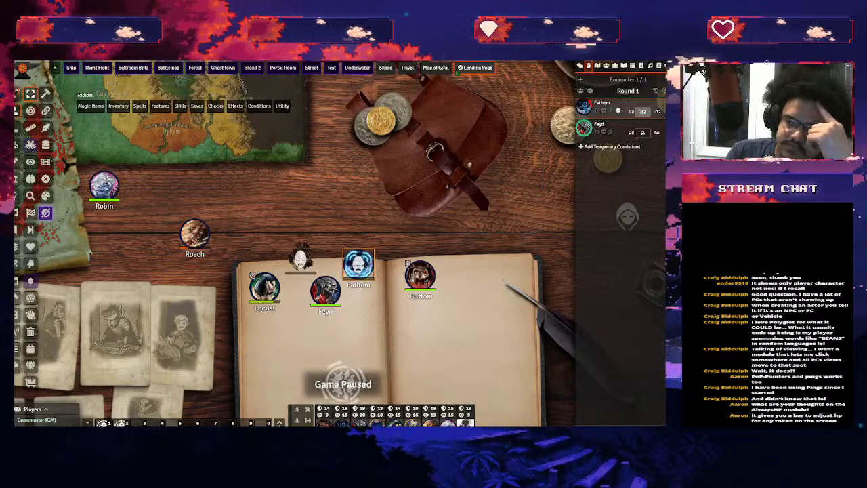
pyautogui.click(642, 111)
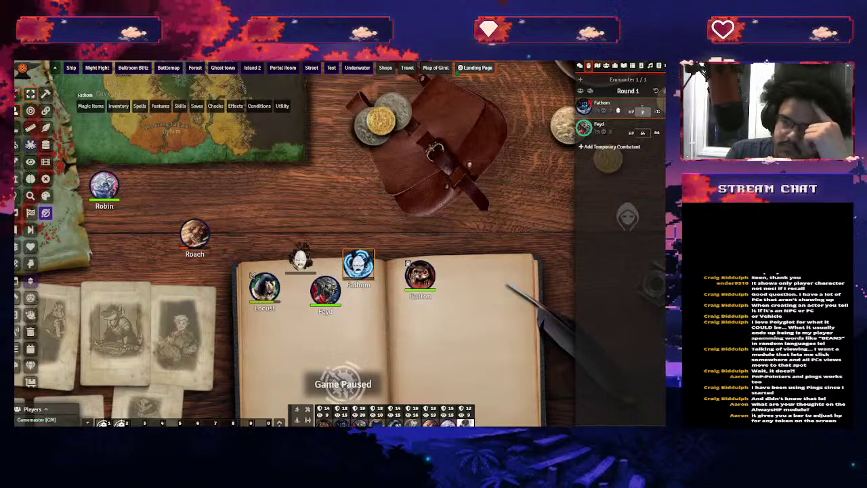
pyautogui.press('Return')
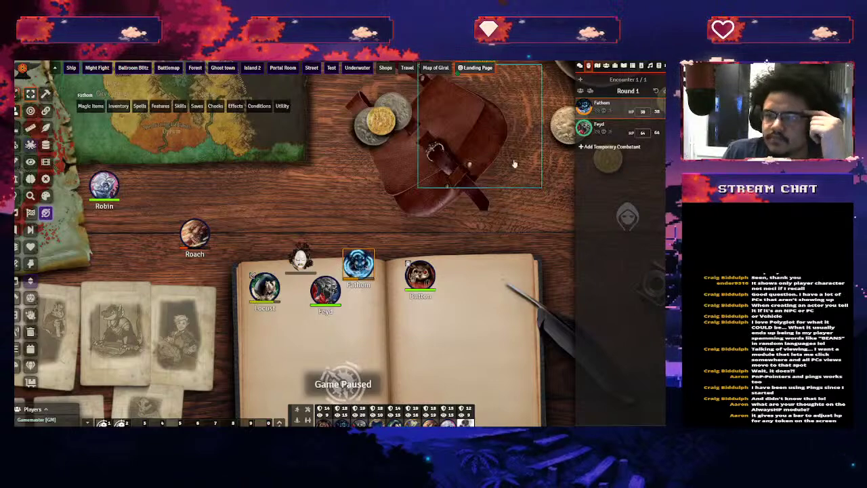
pyautogui.scroll(-2, 302, 234)
pyautogui.scroll(2, 304, 233)
pyautogui.scroll(-1, 307, 231)
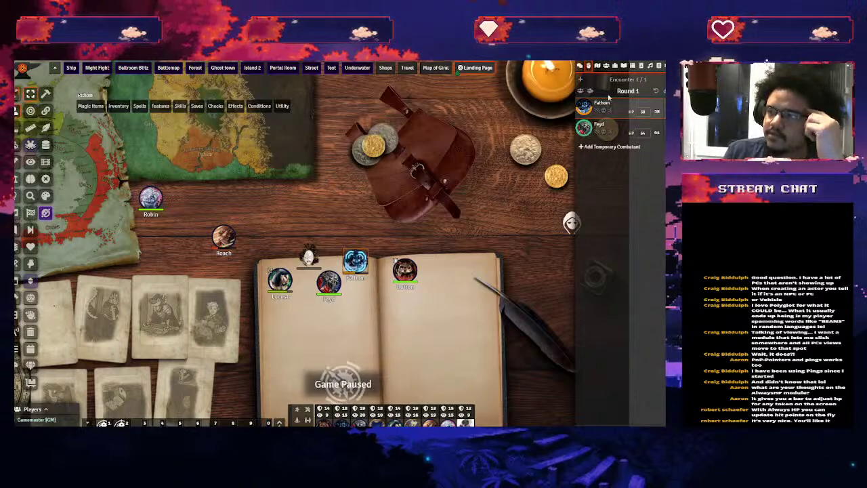
# Review the Times Up module's settings for passive effect expiry and debug, and close the game settings
pyautogui.click(660, 65)
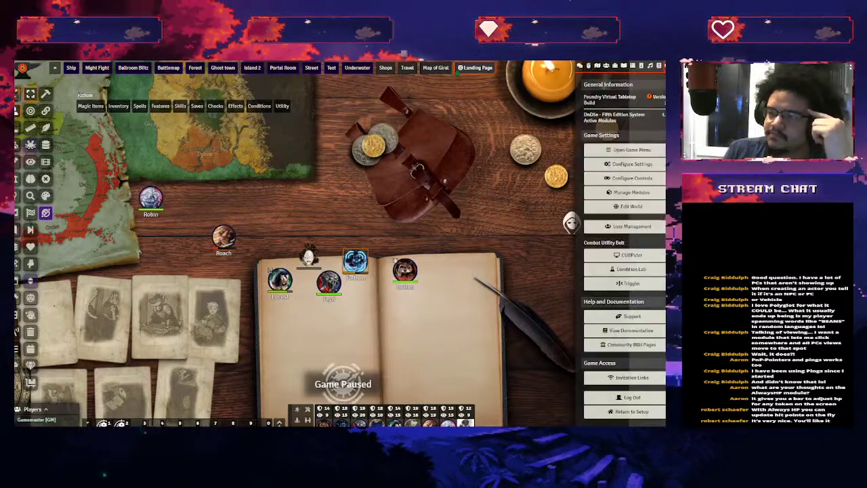
pyautogui.click(635, 163)
pyautogui.scroll(-10, 293, 262)
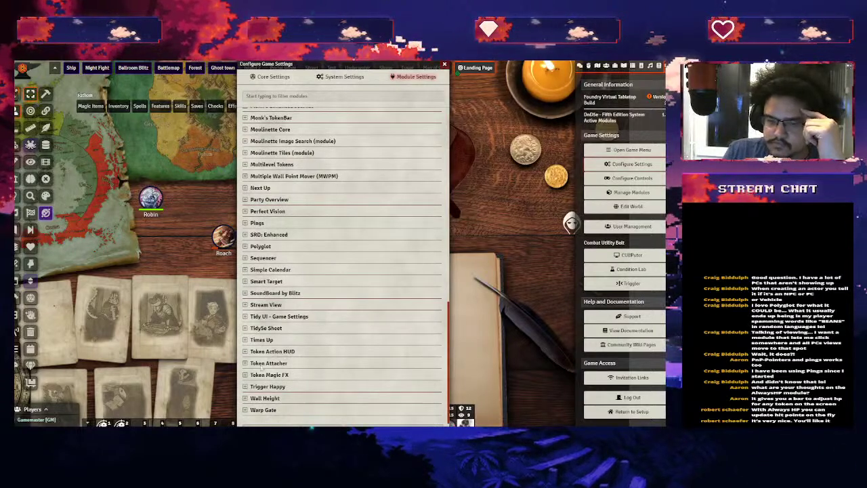
pyautogui.click(262, 341)
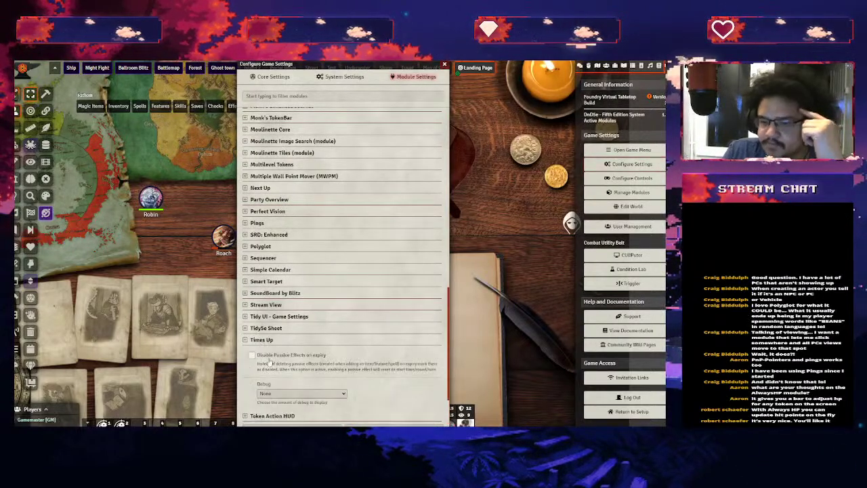
pyautogui.scroll(-1, 404, 330)
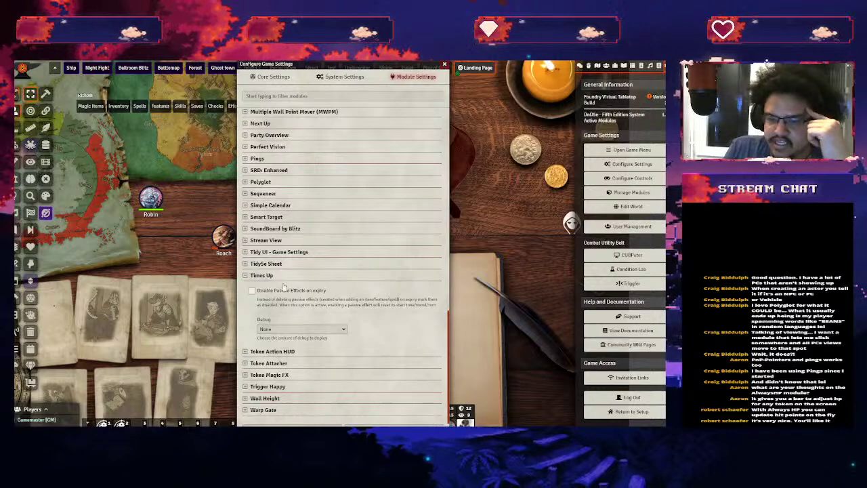
pyautogui.click(356, 275)
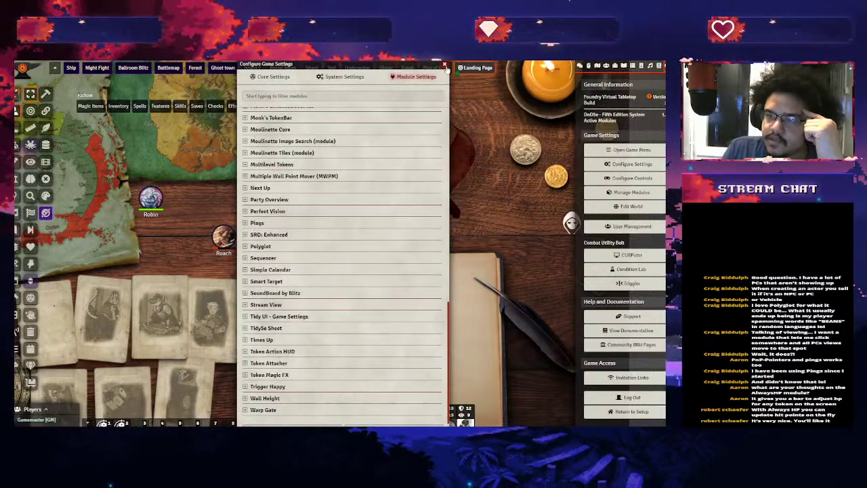
pyautogui.click(445, 66)
pyautogui.rightClick(222, 235)
pyautogui.click(202, 214)
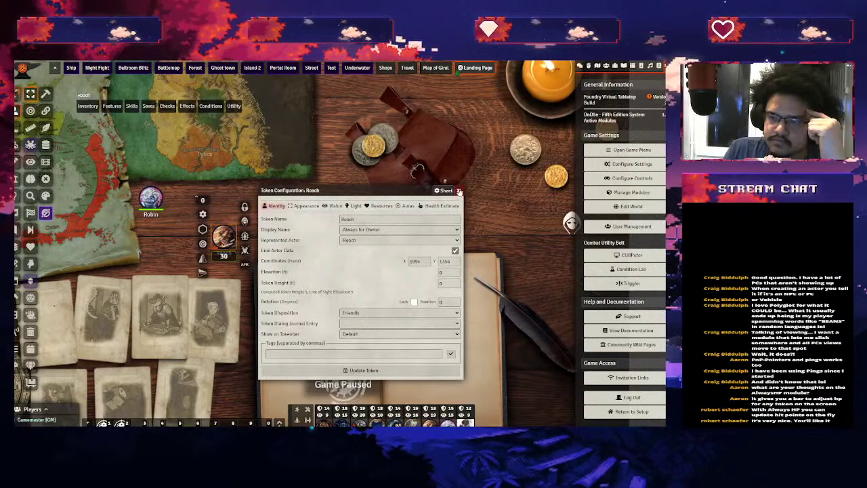
pyautogui.click(458, 191)
# Open Roach's character sheet and bring up the Cloak of Protection passive effect for editing
pyautogui.doubleClick(225, 237)
pyautogui.click(269, 243)
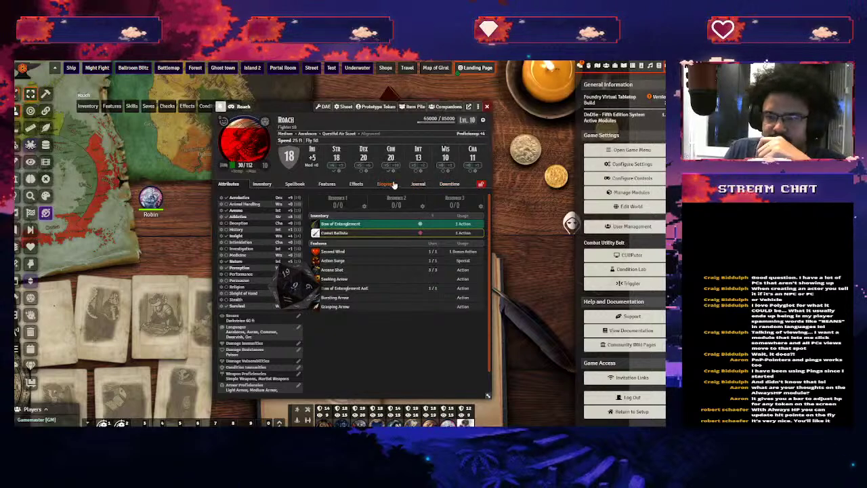
pyautogui.click(356, 184)
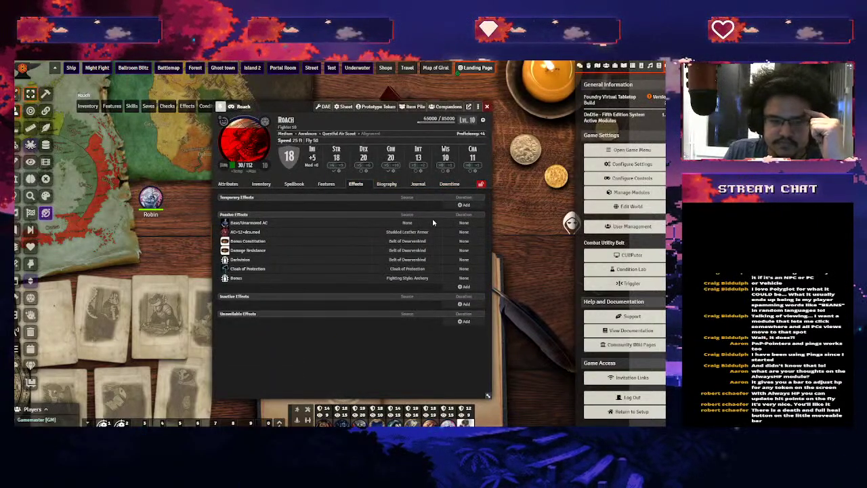
pyautogui.rightClick(244, 269)
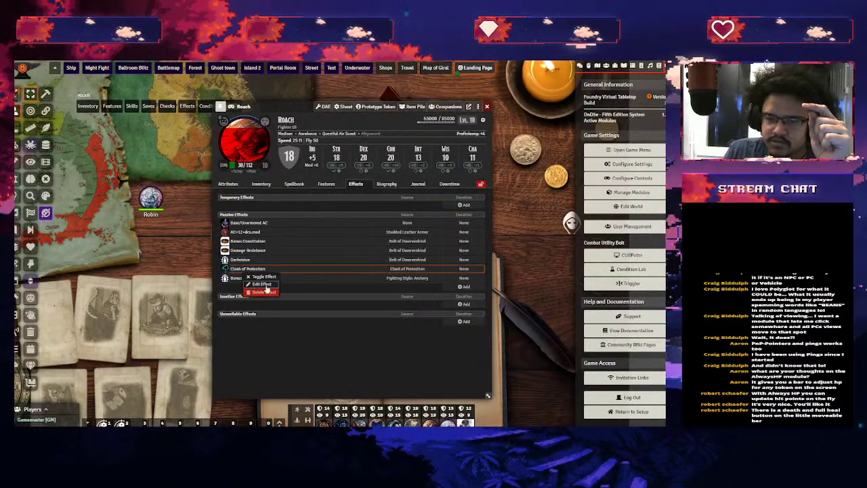
pyautogui.click(257, 279)
# Set the Cloak of Protection effect's duration to 5 seconds and 10 turns
pyautogui.click(321, 236)
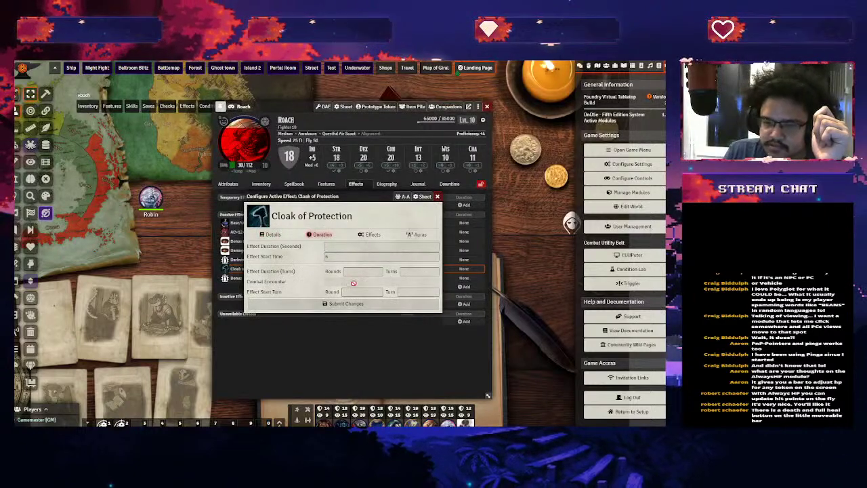
pyautogui.click(372, 235)
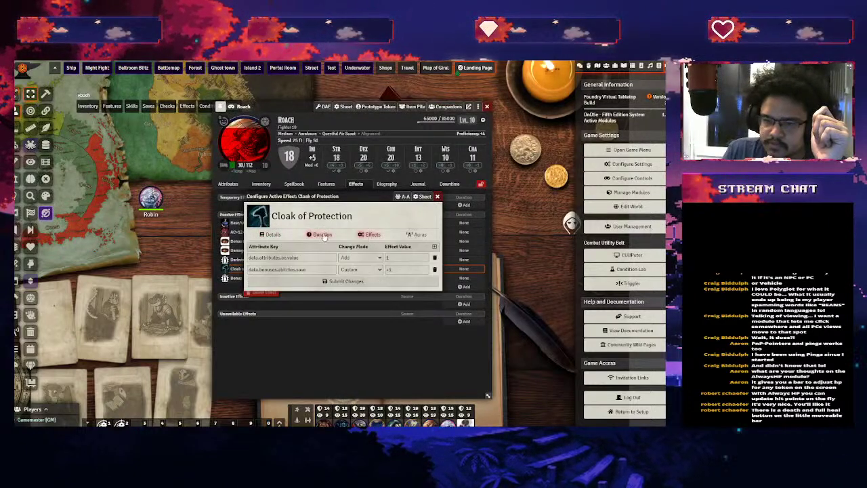
pyautogui.click(322, 234)
pyautogui.click(349, 247)
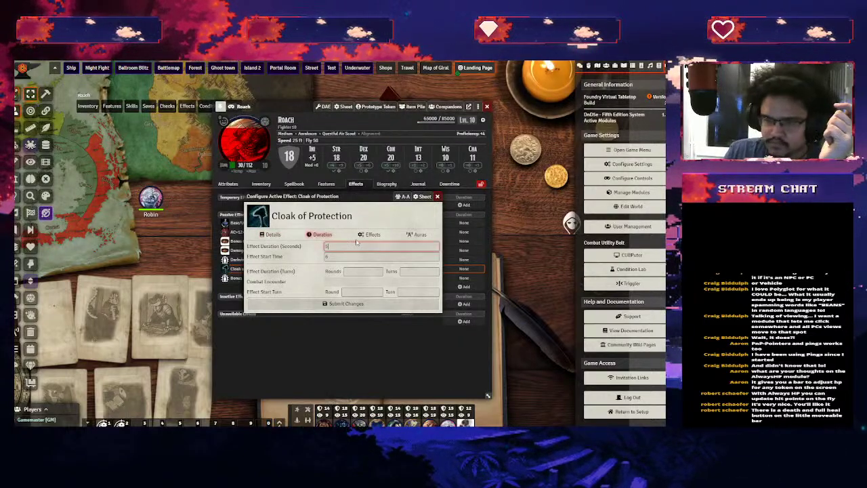
pyautogui.click(407, 272)
pyautogui.write('10')
pyautogui.click(404, 282)
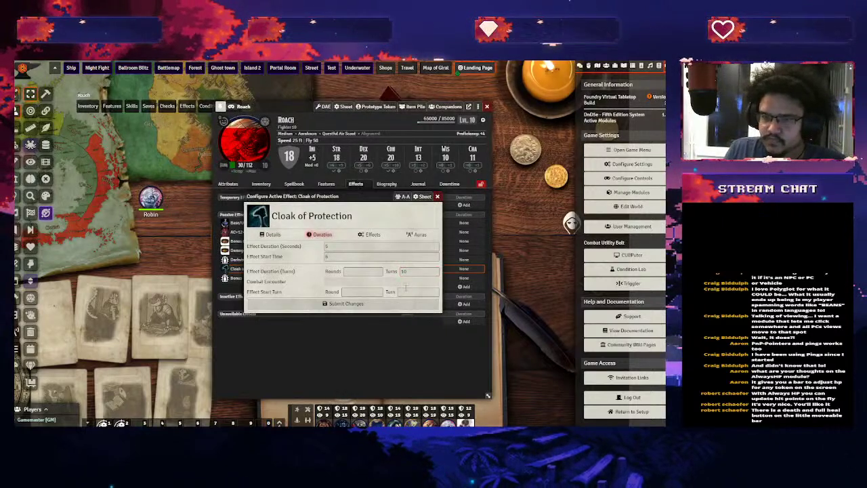
# Clear the Cloak of Protection effect's duration in seconds and turns, and close the effect and Roach's character sheet
pyautogui.click(370, 235)
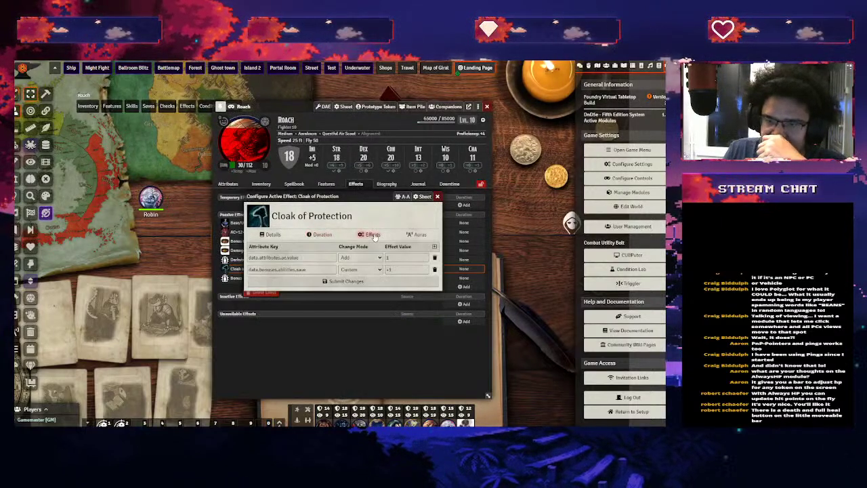
pyautogui.click(366, 248)
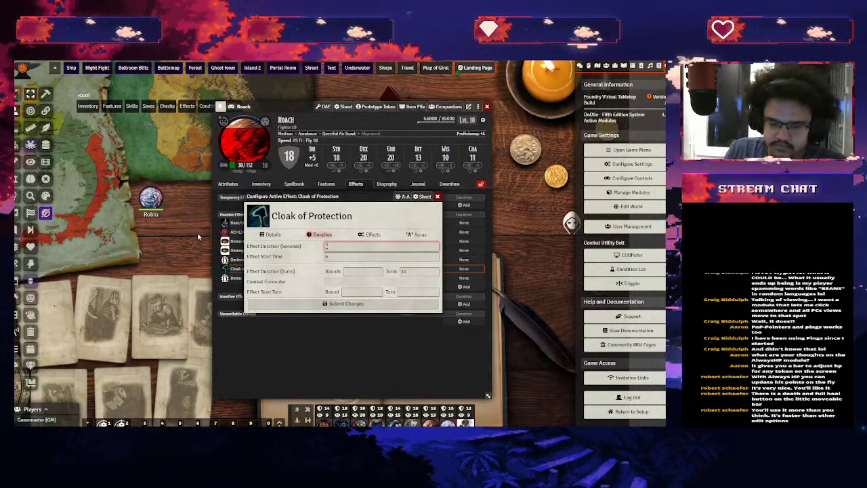
pyautogui.click(419, 271)
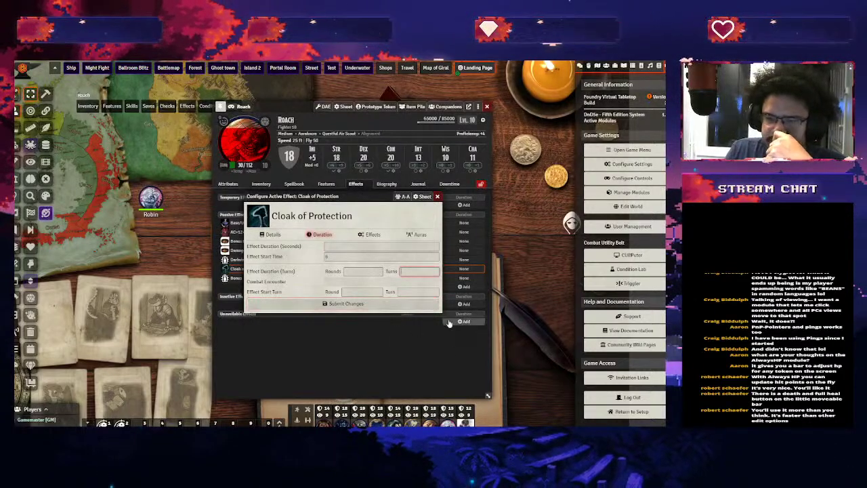
pyautogui.click(271, 235)
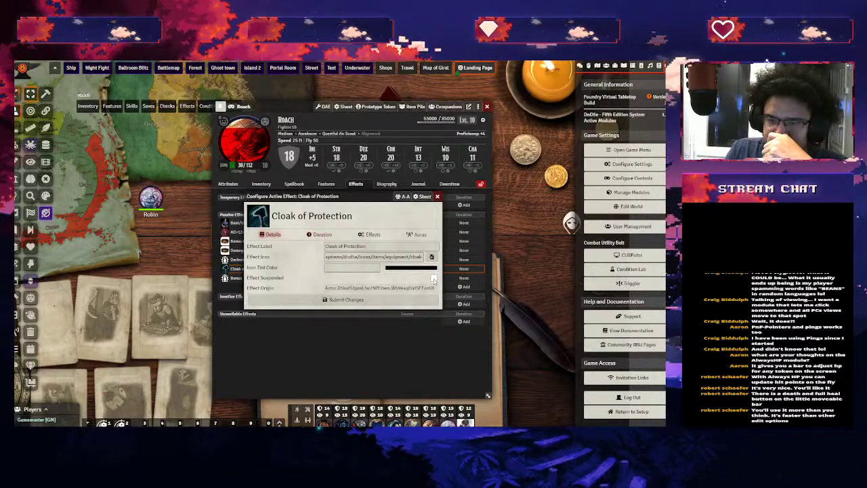
pyautogui.click(437, 196)
pyautogui.click(486, 106)
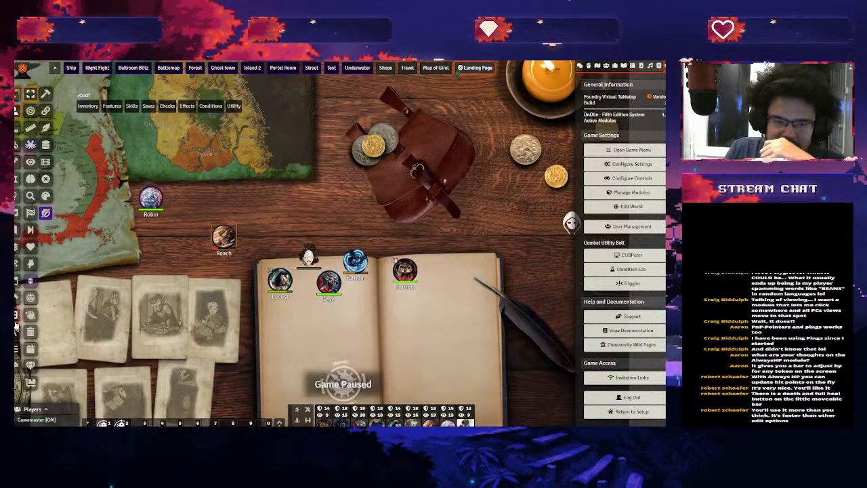
# Open the Convenient Effects list and review the custom Bardic Inspiration effect's duration, effects and auras
pyautogui.click(30, 332)
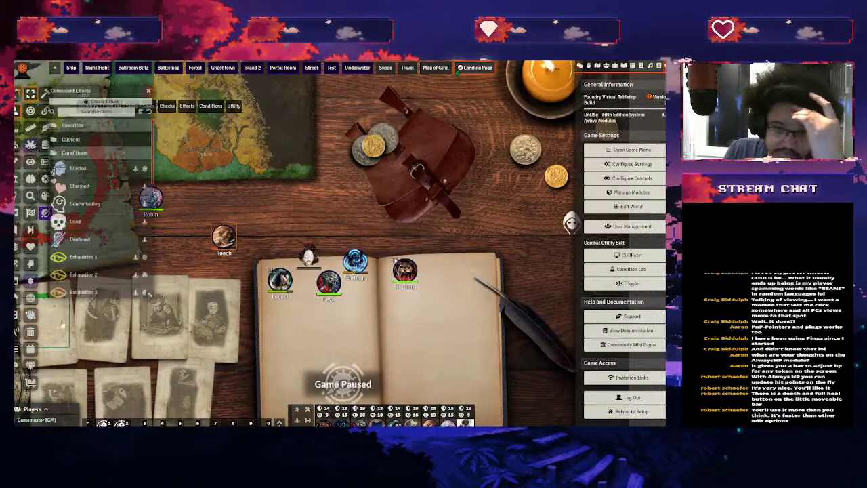
pyautogui.click(70, 139)
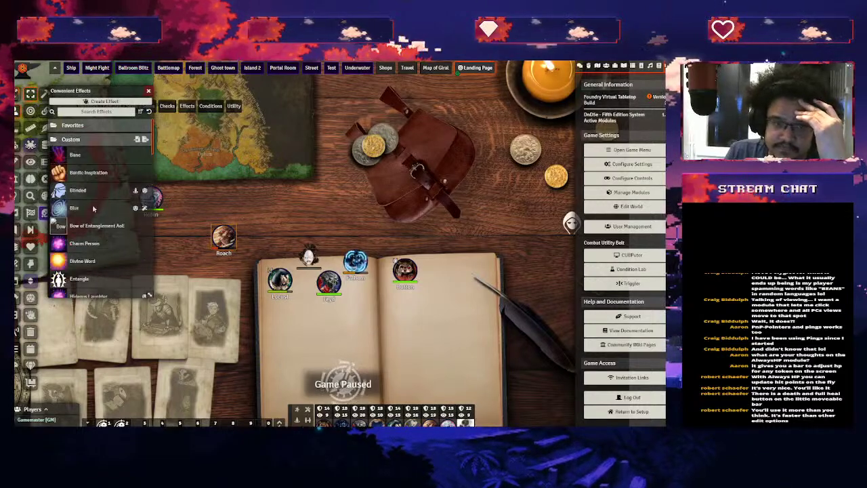
pyautogui.rightClick(103, 175)
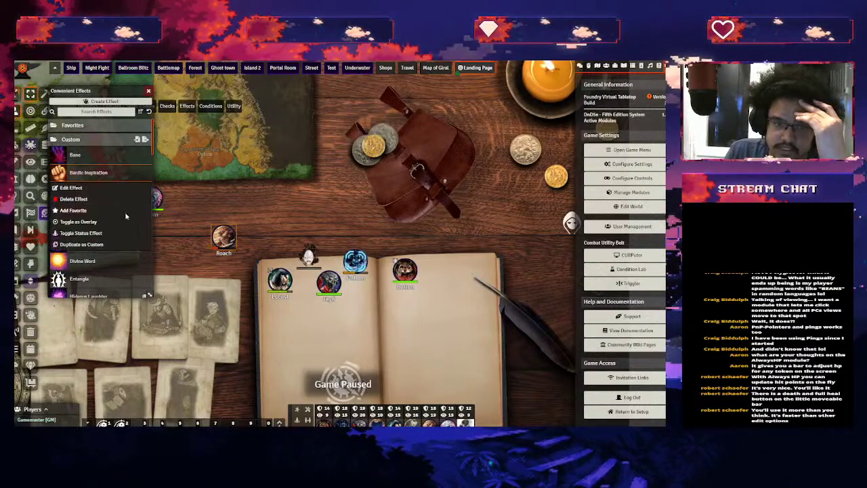
pyautogui.click(75, 187)
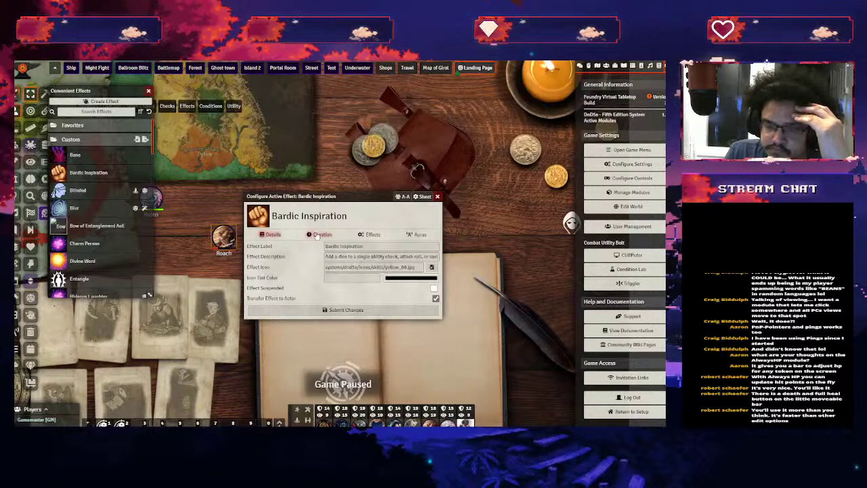
pyautogui.click(320, 234)
pyautogui.click(369, 234)
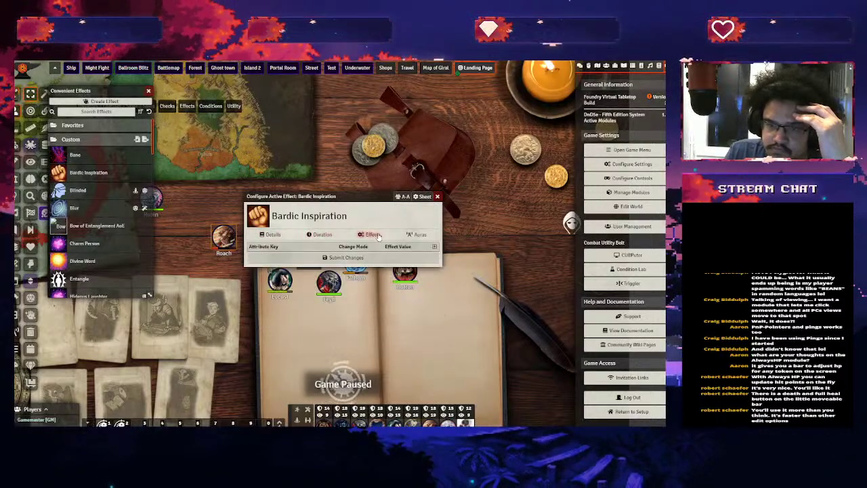
pyautogui.click(415, 234)
pyautogui.click(370, 235)
pyautogui.click(319, 234)
pyautogui.click(437, 196)
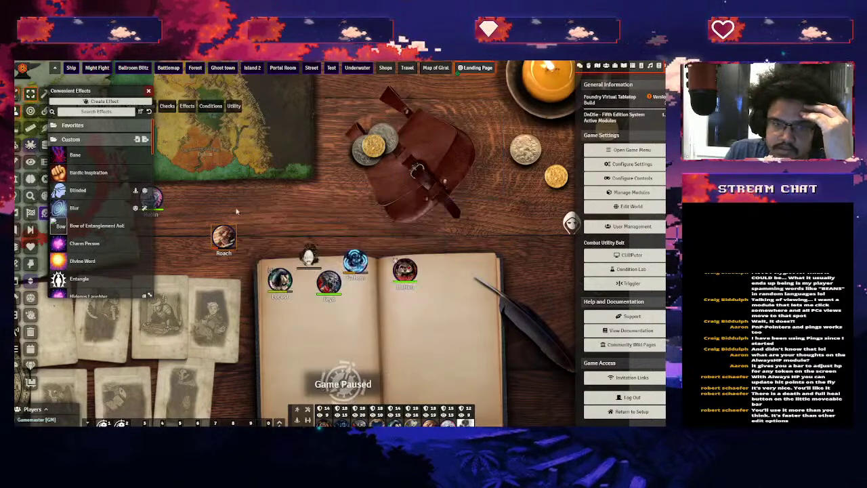
# Review the custom Blur effect's duration and attribute changes, and close the Convenient Effects list
pyautogui.scroll(-1, 97, 210)
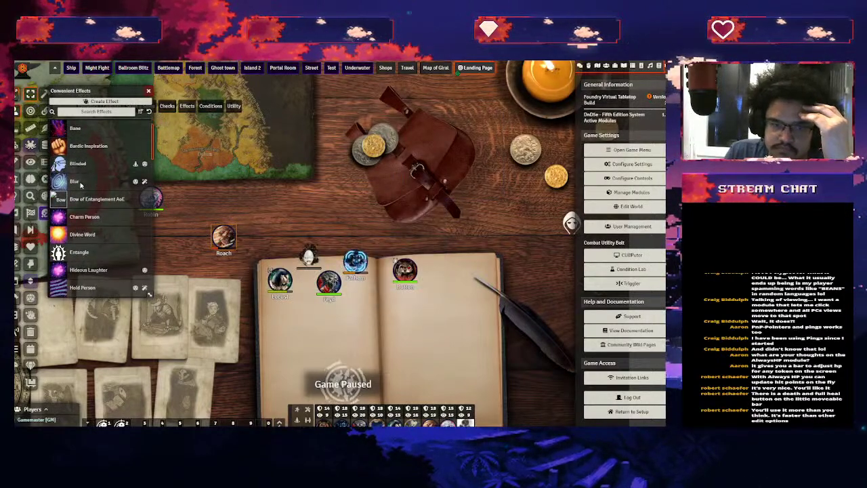
pyautogui.rightClick(81, 183)
pyautogui.click(62, 196)
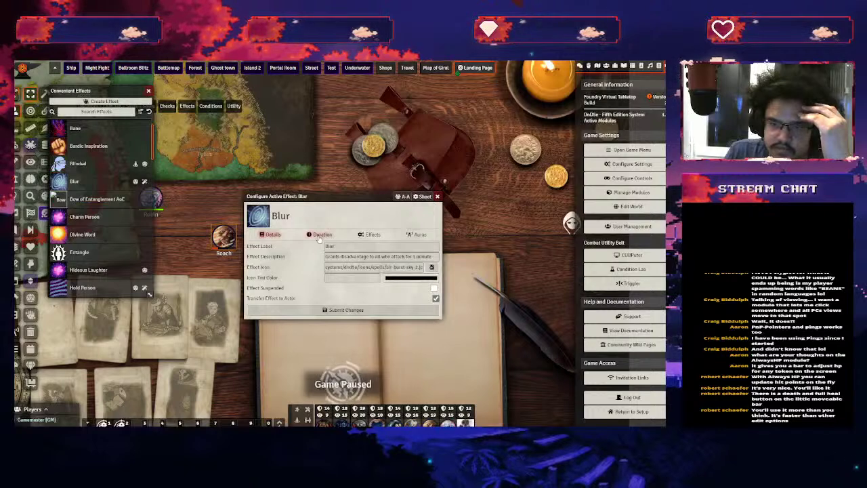
pyautogui.click(319, 235)
pyautogui.click(377, 235)
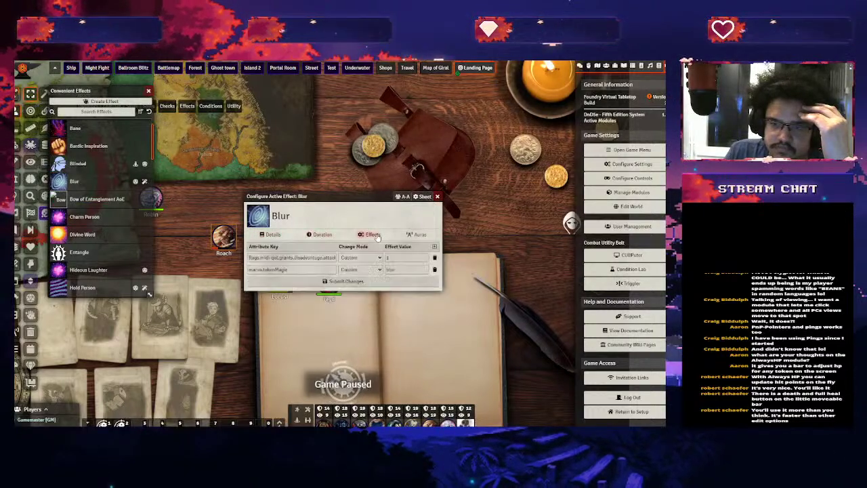
pyautogui.click(320, 235)
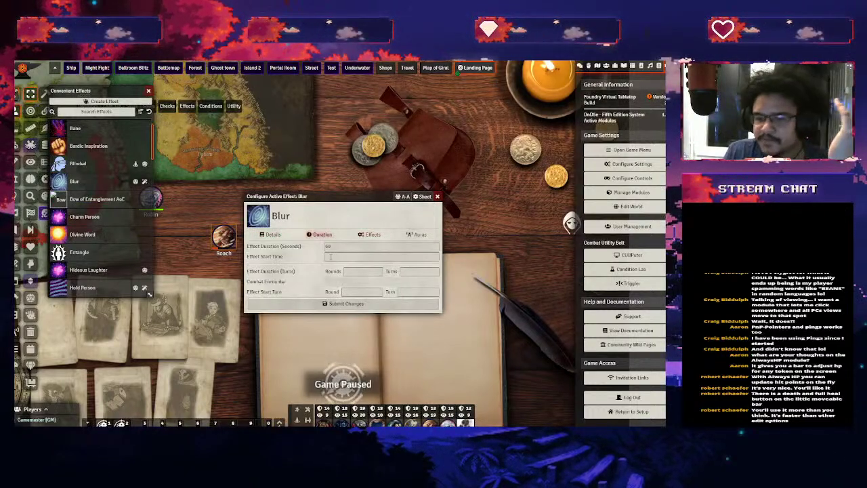
pyautogui.click(437, 196)
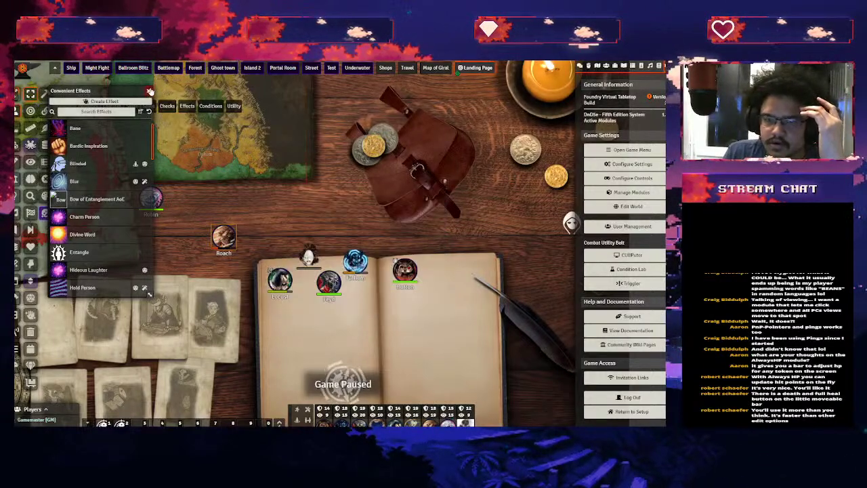
pyautogui.click(148, 91)
# Open Feyd-Rautha's character sheet and look through the active effects, spellbook and features
pyautogui.doubleClick(328, 282)
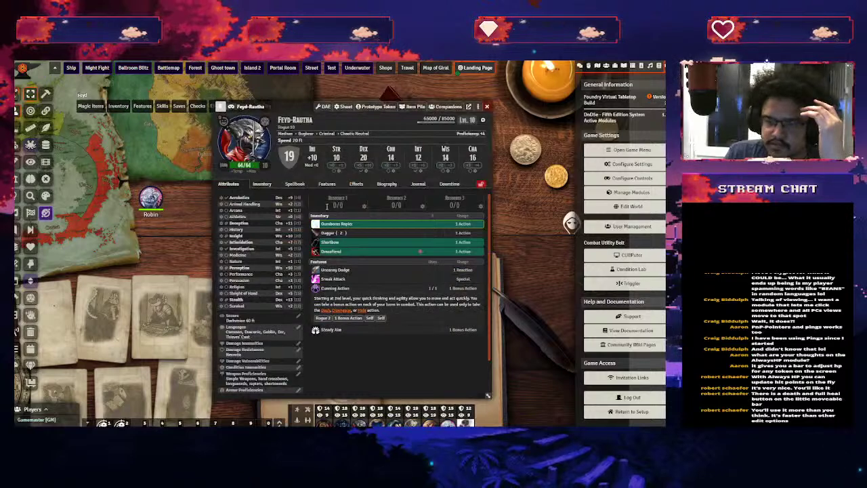
pyautogui.click(323, 189)
pyautogui.click(356, 184)
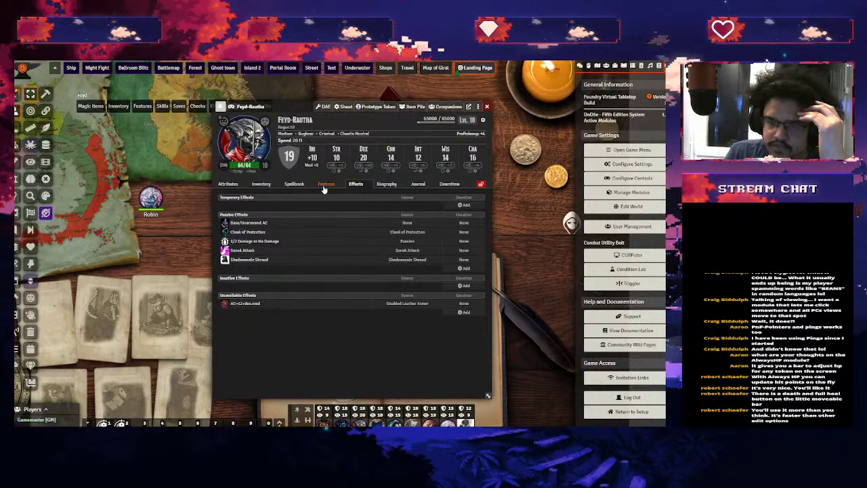
pyautogui.click(324, 188)
pyautogui.click(297, 187)
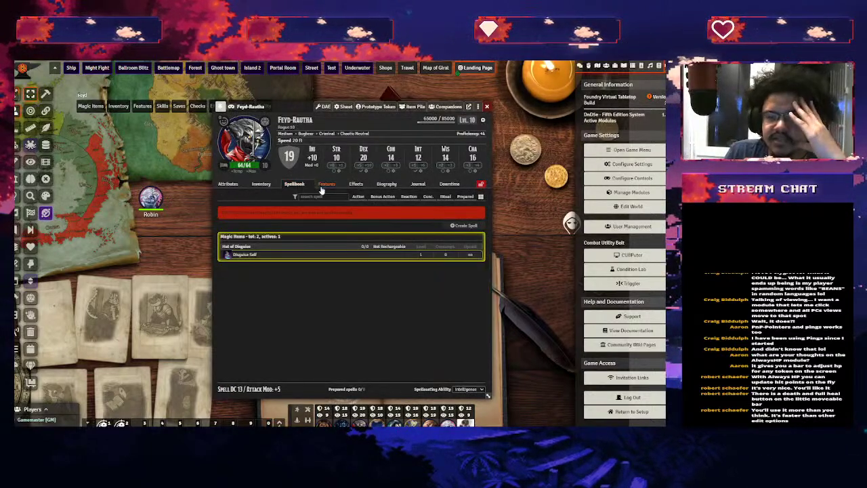
pyautogui.click(318, 185)
# Open Feyd-Rautha's Uncanny Dodge feature and check the duration of its 1/2 Damage effect
pyautogui.rightClick(252, 266)
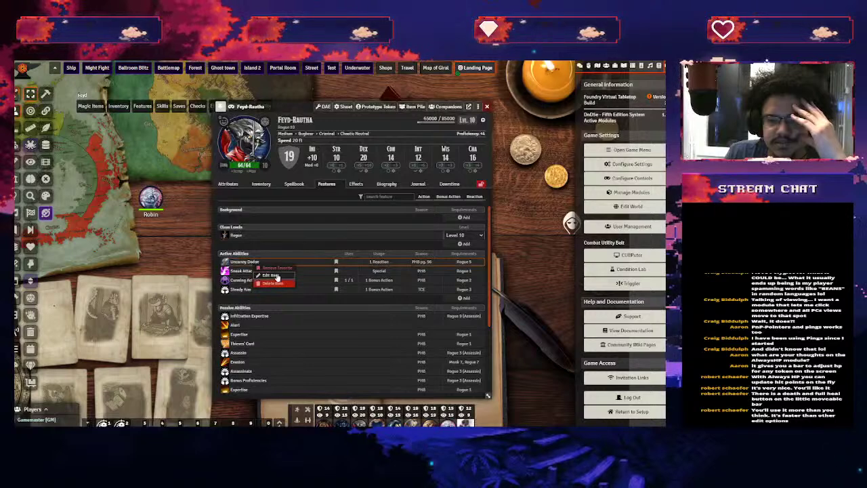
pyautogui.click(267, 281)
pyautogui.click(366, 234)
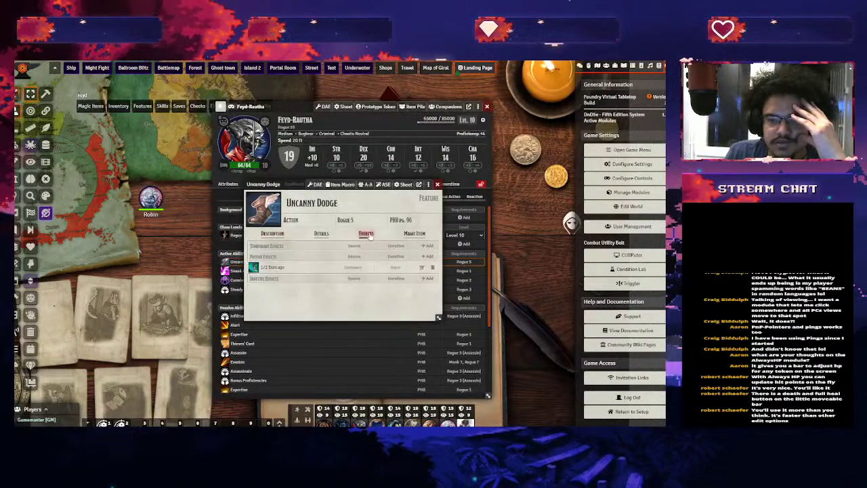
pyautogui.click(420, 268)
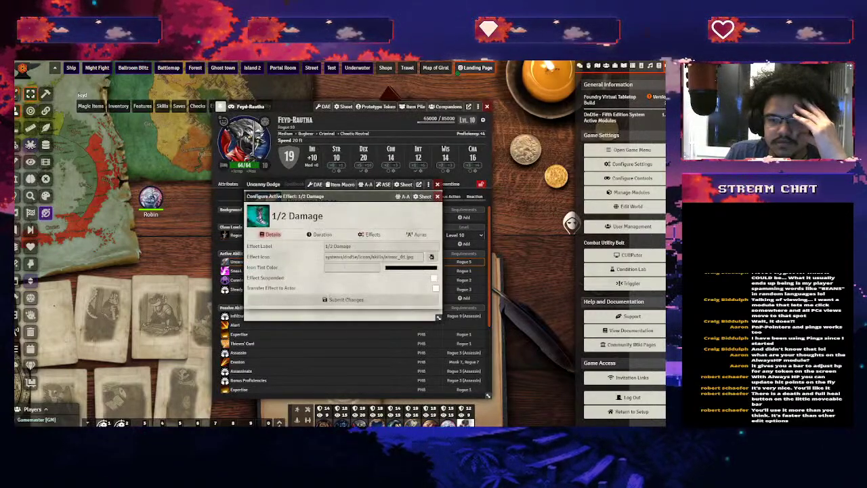
pyautogui.click(321, 234)
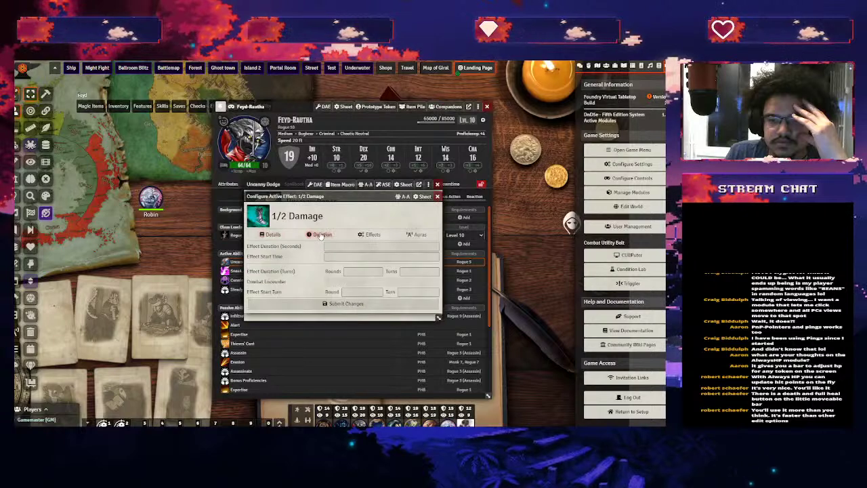
pyautogui.click(437, 196)
# Review the Uncanny Dodge feature's details and description, and close the feature
pyautogui.click(321, 233)
pyautogui.scroll(-3, 297, 274)
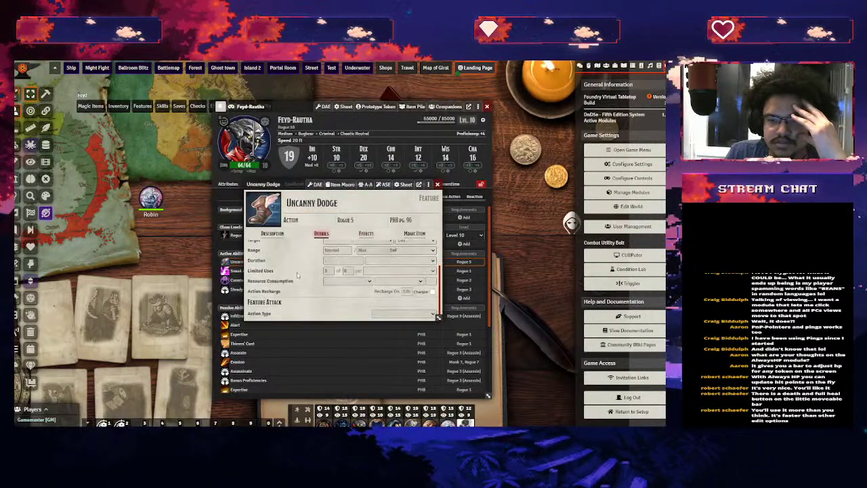
pyautogui.click(274, 237)
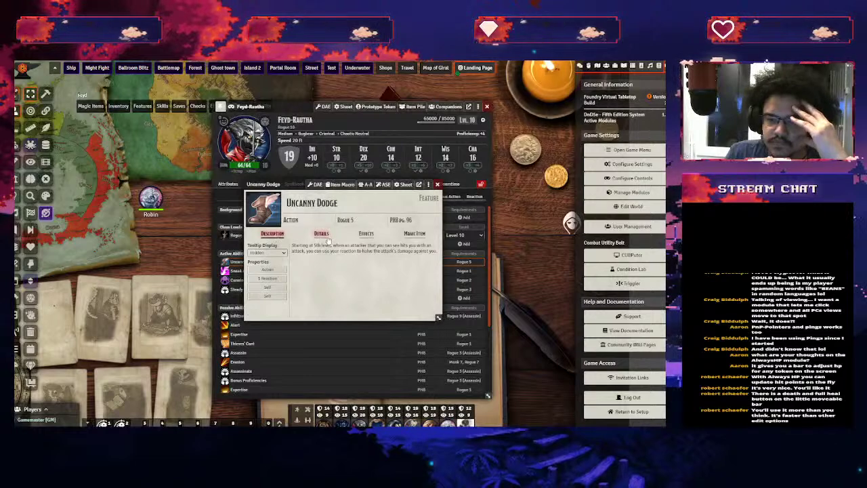
pyautogui.click(321, 233)
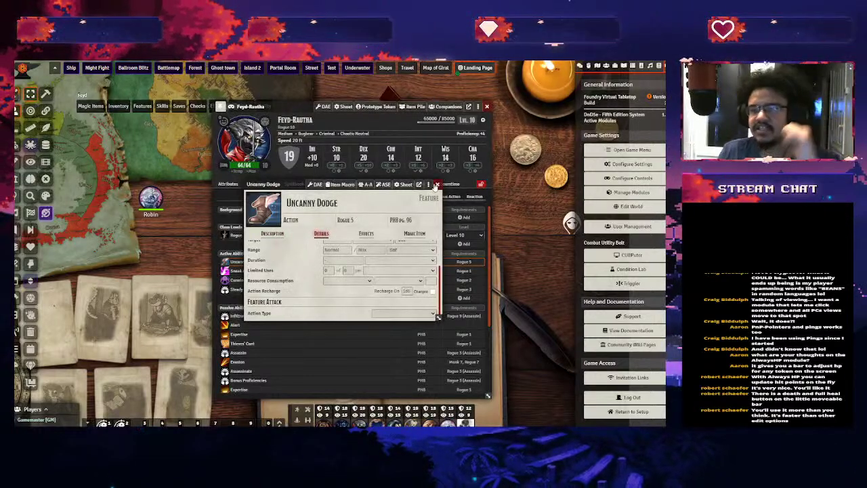
pyautogui.click(437, 185)
# Close Feyd-Rautha's character sheet and bring up the chat log
pyautogui.moveTo(325, 234)
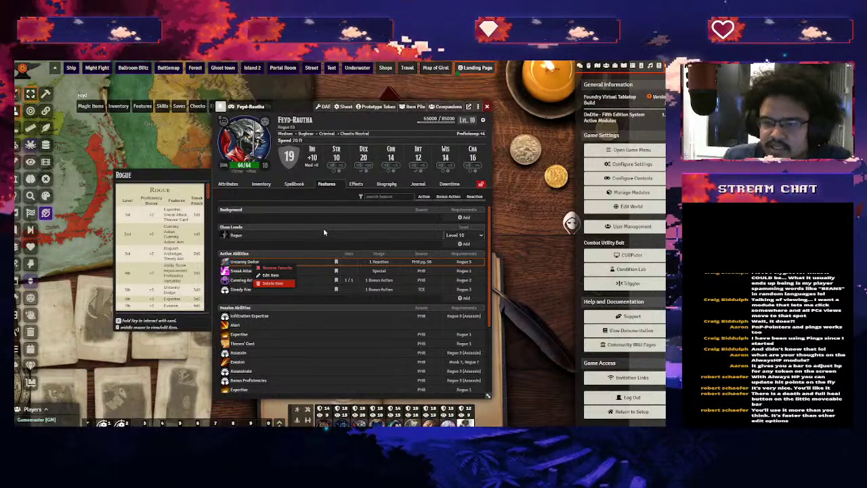
pyautogui.rightClick(379, 234)
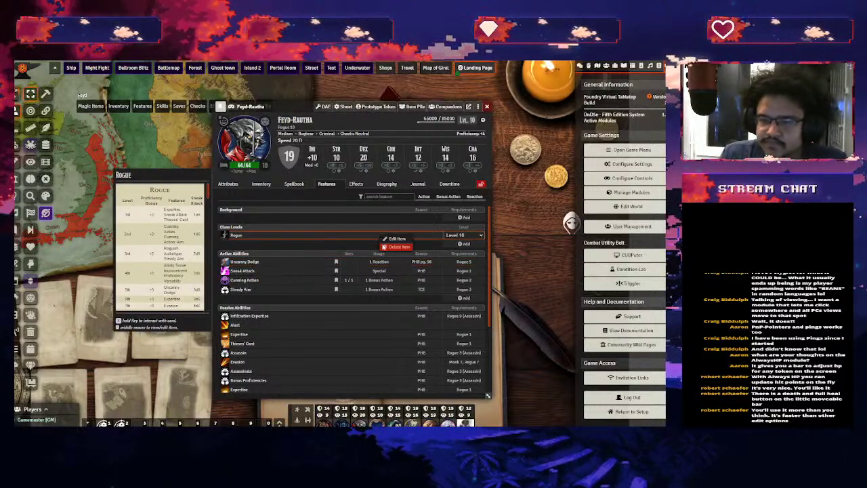
pyautogui.click(340, 249)
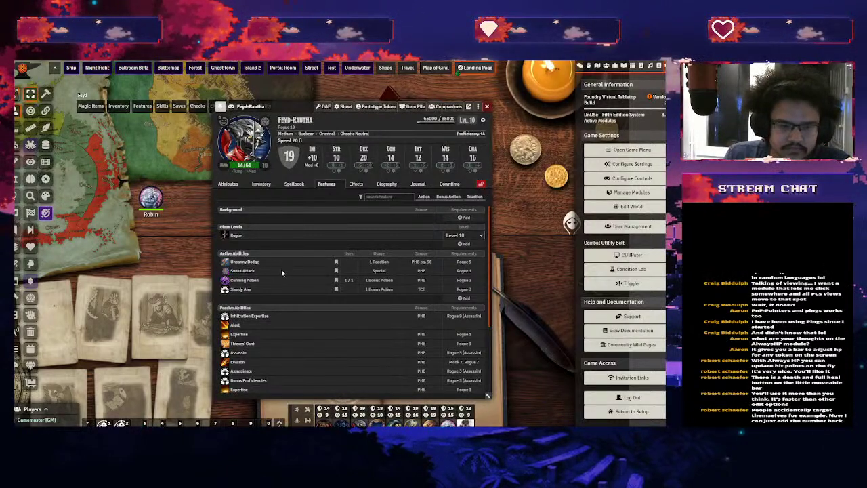
pyautogui.press('Escape')
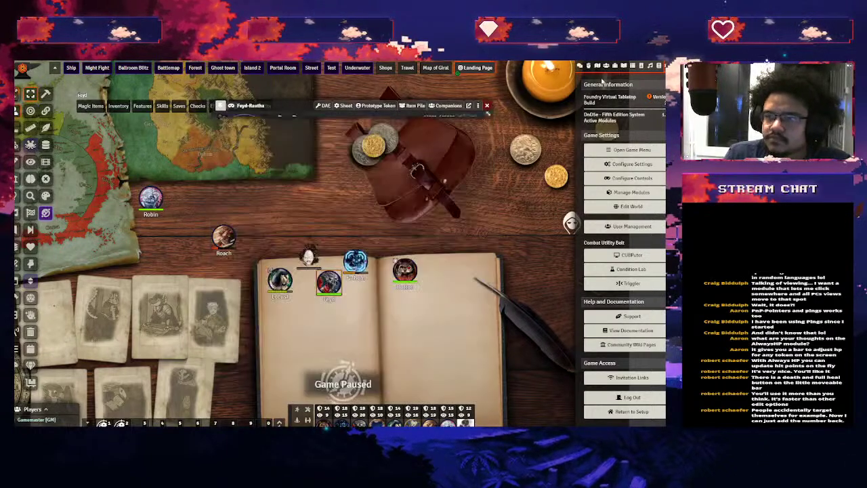
pyautogui.click(590, 65)
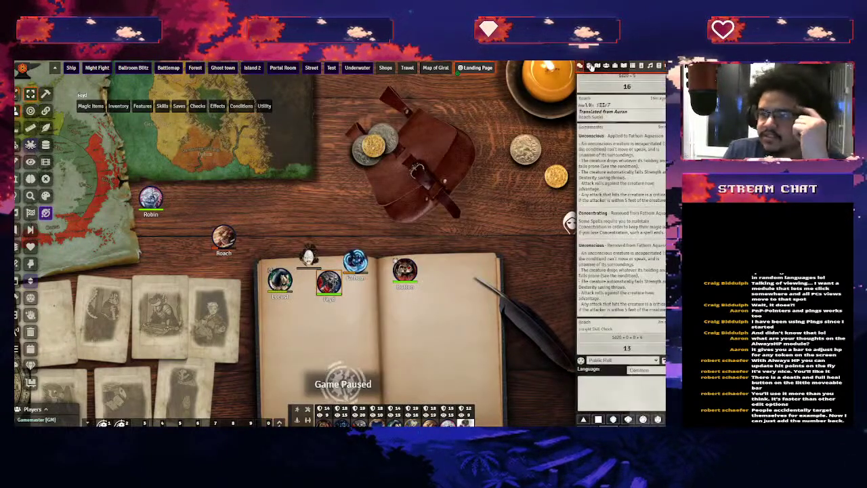
# Select the group of tokens on the open book and open the spellbook on Button's character sheet
pyautogui.moveTo(473, 347); pyautogui.dragTo(241, 217)
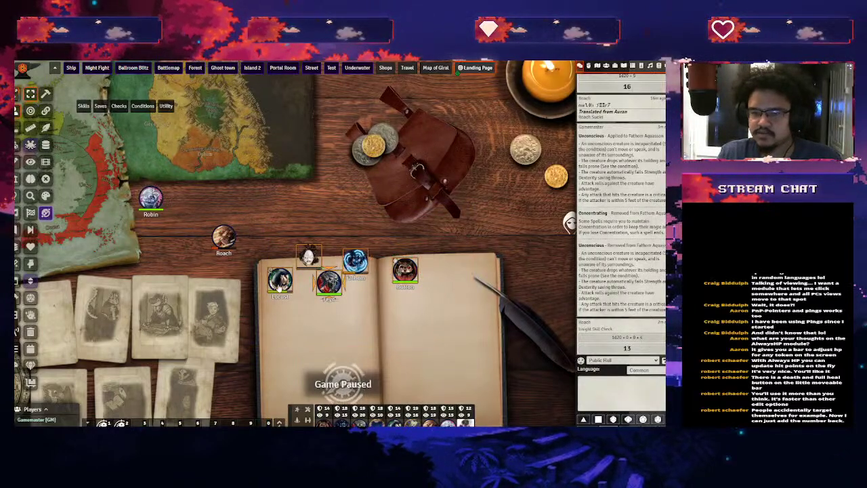
pyautogui.doubleClick(408, 280)
pyautogui.click(488, 107)
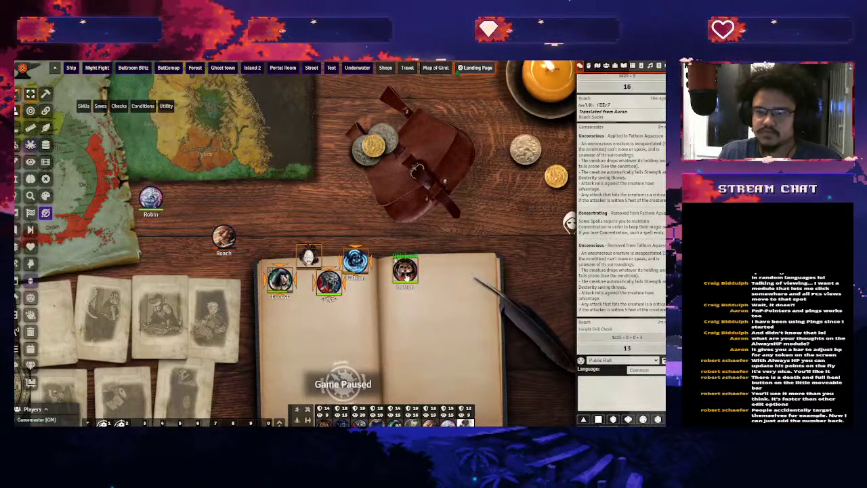
pyautogui.doubleClick(407, 275)
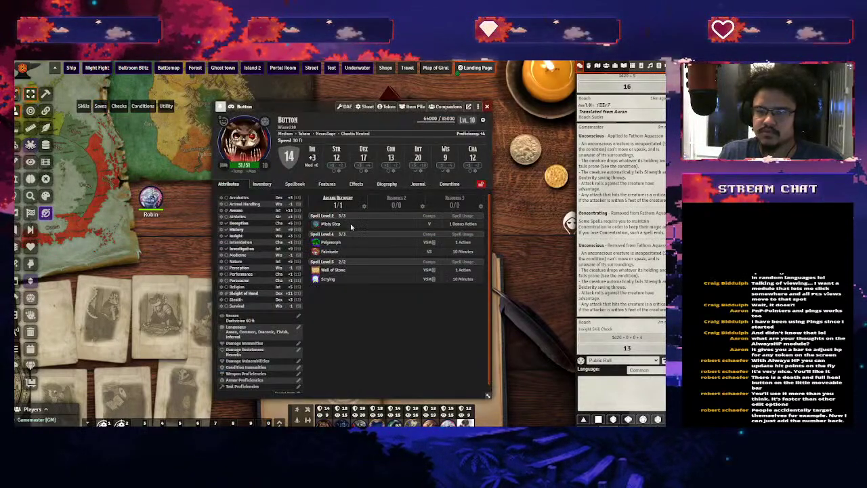
pyautogui.click(295, 184)
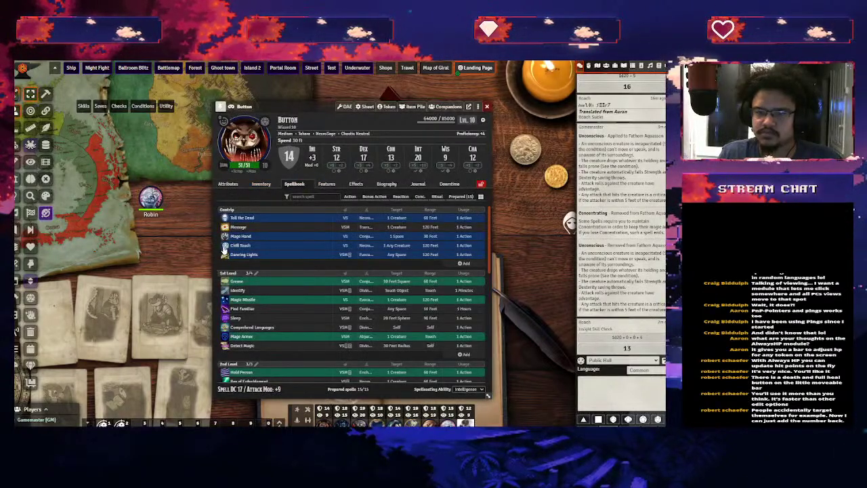
# Cast Magic Missile at 1st level on Fathom's token from Button's spellbook, and close the character sheet
pyautogui.click(224, 246)
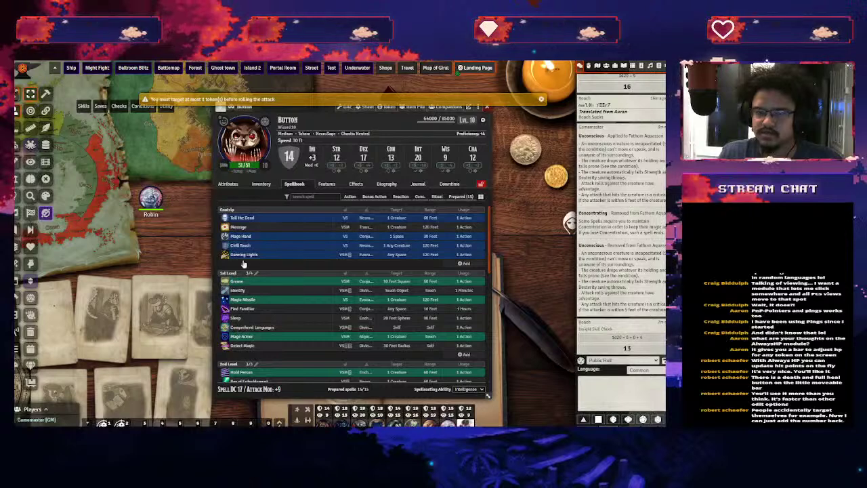
pyautogui.scroll(-2, 241, 255)
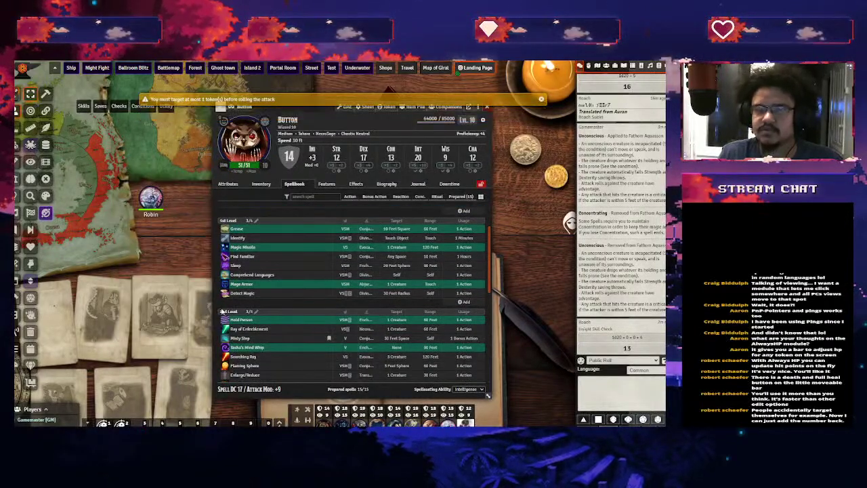
pyautogui.moveTo(290, 110); pyautogui.dragTo(440, 106)
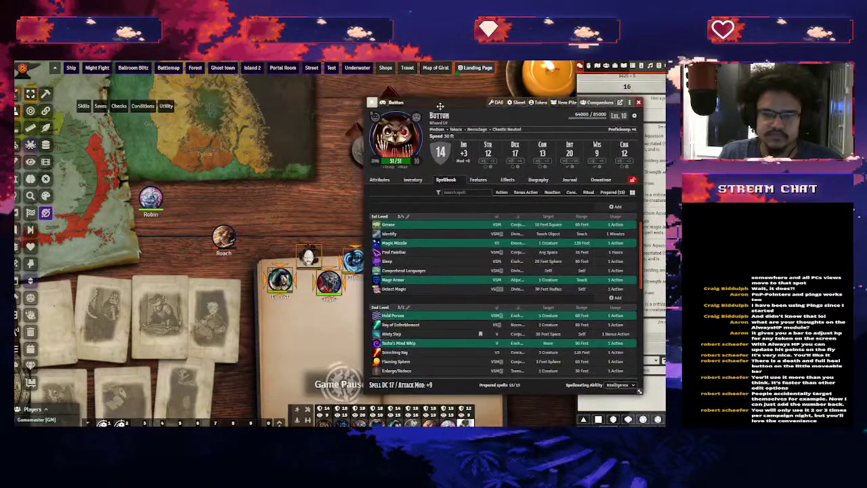
pyautogui.click(391, 245)
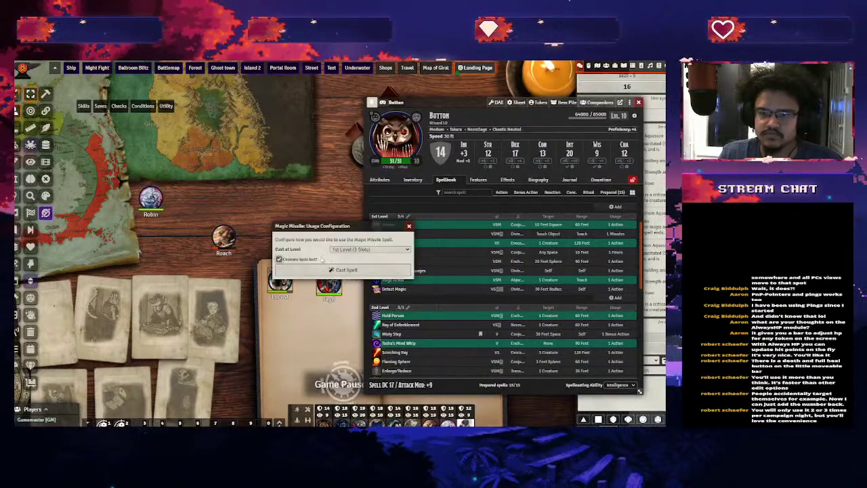
pyautogui.click(342, 270)
pyautogui.moveTo(439, 107); pyautogui.dragTo(189, 101)
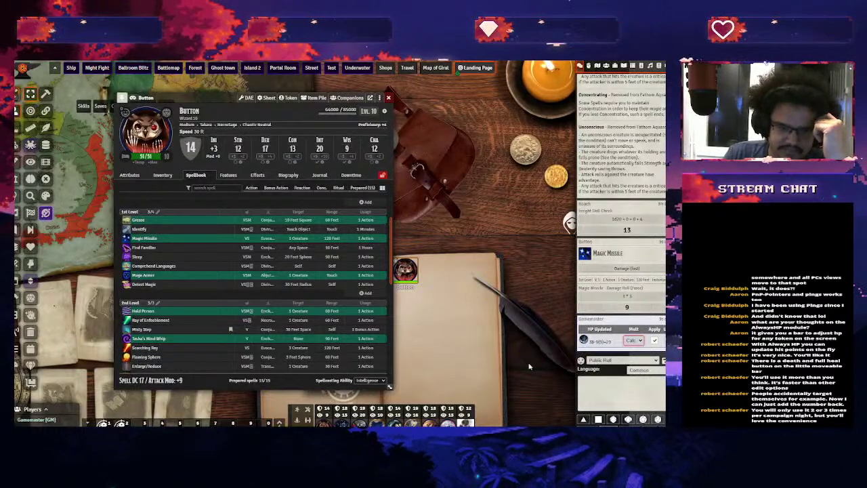
pyautogui.click(388, 98)
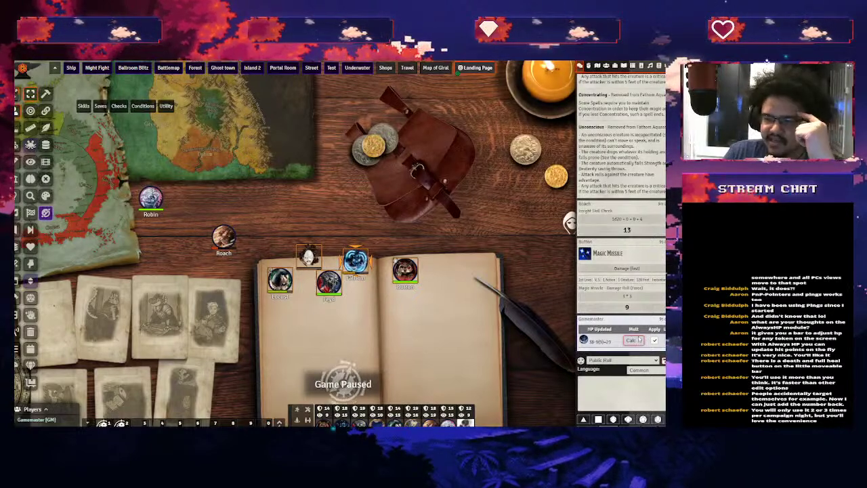
# Look over the list of installed modules, bring the chat log back, and close the module list
pyautogui.click(658, 65)
pyautogui.click(658, 65)
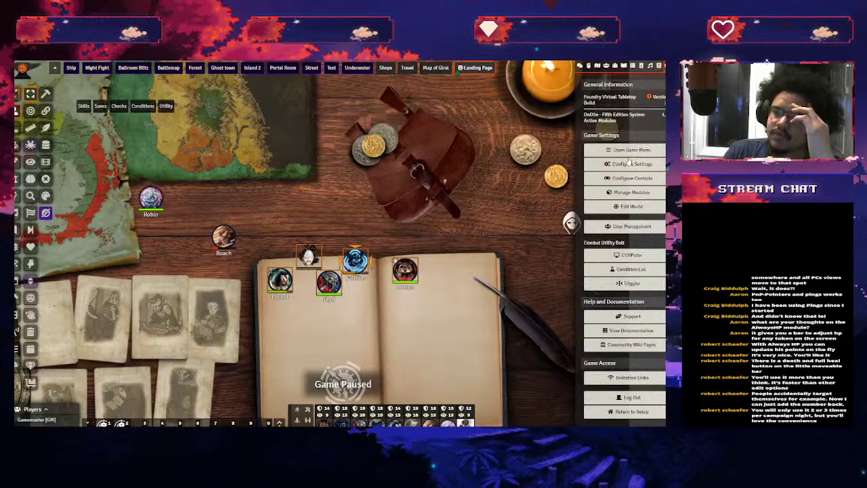
pyautogui.click(631, 193)
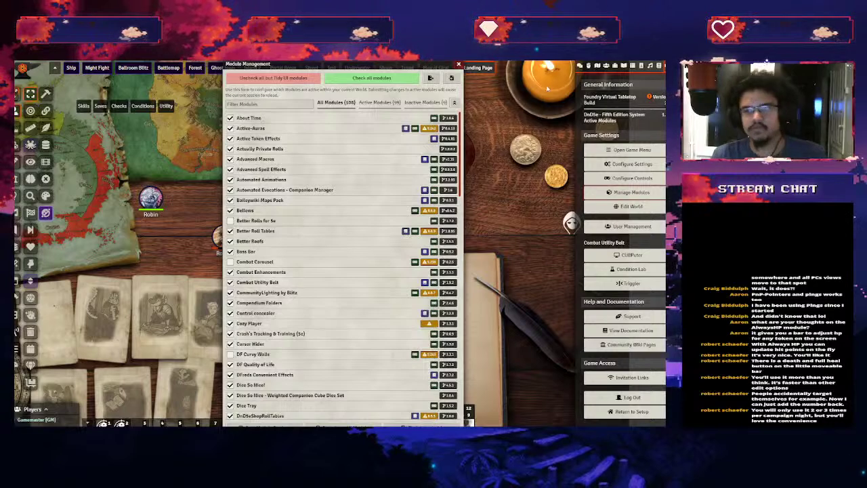
pyautogui.click(580, 66)
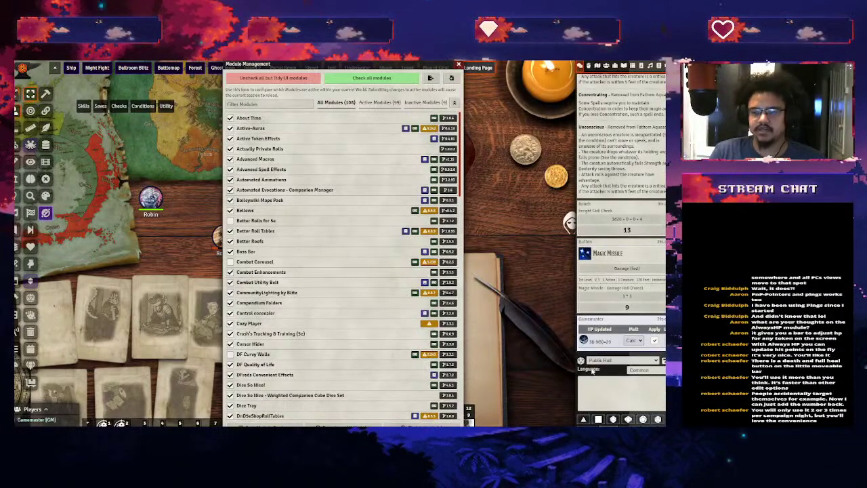
pyautogui.click(459, 65)
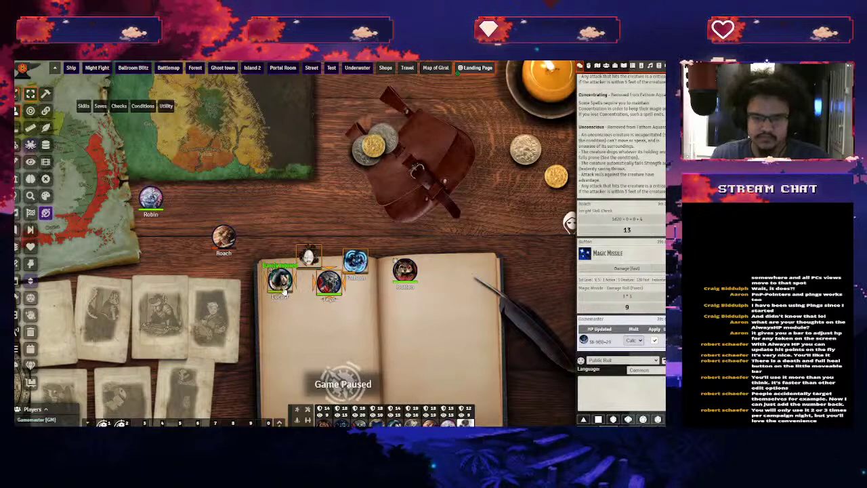
# Open Button's character sheet and cast the 3rd-level spell Lightning Bolt from the spellbook
pyautogui.doubleClick(405, 271)
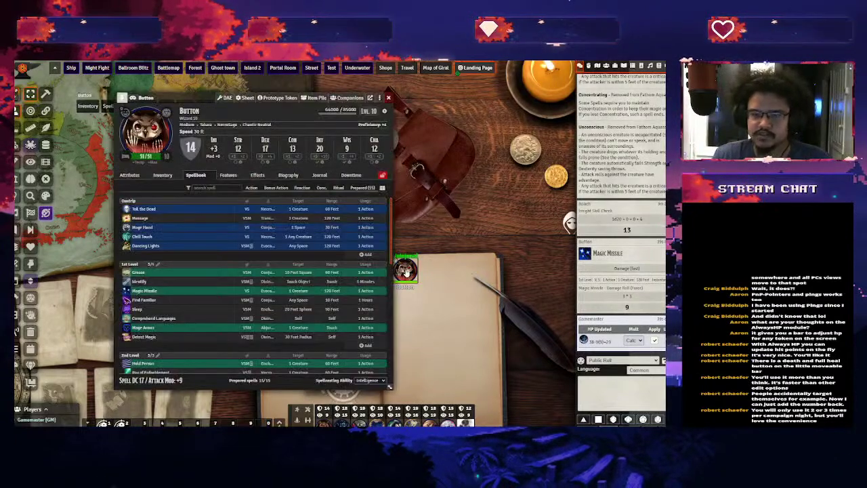
pyautogui.click(127, 292)
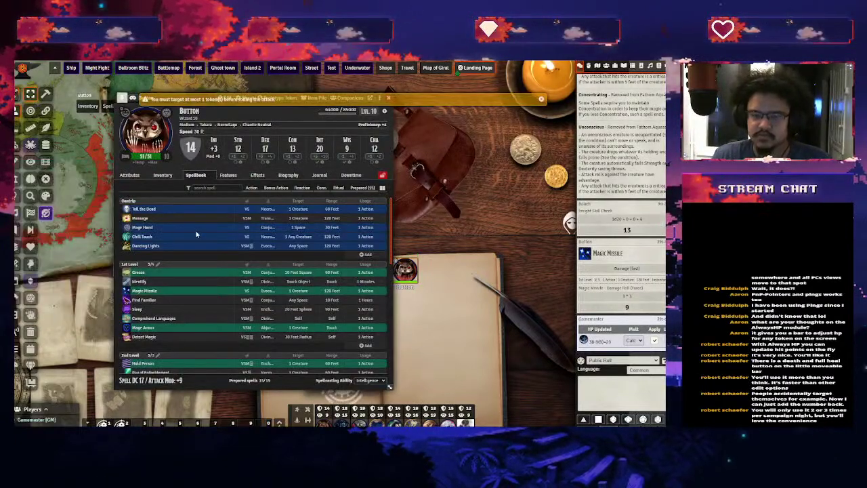
pyautogui.scroll(-5, 163, 284)
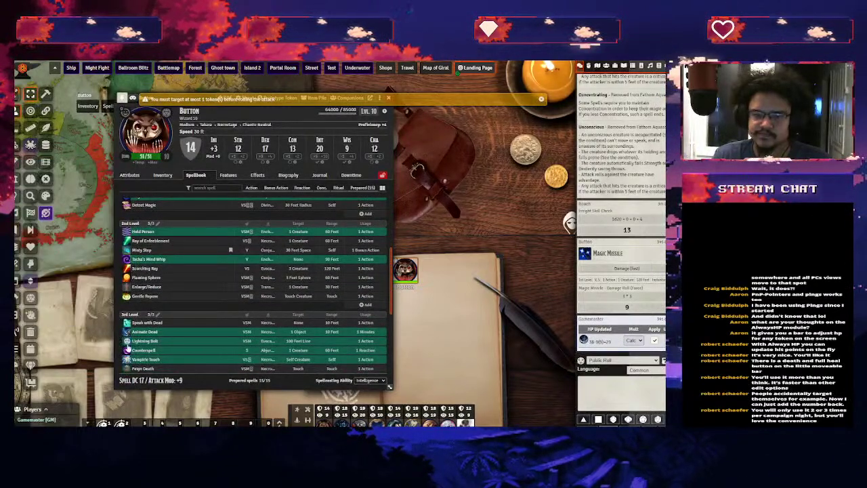
pyautogui.click(126, 344)
pyautogui.click(278, 255)
pyautogui.click(345, 274)
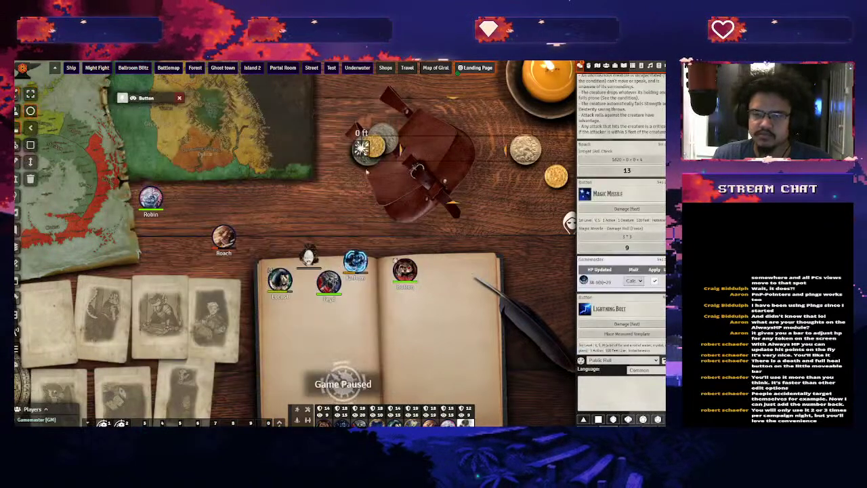
# Rotate the Lightning Bolt template, place it beside Button's token to hit Fathom, Roach and Robin, and close the sheet
pyautogui.scroll(15, 366, 284)
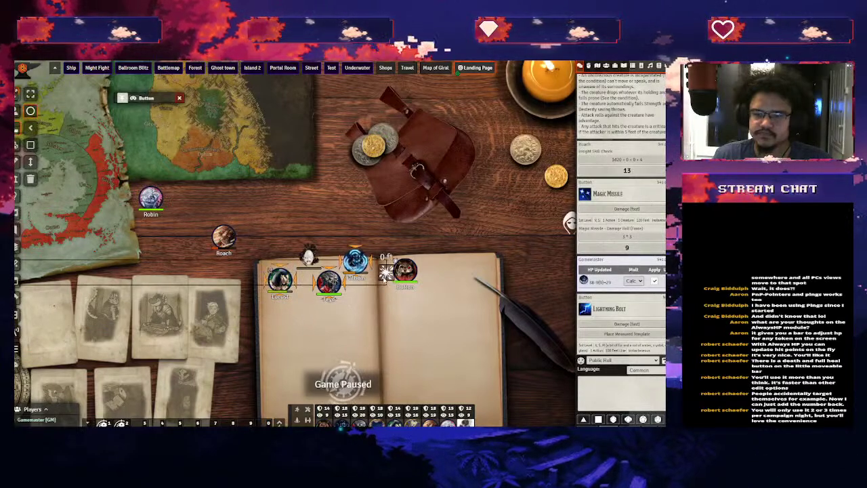
pyautogui.scroll(-2, 386, 272)
pyautogui.click(386, 272)
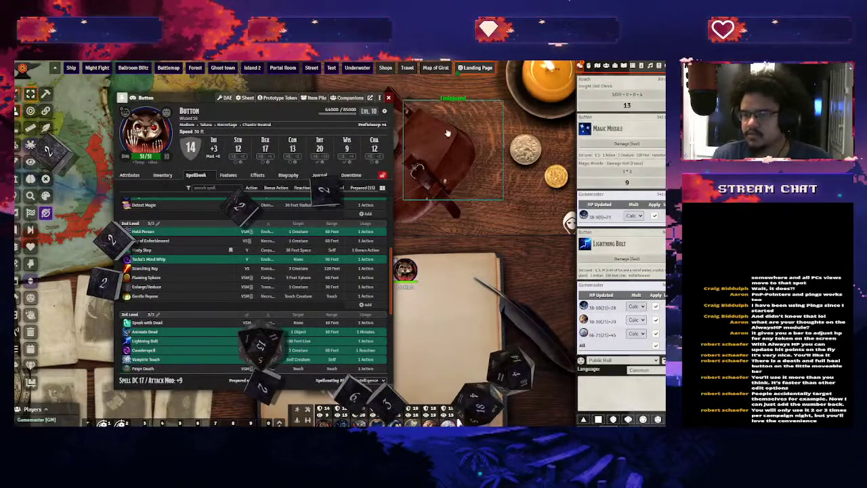
pyautogui.click(389, 98)
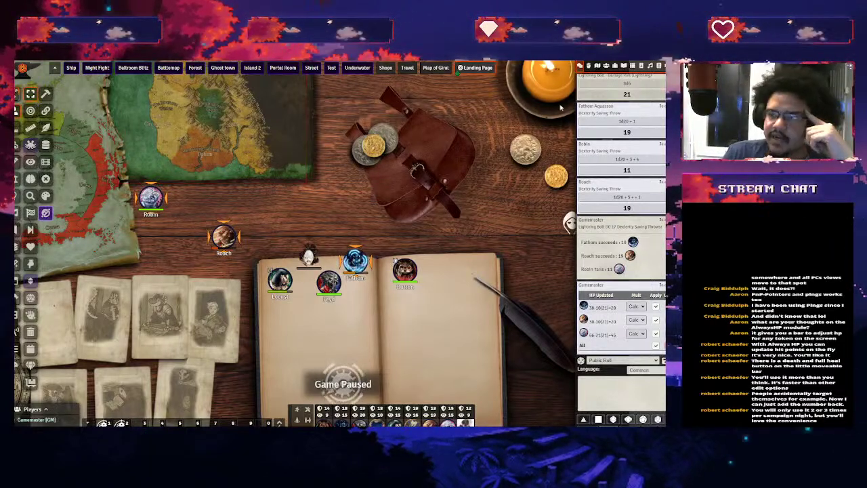
# Open the module settings and expand the Token Action HUD options
pyautogui.click(659, 65)
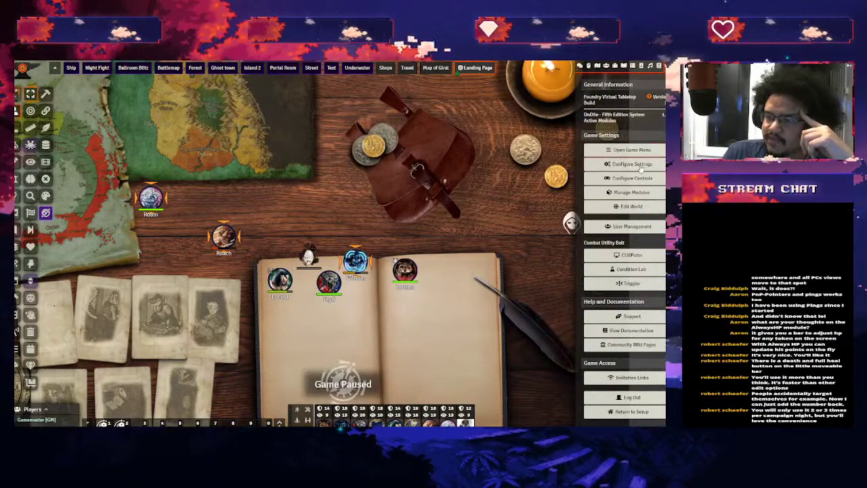
pyautogui.click(632, 164)
pyautogui.scroll(-10, 377, 274)
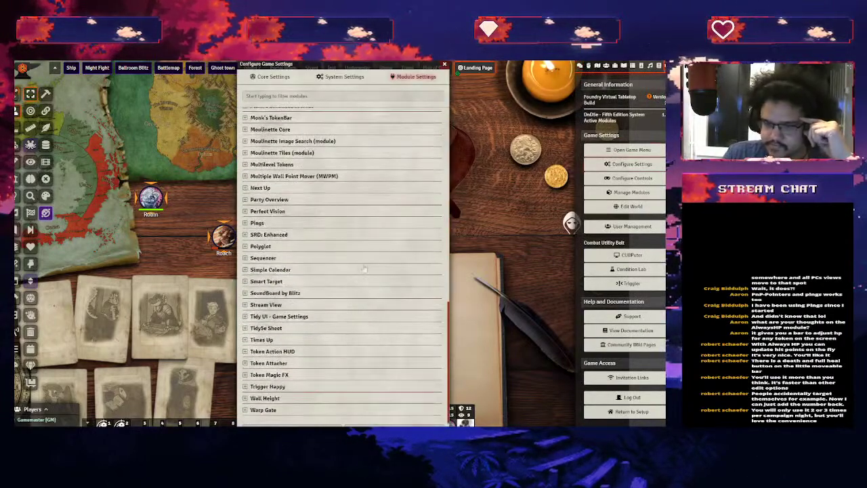
pyautogui.click(265, 352)
pyautogui.click(265, 357)
pyautogui.click(266, 356)
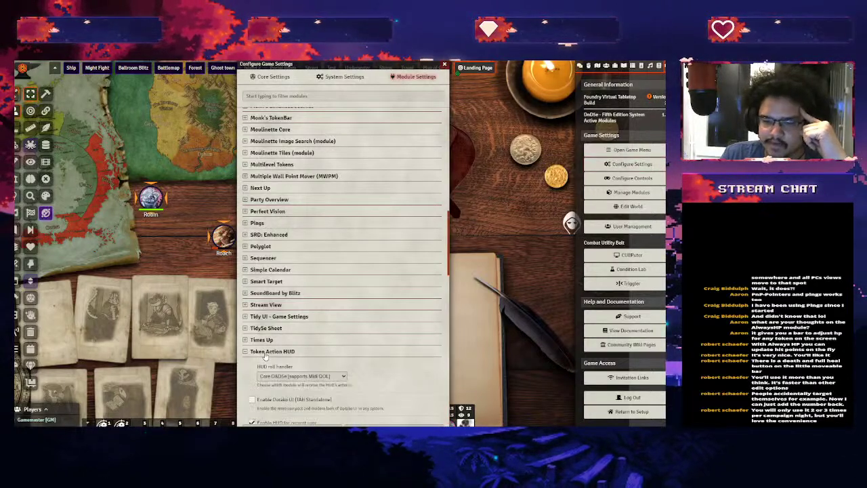
# Select Roach's token, dismiss its sheet and the settings, and preview its Inventory and Features in the Token Action HUD
pyautogui.doubleClick(228, 232)
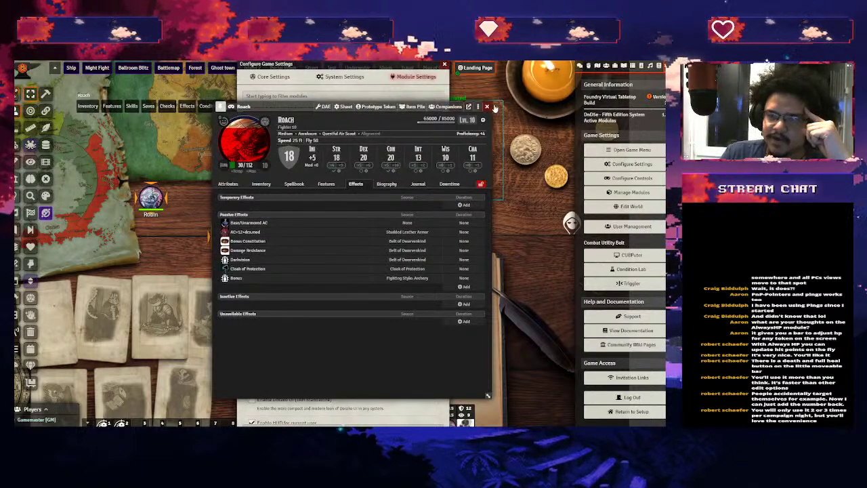
pyautogui.click(487, 107)
pyautogui.moveTo(88, 107)
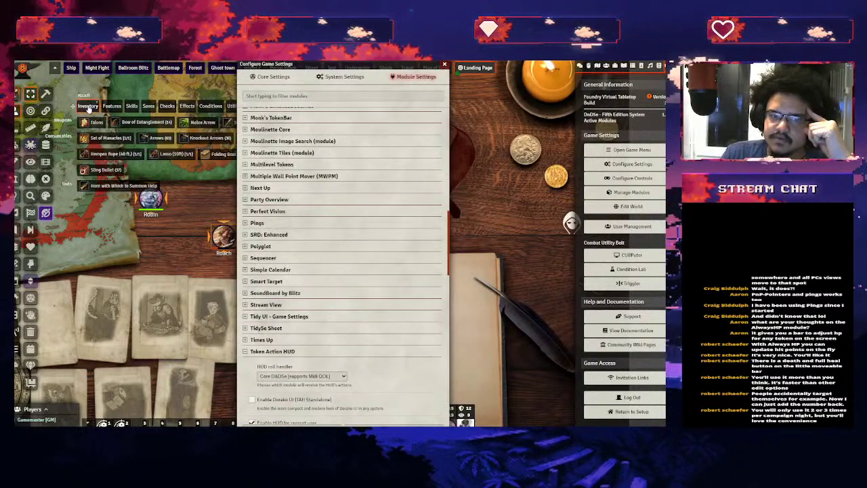
pyautogui.press('Escape')
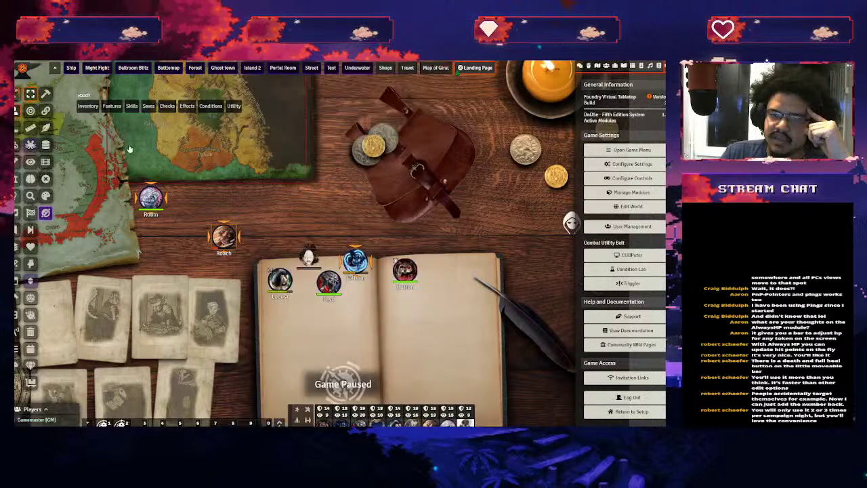
pyautogui.moveTo(173, 107)
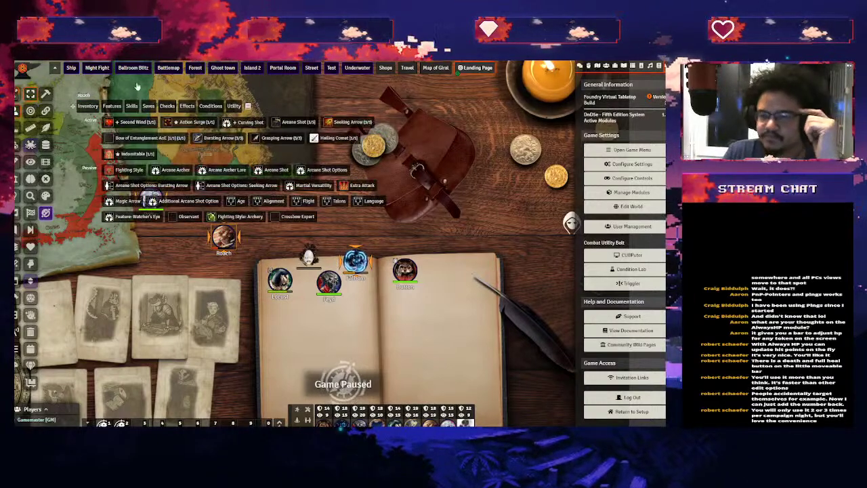
# Examine the Token Action HUD options in the module settings and close the settings
pyautogui.click(633, 165)
pyautogui.scroll(-10, 345, 242)
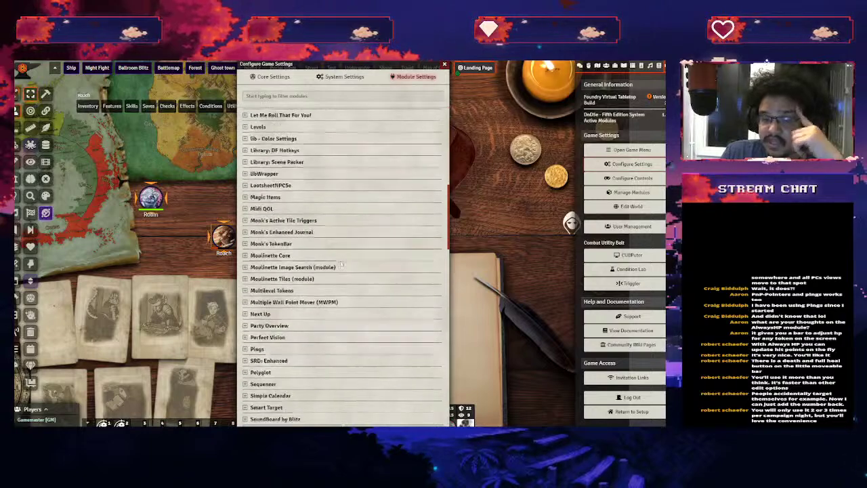
pyautogui.scroll(-6, 345, 242)
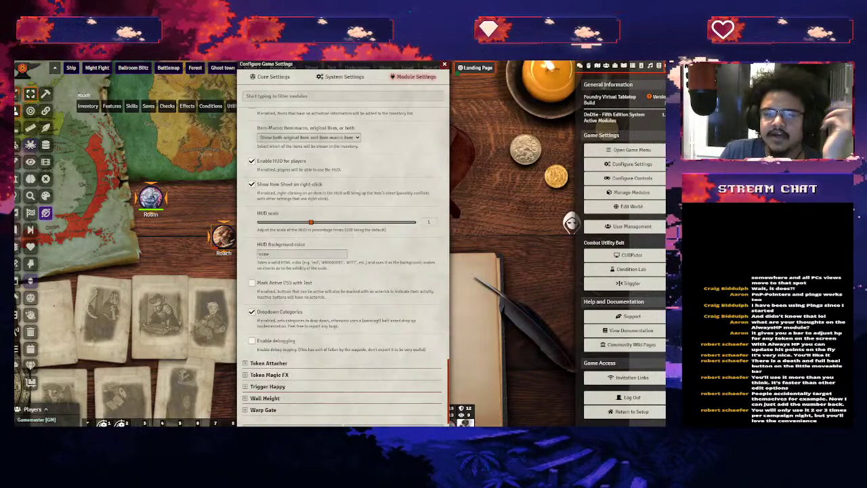
pyautogui.press('Escape')
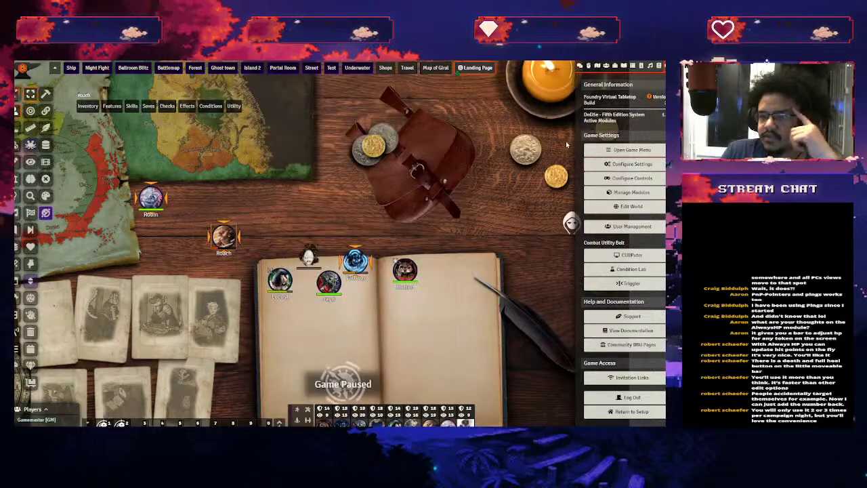
# Review the Token Attacher settings, look back through the list of configurable modules, and close the settings
pyautogui.click(628, 166)
pyautogui.scroll(-15, 310, 270)
pyautogui.scroll(-10, 310, 269)
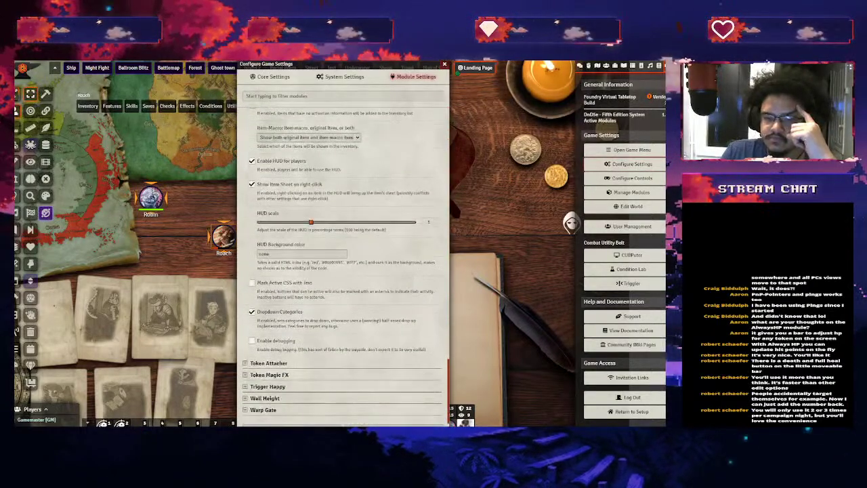
pyautogui.click(267, 364)
pyautogui.scroll(-2, 356, 341)
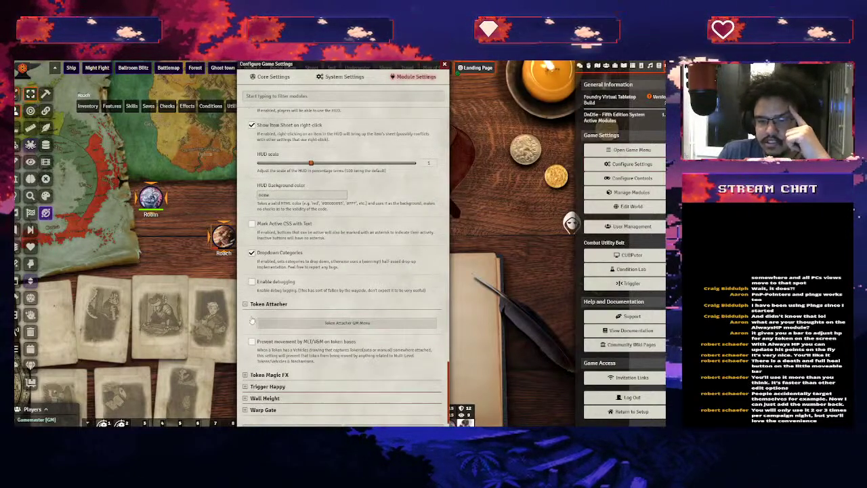
pyautogui.scroll(8, 353, 293)
pyautogui.scroll(15, 353, 292)
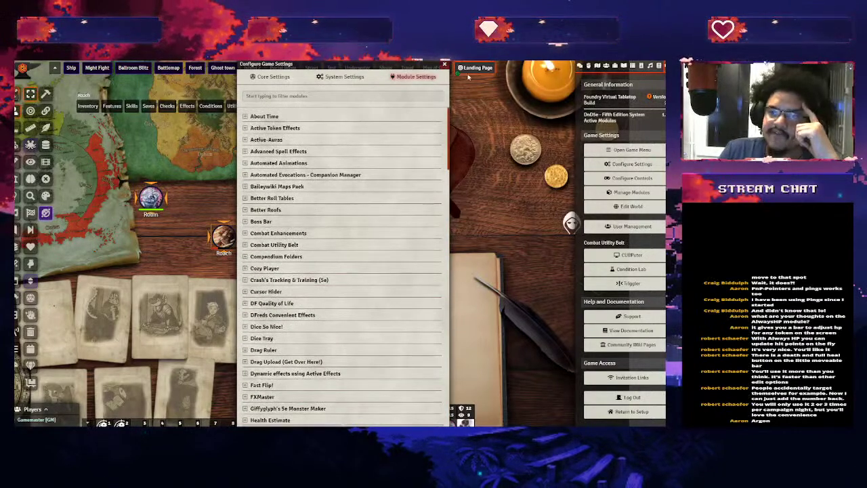
pyautogui.click(444, 65)
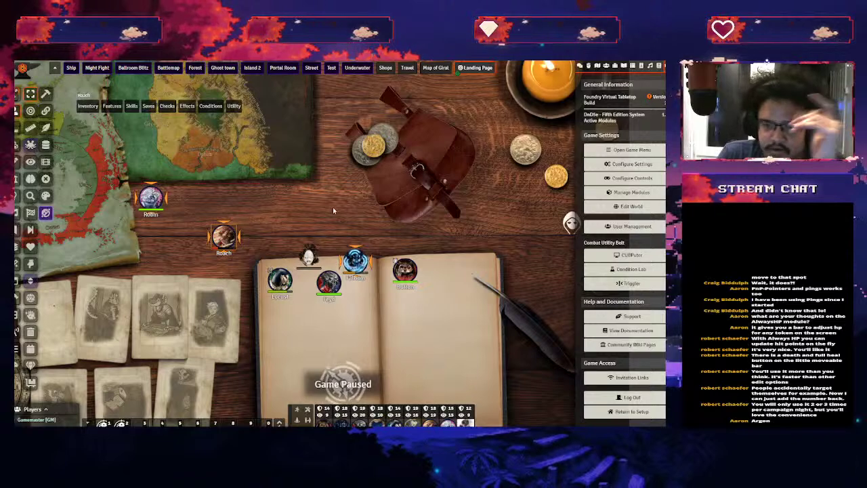
# Draw a rectangle on the table between Roach's token and the leather bag
pyautogui.click(18, 162)
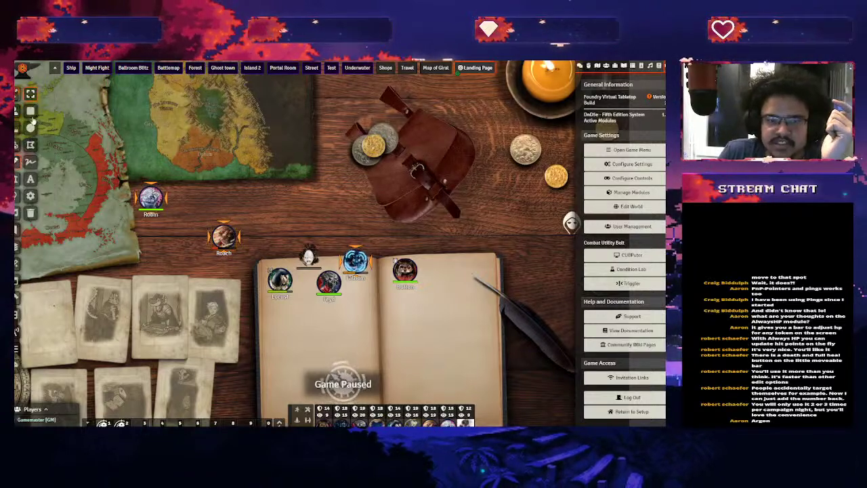
pyautogui.click(30, 112)
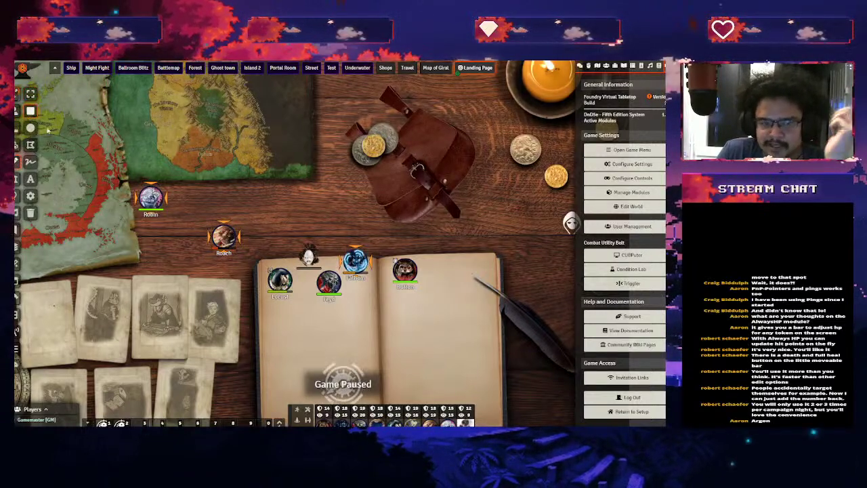
pyautogui.moveTo(249, 193)
pyautogui.mouseDown()
pyautogui.moveTo(319, 241)
pyautogui.moveTo(361, 239)
pyautogui.mouseUp()
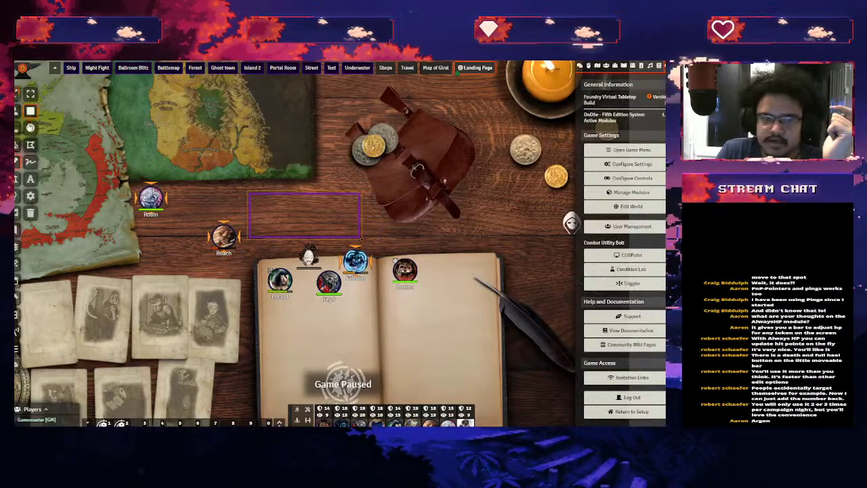
# Gather the party's tokens, including Roach, Feyd and Fathom, inside the drawn rectangle, and switch to the Map of Giral scene
pyautogui.click(18, 112)
pyautogui.moveTo(223, 236); pyautogui.dragTo(260, 207)
pyautogui.moveTo(280, 277); pyautogui.dragTo(291, 207)
pyautogui.moveTo(328, 280); pyautogui.dragTo(319, 207)
pyautogui.moveTo(355, 260); pyautogui.dragTo(347, 210)
pyautogui.moveTo(401, 252); pyautogui.dragTo(285, 212)
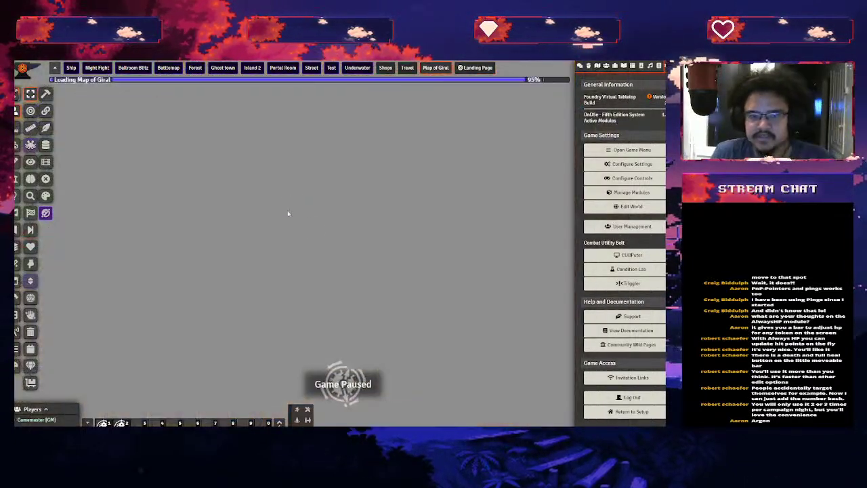
# Return to the Landing Page scene, and open and close Token Attacher for Fathom's token
pyautogui.click(478, 68)
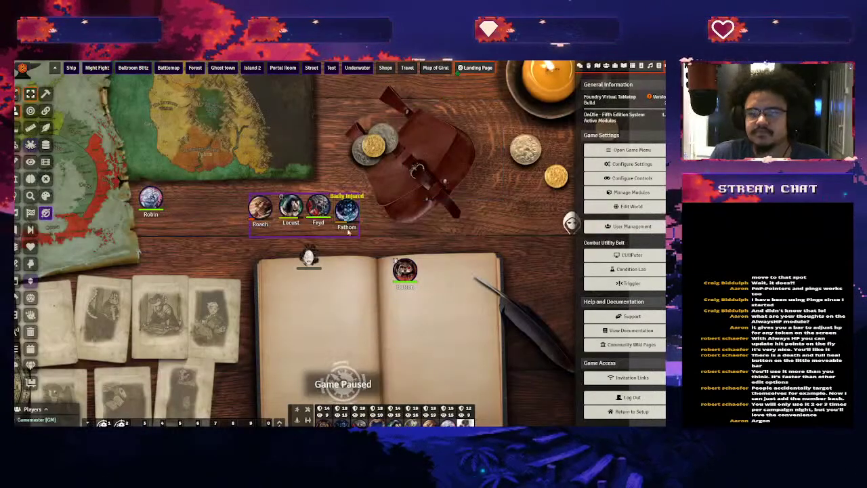
pyautogui.click(280, 196)
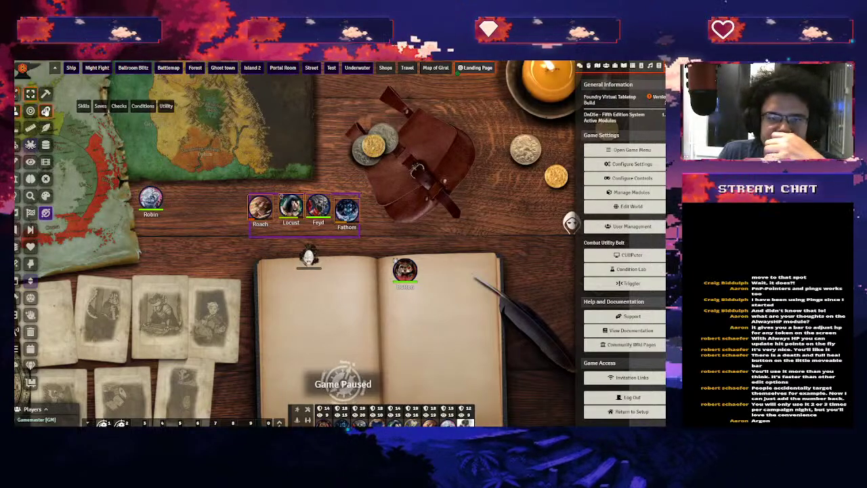
pyautogui.click(285, 229)
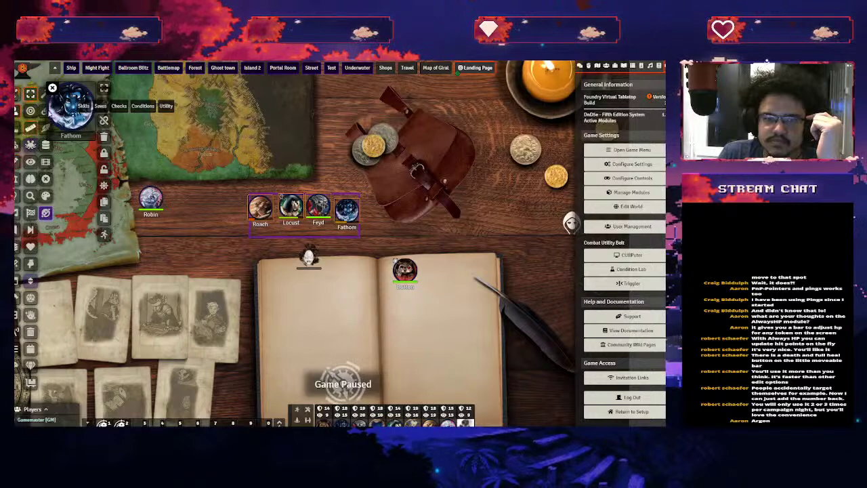
pyautogui.click(52, 88)
# Select the drawn rectangle around the party's tokens, and show and hide its quick controls
pyautogui.click(17, 140)
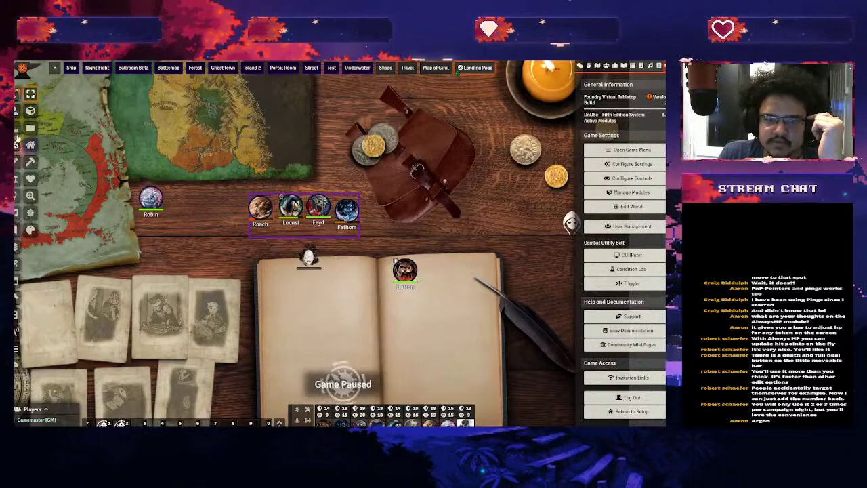
pyautogui.click(17, 161)
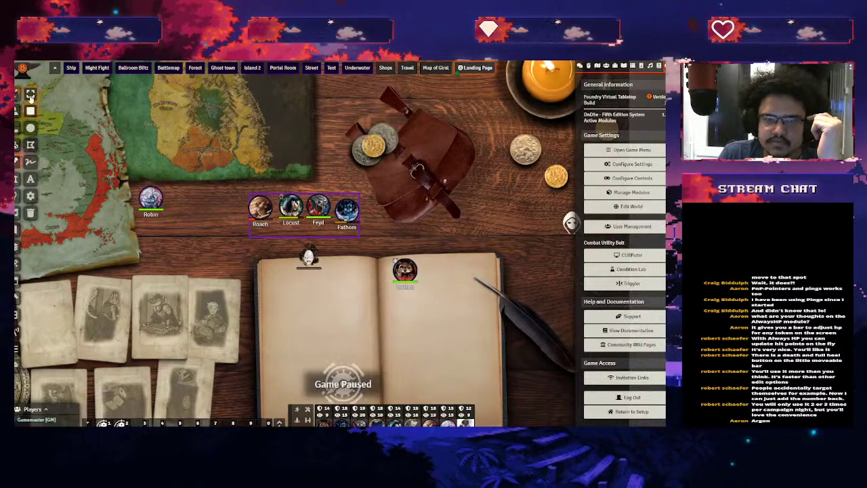
pyautogui.click(289, 239)
pyautogui.rightClick(290, 239)
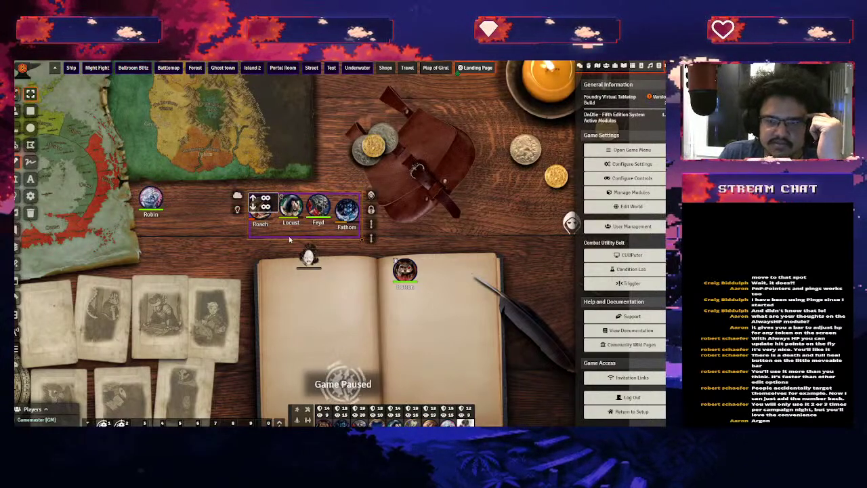
pyautogui.rightClick(290, 239)
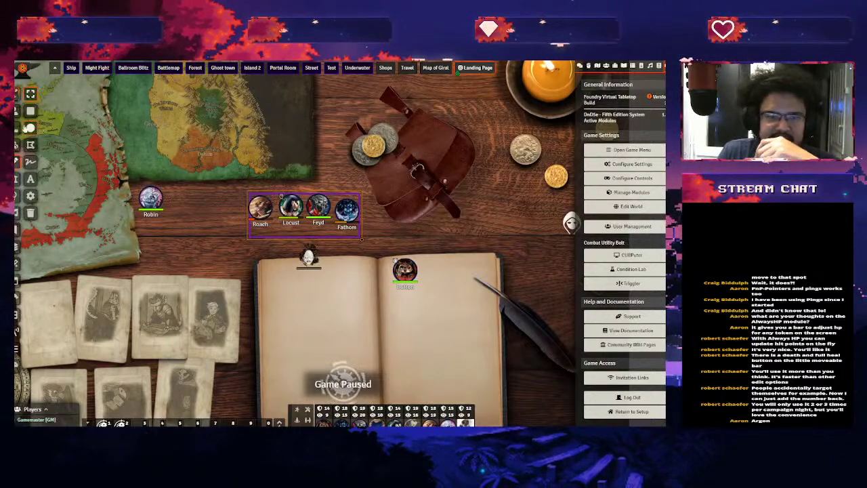
# Create a blank tile about 250 by 100 pixels on the table between Robin's token and the party's rectangle
pyautogui.click(16, 155)
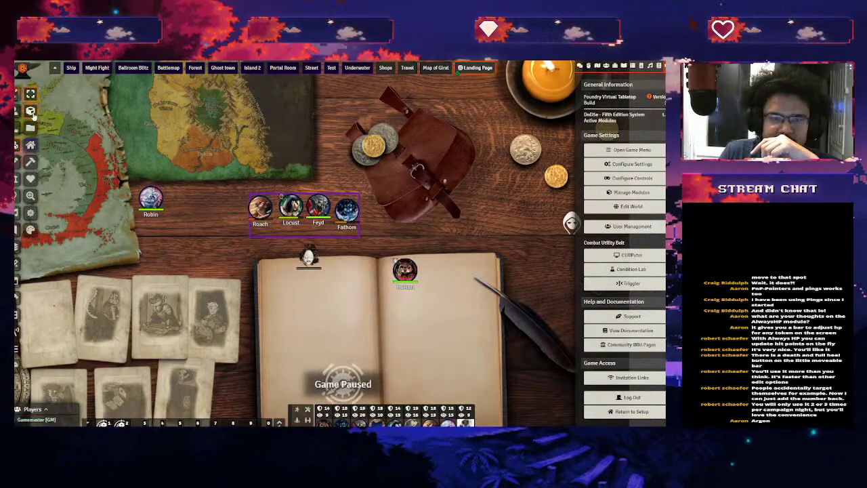
pyautogui.moveTo(185, 245); pyautogui.dragTo(252, 270)
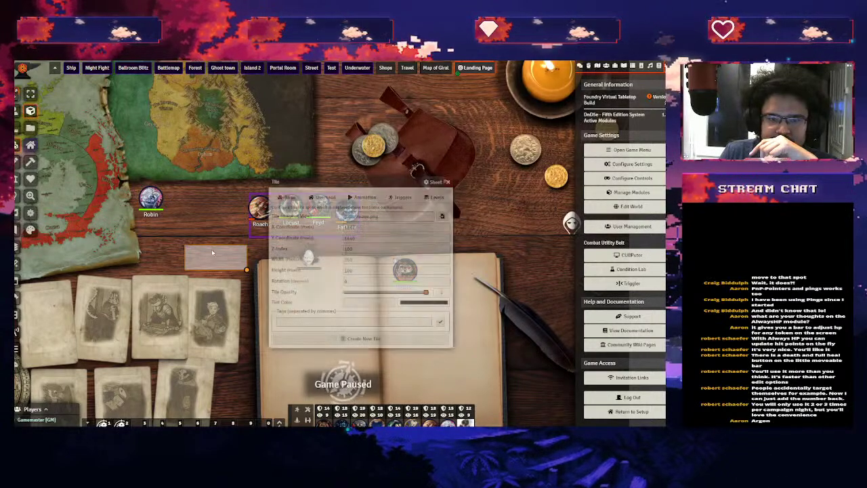
pyautogui.click(448, 181)
pyautogui.moveTo(171, 228); pyautogui.dragTo(232, 253)
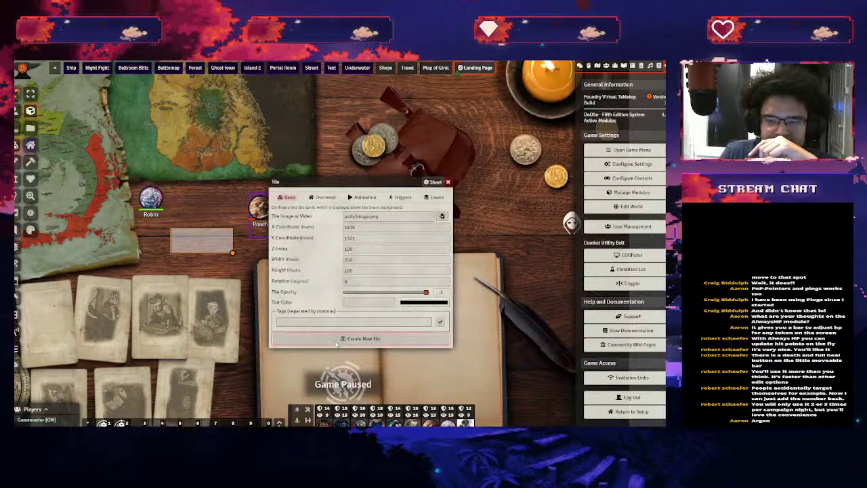
pyautogui.press('Return')
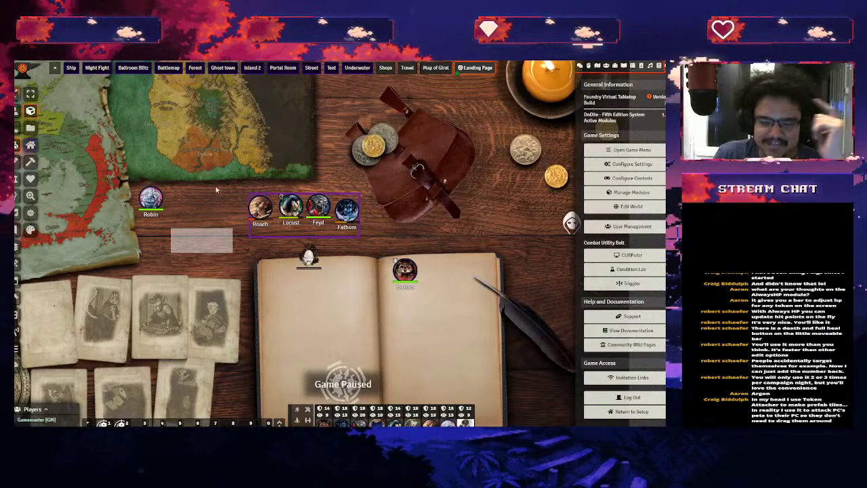
pyautogui.press('Escape')
pyautogui.press('Escape')
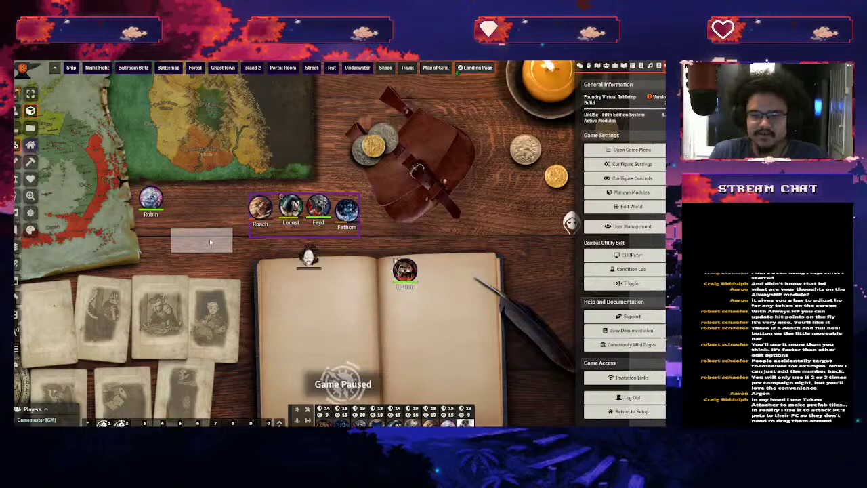
pyautogui.rightClick(201, 244)
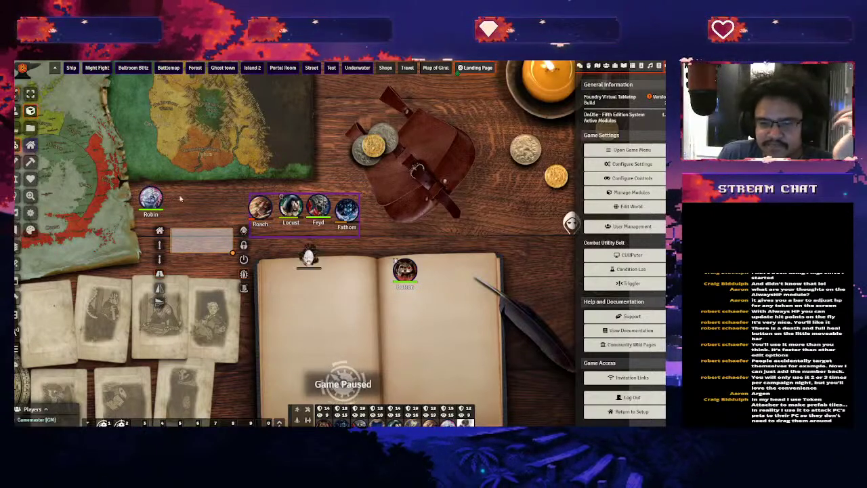
# Start Token Attacher with Roach's token as the base, and close Roach's character sheet
pyautogui.click(30, 110)
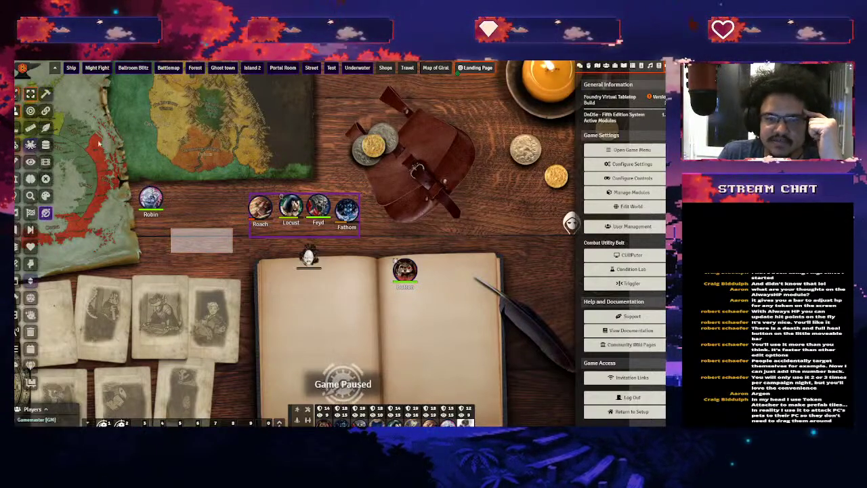
pyautogui.click(45, 113)
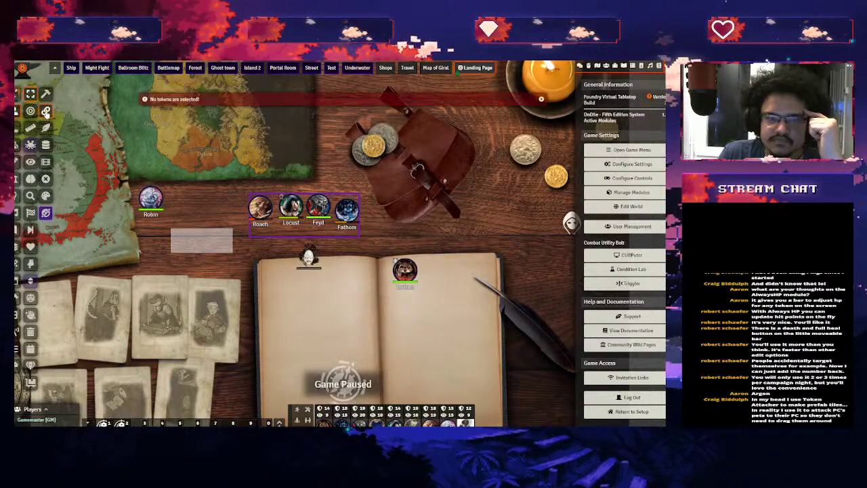
pyautogui.doubleClick(260, 207)
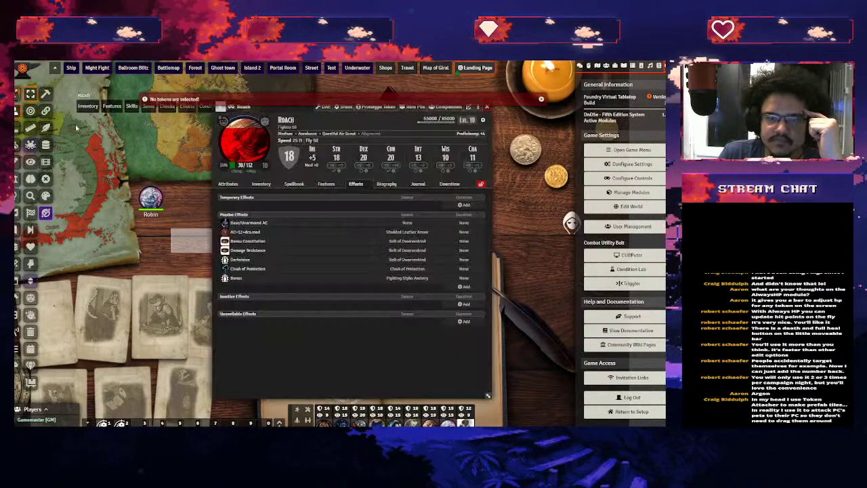
pyautogui.rightClick(50, 113)
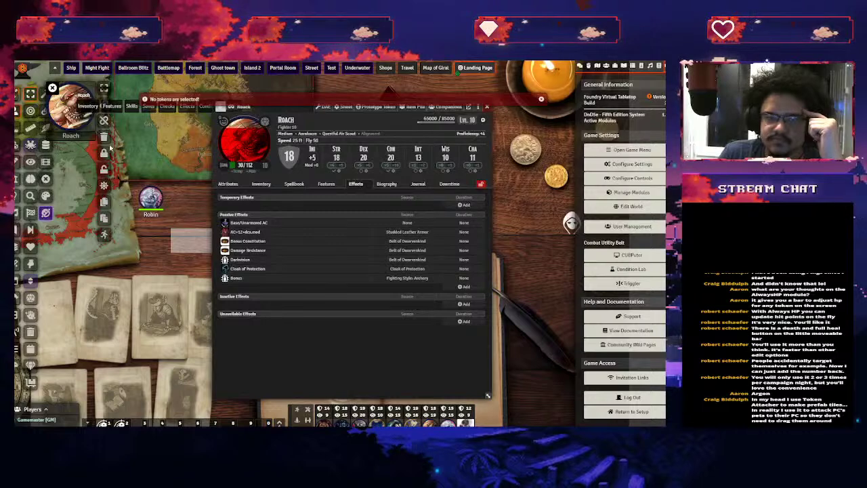
pyautogui.click(486, 106)
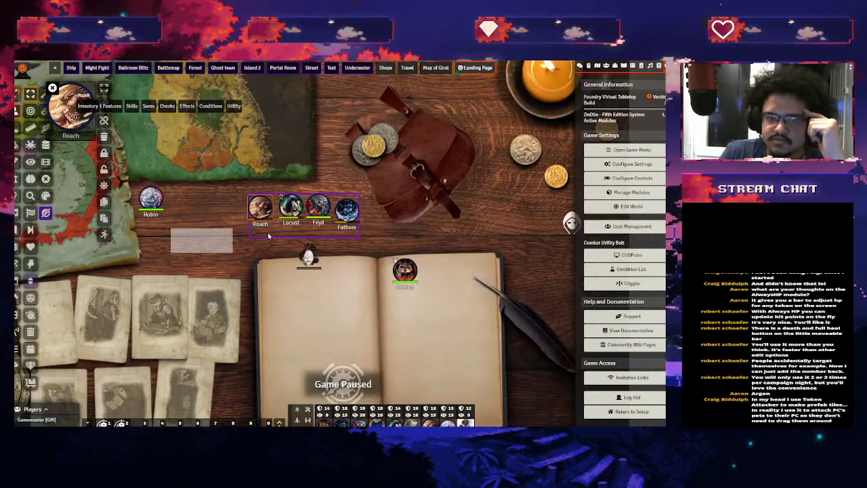
# Attach the neighbouring party tokens and the drawn rectangle to Roach's token, and finish the attaching session
pyautogui.click(268, 201)
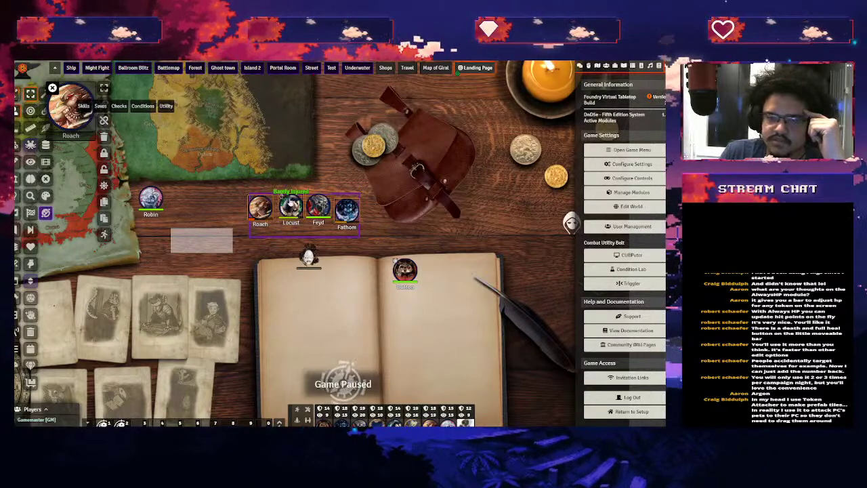
pyautogui.click(17, 161)
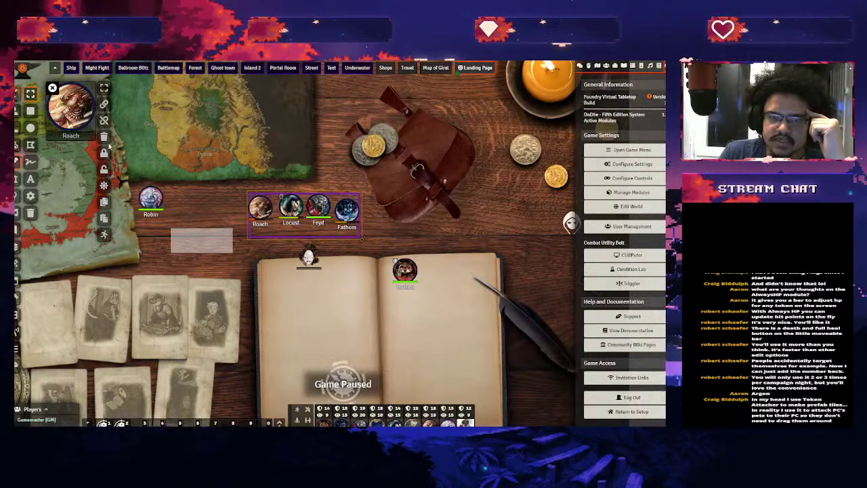
pyautogui.click(104, 106)
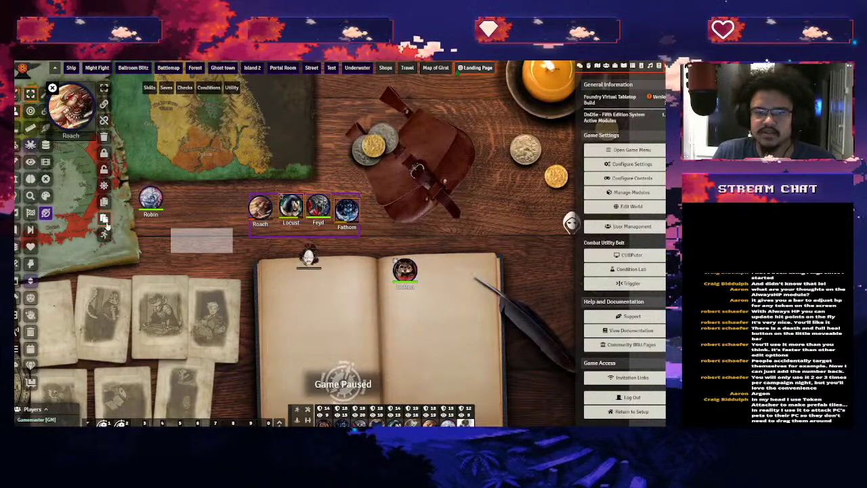
pyautogui.click(52, 87)
# Move Roach's token back and forth along the table to carry the attached tokens and rectangle with it
pyautogui.doubleClick(260, 210)
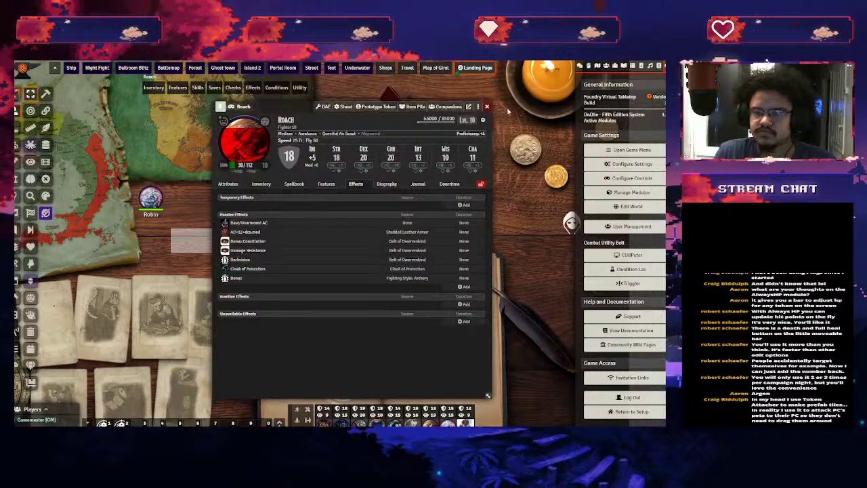
pyautogui.click(483, 102)
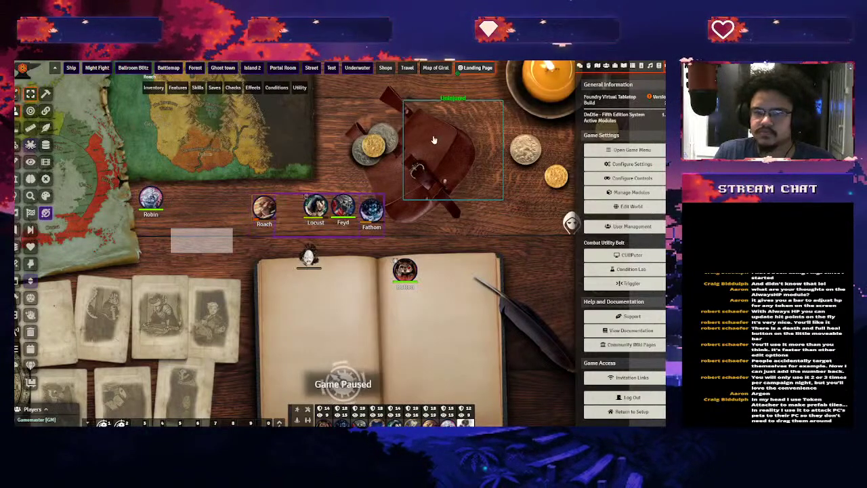
pyautogui.press('Left')
pyautogui.press('Right')
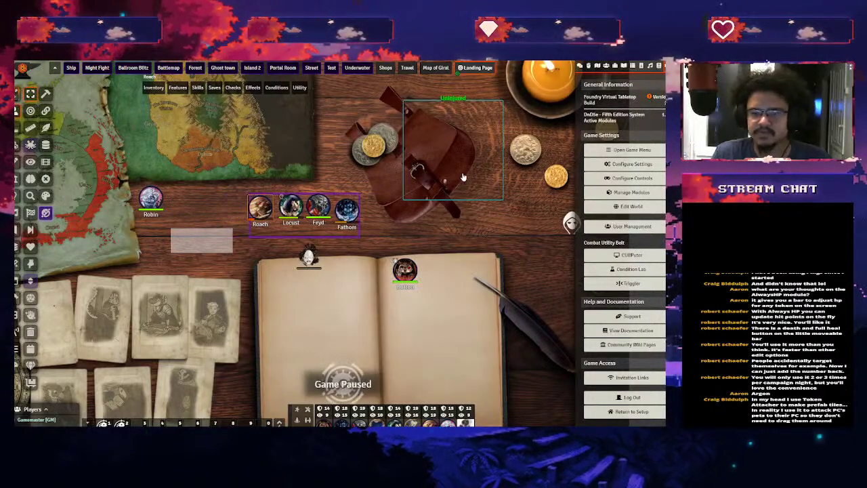
pyautogui.press('Left')
pyautogui.press('Left')
pyautogui.press('Right')
pyautogui.press('Right')
pyautogui.press('Left')
pyautogui.press('Right')
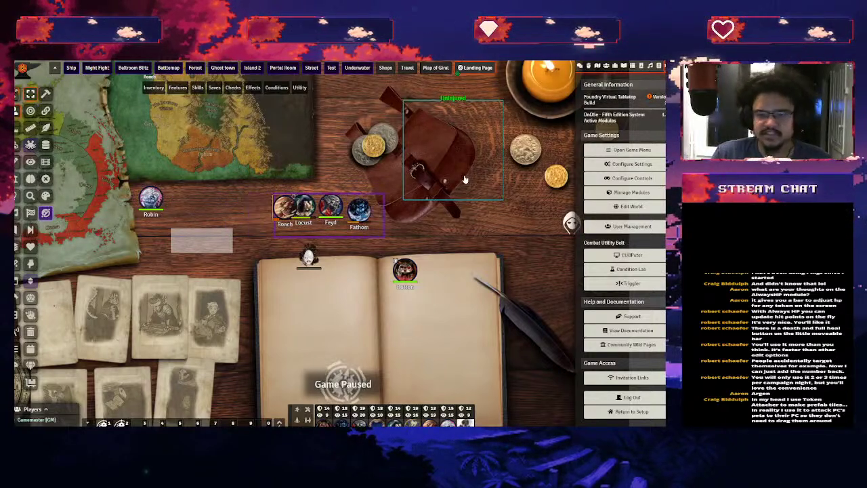
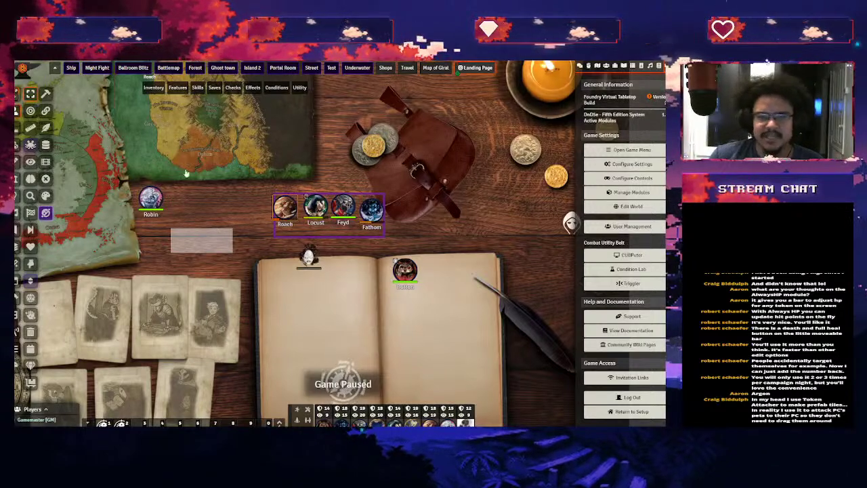
# Detach the attached objects from Roach's token and close the Token Attacher controls
pyautogui.rightClick(61, 119)
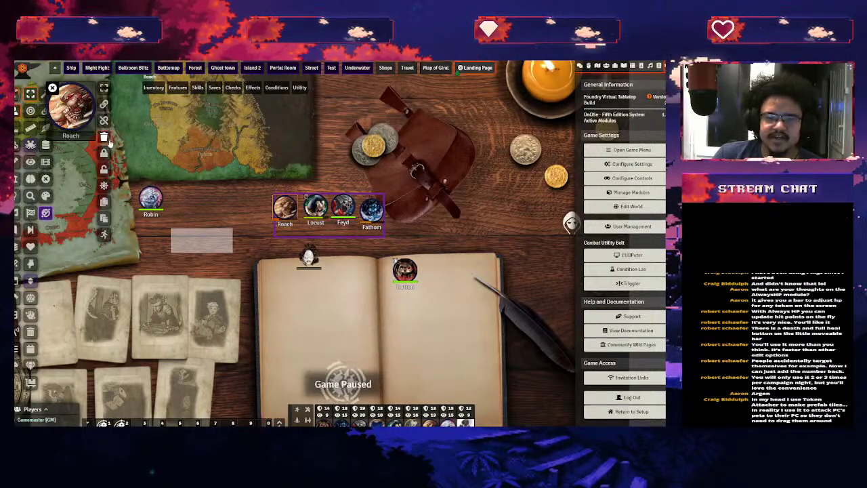
pyautogui.click(105, 138)
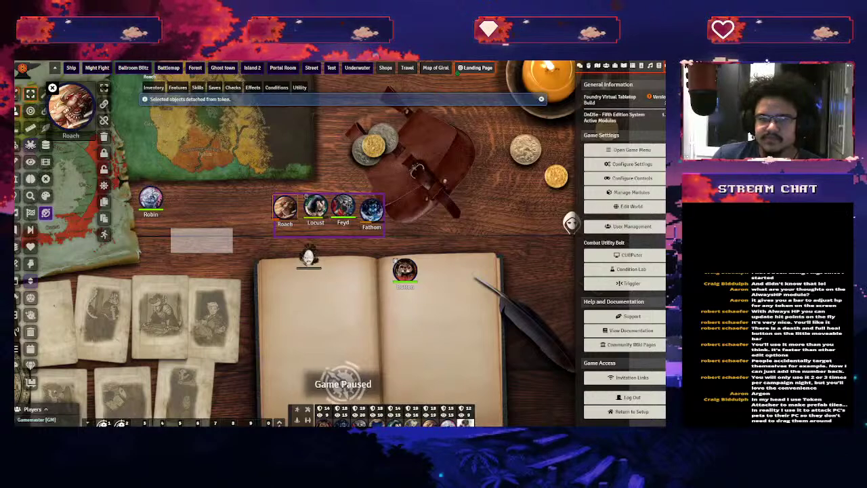
pyautogui.click(52, 87)
pyautogui.rightClick(286, 213)
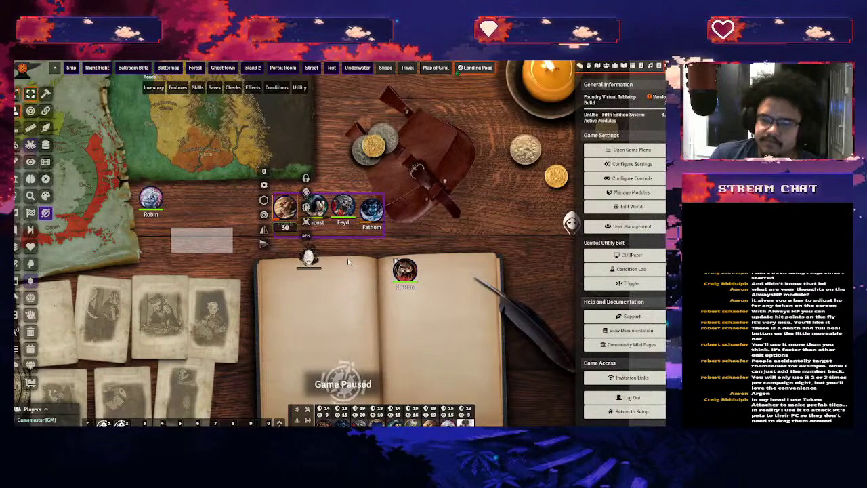
pyautogui.scroll(-5, 355, 262)
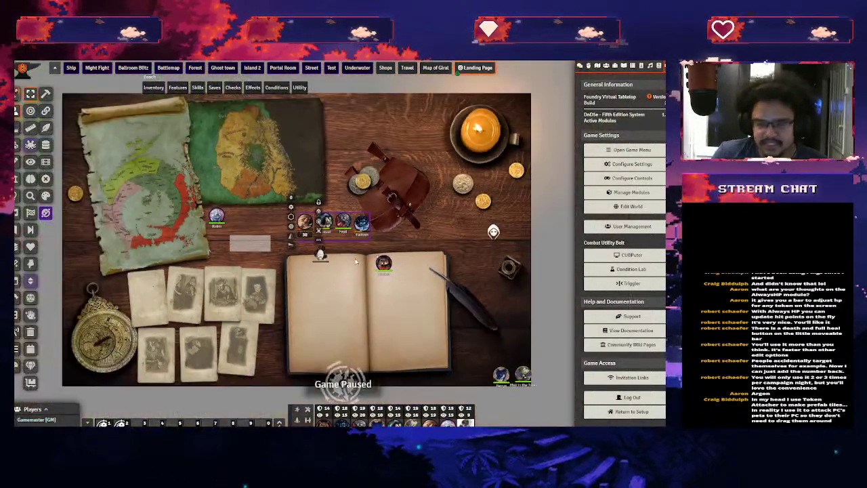
pyautogui.scroll(6, 429, 243)
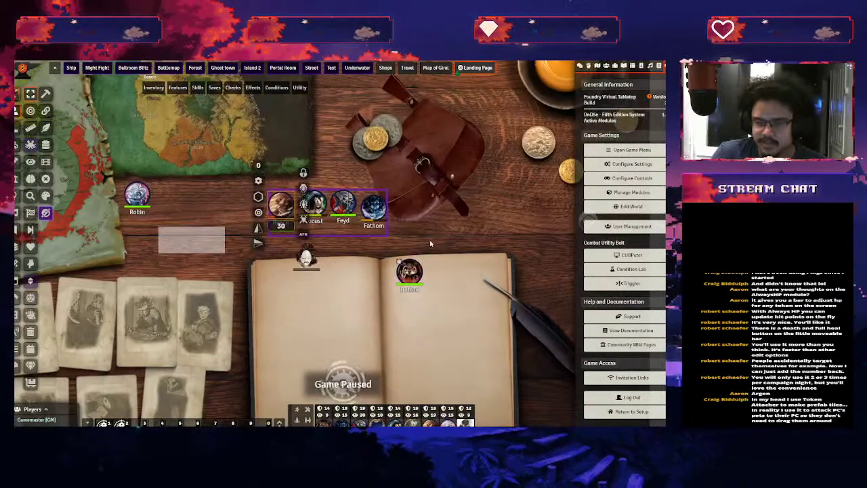
pyautogui.moveTo(430, 243); pyautogui.dragTo(376, 286)
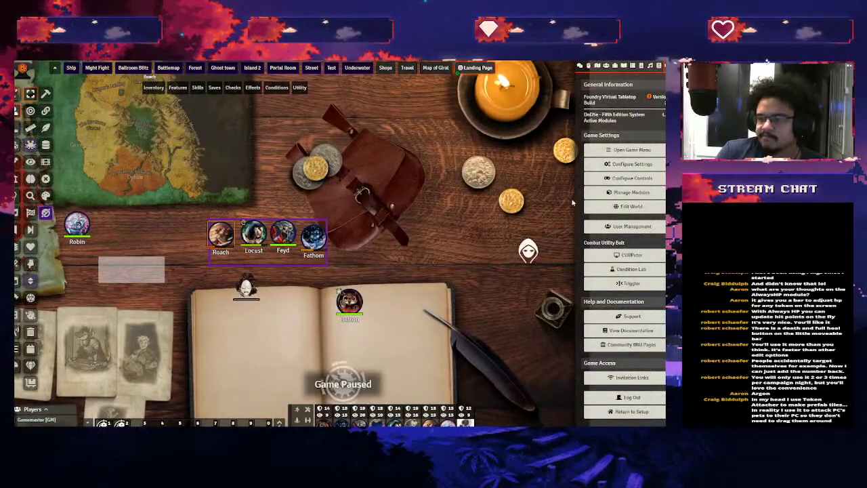
# Look through the Token Attacher and Token Magic FX options in the module settings, and close the settings
pyautogui.click(659, 66)
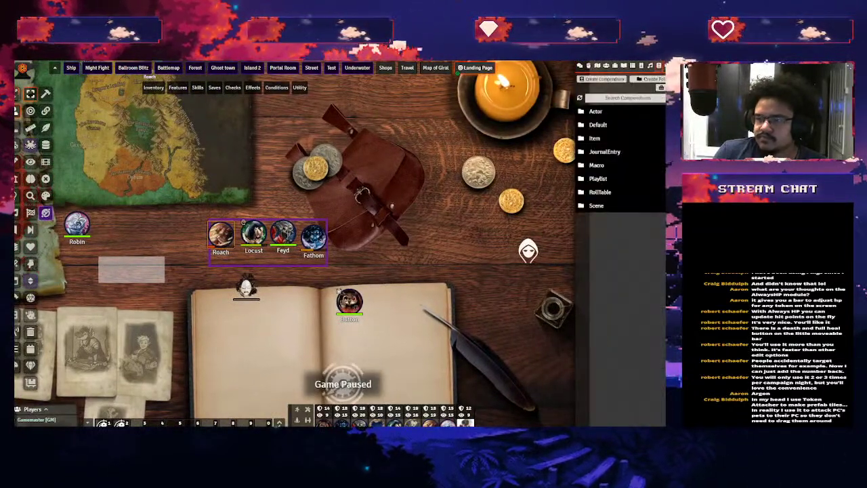
pyautogui.click(659, 65)
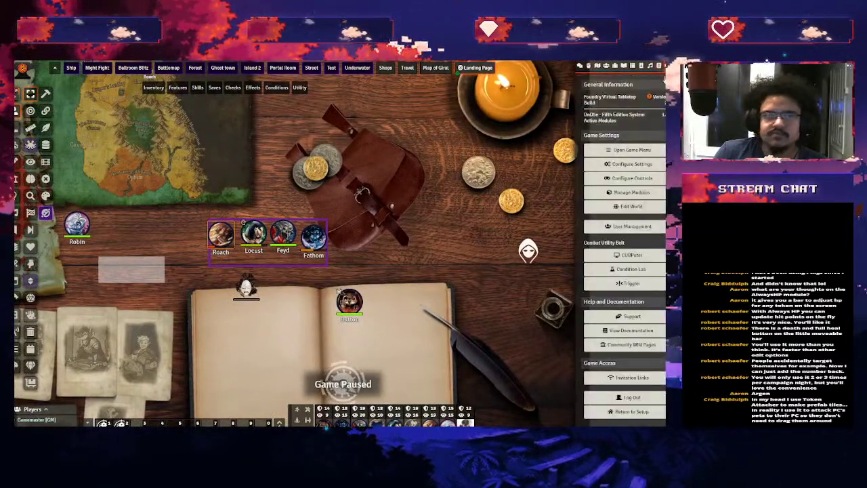
pyautogui.click(640, 166)
pyautogui.scroll(-20, 317, 237)
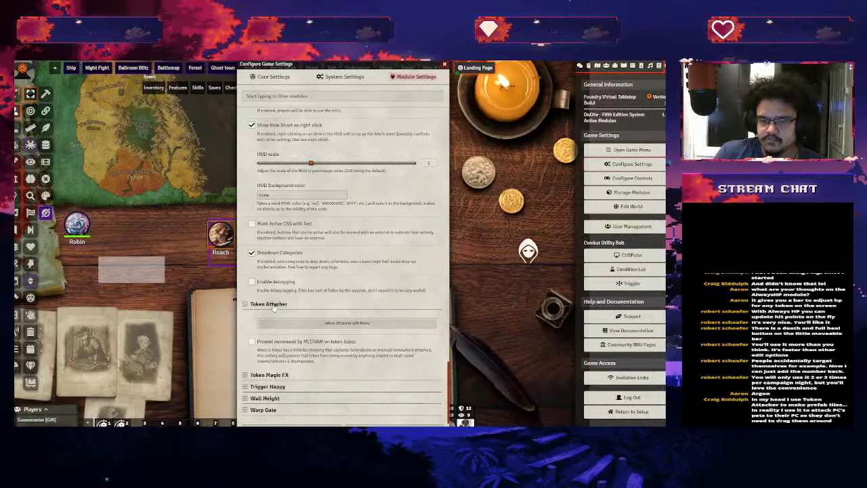
pyautogui.click(269, 375)
pyautogui.scroll(-3, 339, 305)
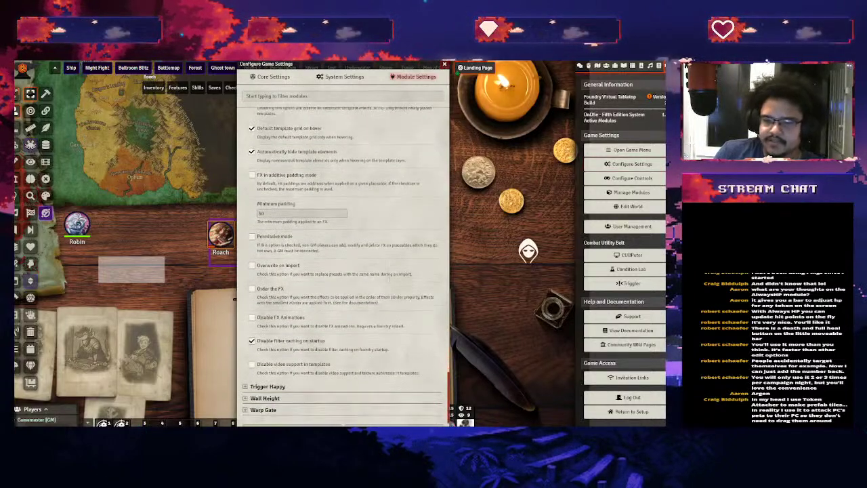
pyautogui.scroll(1, 388, 280)
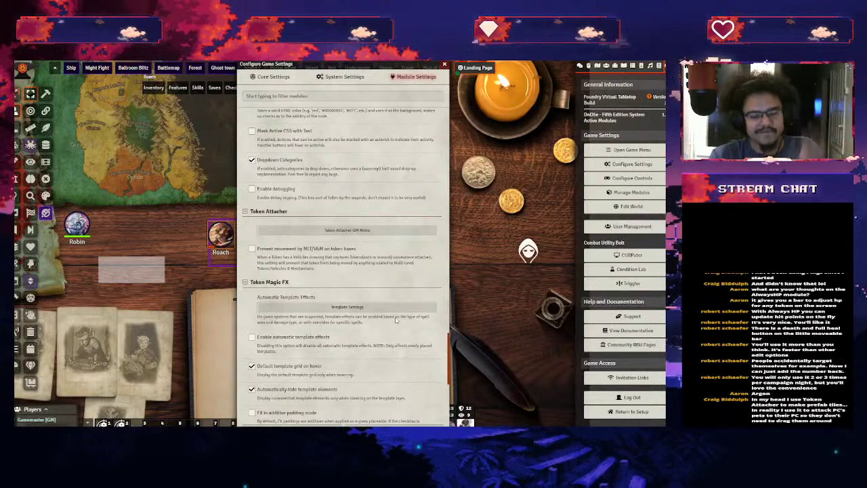
pyautogui.click(444, 66)
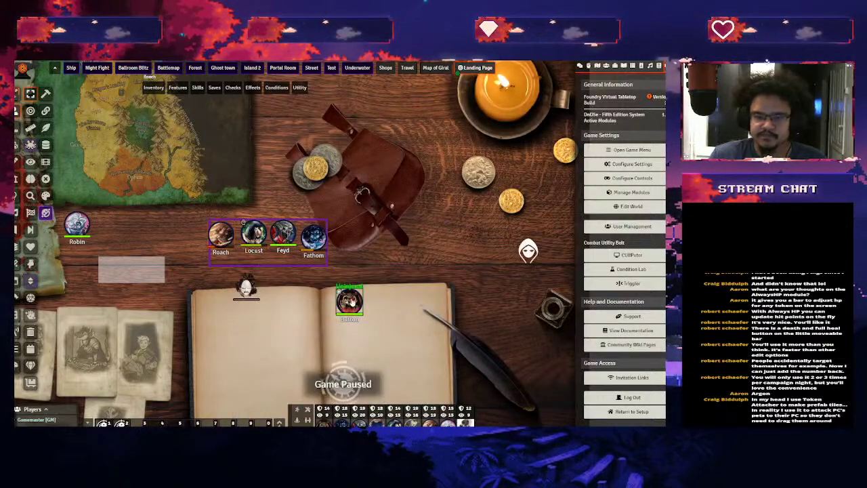
# Open the Convenient Effects list, apply the Blur effect to Button's token, and close Button's character sheet
pyautogui.doubleClick(349, 301)
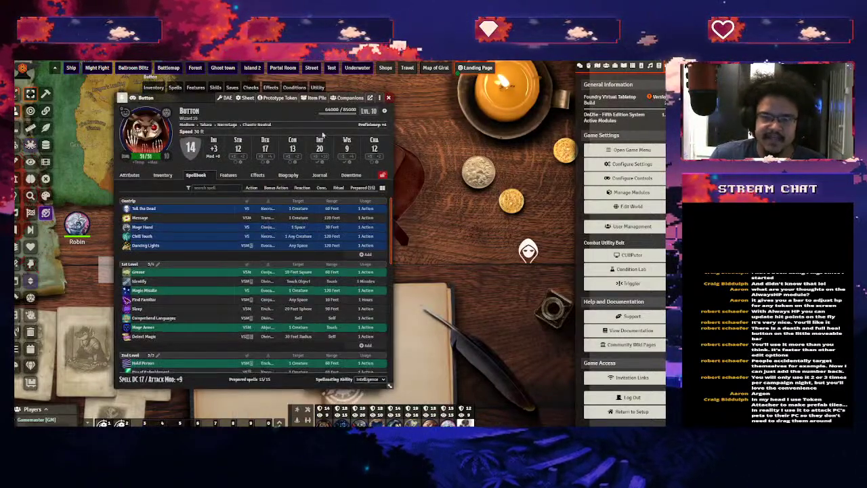
pyautogui.click(388, 98)
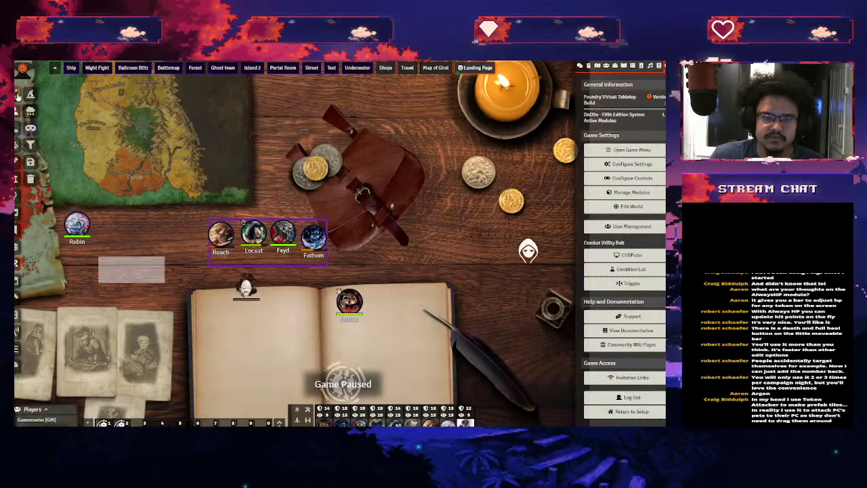
pyautogui.moveTo(47, 311)
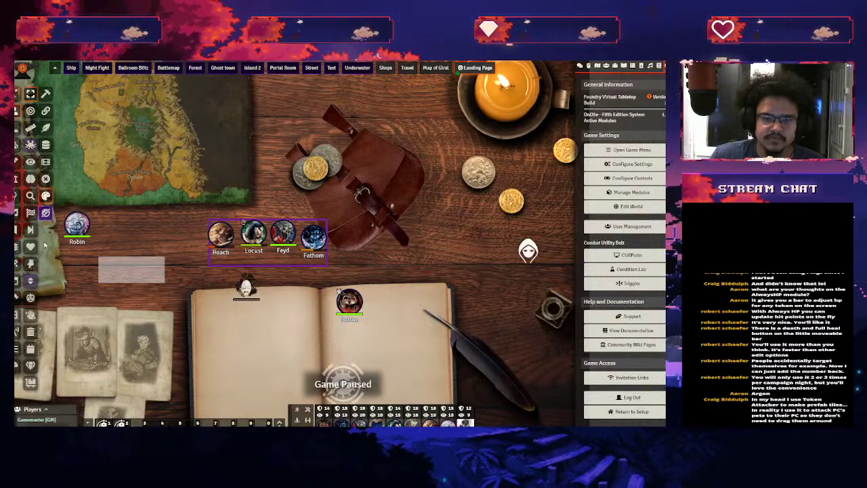
pyautogui.click(30, 314)
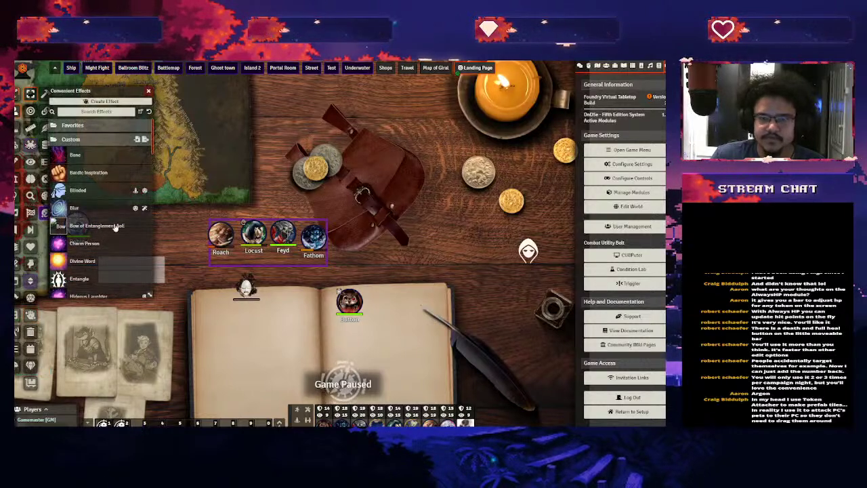
pyautogui.click(75, 208)
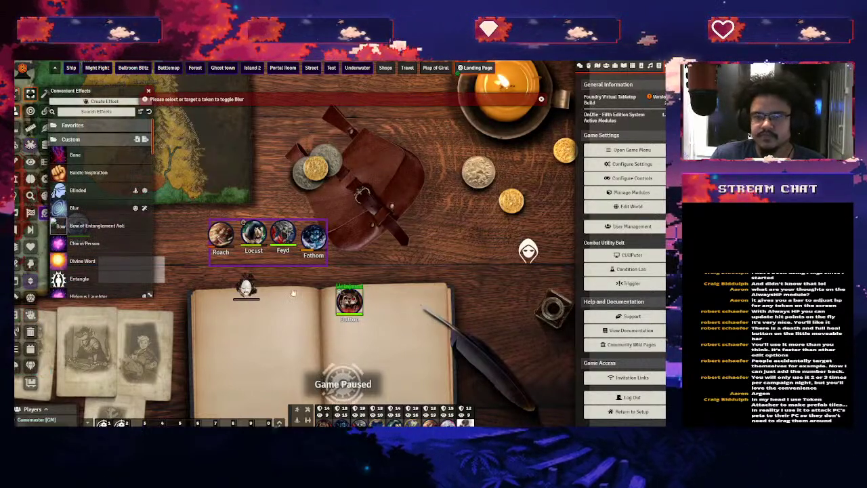
pyautogui.doubleClick(349, 304)
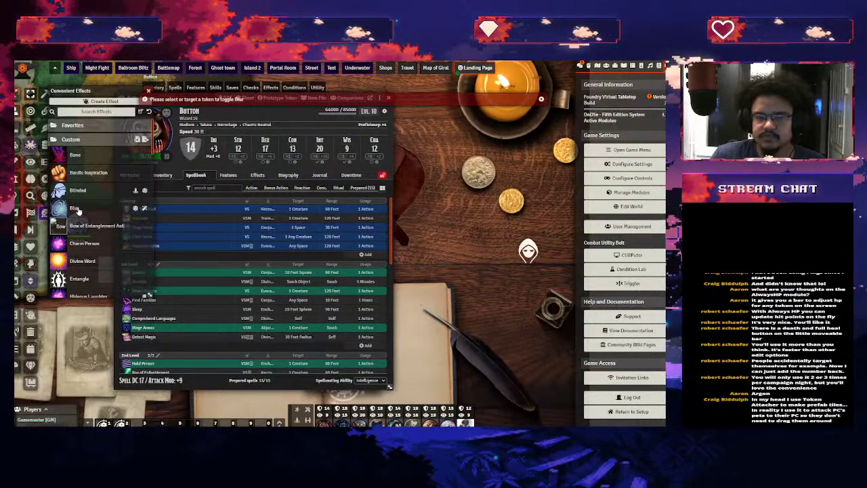
pyautogui.click(388, 98)
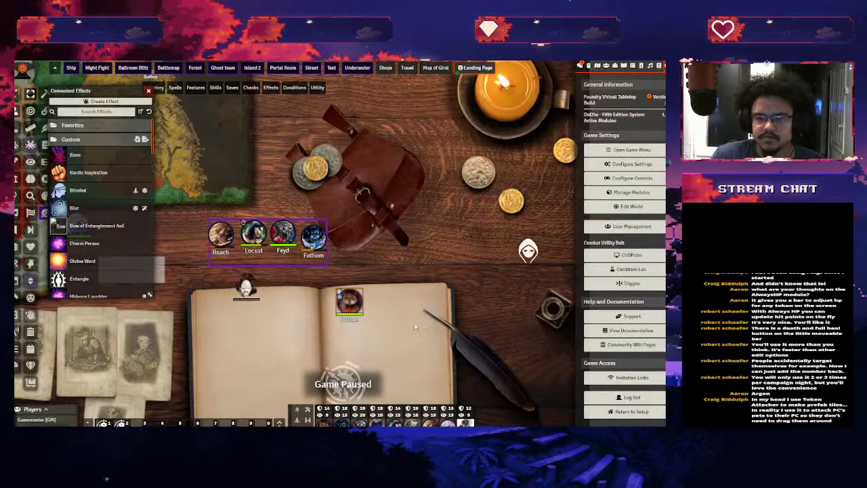
pyautogui.scroll(4, 413, 330)
pyautogui.scroll(3, 421, 364)
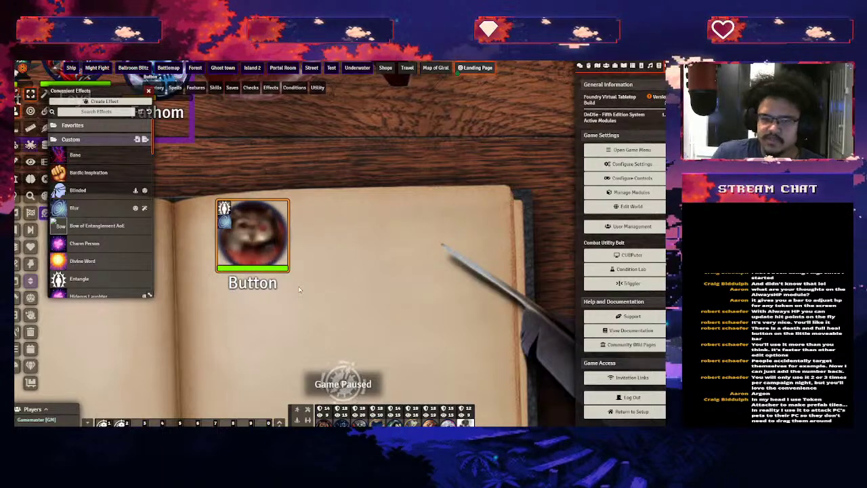
# Remove the Blur effect from Button's token and apply the Hold Person effect instead
pyautogui.rightClick(67, 210)
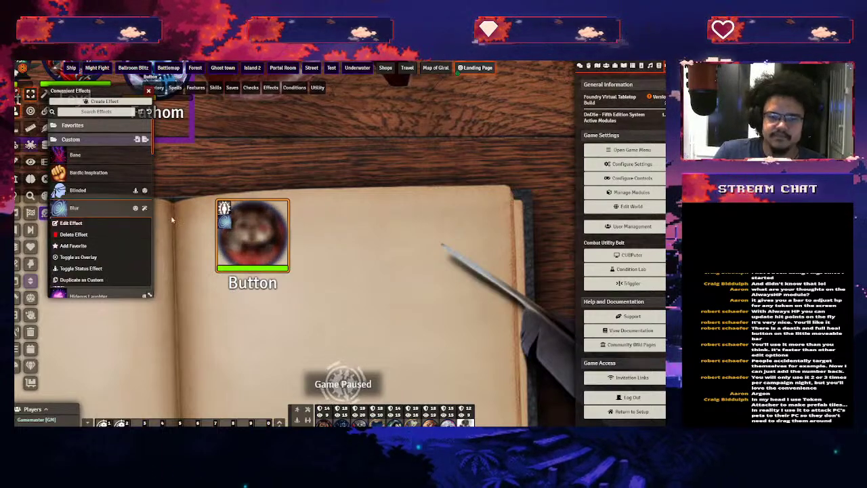
pyautogui.click(66, 212)
pyautogui.scroll(-3, 108, 211)
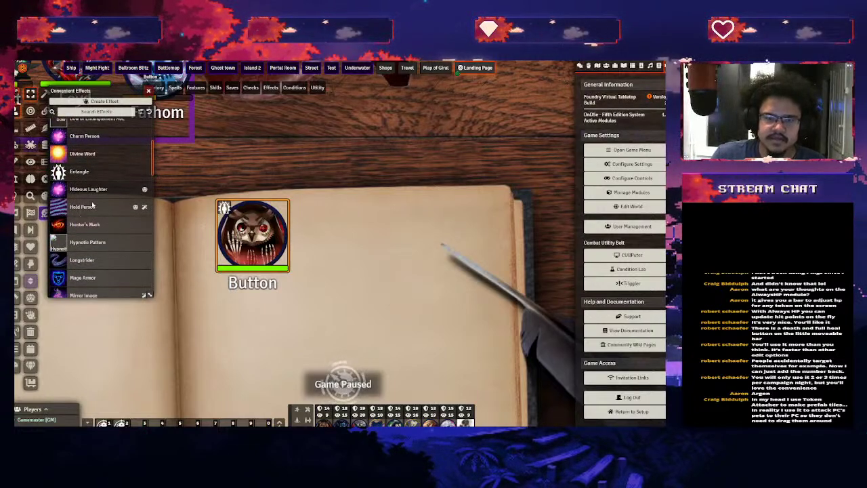
pyautogui.click(86, 212)
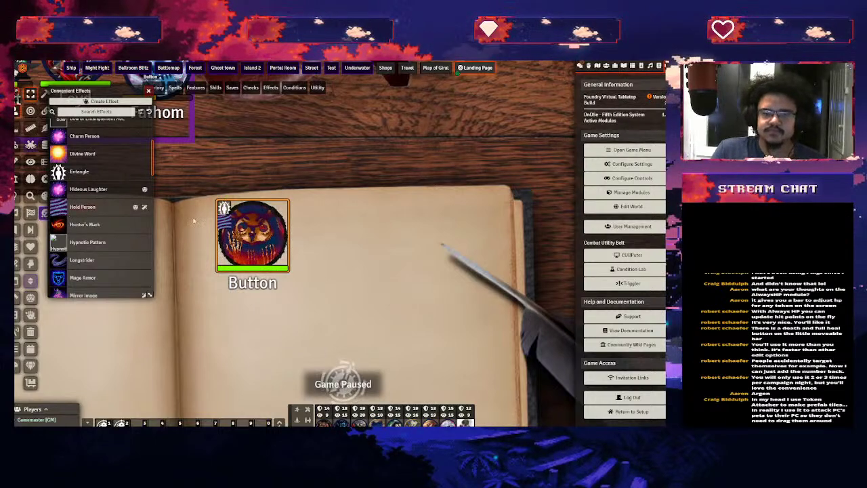
# Open the Hold Person effect's configuration, examine the macro.tokenMagic attribute and its effect value, and submit it without edits
pyautogui.rightClick(83, 210)
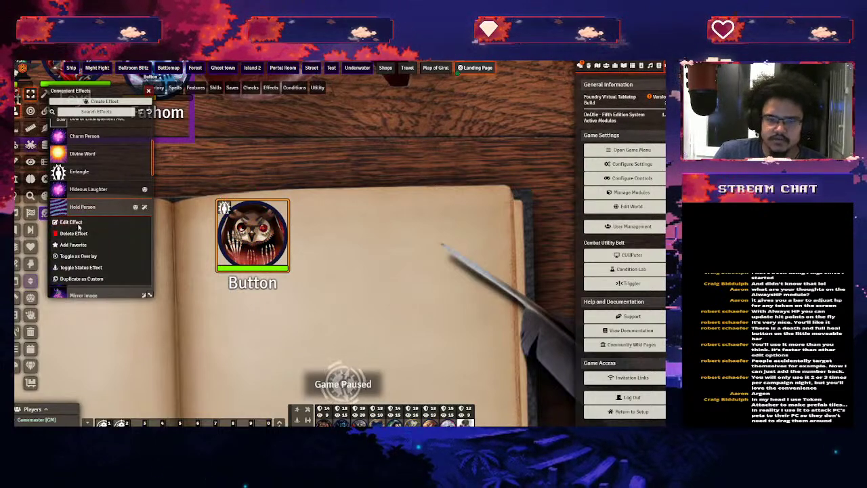
pyautogui.click(71, 223)
pyautogui.click(372, 235)
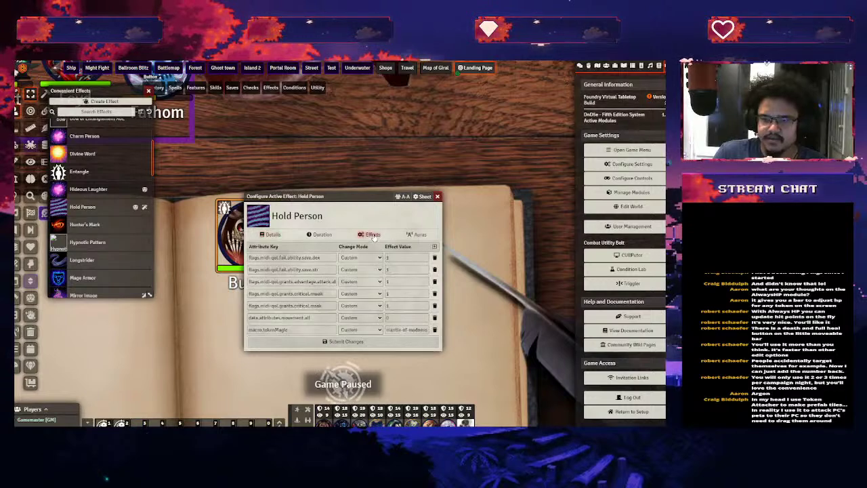
pyautogui.moveTo(304, 329); pyautogui.dragTo(241, 332)
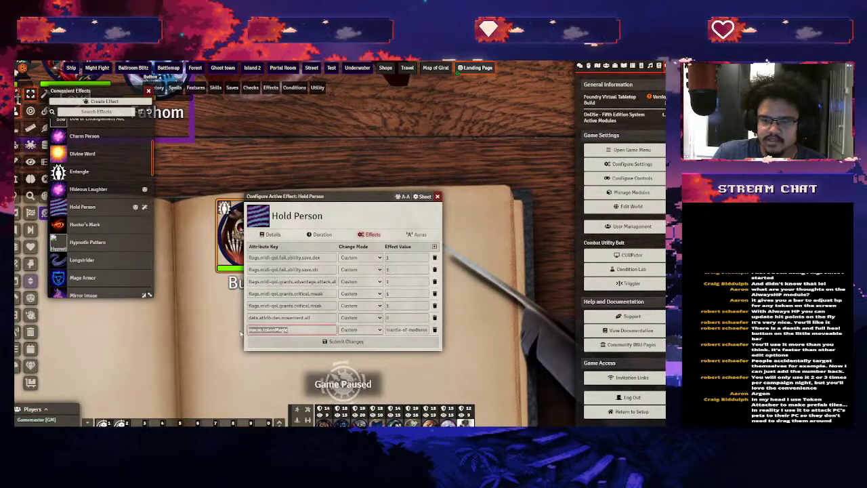
pyautogui.click(258, 330)
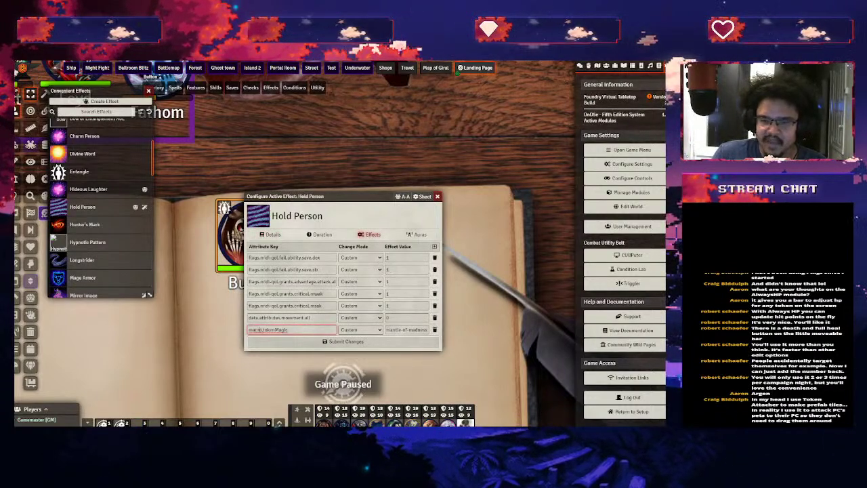
pyautogui.moveTo(391, 330); pyautogui.dragTo(457, 332)
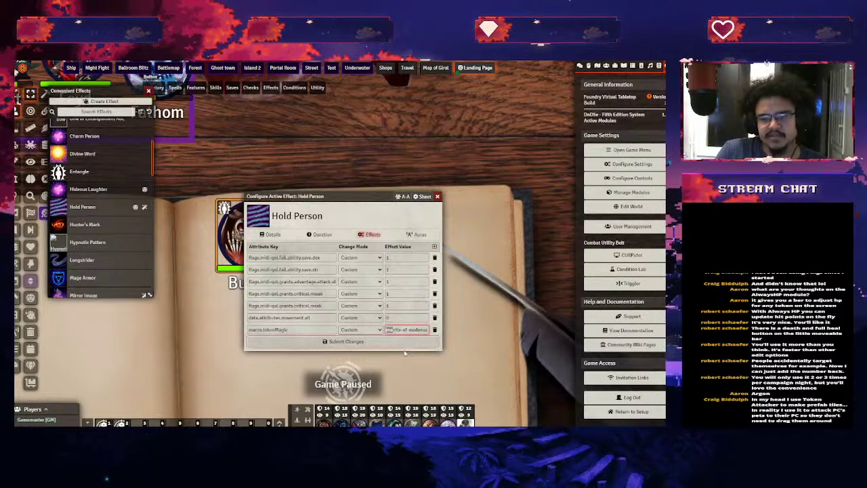
pyautogui.click(325, 341)
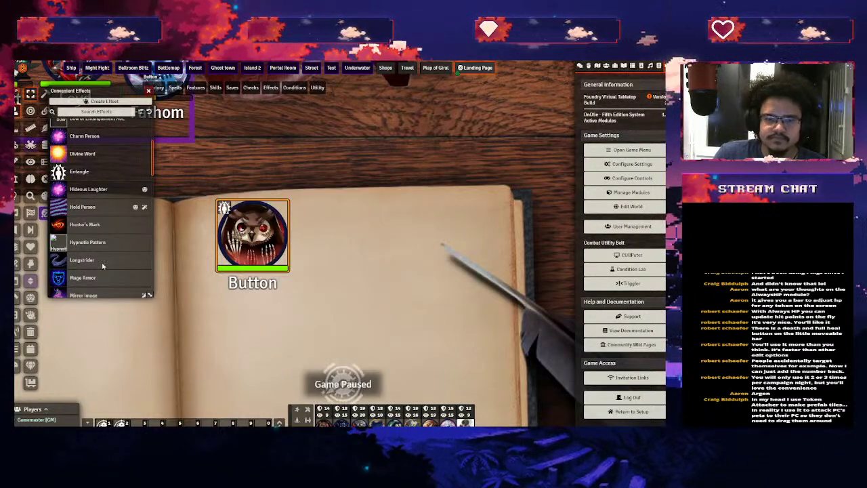
# Browse the custom effects to preview Mirror Image and Shield of Faith on Button's token
pyautogui.scroll(-3, 102, 264)
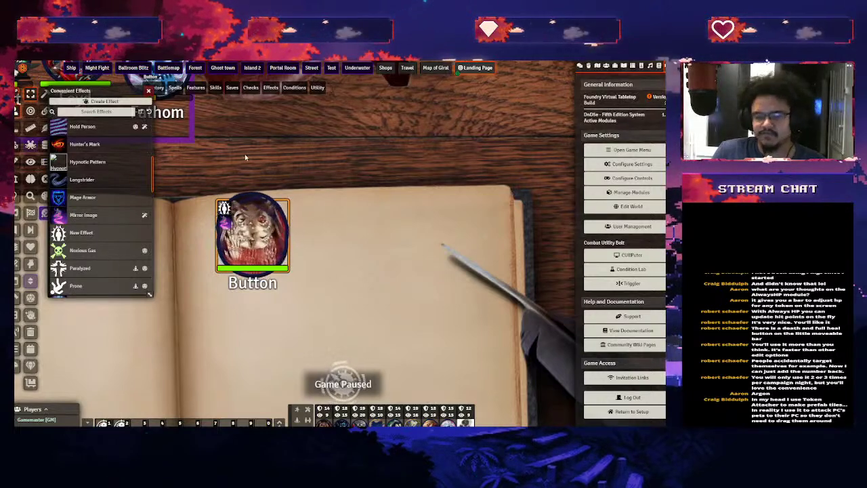
pyautogui.scroll(-3, 89, 215)
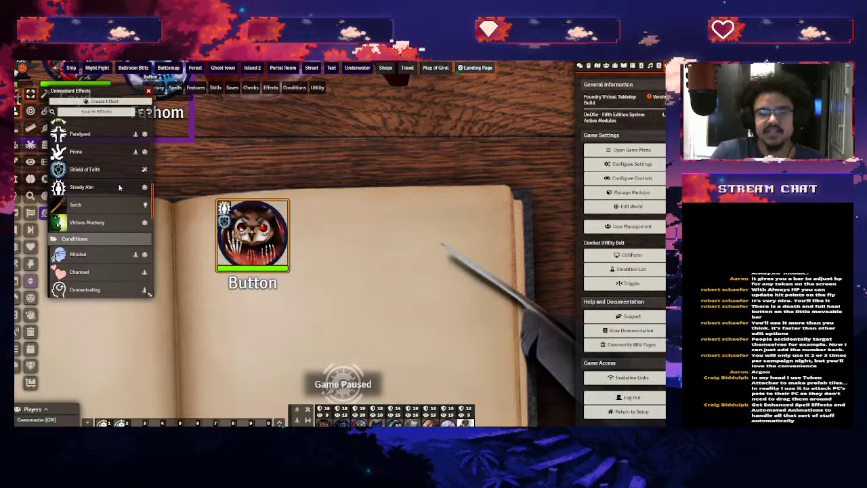
pyautogui.scroll(2, 101, 210)
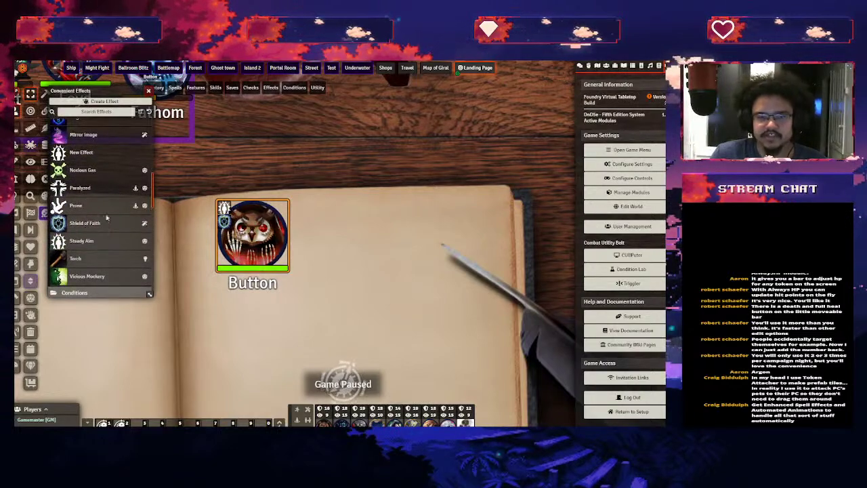
pyautogui.scroll(-5, 427, 236)
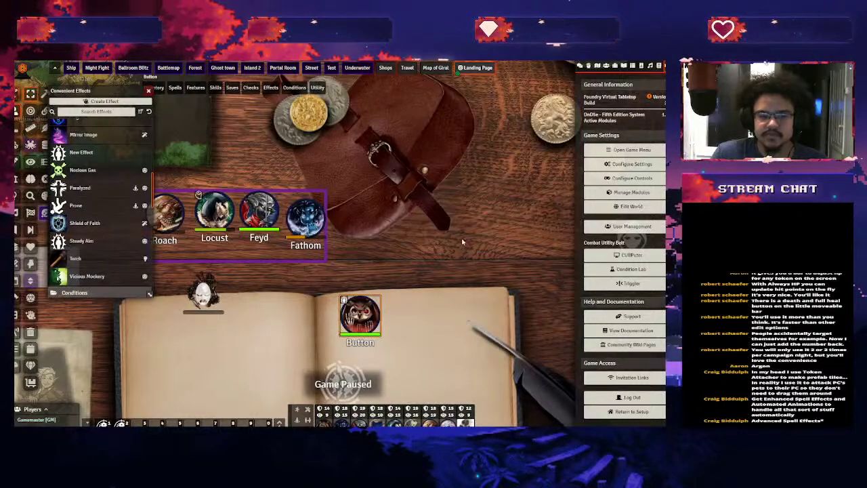
# Check the module settings list for the Advanced Spell Effects and Automated Animations modules, and close the settings
pyautogui.click(650, 65)
pyautogui.click(658, 65)
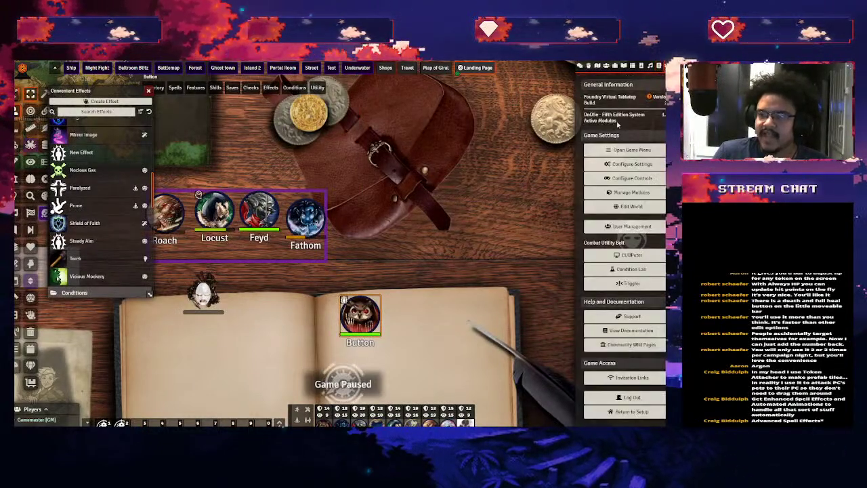
pyautogui.click(599, 168)
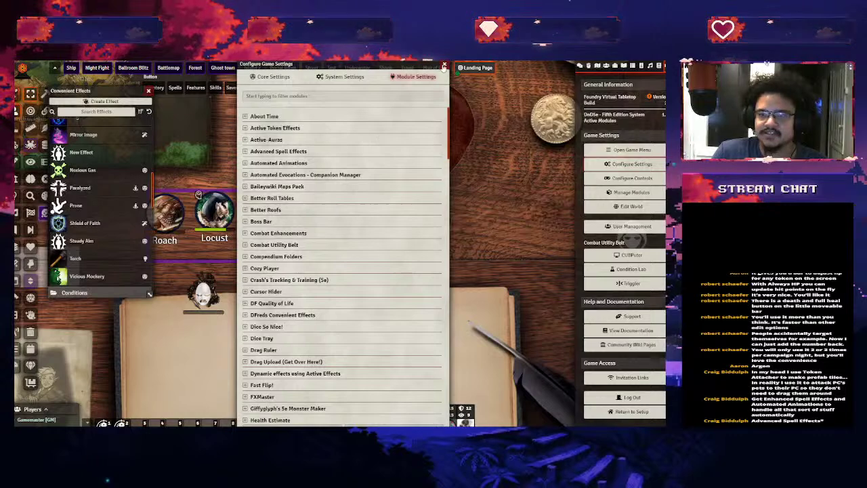
pyautogui.press('Escape')
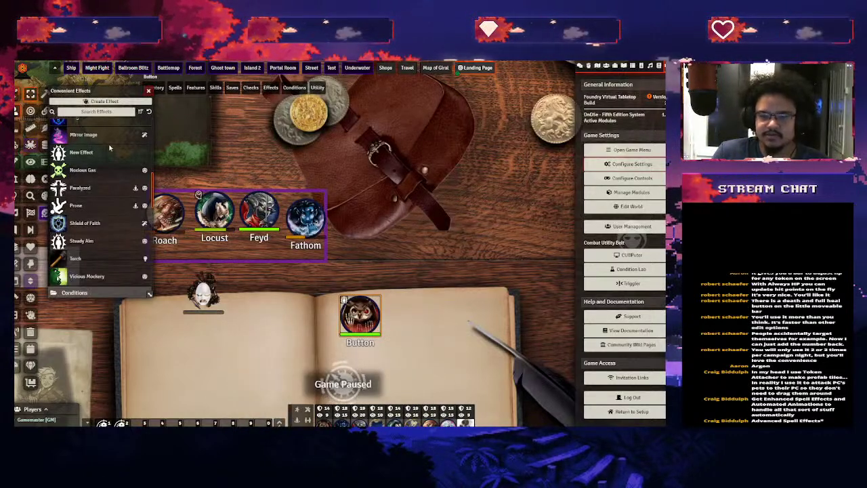
# Close the Convenient Effects list to clear the view of the party tokens
pyautogui.press('Left')
pyautogui.press('Down')
pyautogui.press('Right')
pyautogui.press('Up')
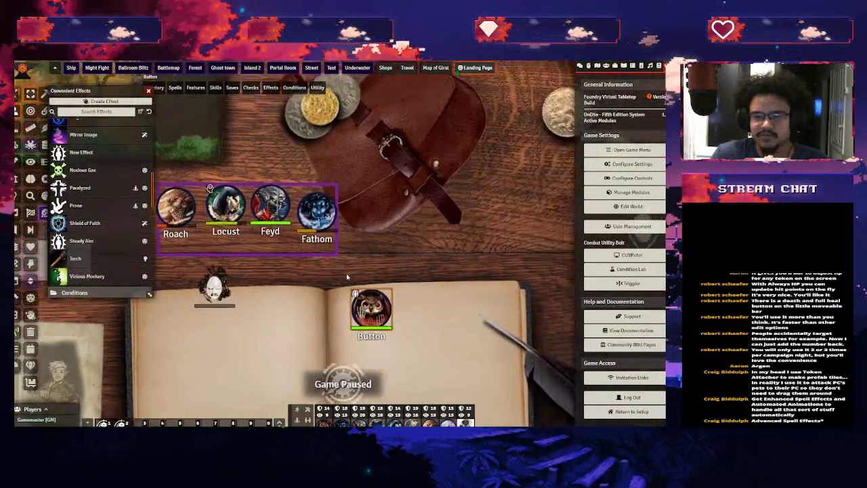
pyautogui.click(148, 91)
pyautogui.press('Right')
pyautogui.press('Down')
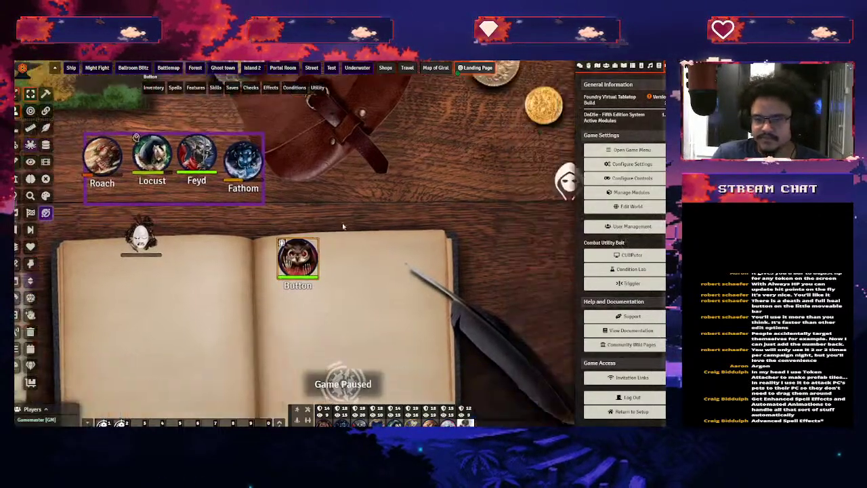
# Open Fathom's character sheet and filter the spellbook with "shiel" to find Shield of Faith
pyautogui.doubleClick(237, 154)
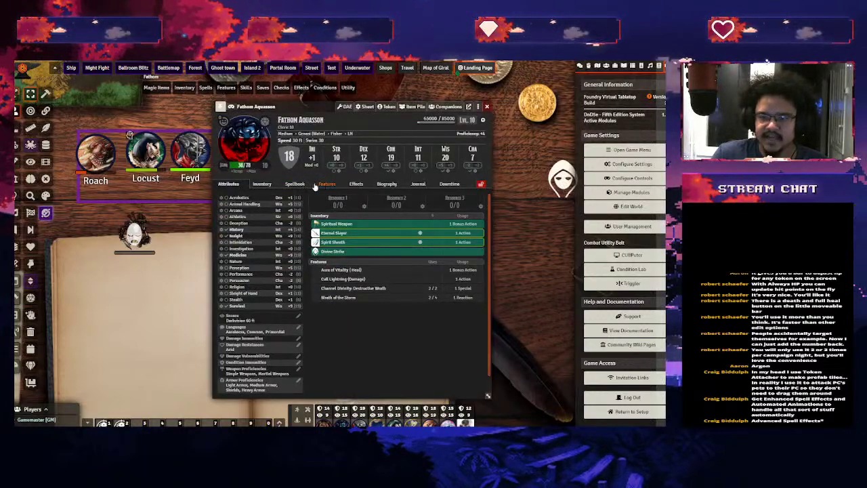
pyautogui.click(294, 184)
pyautogui.scroll(-5, 390, 306)
pyautogui.scroll(5, 390, 307)
pyautogui.scroll(-5, 390, 306)
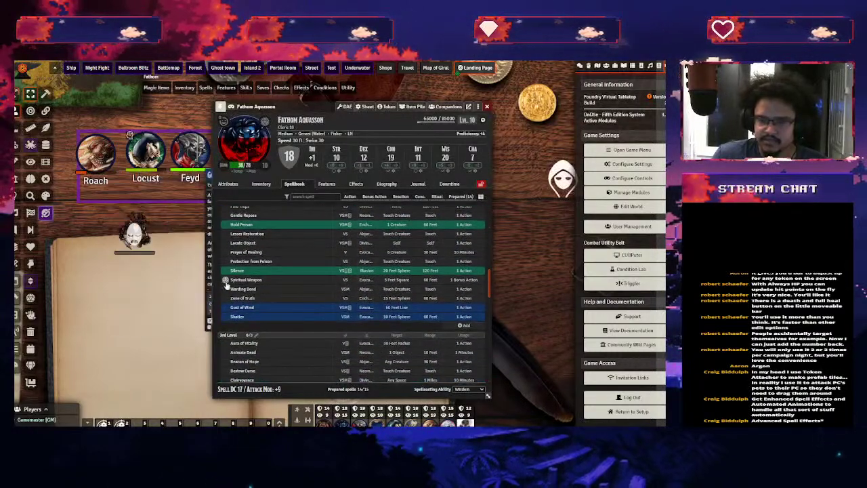
pyautogui.scroll(3, 269, 289)
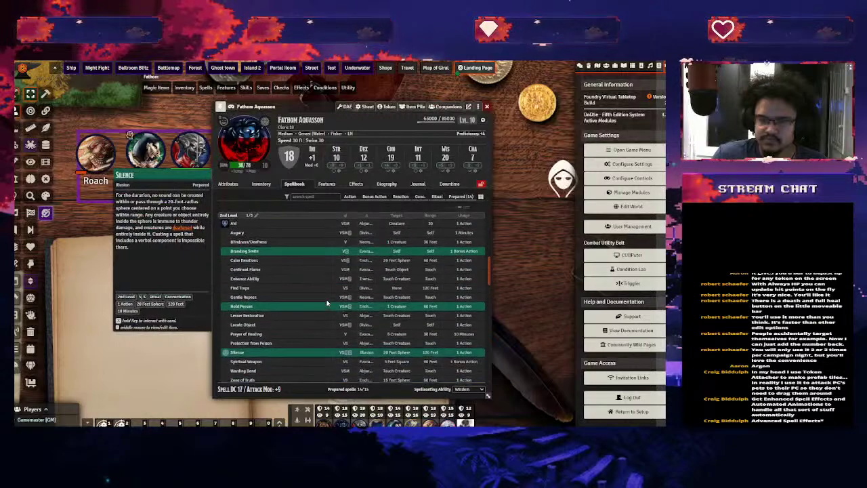
pyautogui.scroll(5, 327, 303)
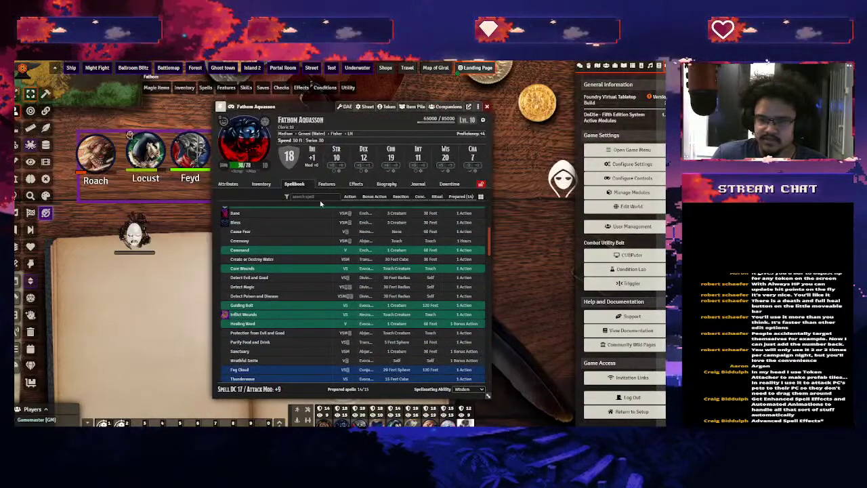
pyautogui.write('shiel')
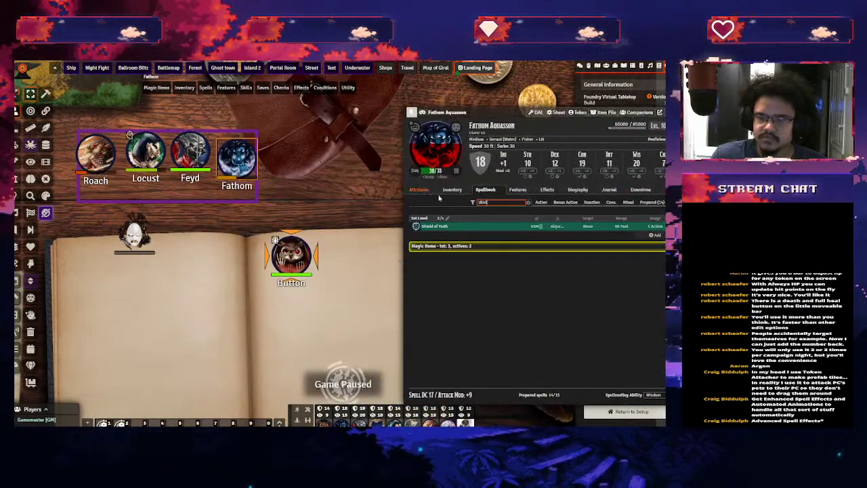
# Cast Shield of Faith at 1st level from Fathom's spellbook on Button's token and inspect the spell animation
pyautogui.click(417, 227)
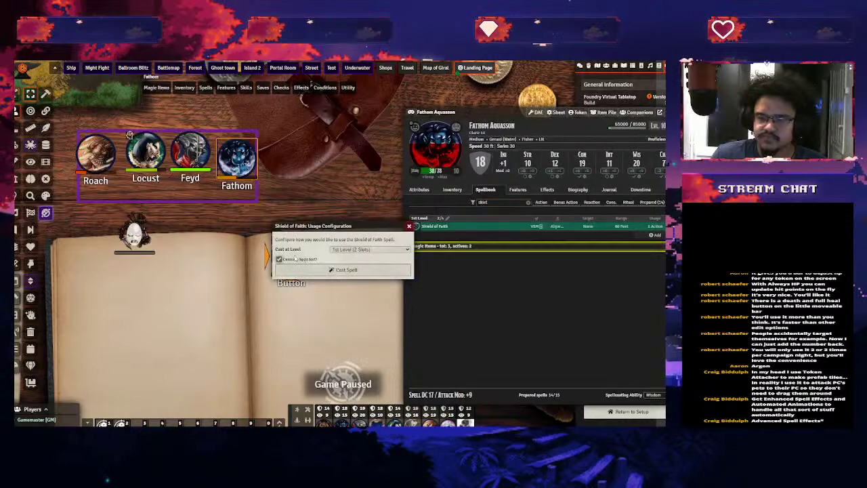
pyautogui.click(343, 270)
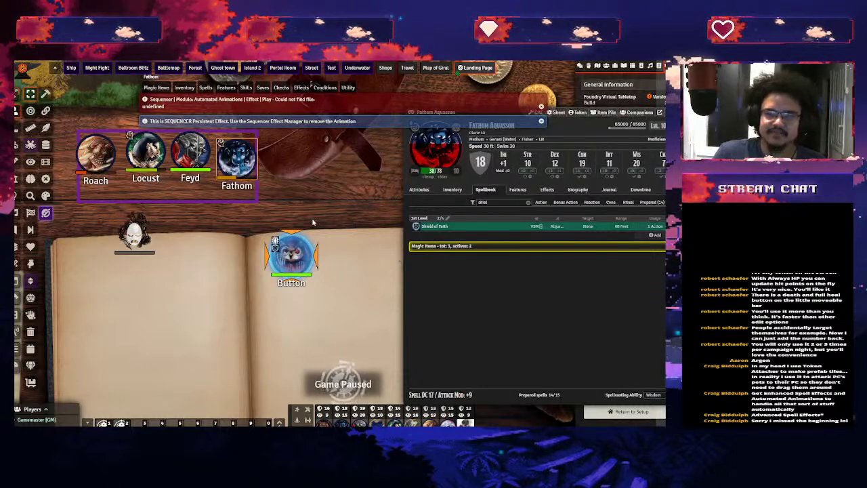
pyautogui.scroll(2, 311, 218)
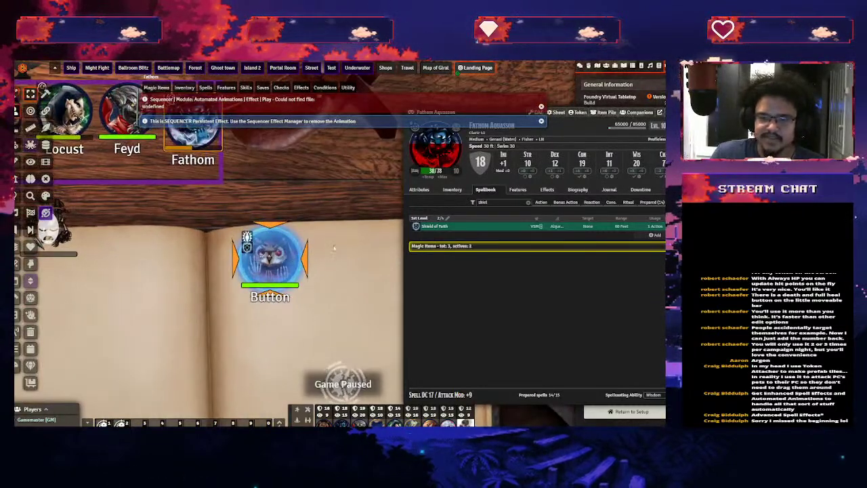
pyautogui.scroll(-2, 366, 264)
# Remove the active spell status from Fathom's token to end Shield of Faith on Button, and close Fathom's sheet
pyautogui.rightClick(232, 154)
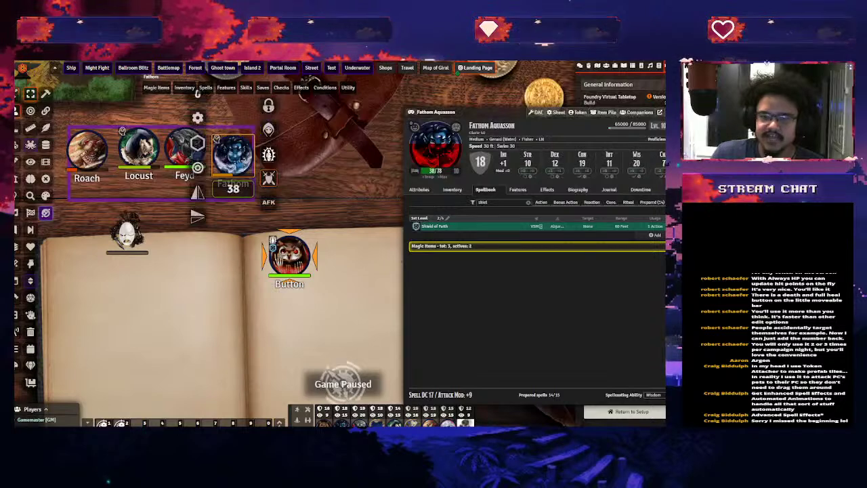
pyautogui.click(269, 155)
pyautogui.click(309, 120)
pyautogui.click(325, 230)
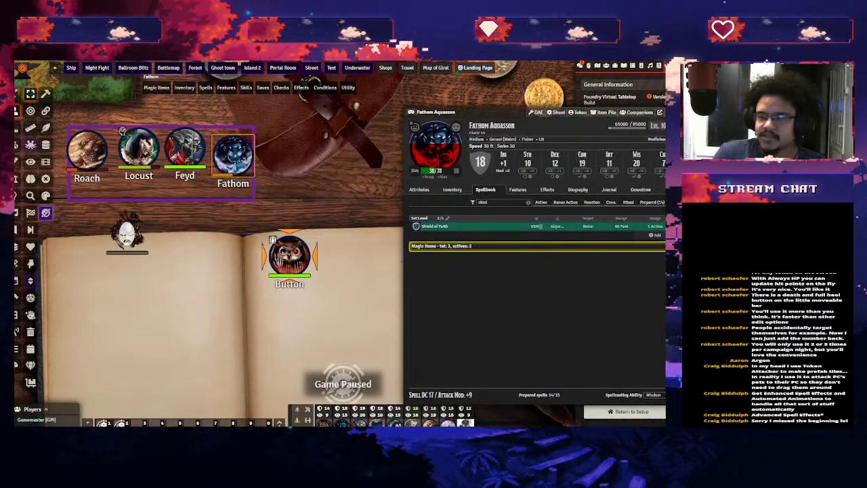
pyautogui.moveTo(502, 111); pyautogui.dragTo(261, 111)
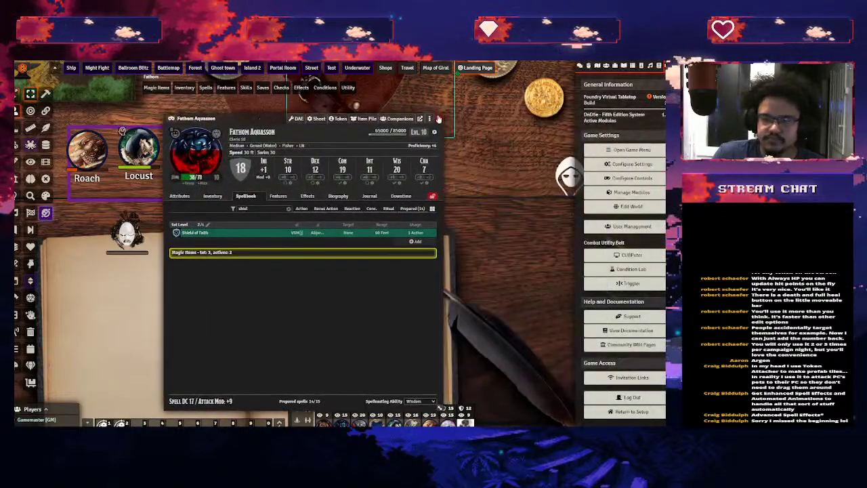
pyautogui.click(442, 112)
pyautogui.scroll(-5, 379, 196)
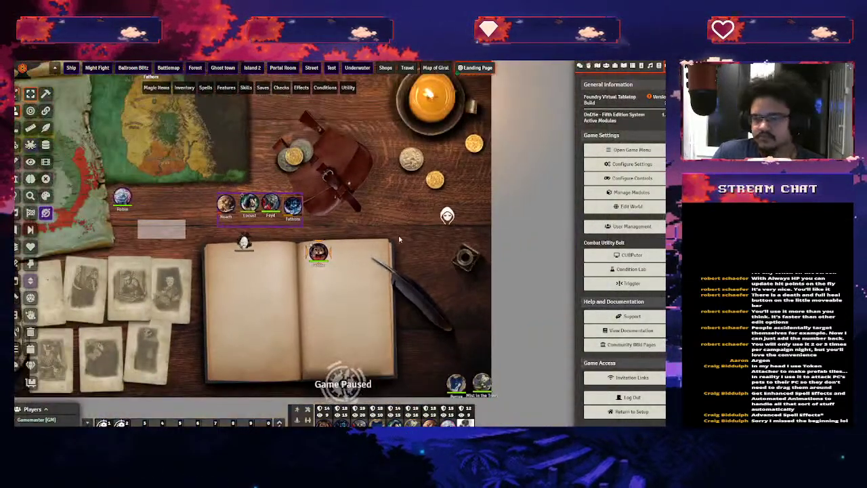
pyautogui.scroll(4, 399, 235)
pyautogui.moveTo(390, 251); pyautogui.dragTo(363, 285)
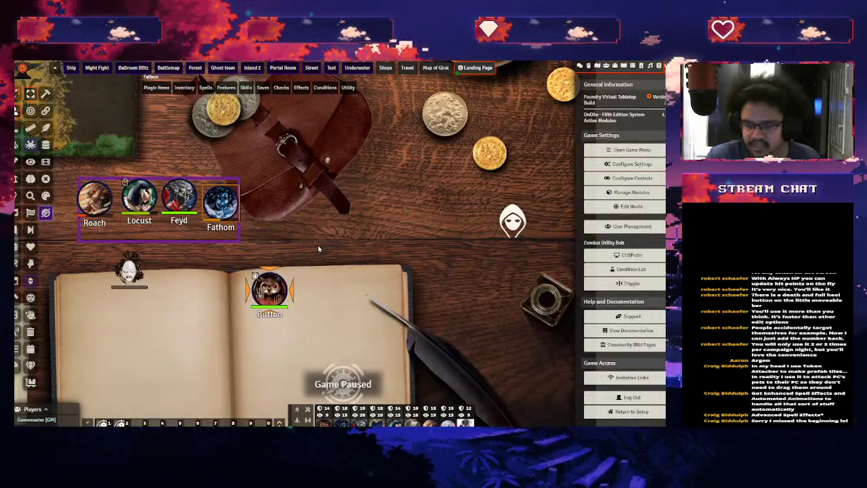
# Examine the Token Magic FX and Trigger Happy options in the module settings, and close the settings
pyautogui.click(625, 164)
pyautogui.scroll(-20, 318, 317)
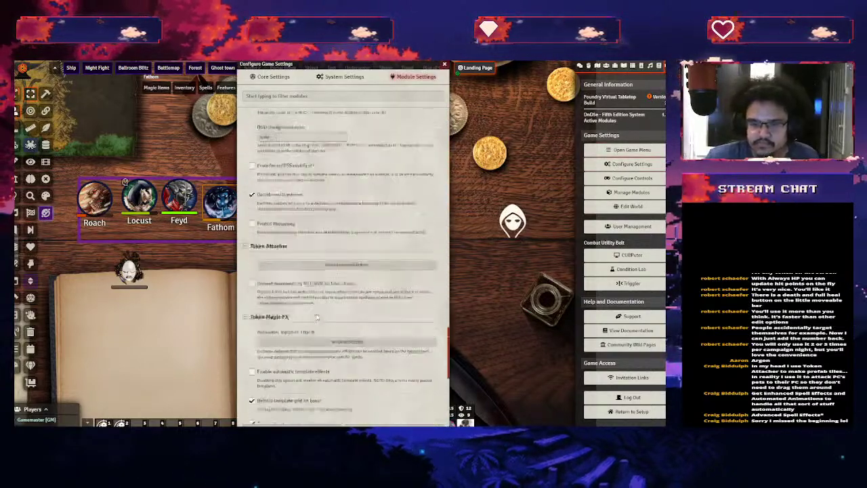
pyautogui.click(253, 387)
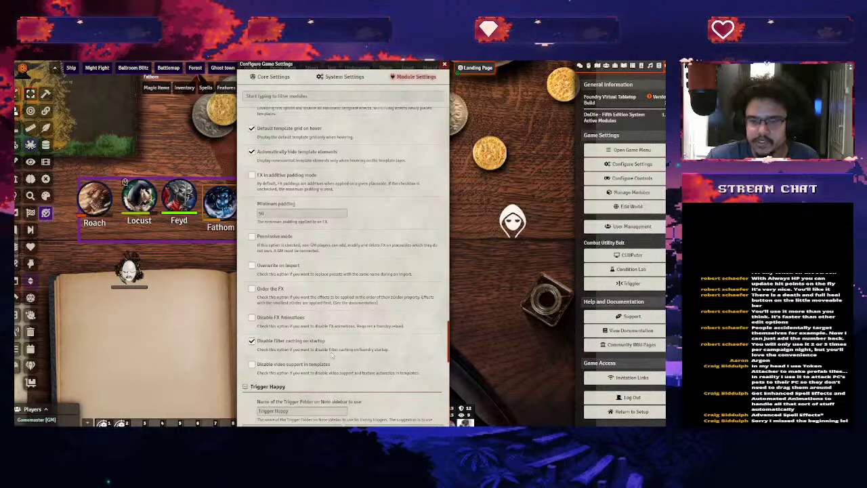
pyautogui.scroll(-5, 372, 313)
pyautogui.scroll(3, 373, 313)
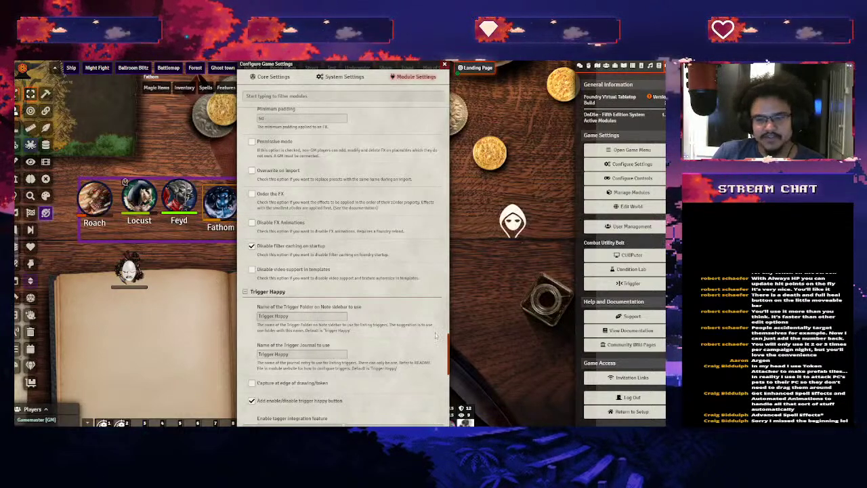
pyautogui.scroll(-2, 474, 237)
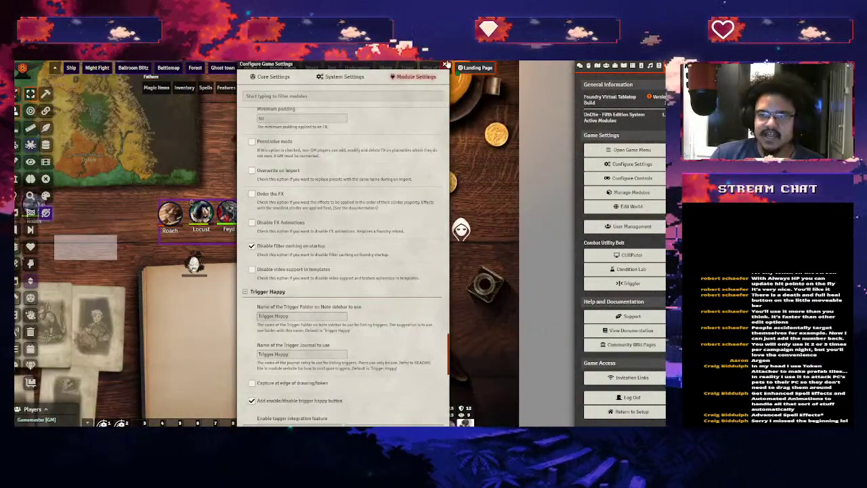
pyautogui.click(446, 65)
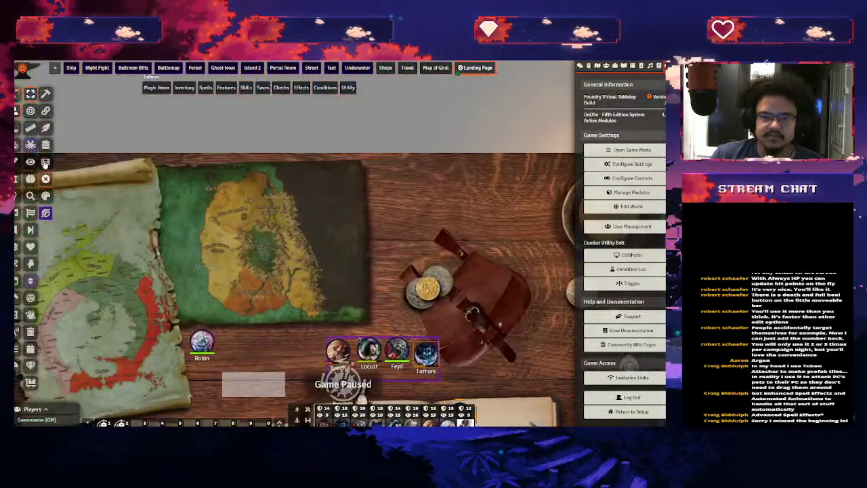
# Follow the landing page's map trigger to the Map of Giral scene and return to the Landing Page
pyautogui.click(46, 164)
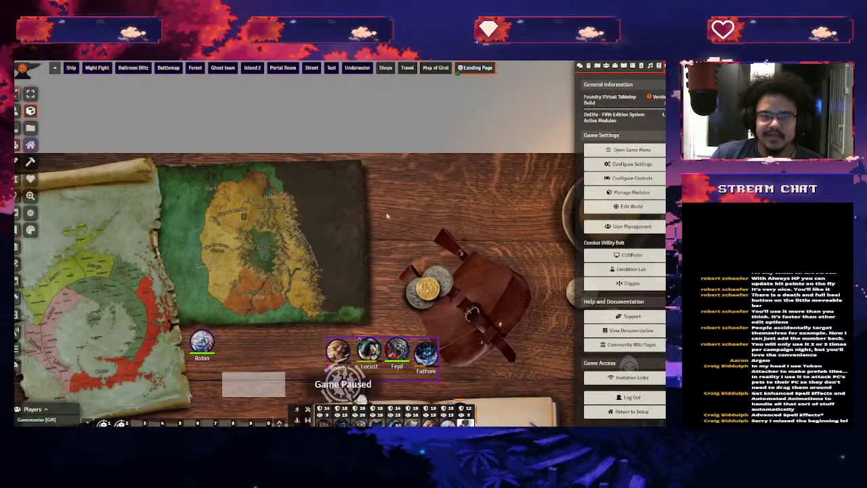
pyautogui.click(362, 209)
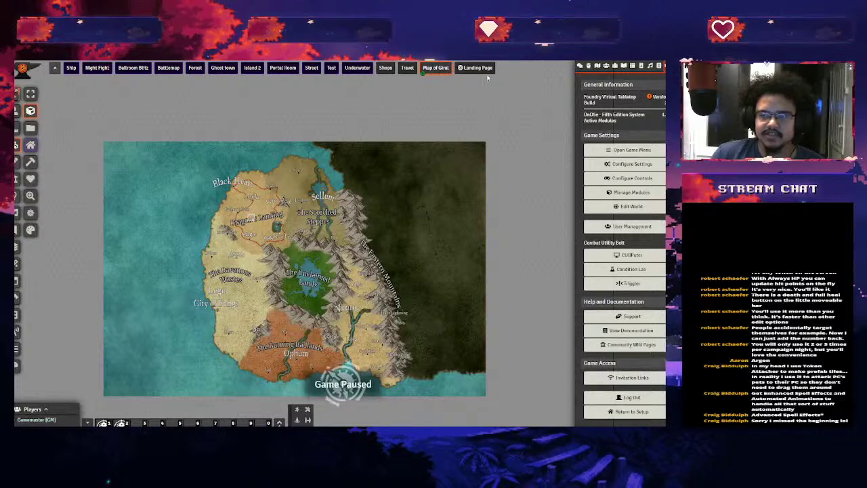
pyautogui.click(477, 68)
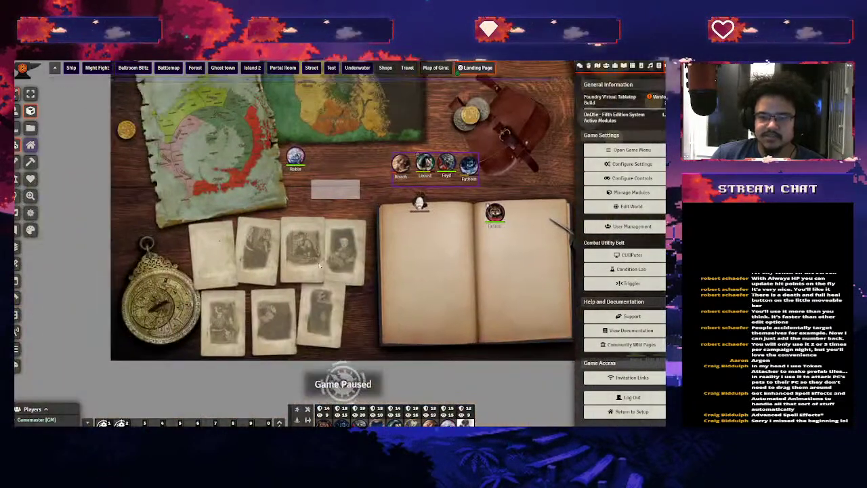
# Open the Ikerya and Robin character sheets through the landing page's triggers, closing each one after viewing
pyautogui.doubleClick(306, 244)
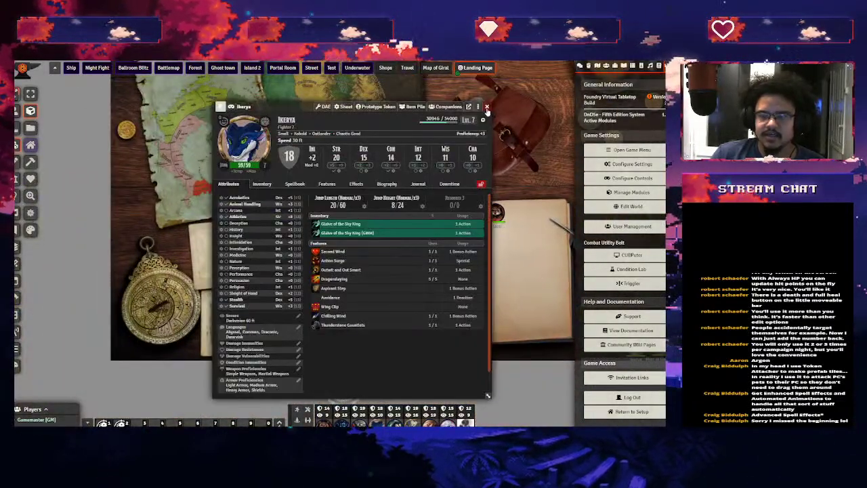
pyautogui.press('Escape')
pyautogui.doubleClick(309, 216)
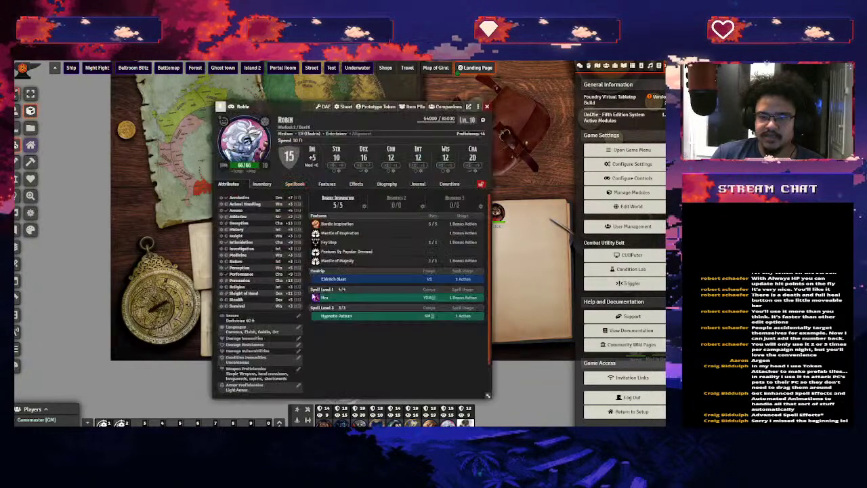
pyautogui.click(488, 108)
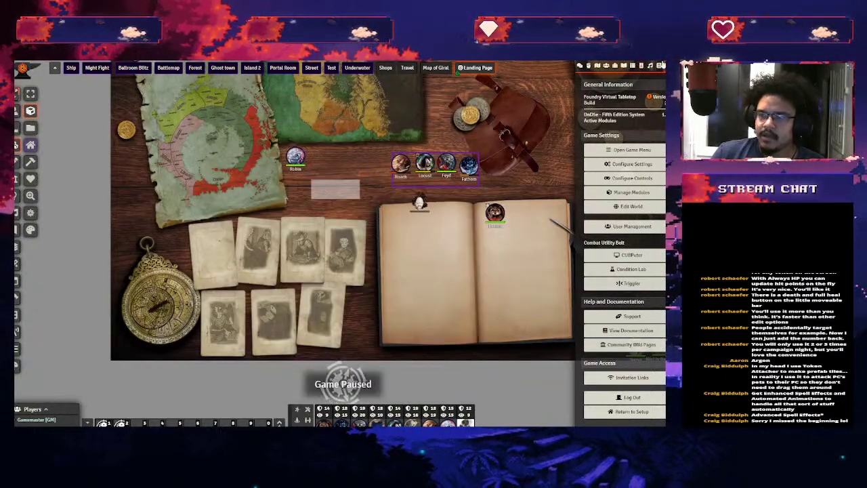
# Open the Triggers journal in the Trigger Happy folder, examine its click trigger entries, and collapse the journal window
pyautogui.click(627, 66)
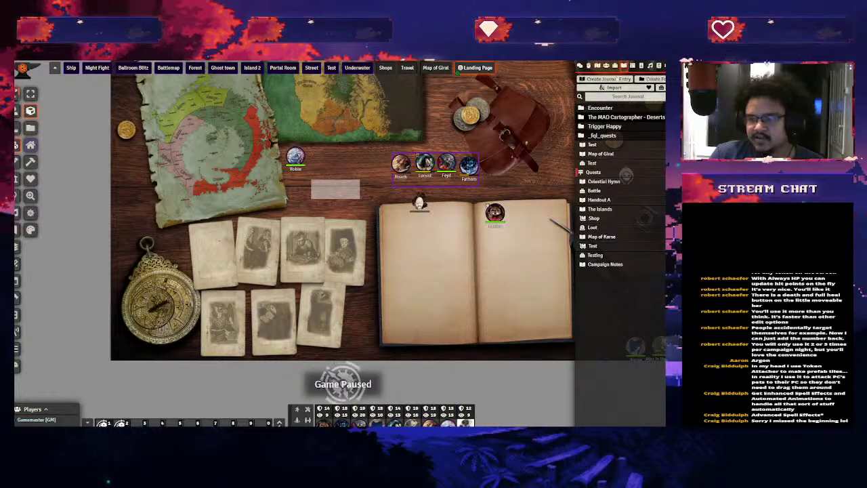
pyautogui.click(609, 127)
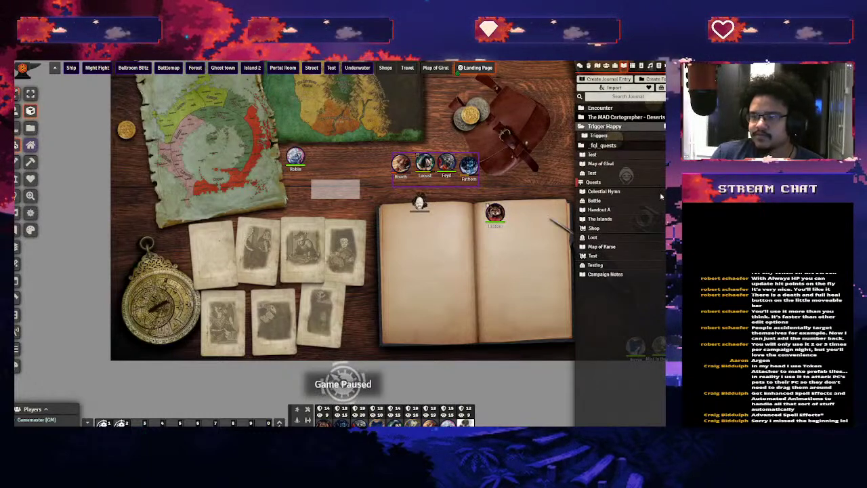
pyautogui.click(600, 136)
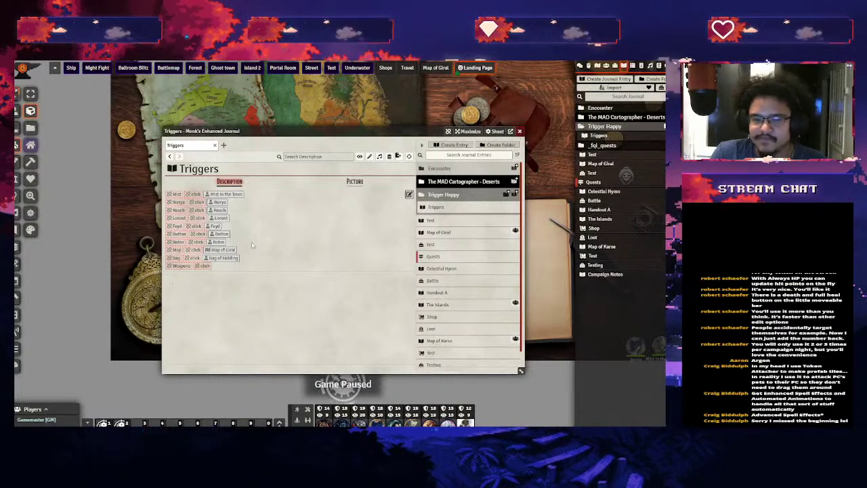
pyautogui.doubleClick(487, 130)
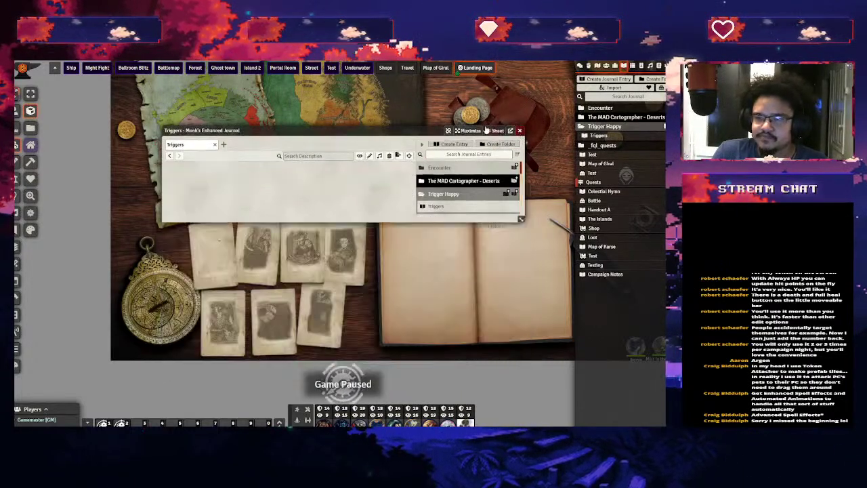
# Open the Bag of Holding sheet through its landing page trigger, view its inventory, and close it
pyautogui.doubleClick(496, 212)
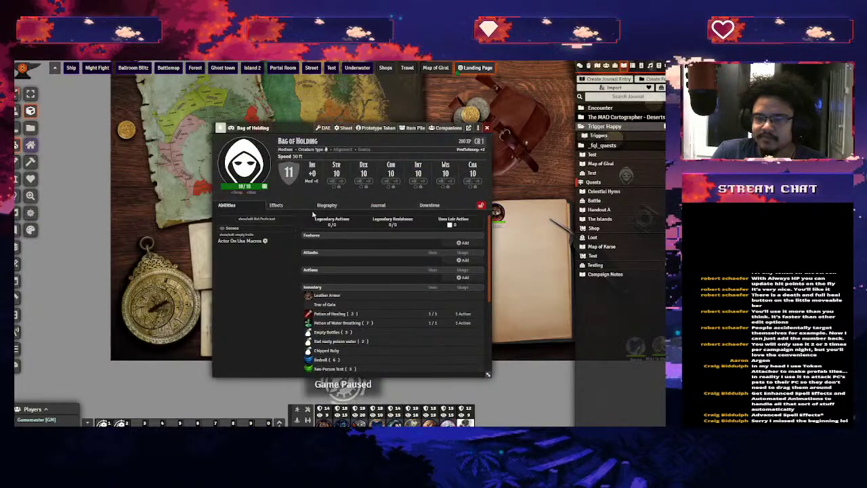
pyautogui.click(486, 128)
pyautogui.scroll(4, 371, 245)
pyautogui.moveTo(371, 245); pyautogui.dragTo(363, 257)
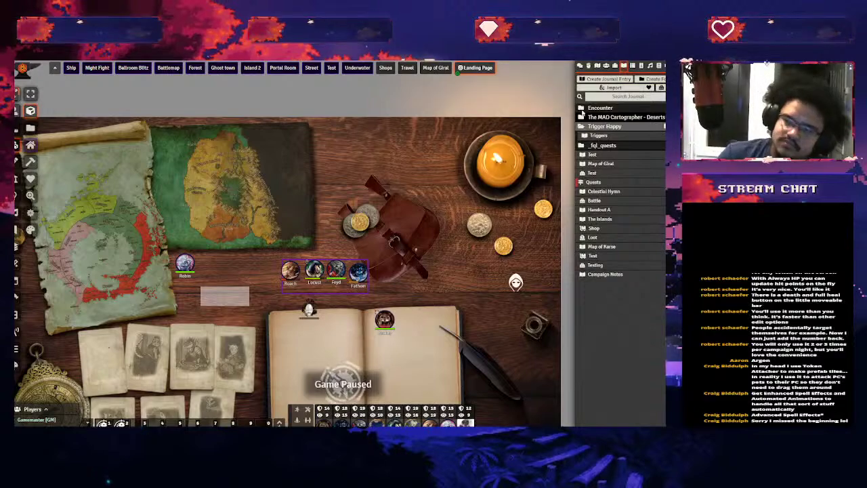
# In the module settings, collapse the Trigger Happy section and expand Wall Height to examine its options
pyautogui.click(661, 65)
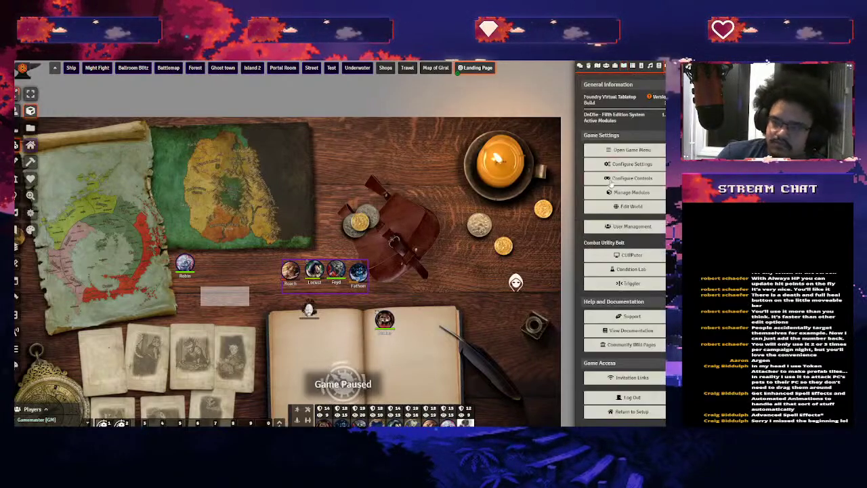
pyautogui.click(627, 164)
pyautogui.scroll(-10, 297, 309)
pyautogui.scroll(-20, 297, 309)
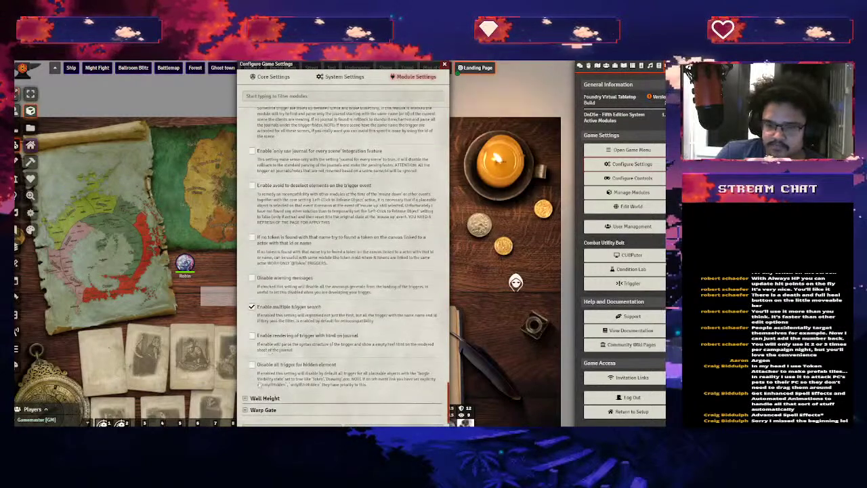
pyautogui.scroll(10, 265, 314)
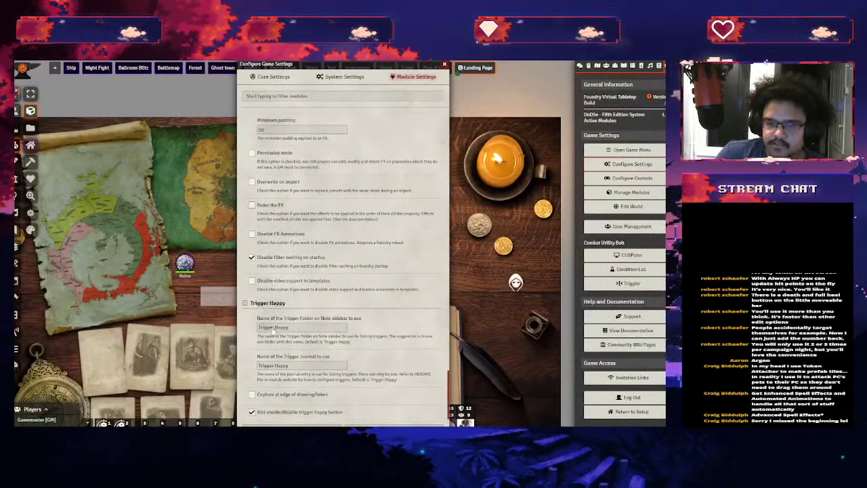
pyautogui.click(268, 303)
pyautogui.click(266, 399)
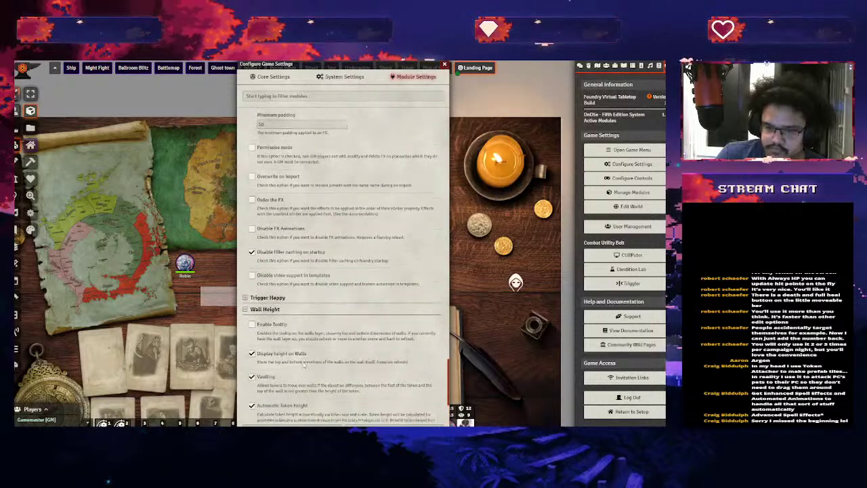
pyautogui.scroll(-3, 359, 269)
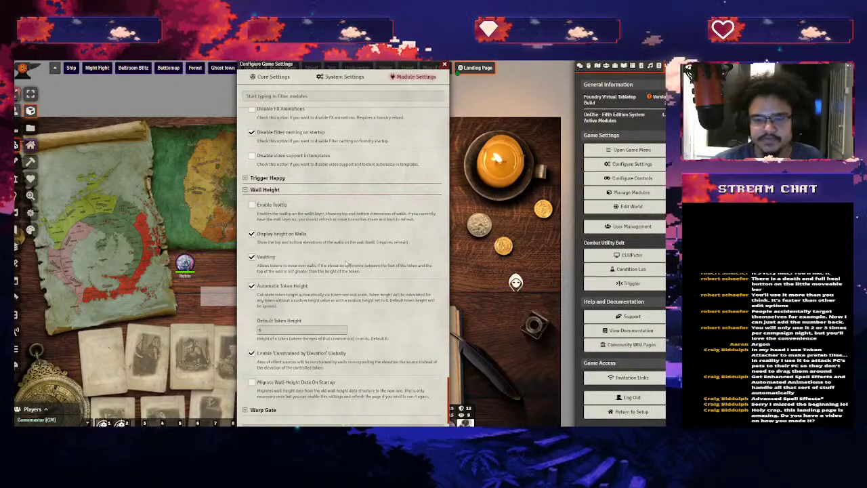
# Close the module settings and look over the landing page's maps, portrait cards, coin pouch and open book
pyautogui.click(444, 66)
pyautogui.scroll(-3, 439, 270)
pyautogui.scroll(5, 439, 270)
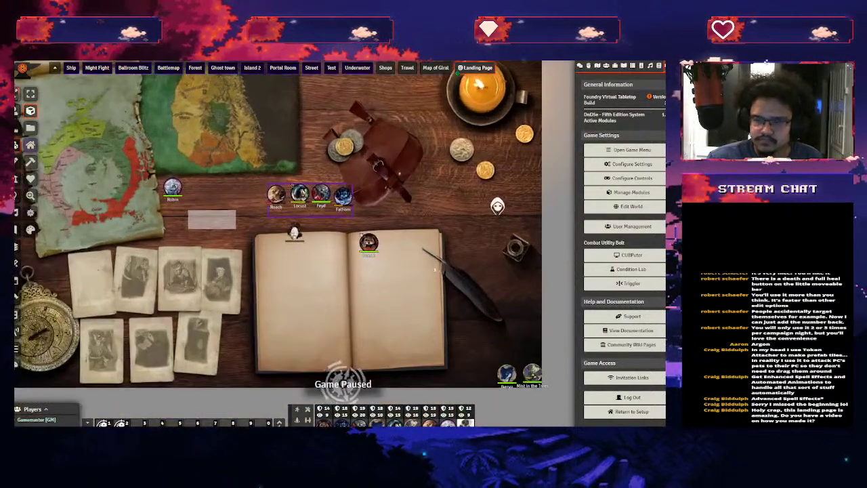
pyautogui.press('Up')
pyautogui.press('Left')
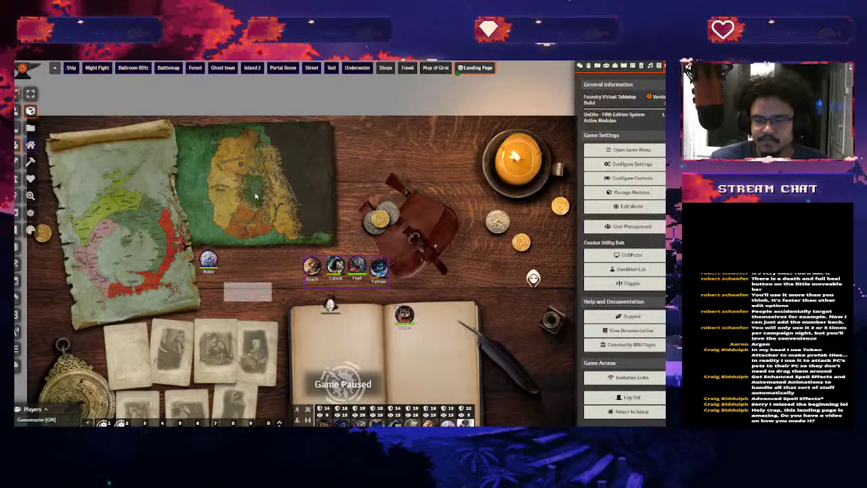
pyautogui.scroll(-2, 256, 196)
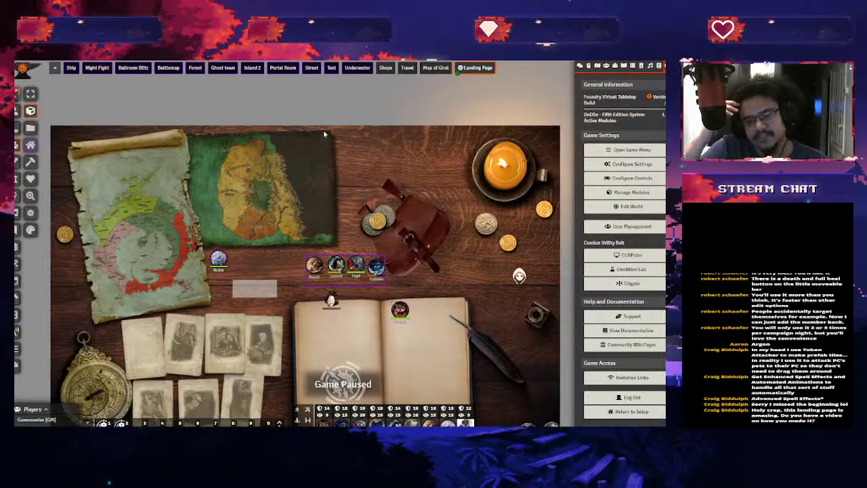
pyautogui.scroll(4, 323, 133)
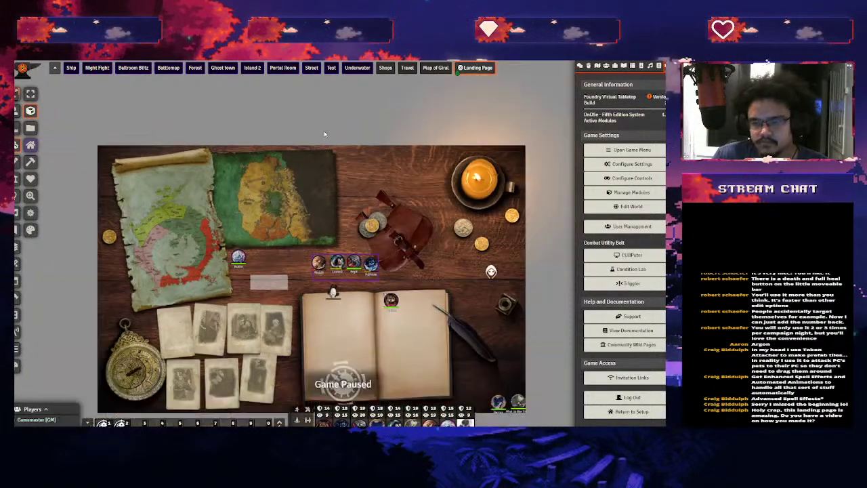
pyautogui.scroll(-4, 439, 163)
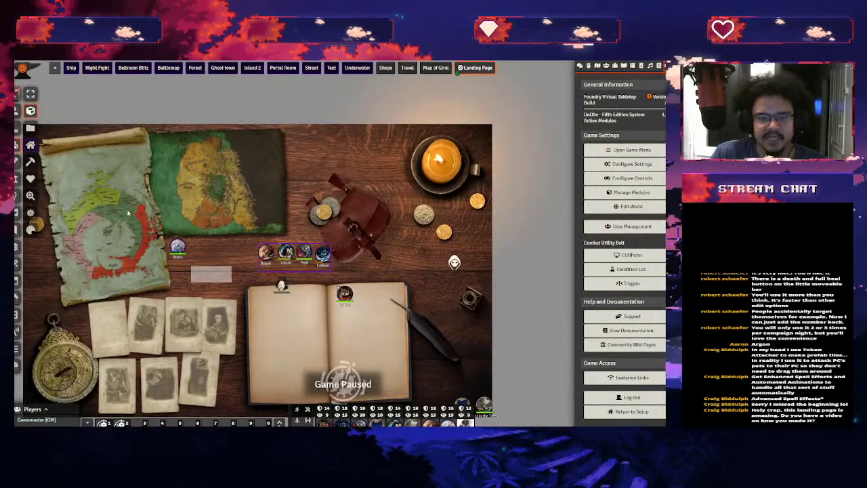
pyautogui.scroll(5, 341, 255)
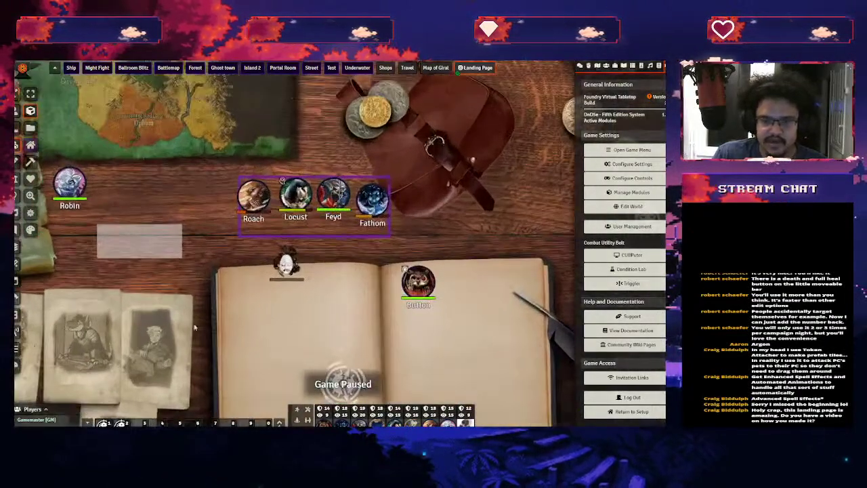
pyautogui.press('Left')
pyautogui.press('Down')
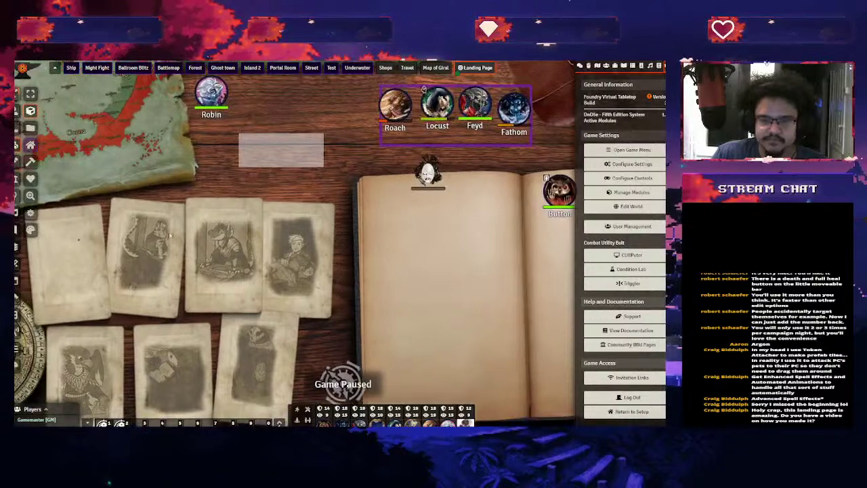
pyautogui.press('Left')
pyautogui.press('Down')
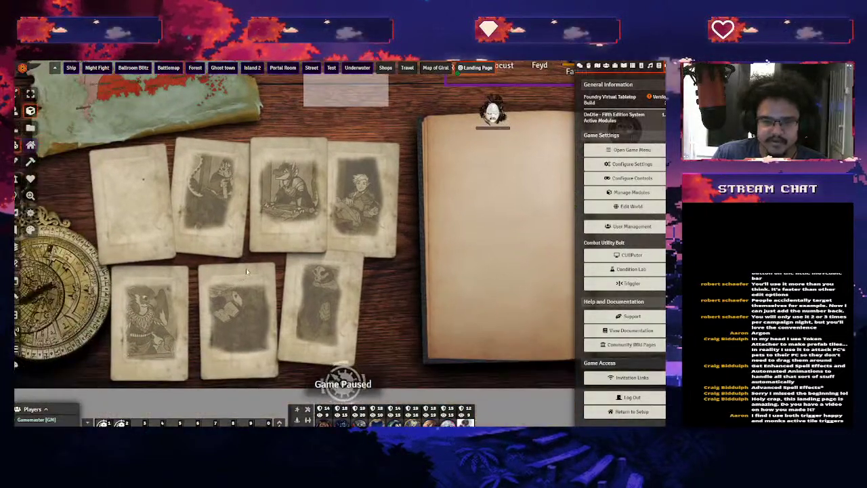
pyautogui.scroll(-3, 247, 271)
pyautogui.scroll(2, 204, 299)
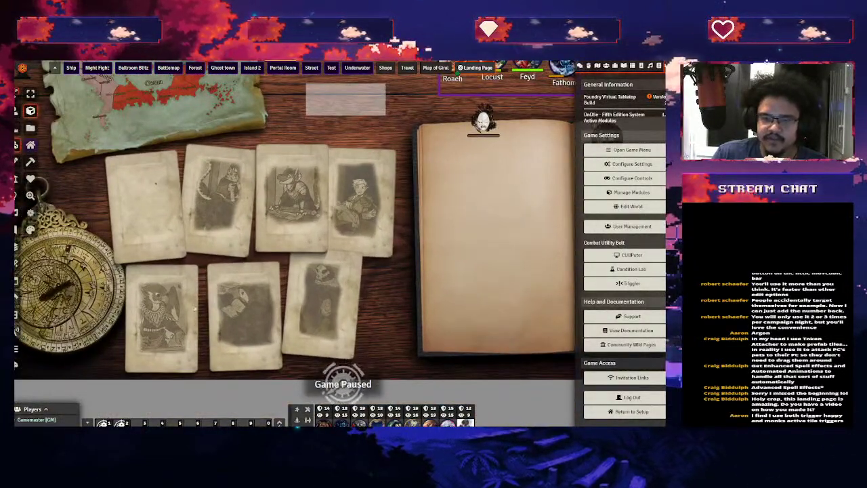
pyautogui.press('Up')
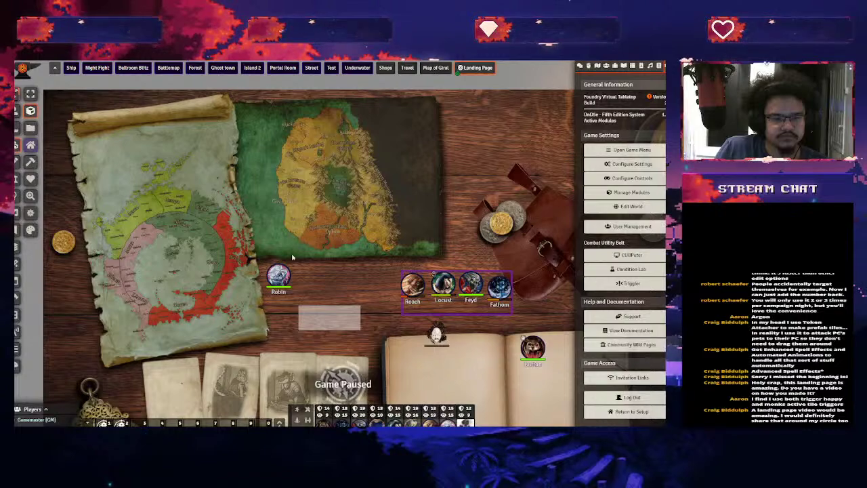
pyautogui.scroll(-4, 299, 234)
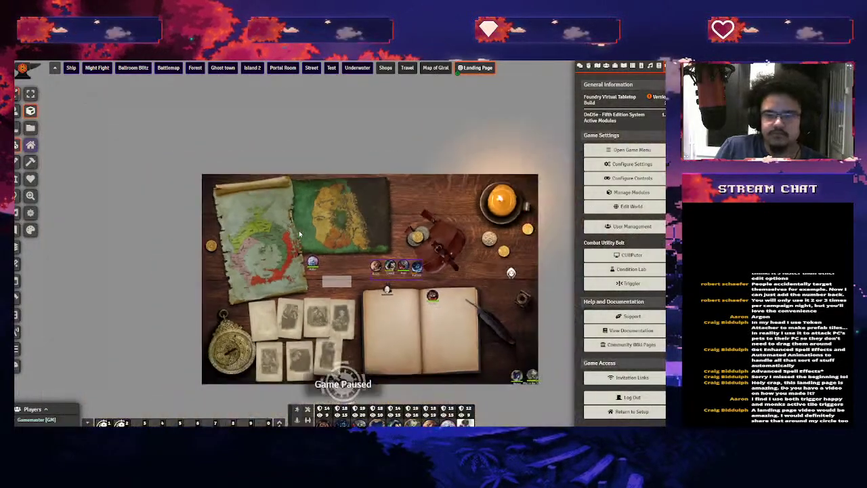
pyautogui.scroll(6, 393, 198)
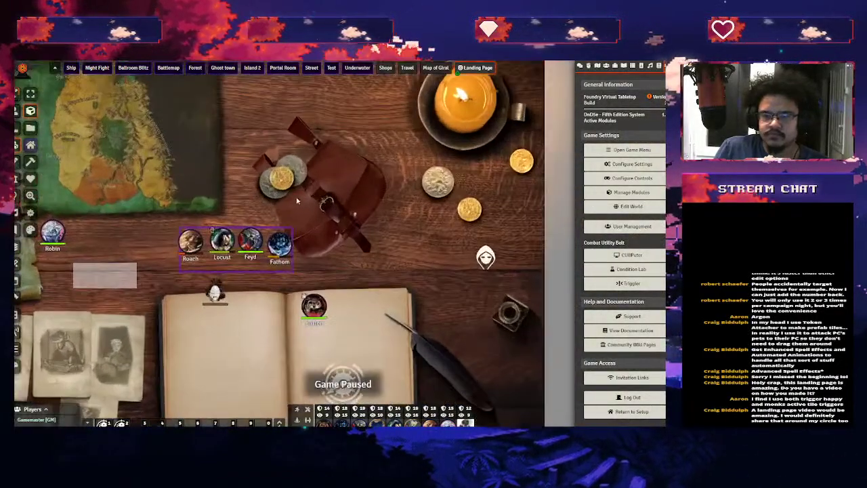
pyautogui.scroll(-3, 389, 155)
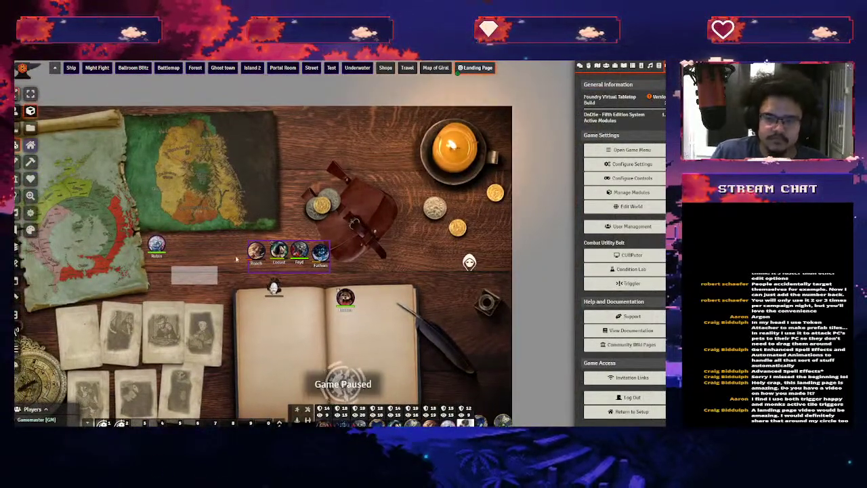
pyautogui.scroll(2, 213, 279)
pyautogui.scroll(-3, 184, 281)
pyautogui.scroll(2, 134, 232)
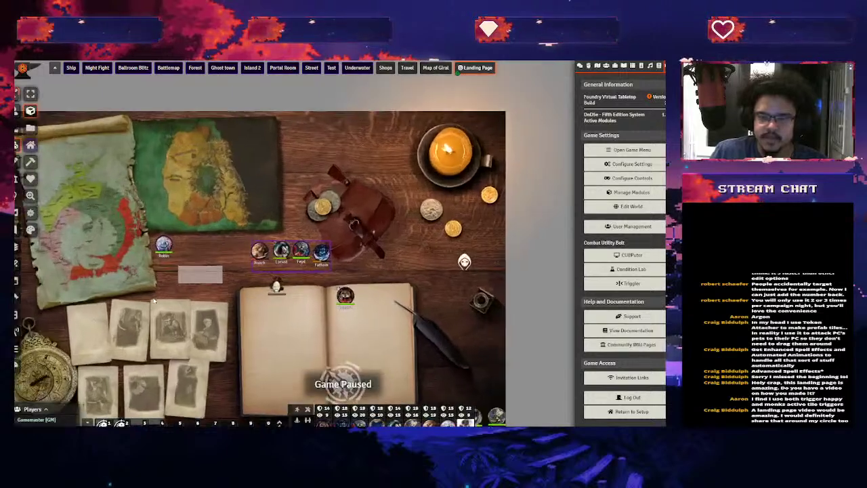
# Open the Map of Giral scene through its trigger on the landing page's green map, and return to the Landing Page scene
pyautogui.press('Left')
pyautogui.press('Down')
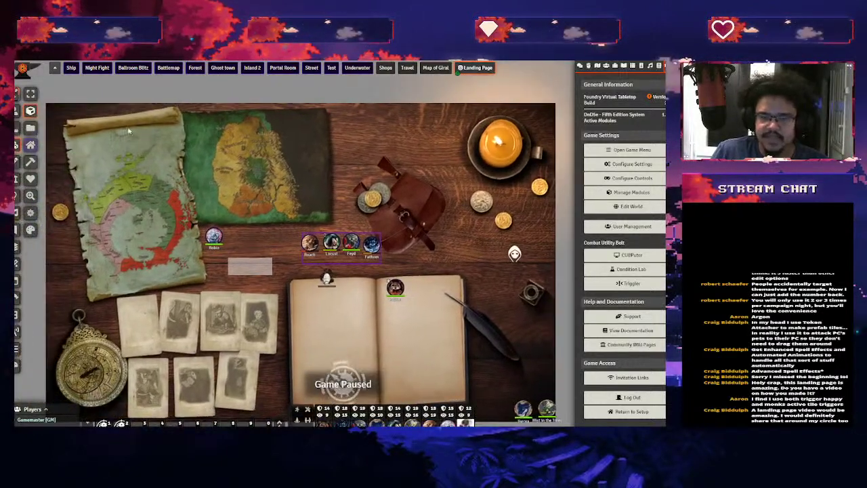
pyautogui.press('Left')
pyautogui.press('Down')
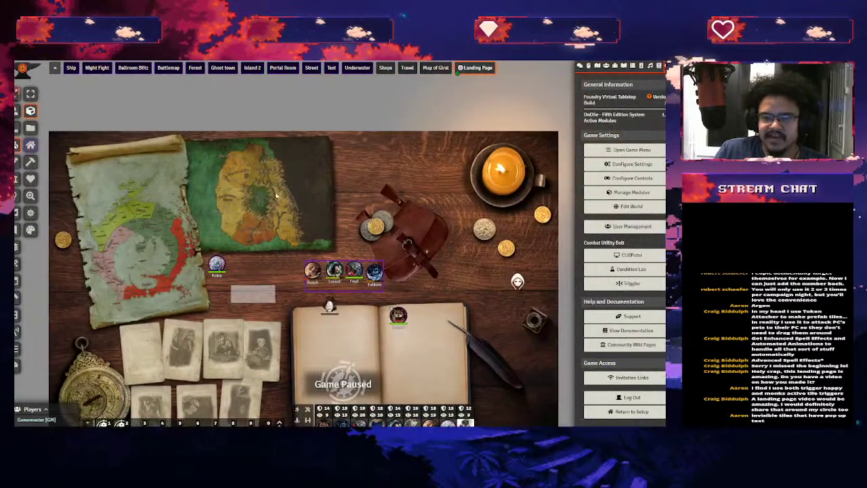
pyautogui.click(264, 217)
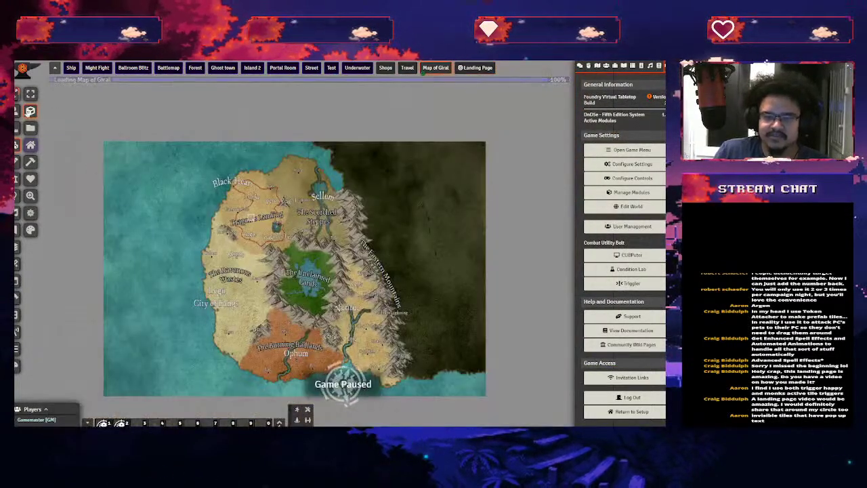
pyautogui.click(485, 69)
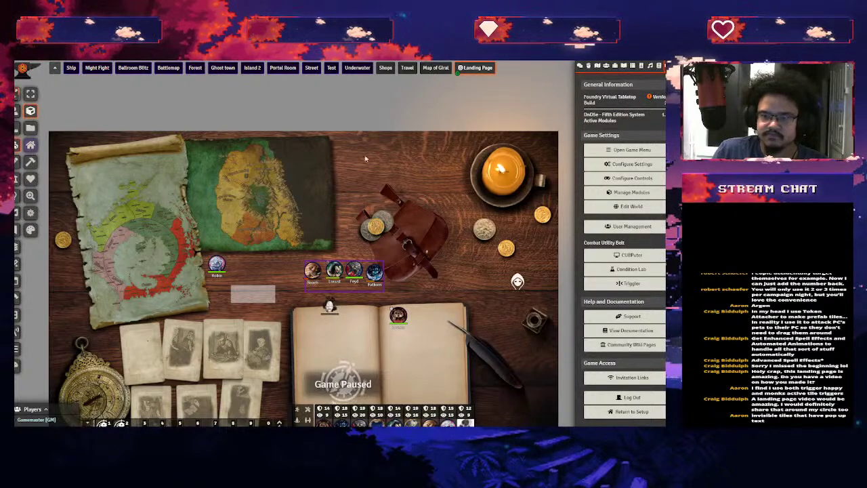
# Draw a 450 × 200 px tile above the coin pouch and add a Change Scene trigger action targeting Map of Giral
pyautogui.moveTo(350, 152); pyautogui.dragTo(429, 177)
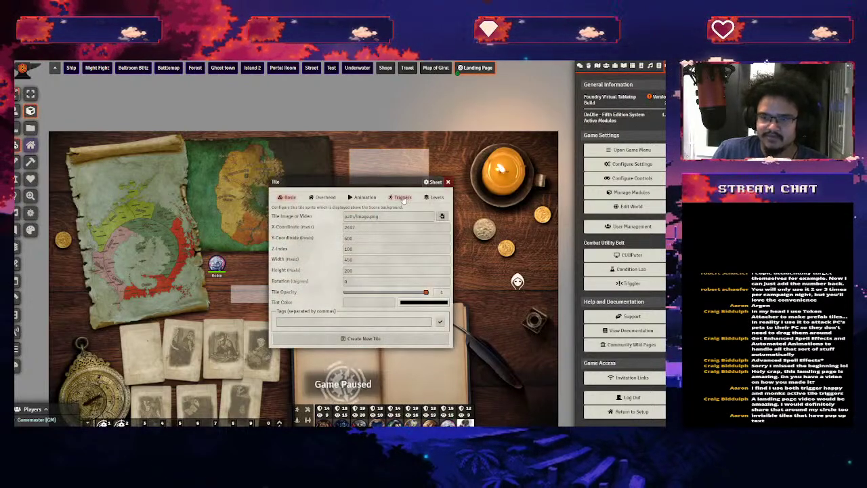
pyautogui.click(402, 197)
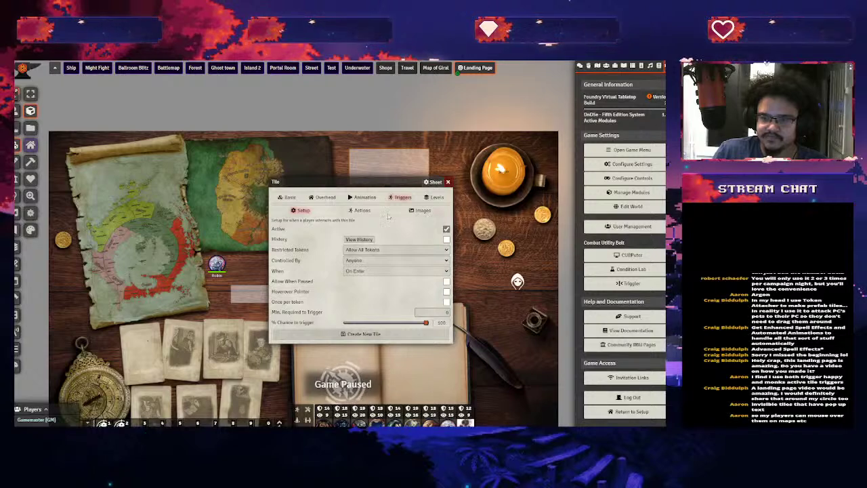
pyautogui.click(359, 210)
pyautogui.click(438, 223)
pyautogui.click(363, 244)
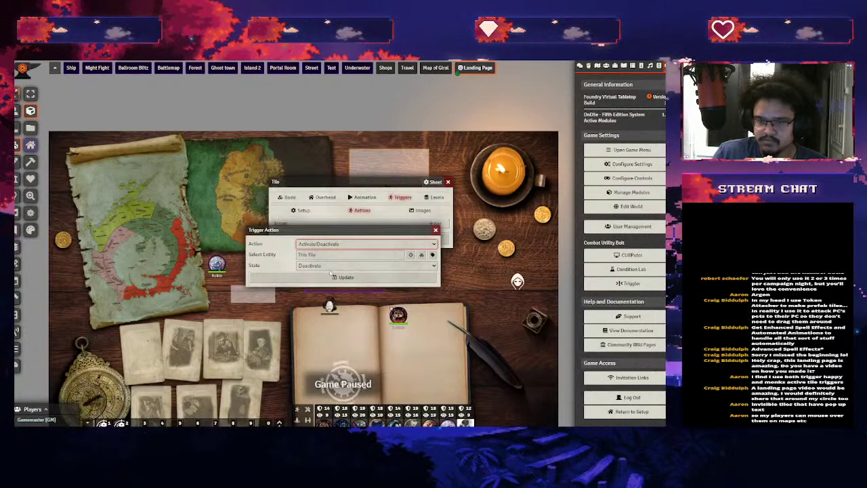
pyautogui.click(344, 288)
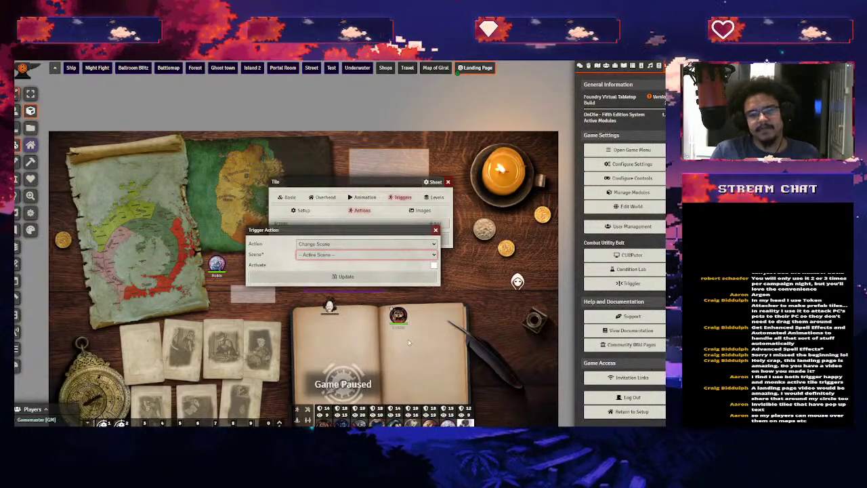
pyautogui.click(366, 254)
pyautogui.click(380, 304)
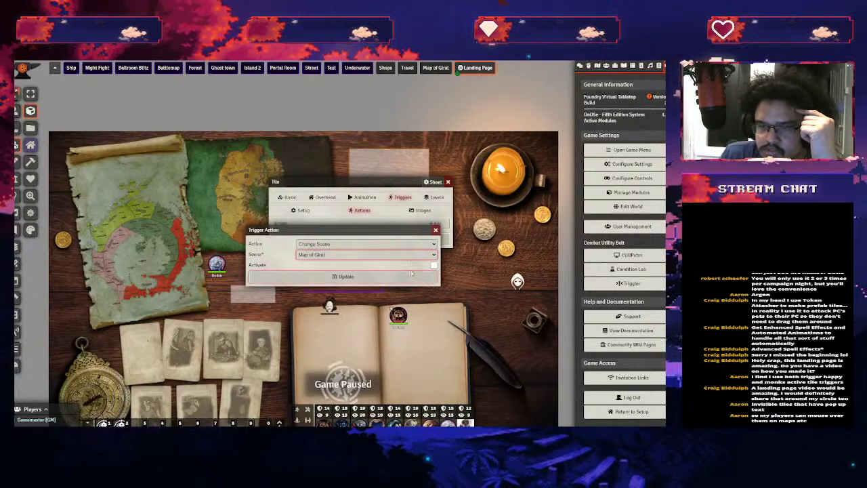
pyautogui.click(344, 277)
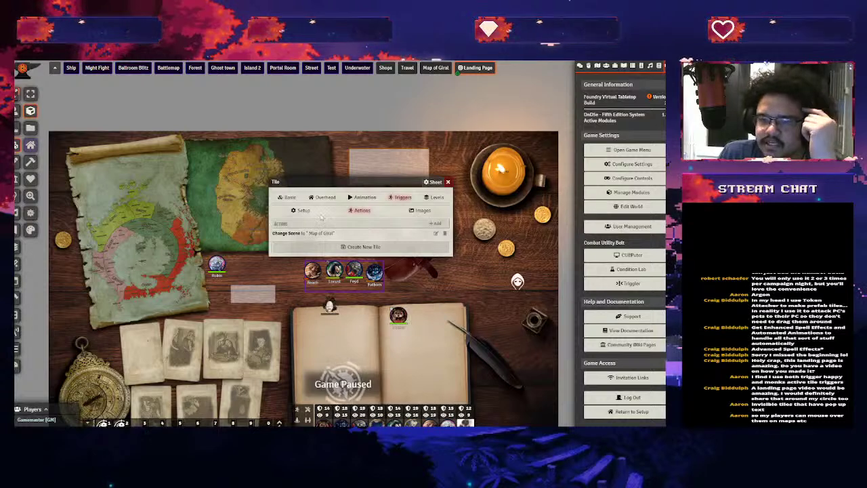
# Set the new tile's trigger to On Click and review its Restricted Tokens and Controlled By options
pyautogui.click(300, 210)
pyautogui.click(371, 273)
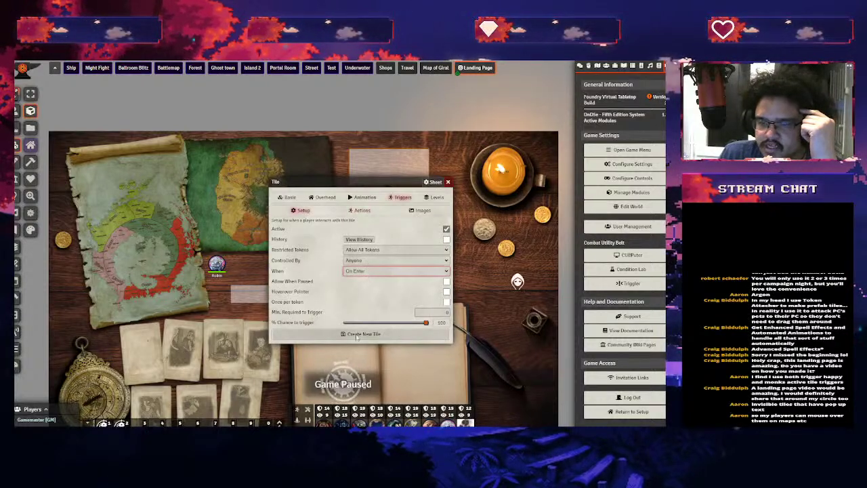
pyautogui.click(372, 319)
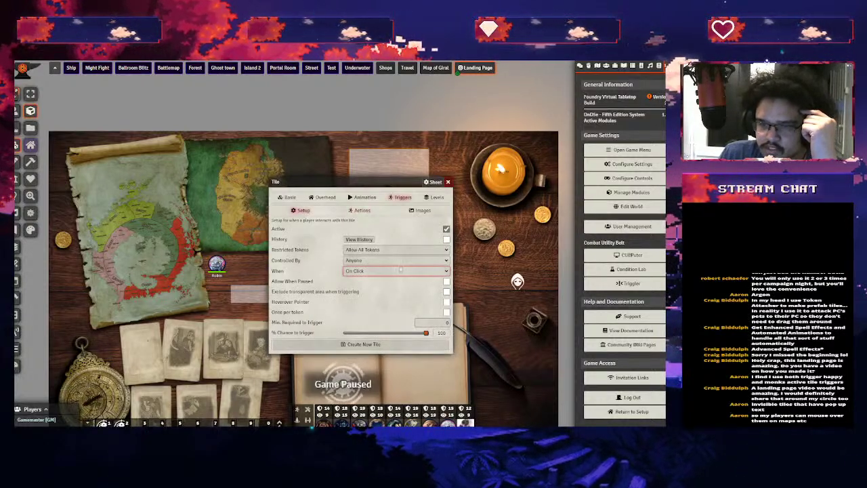
pyautogui.click(372, 250)
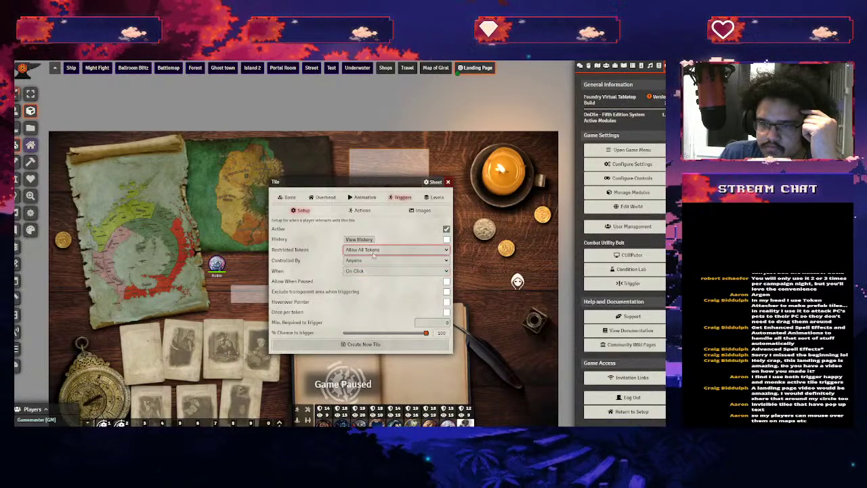
pyautogui.click(396, 260)
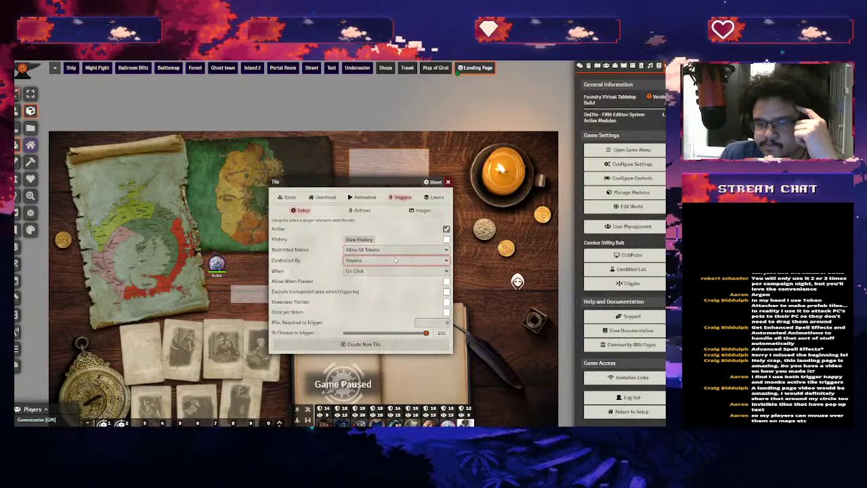
pyautogui.click(360, 210)
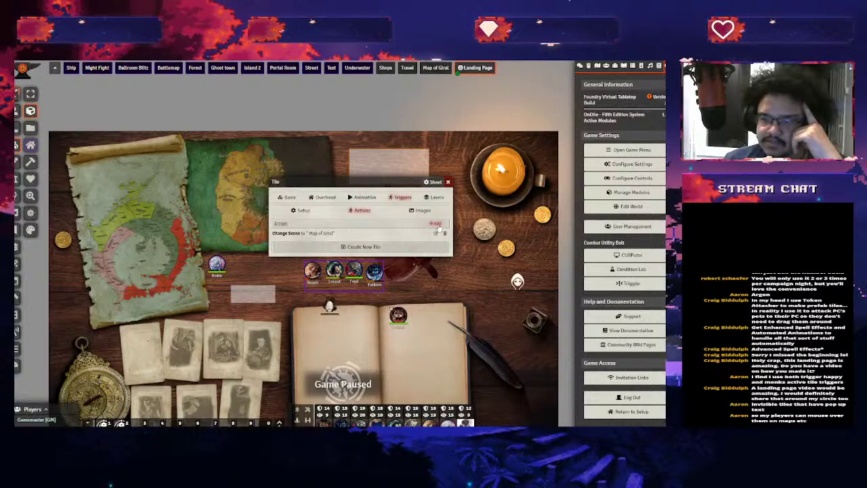
pyautogui.click(435, 223)
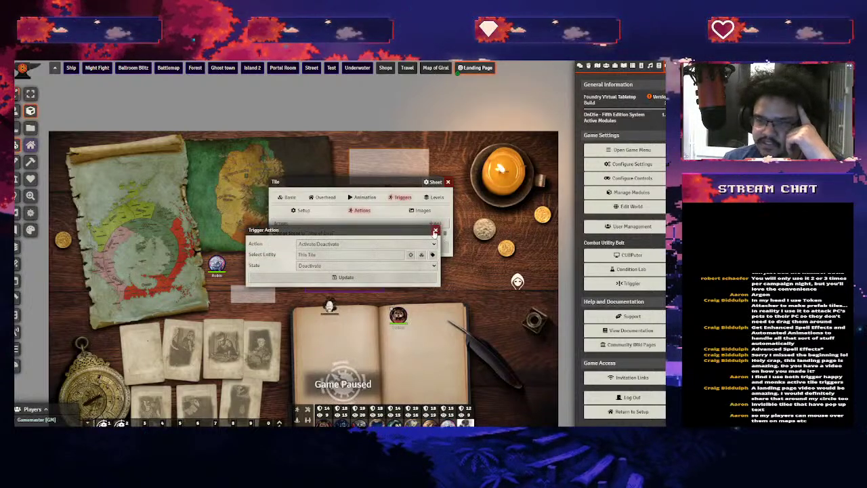
pyautogui.click(420, 254)
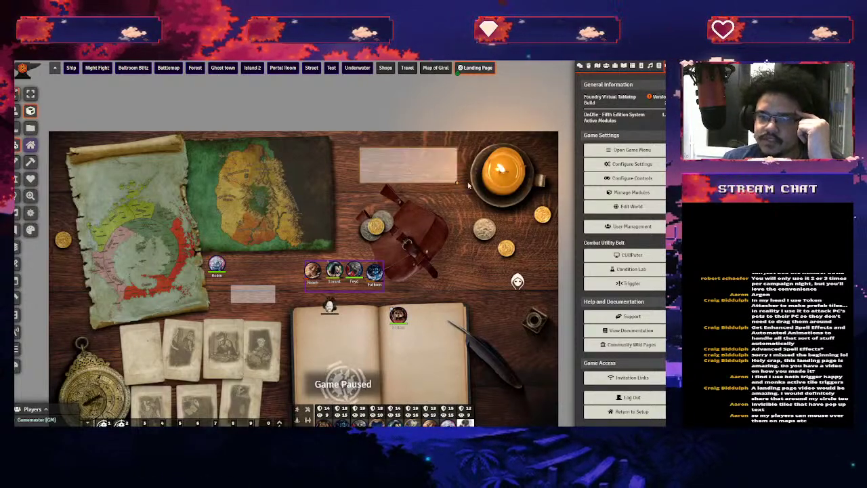
# Draw a new tile above the coin pouch and add a Change Scene trigger action targeting Map of Giral
pyautogui.click(436, 180)
pyautogui.click(401, 198)
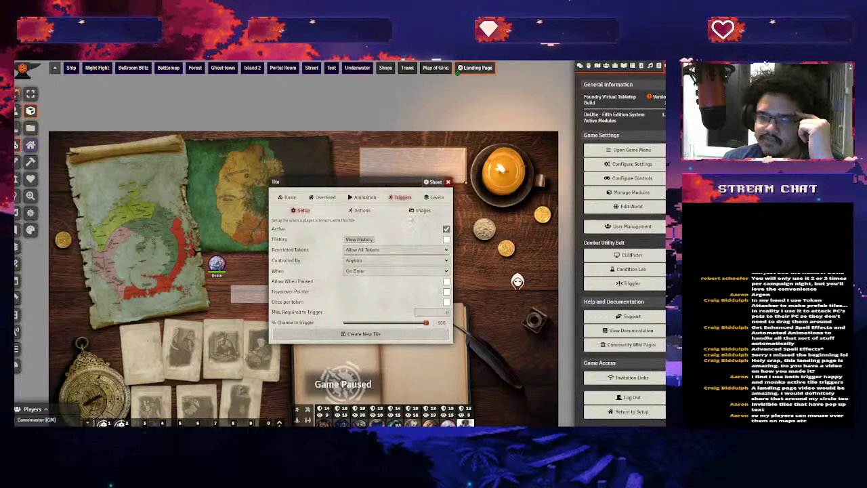
pyautogui.click(362, 210)
pyautogui.click(437, 225)
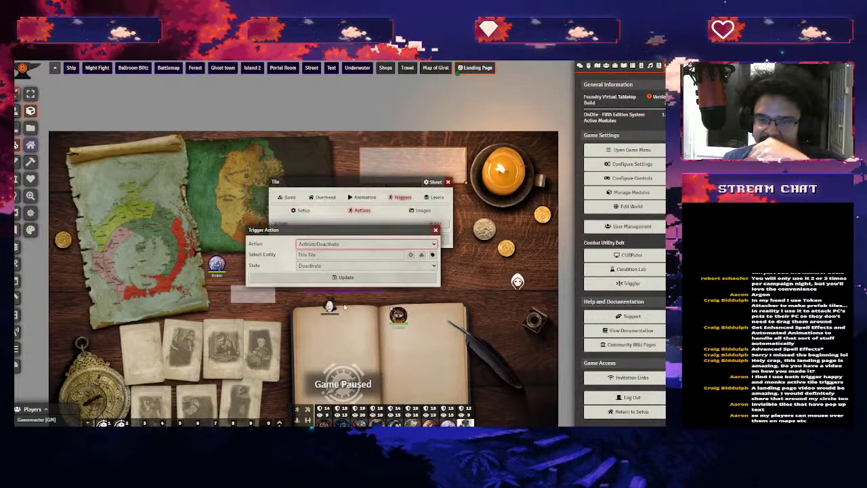
pyautogui.click(366, 244)
pyautogui.click(353, 269)
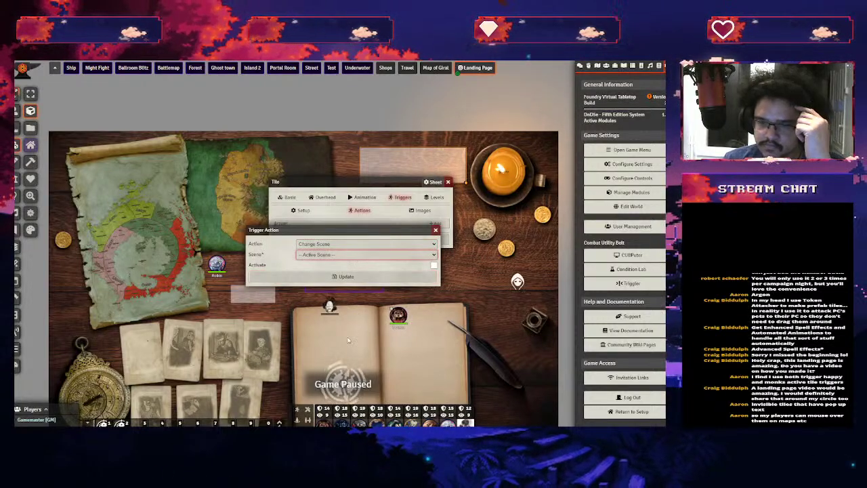
pyautogui.click(308, 304)
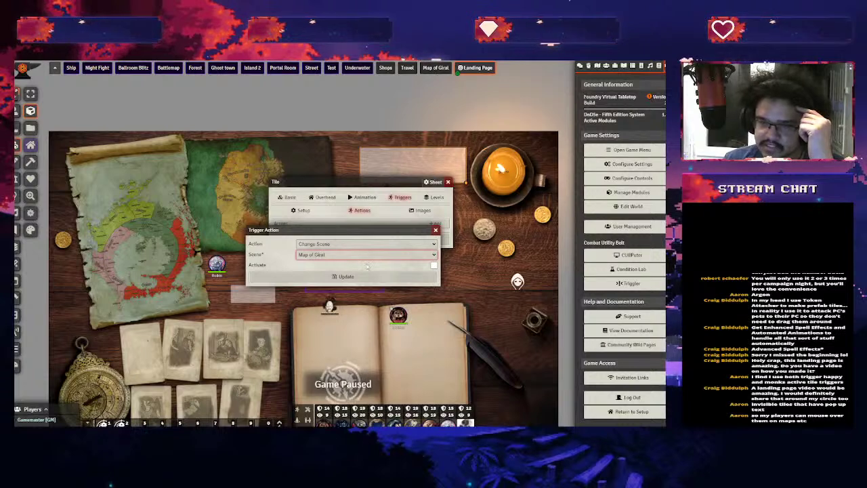
pyautogui.click(344, 276)
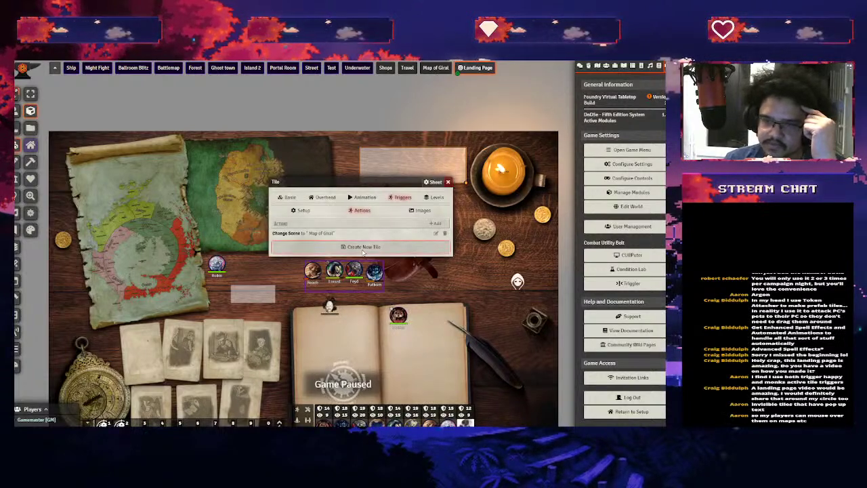
# Set the tile's trigger to On Click and create the tile
pyautogui.click(300, 210)
pyautogui.click(385, 271)
pyautogui.click(380, 318)
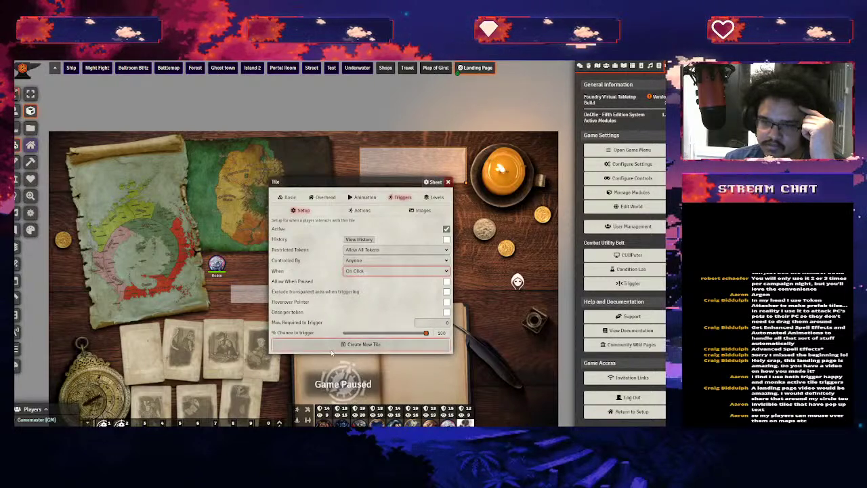
pyautogui.click(351, 345)
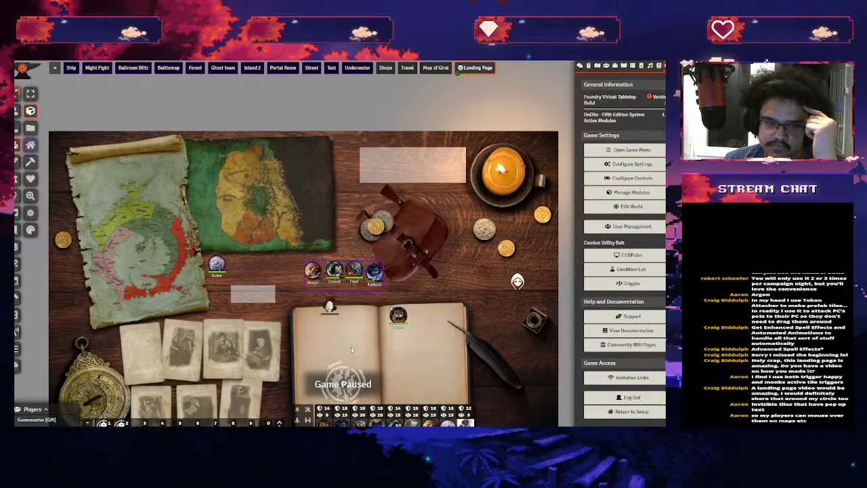
# Switch to the token controls and open the Map of Giral scene
pyautogui.scroll(3, 332, 282)
pyautogui.scroll(-3, 332, 282)
pyautogui.scroll(3, 429, 162)
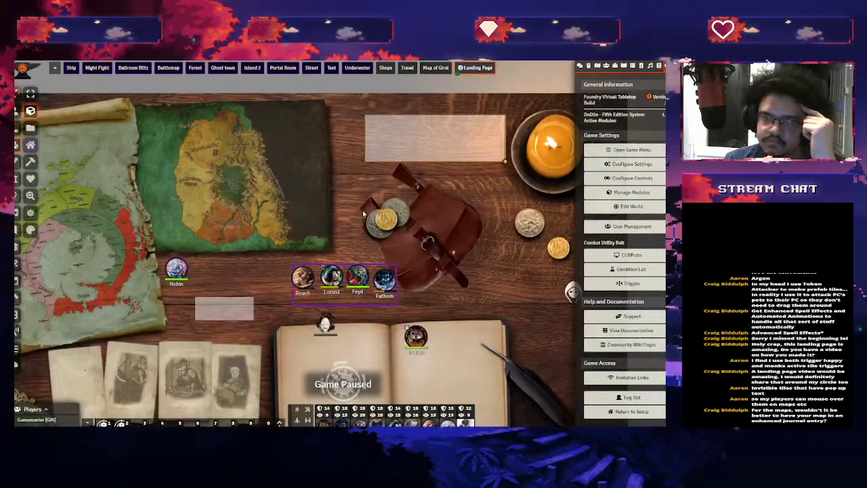
pyautogui.click(69, 136)
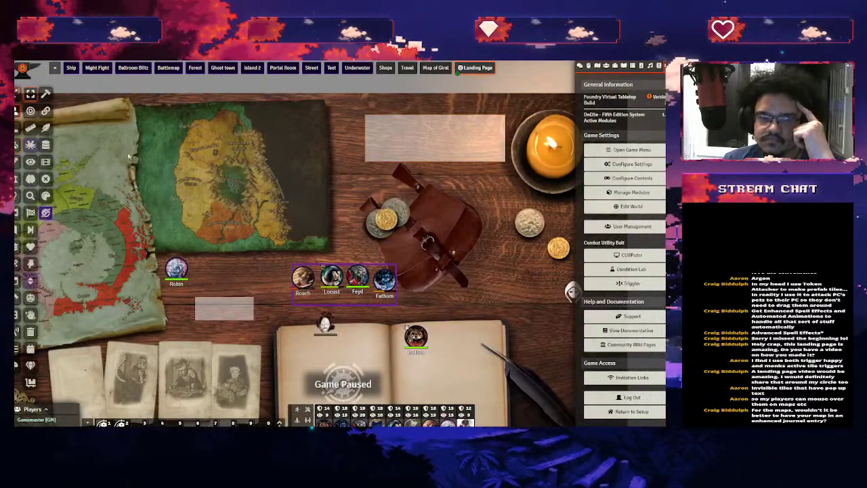
pyautogui.click(435, 67)
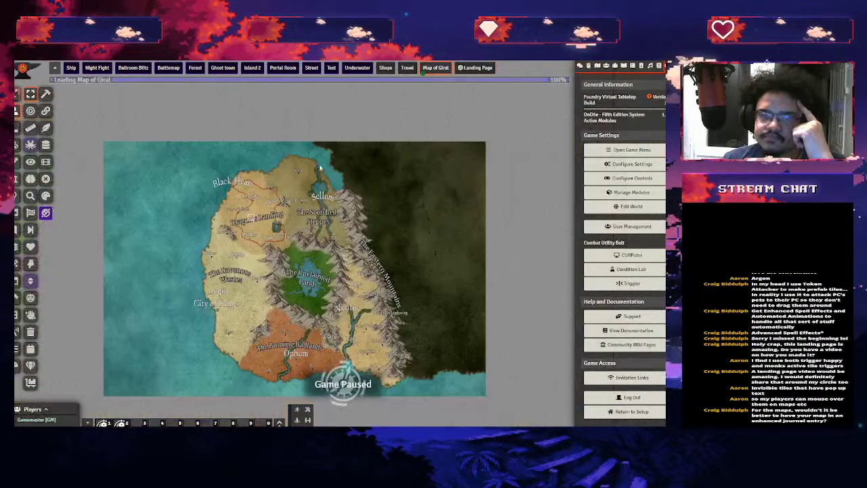
# Move the party token off the Dragon's Landing trigger tile and over to Fathom's Falls
pyautogui.scroll(5, 357, 272)
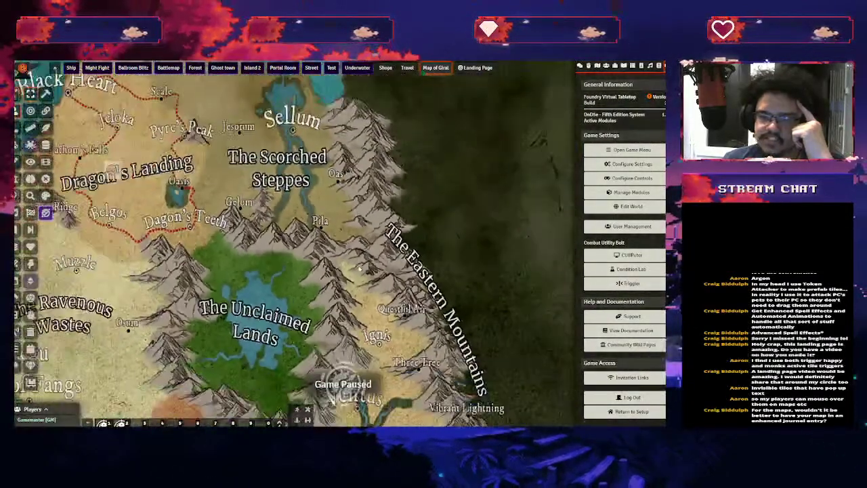
pyautogui.scroll(-2, 359, 268)
pyautogui.moveTo(106, 176); pyautogui.dragTo(184, 175)
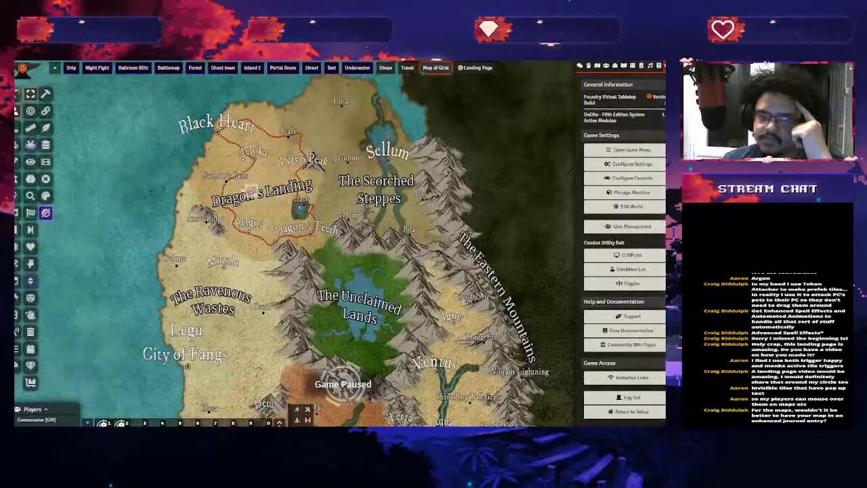
pyautogui.scroll(4, 340, 249)
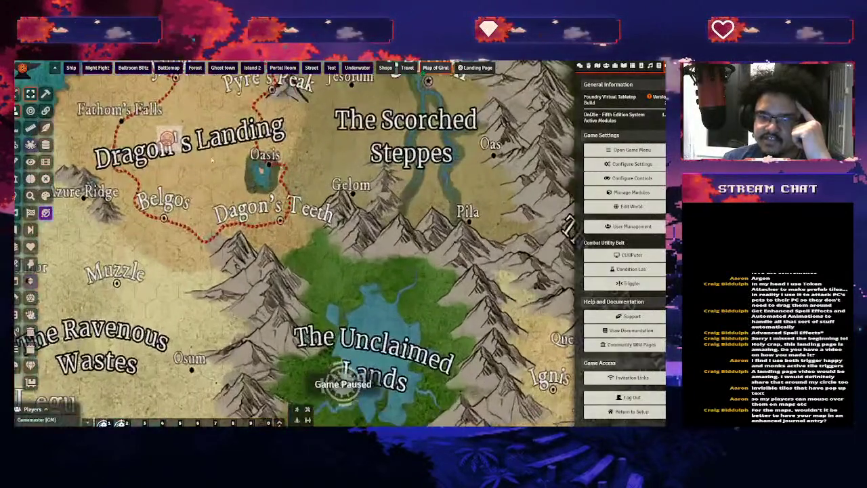
pyautogui.moveTo(339, 251); pyautogui.dragTo(484, 345)
pyautogui.moveTo(316, 230); pyautogui.dragTo(304, 212)
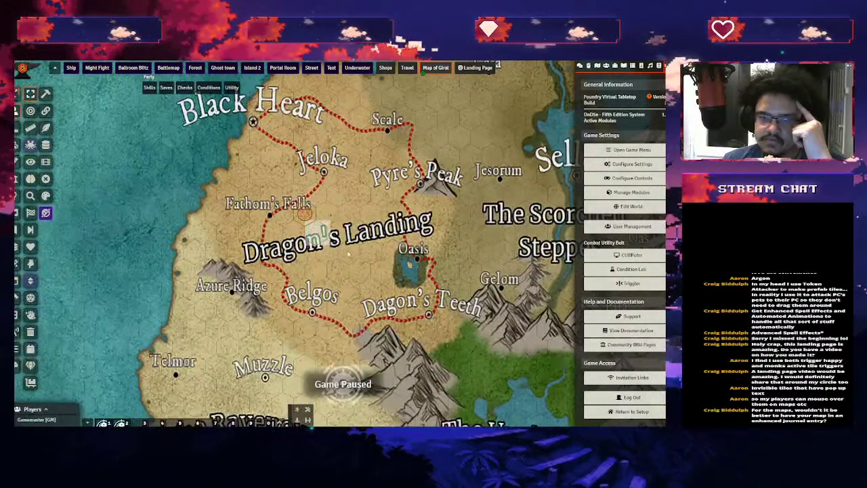
pyautogui.scroll(4, 283, 170)
pyautogui.moveTo(273, 182); pyautogui.dragTo(187, 181)
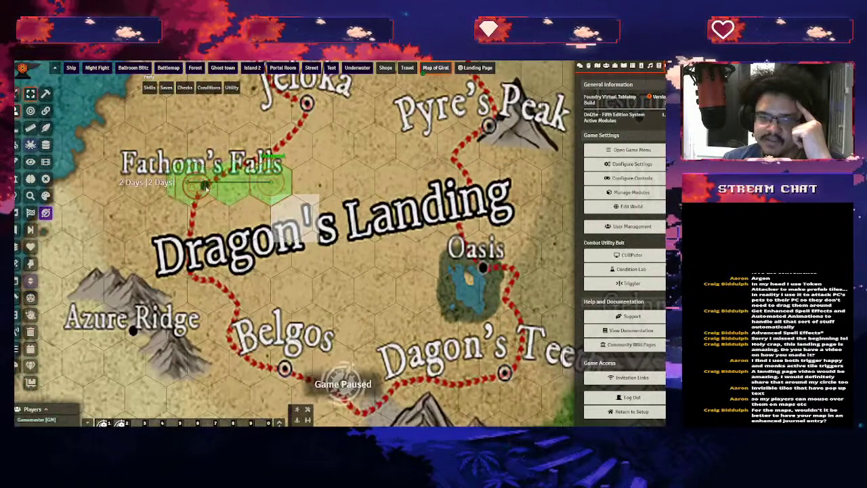
# Examine the trigger actions configured on the Dragon's Landing tile, and close its configuration
pyautogui.click(17, 155)
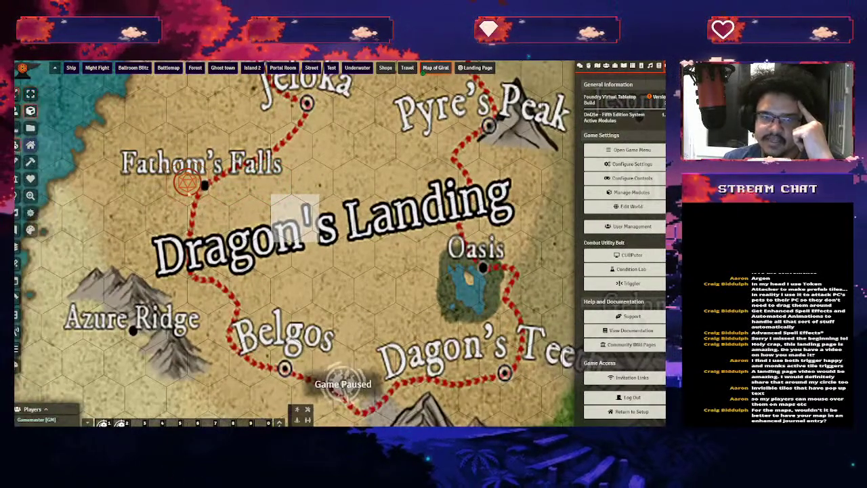
pyautogui.doubleClick(295, 218)
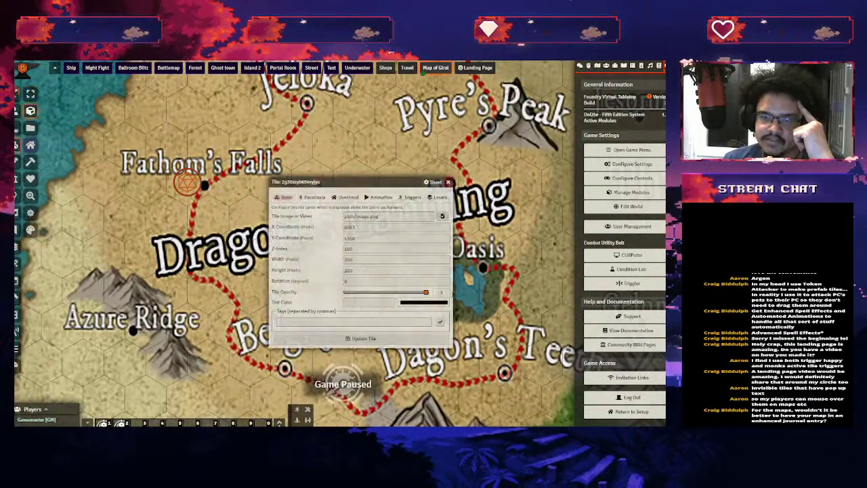
pyautogui.click(410, 198)
pyautogui.click(362, 211)
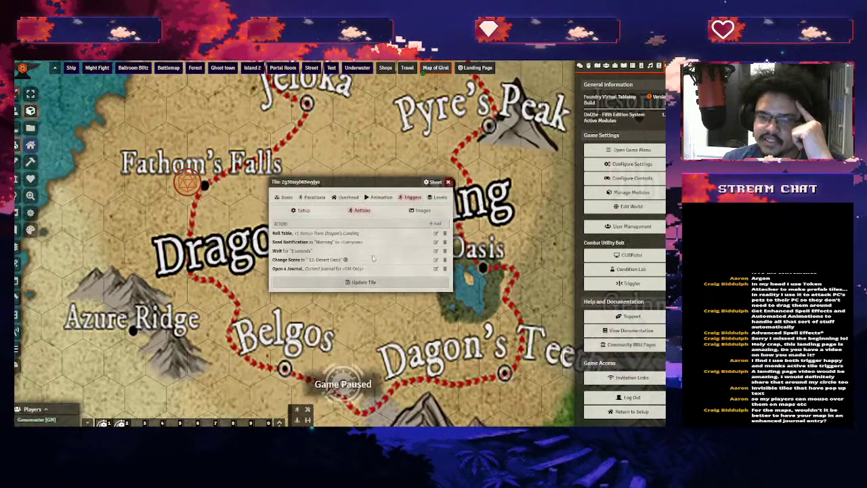
pyautogui.click(447, 182)
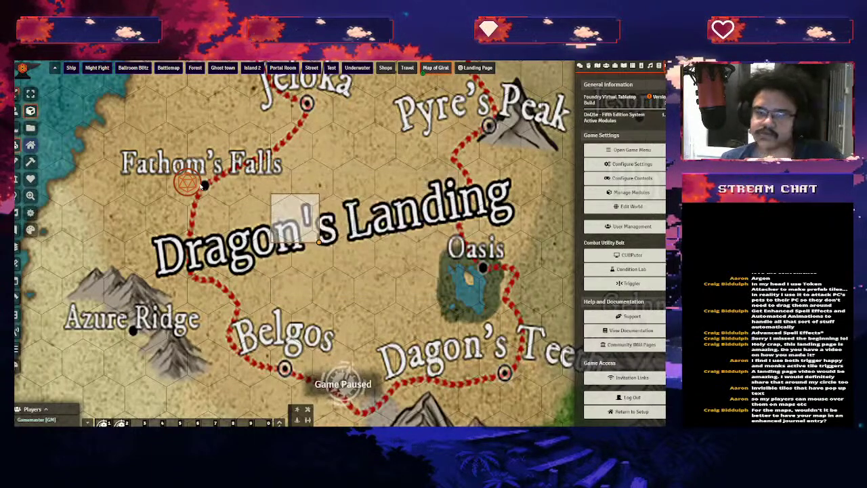
# Set off the Dragon's Landing encounter with the party token, show the chat log and close the Gnoll Warband journal
pyautogui.click(17, 112)
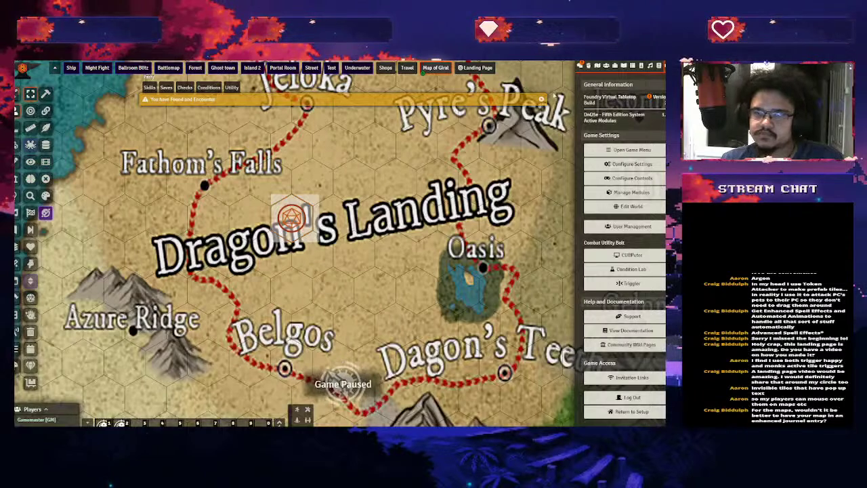
pyautogui.click(582, 66)
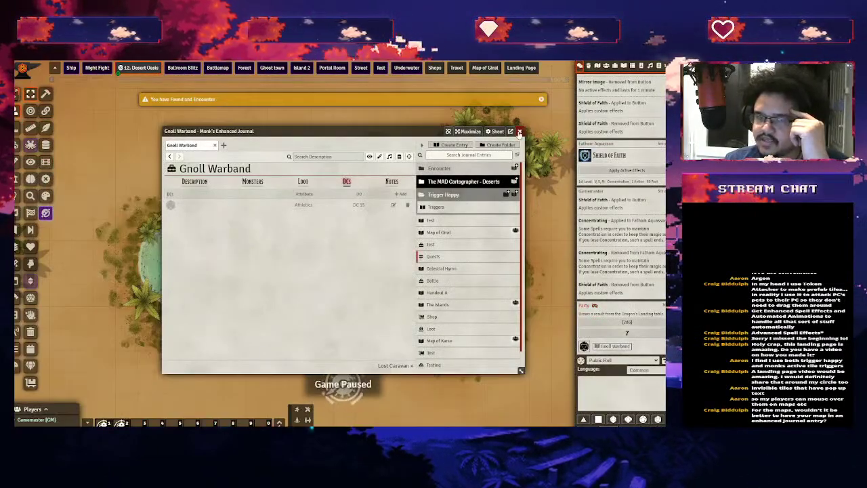
pyautogui.click(519, 132)
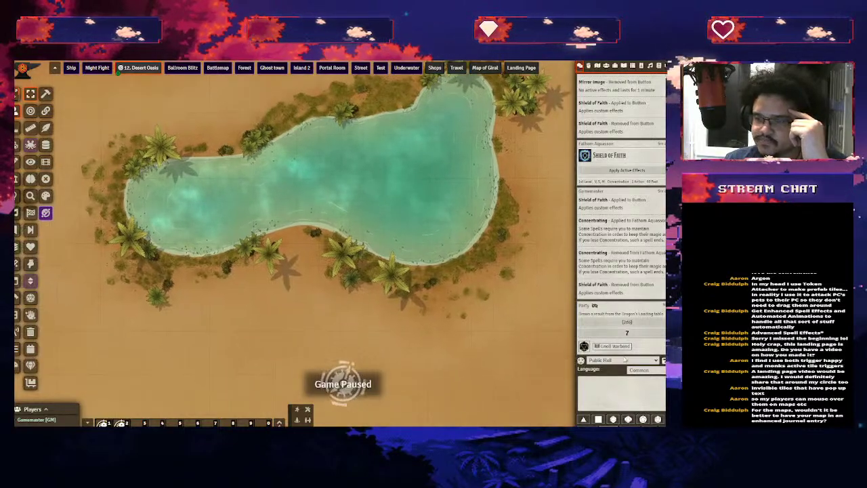
pyautogui.moveTo(312, 326); pyautogui.dragTo(308, 321)
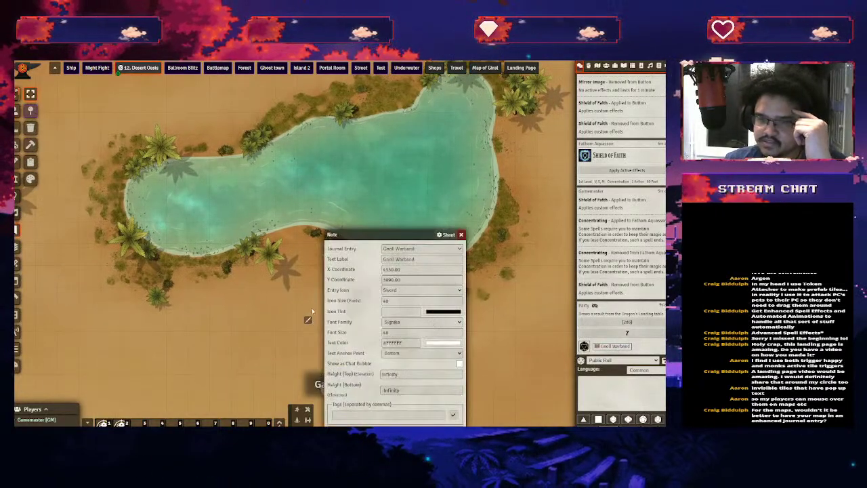
pyautogui.click(461, 235)
pyautogui.scroll(-5, 347, 275)
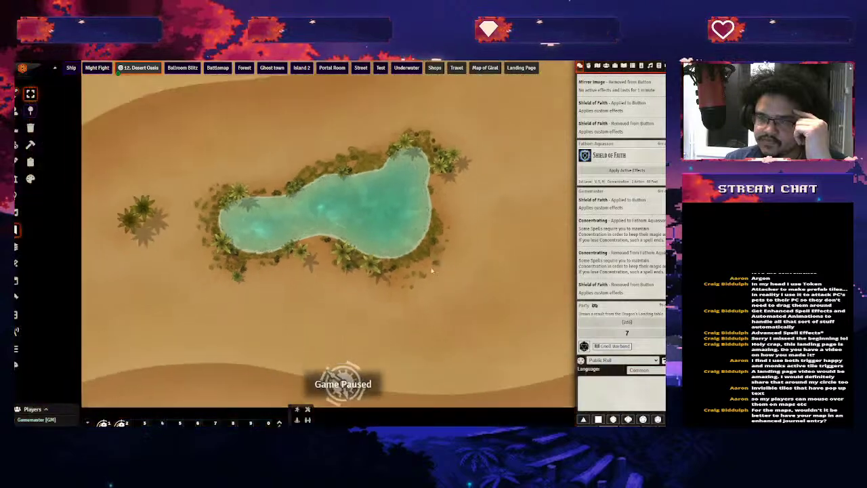
# Create the Gnoll Warband encounter's monster tokens beside the palms west of the oasis, and delete them all from the scene
pyautogui.click(612, 346)
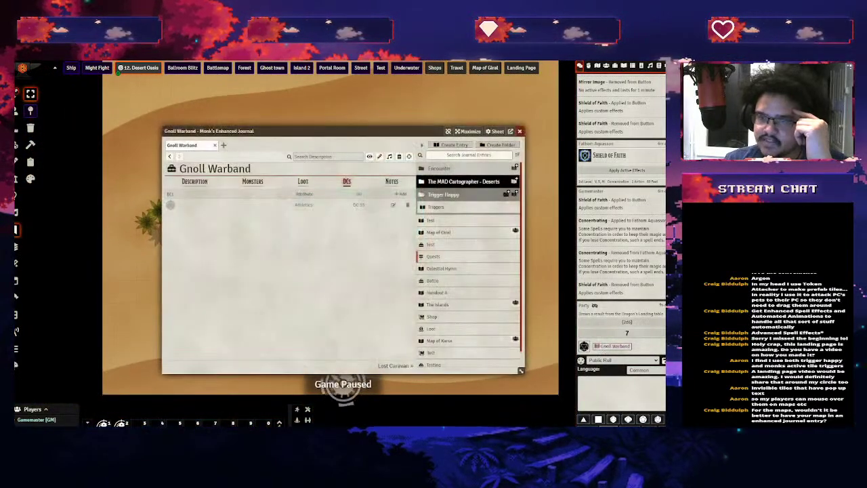
pyautogui.click(195, 182)
pyautogui.click(253, 180)
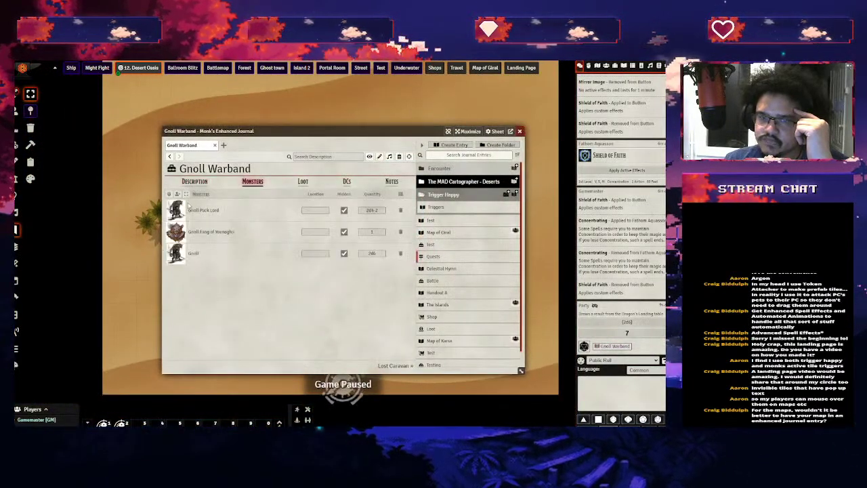
pyautogui.click(177, 195)
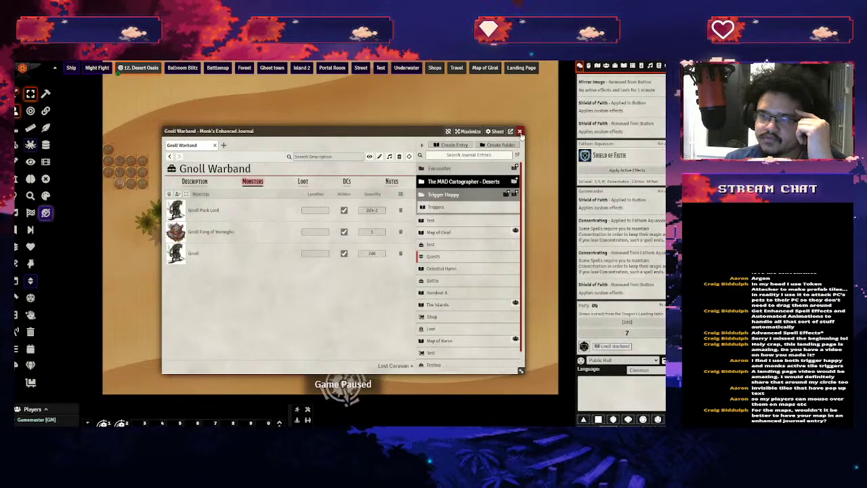
pyautogui.click(520, 130)
pyautogui.scroll(10, 135, 127)
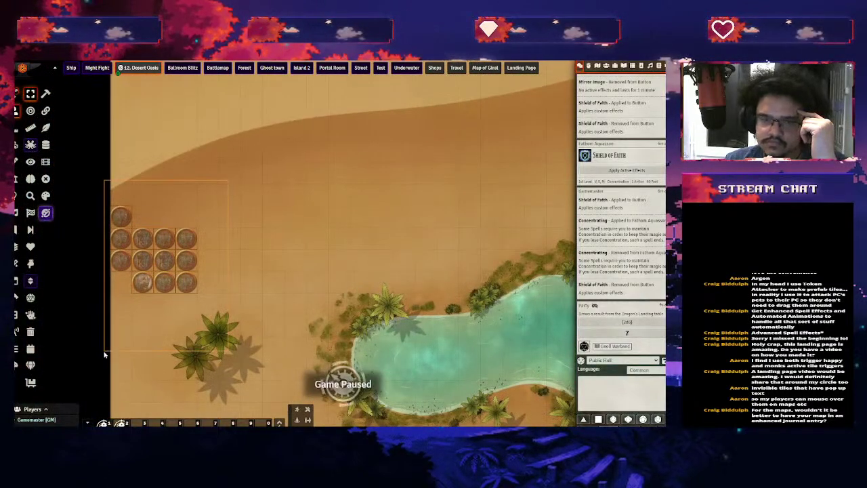
pyautogui.press('Delete')
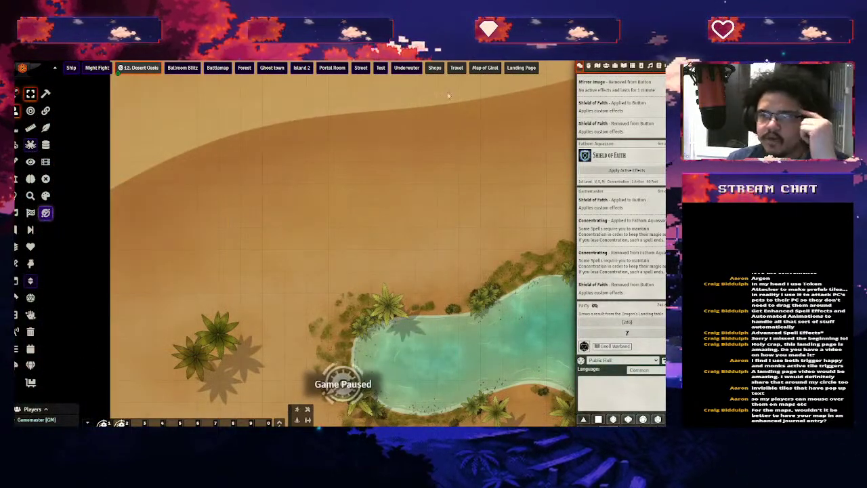
# Return to the Map of Giral scene and look over Dragon's Landing and the surrounding regions
pyautogui.click(434, 67)
pyautogui.scroll(-10, 471, 306)
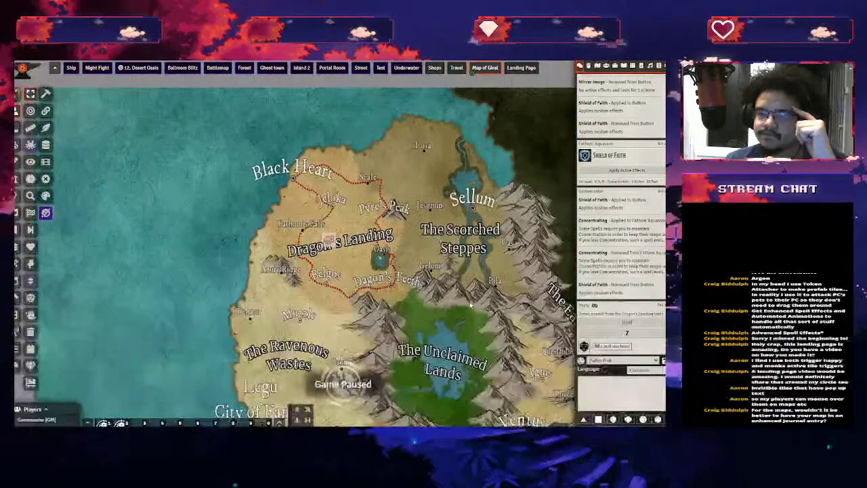
pyautogui.moveTo(471, 306); pyautogui.dragTo(306, 282)
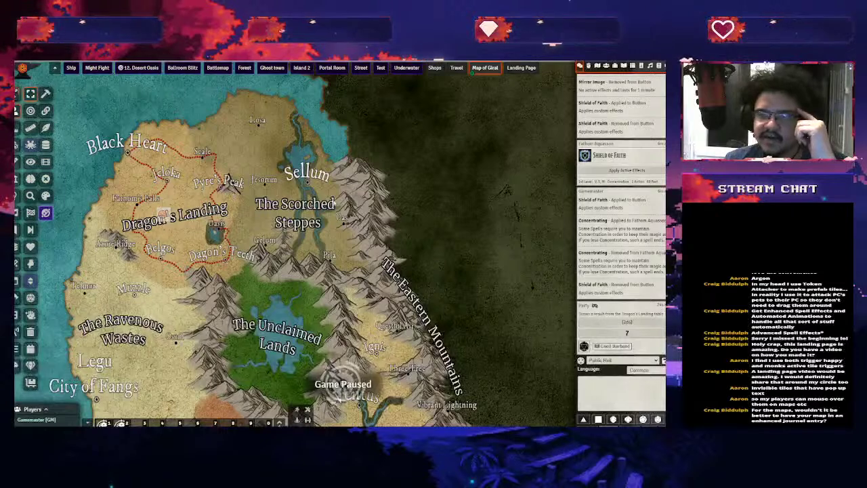
pyautogui.moveTo(482, 147); pyautogui.dragTo(442, 87)
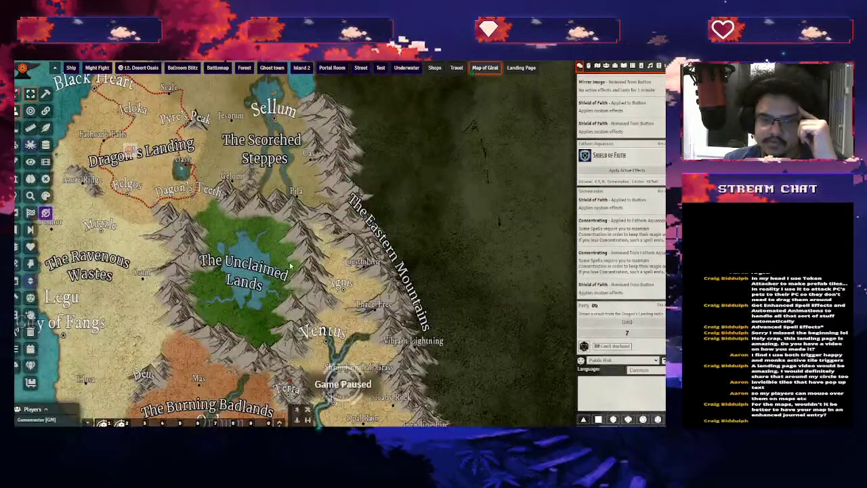
pyautogui.moveTo(265, 213); pyautogui.dragTo(338, 285)
pyautogui.scroll(5, 291, 270)
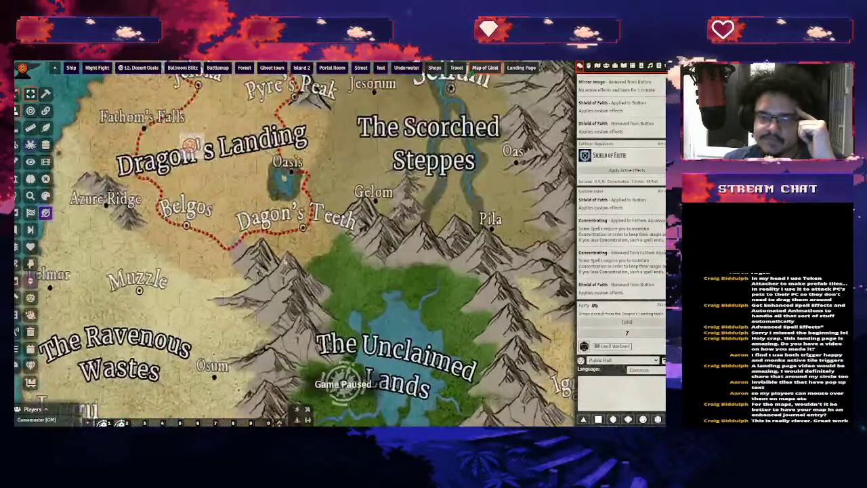
pyautogui.scroll(-4, 291, 269)
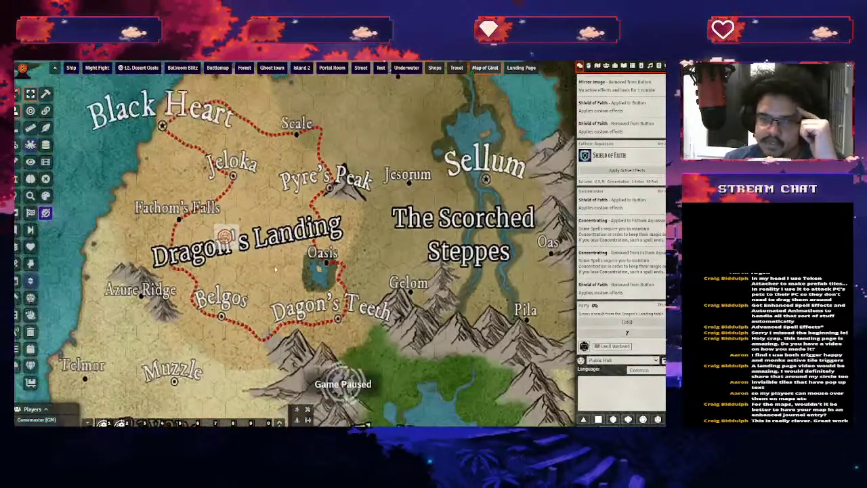
pyautogui.scroll(2, 132, 190)
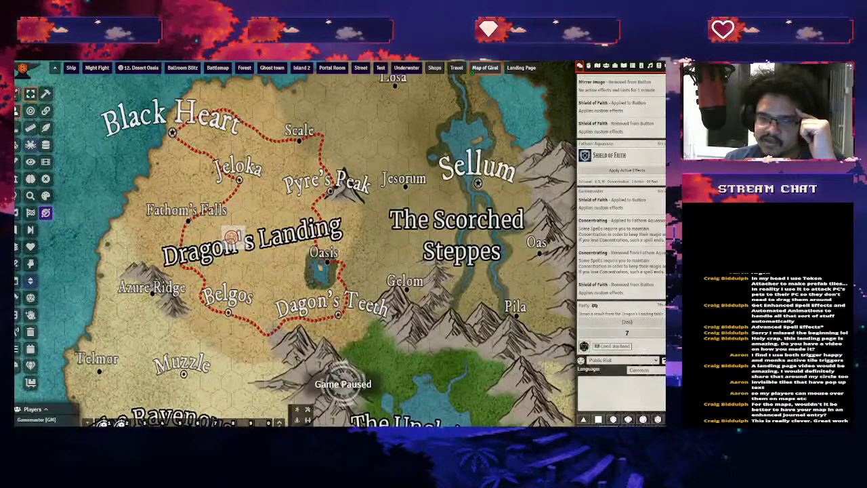
# Move the party token off the Dragon's Landing tile to a spot just north of Fathom's Falls
pyautogui.moveTo(231, 236); pyautogui.dragTo(179, 183)
pyautogui.scroll(-3, 291, 244)
pyautogui.moveTo(292, 244); pyautogui.dragTo(180, 181)
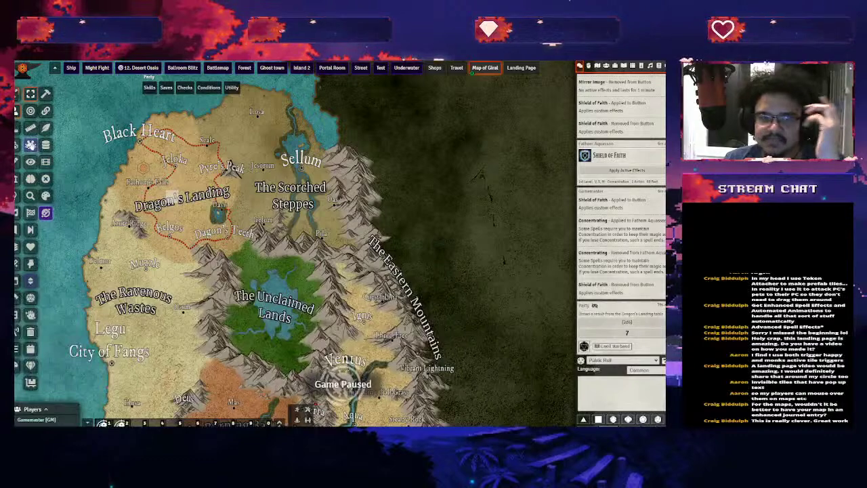
# Sketch a freehand outline along the northern and western edges of The Unclaimed Lands
pyautogui.click(17, 162)
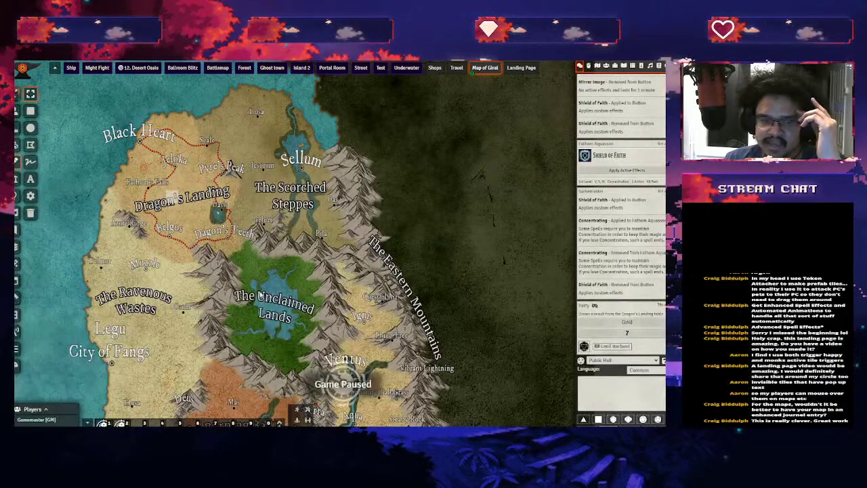
pyautogui.scroll(3, 261, 295)
pyautogui.moveTo(271, 279); pyautogui.dragTo(315, 248)
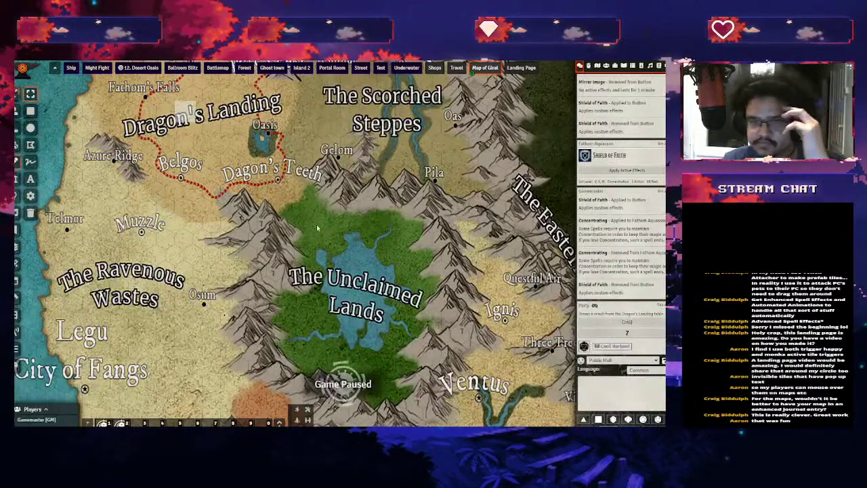
pyautogui.scroll(3, 231, 192)
pyautogui.scroll(-2, 244, 196)
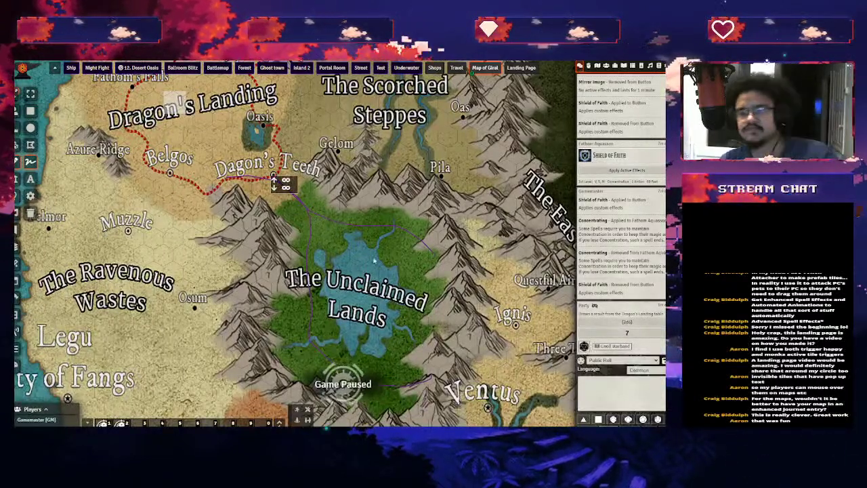
pyautogui.scroll(-3, 359, 241)
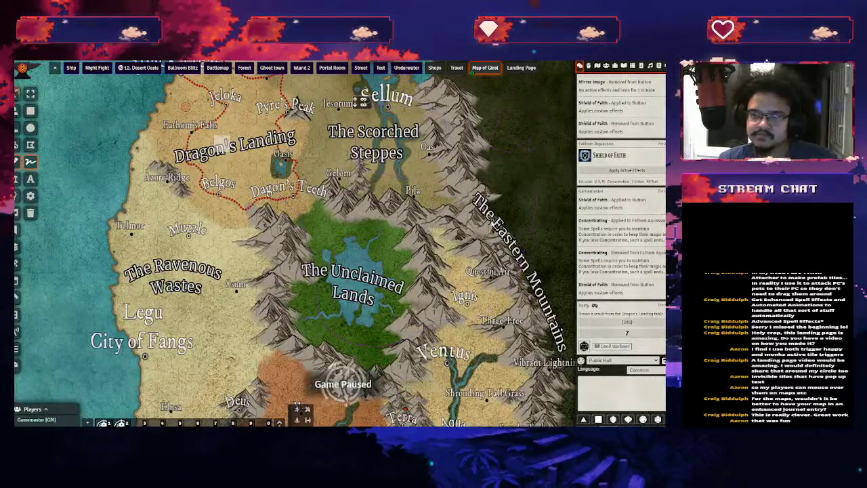
# Open the Map of Giral journal entry, view its map picture and close the entry
pyautogui.scroll(-5, 457, 319)
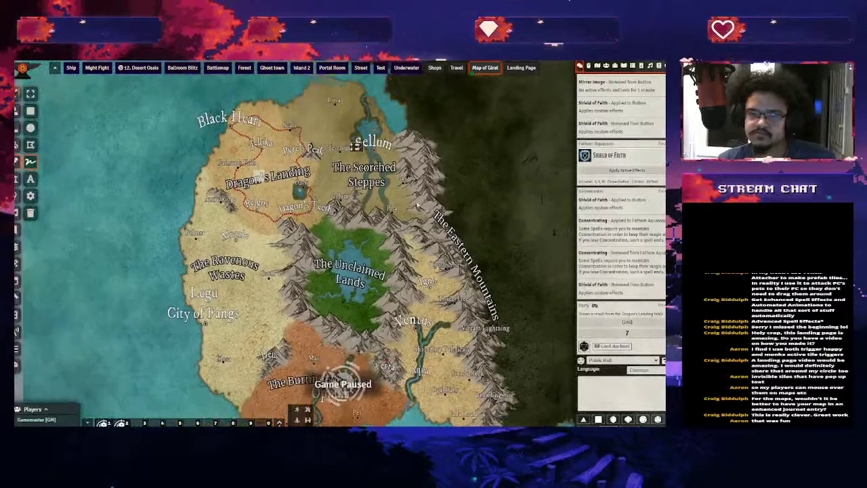
pyautogui.scroll(5, 424, 208)
pyautogui.scroll(1, 423, 208)
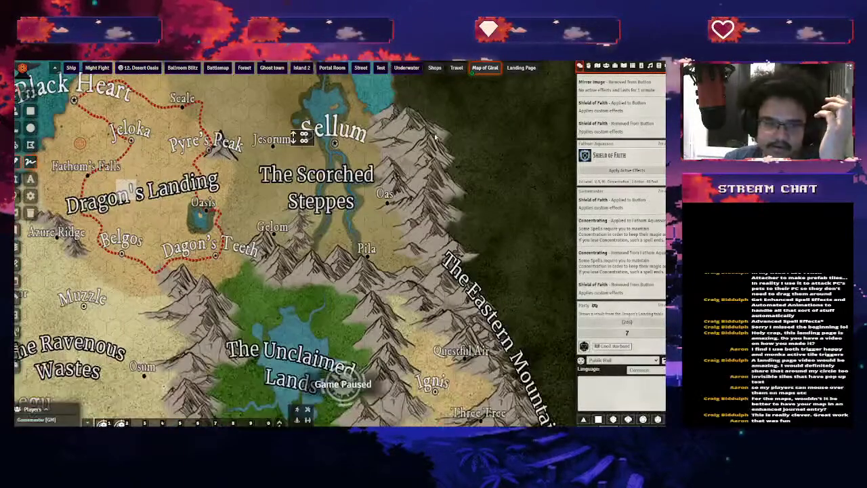
pyautogui.moveTo(509, 130); pyautogui.dragTo(560, 90)
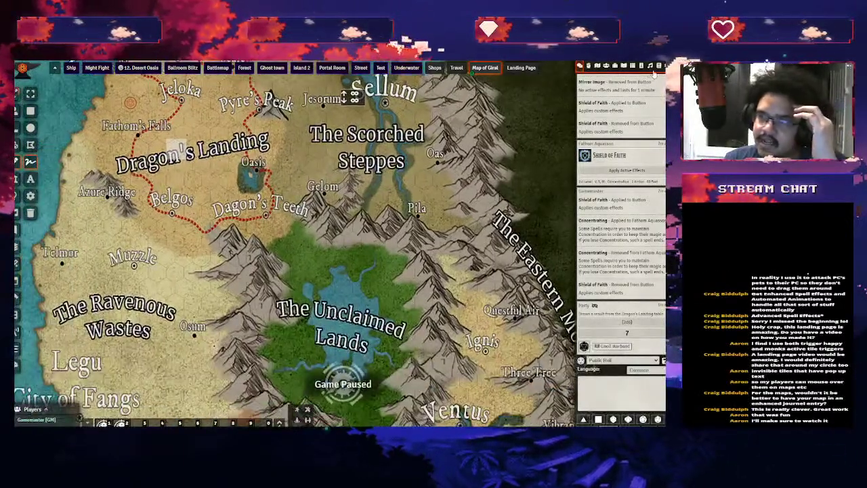
pyautogui.click(660, 66)
pyautogui.click(641, 66)
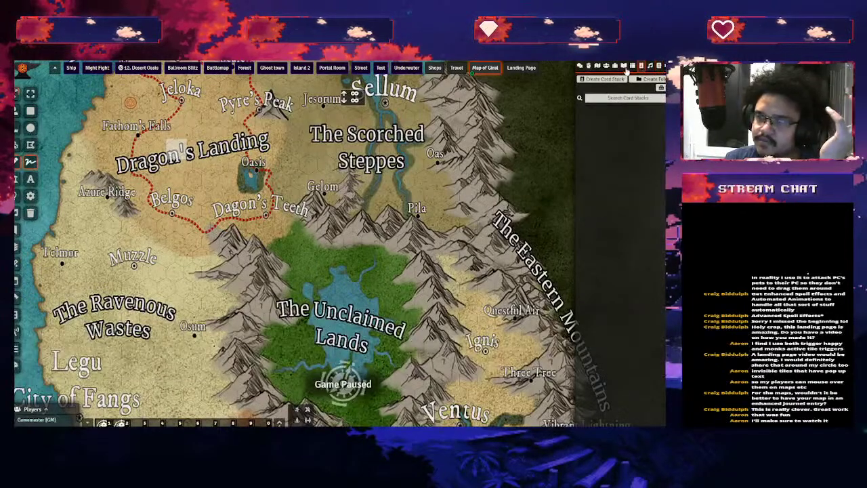
pyautogui.click(624, 66)
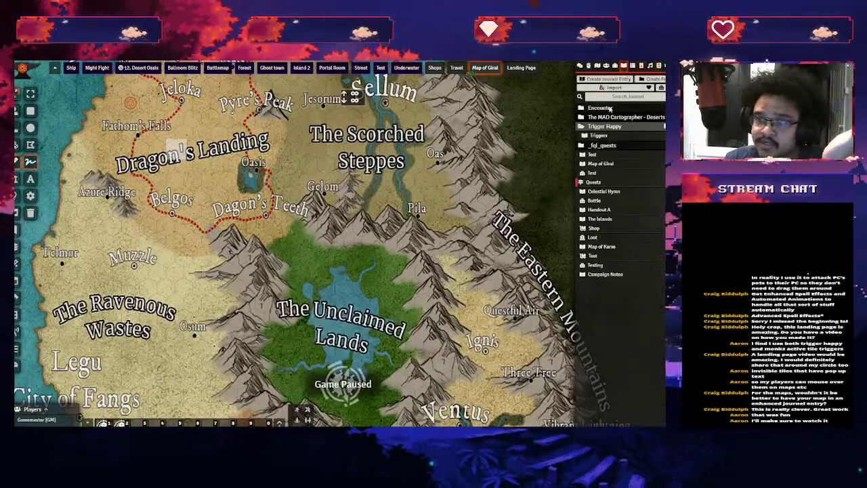
pyautogui.click(603, 164)
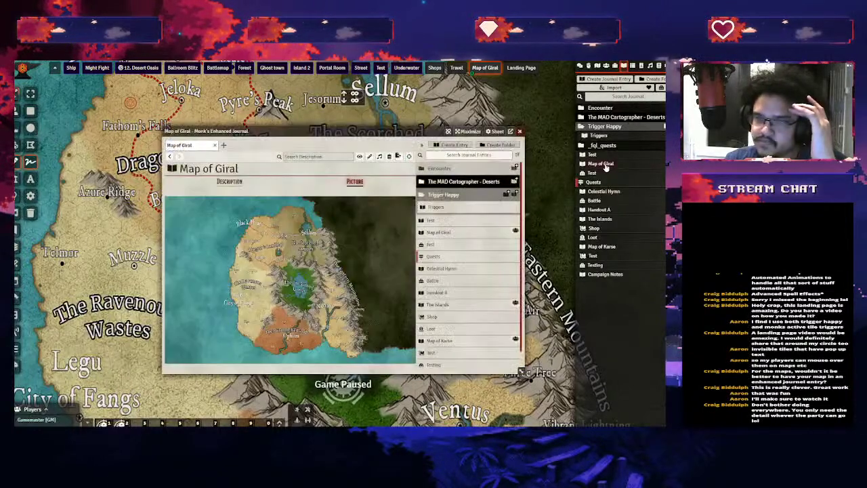
pyautogui.click(363, 250)
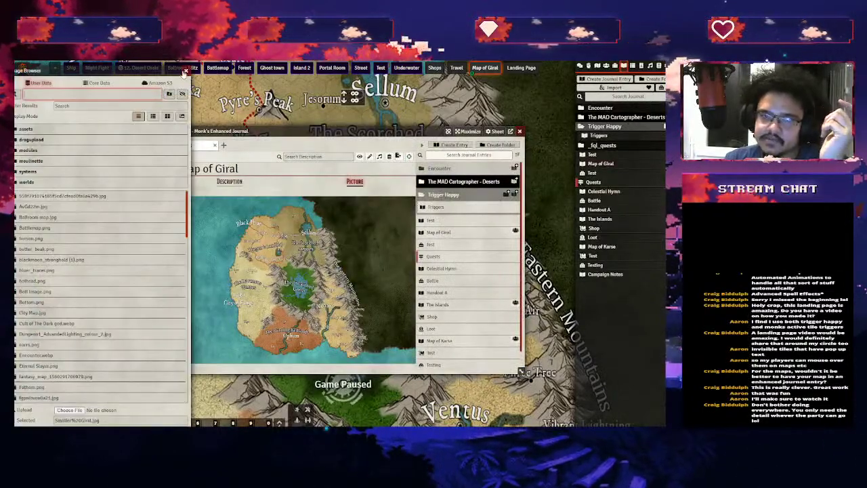
pyautogui.click(185, 71)
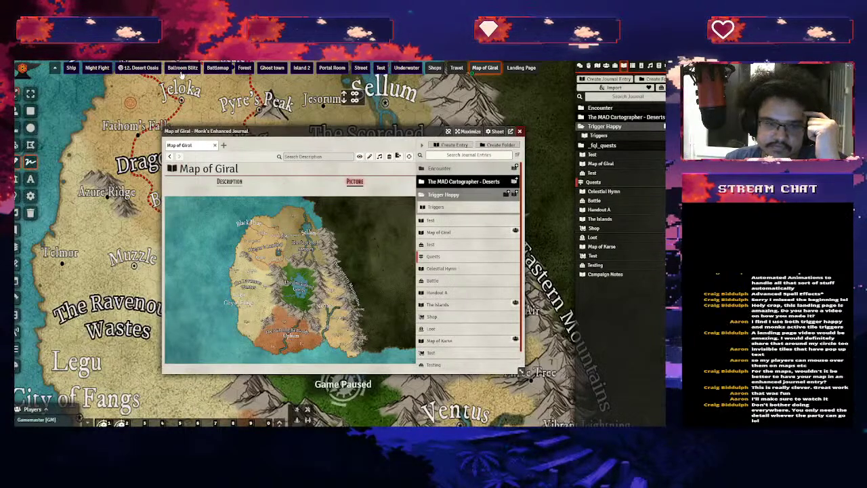
pyautogui.press('Escape')
# Look over the whole Giral map, from Dragon's Landing down to The Burning Badlands
pyautogui.scroll(-3, 284, 231)
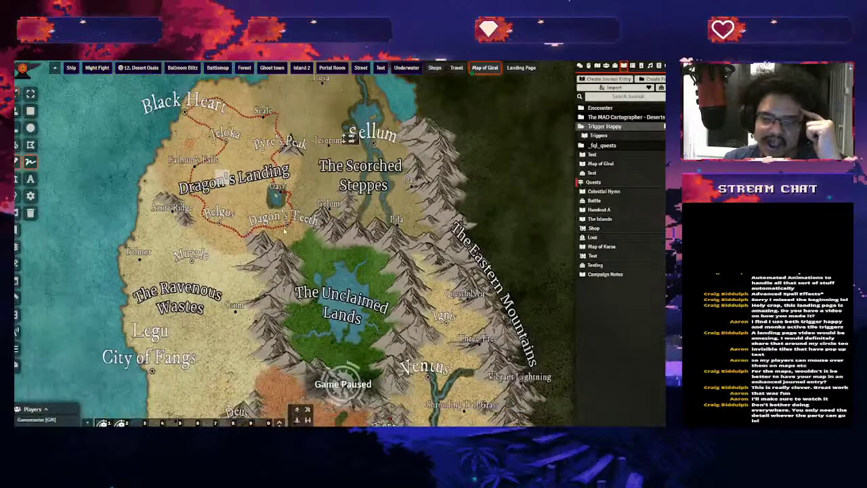
pyautogui.scroll(4, 285, 231)
pyautogui.scroll(-3, 284, 232)
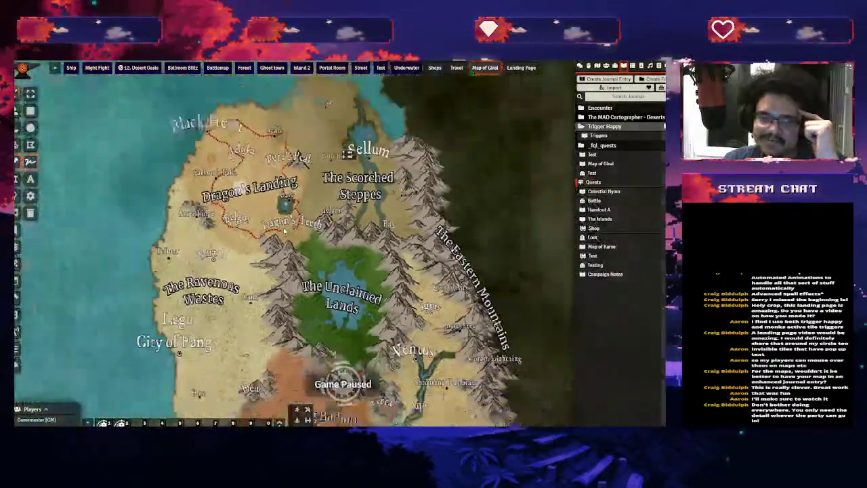
pyautogui.scroll(4, 358, 232)
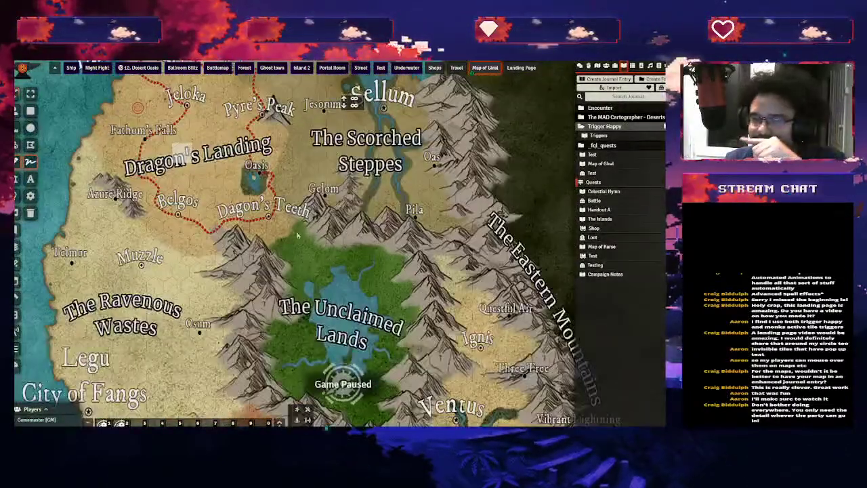
pyautogui.scroll(-5, 287, 237)
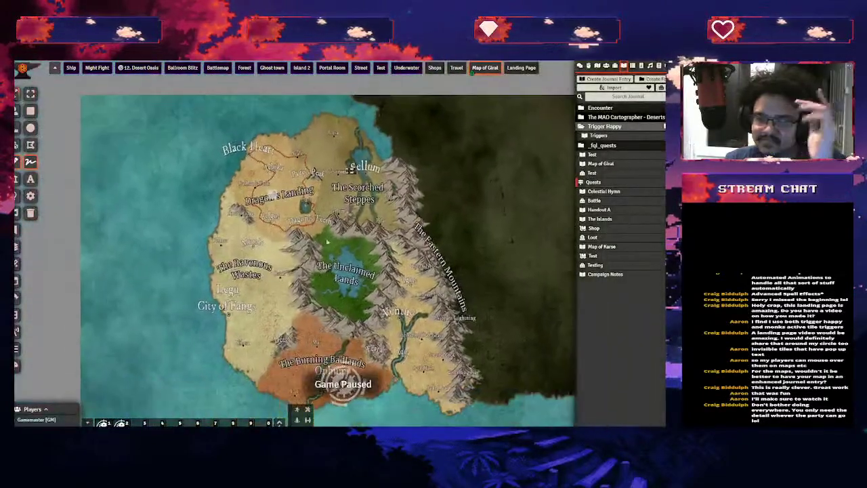
pyautogui.scroll(5, 395, 316)
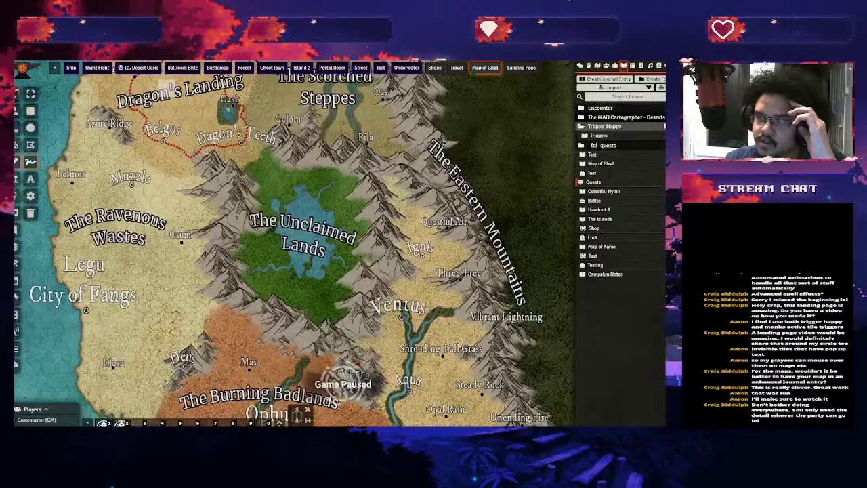
# Open the Landing Page scene and return to the Map of Giral scene through its map picture
pyautogui.click(662, 65)
pyautogui.scroll(-3, 401, 220)
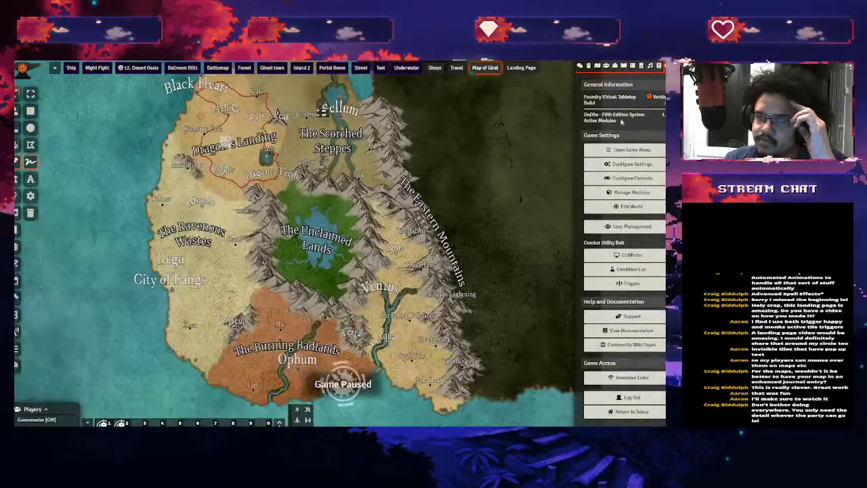
pyautogui.scroll(2, 331, 192)
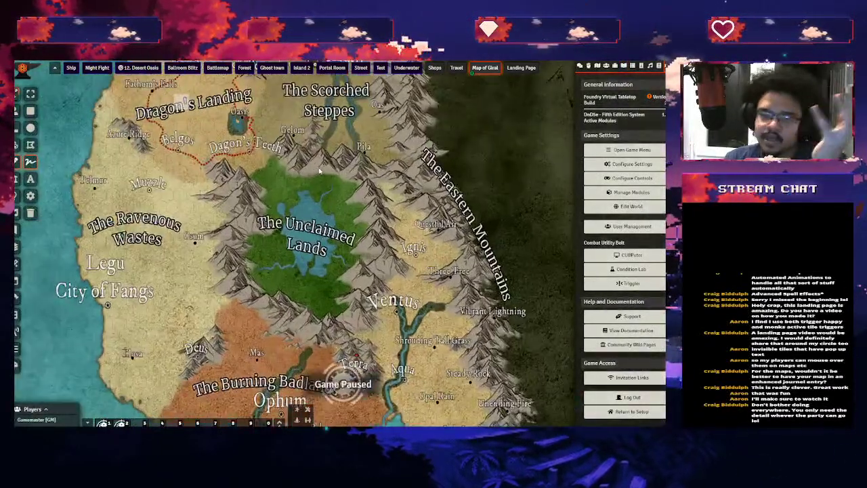
pyautogui.click(521, 68)
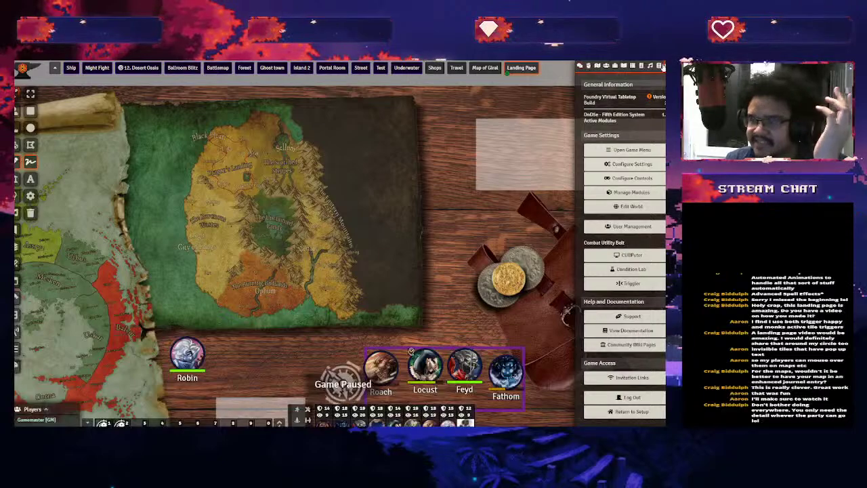
pyautogui.click(352, 302)
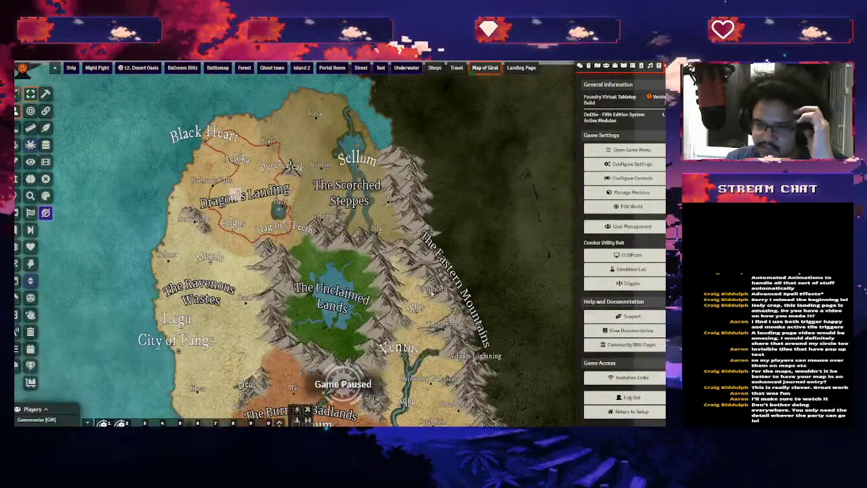
# Open the module settings in the game configuration, collapse the Wall Height section and examine the Warp Gate settings
pyautogui.click(630, 163)
pyautogui.scroll(-10, 357, 239)
pyautogui.scroll(-10, 356, 239)
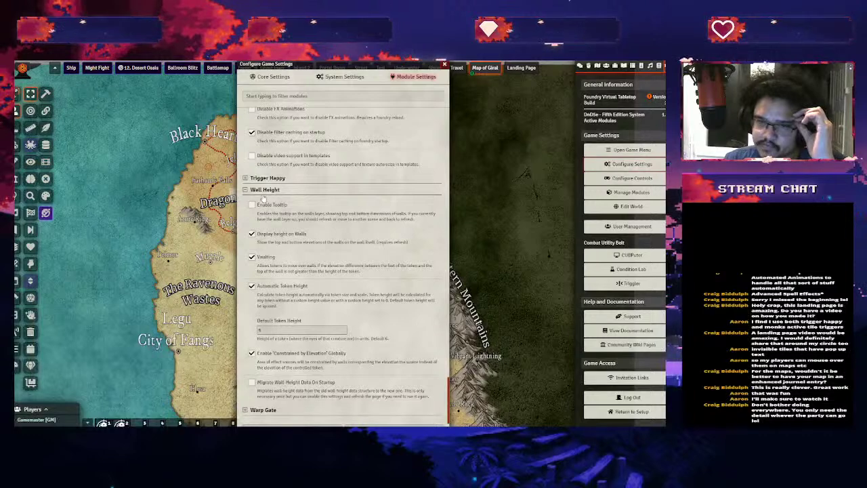
pyautogui.click(265, 190)
pyautogui.click(263, 410)
pyautogui.scroll(-3, 400, 349)
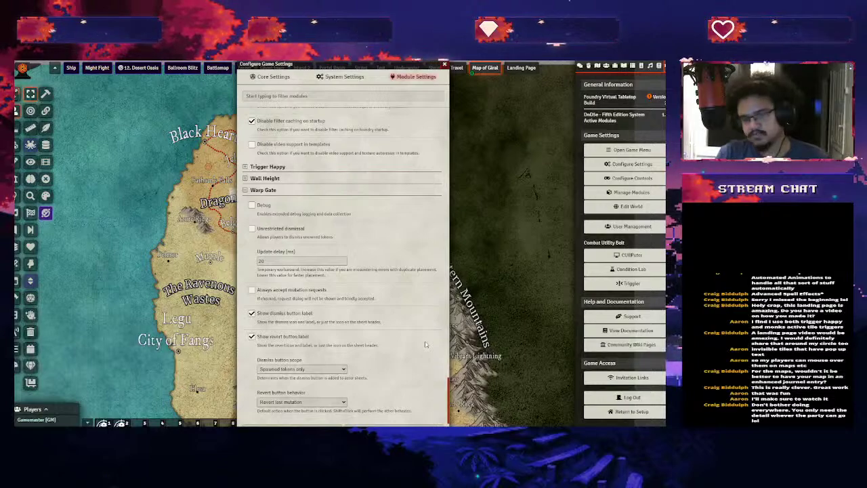
# Collapse the Token Action HUD, Token Attacher, Token Magic FX and Warp Gate sections in the module settings
pyautogui.scroll(10, 425, 345)
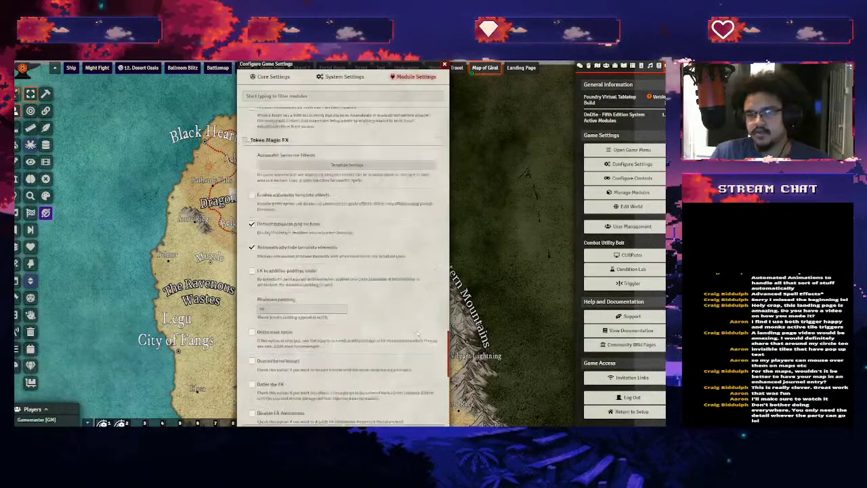
pyautogui.scroll(5, 304, 288)
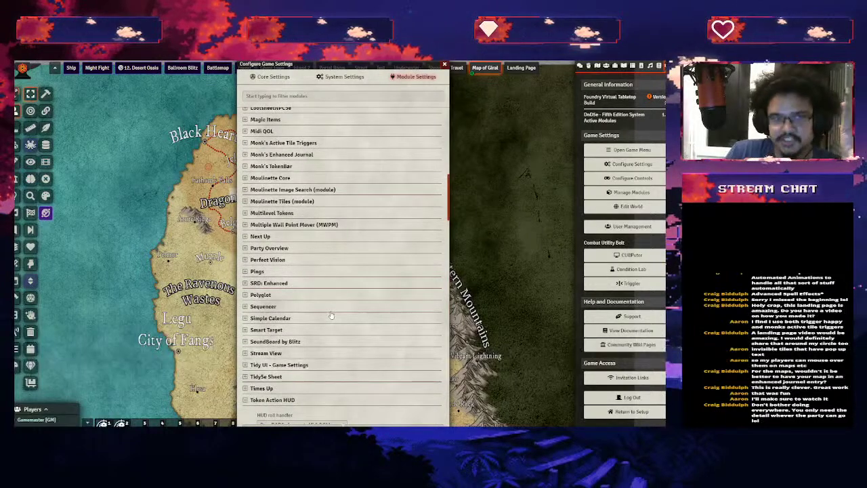
pyautogui.click(278, 400)
pyautogui.scroll(-4, 265, 325)
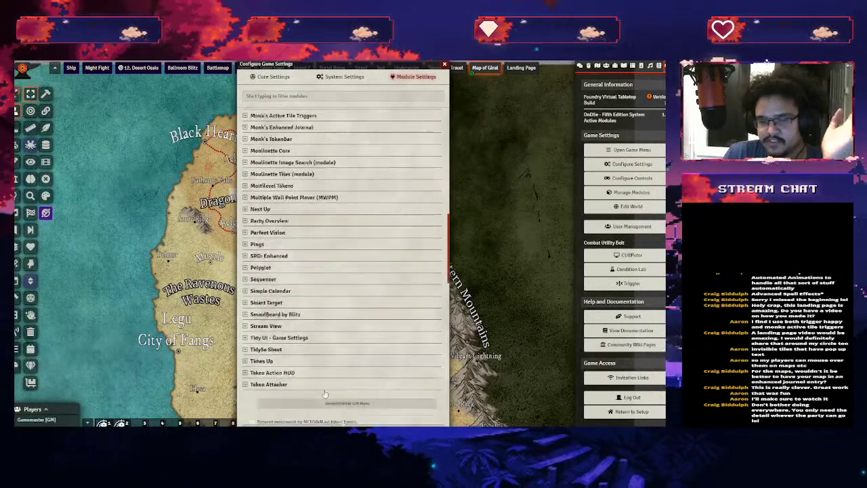
pyautogui.click(281, 221)
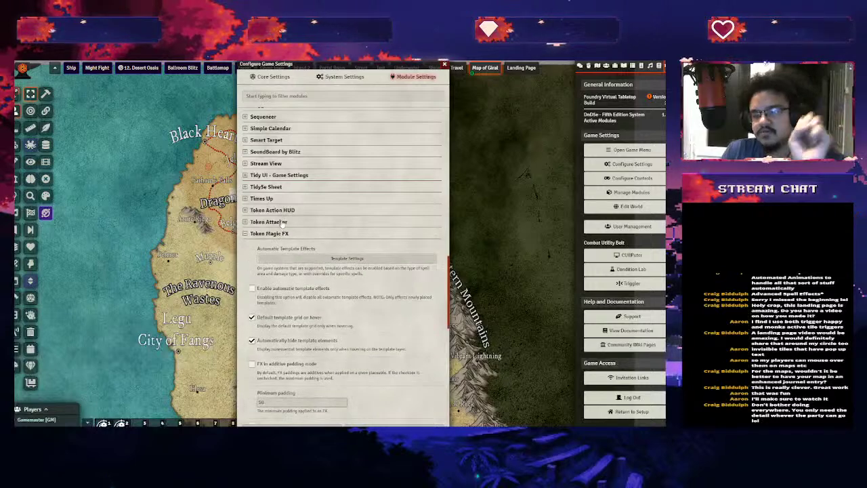
pyautogui.click(285, 233)
pyautogui.click(274, 245)
pyautogui.click(278, 269)
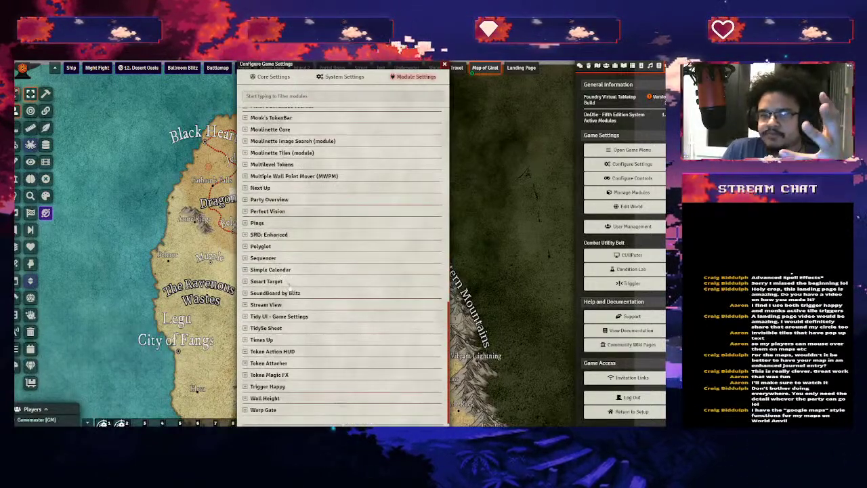
# Browse the list of installed modules in the module settings, and examine the options of the Levels module
pyautogui.scroll(20, 362, 303)
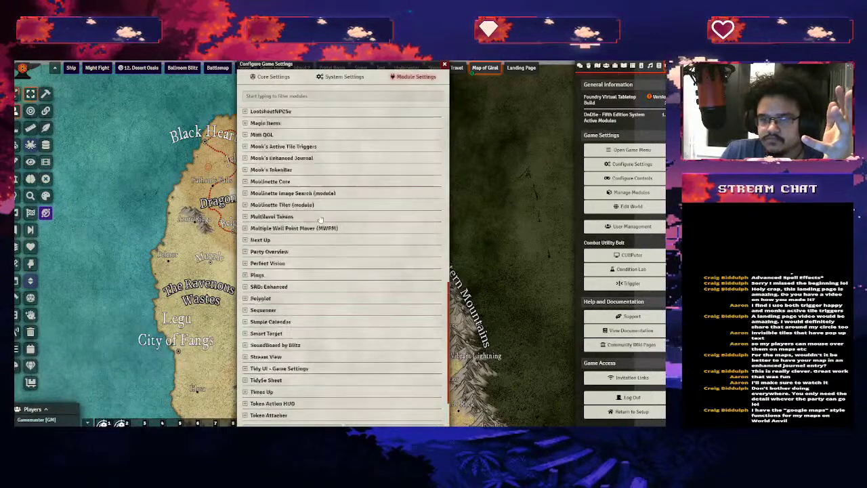
pyautogui.scroll(-5, 321, 220)
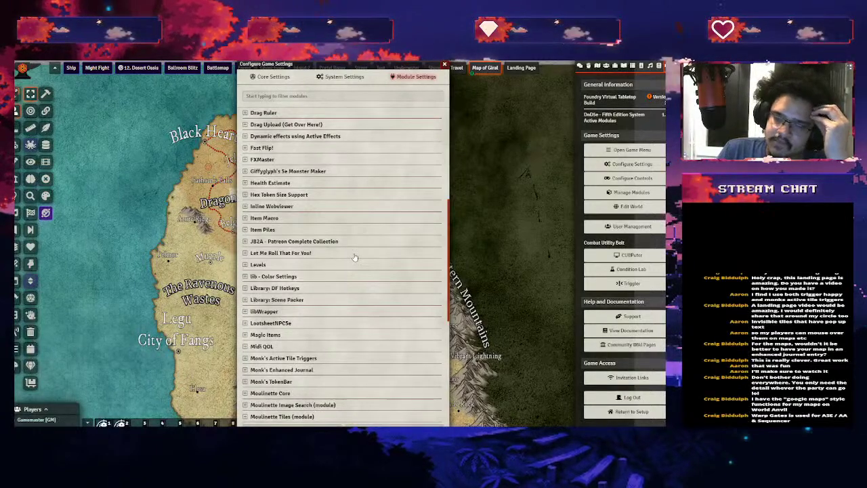
pyautogui.scroll(-4, 346, 258)
pyautogui.scroll(3, 325, 257)
pyautogui.scroll(1, 378, 279)
pyautogui.scroll(5, 358, 281)
pyautogui.scroll(-5, 346, 283)
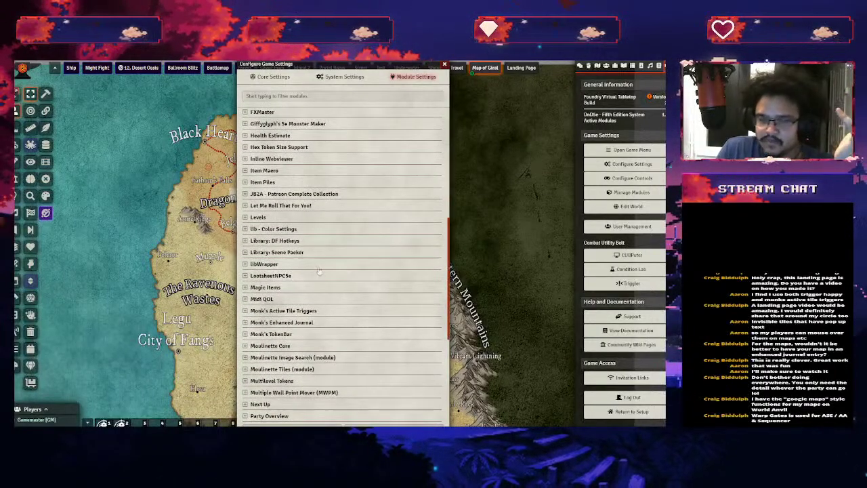
pyautogui.click(269, 217)
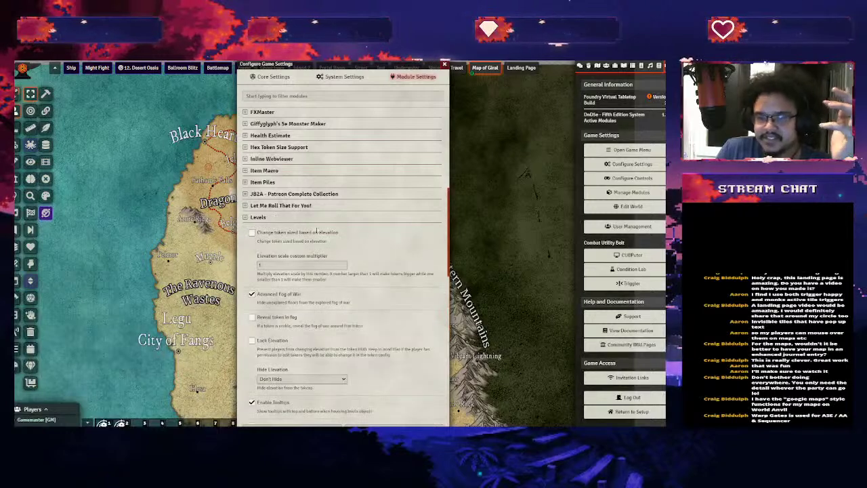
pyautogui.click(318, 219)
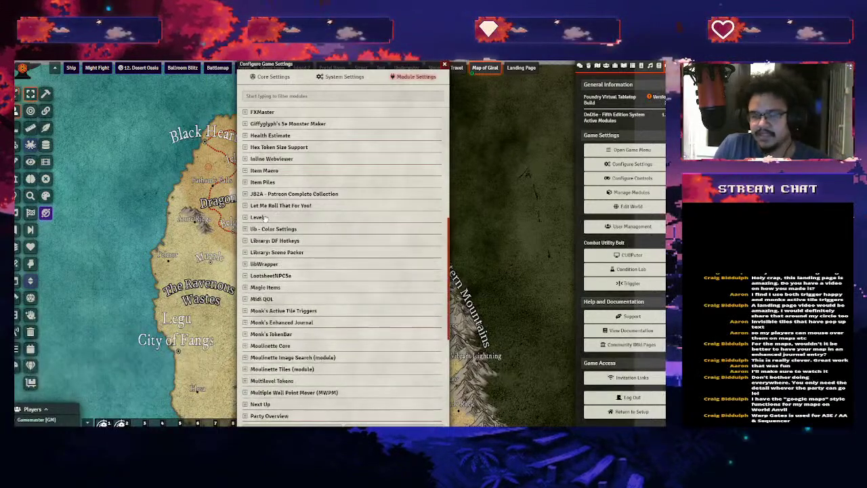
pyautogui.scroll(-3, 264, 217)
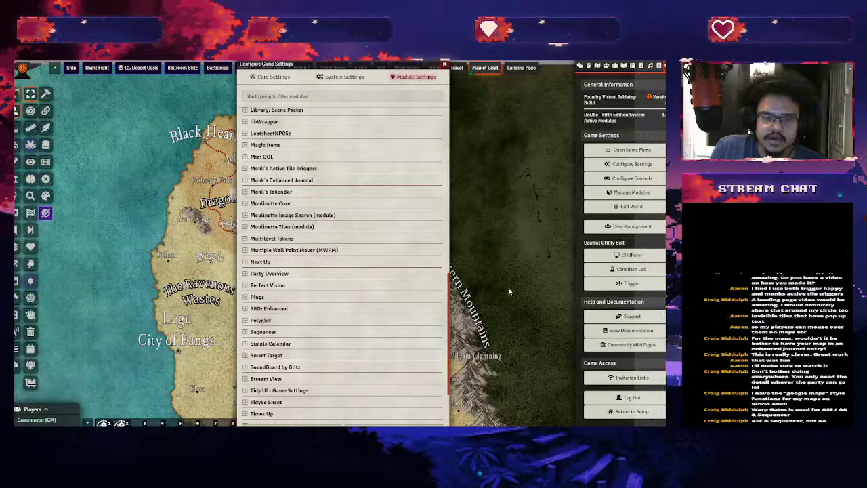
# Look through the full list of module sections in the module settings from About Time to Warp Gate, and close the game configuration
pyautogui.scroll(-2, 358, 323)
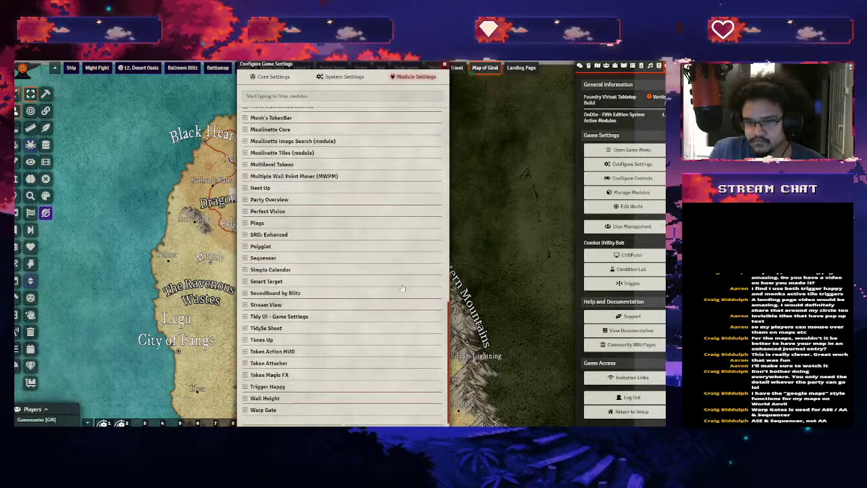
pyautogui.scroll(5, 329, 227)
pyautogui.scroll(4, 350, 242)
pyautogui.scroll(-7, 351, 239)
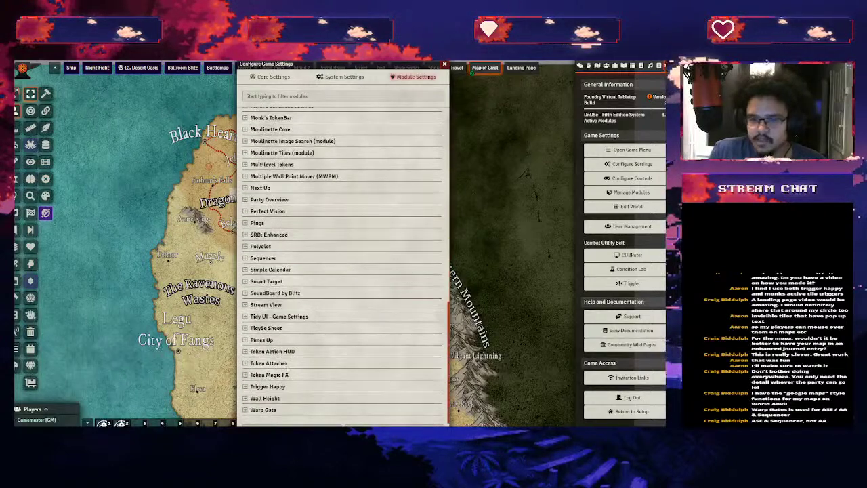
pyautogui.scroll(8, 414, 244)
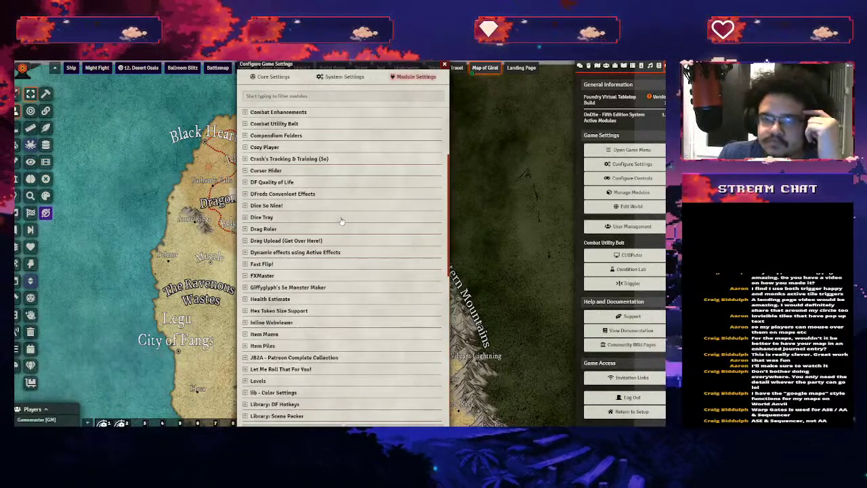
pyautogui.scroll(5, 341, 221)
pyautogui.scroll(-12, 349, 203)
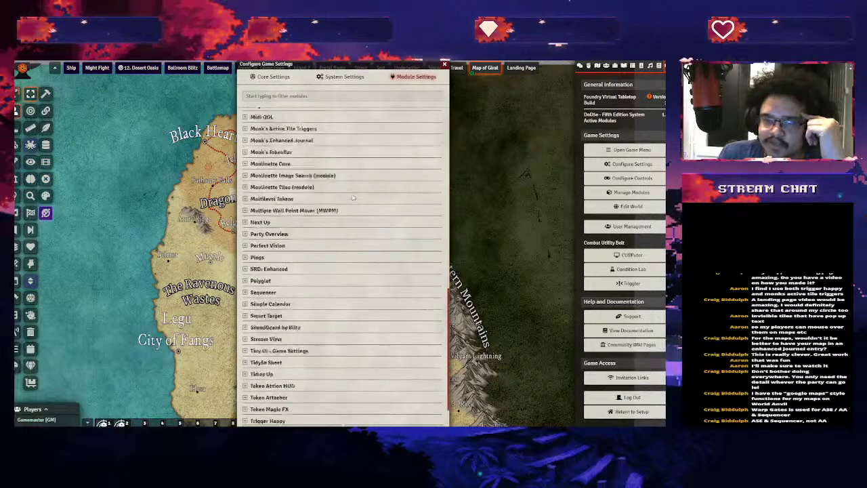
pyautogui.scroll(12, 349, 203)
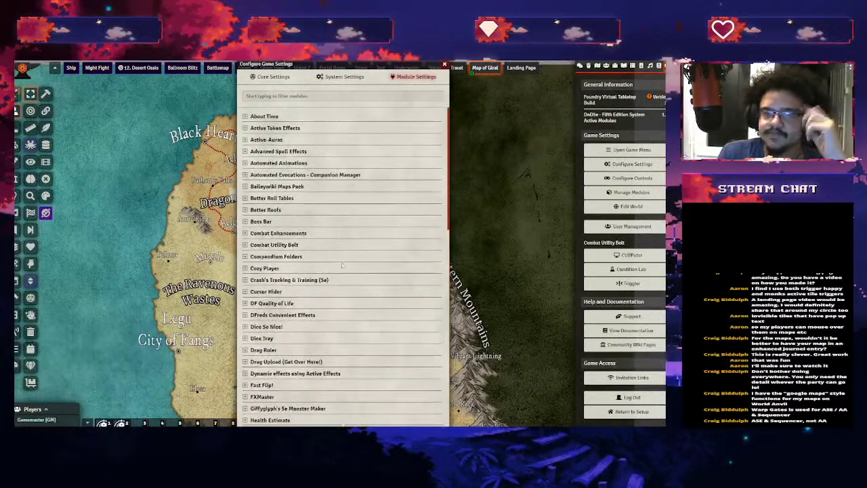
pyautogui.scroll(-8, 414, 231)
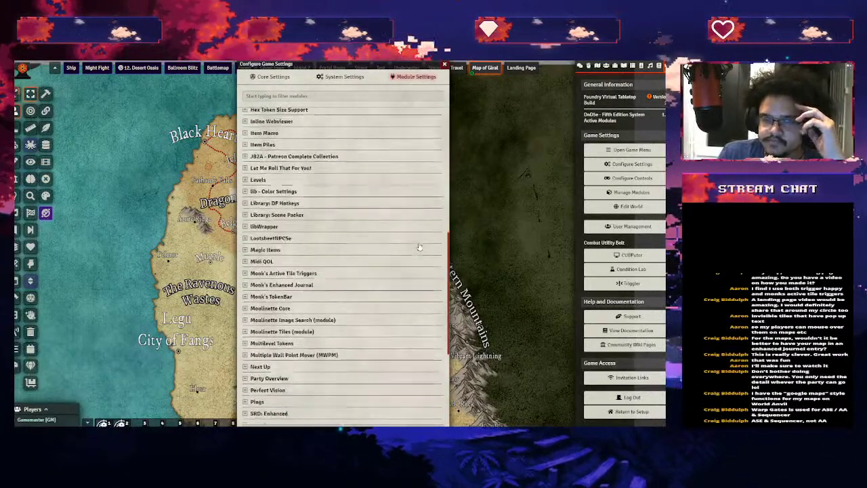
pyautogui.scroll(-4, 446, 231)
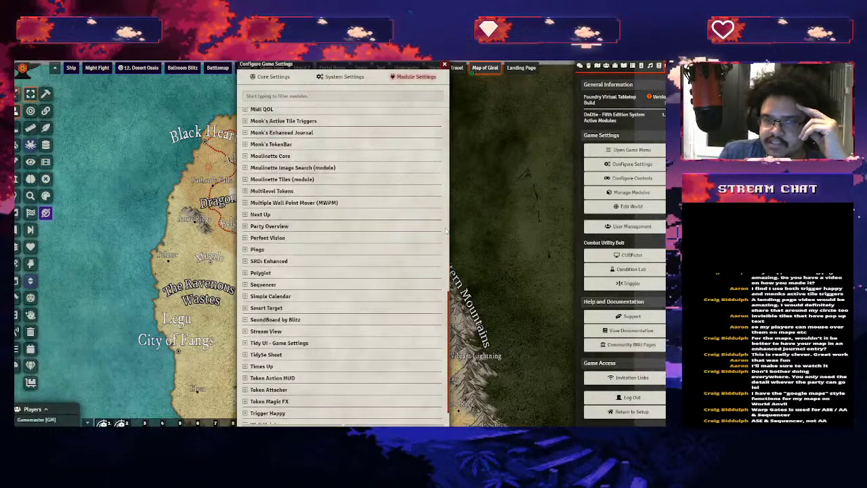
pyautogui.scroll(12, 446, 232)
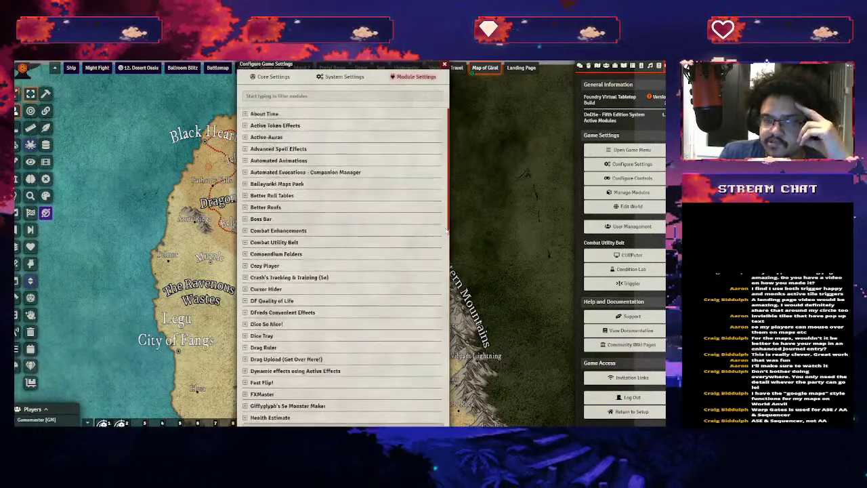
pyautogui.click(446, 65)
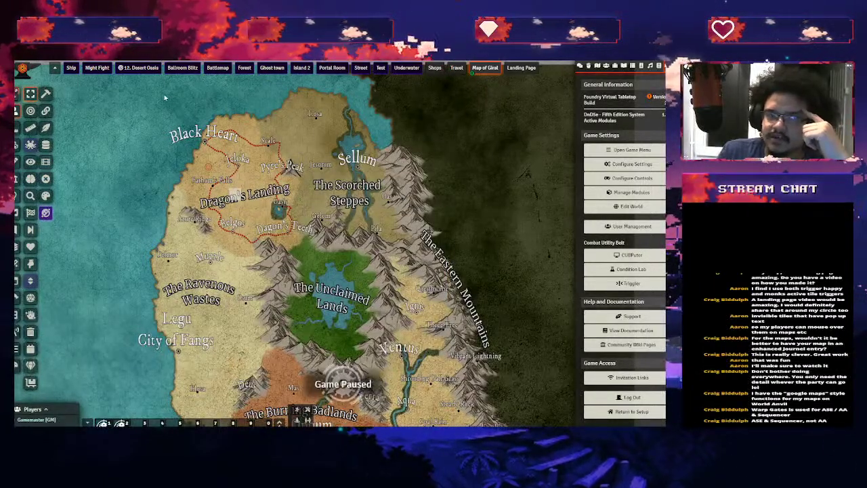
# Open the Battlemap scene and move the Locust token to the open floor outside the drawn rooms, away from the other lit tokens
pyautogui.click(218, 67)
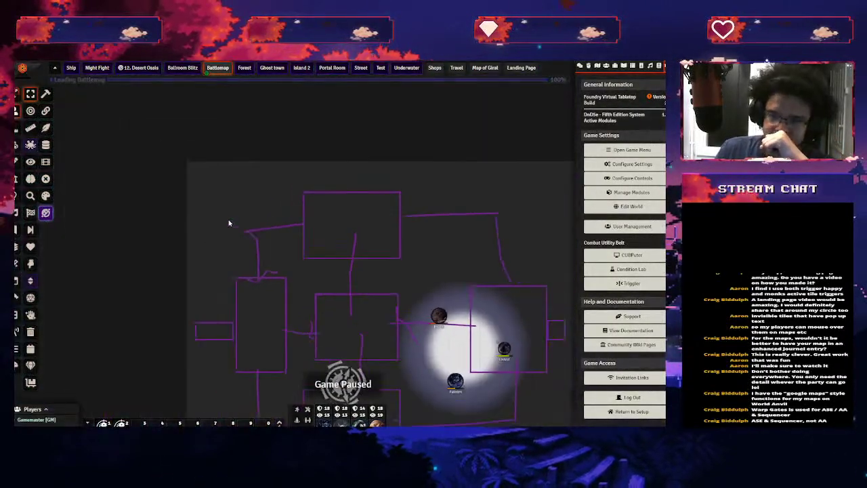
pyautogui.moveTo(208, 196); pyautogui.dragTo(313, 128)
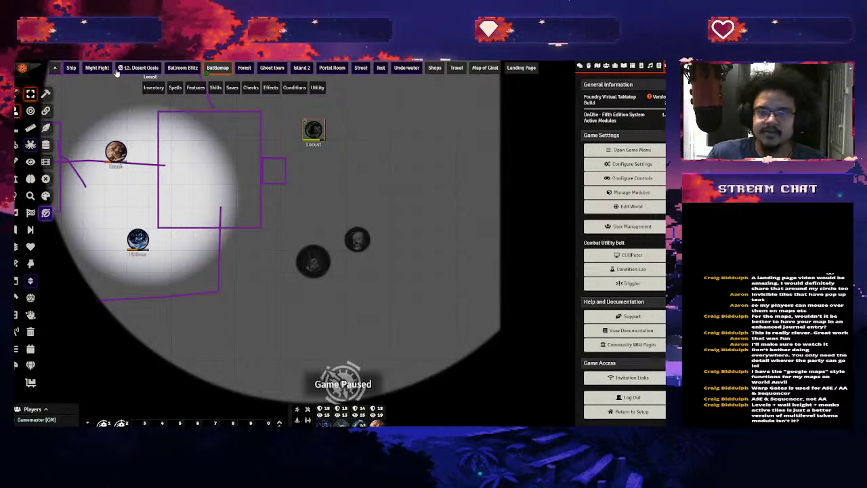
# Switch to the Ship scene, open the module management window and look through all installed modules
pyautogui.click(70, 67)
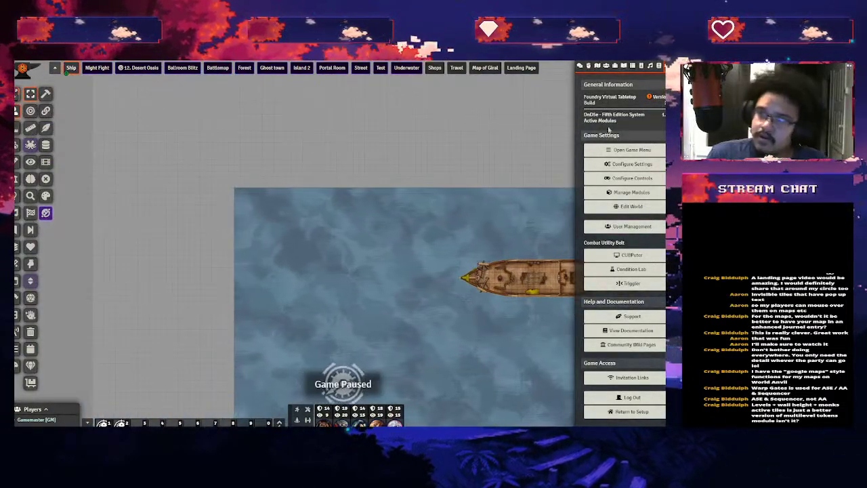
pyautogui.click(658, 66)
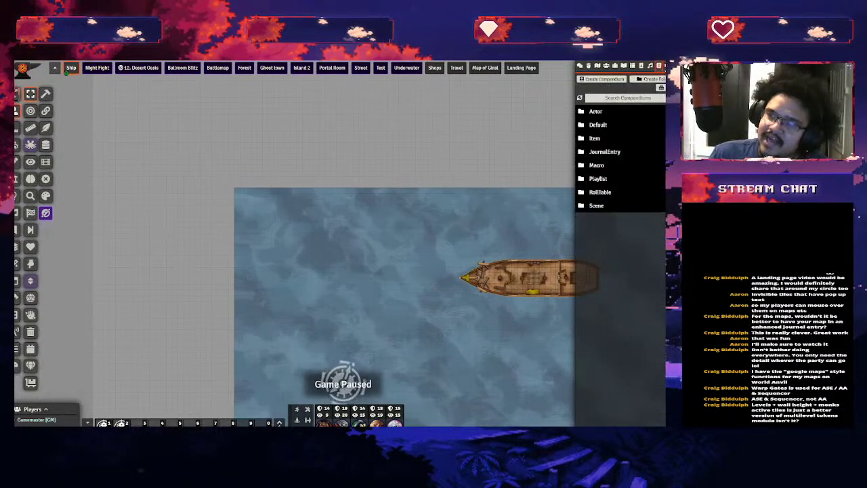
pyautogui.click(658, 65)
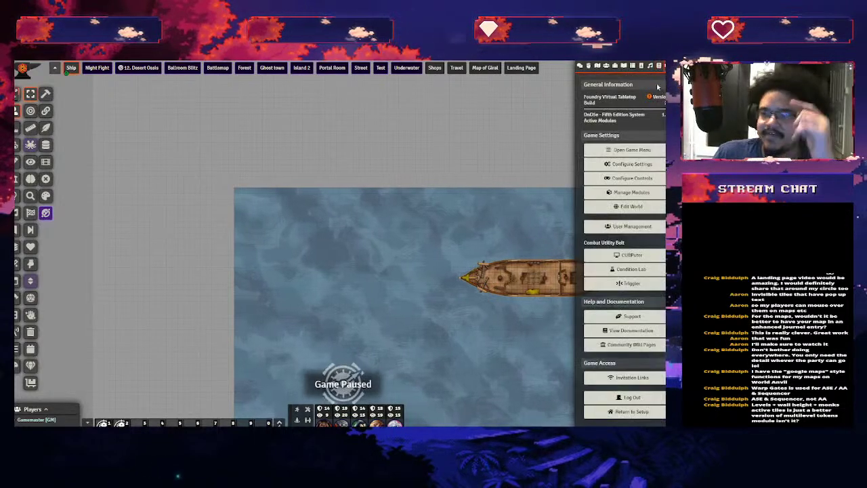
pyautogui.click(625, 193)
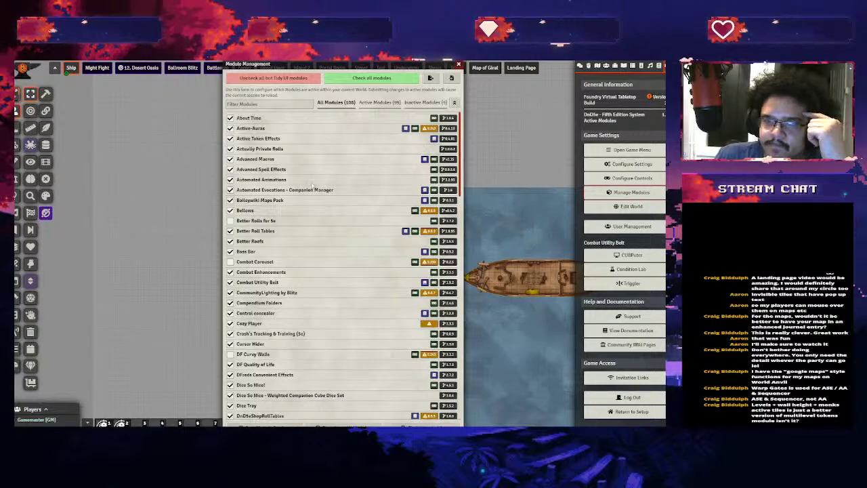
pyautogui.scroll(-1, 312, 184)
pyautogui.scroll(-15, 288, 241)
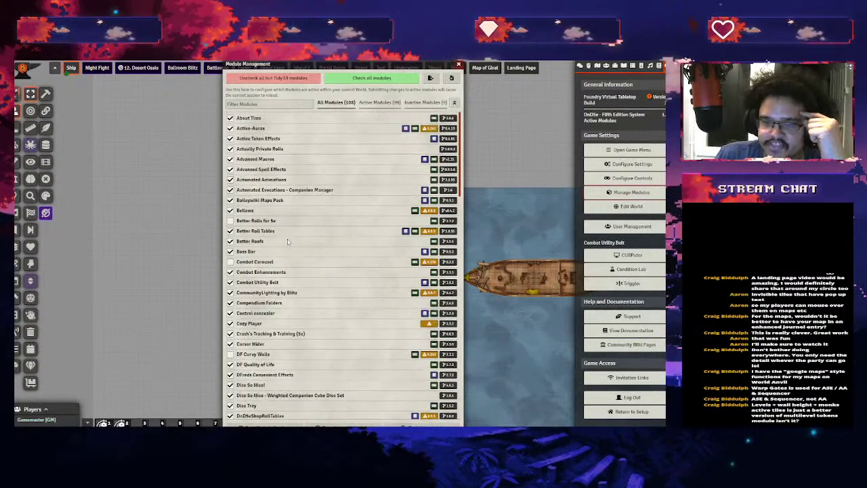
pyautogui.scroll(16, 310, 232)
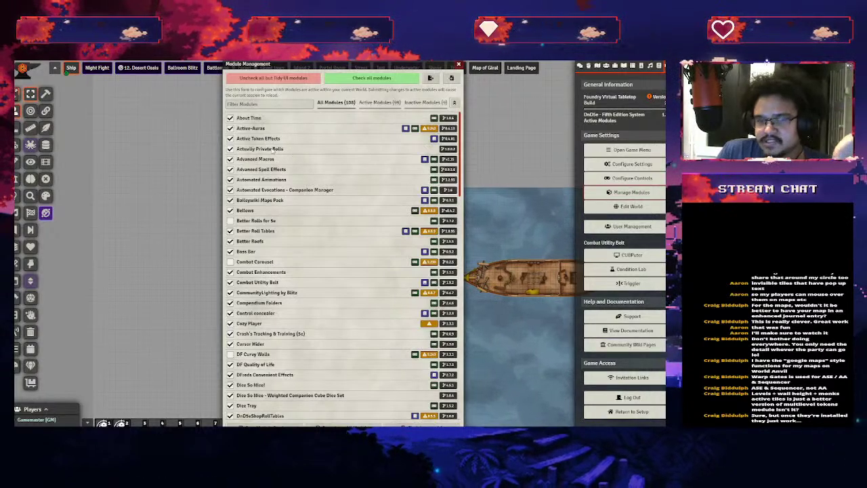
# Expand the Nowhere King playlist in the playlists directory and view its playlist settings
pyautogui.click(651, 66)
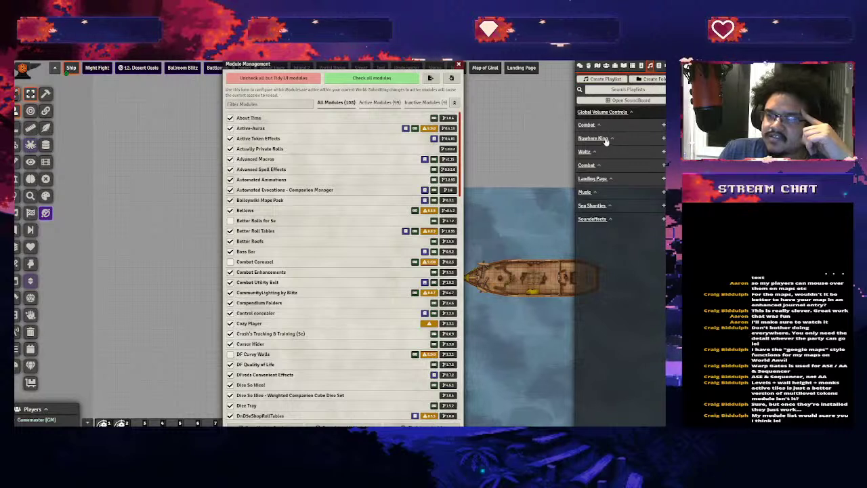
pyautogui.click(612, 139)
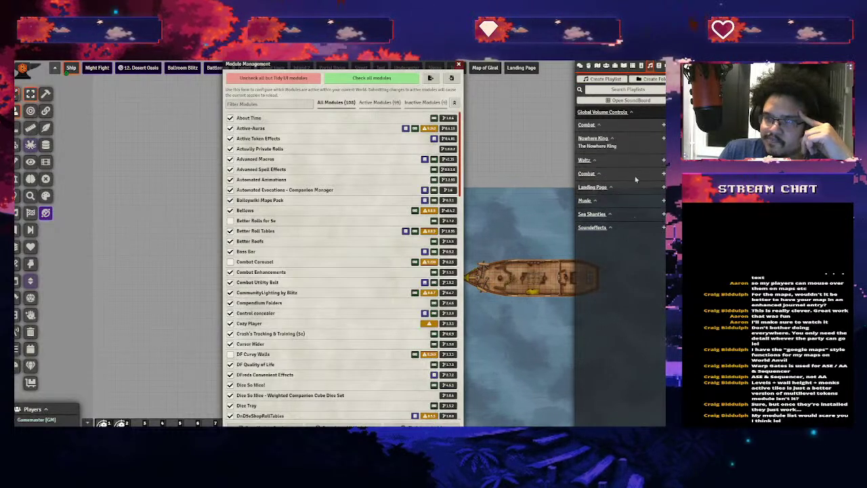
pyautogui.rightClick(612, 142)
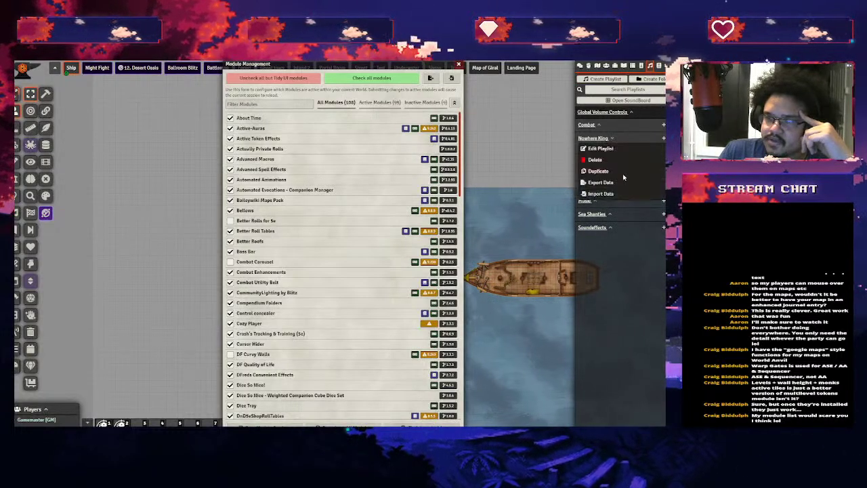
pyautogui.click(600, 153)
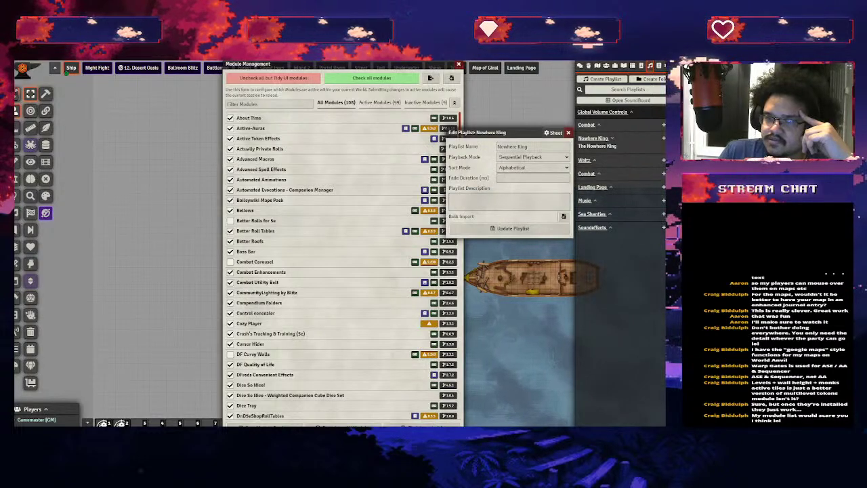
pyautogui.click(568, 132)
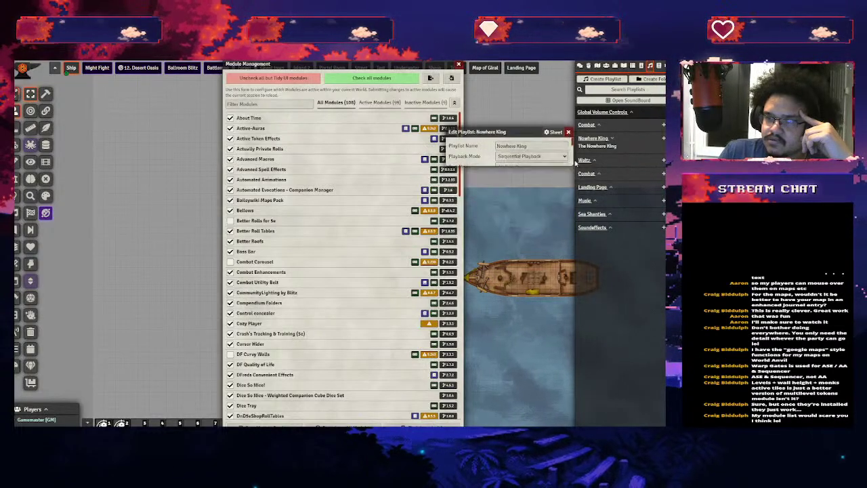
# Examine the Sea Shanties playlist settings and the stream type and stream ID of its fourth track
pyautogui.click(607, 214)
pyautogui.rightClick(607, 214)
pyautogui.click(603, 225)
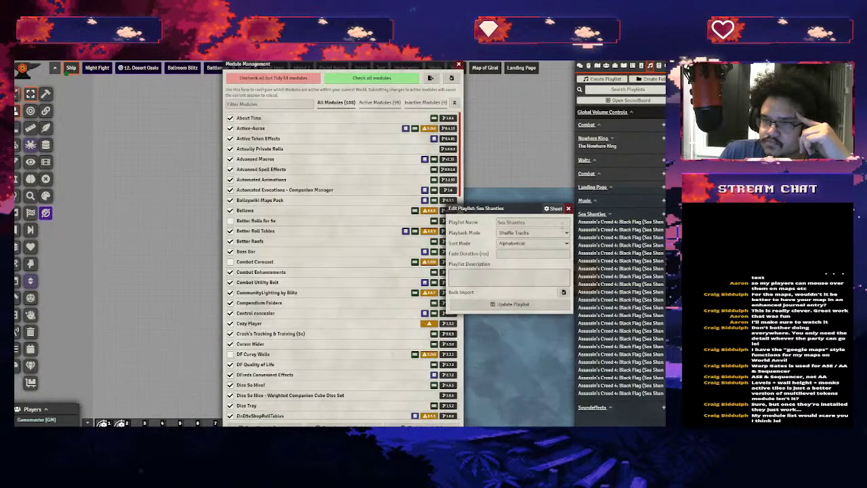
pyautogui.click(568, 209)
pyautogui.rightClick(589, 245)
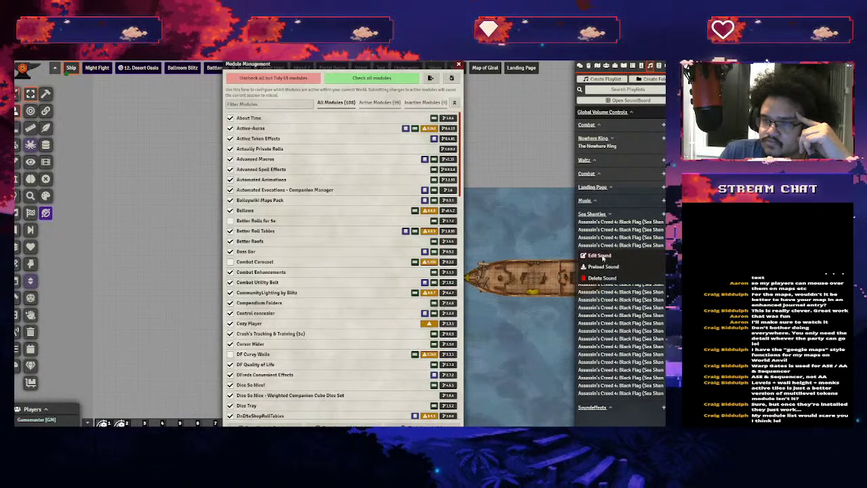
pyautogui.click(589, 255)
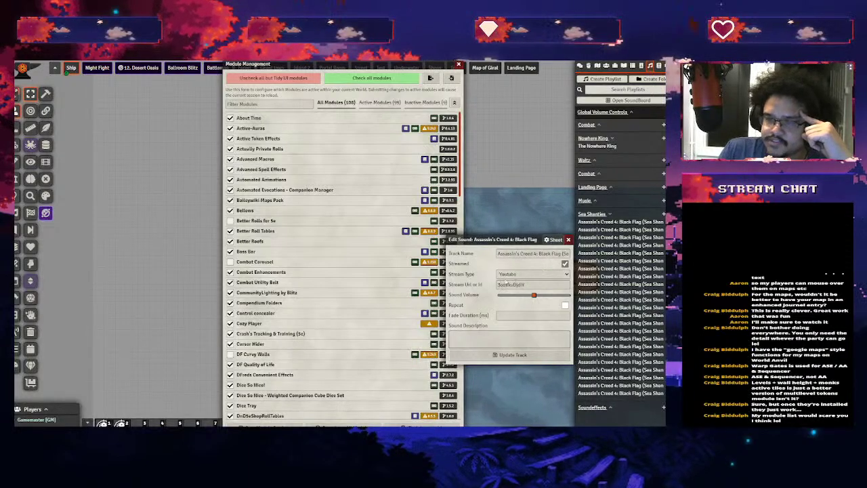
pyautogui.doubleClick(512, 284)
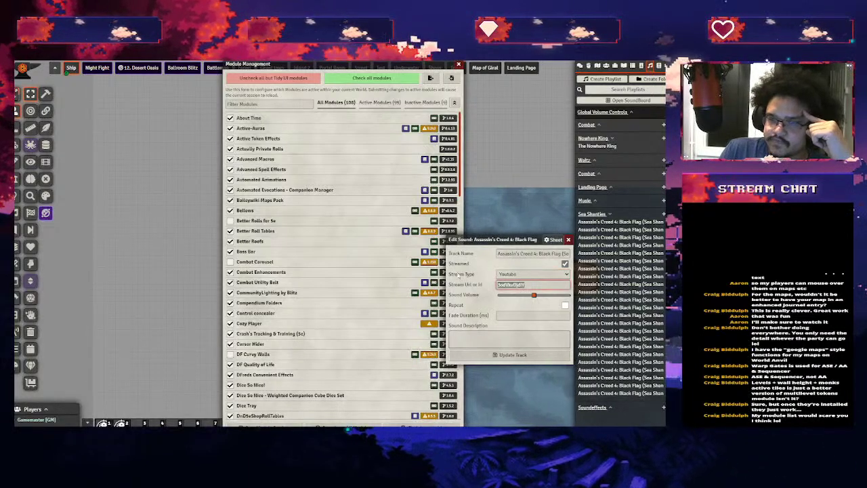
pyautogui.click(569, 240)
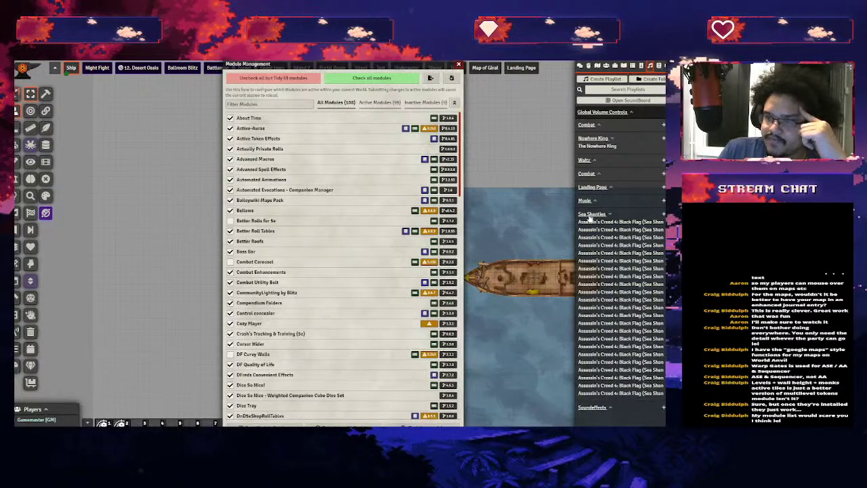
# Reopen the Sea Shanties playlist settings and check the playback and sort modes without changing them
pyautogui.rightClick(593, 214)
pyautogui.click(602, 224)
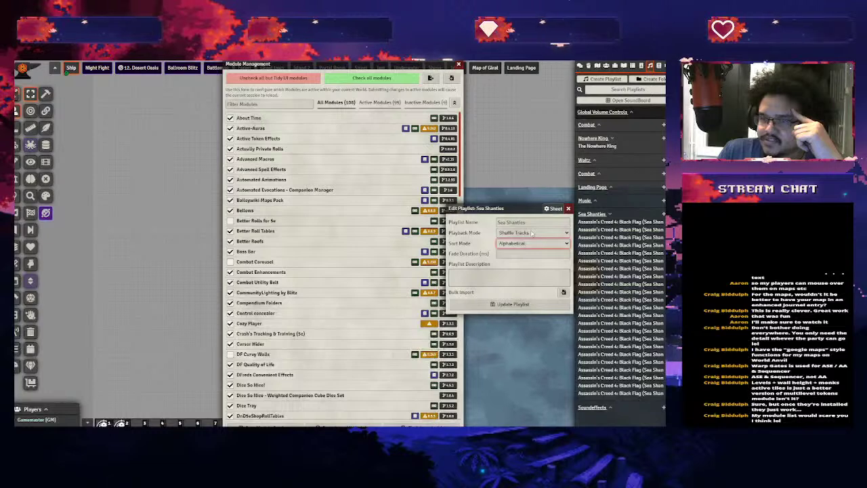
pyautogui.click(568, 208)
pyautogui.click(596, 204)
pyautogui.click(596, 203)
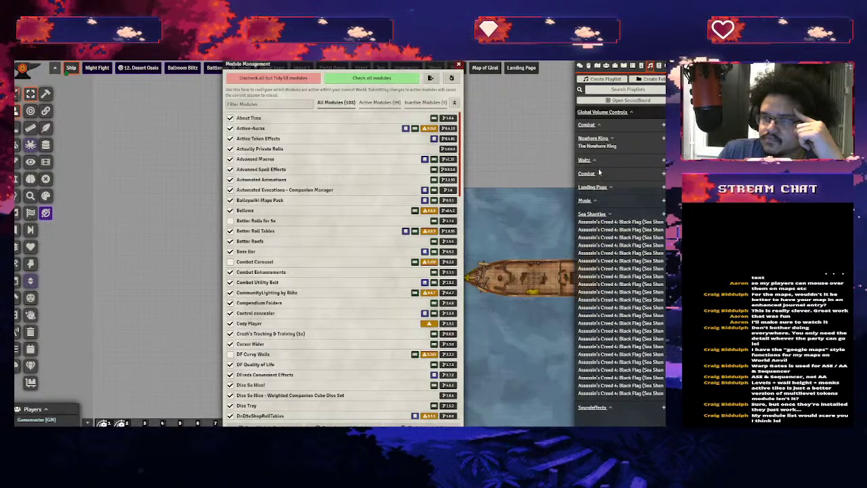
# Examine the settings of the Combat playlist below Waltz and the stream settings of its Dragon Age track
pyautogui.rightClick(600, 175)
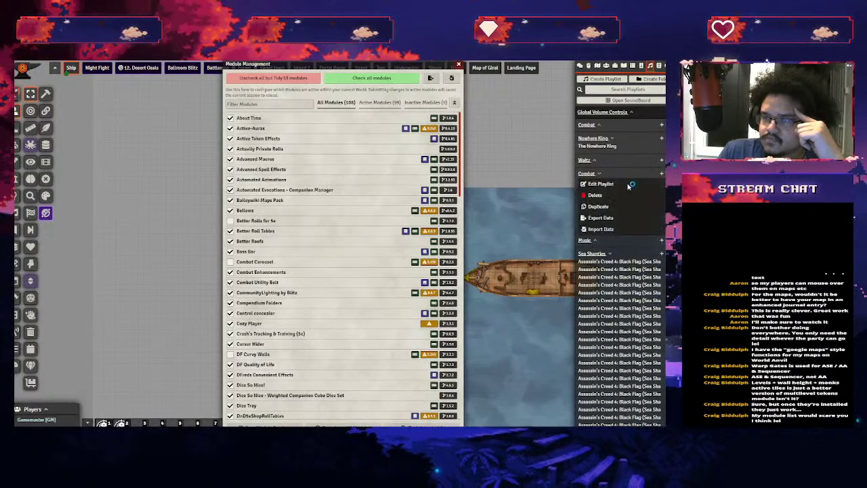
pyautogui.click(599, 184)
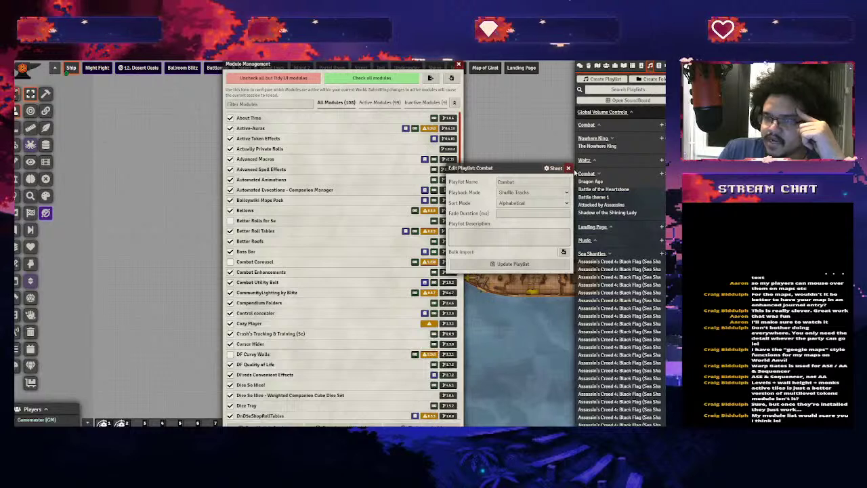
pyautogui.click(568, 168)
pyautogui.rightClick(590, 182)
pyautogui.click(588, 192)
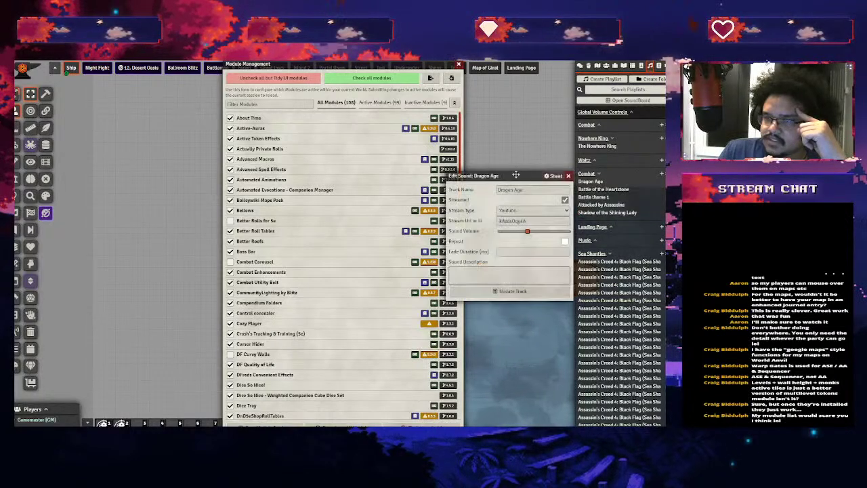
pyautogui.click(568, 175)
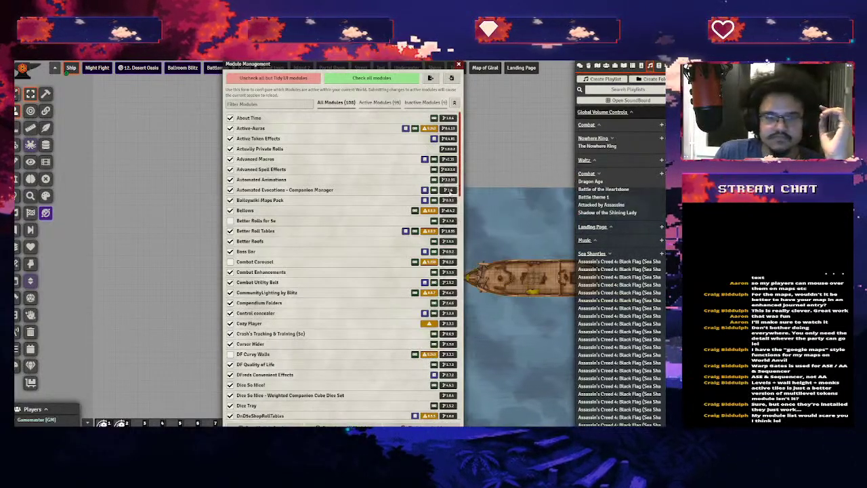
# Look through the installed module list from About Time down to the Parallaxia entry and close module management
pyautogui.scroll(-3, 379, 217)
pyautogui.scroll(3, 353, 229)
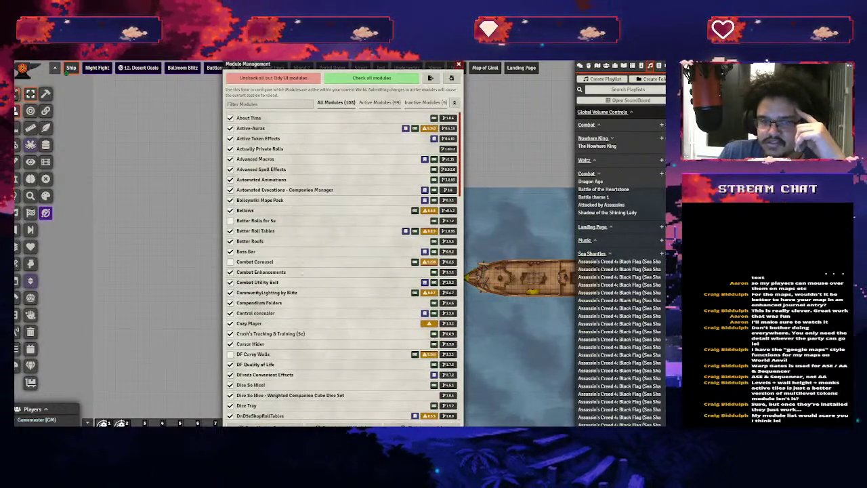
pyautogui.scroll(-5, 332, 255)
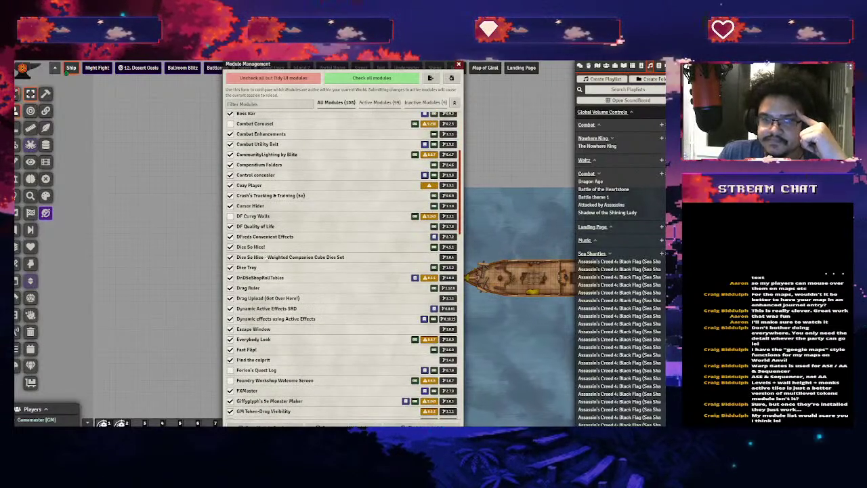
pyautogui.scroll(-1, 262, 242)
pyautogui.scroll(-15, 264, 240)
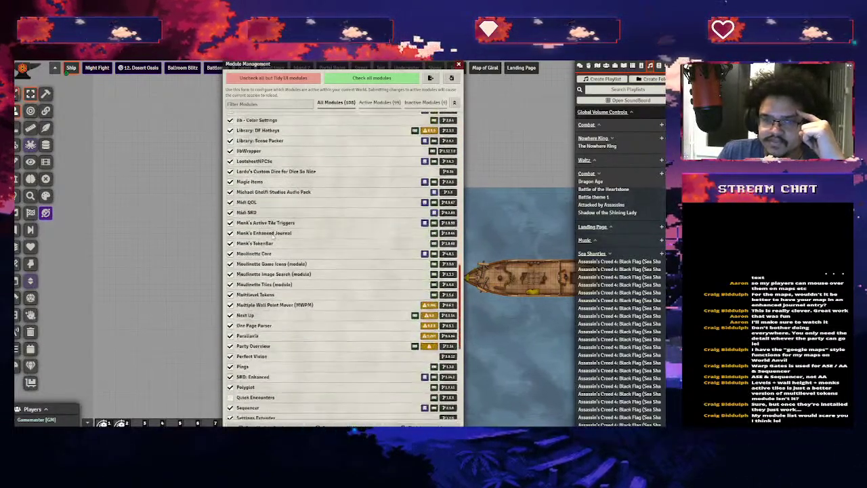
pyautogui.scroll(3, 275, 224)
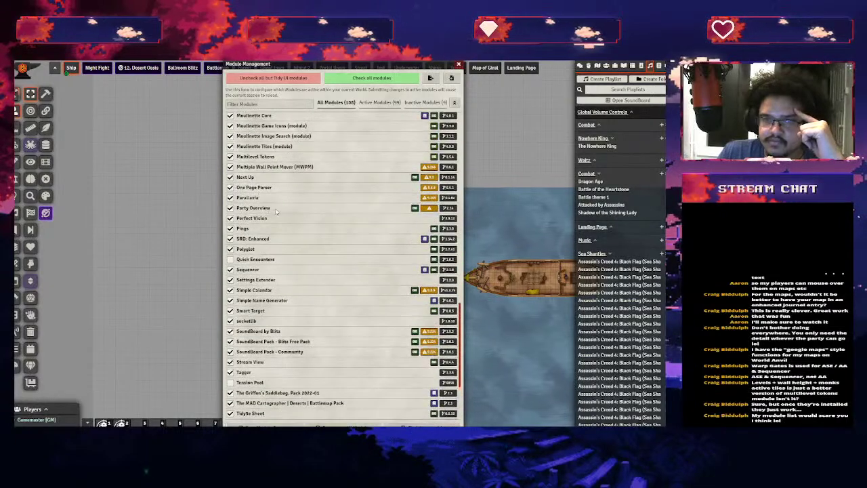
pyautogui.click(459, 68)
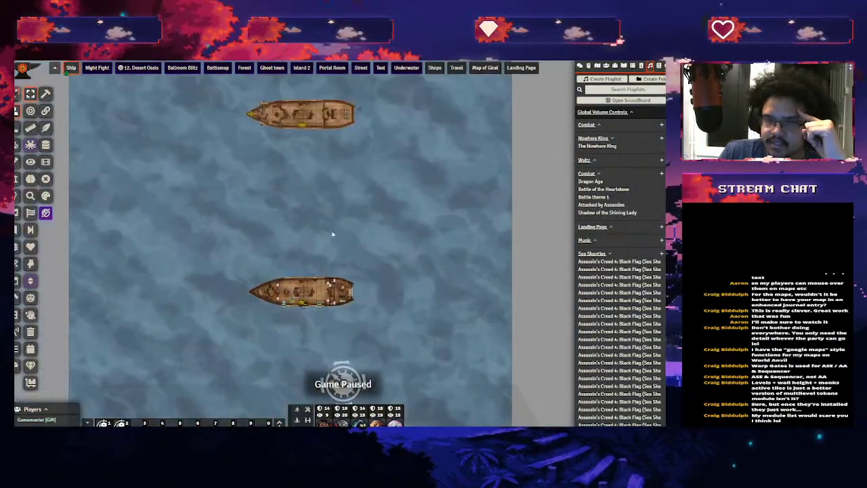
# Switch to the tile controls, shift the ocean background tile and undo that shift
pyautogui.click(16, 144)
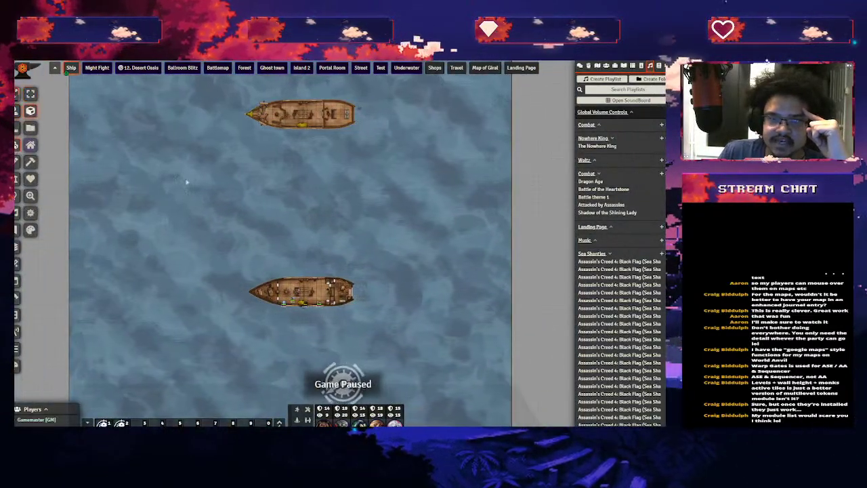
pyautogui.moveTo(199, 180); pyautogui.dragTo(222, 234)
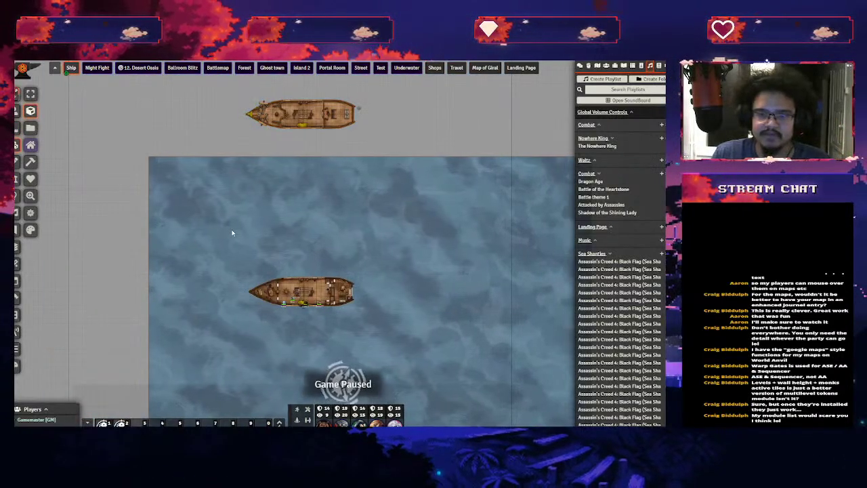
pyautogui.hotkey('ctrl', 'z')
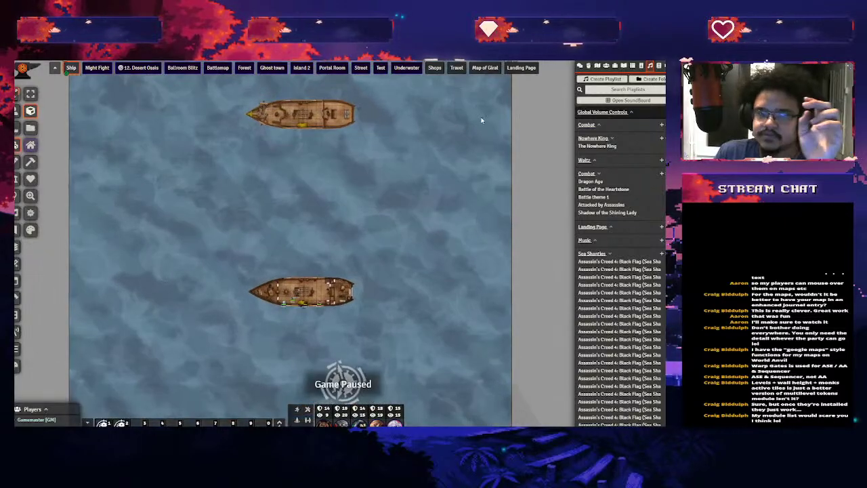
# Open the ocean tile's configuration at its Parallaxia settings and move the window so that the water stays in view
pyautogui.moveTo(519, 154); pyautogui.dragTo(441, 232)
pyautogui.scroll(4, 398, 187)
pyautogui.scroll(3, 398, 188)
pyautogui.rightClick(353, 135)
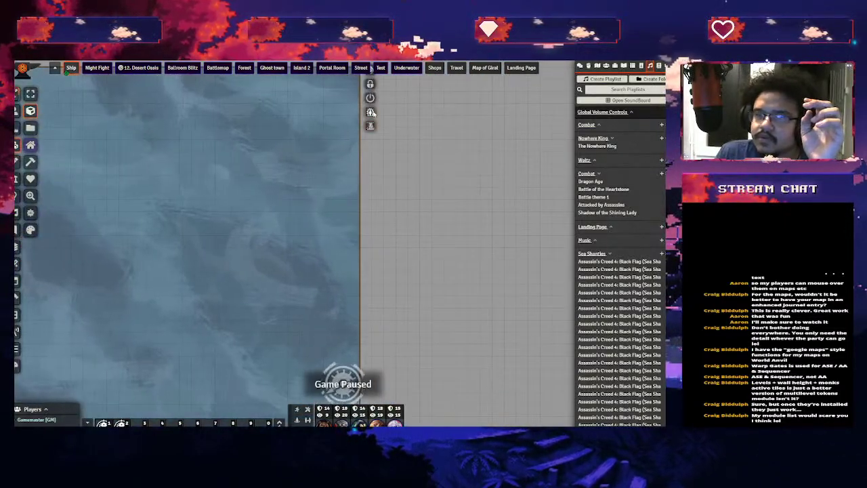
pyautogui.scroll(-4, 398, 174)
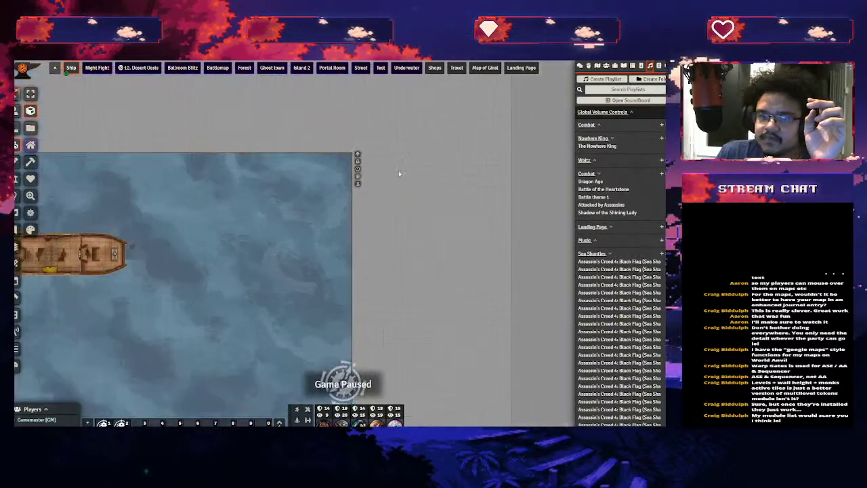
pyautogui.scroll(-3, 433, 197)
pyautogui.scroll(4, 219, 283)
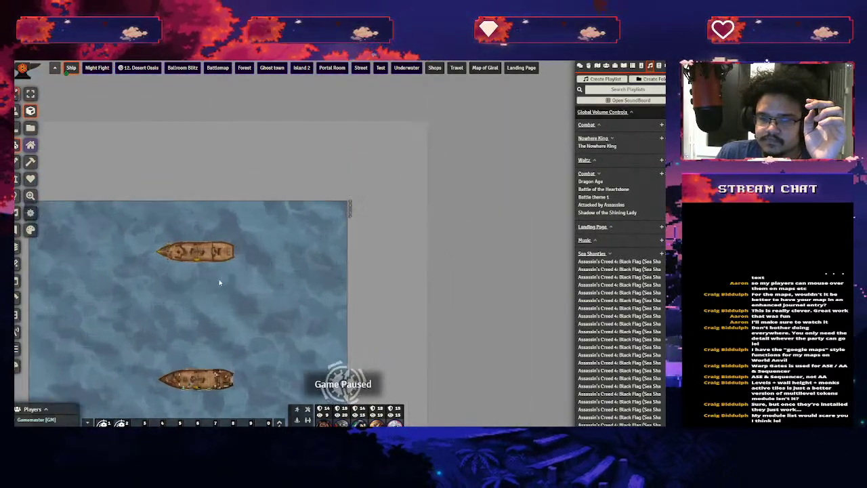
pyautogui.moveTo(190, 162); pyautogui.dragTo(340, 117)
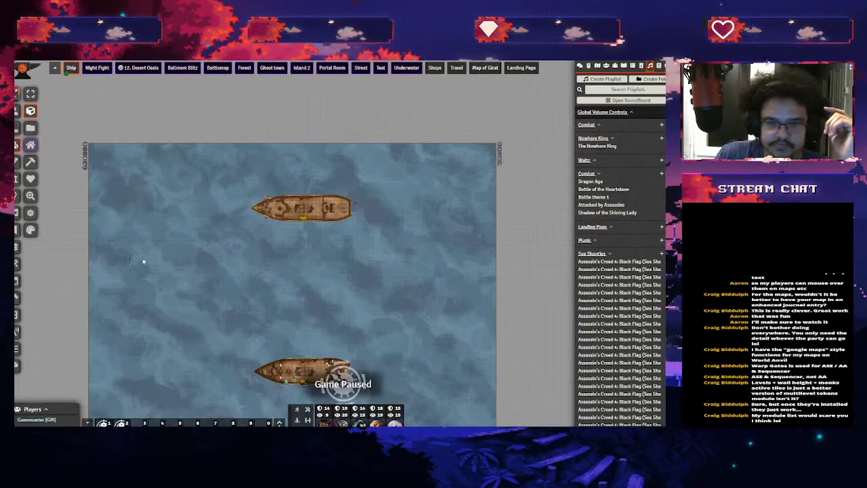
pyautogui.doubleClick(499, 161)
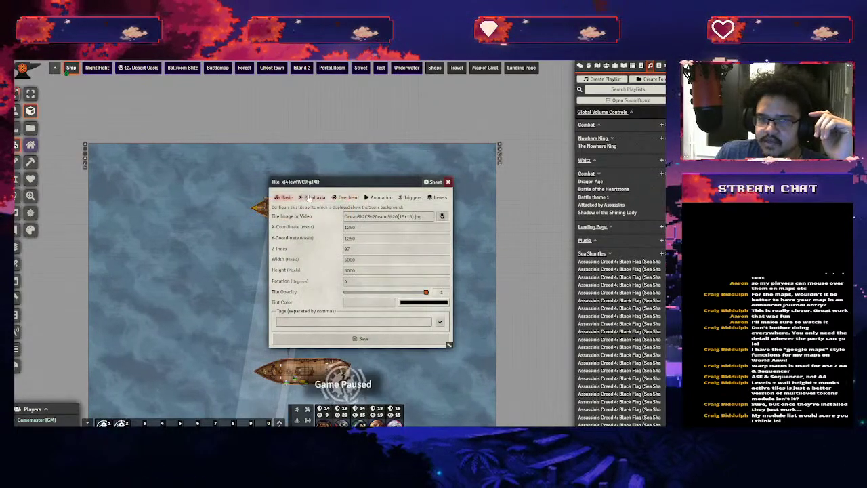
pyautogui.click(310, 197)
pyautogui.moveTo(316, 130); pyautogui.dragTo(400, 120)
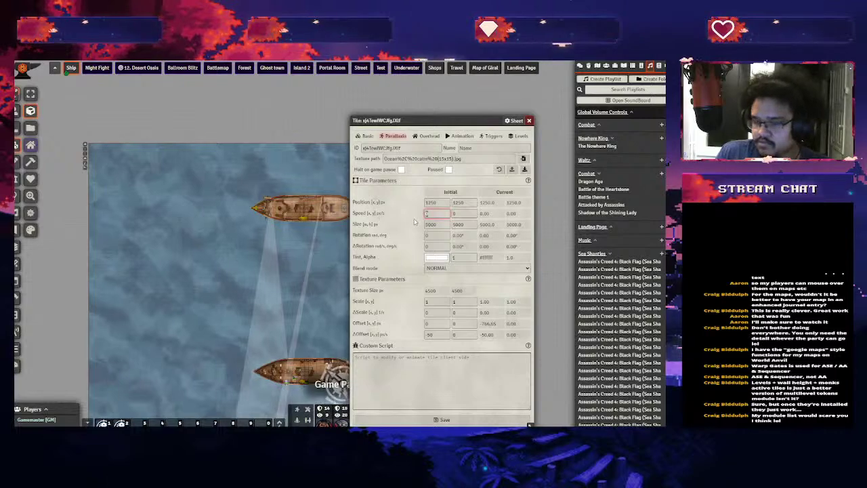
# Try an ocean tile speed of 200 px/s on both axes and reset both speeds to 0
pyautogui.press('Tab')
pyautogui.write('200')
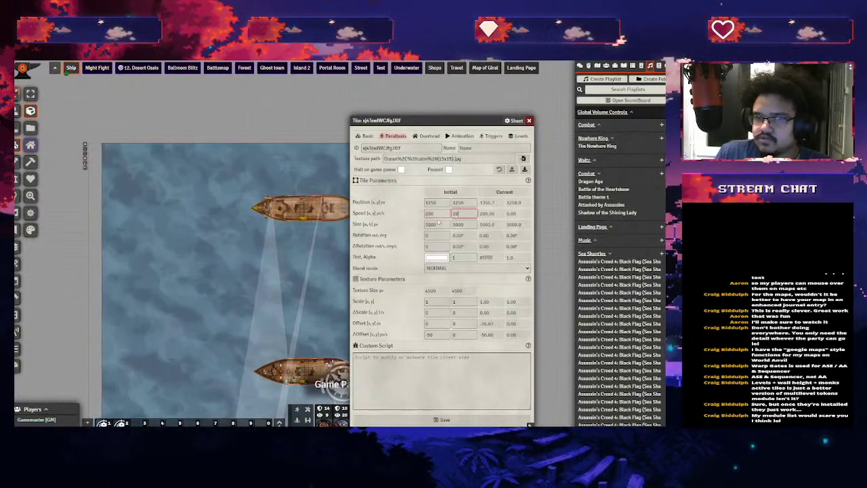
pyautogui.press('Tab')
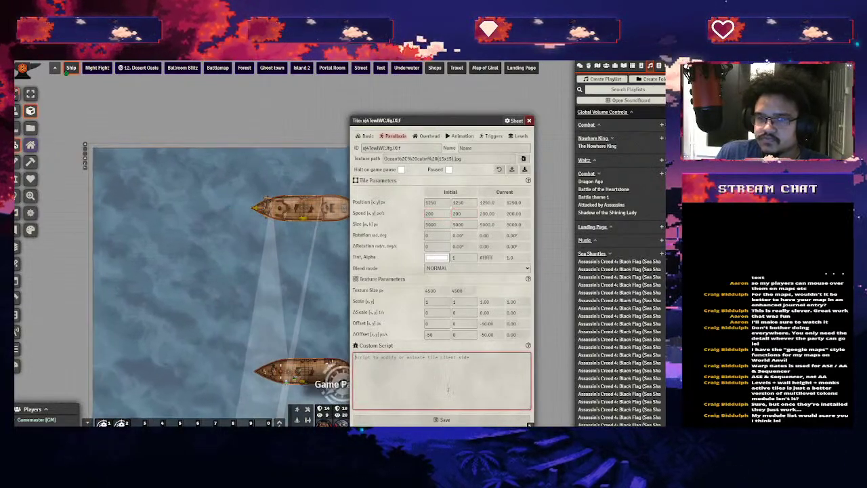
pyautogui.doubleClick(465, 213)
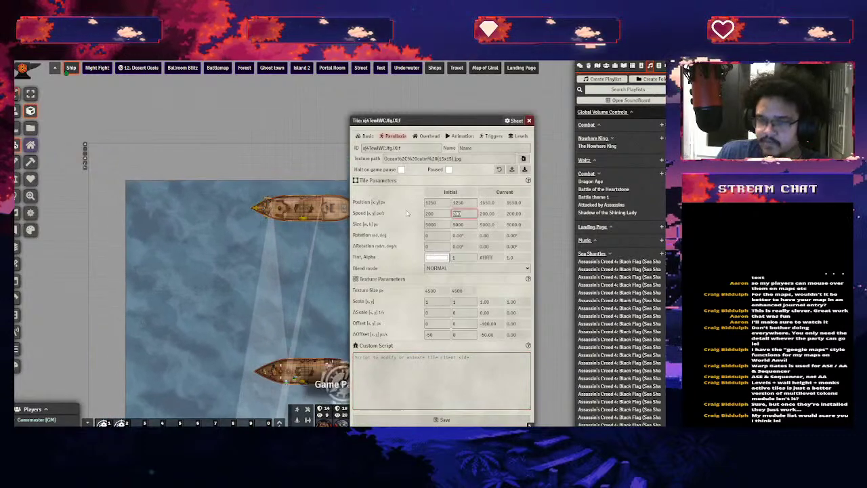
pyautogui.write('0')
pyautogui.doubleClick(437, 214)
pyautogui.write('0')
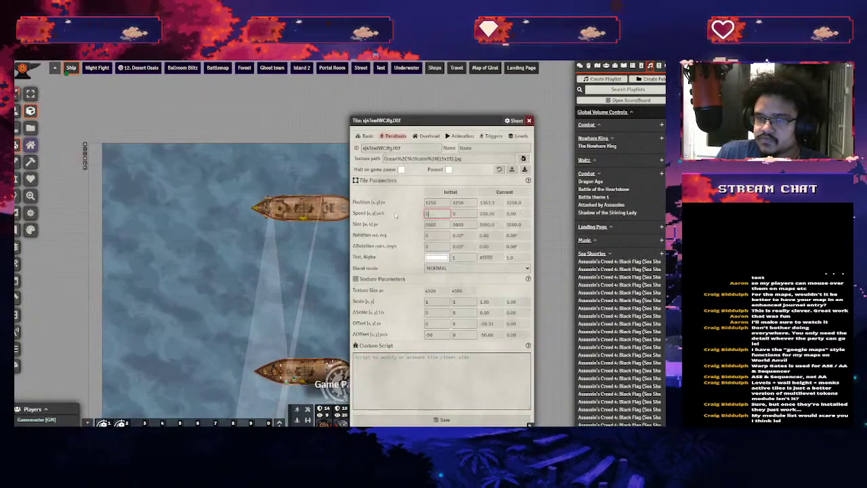
pyautogui.click(429, 236)
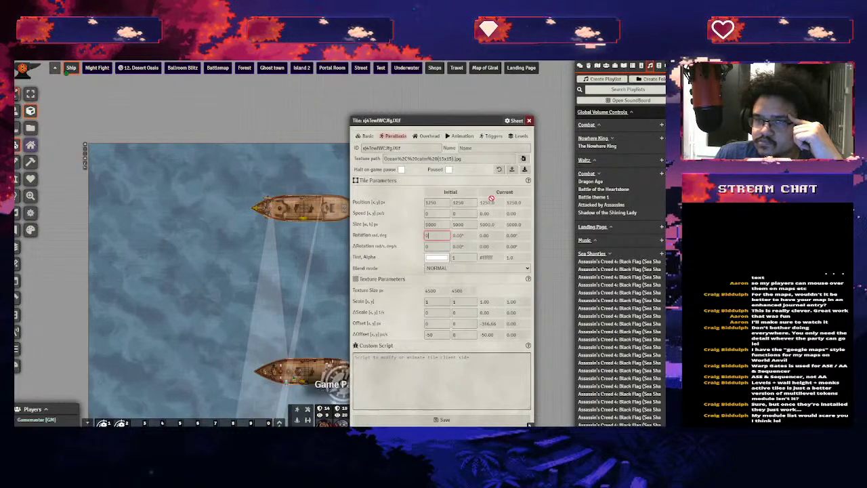
# Try a y speed of 1 and 50 px/s on the ocean tile and reset it to 0
pyautogui.click(454, 213)
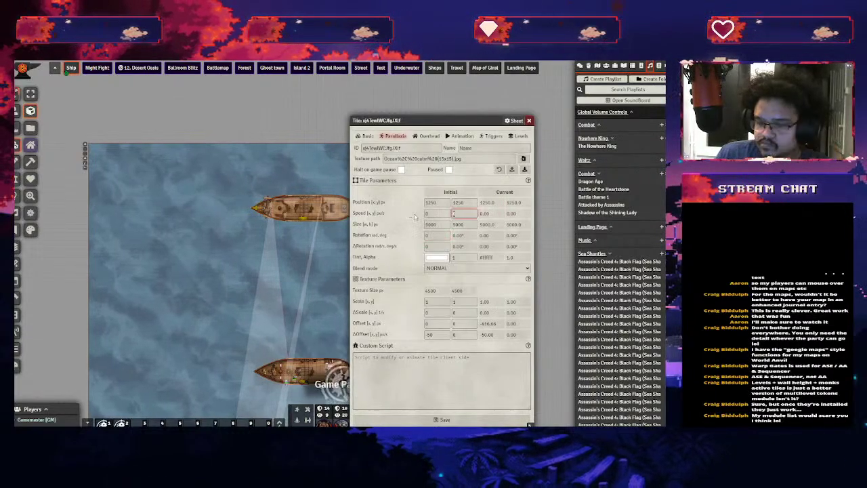
pyautogui.write('1')
pyautogui.press('Tab')
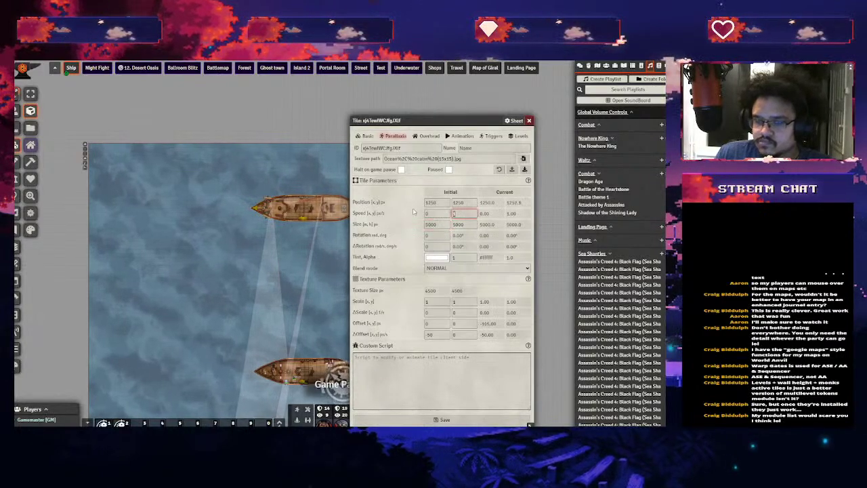
pyautogui.press('Tab')
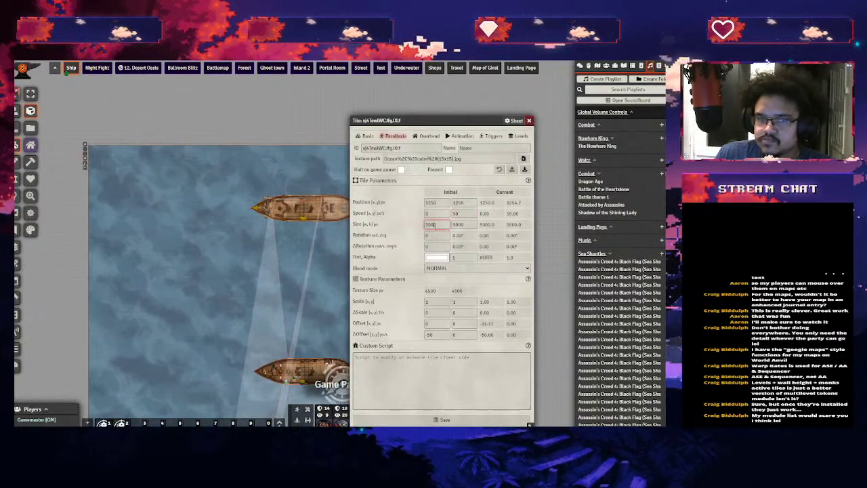
pyautogui.hotkey('shift', 'Tab')
pyautogui.write('0')
pyautogui.hotkey('shift', 'Tab')
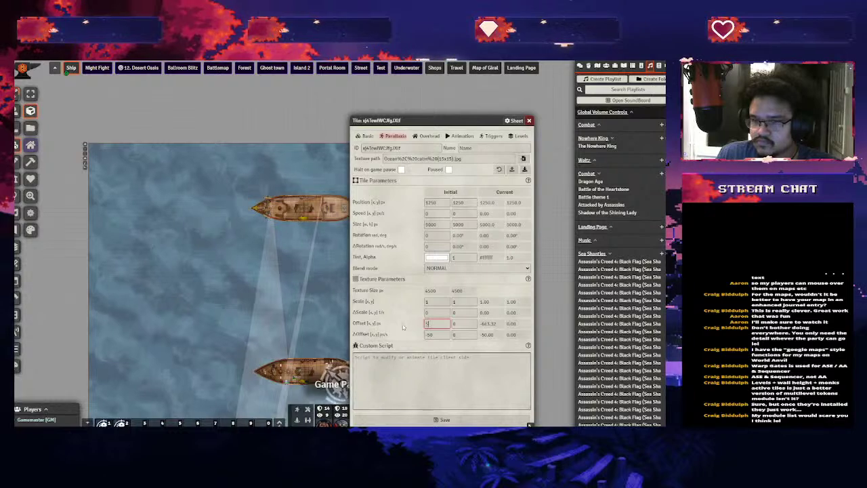
# Try an x texture offset of 5 px on the ocean tile, reset it to 0 and close the tile configuration
pyautogui.click(450, 366)
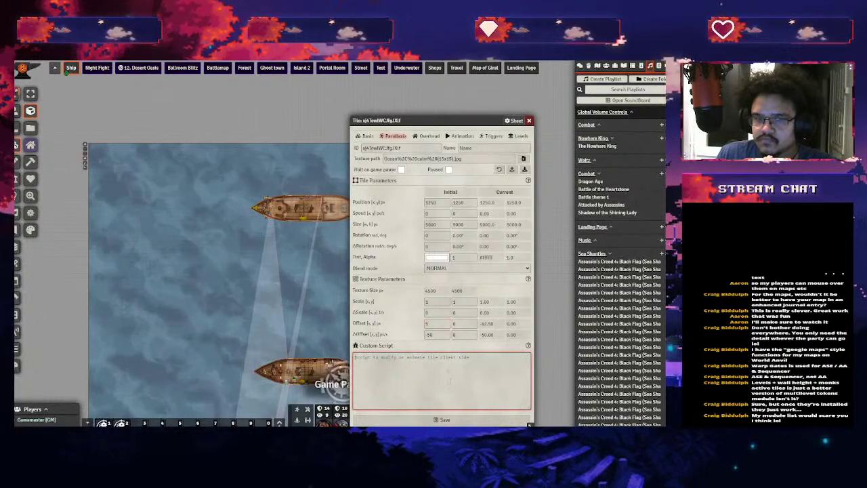
pyautogui.click(437, 334)
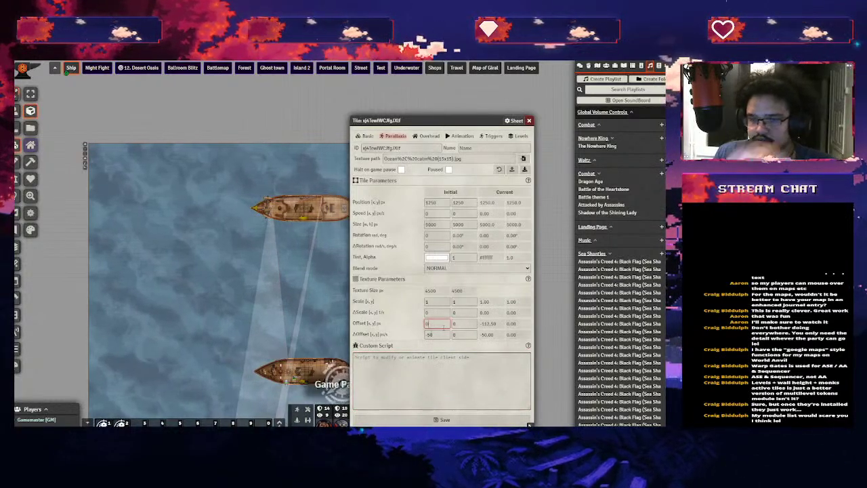
pyautogui.scroll(-3, 287, 325)
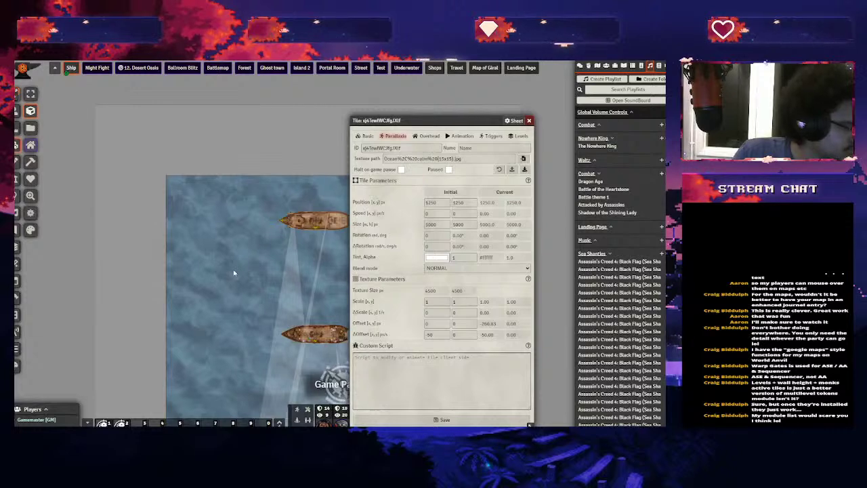
pyautogui.click(529, 120)
# Return to the token controls and examine the animated water around the two ships
pyautogui.scroll(5, 334, 246)
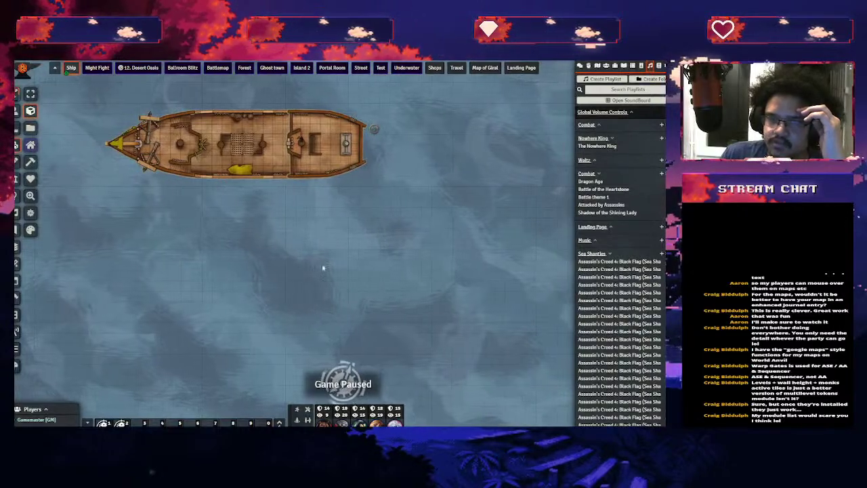
pyautogui.scroll(4, 336, 218)
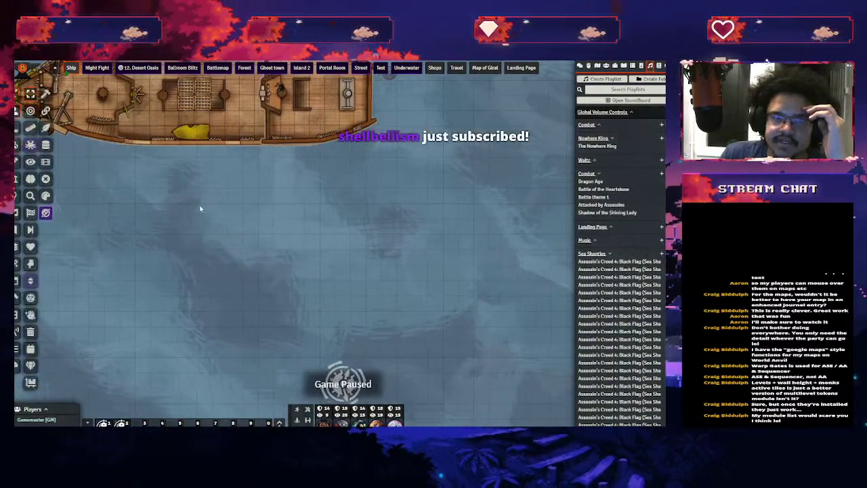
pyautogui.moveTo(199, 208); pyautogui.dragTo(414, 374)
pyautogui.scroll(-4, 414, 375)
pyautogui.moveTo(416, 269); pyautogui.dragTo(290, 199)
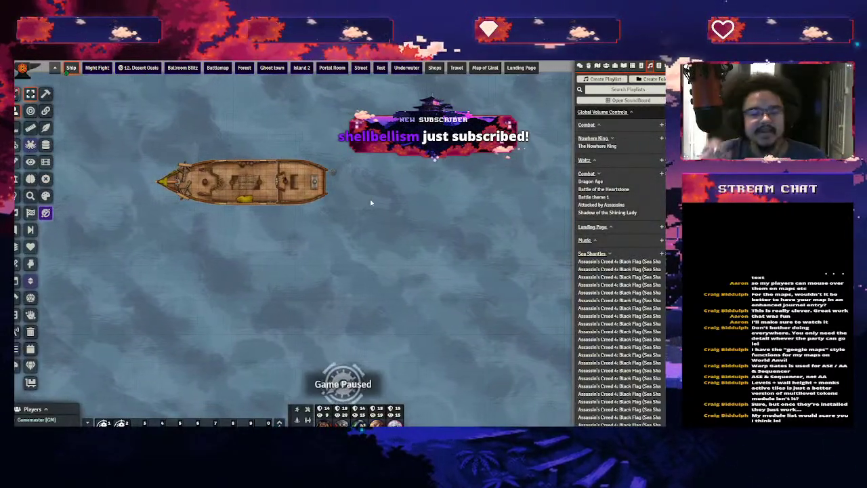
pyautogui.scroll(-3, 366, 209)
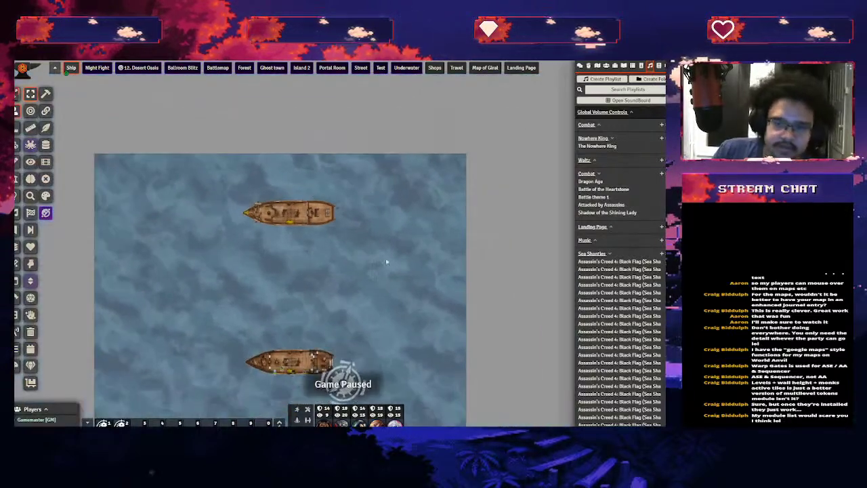
pyautogui.scroll(5, 255, 244)
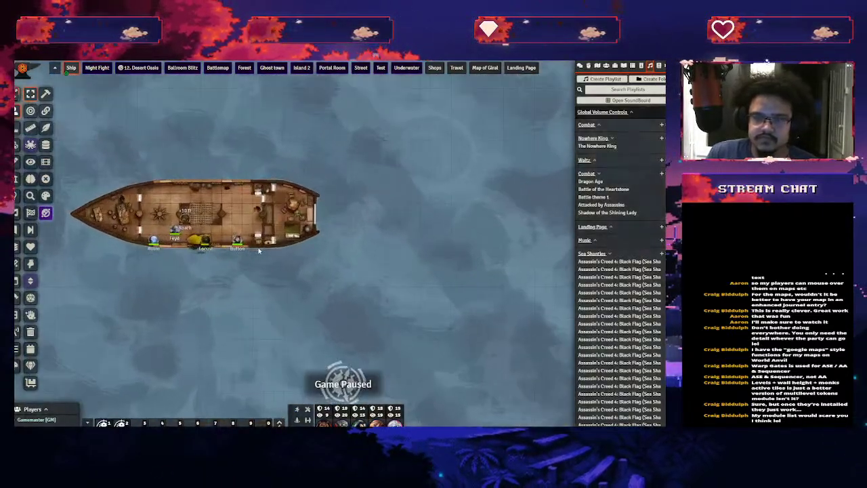
# View and close Button's character sheet, and move the Button token around the lower ship's deck
pyautogui.doubleClick(133, 229)
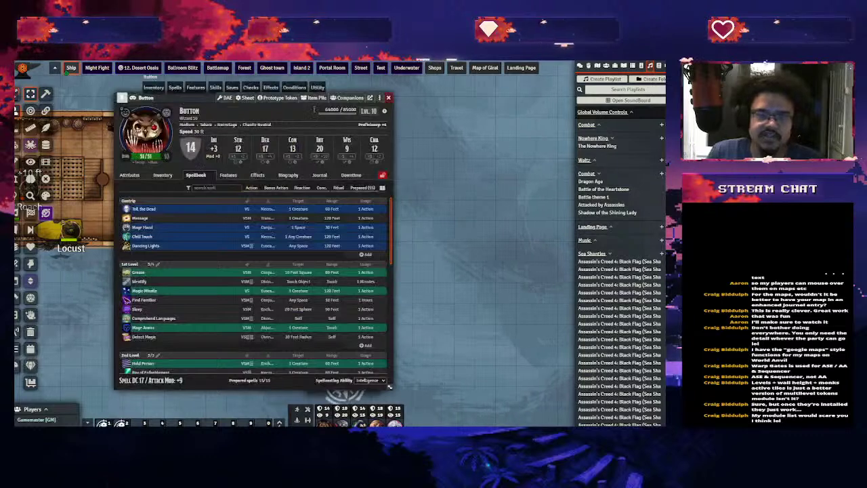
pyautogui.click(380, 96)
pyautogui.press('Up')
pyautogui.press('Up')
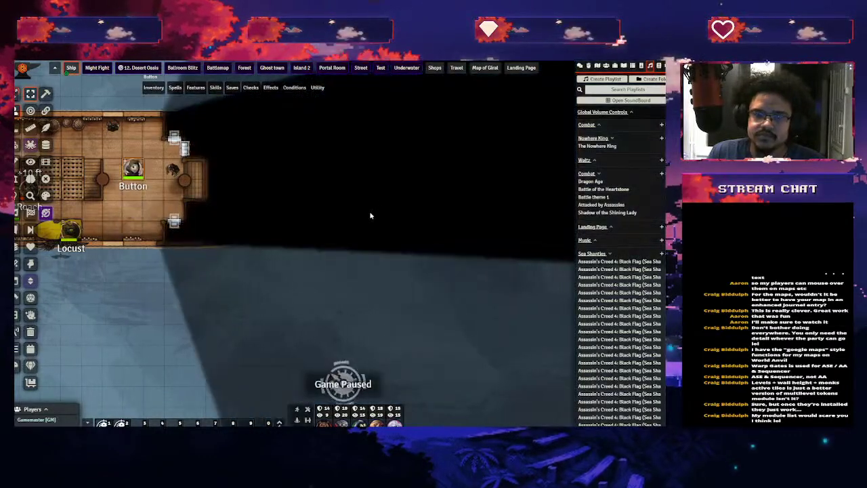
pyautogui.press('Left')
pyautogui.press('Left')
pyautogui.press('Down')
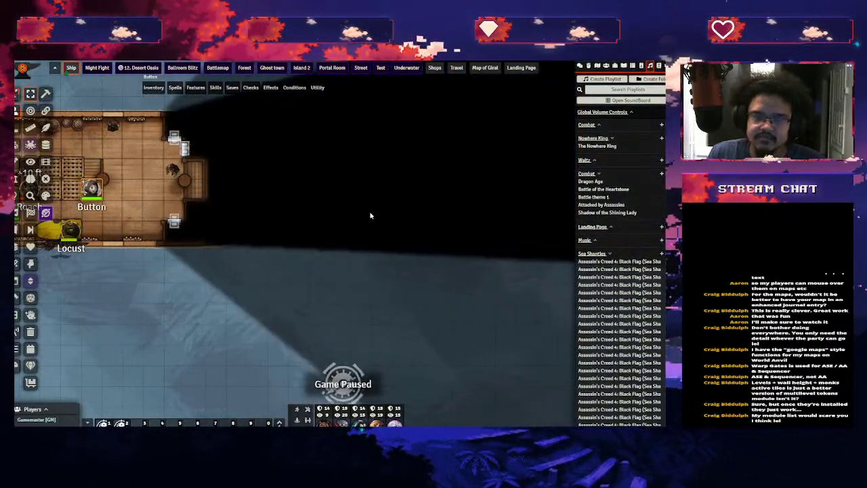
pyautogui.press('Up')
pyautogui.press('Up')
pyautogui.press('Right')
pyautogui.press('Right')
pyautogui.press('Down')
pyautogui.press('Right')
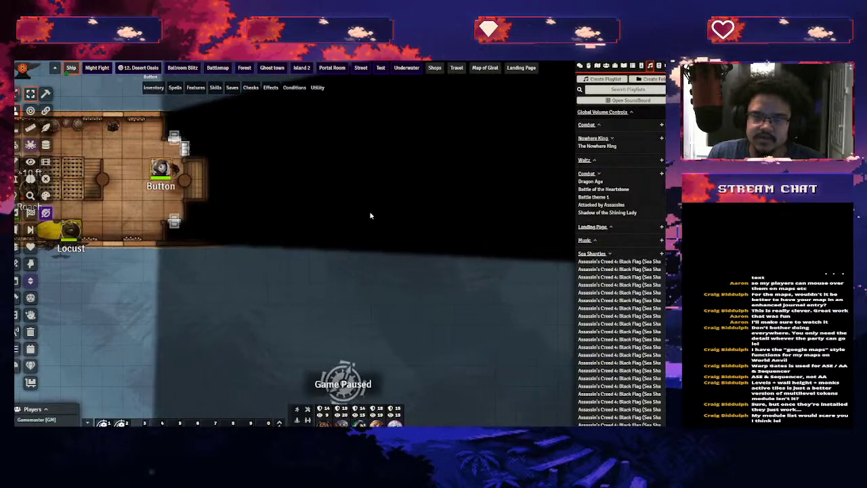
# Move the Button token through the doorway into the lower ship's stern cabin area and deselect it
pyautogui.press('Right')
pyautogui.press('Right')
pyautogui.press('Down')
pyautogui.click(227, 329)
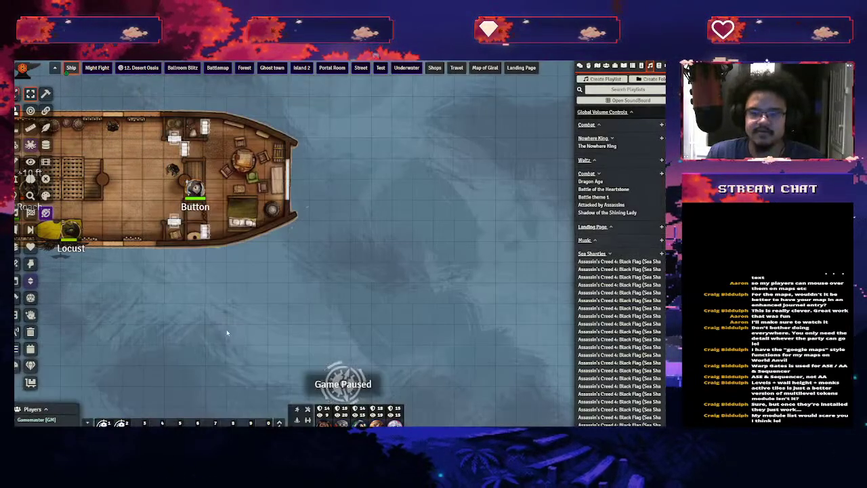
# Switch to the tile controls, select the tile of the ship near the map's lower edge and examine the neighbouring ship with skeleton tokens
pyautogui.scroll(-5, 226, 330)
pyautogui.click(17, 151)
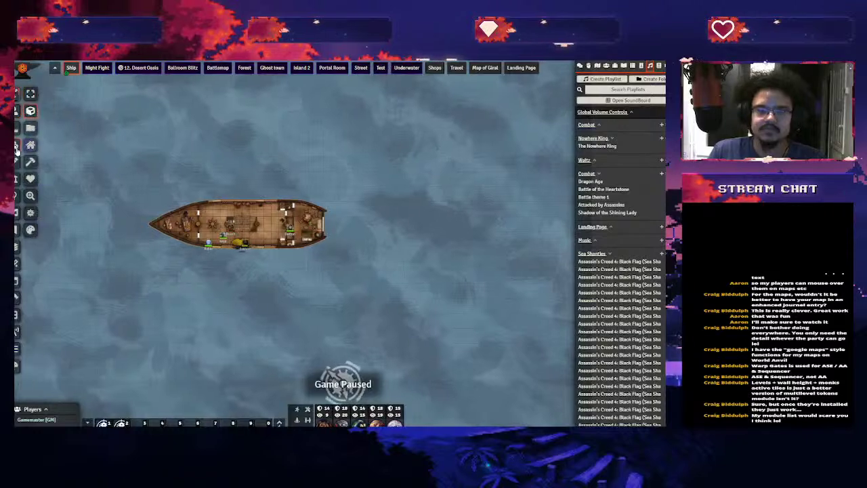
pyautogui.scroll(-3, 250, 322)
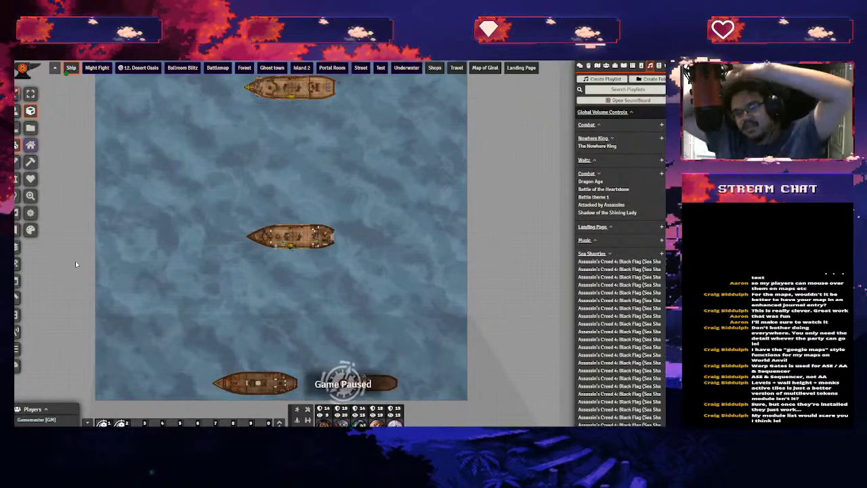
pyautogui.scroll(5, 408, 250)
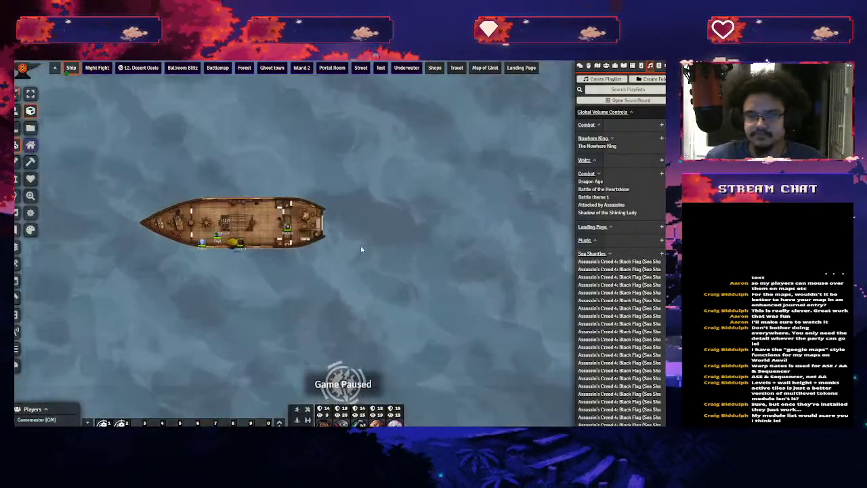
pyautogui.scroll(-5, 360, 249)
pyautogui.click(227, 313)
pyautogui.moveTo(226, 314)
pyautogui.mouseDown()
pyautogui.moveTo(252, 232)
pyautogui.moveTo(232, 305)
pyautogui.mouseUp()
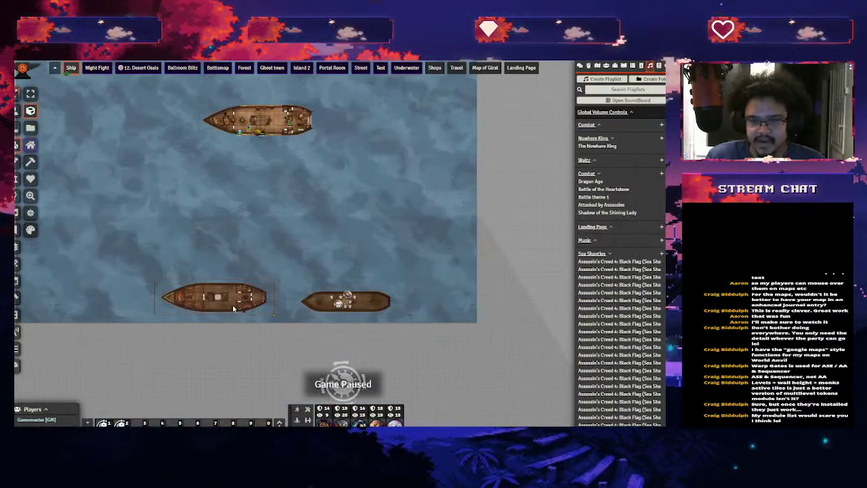
pyautogui.scroll(5, 242, 313)
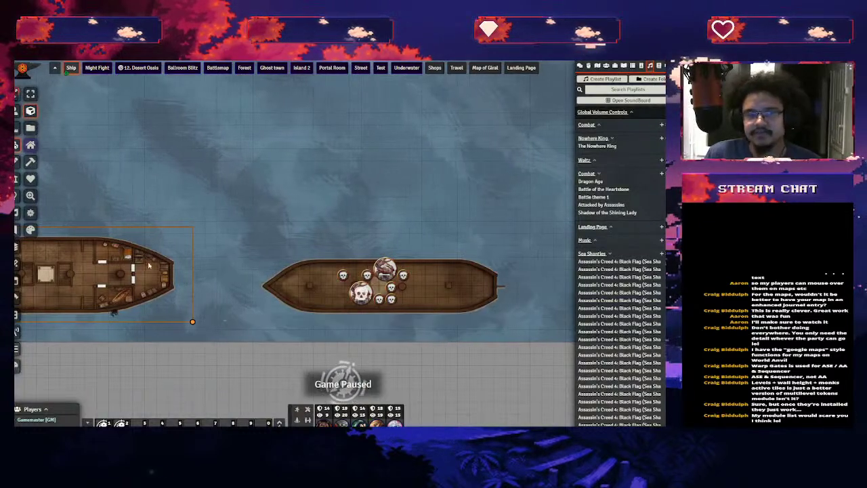
pyautogui.scroll(-2, 222, 295)
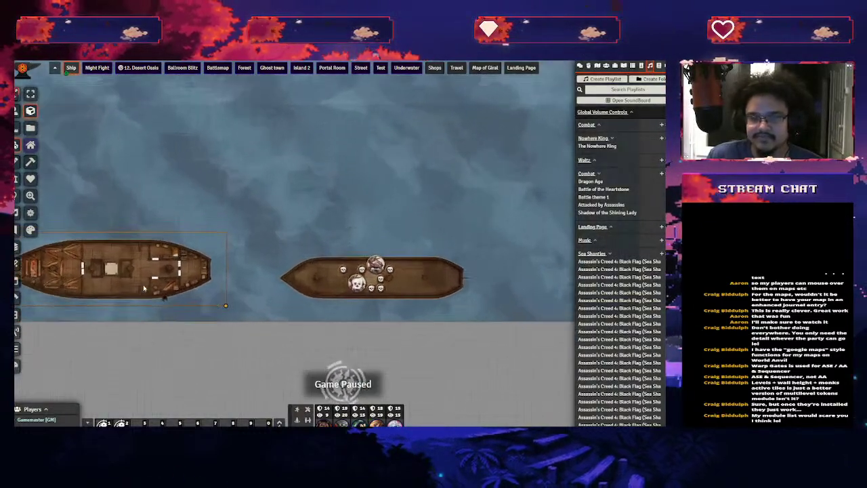
pyautogui.scroll(3, 348, 229)
pyautogui.scroll(-4, 397, 271)
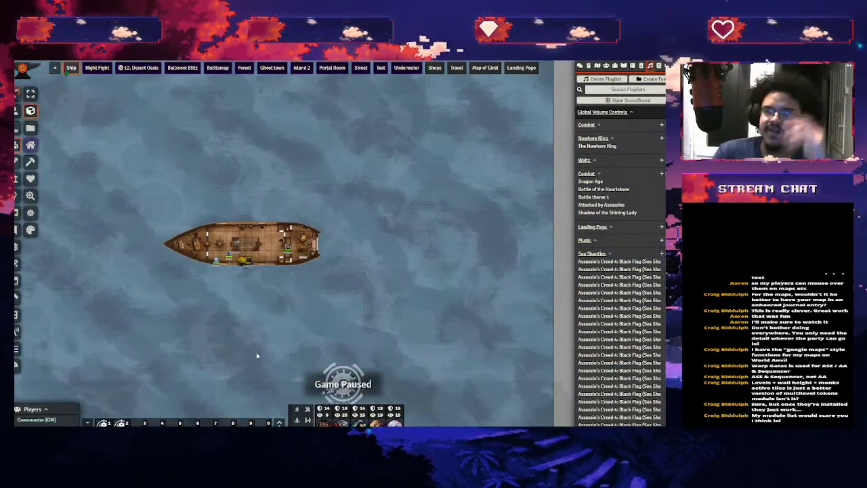
# Open the game's module settings and look through the list of configurable modules
pyautogui.click(659, 66)
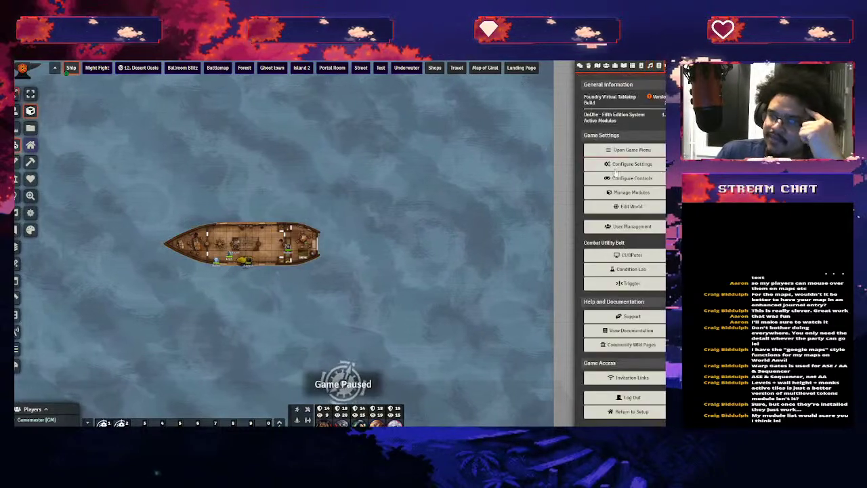
pyautogui.click(618, 166)
pyautogui.scroll(-15, 370, 266)
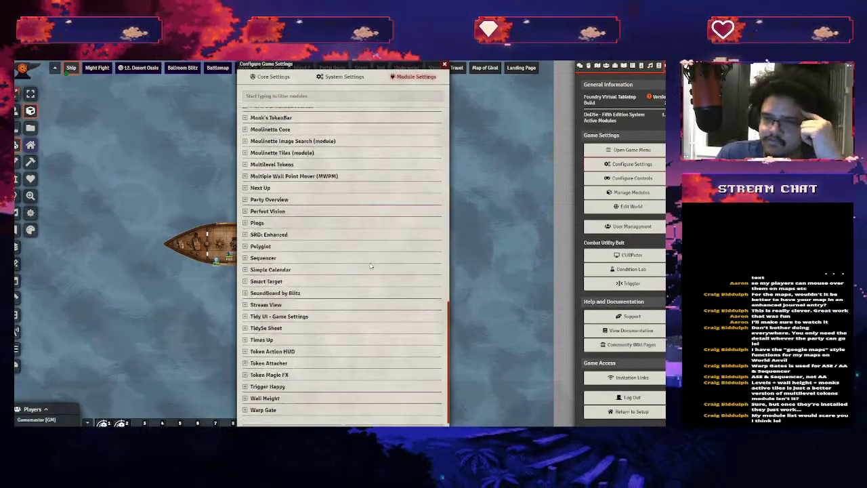
pyautogui.scroll(15, 371, 266)
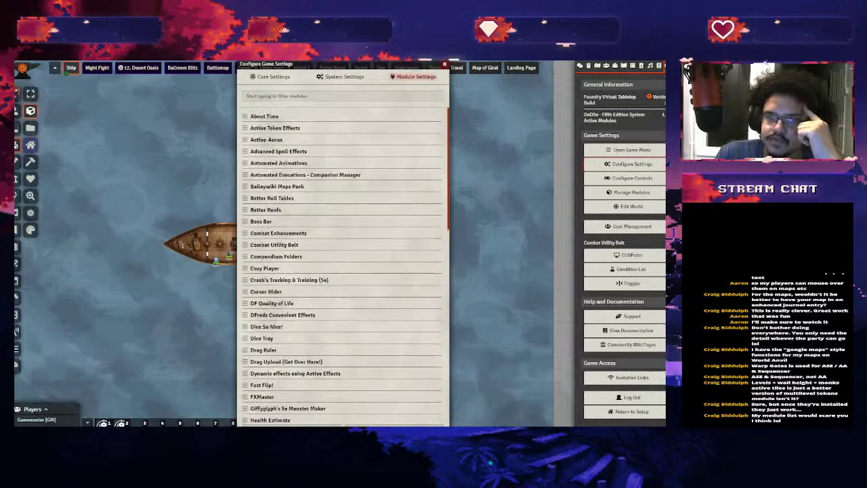
pyautogui.scroll(-2, 329, 263)
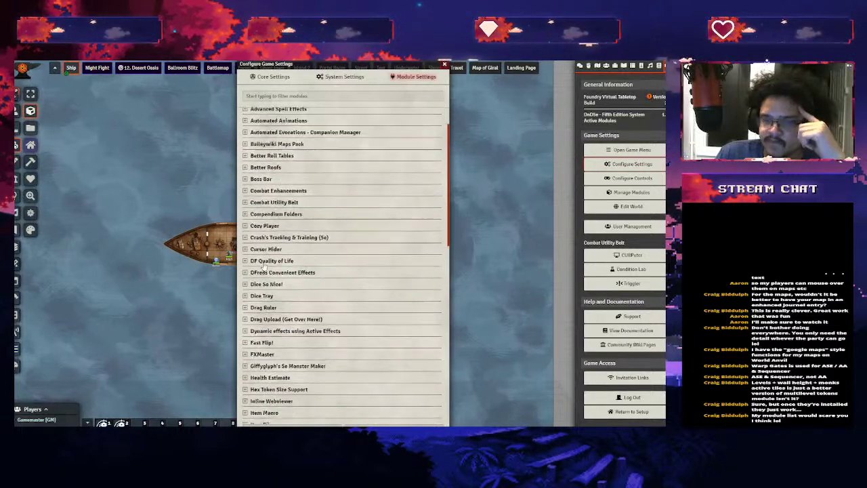
# Expand the Boss Bar module's settings to review its options, collapse them and close the game settings
pyautogui.click(269, 175)
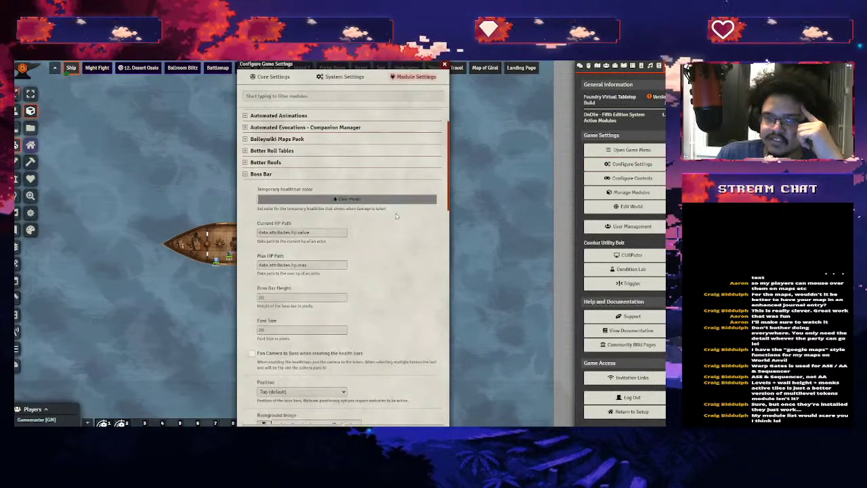
pyautogui.scroll(-2, 396, 214)
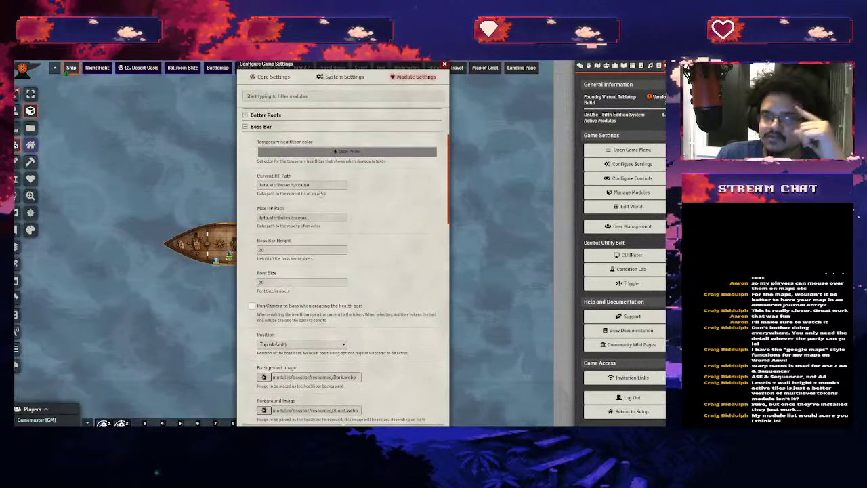
pyautogui.click(265, 127)
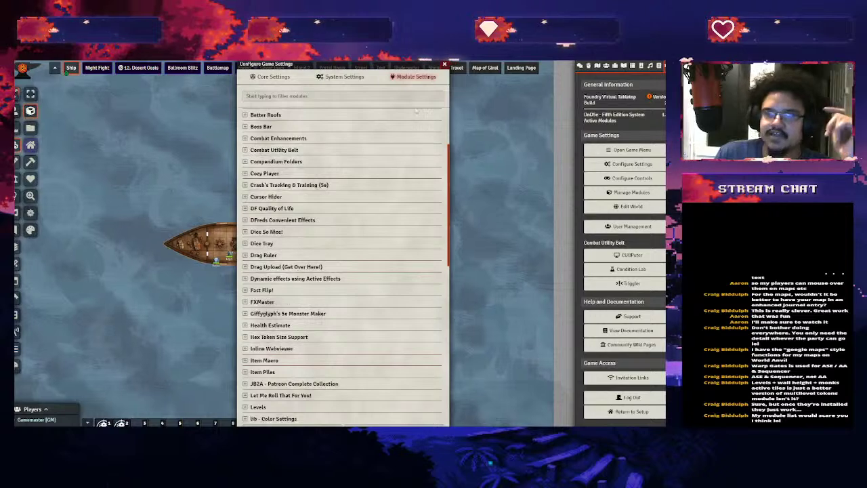
pyautogui.click(445, 65)
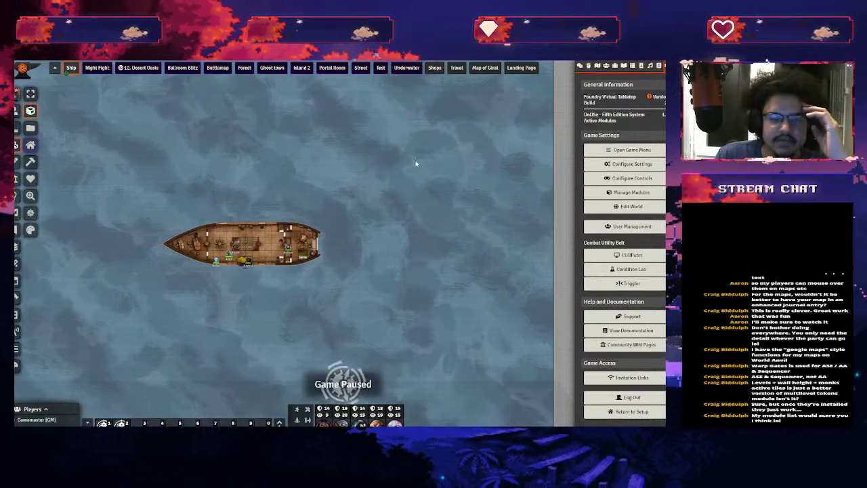
pyautogui.scroll(-2, 387, 166)
pyautogui.moveTo(309, 157); pyautogui.dragTo(340, 232)
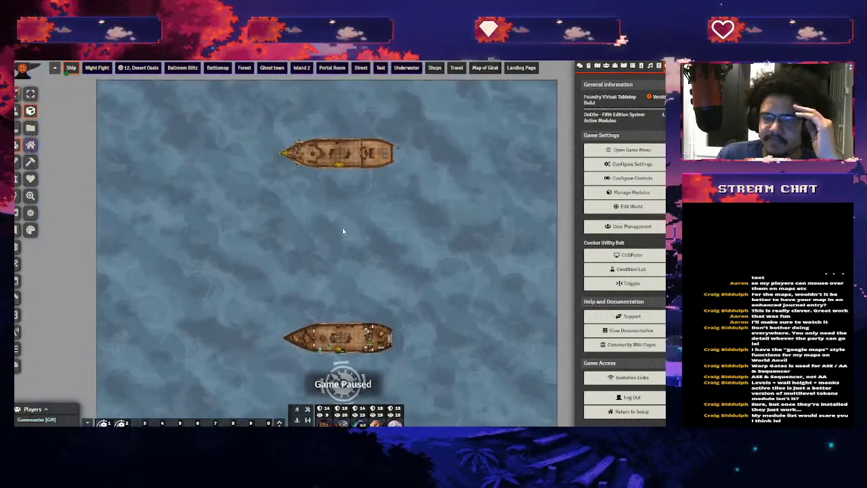
pyautogui.scroll(-2, 347, 227)
pyautogui.scroll(3, 452, 281)
pyautogui.moveTo(412, 277); pyautogui.dragTo(359, 276)
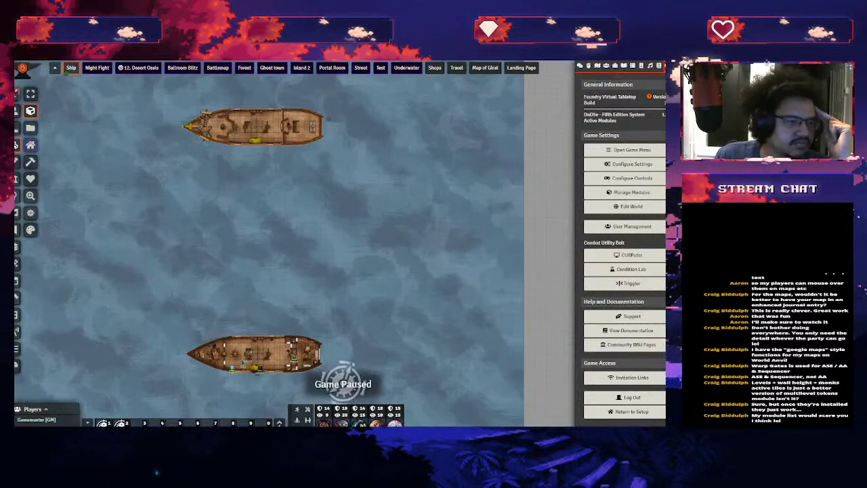